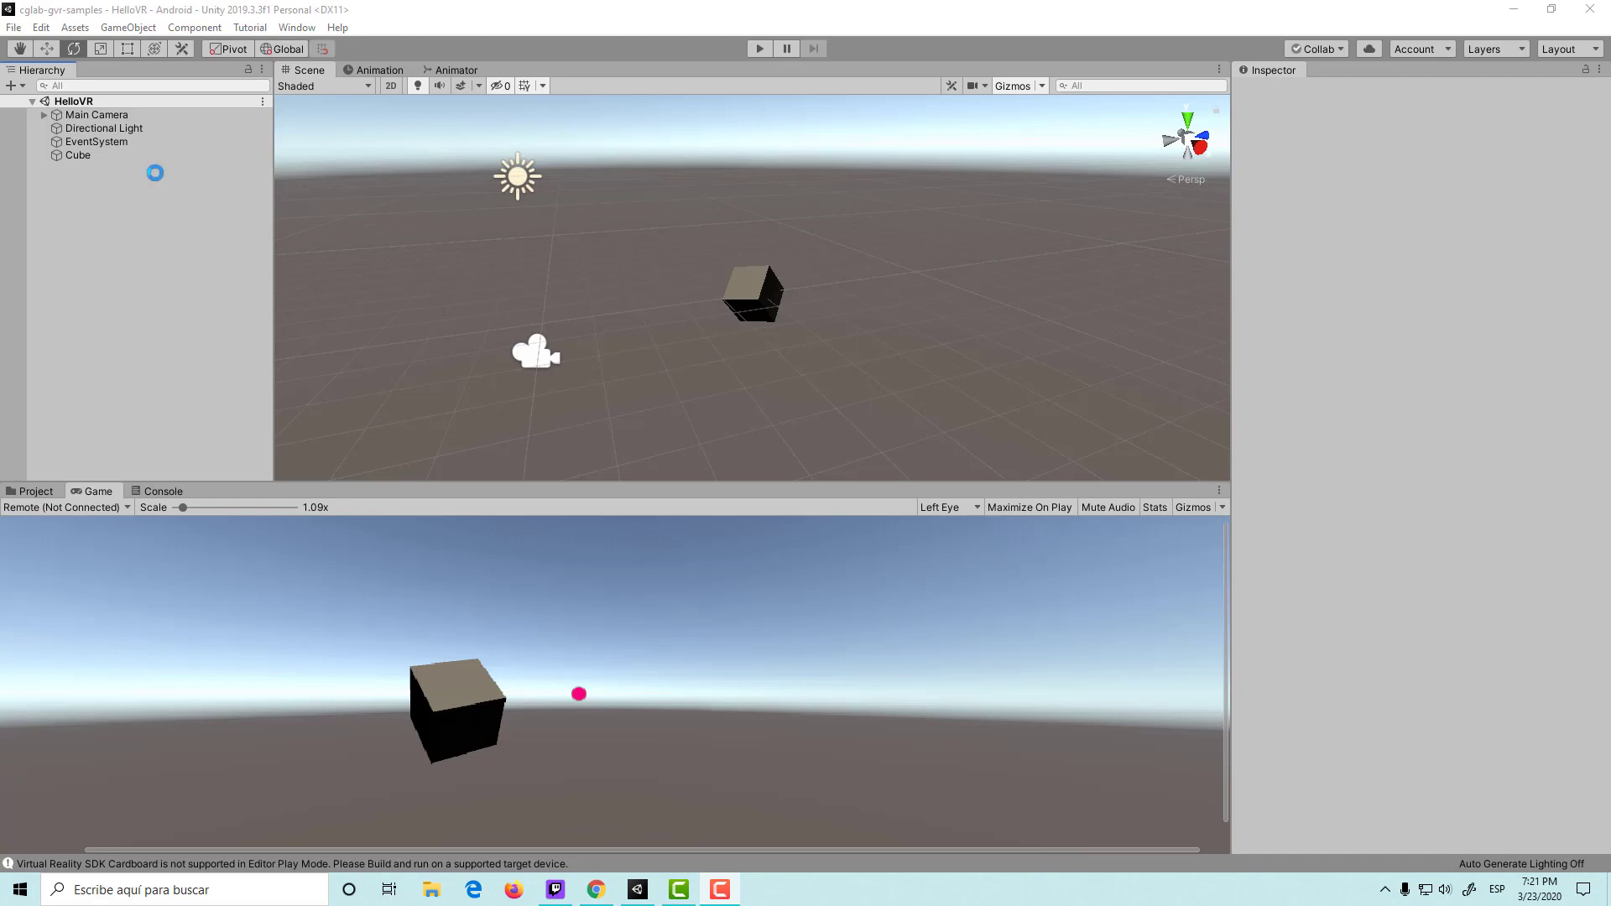
Add a UI Panel to the HelloVR scene, which creates a new Canvas containing it.
{"action": "right_click", "coordinate": [130, 186]}
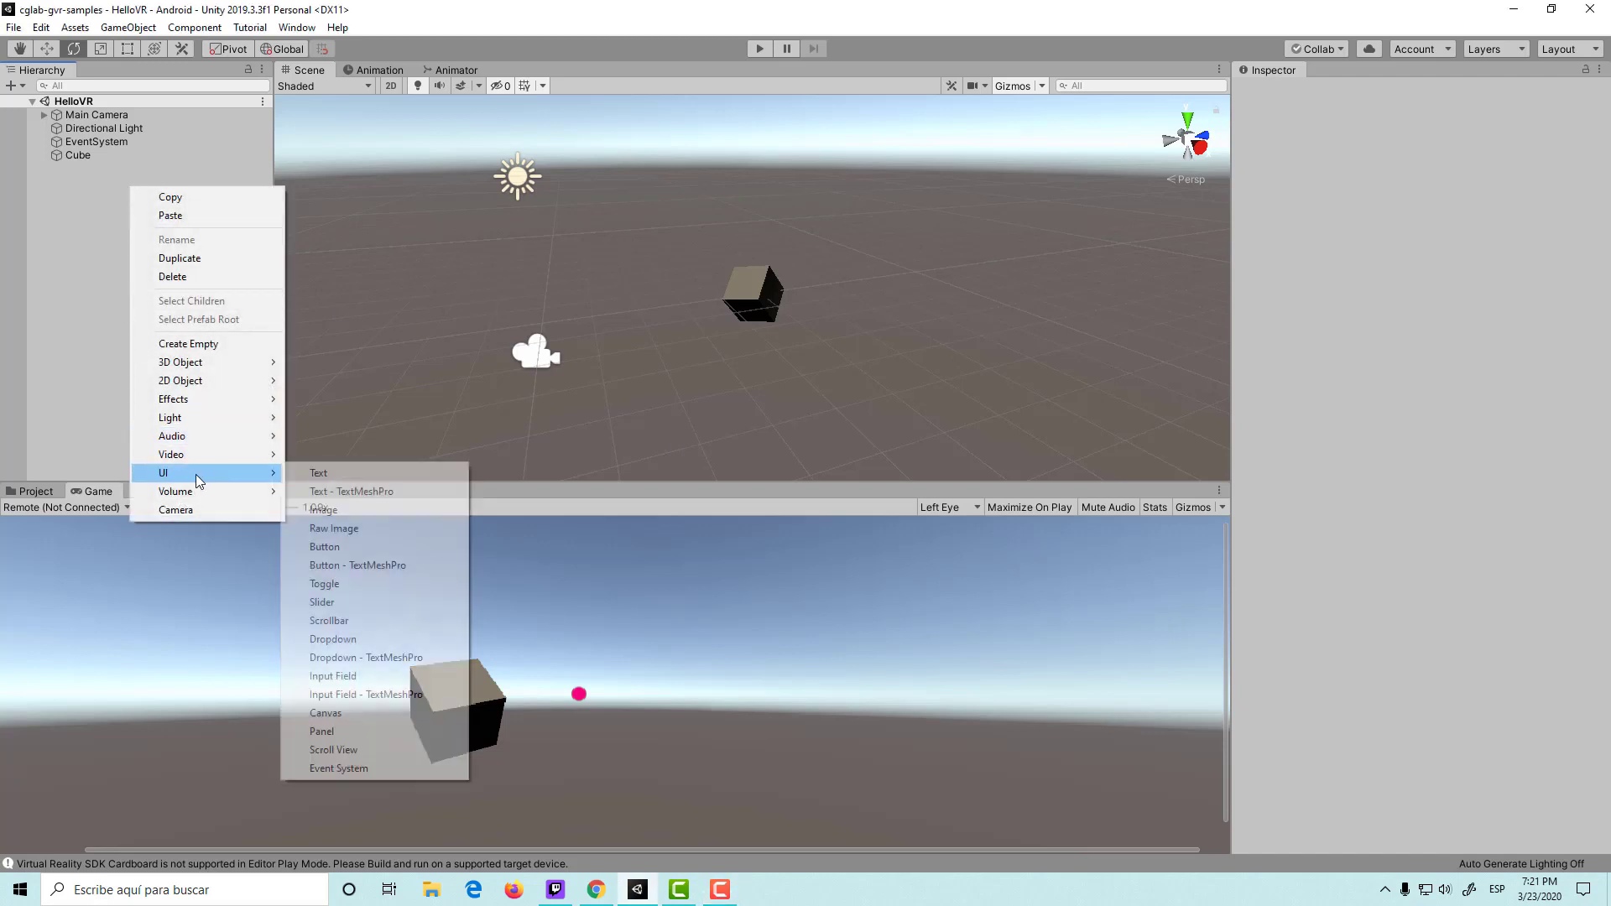
{"action": "right_click", "coordinate": [33, 253]}
{"action": "right_click", "coordinate": [33, 258]}
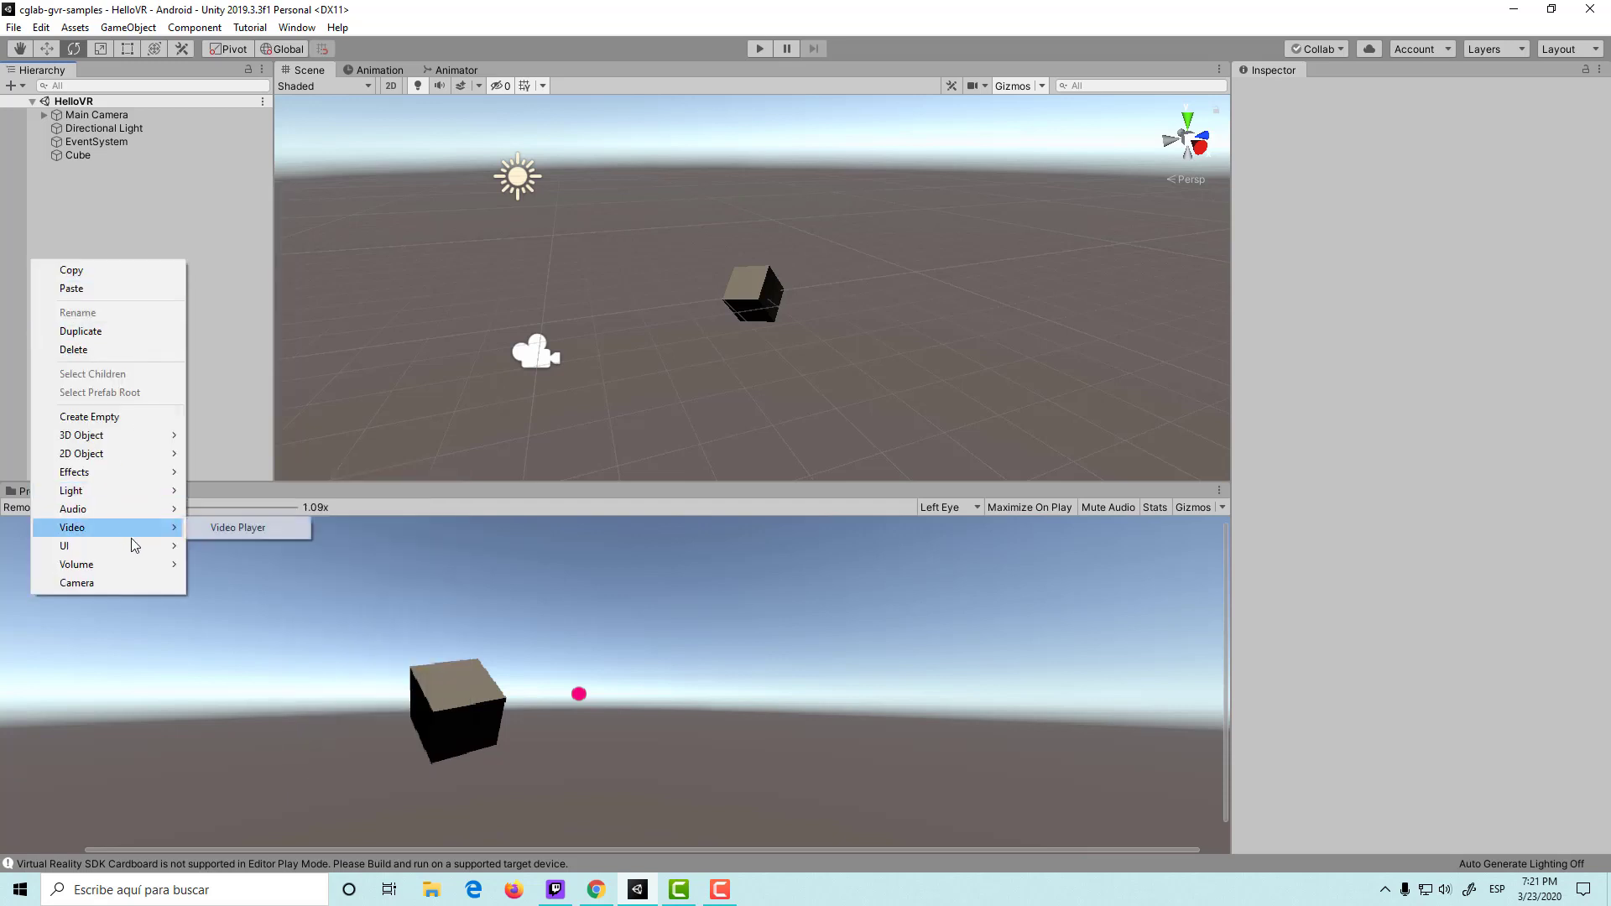
{"action": "mouse_move", "coordinate": [125, 546]}
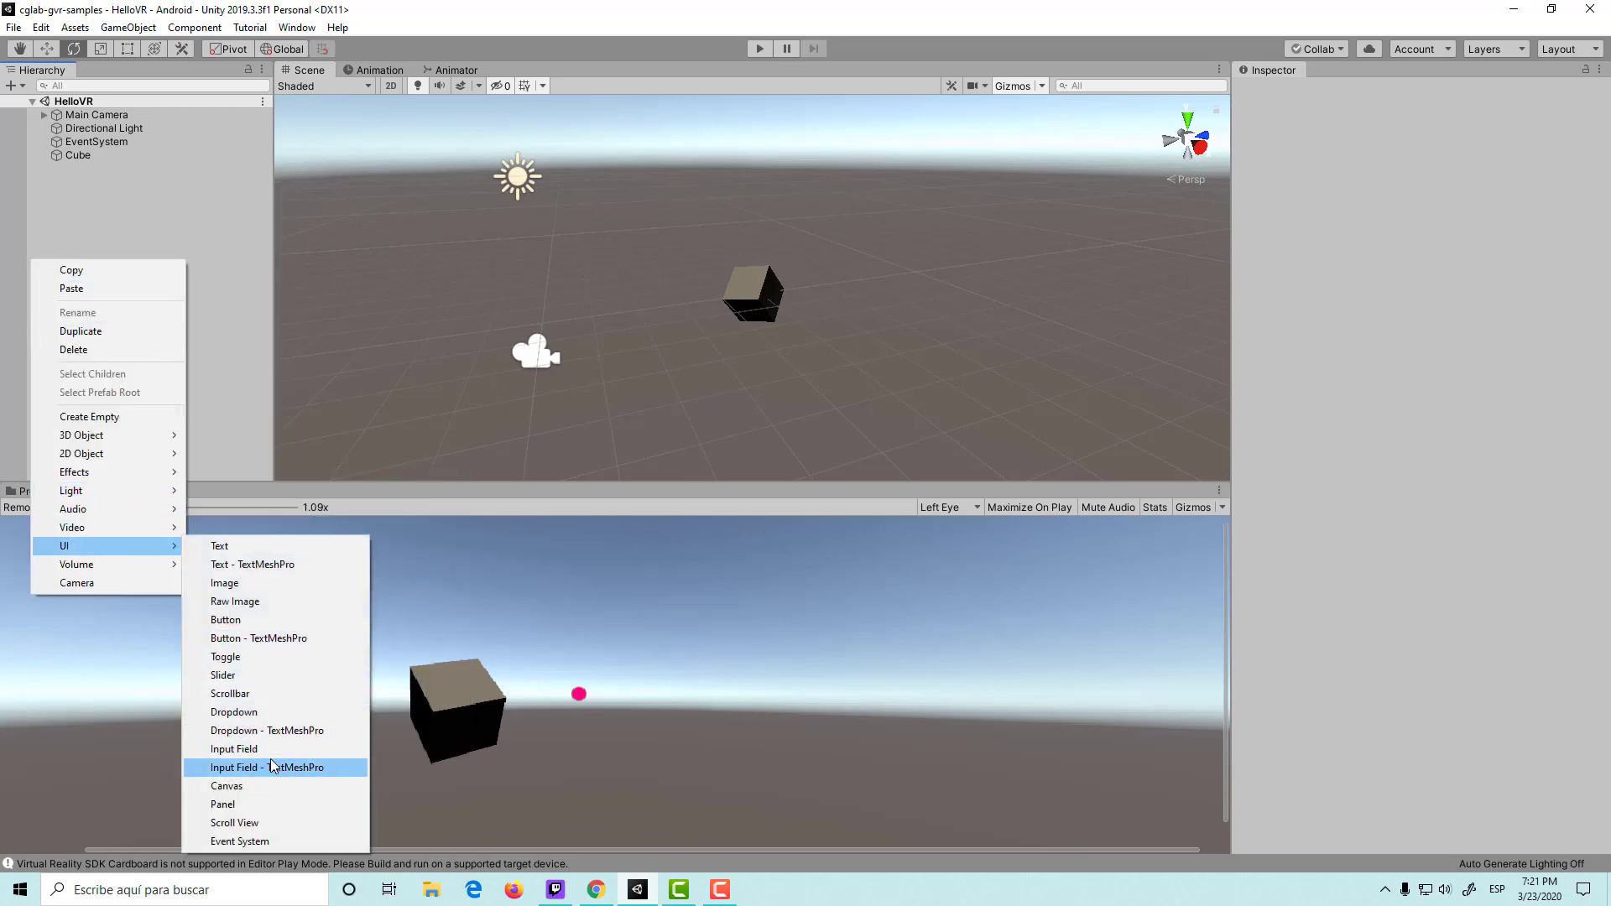
{"action": "left_click", "coordinate": [277, 804]}
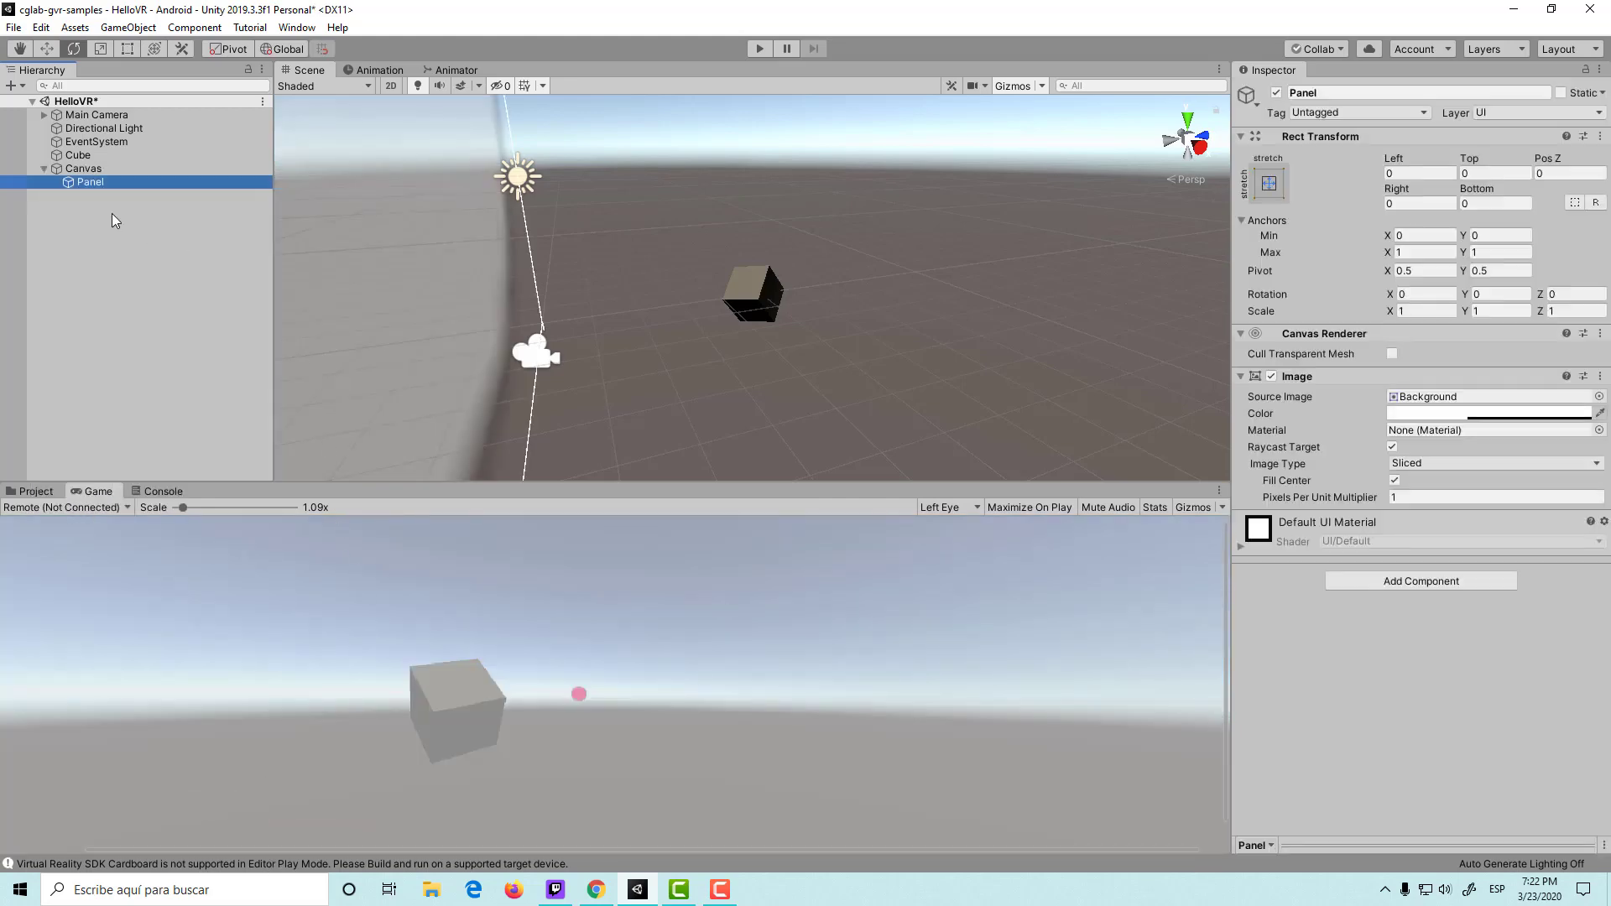
Switch the Canvas render mode to World Space.
{"action": "left_click", "coordinate": [83, 168]}
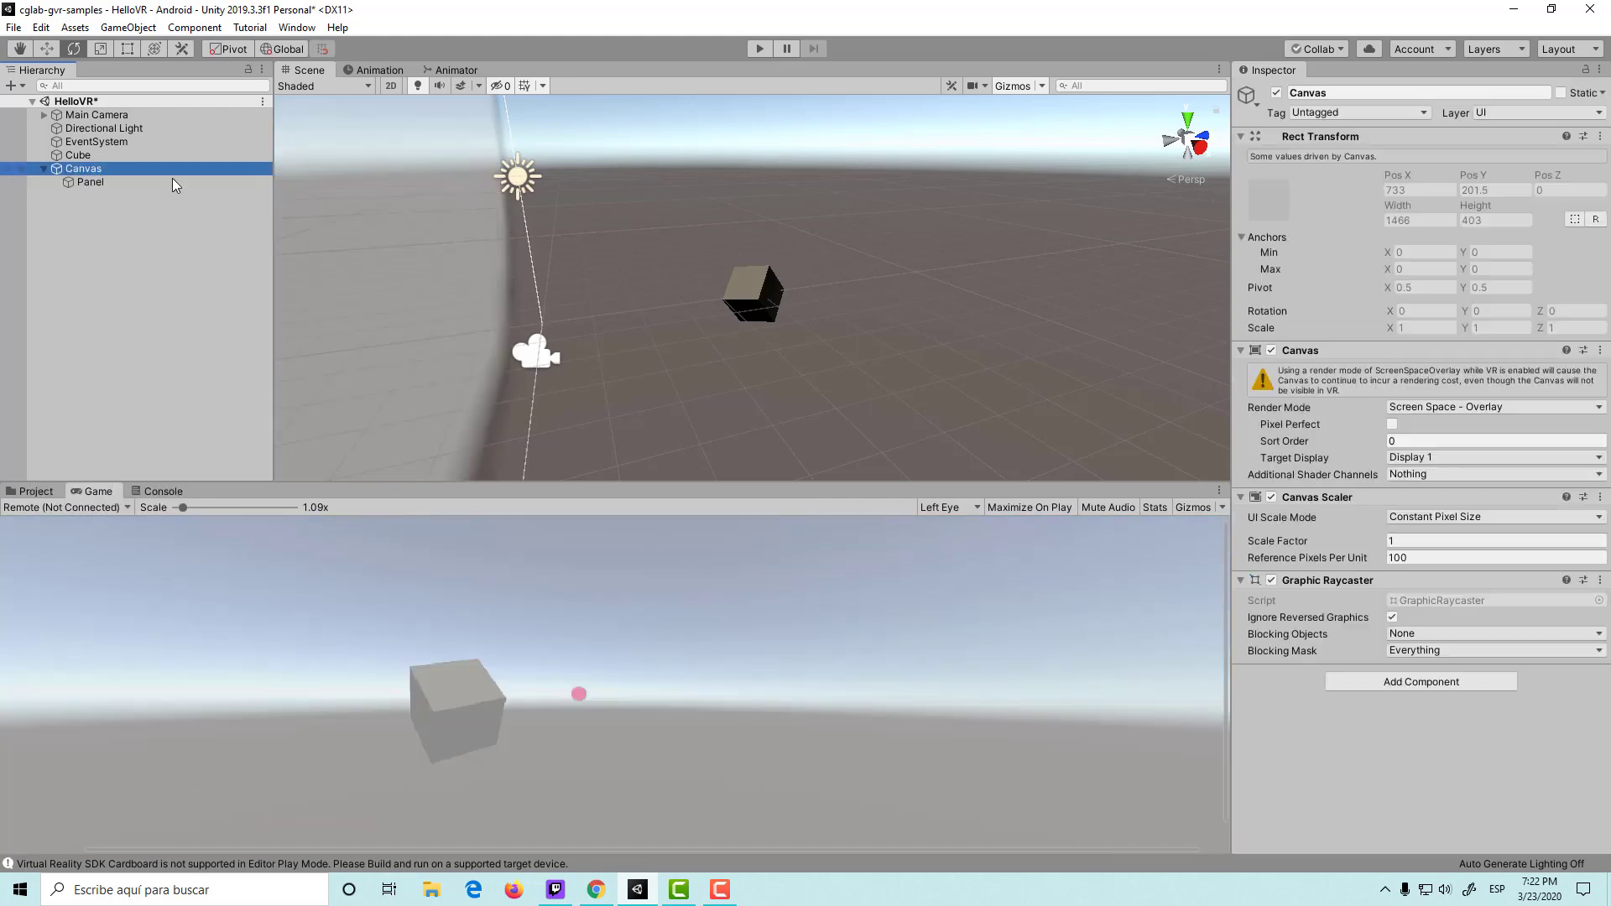
{"action": "left_click", "coordinate": [1456, 410]}
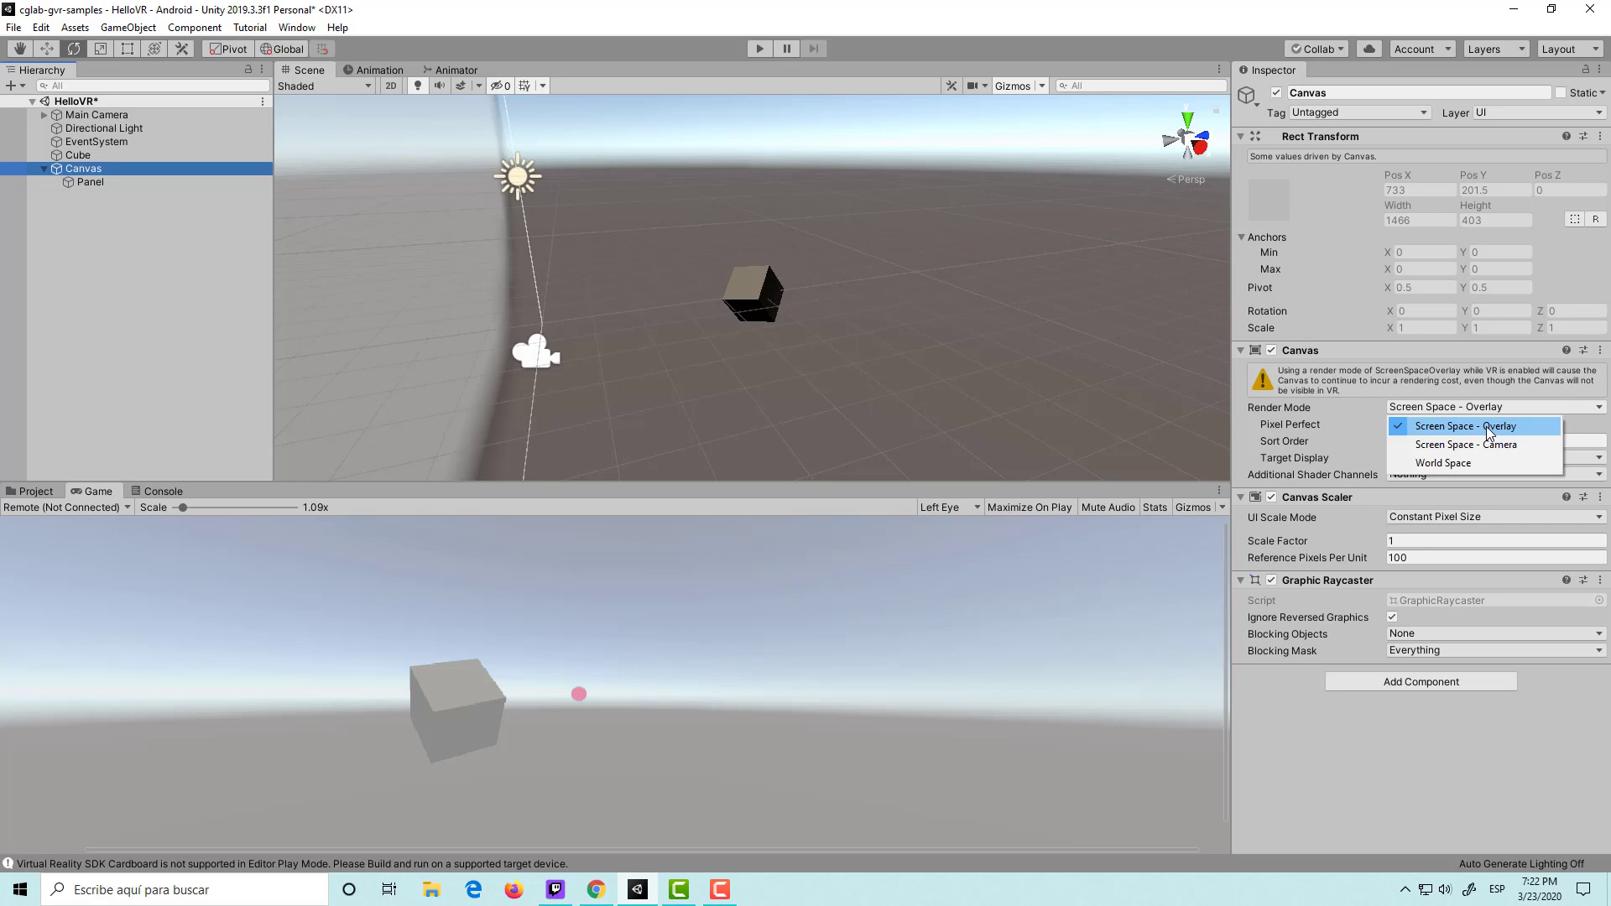
{"action": "left_click", "coordinate": [1477, 462]}
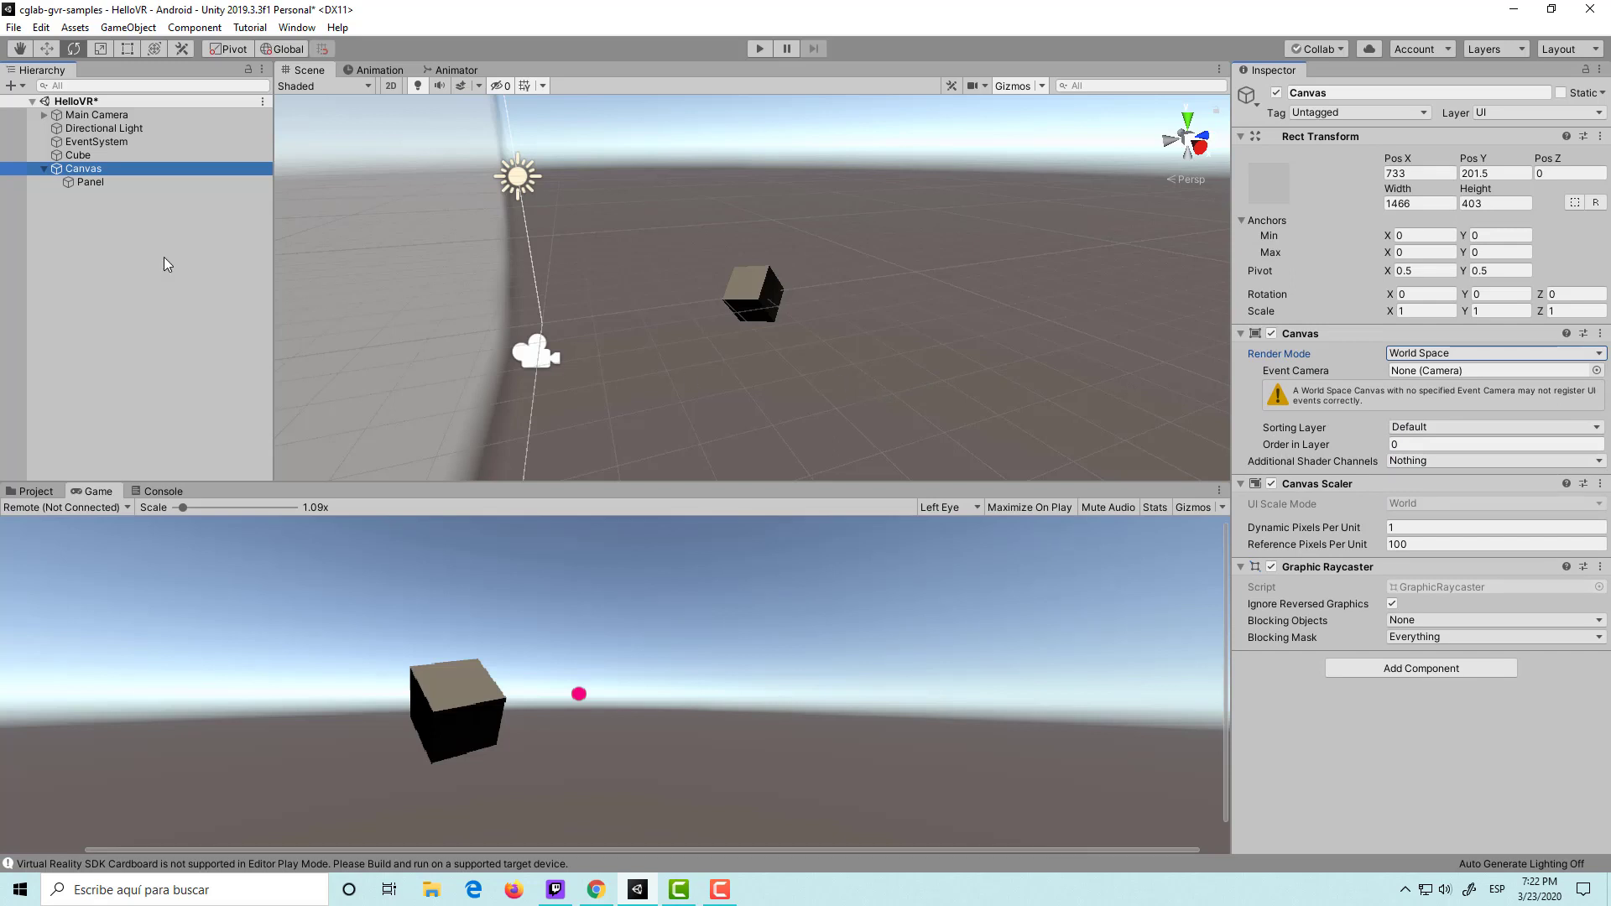
Reset the Rect Transforms of both the Canvas and the Panel to defaults.
{"action": "left_click", "coordinate": [134, 169]}
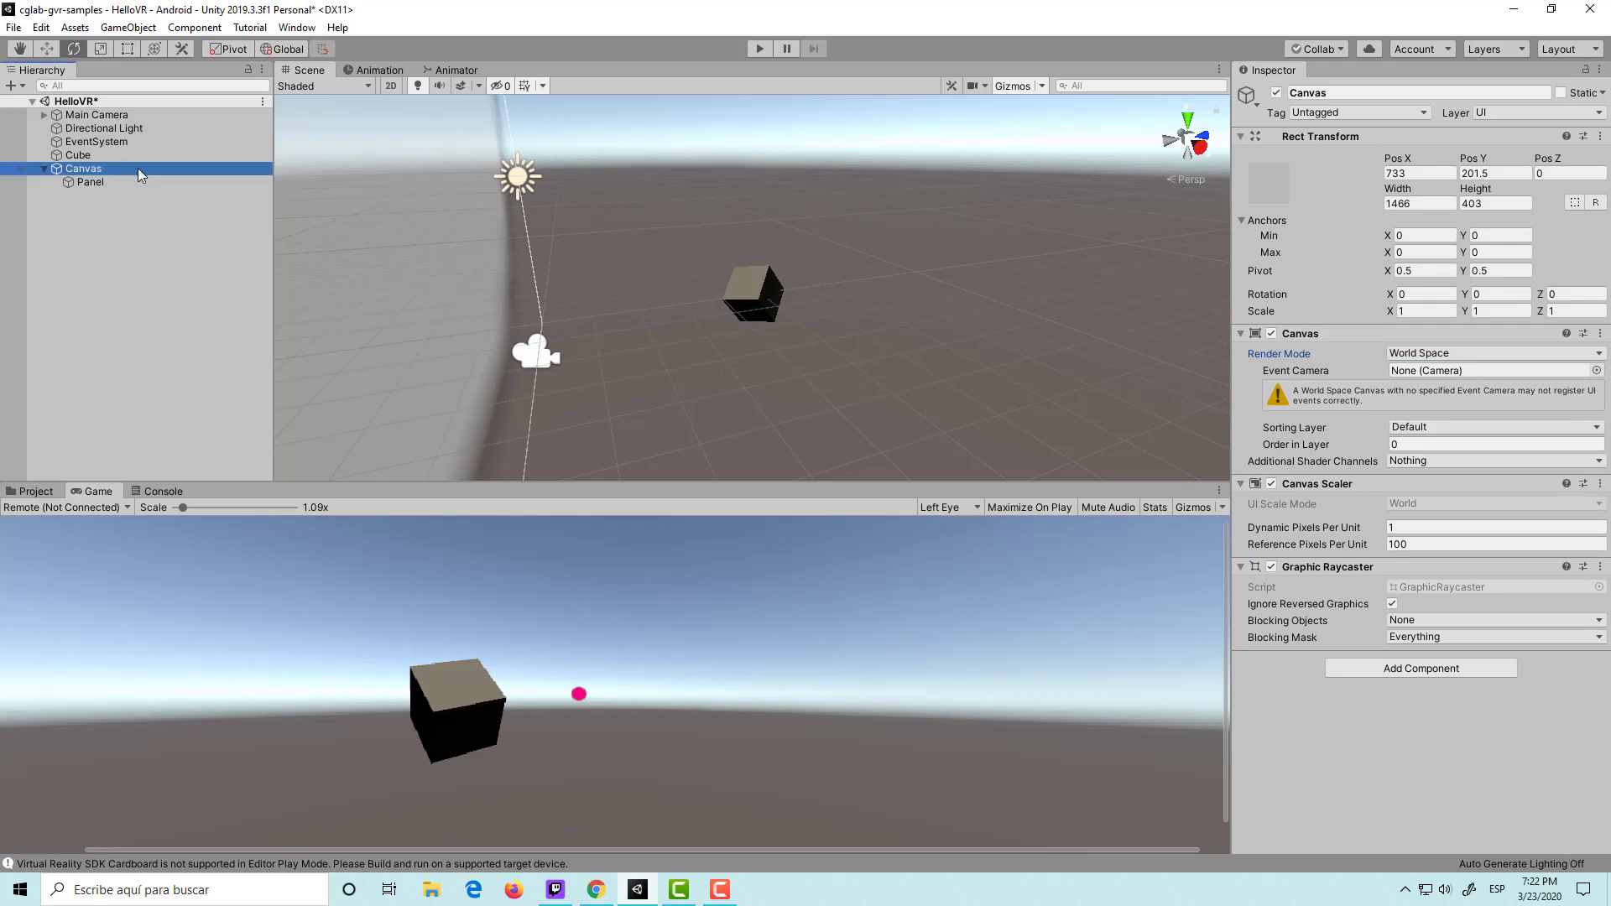
{"action": "left_click", "coordinate": [1600, 136]}
{"action": "left_click", "coordinate": [1548, 156]}
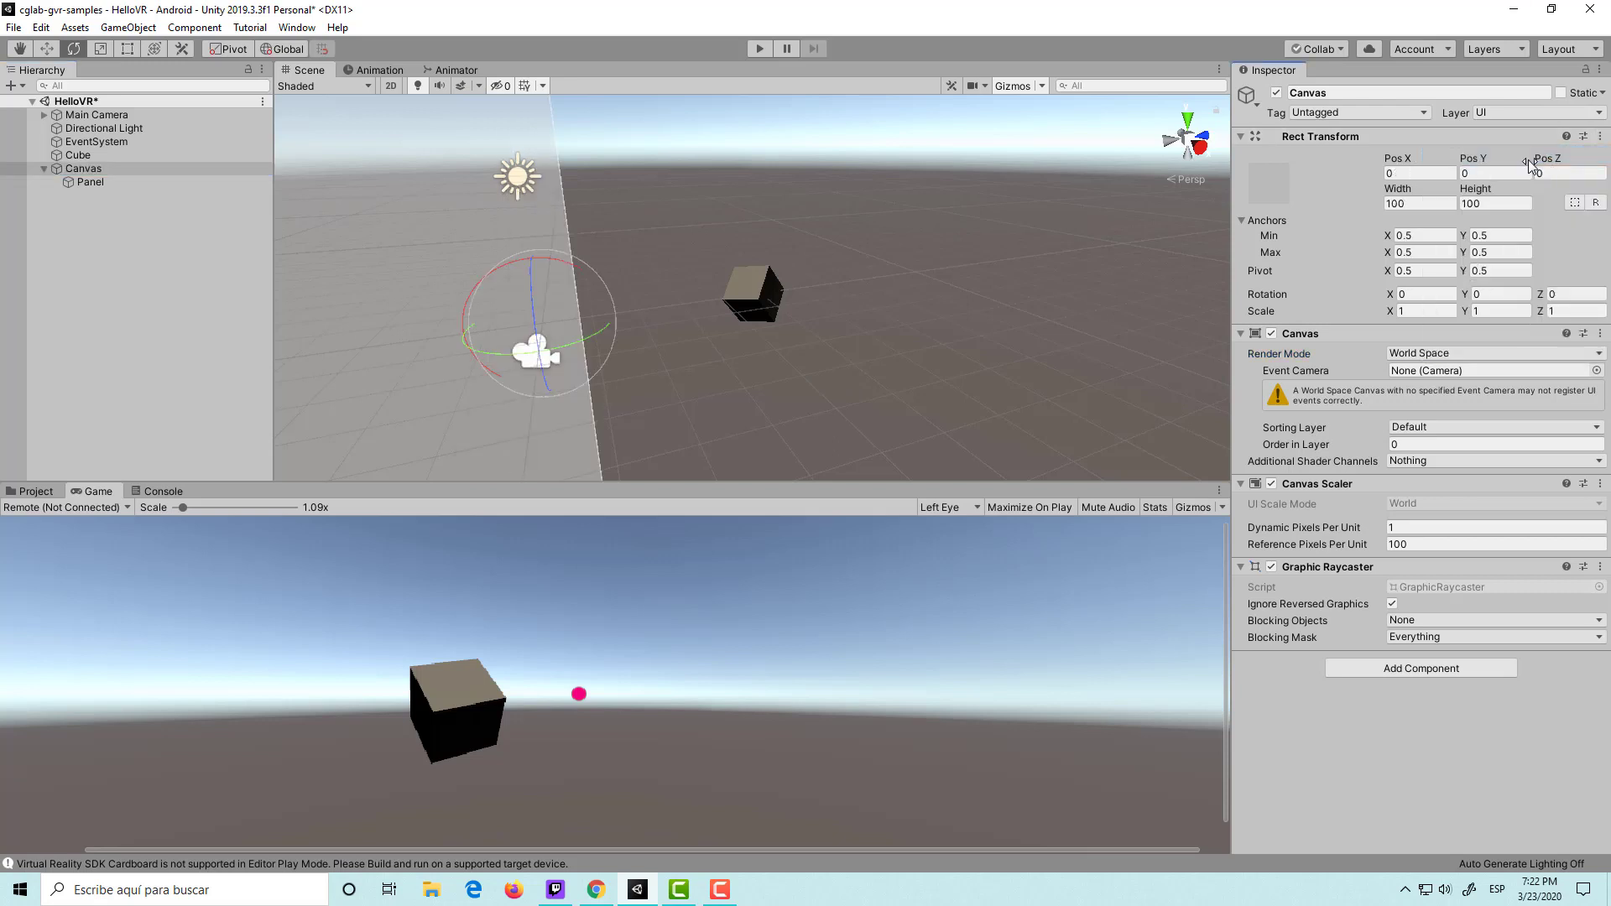
{"action": "left_click", "coordinate": [139, 182]}
{"action": "left_click", "coordinate": [1601, 135]}
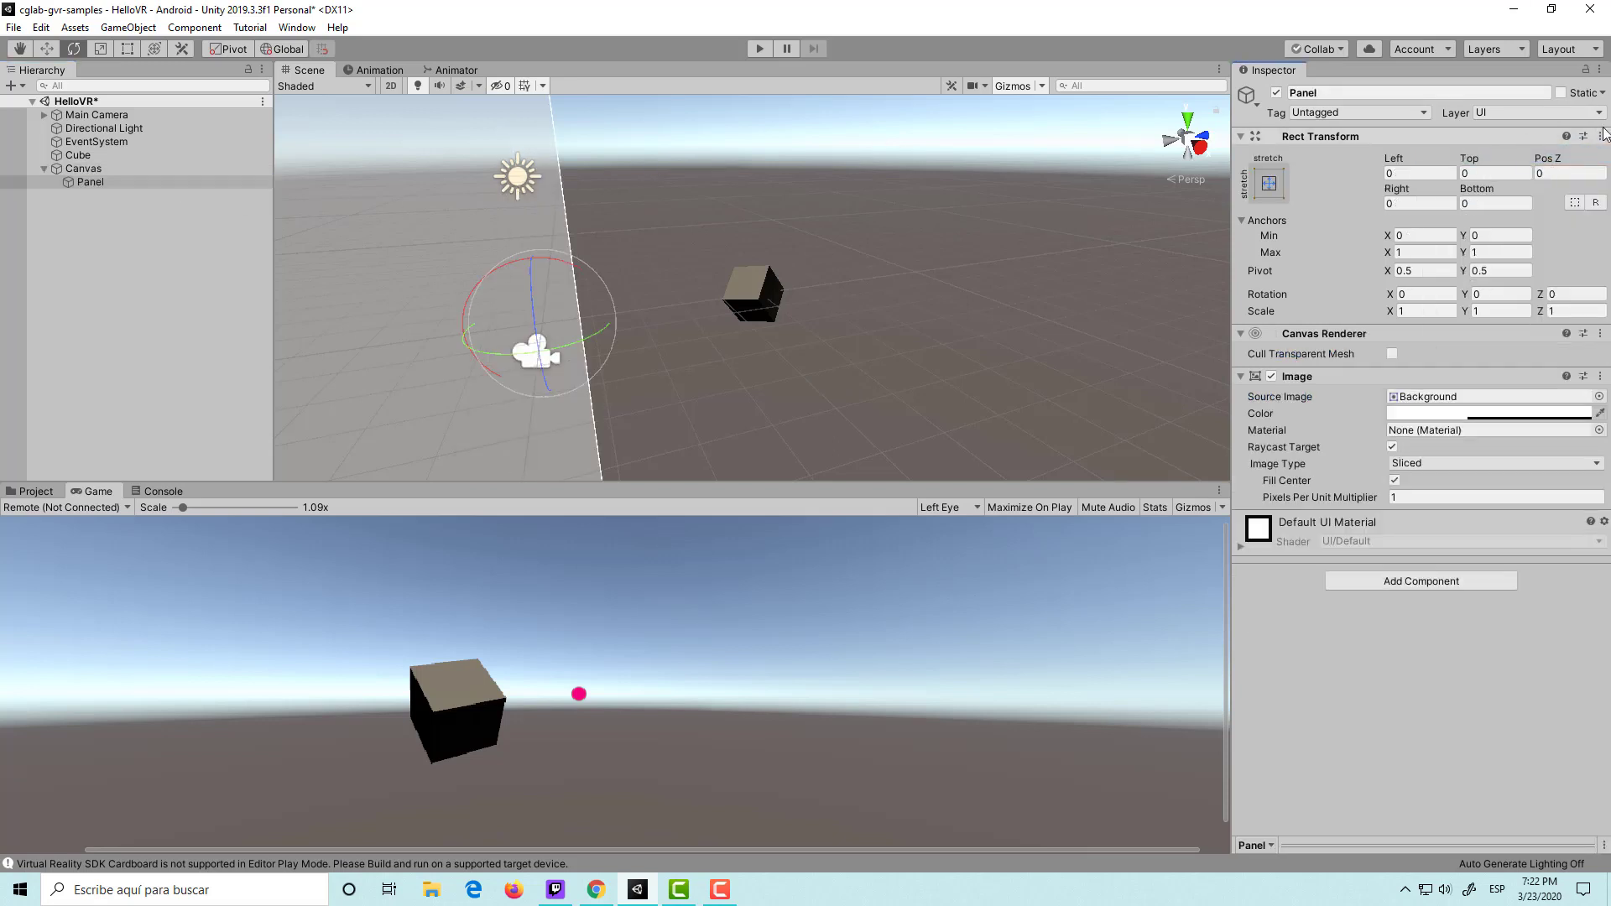
{"action": "left_click", "coordinate": [1601, 136]}
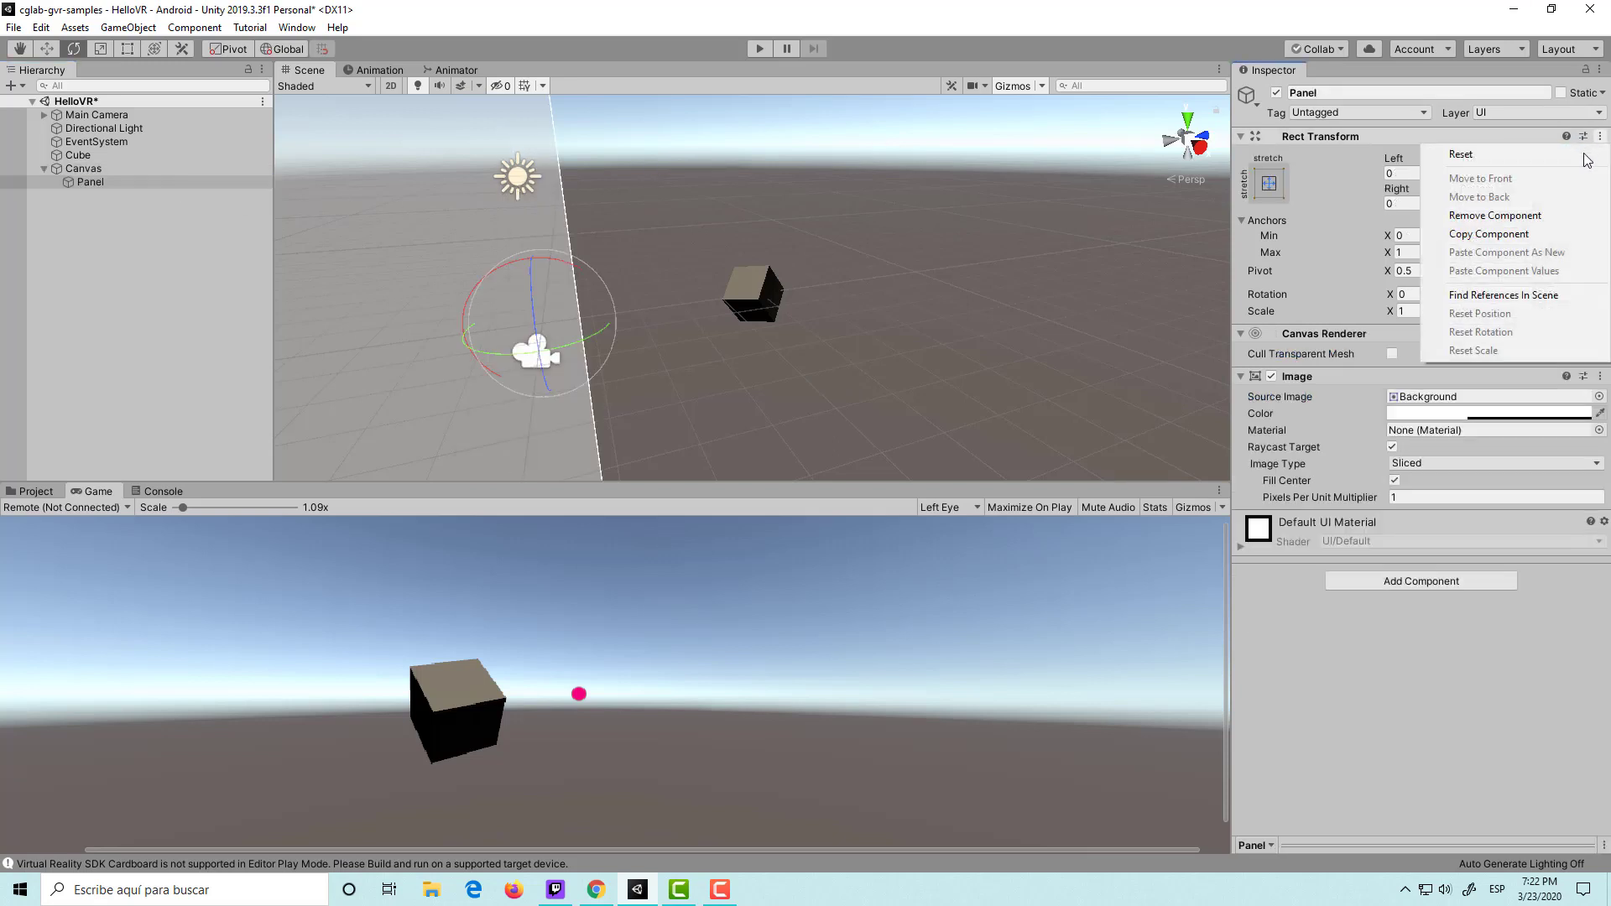
{"action": "left_click", "coordinate": [1502, 152]}
Frame the Panel, shrink it, and move it along Z in front of the camera.
{"action": "double_click", "coordinate": [95, 168]}
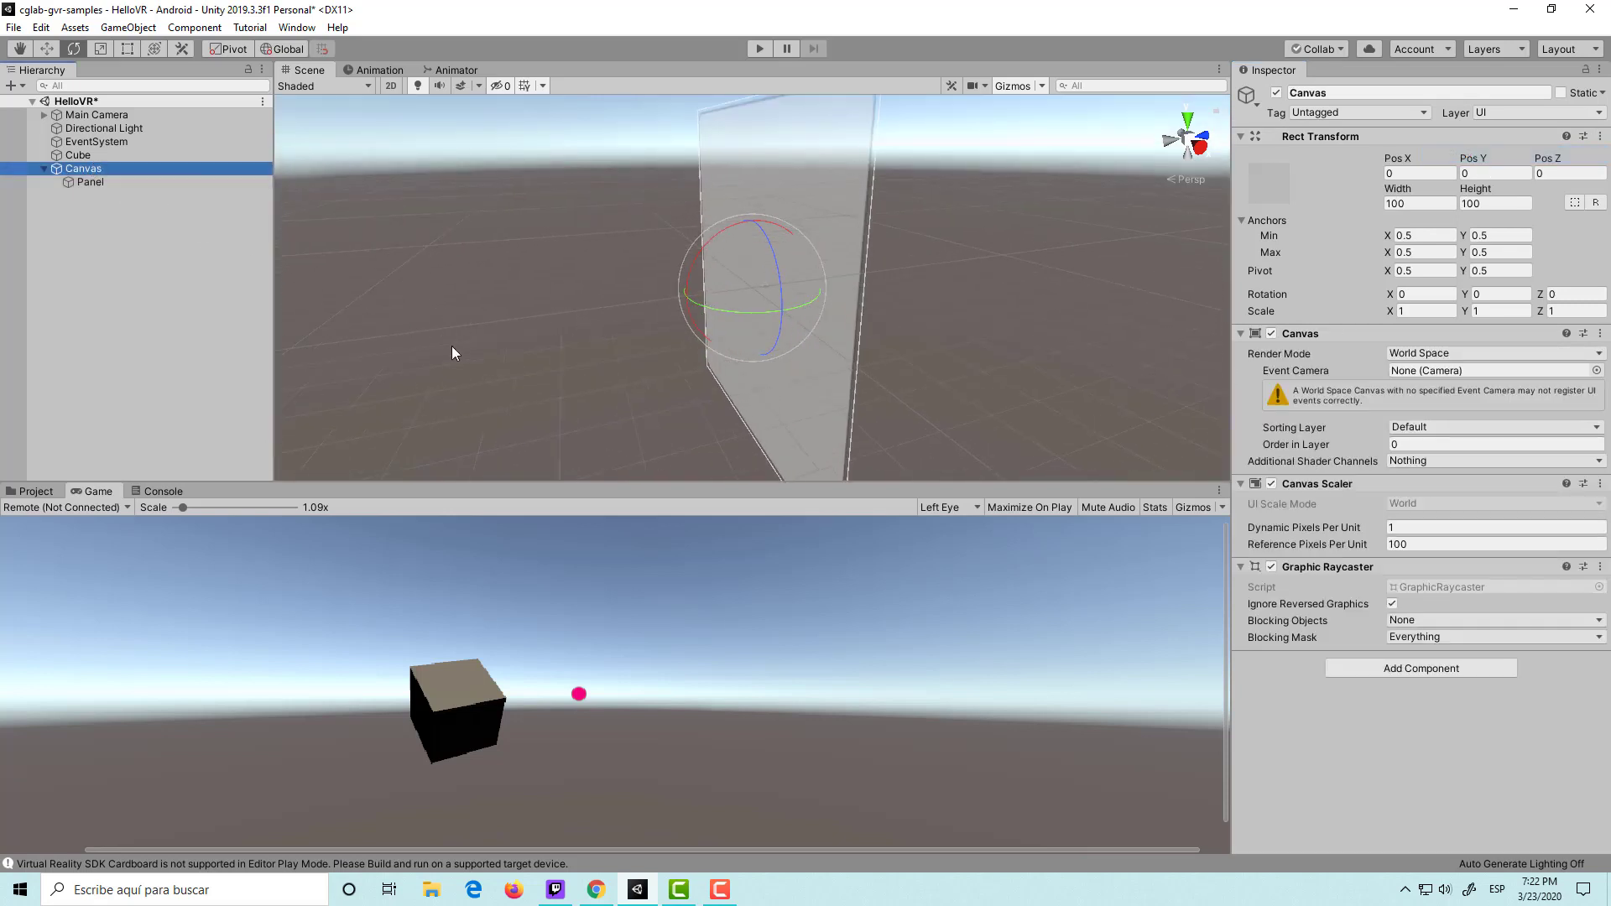
{"action": "key", "text": "w"}
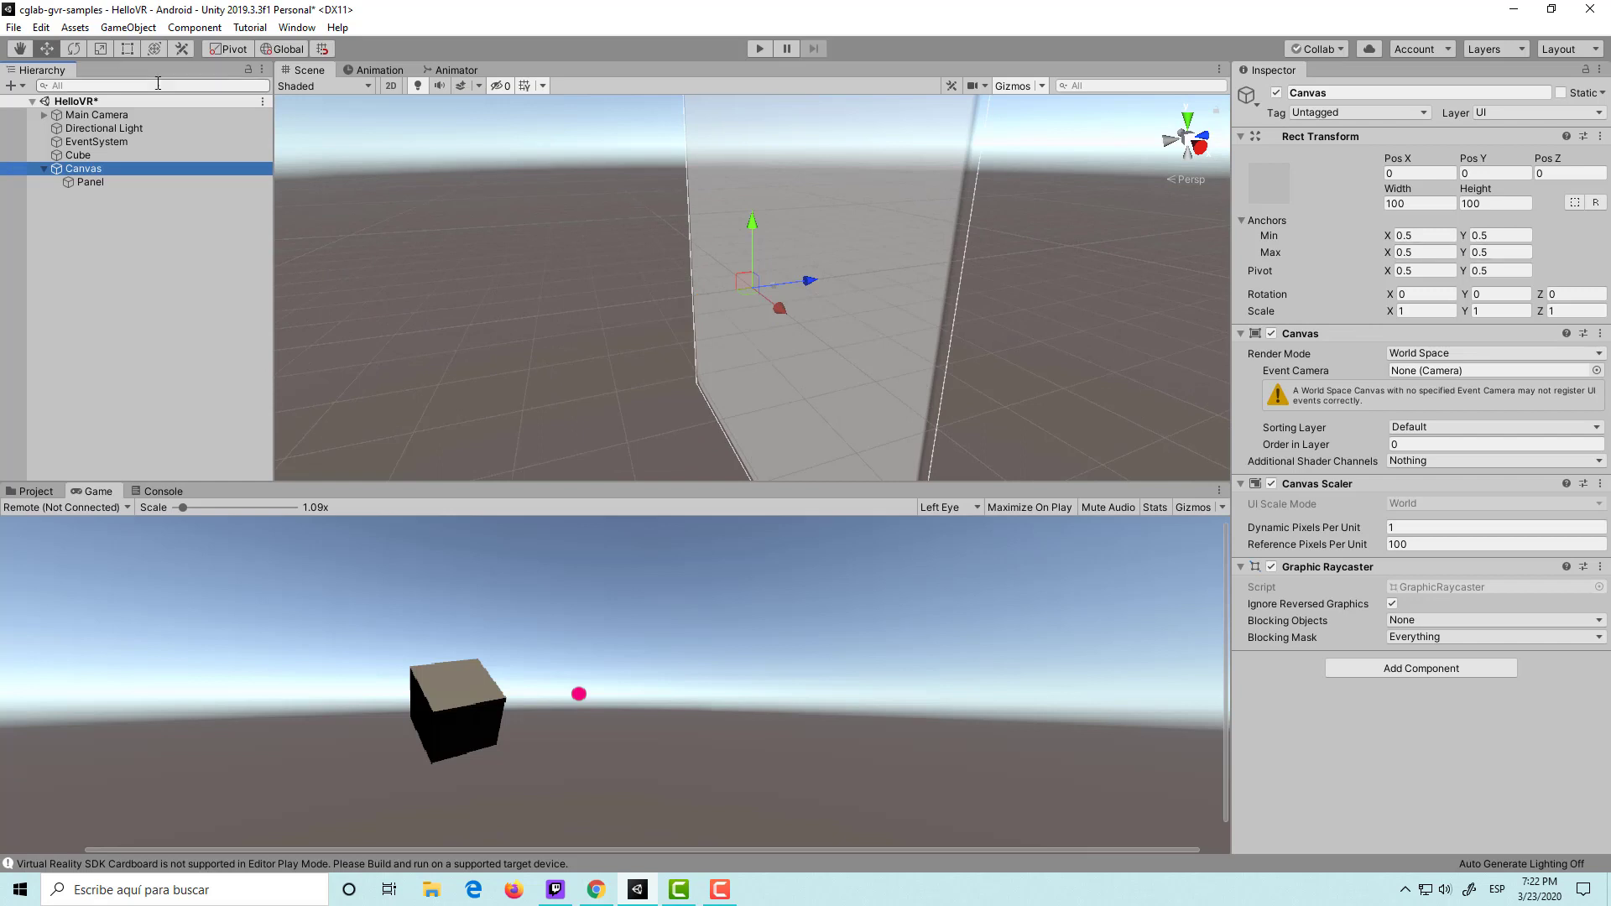
{"action": "double_click", "coordinate": [99, 167]}
{"action": "left_click_drag", "start_coordinate": [828, 318], "coordinate": [433, 327], "text": "alt"}
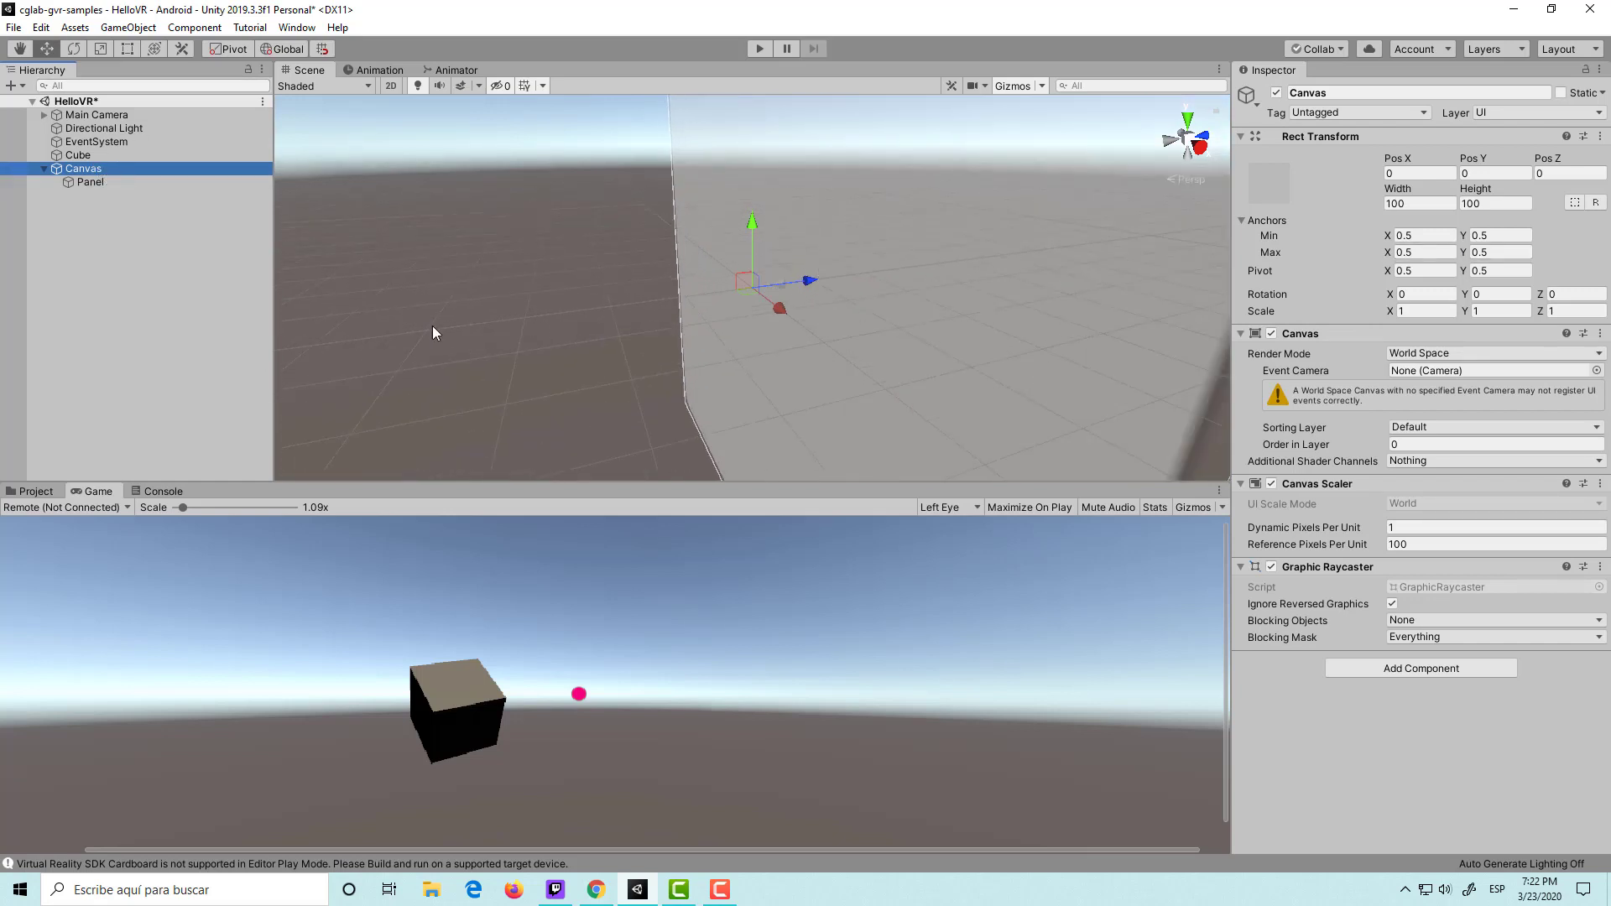
{"action": "double_click", "coordinate": [91, 182]}
{"action": "key", "text": "r"}
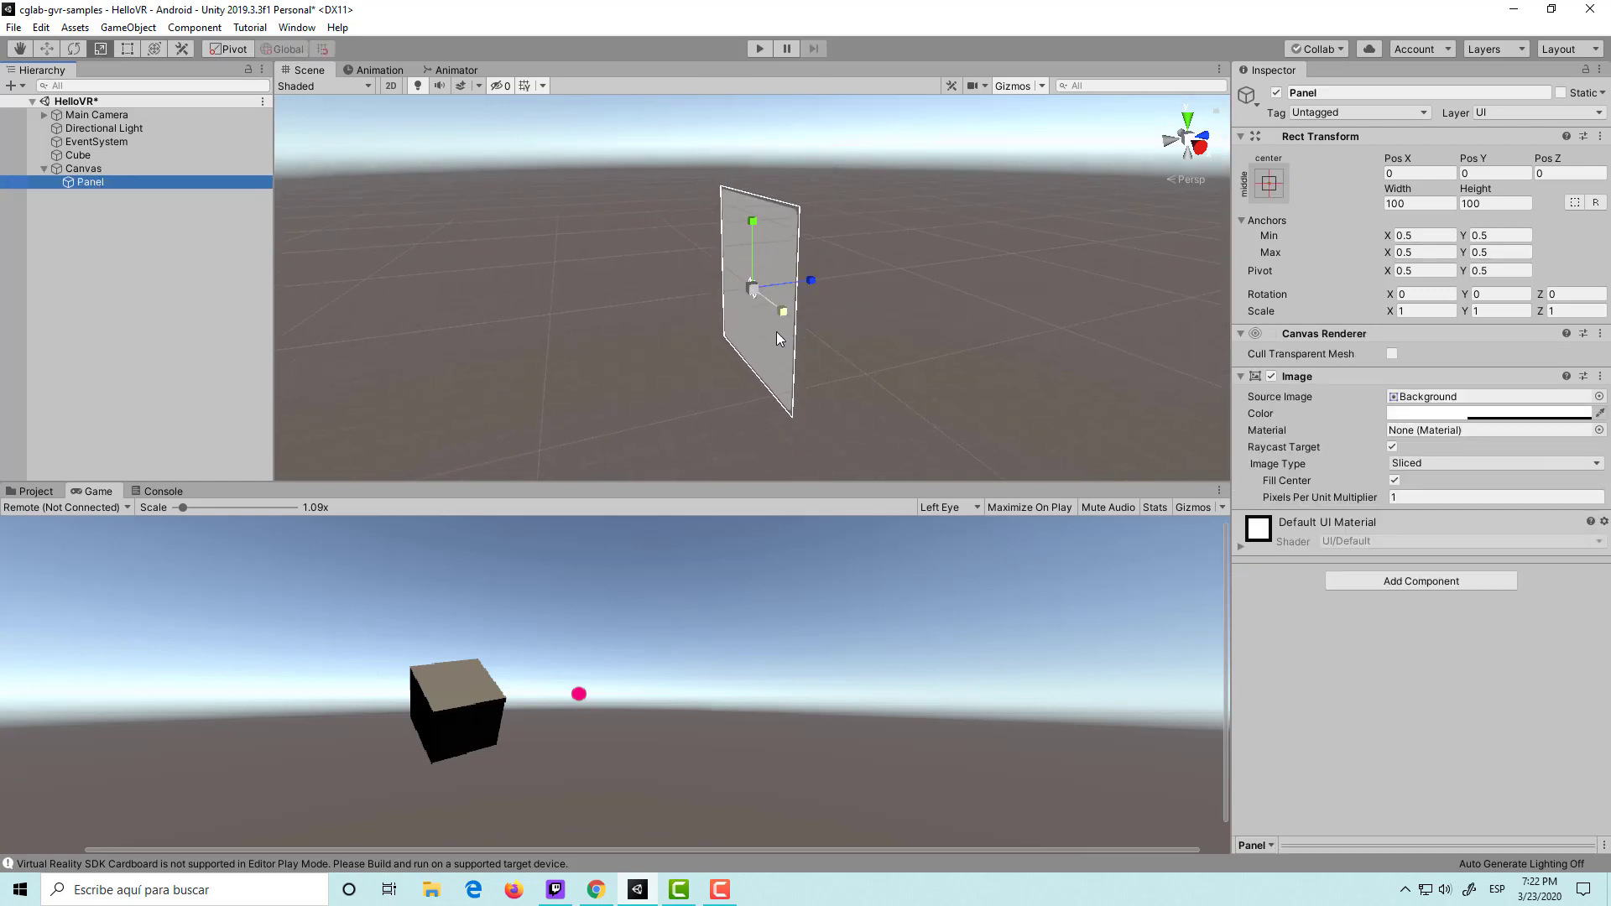
{"action": "mouse_move", "coordinate": [755, 292]}
{"action": "left_mouse_down"}
{"action": "mouse_move", "coordinate": [638, 336]}
{"action": "mouse_move", "coordinate": [700, 330]}
{"action": "left_mouse_up"}
{"action": "key", "text": "w"}
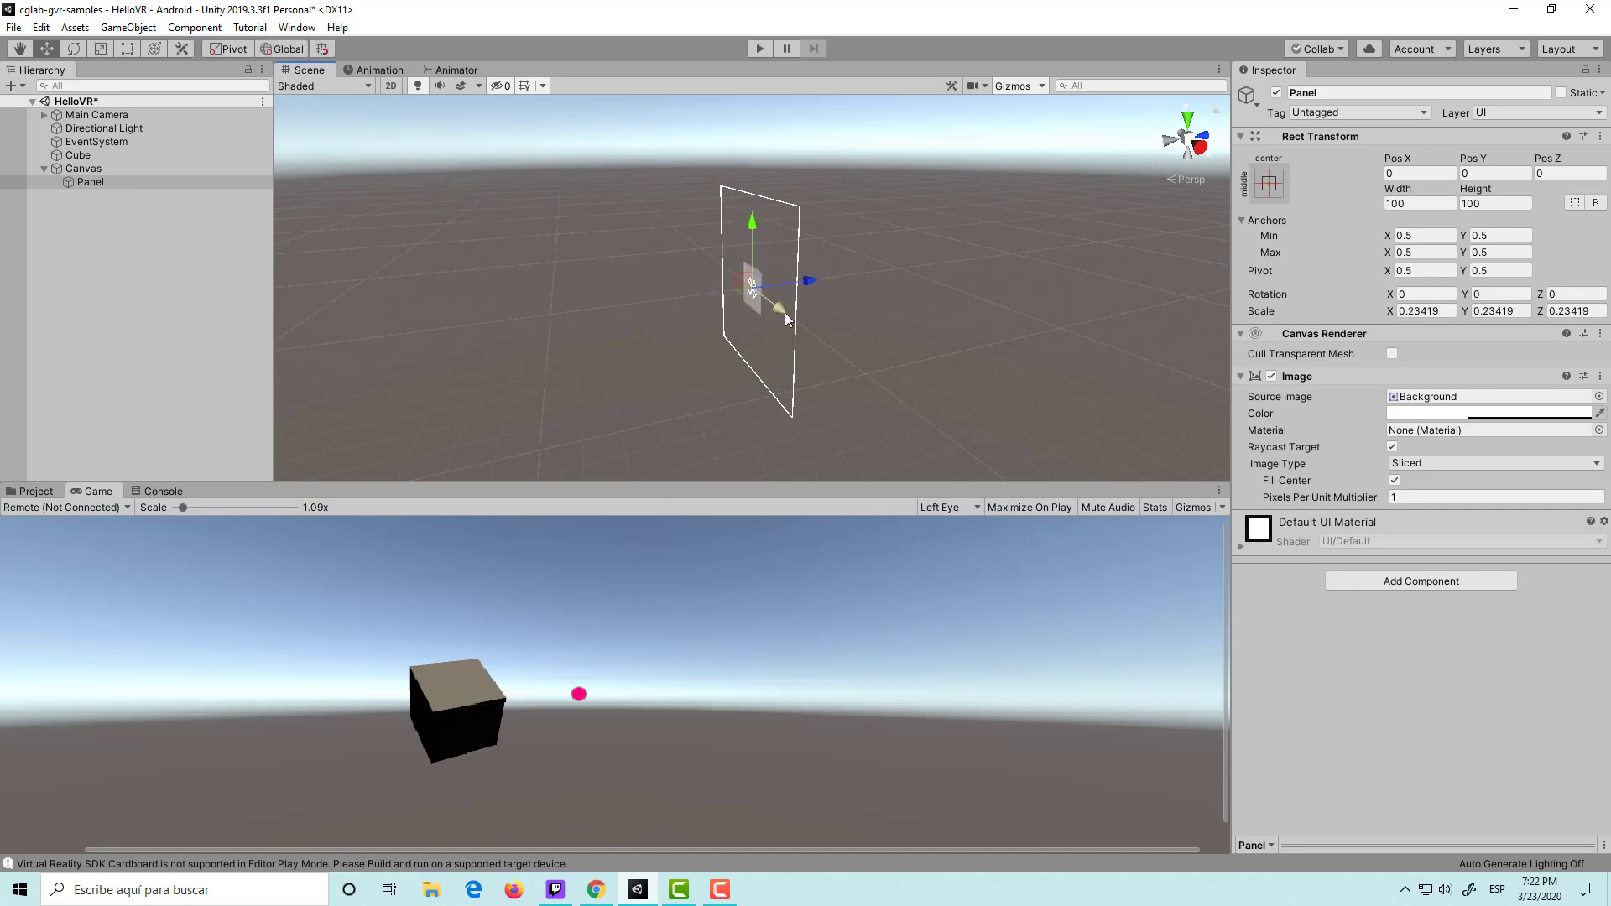
{"action": "left_click_drag", "start_coordinate": [806, 280], "coordinate": [849, 267]}
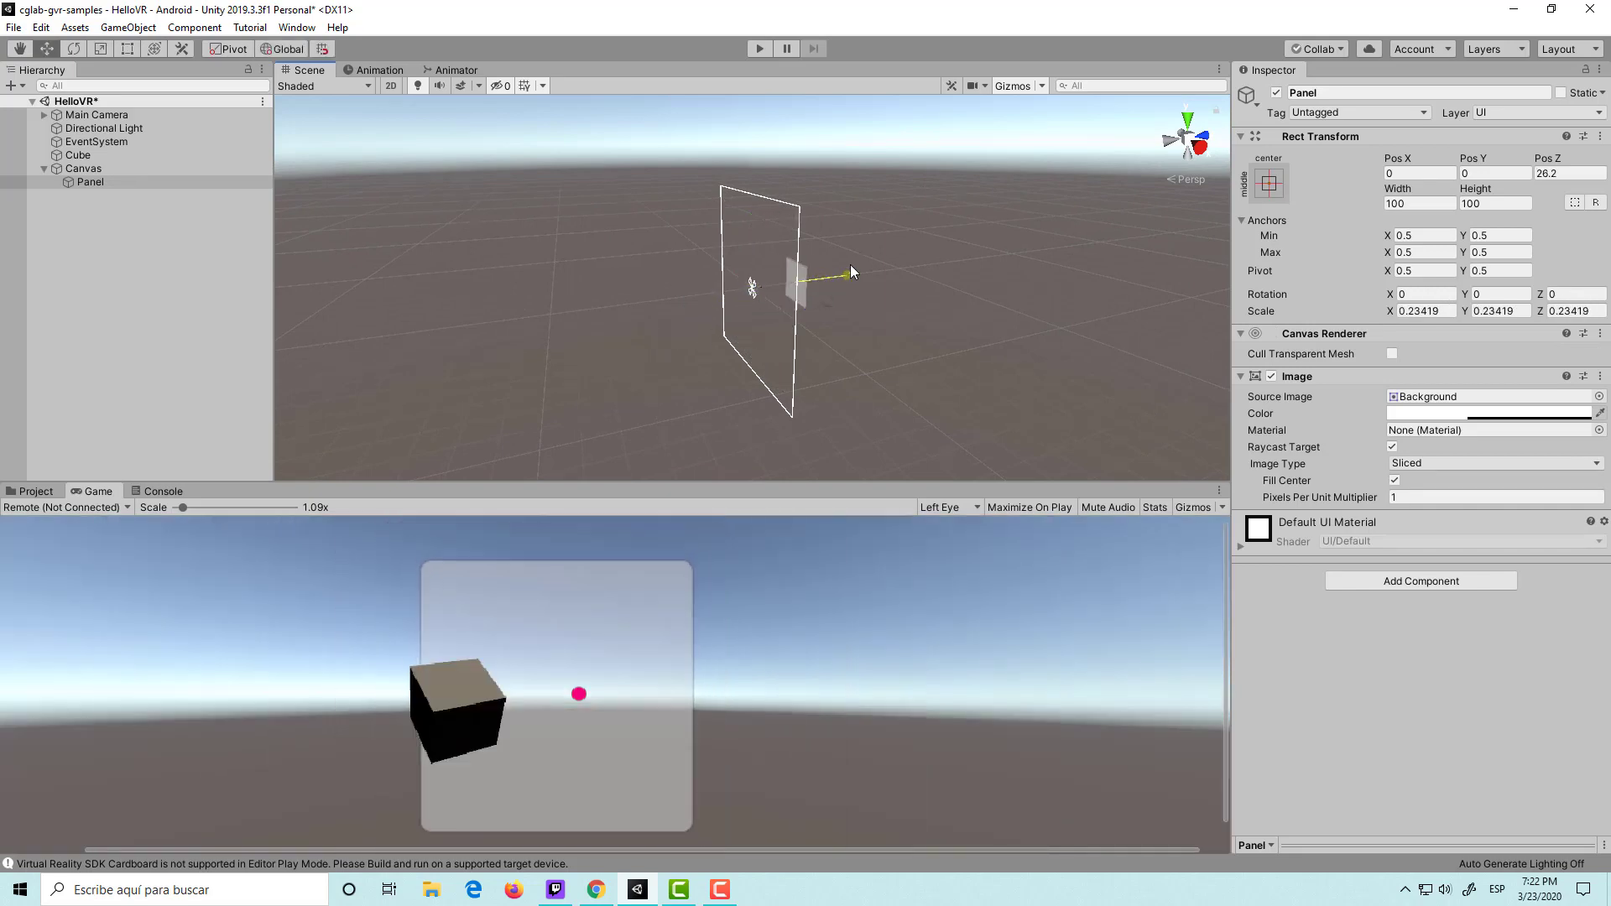
Shrink the Panel further, pull it back to Pos Z 7.07, and stretch it wider along X.
{"action": "double_click", "coordinate": [115, 182]}
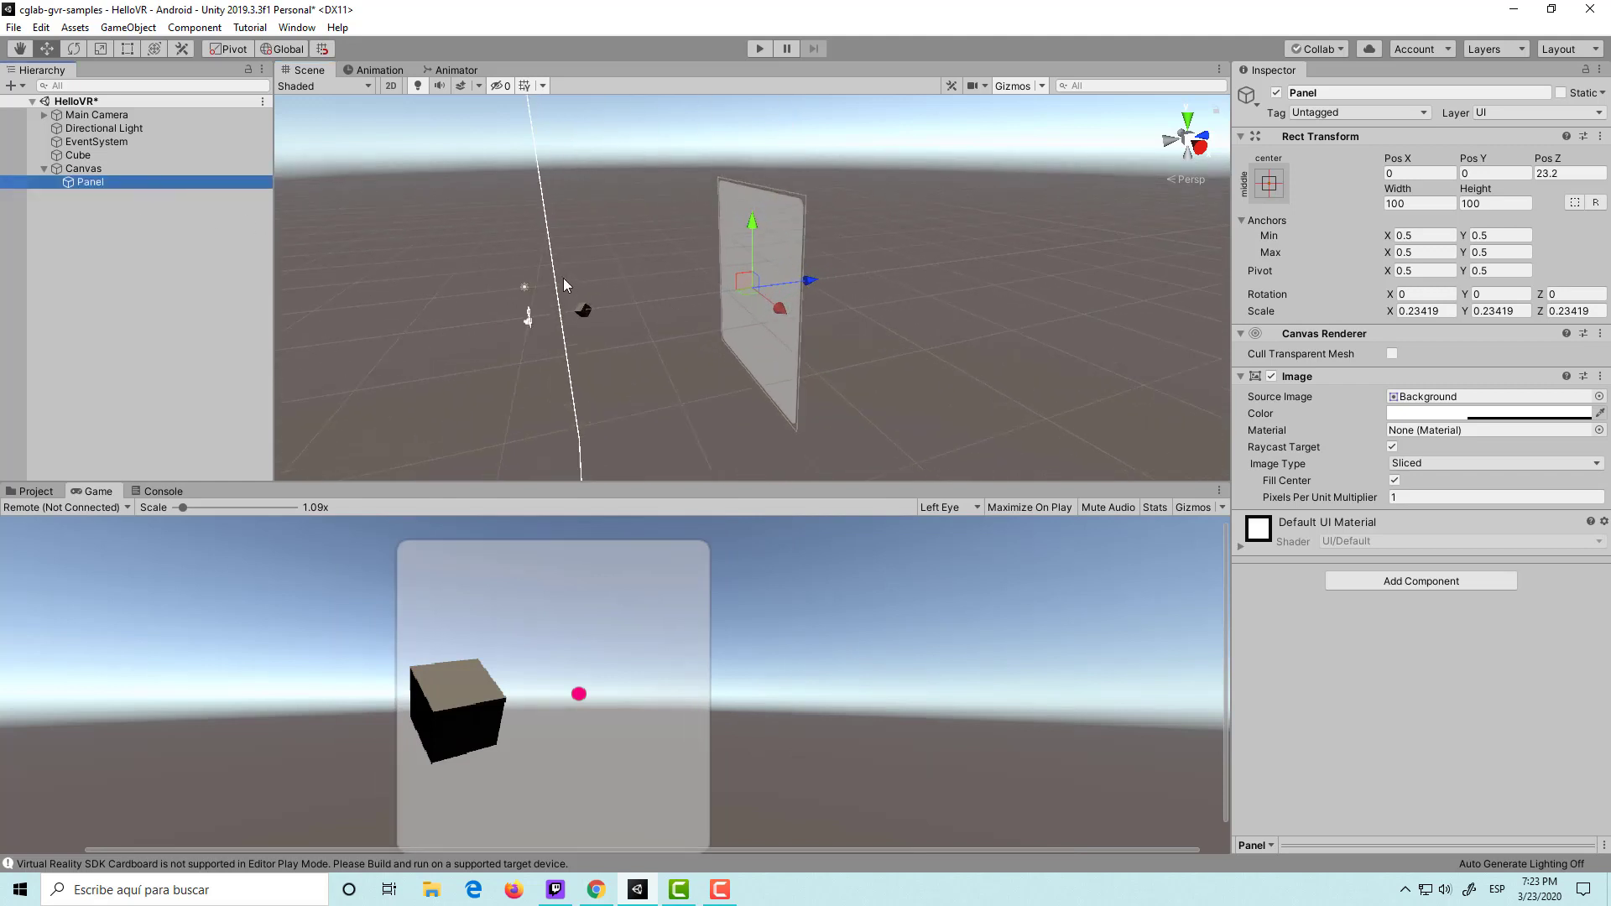
{"action": "key", "text": "r"}
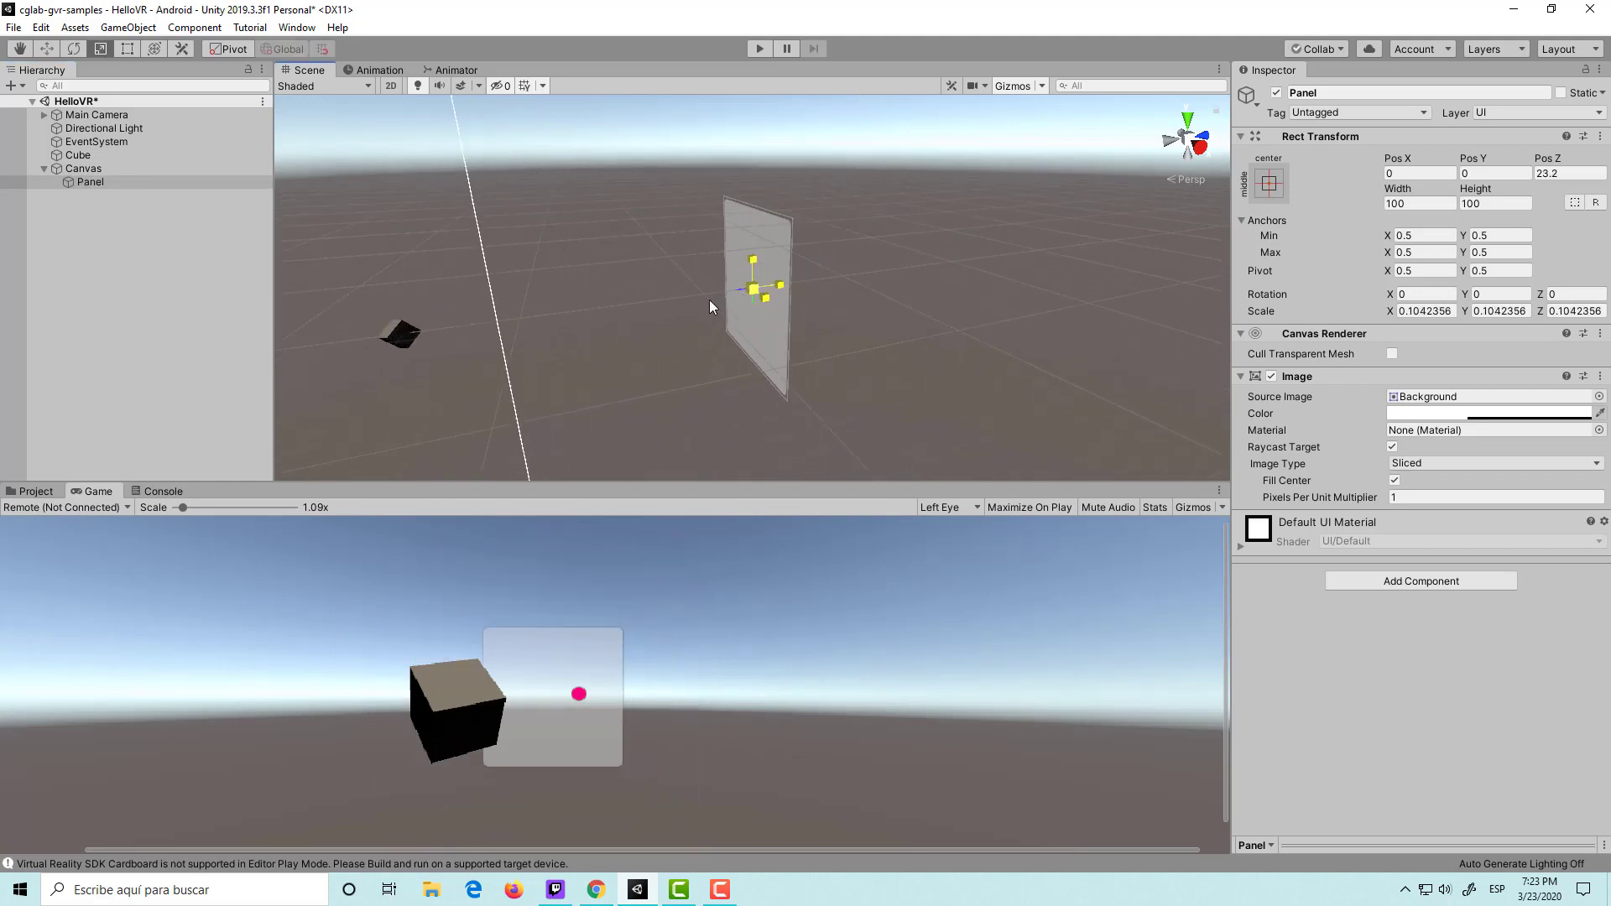
{"action": "mouse_move", "coordinate": [753, 289]}
{"action": "left_mouse_down"}
{"action": "mouse_move", "coordinate": [696, 304]}
{"action": "mouse_move", "coordinate": [659, 341]}
{"action": "left_mouse_up"}
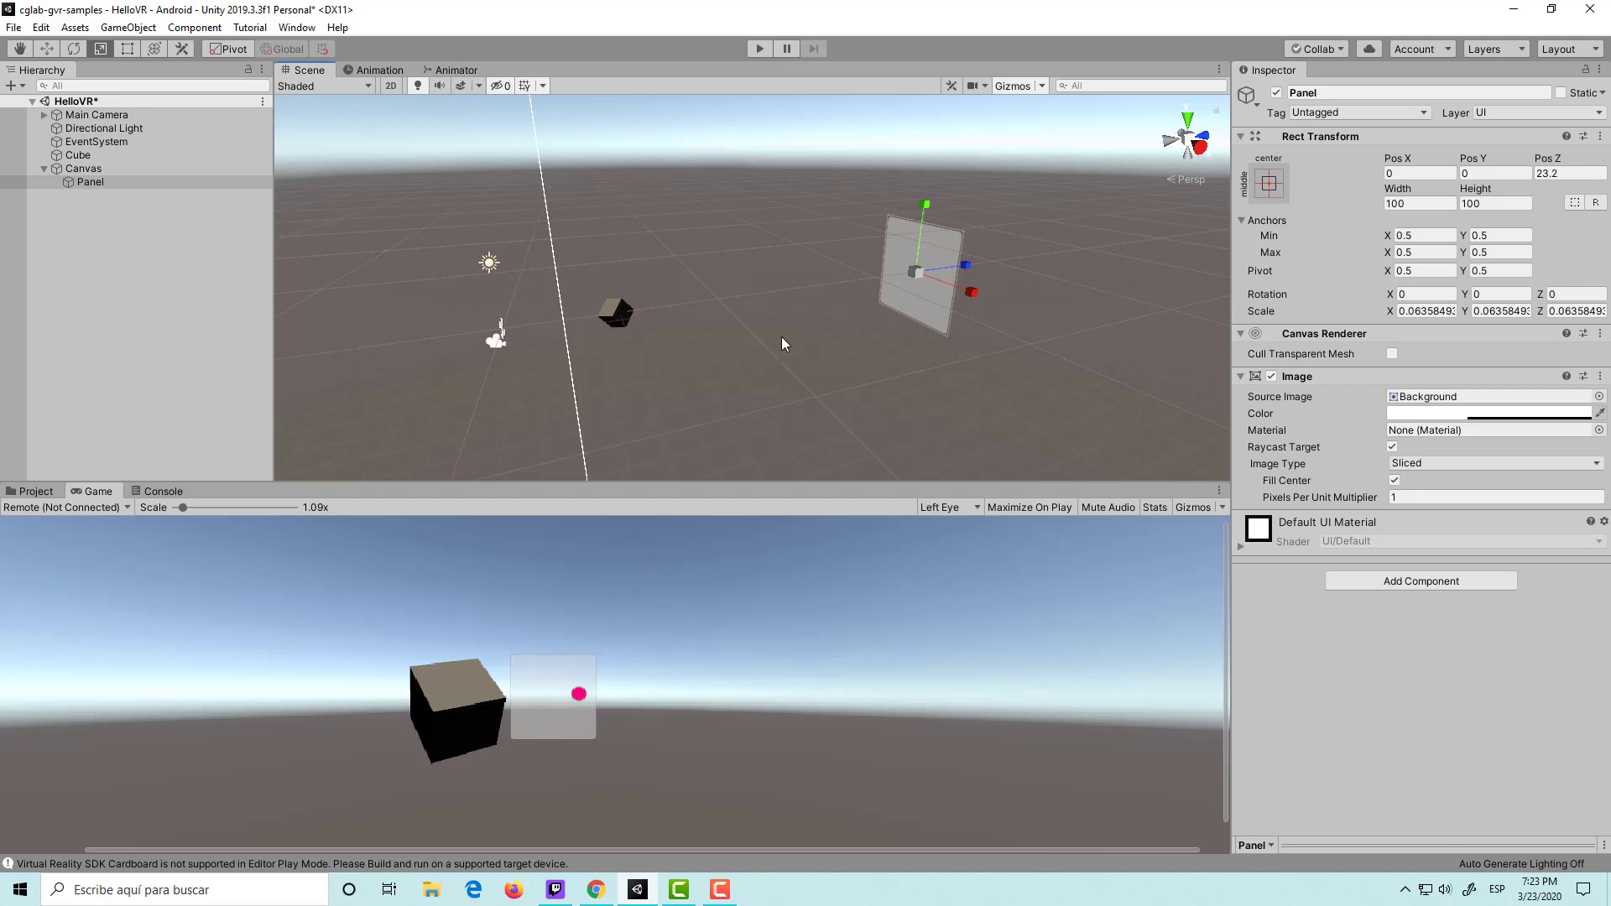
{"action": "key", "text": "w"}
{"action": "mouse_move", "coordinate": [959, 259]}
{"action": "left_mouse_down"}
{"action": "mouse_move", "coordinate": [773, 282]}
{"action": "mouse_move", "coordinate": [762, 268]}
{"action": "left_mouse_up"}
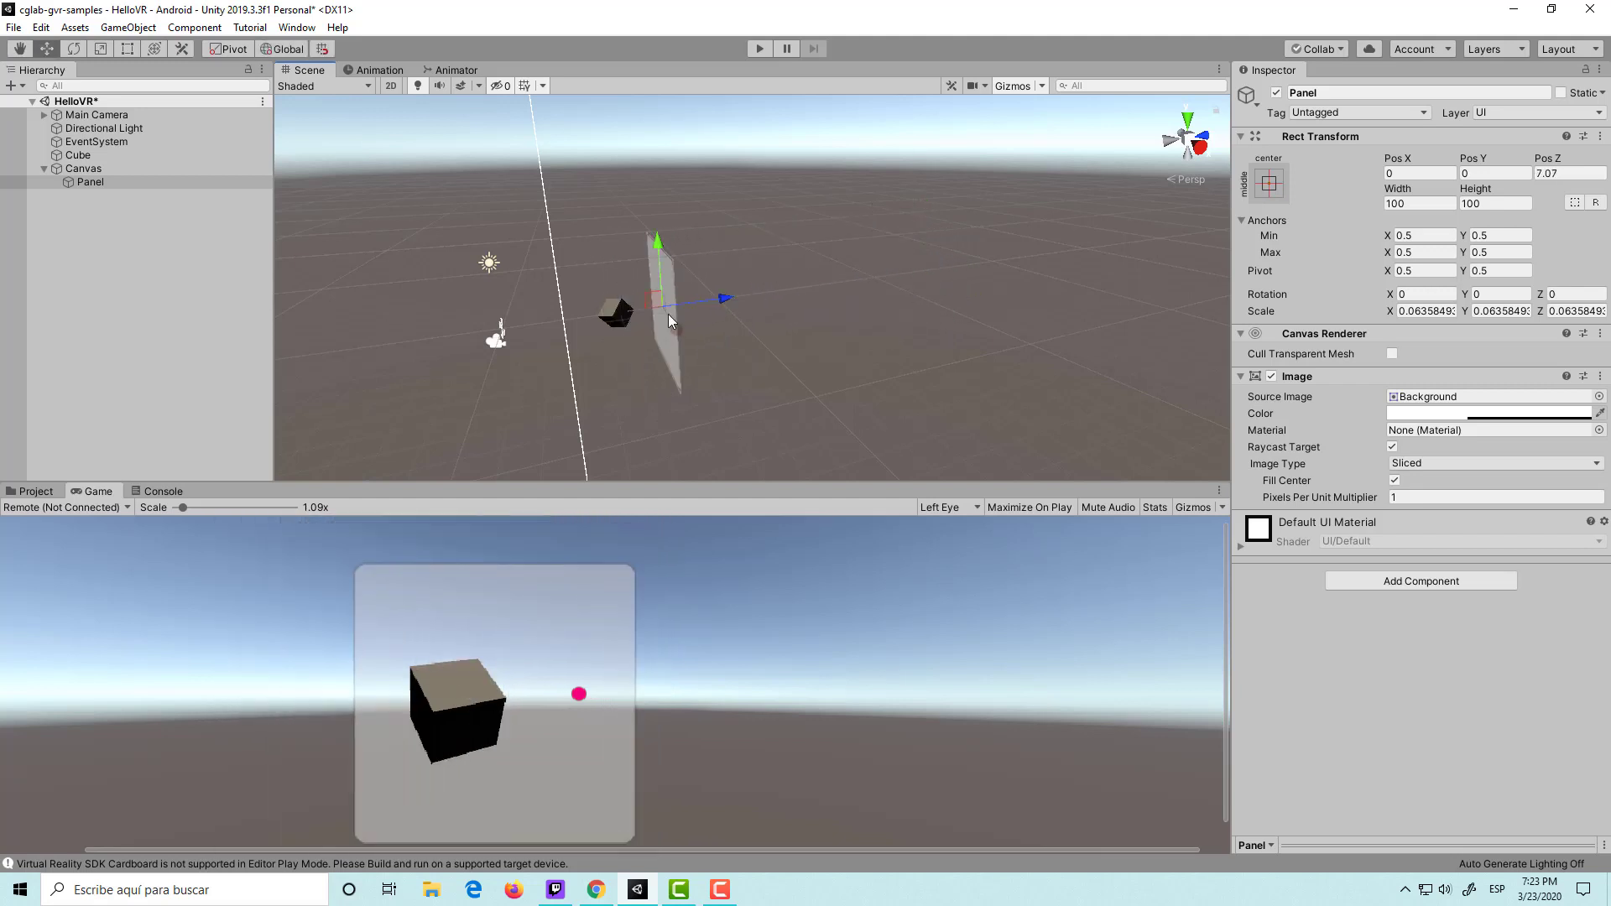
{"action": "scroll", "coordinate": [668, 314], "scroll_direction": "up", "scroll_amount": 4}
{"action": "middle_click_drag", "start_coordinate": [661, 344], "coordinate": [670, 342]}
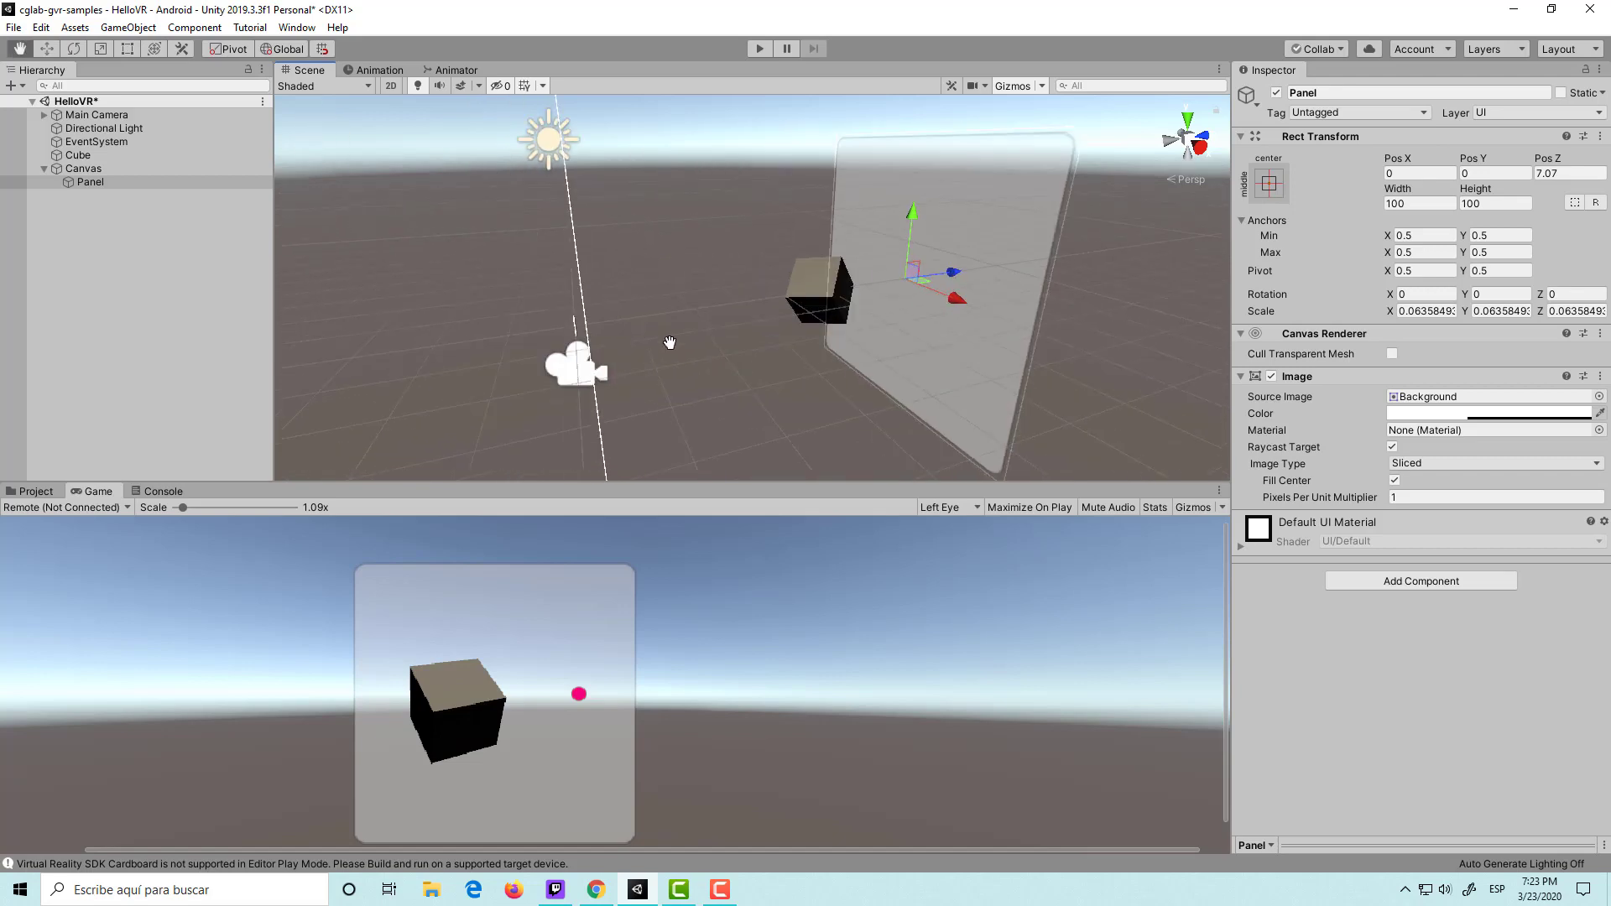
{"action": "left_click_drag", "start_coordinate": [669, 342], "coordinate": [794, 311], "text": "alt"}
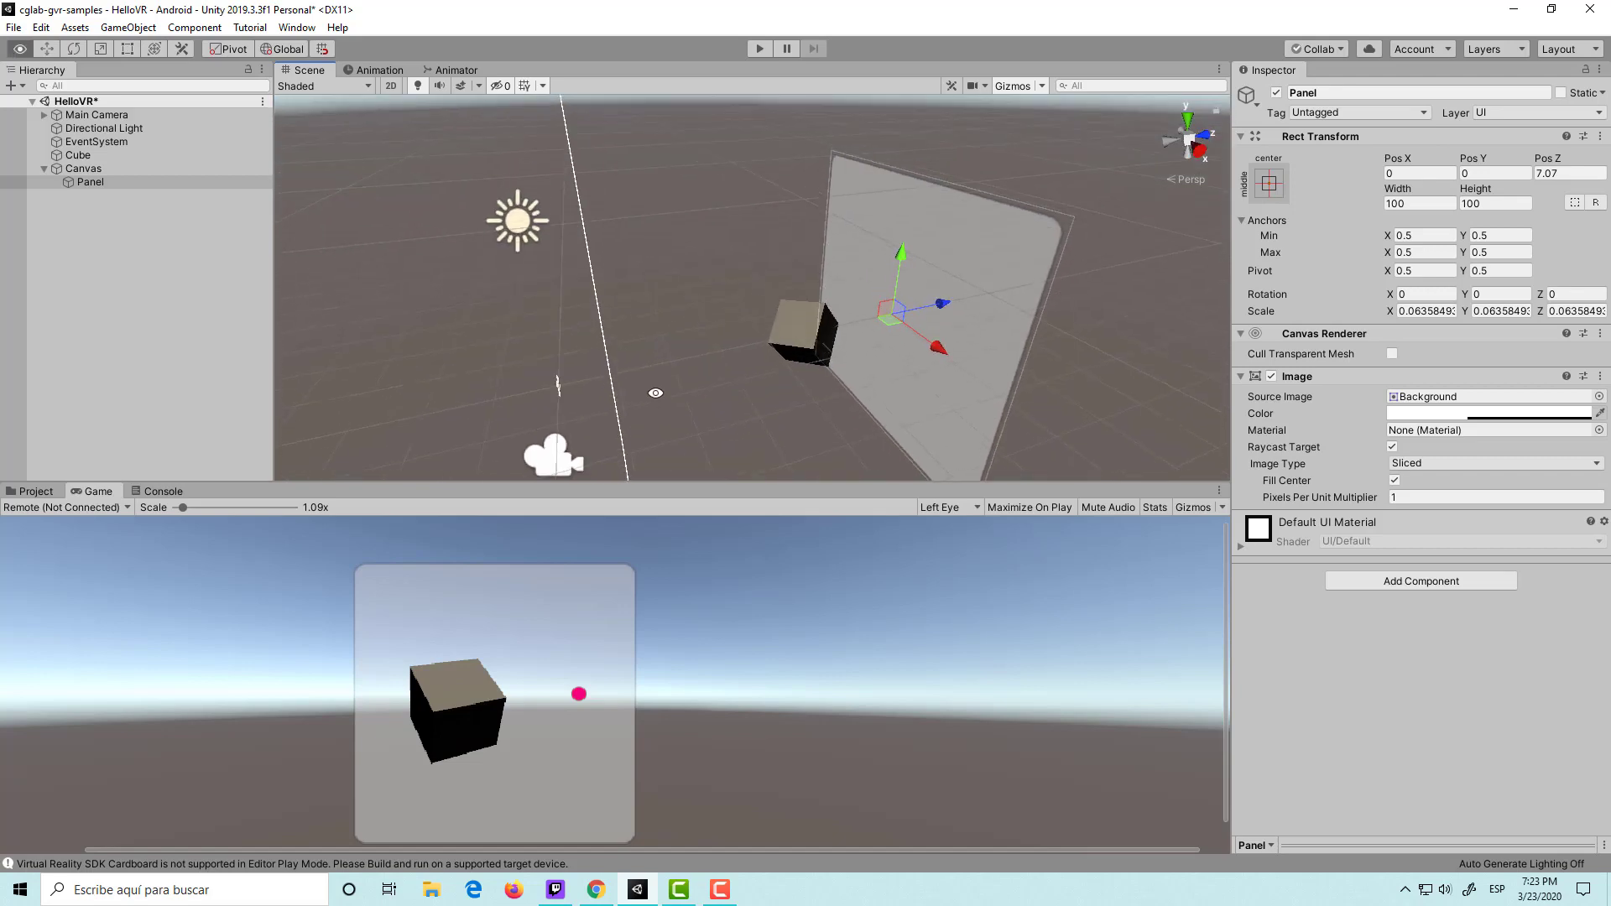
{"action": "key", "text": "r"}
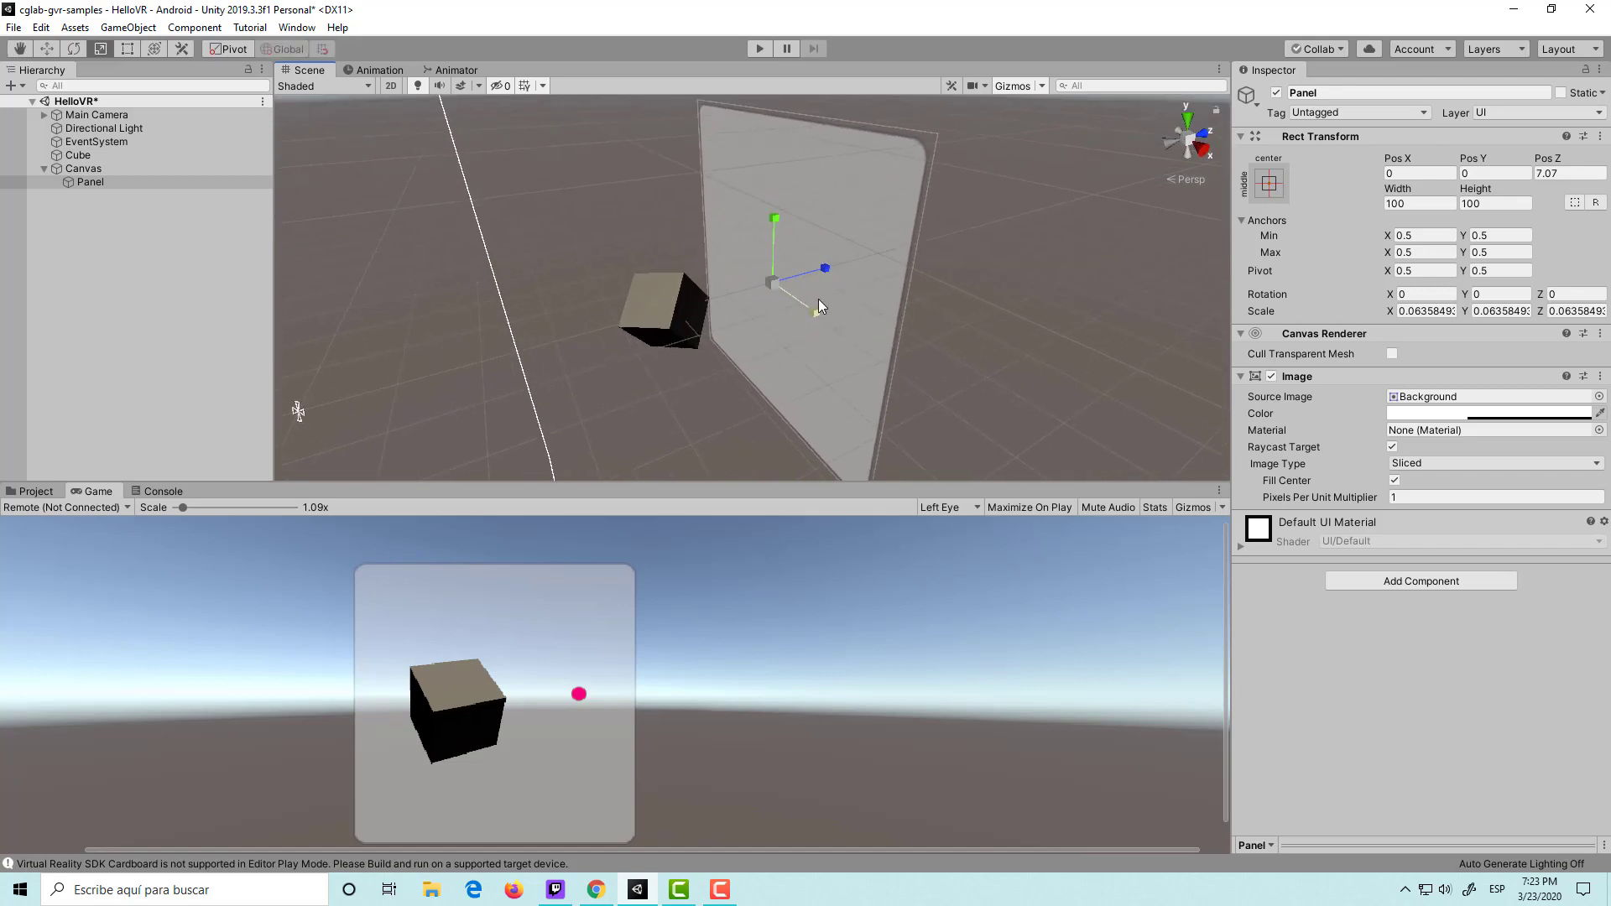
{"action": "left_click_drag", "start_coordinate": [774, 285], "coordinate": [833, 310]}
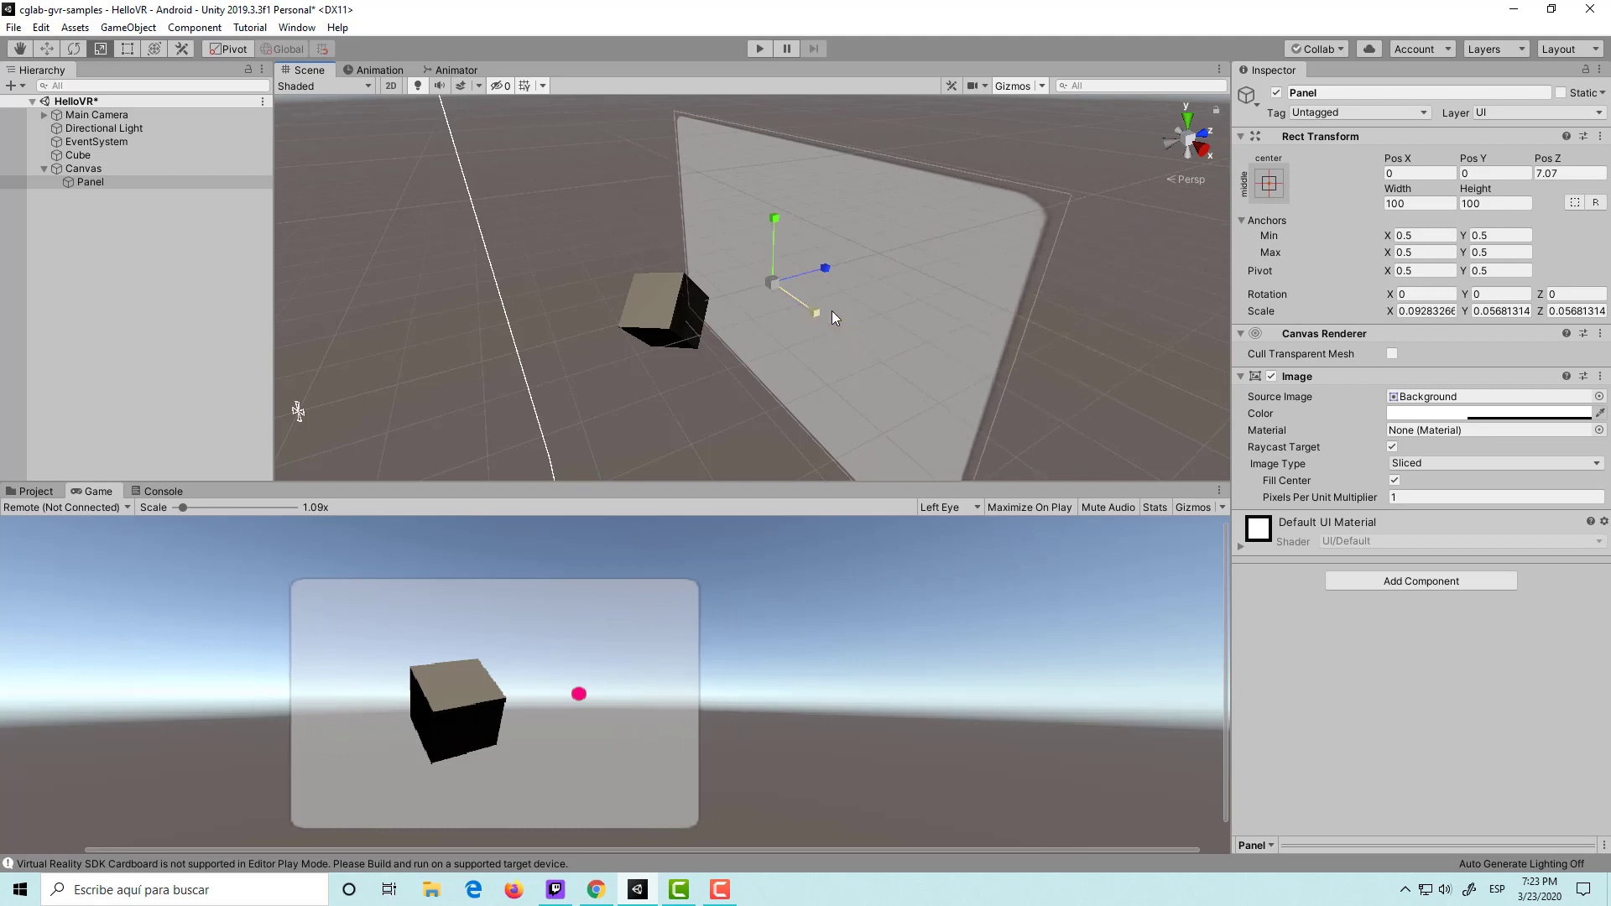
Try widening the Panel with the Rect Tool, then undo that width change.
{"action": "key", "text": "t"}
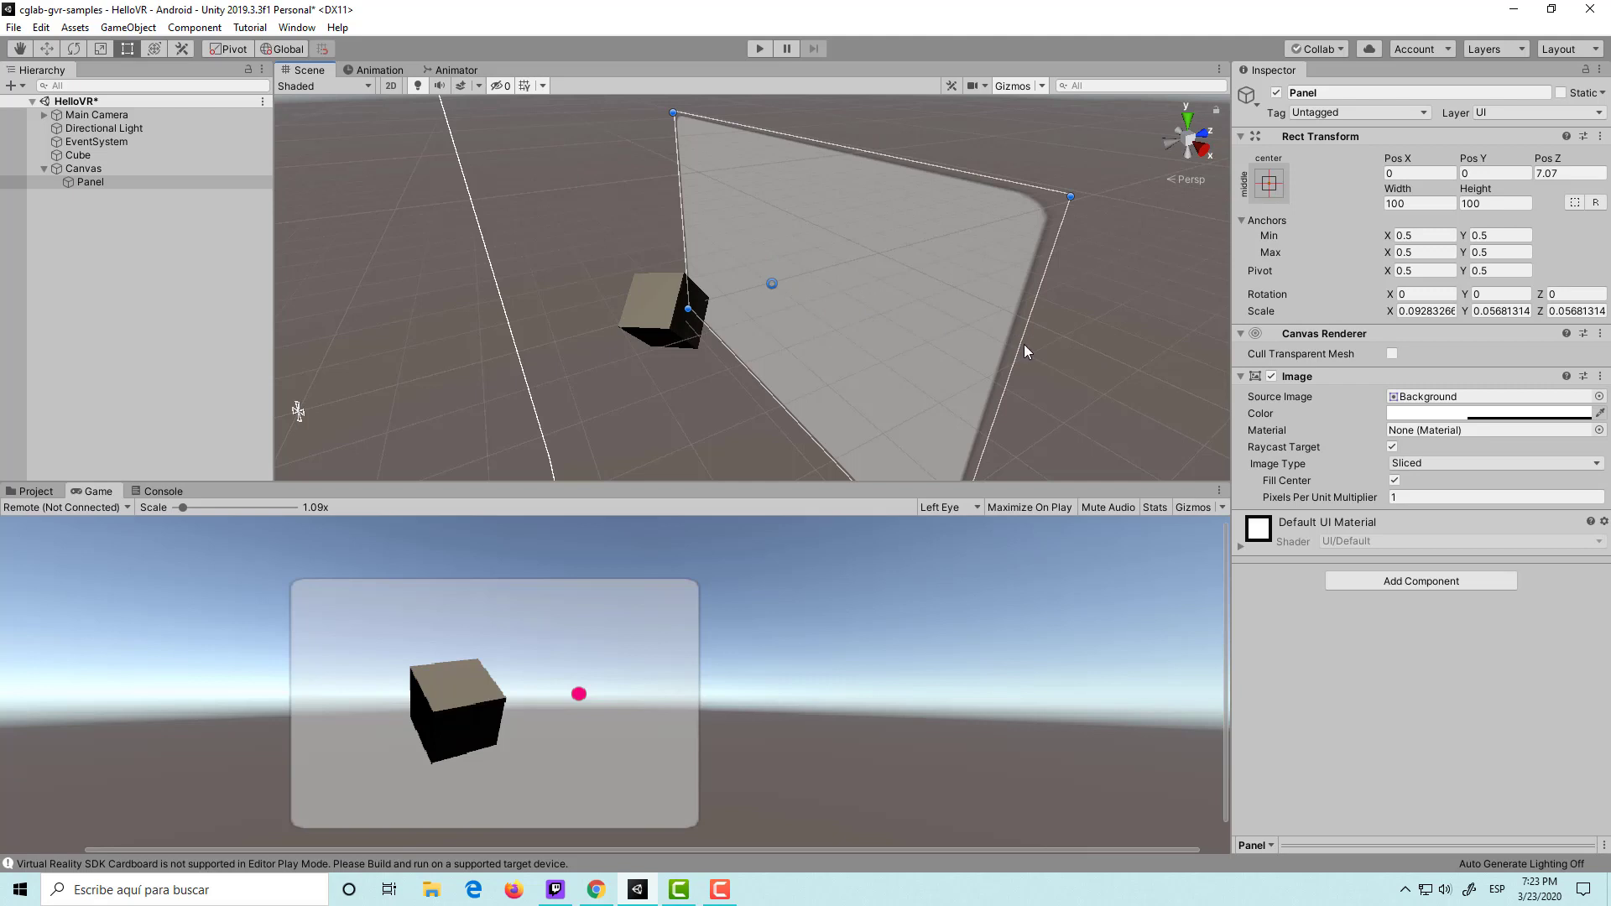
{"action": "left_click", "coordinate": [1026, 351]}
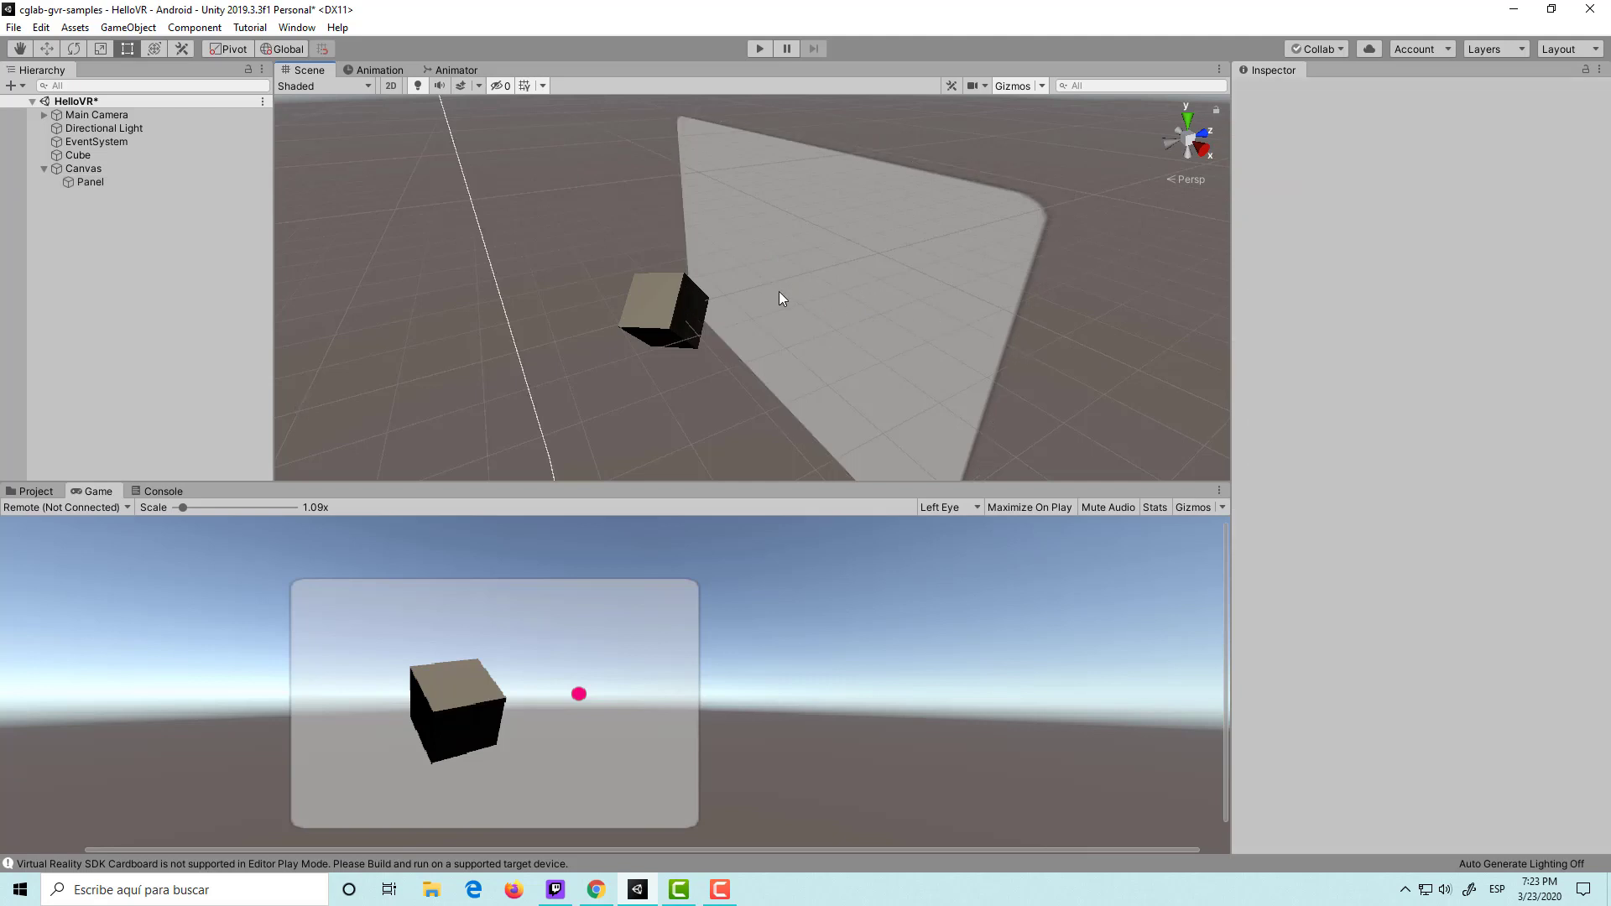
{"action": "left_click", "coordinate": [103, 182]}
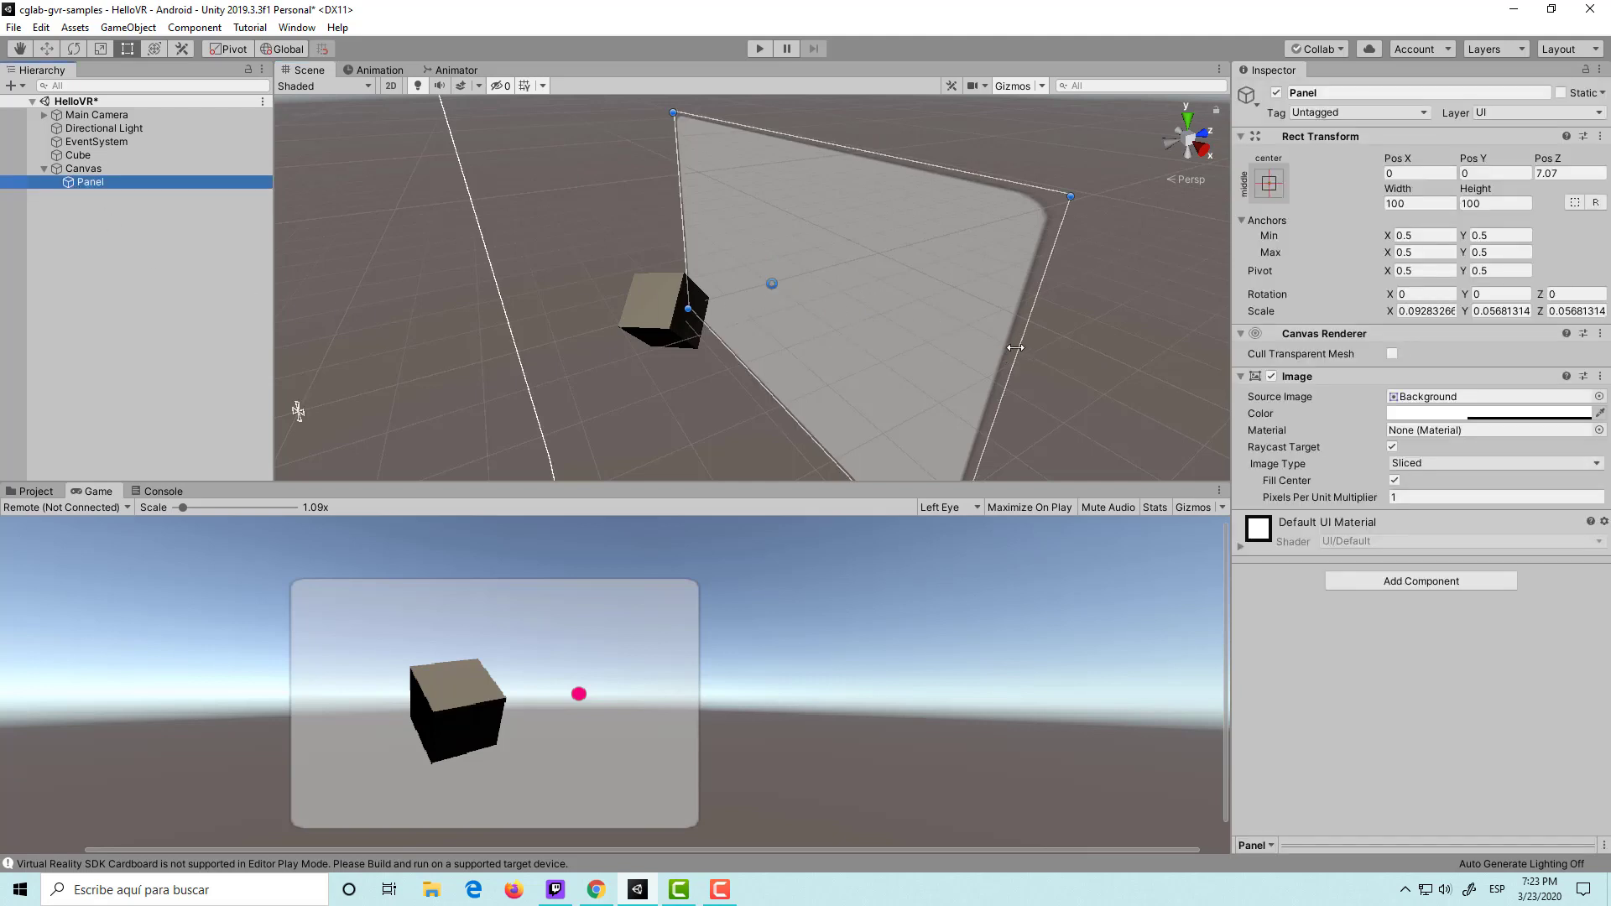
{"action": "left_click_drag", "start_coordinate": [1015, 348], "coordinate": [1023, 359]}
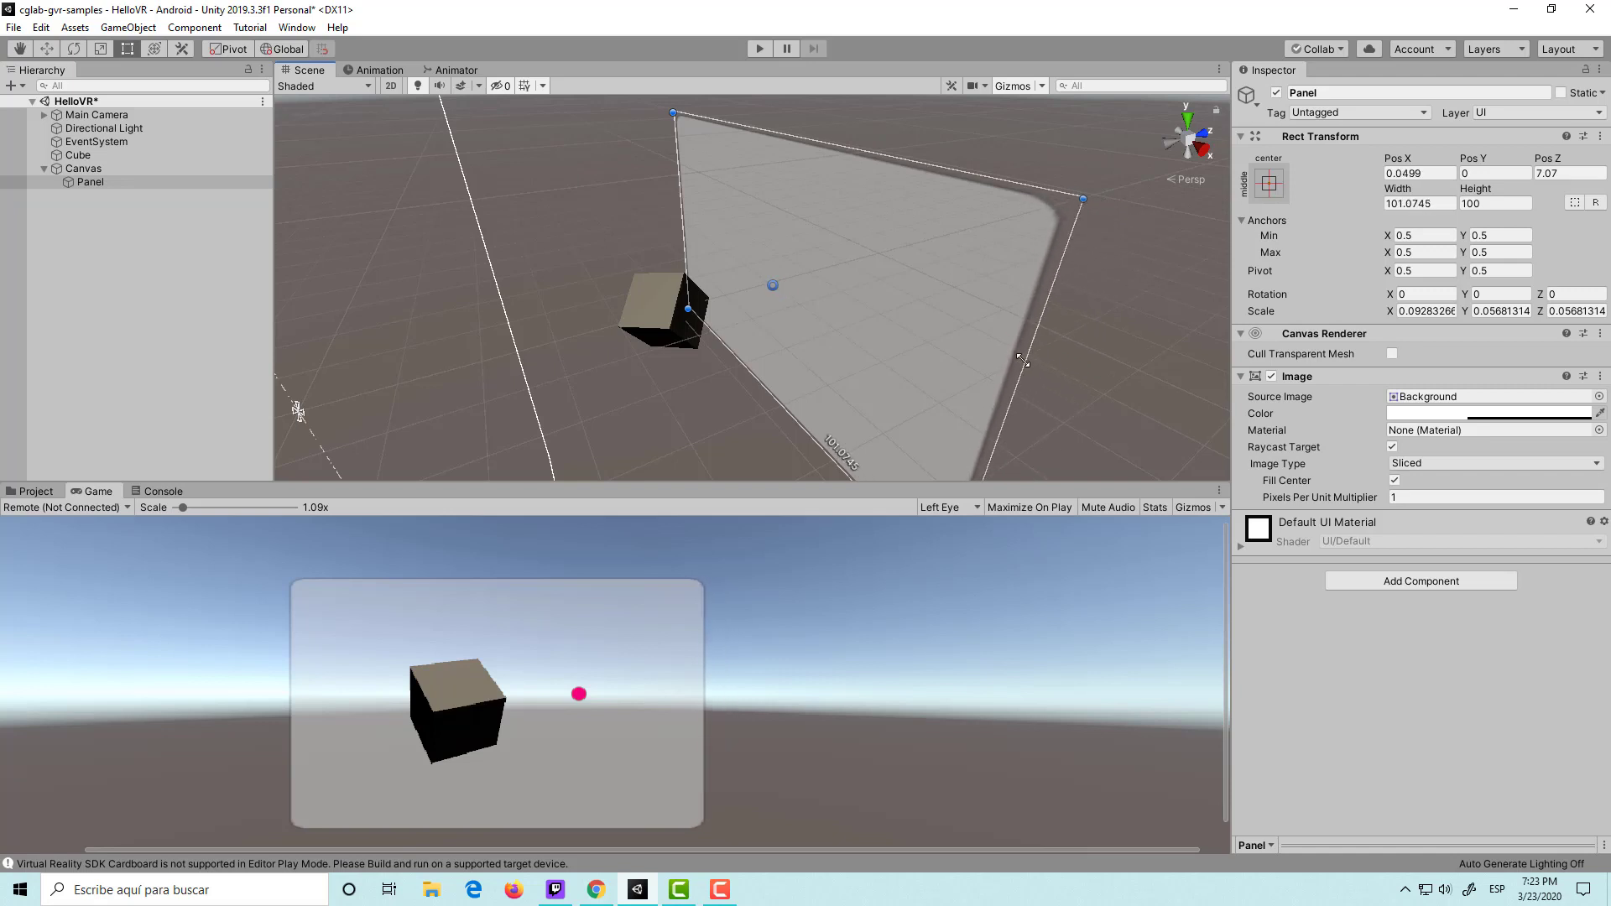
{"action": "key", "text": "ctrl+z"}
Orbit to face the Panel and cube, then reselect the Panel and frame it.
{"action": "mouse_move", "coordinate": [887, 370]}
{"action": "left_mouse_down", "text": "alt"}
{"action": "mouse_move", "coordinate": [742, 262]}
{"action": "mouse_move", "coordinate": [749, 239]}
{"action": "left_mouse_up", "text": "alt"}
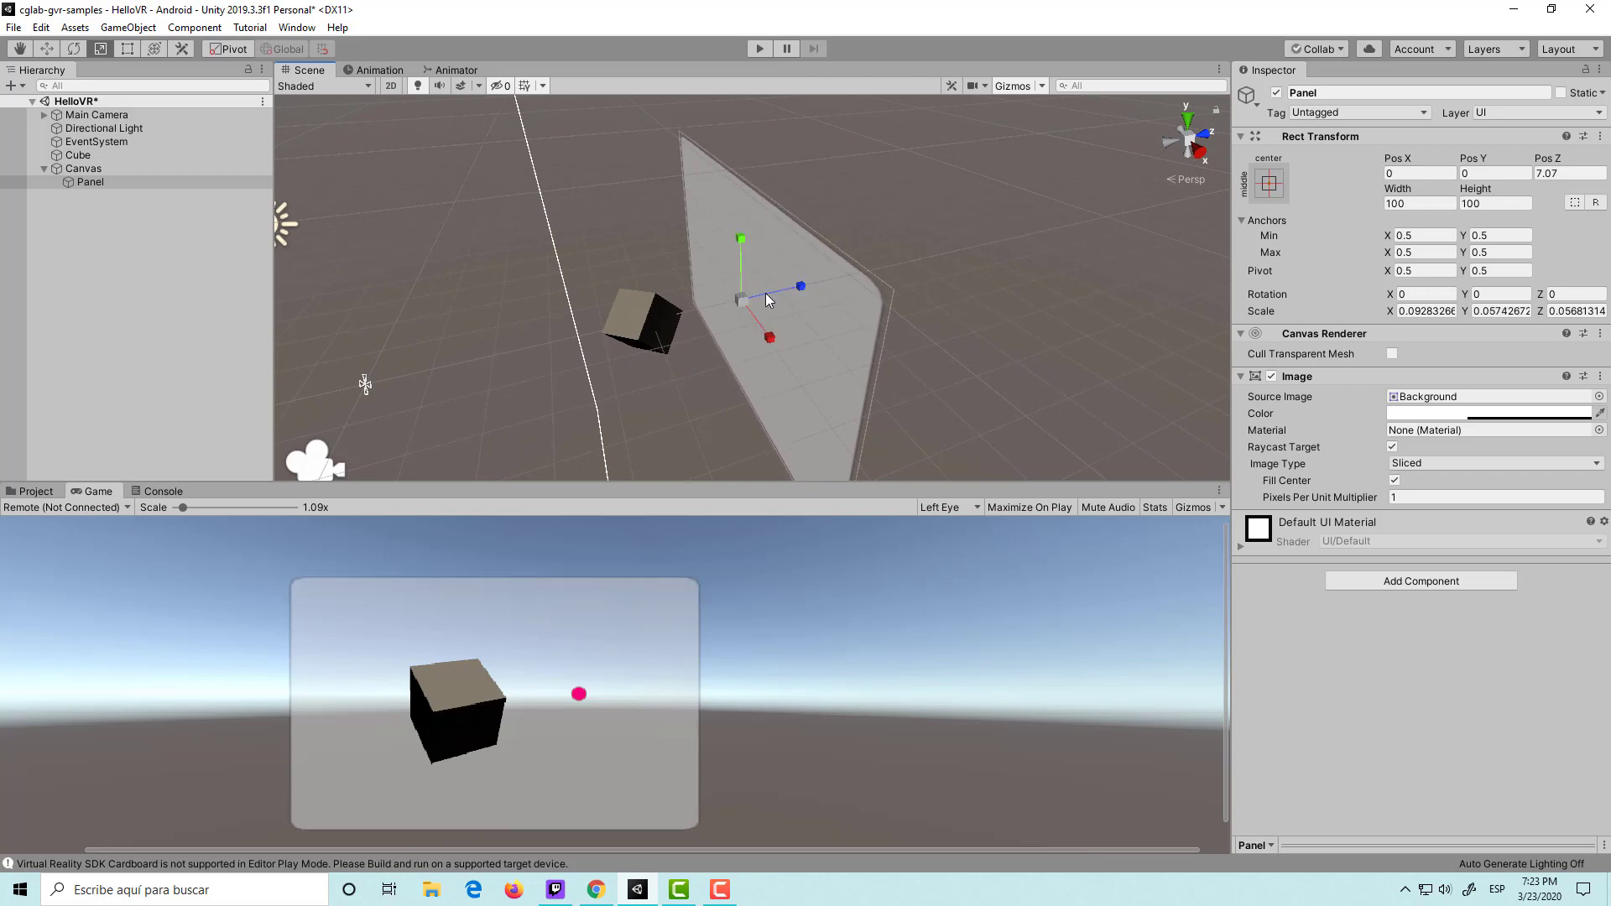
{"action": "left_click", "coordinate": [720, 371]}
{"action": "mouse_move", "coordinate": [720, 365]}
{"action": "left_mouse_down", "text": "alt"}
{"action": "mouse_move", "coordinate": [887, 330]}
{"action": "mouse_move", "coordinate": [995, 275]}
{"action": "left_mouse_up", "text": "alt"}
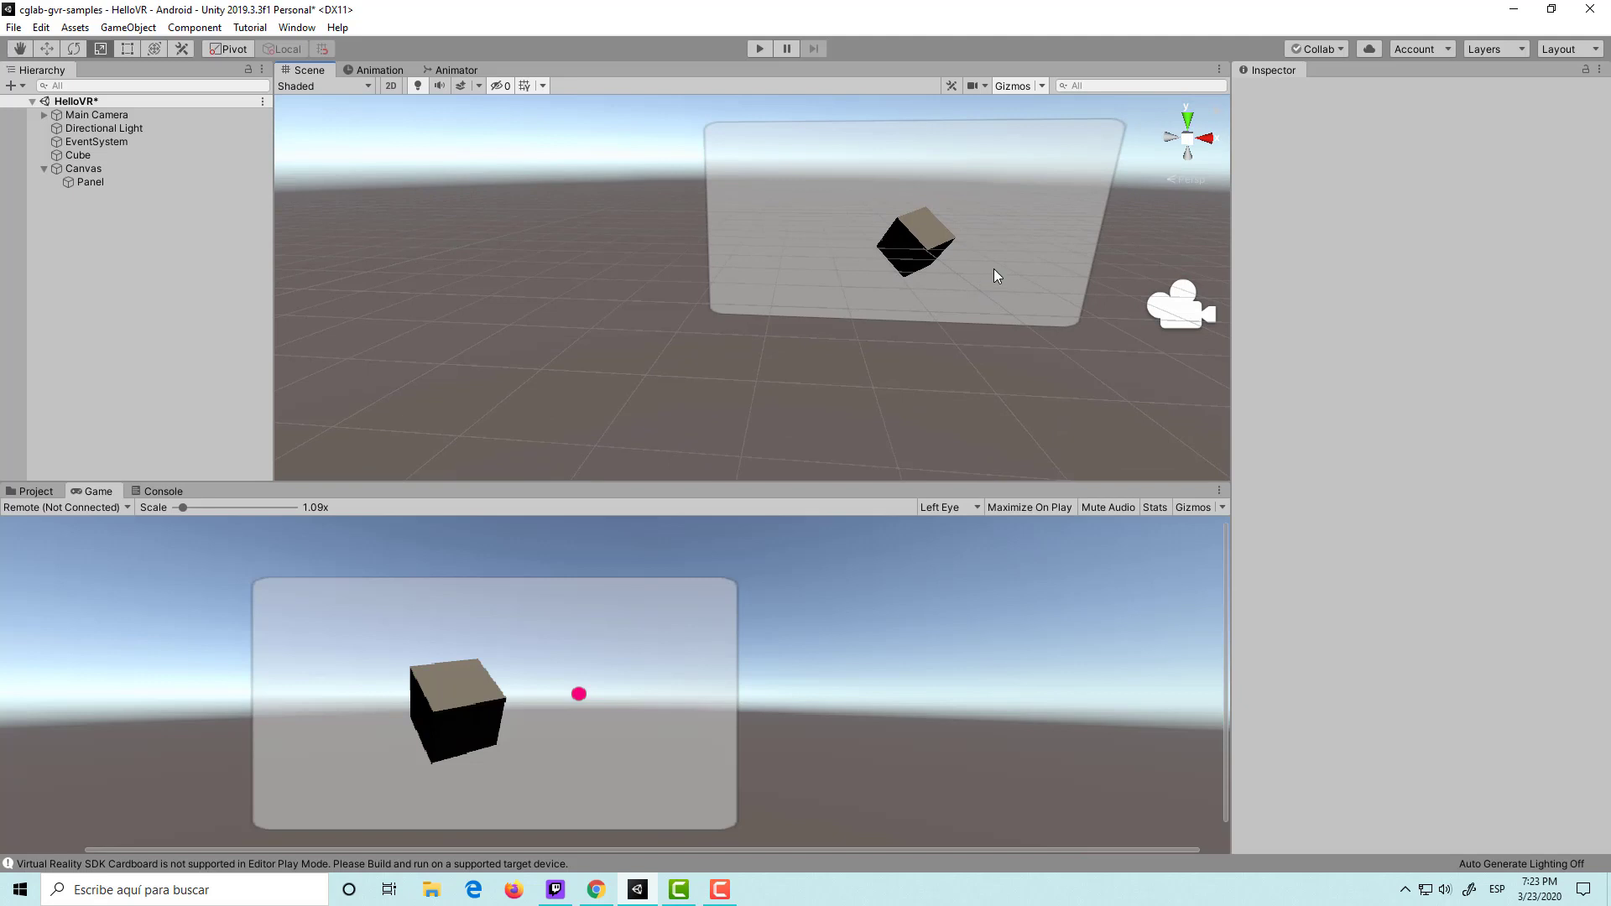
{"action": "left_click", "coordinate": [144, 183]}
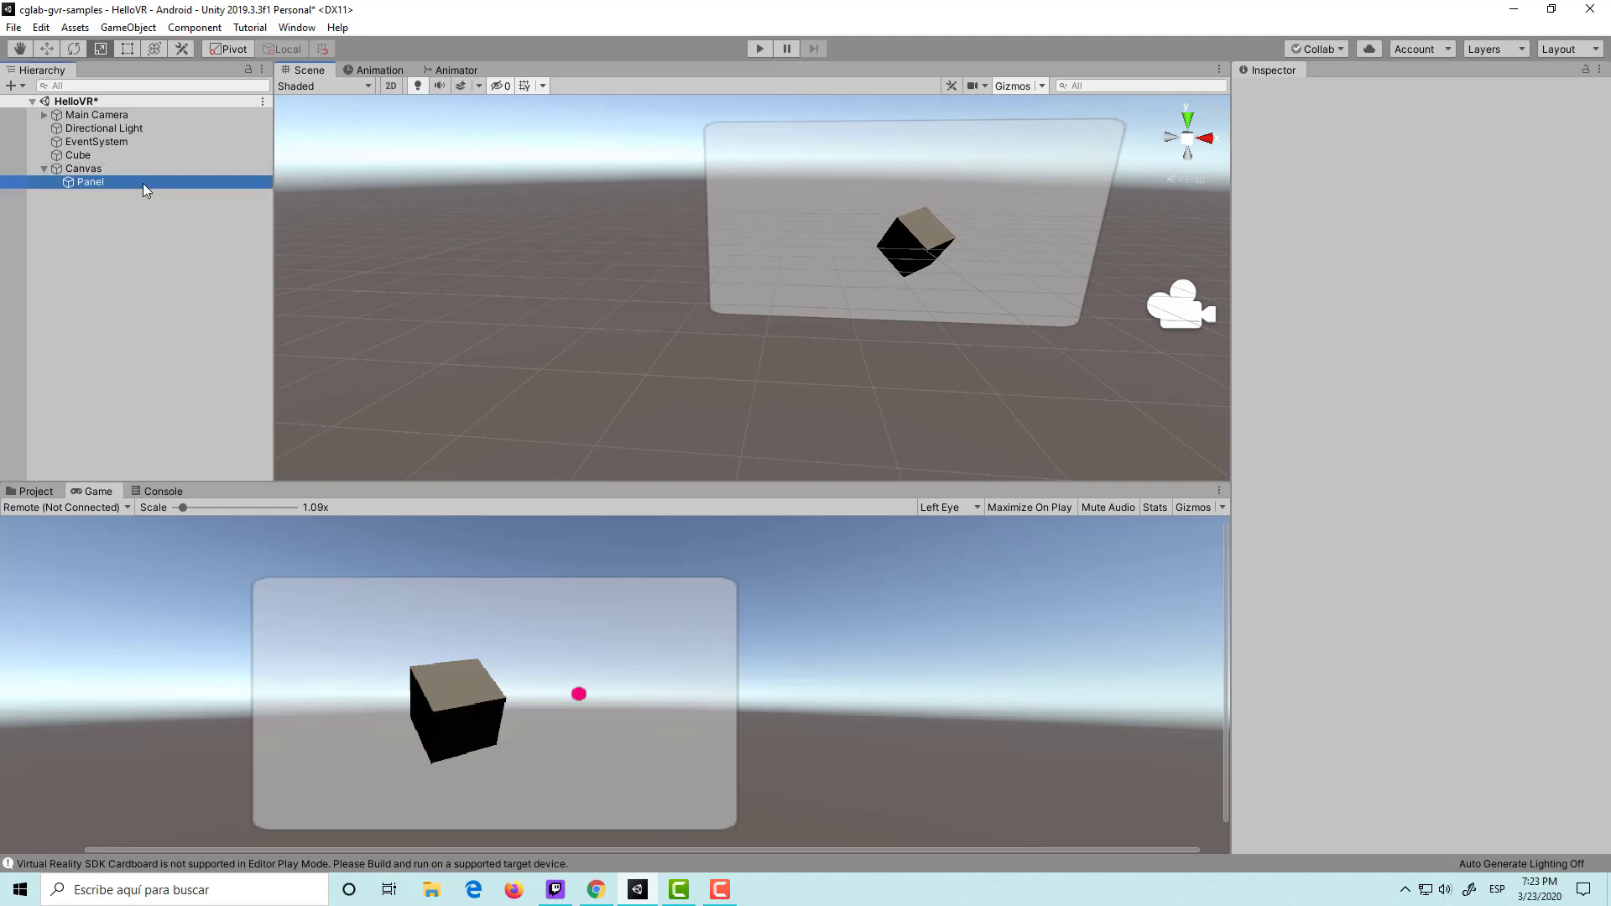
{"action": "key", "text": "w"}
{"action": "left_click", "coordinate": [1038, 252]}
{"action": "left_click_drag", "start_coordinate": [1037, 253], "coordinate": [1071, 391], "text": "alt"}
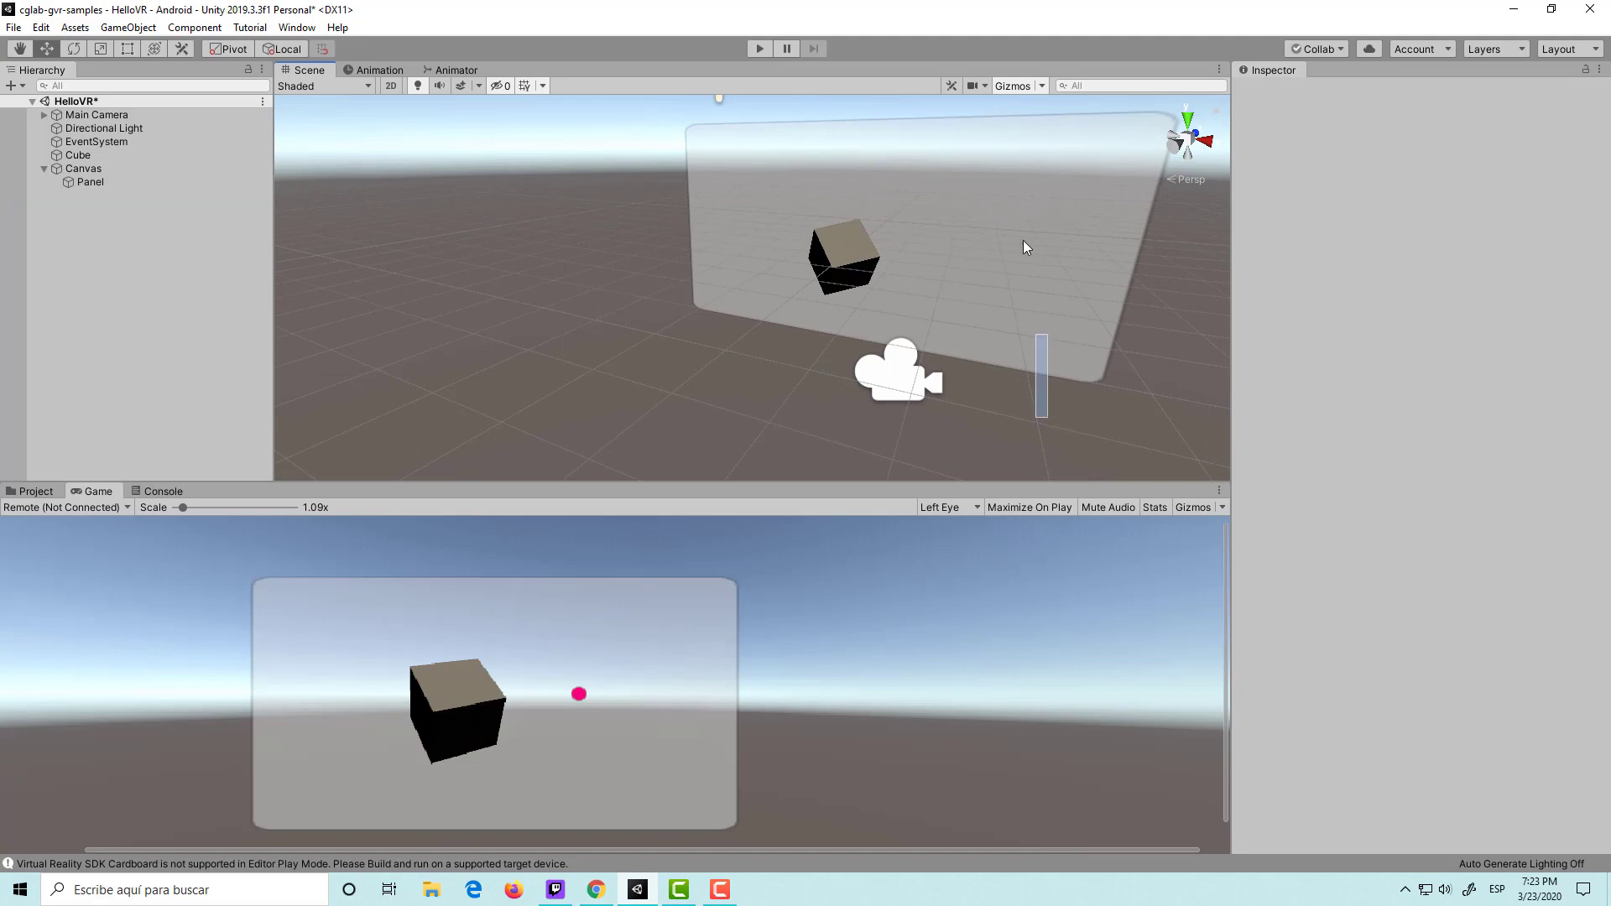
{"action": "double_click", "coordinate": [105, 184]}
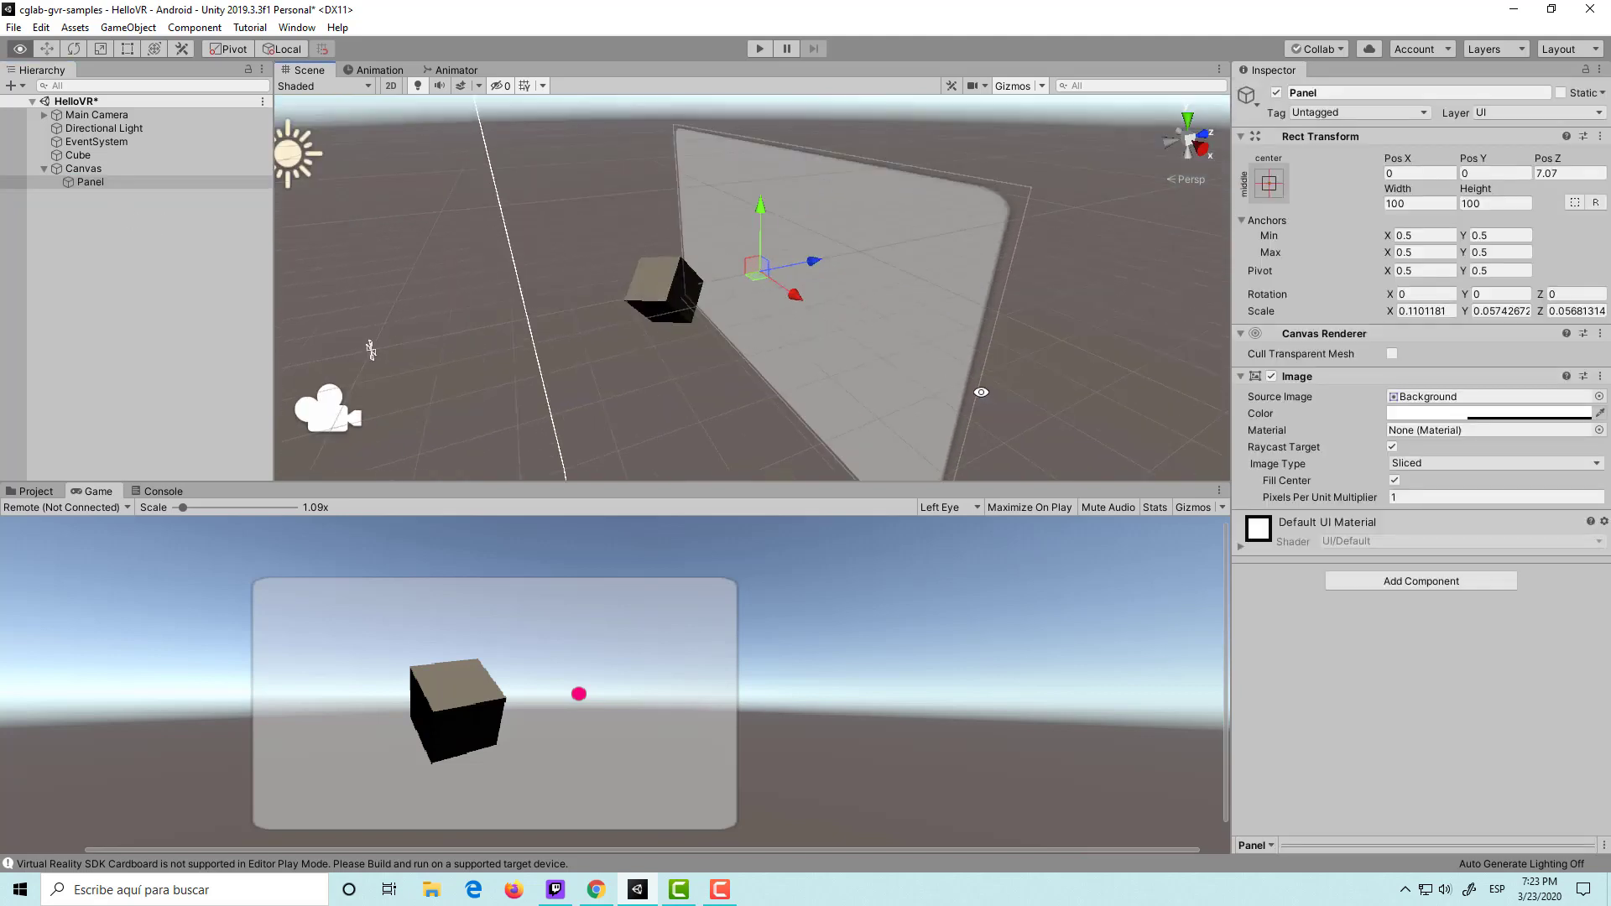
Add a Box Collider to the Panel sized 95.45 by 95.57 to cover it.
{"action": "left_click", "coordinate": [1427, 581]}
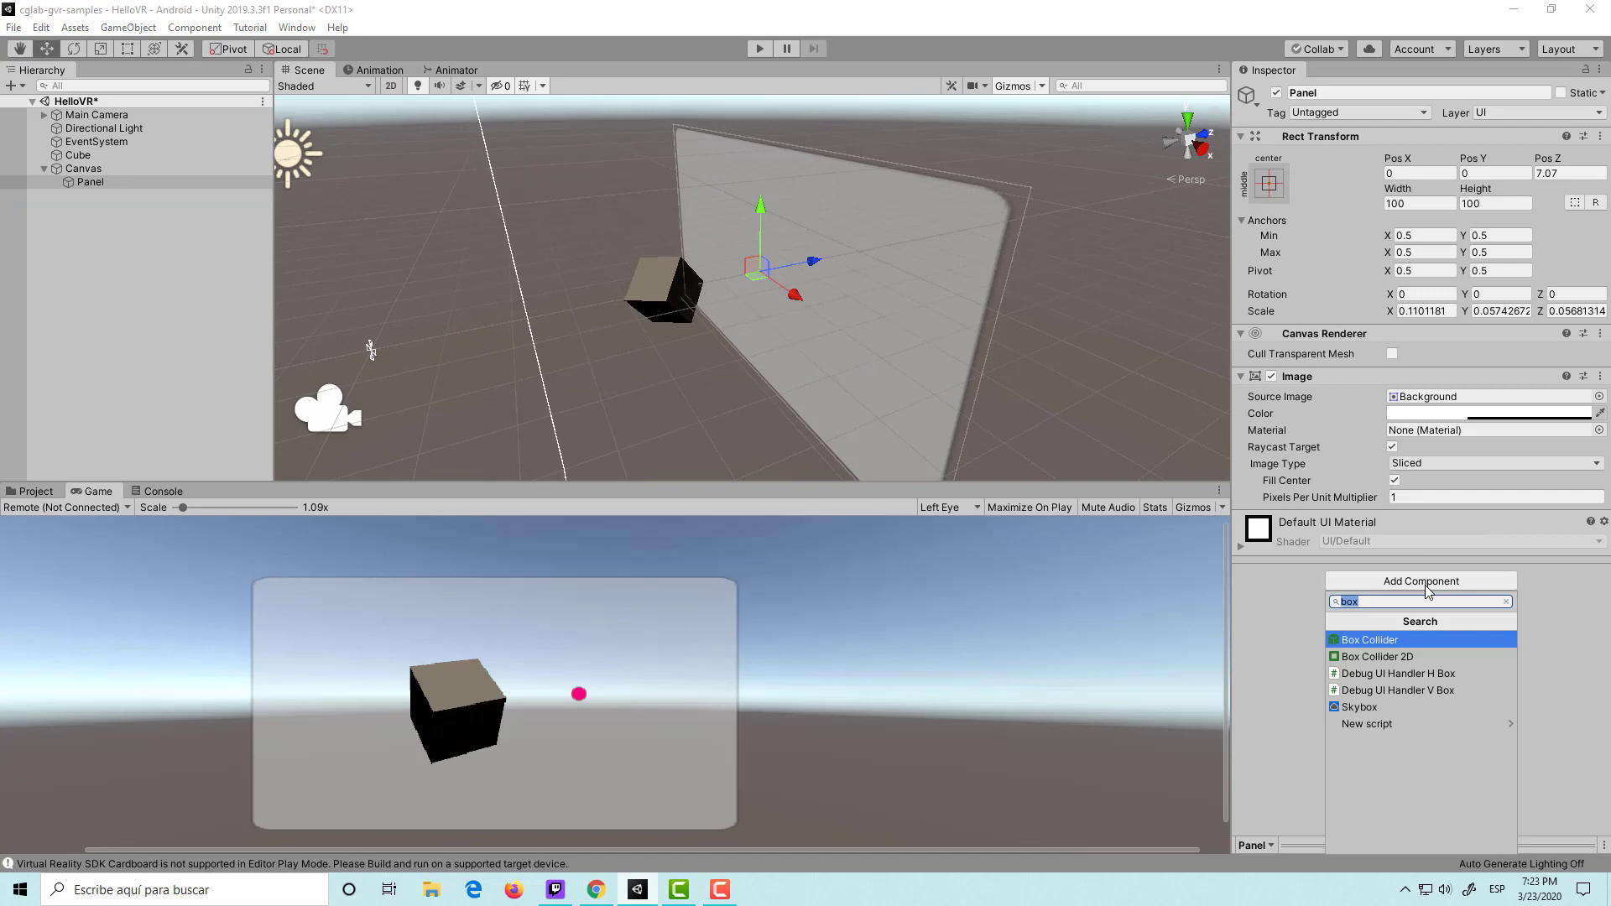
{"action": "key", "text": "Return"}
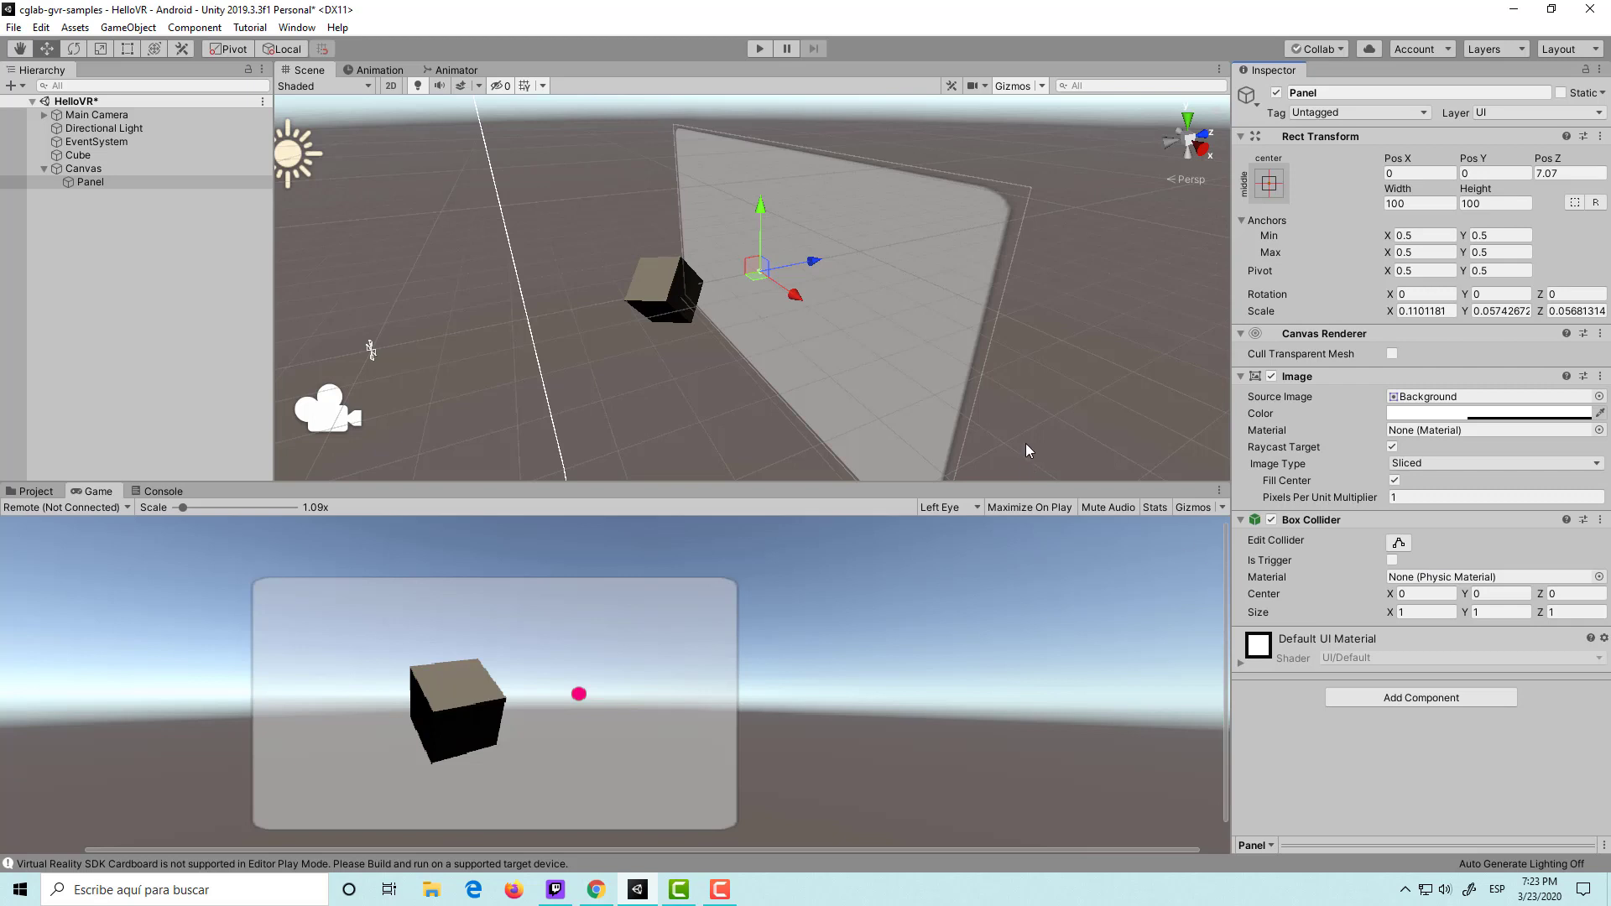
{"action": "left_click", "coordinate": [1425, 612]}
{"action": "type", "text": "33.04"}
{"action": "left_click_drag", "start_coordinate": [870, 754], "coordinate": [829, 749]}
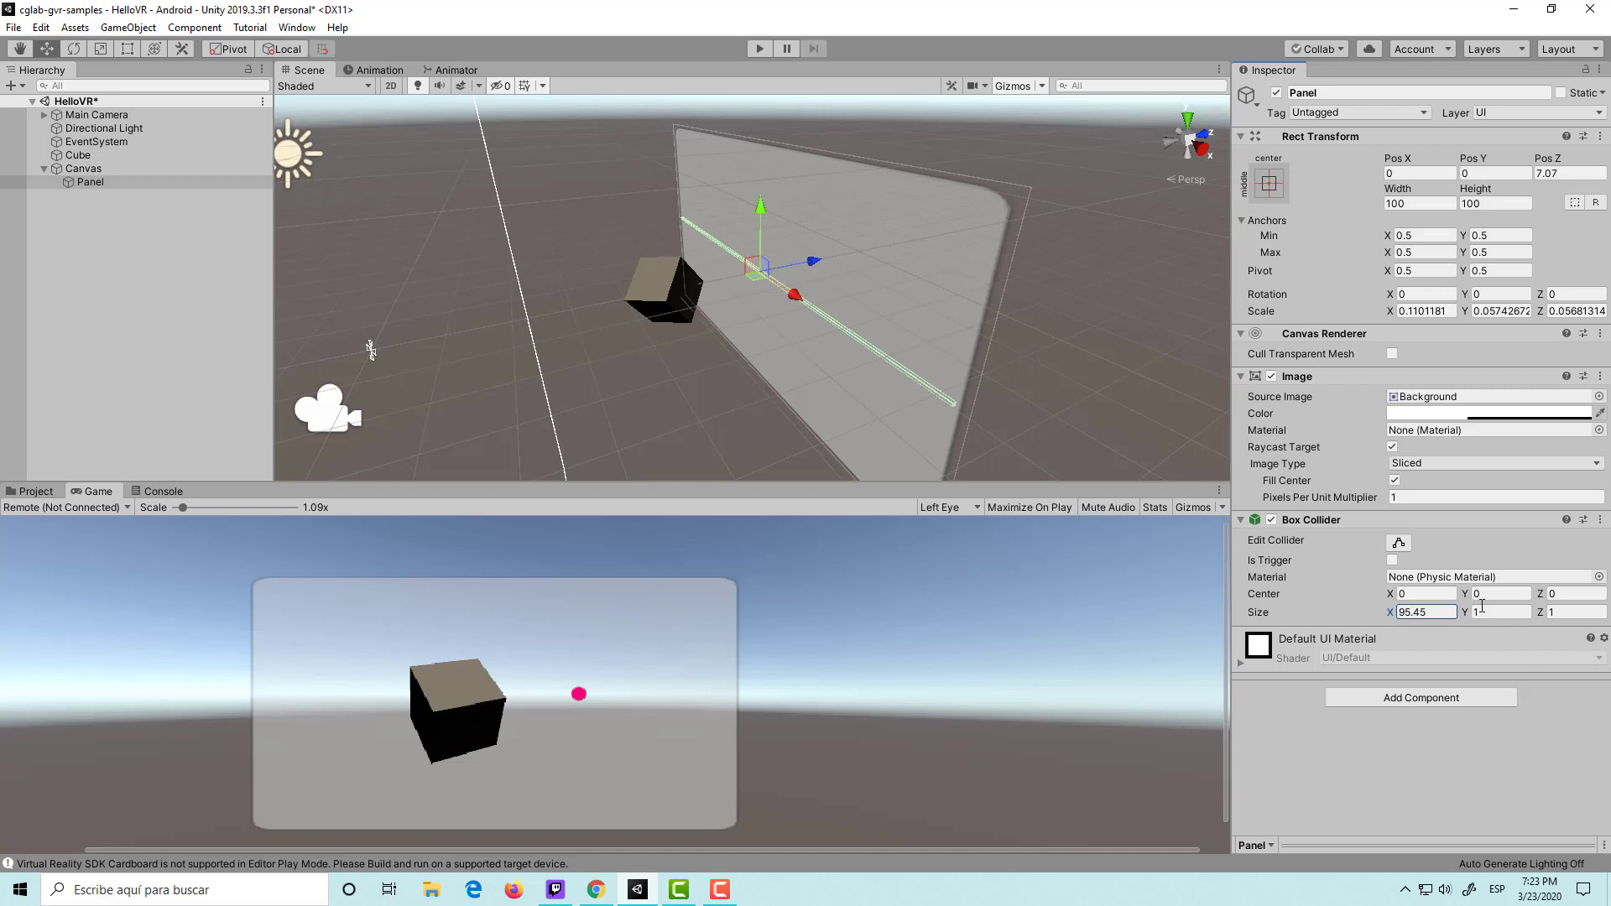
{"action": "mouse_move", "coordinate": [1483, 605]}
{"action": "left_mouse_down"}
{"action": "mouse_move", "coordinate": [1393, 380]}
{"action": "mouse_move", "coordinate": [890, 242]}
{"action": "left_mouse_up"}
{"action": "type", "text": "95.57"}
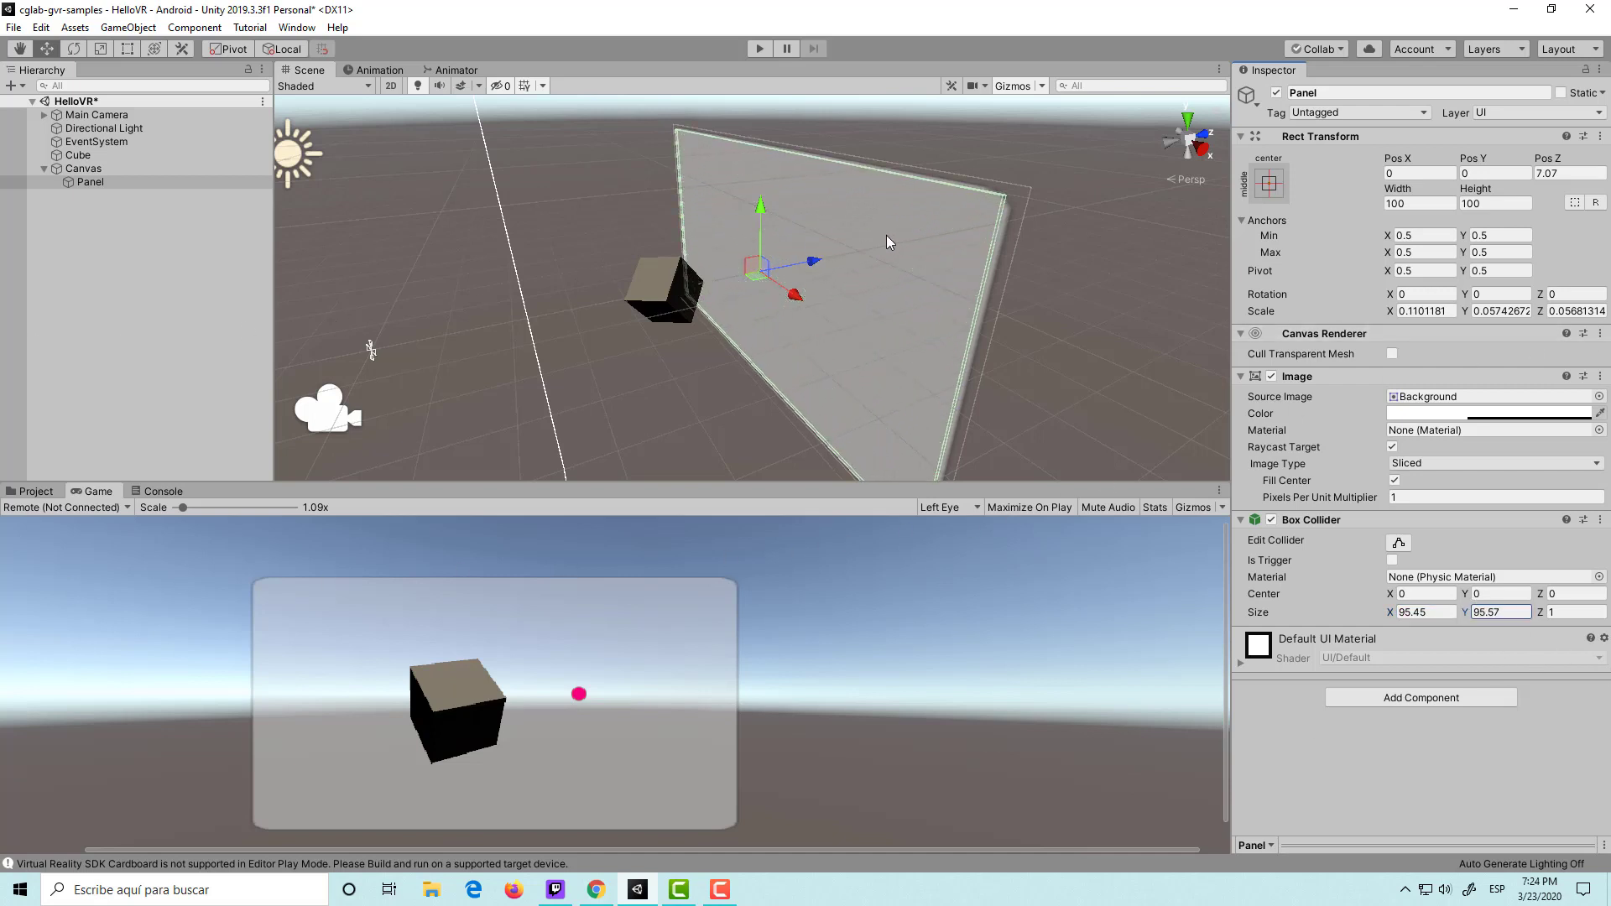
Put the Panel on the interactable layer and save the scene.
{"action": "left_click", "coordinate": [1536, 112]}
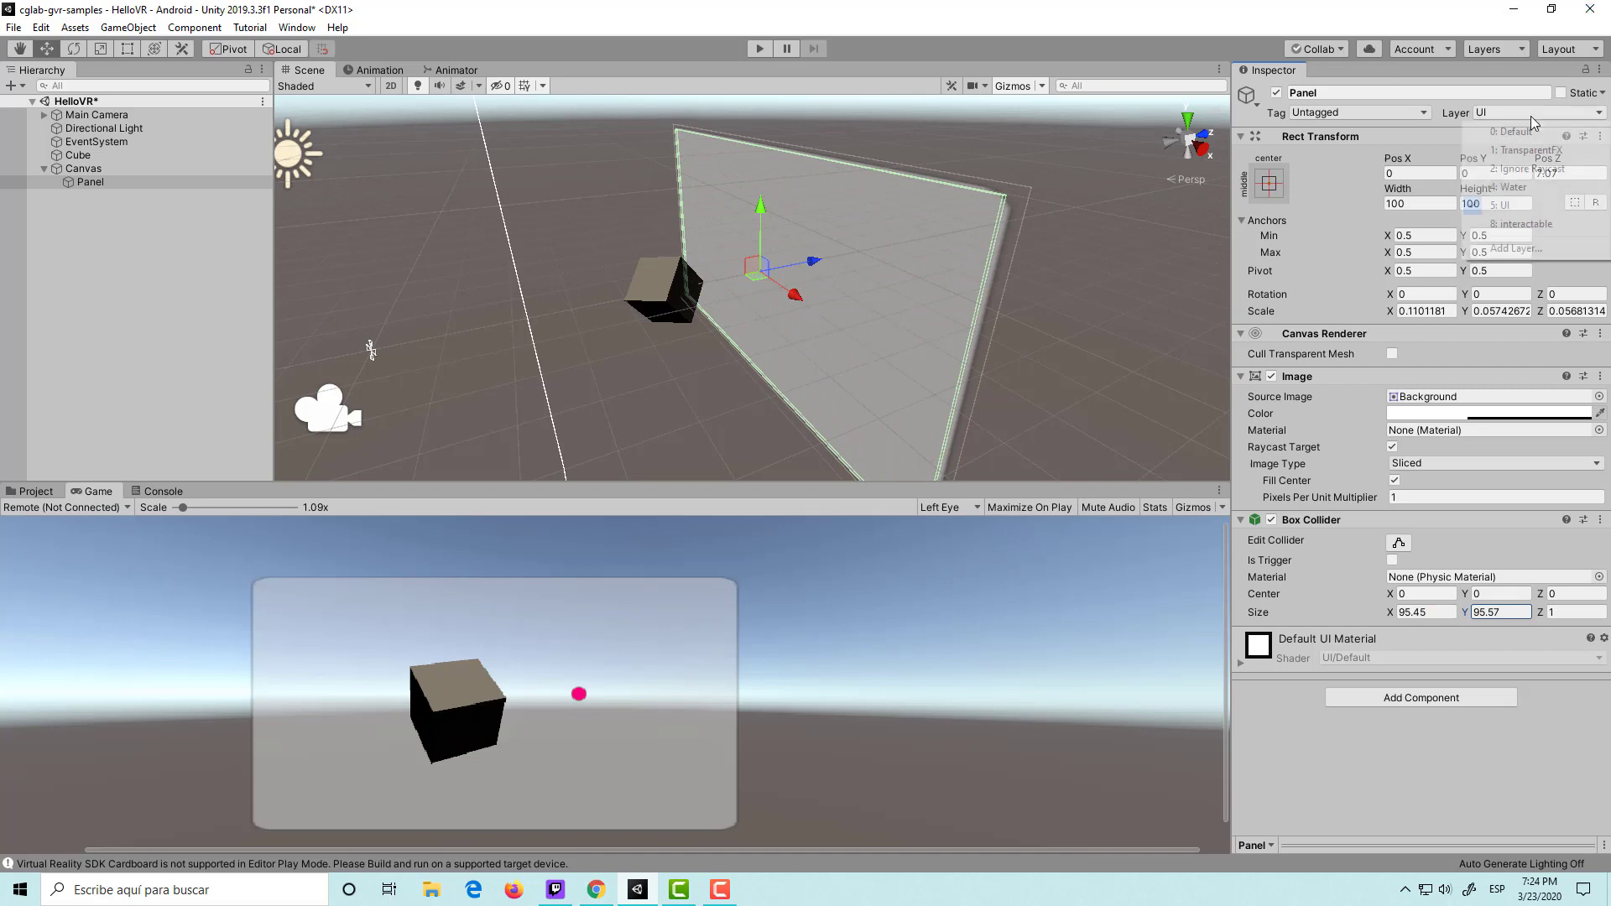
{"action": "left_click", "coordinate": [1549, 225]}
{"action": "key", "text": "ctrl+s"}
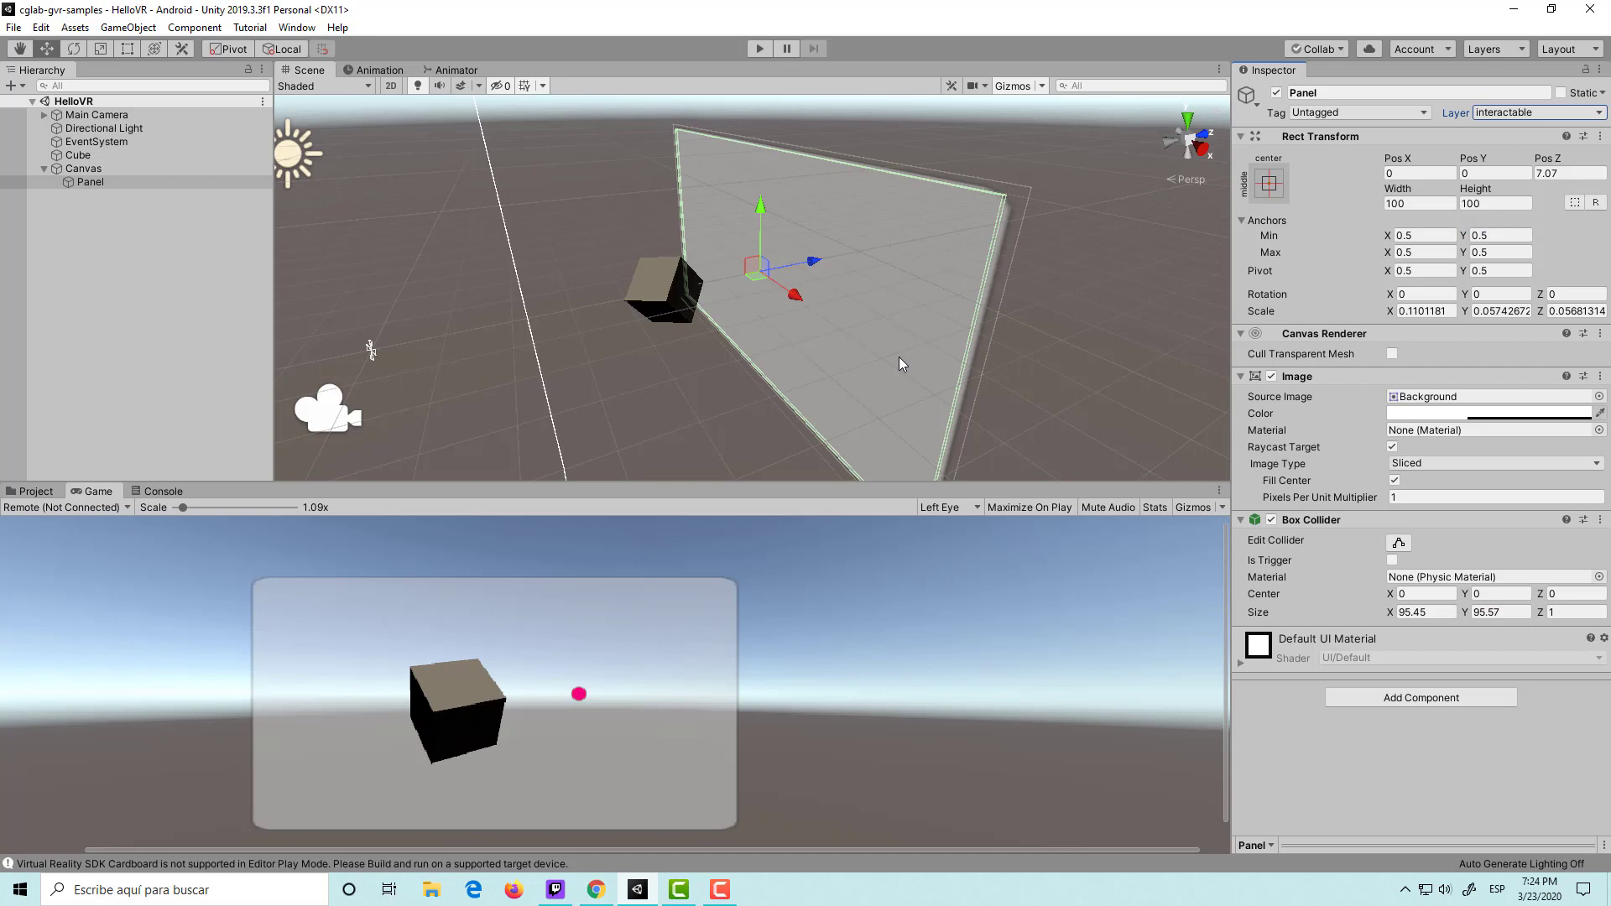
{"action": "left_click_drag", "start_coordinate": [693, 362], "coordinate": [383, 374], "text": "alt"}
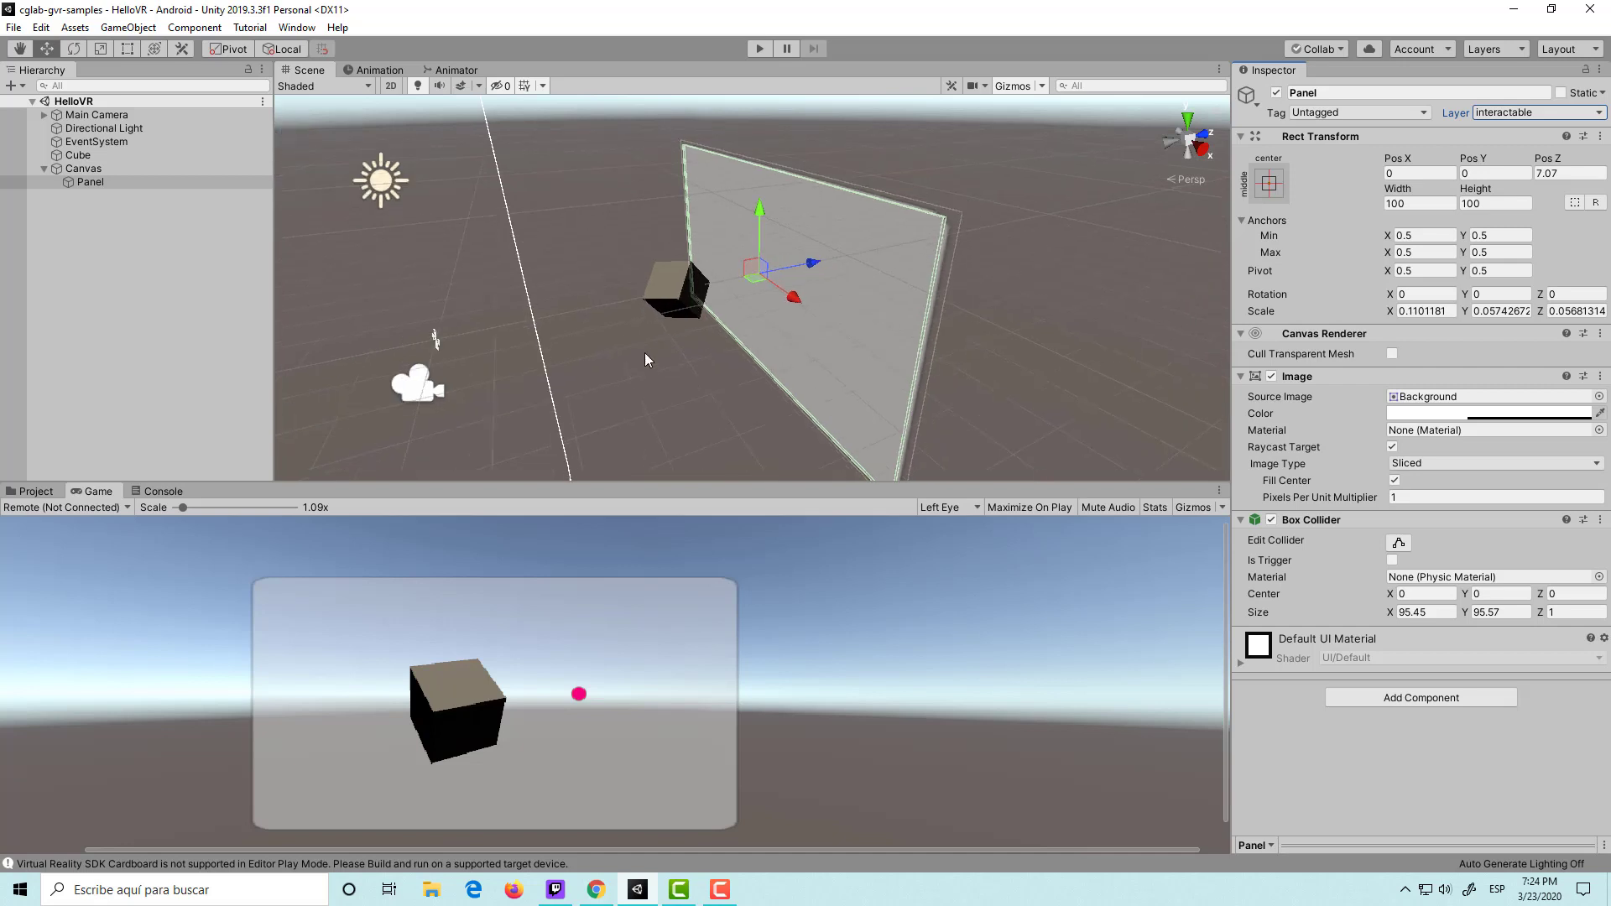
{"action": "left_click", "coordinate": [404, 398]}
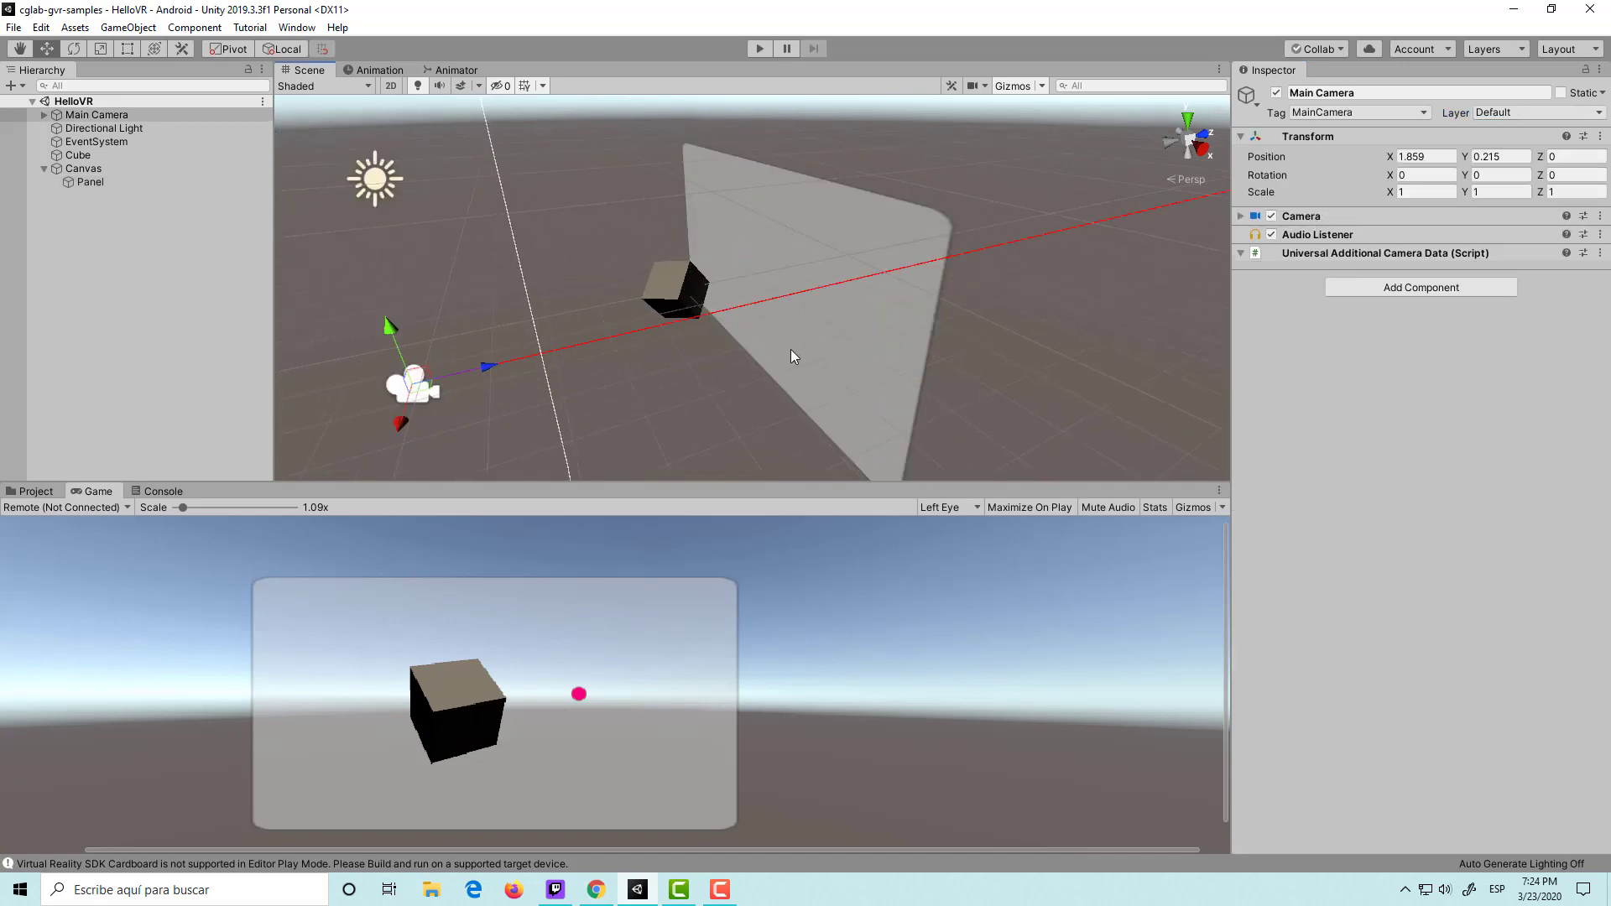
{"action": "mouse_move", "coordinate": [800, 334]}
{"action": "left_mouse_down", "text": "alt"}
{"action": "mouse_move", "coordinate": [699, 331]}
{"action": "mouse_move", "coordinate": [714, 319]}
{"action": "left_mouse_up", "text": "alt"}
{"action": "left_click", "coordinate": [760, 48]}
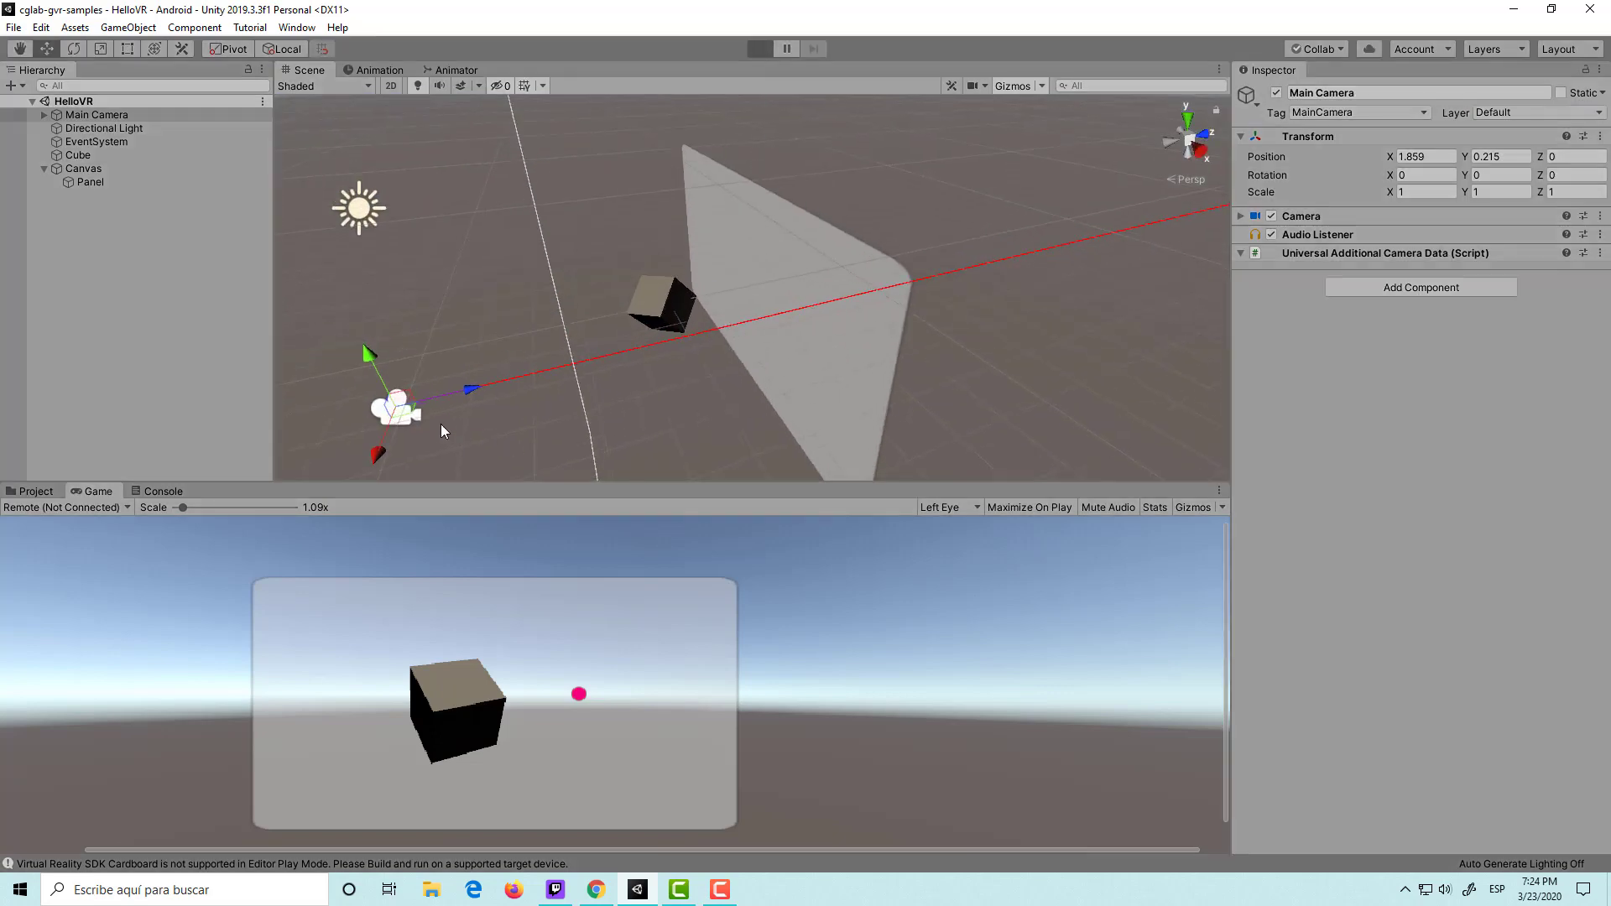
{"action": "left_click", "coordinate": [90, 117]}
{"action": "key", "text": "e"}
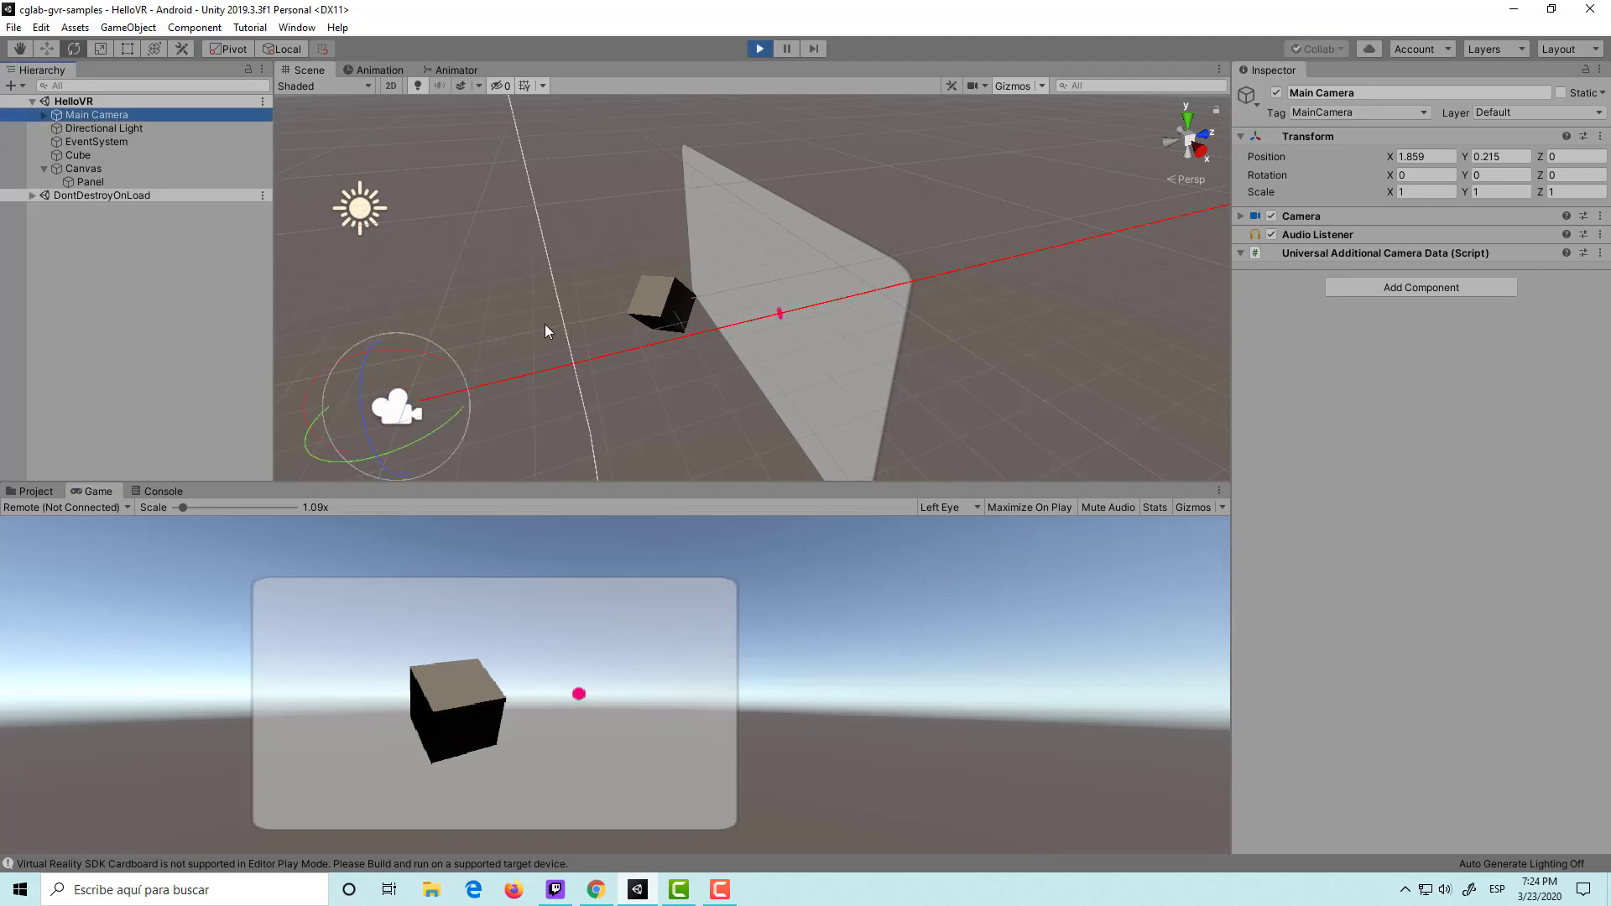
{"action": "mouse_move", "coordinate": [430, 351]}
{"action": "left_mouse_down"}
{"action": "mouse_move", "coordinate": [531, 376]}
{"action": "mouse_move", "coordinate": [523, 241]}
{"action": "mouse_move", "coordinate": [346, 269]}
{"action": "mouse_move", "coordinate": [495, 275]}
{"action": "mouse_move", "coordinate": [404, 219]}
{"action": "mouse_move", "coordinate": [461, 274]}
{"action": "mouse_move", "coordinate": [507, 360]}
{"action": "mouse_move", "coordinate": [507, 119]}
{"action": "mouse_move", "coordinate": [516, 868]}
{"action": "mouse_move", "coordinate": [491, 773]}
{"action": "mouse_move", "coordinate": [521, 870]}
{"action": "mouse_move", "coordinate": [536, 858]}
{"action": "mouse_move", "coordinate": [532, 576]}
{"action": "mouse_move", "coordinate": [556, 744]}
{"action": "mouse_move", "coordinate": [602, 840]}
{"action": "mouse_move", "coordinate": [571, 467]}
{"action": "mouse_move", "coordinate": [632, 507]}
{"action": "left_mouse_up"}
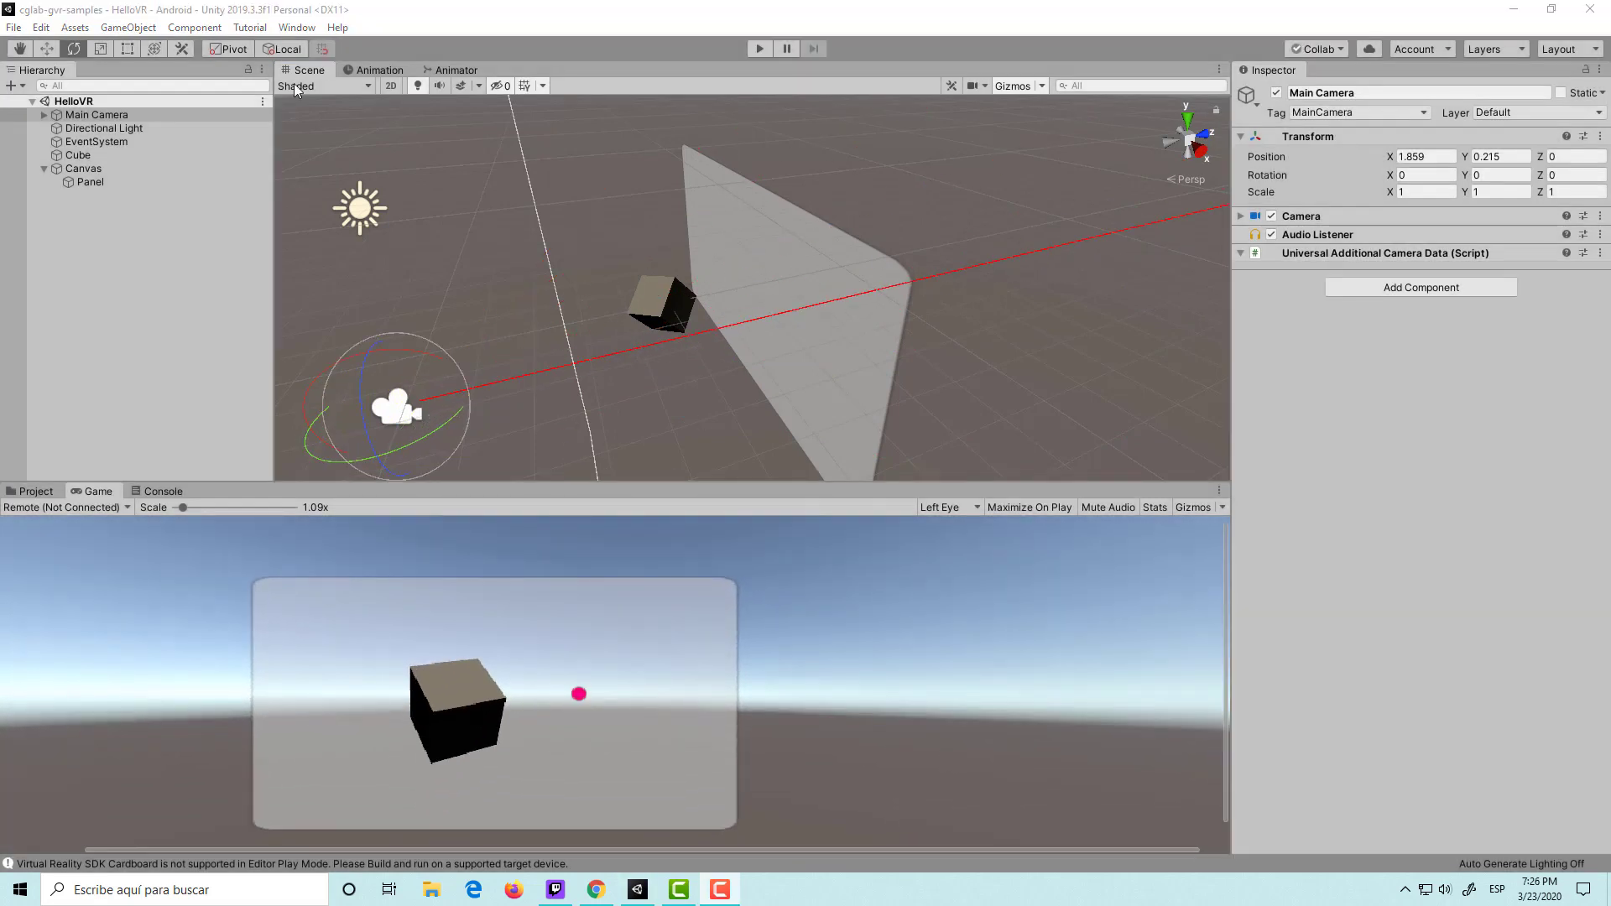
{"action": "left_click", "coordinate": [104, 184]}
Create a Button inside the Panel and reset its Rect Transform to defaults.
{"action": "right_click", "coordinate": [104, 184]}
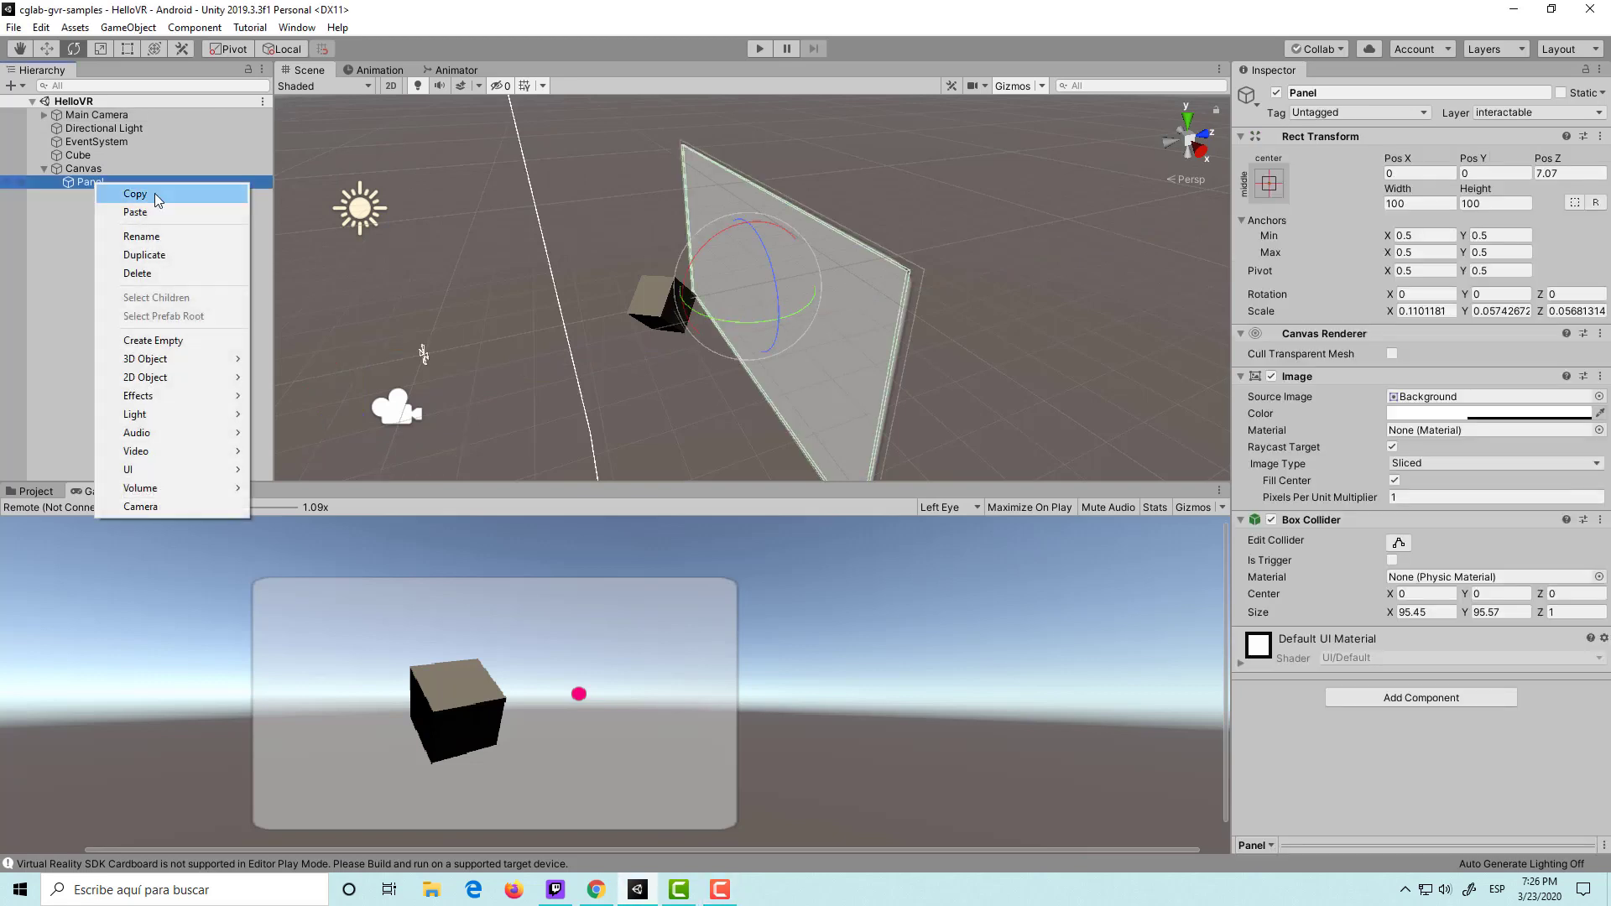
{"action": "mouse_move", "coordinate": [198, 466]}
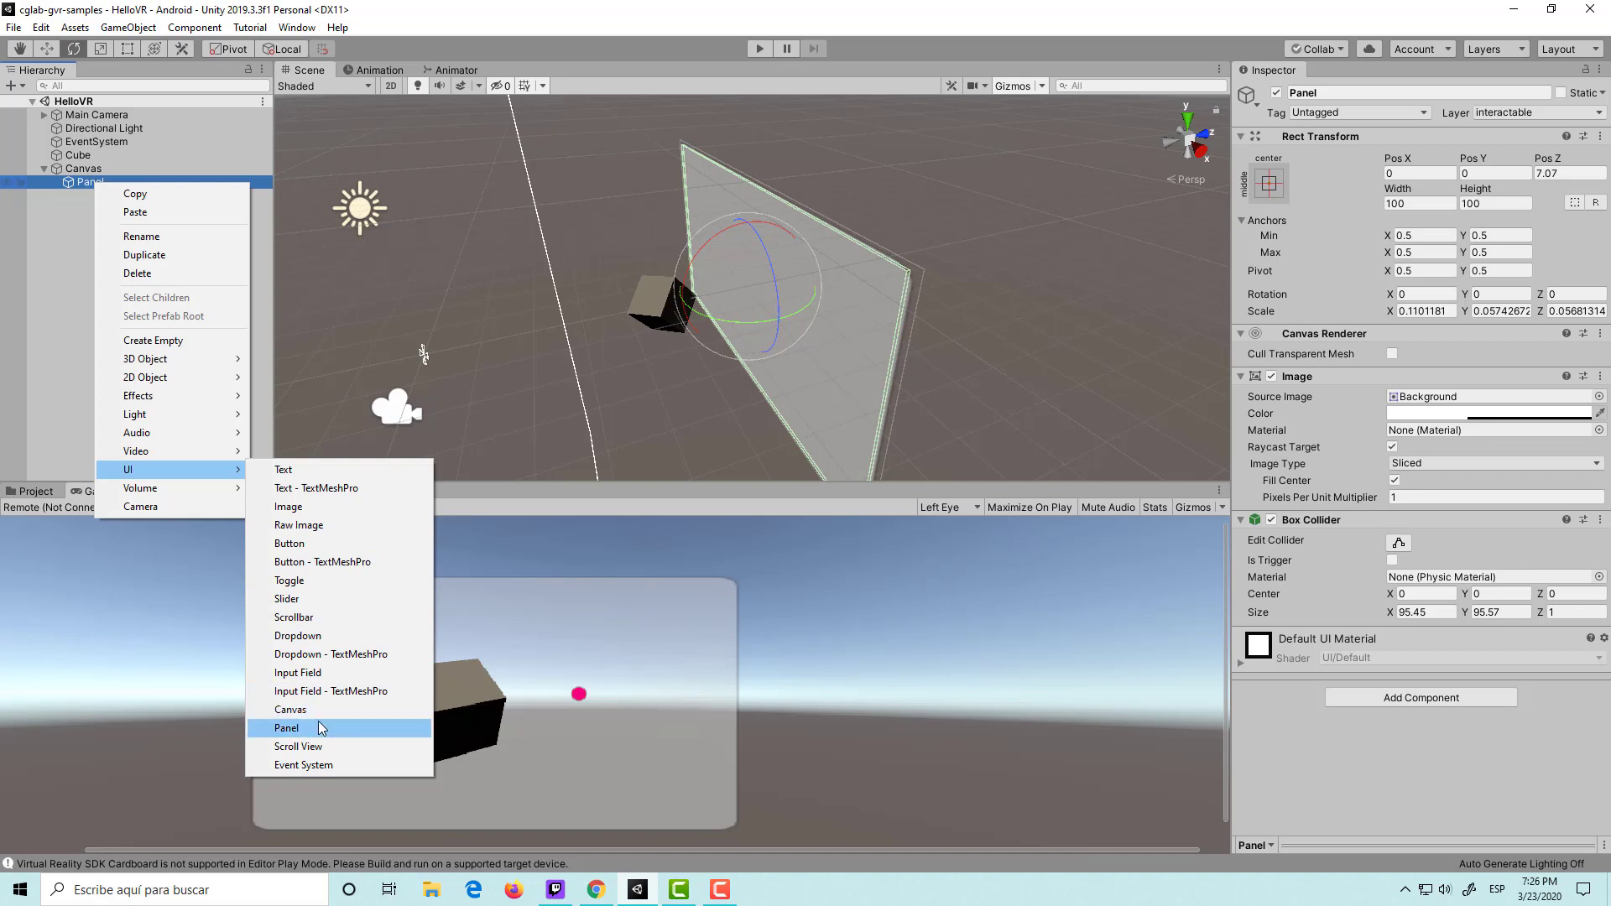
{"action": "left_click", "coordinate": [310, 544]}
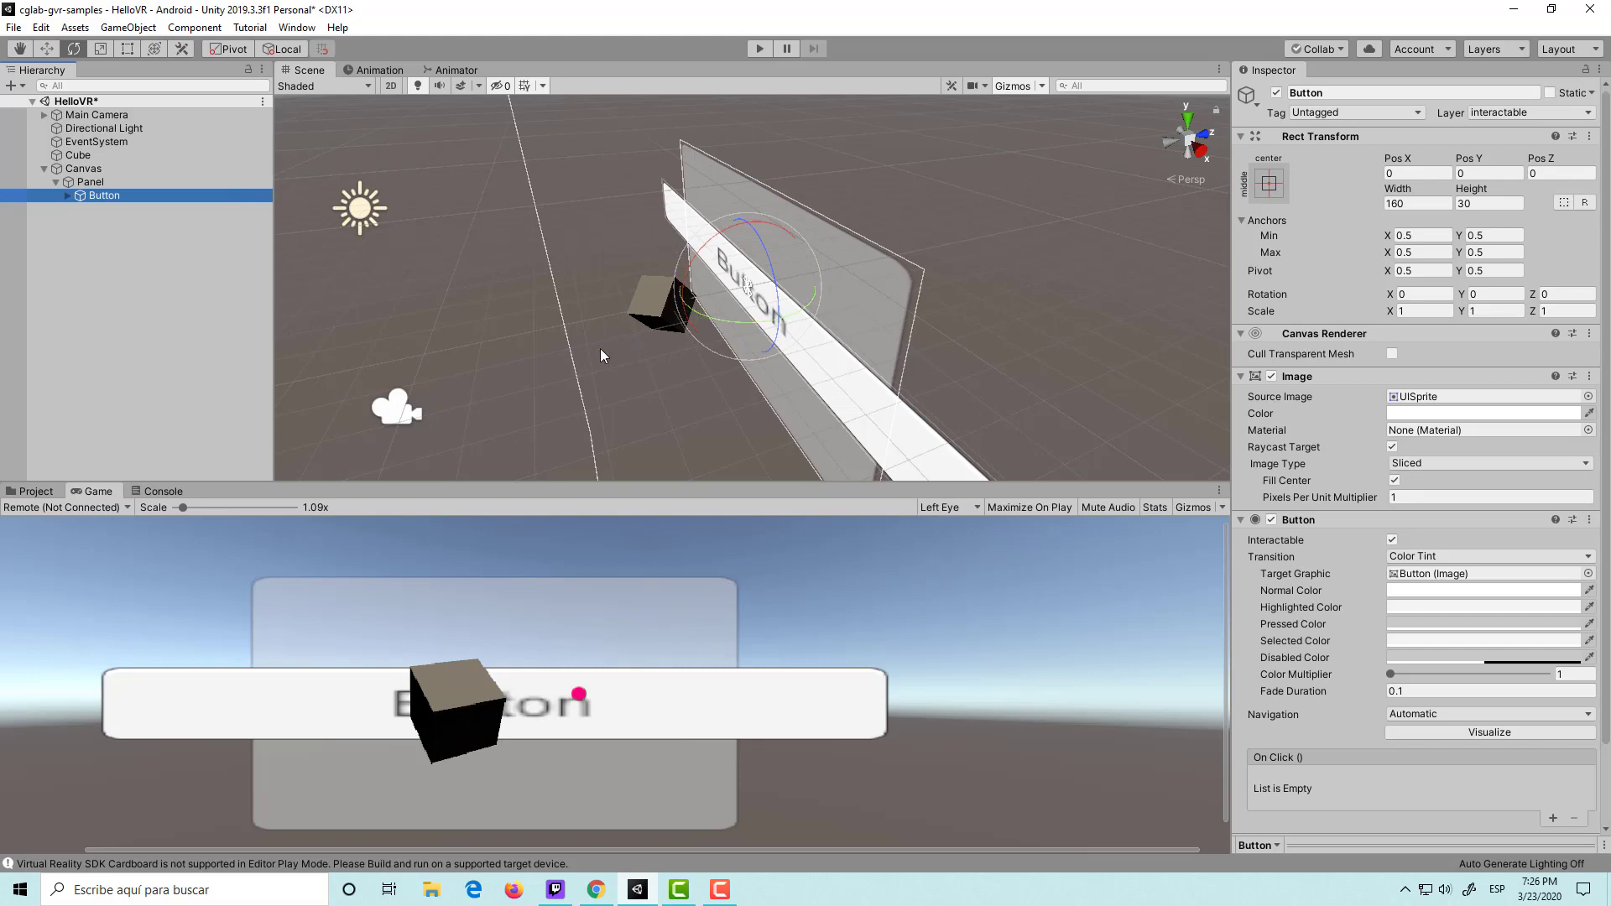
{"action": "left_click_drag", "start_coordinate": [574, 346], "coordinate": [839, 352], "text": "alt"}
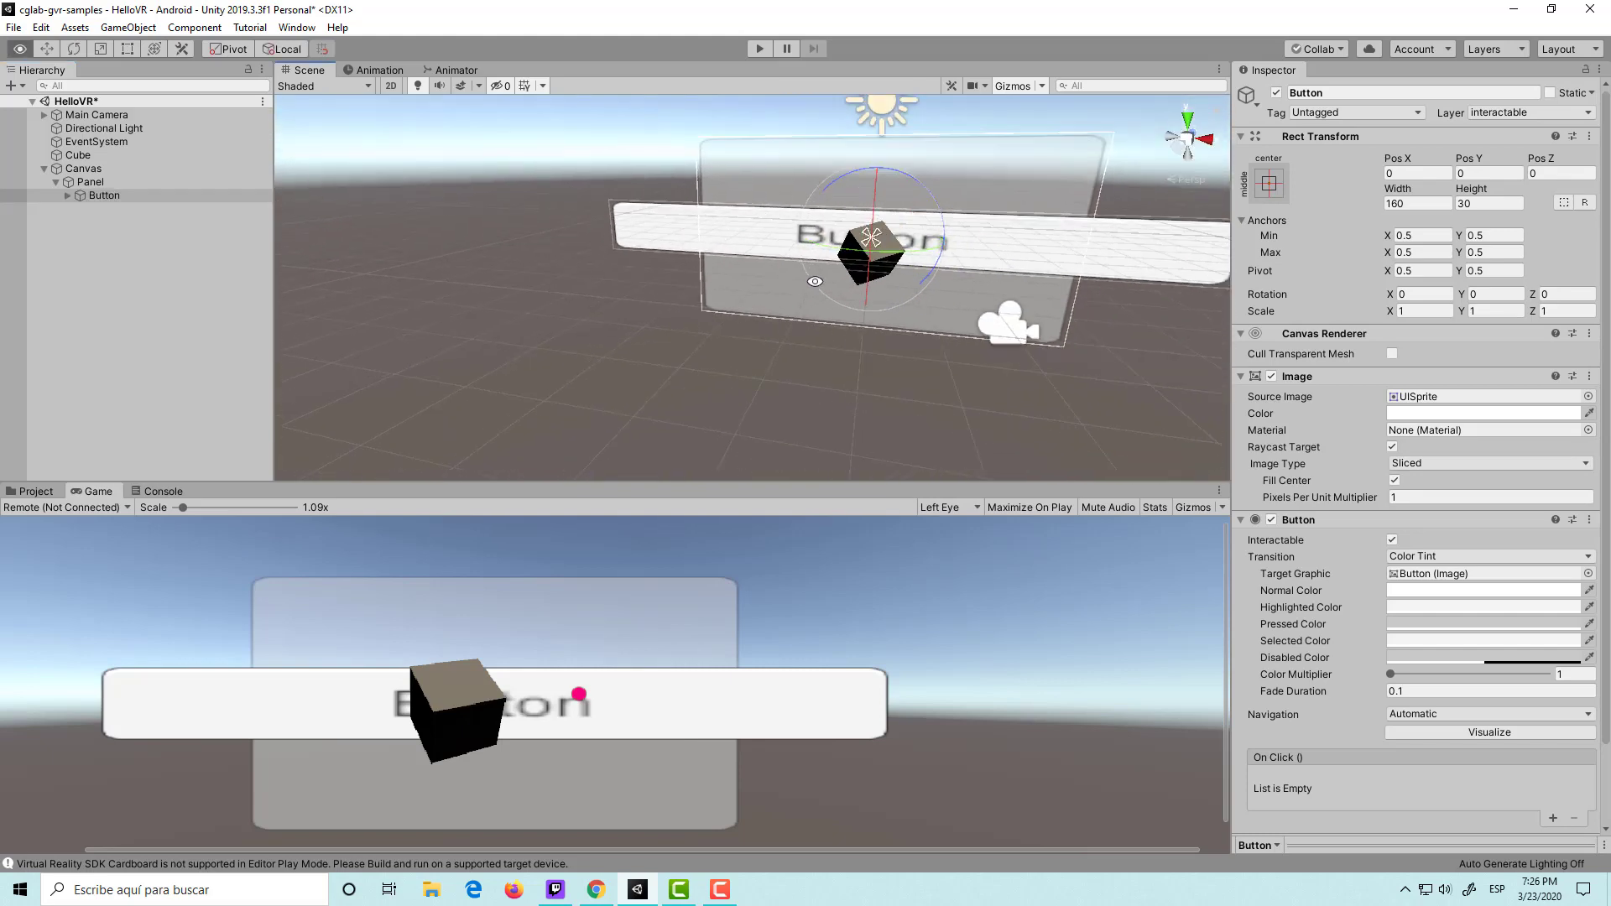
{"action": "left_click", "coordinate": [1590, 136]}
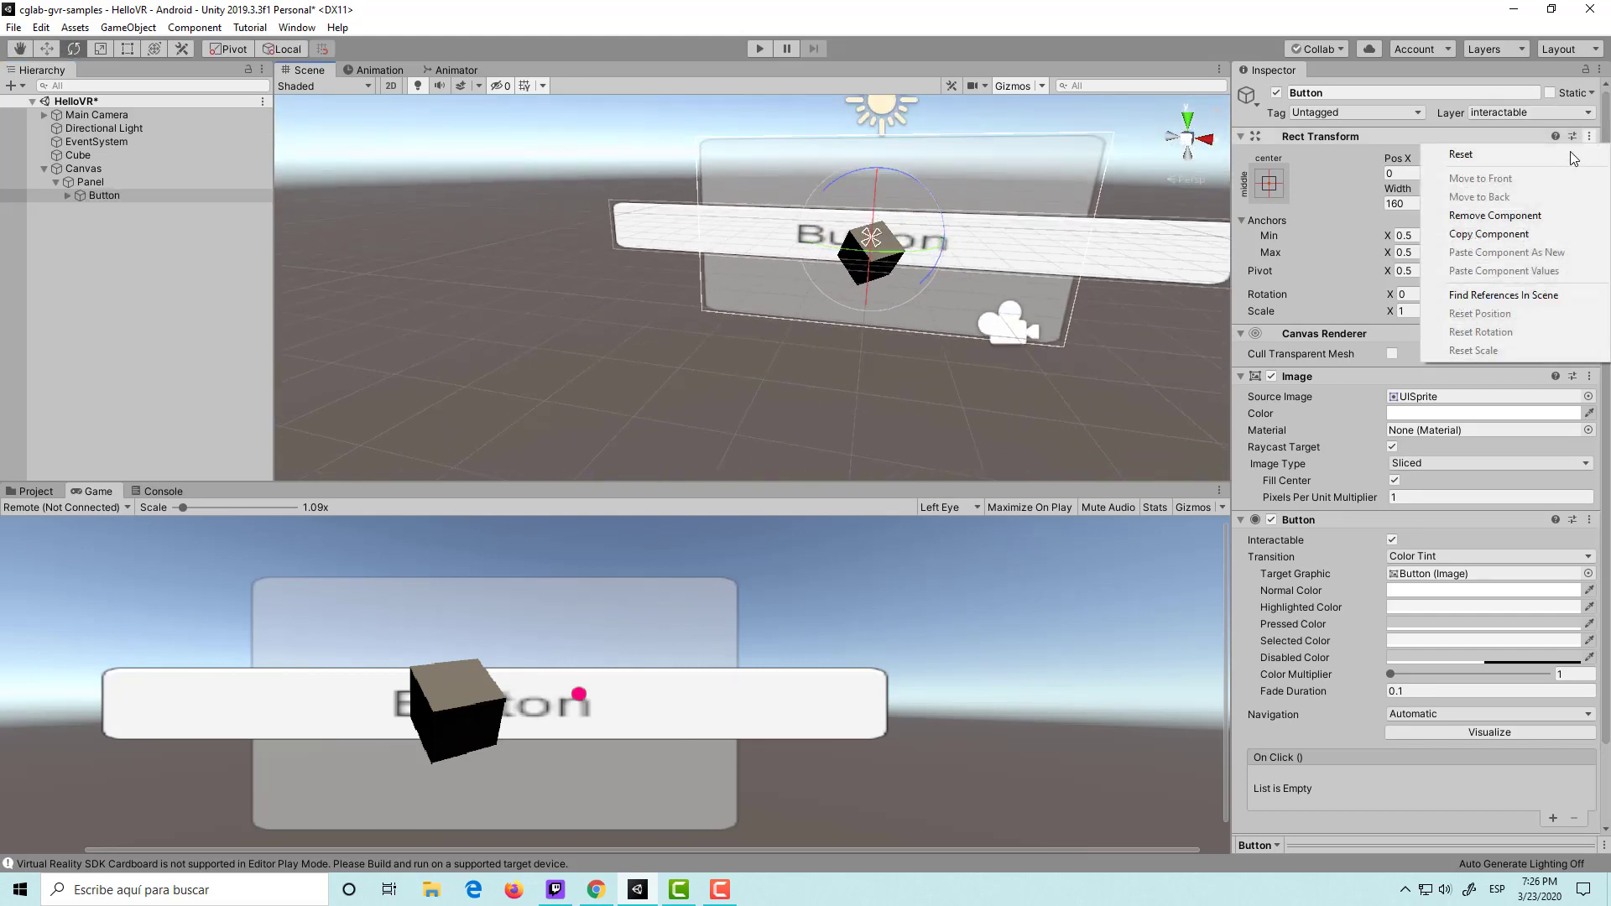
{"action": "left_click", "coordinate": [1523, 156]}
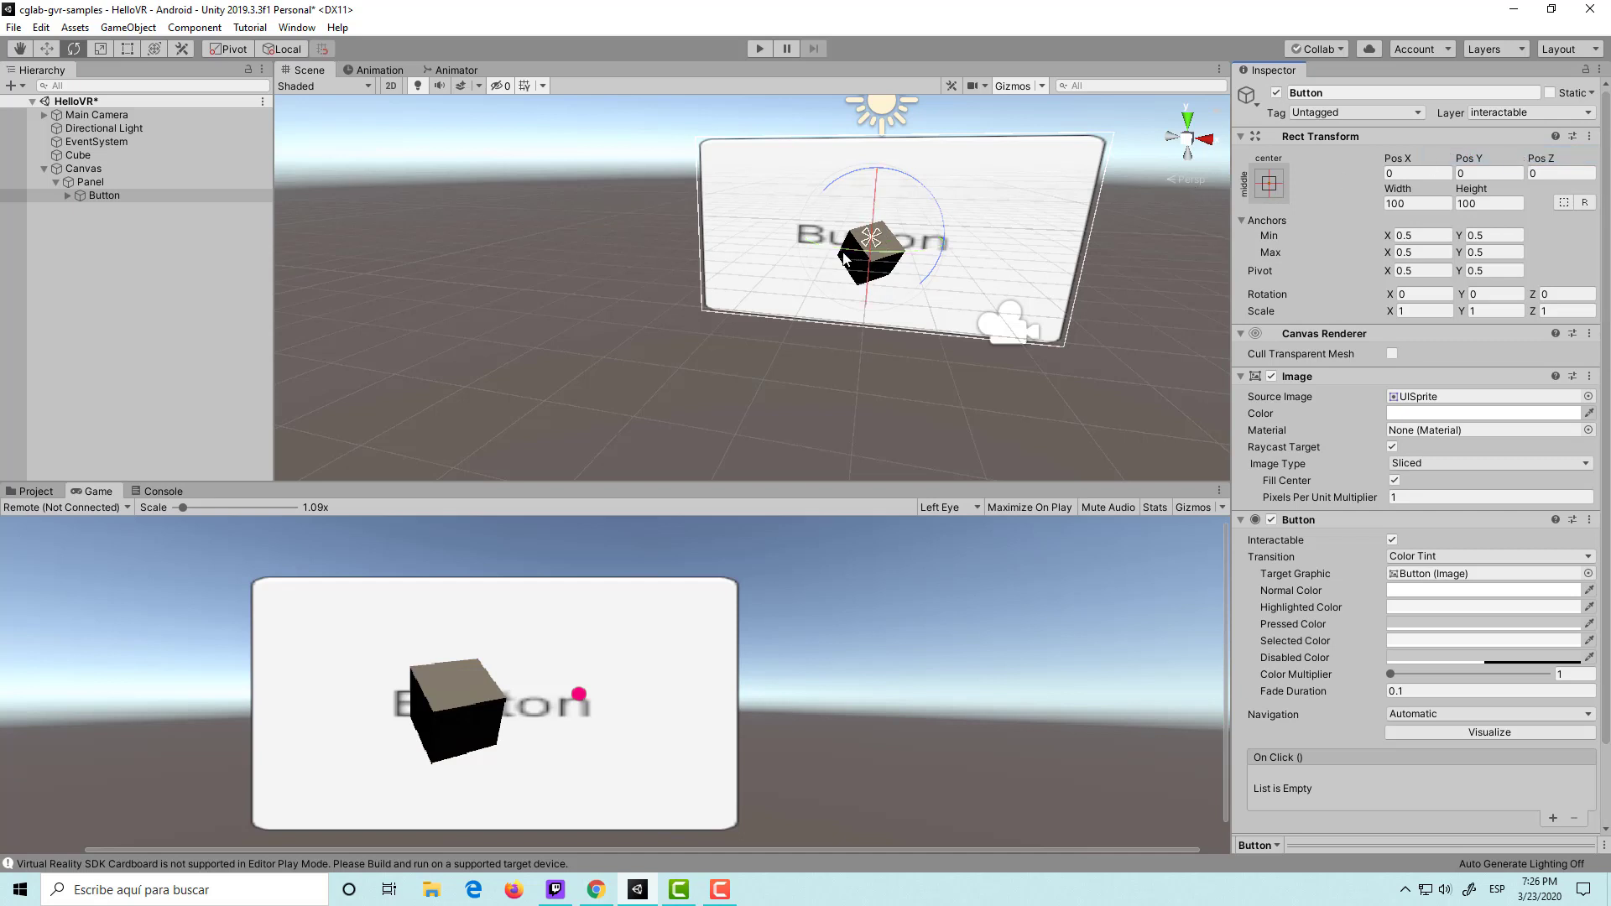
Scale the Button down to about 0.17 and anchor it to the bottom-right corner.
{"action": "key", "text": "r"}
{"action": "mouse_move", "coordinate": [858, 240]}
{"action": "left_mouse_down"}
{"action": "mouse_move", "coordinate": [809, 257]}
{"action": "mouse_move", "coordinate": [1022, 291]}
{"action": "left_mouse_up"}
{"action": "key", "text": "w"}
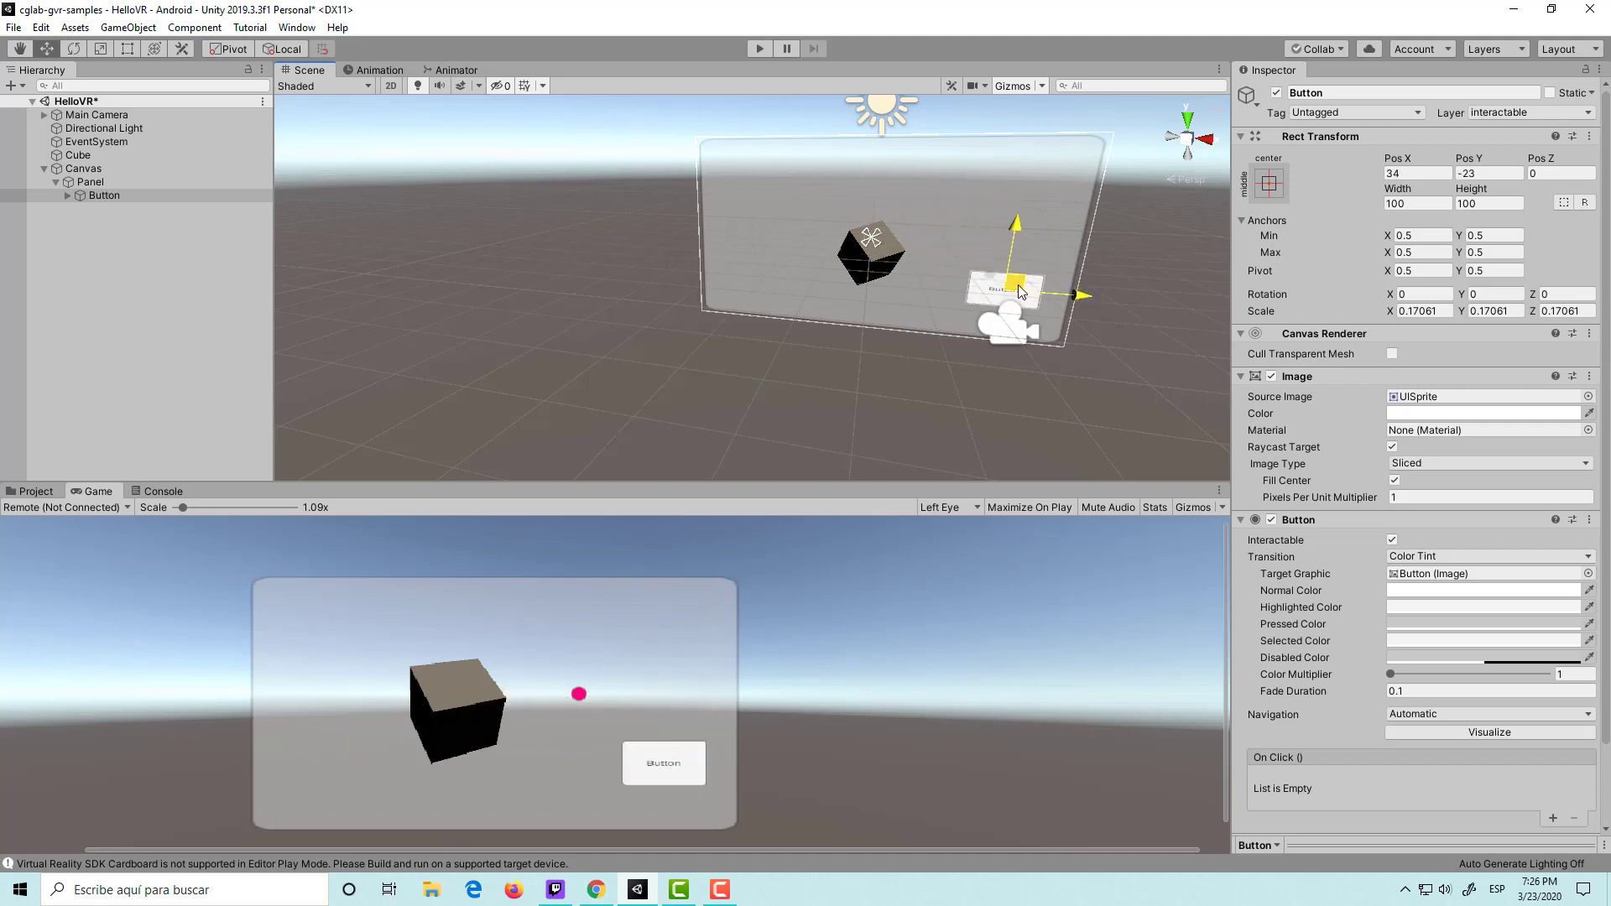
{"action": "scroll", "coordinate": [1020, 291], "scroll_direction": "up", "scroll_amount": 3}
{"action": "middle_click_drag", "start_coordinate": [1020, 291], "coordinate": [851, 345]}
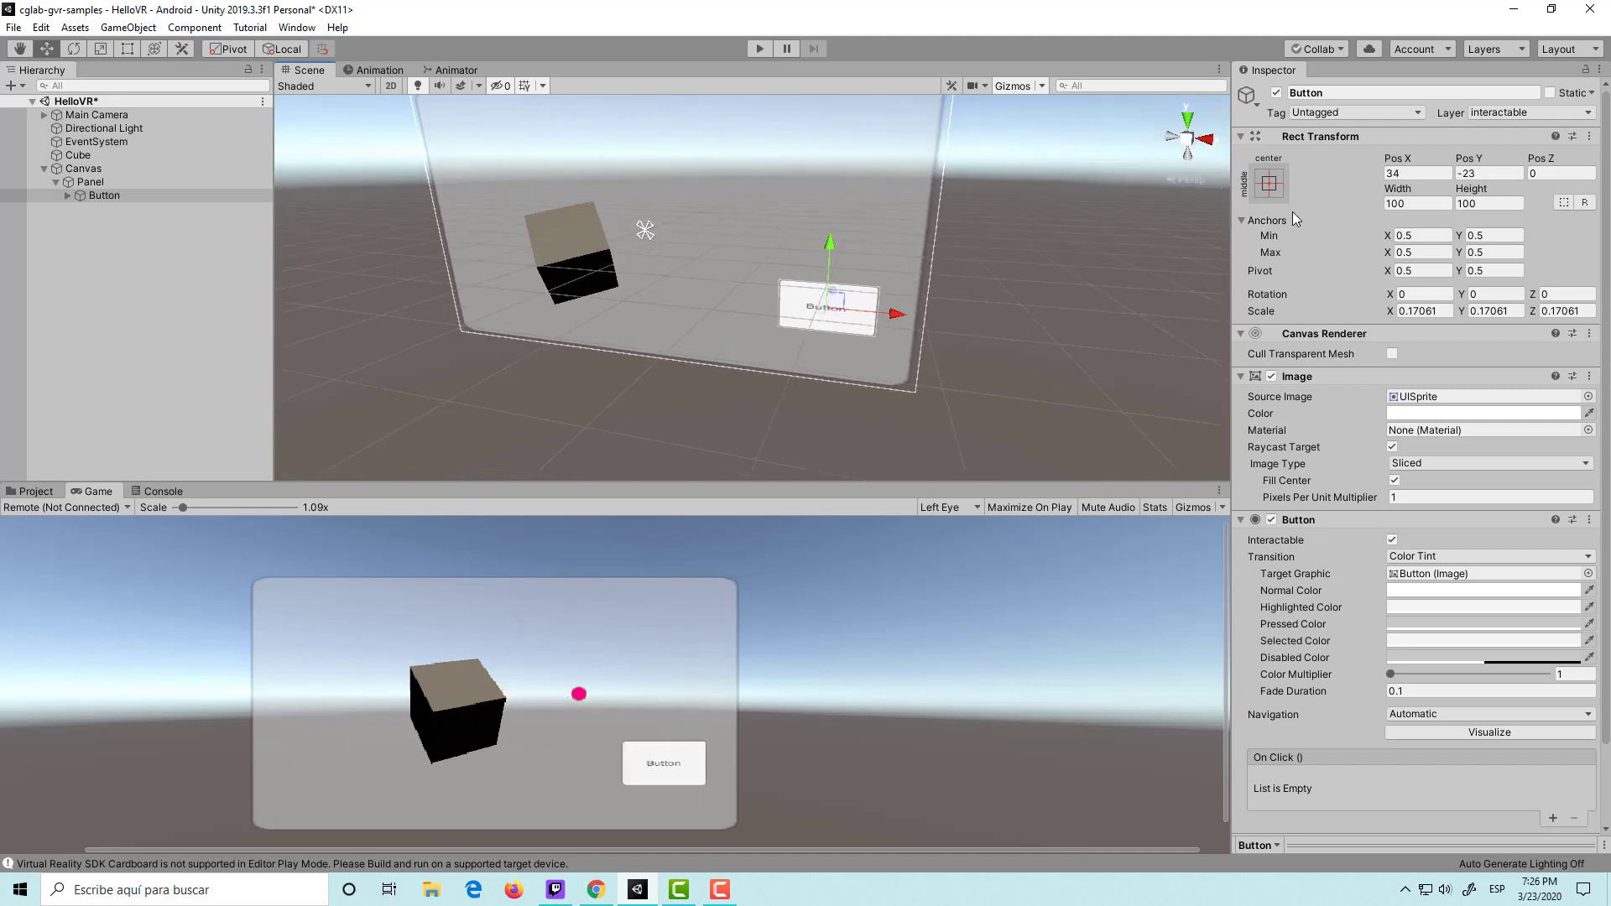
{"action": "left_click", "coordinate": [1271, 185]}
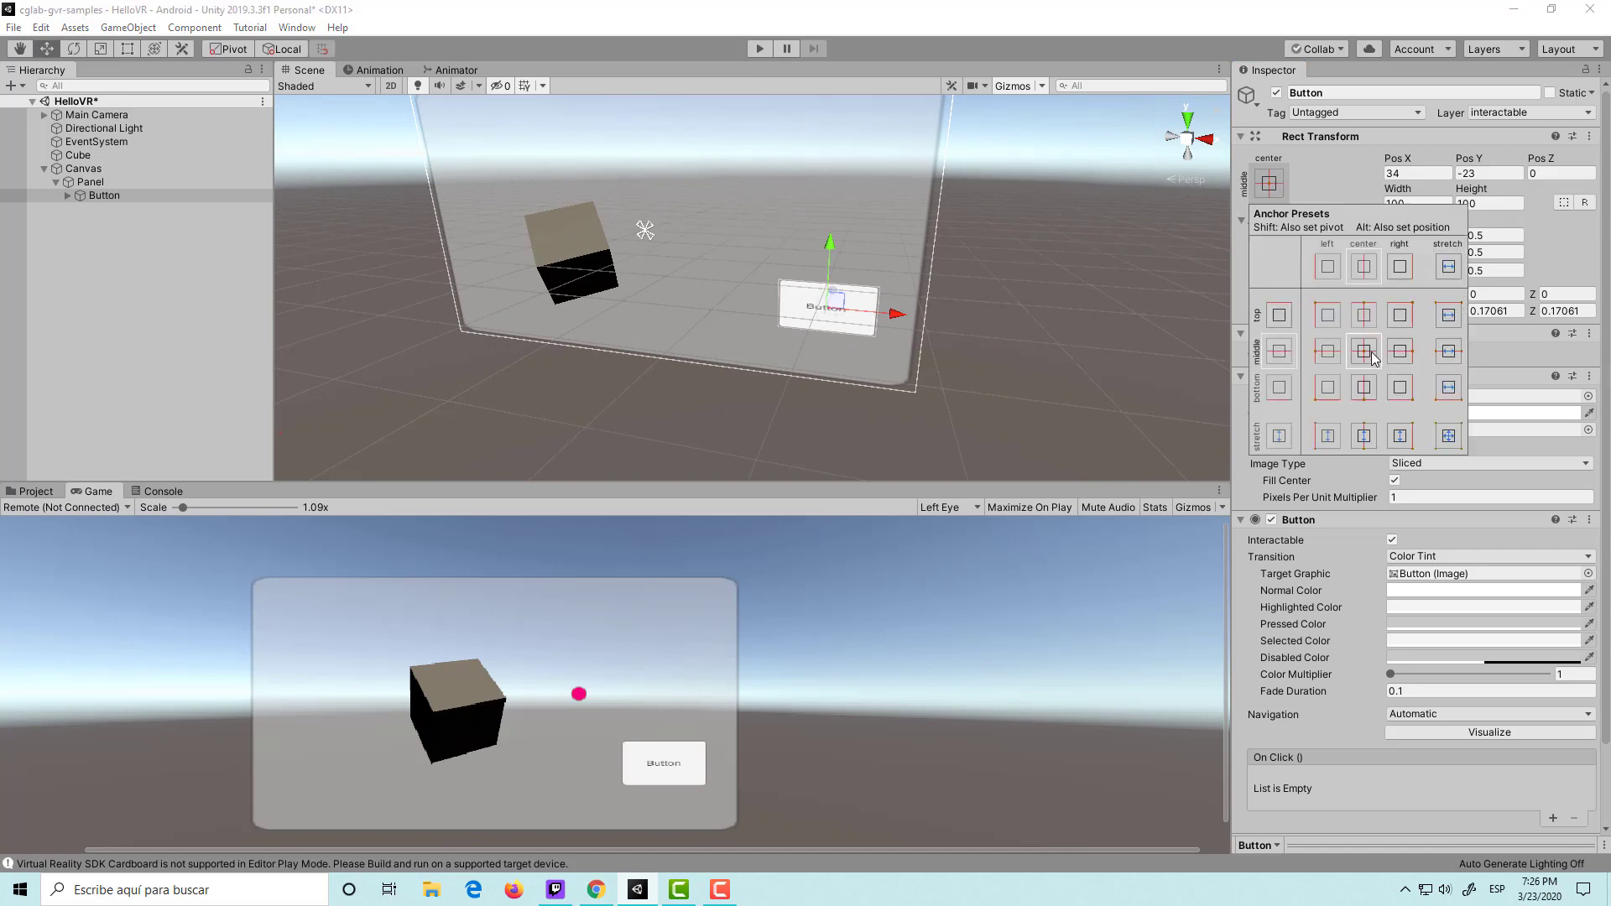
{"action": "left_click", "coordinate": [1400, 389]}
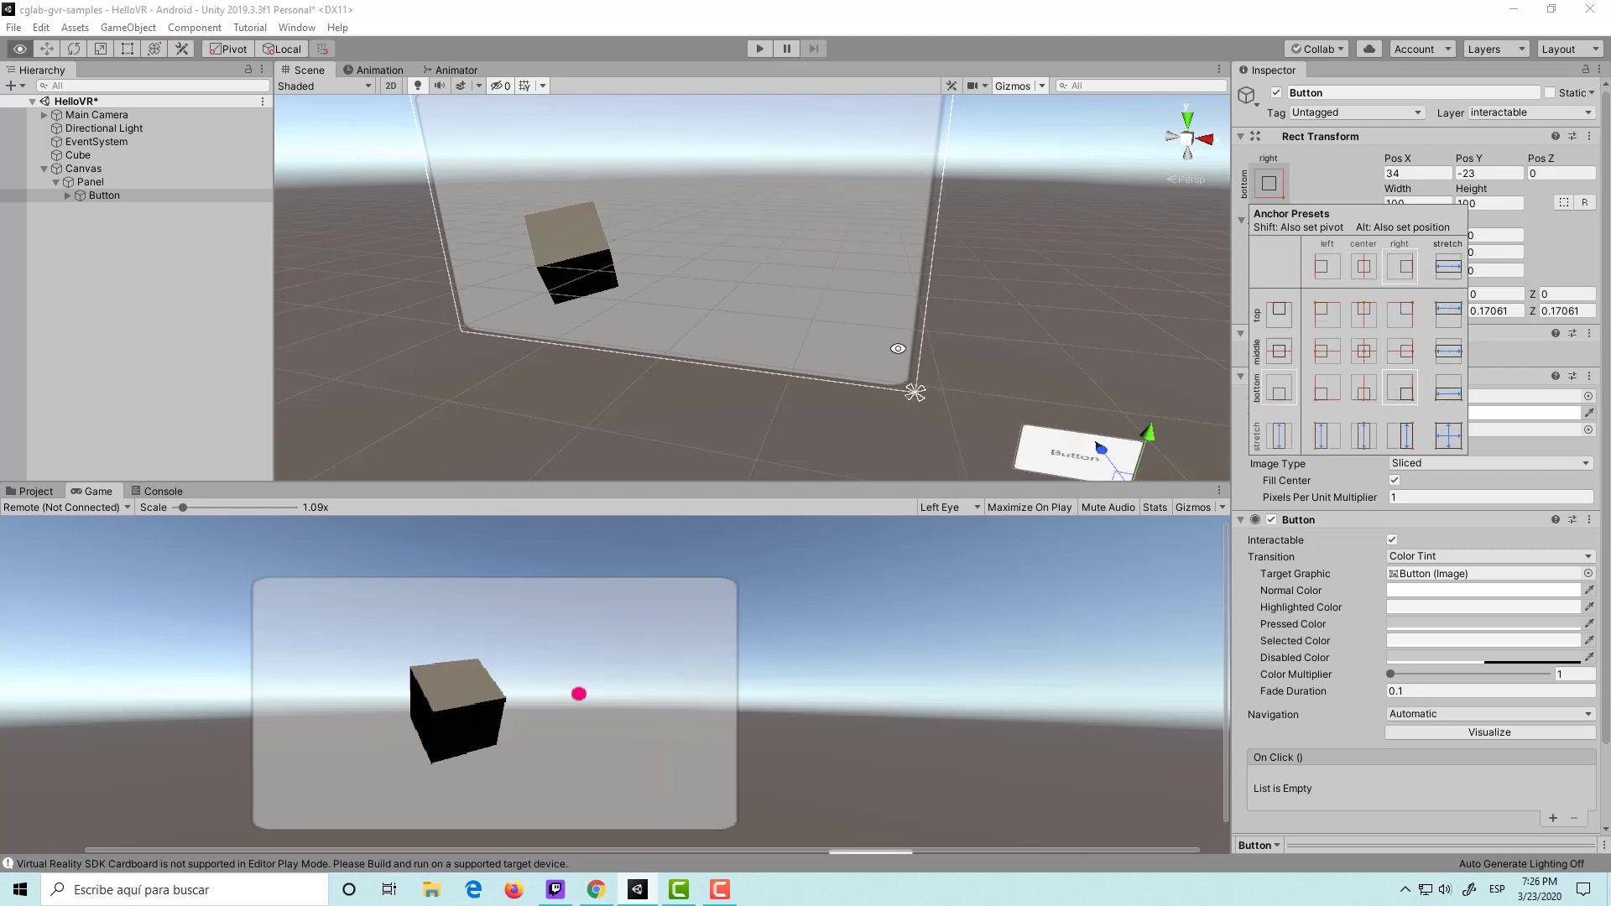
{"action": "left_click", "coordinate": [883, 296], "text": "alt"}
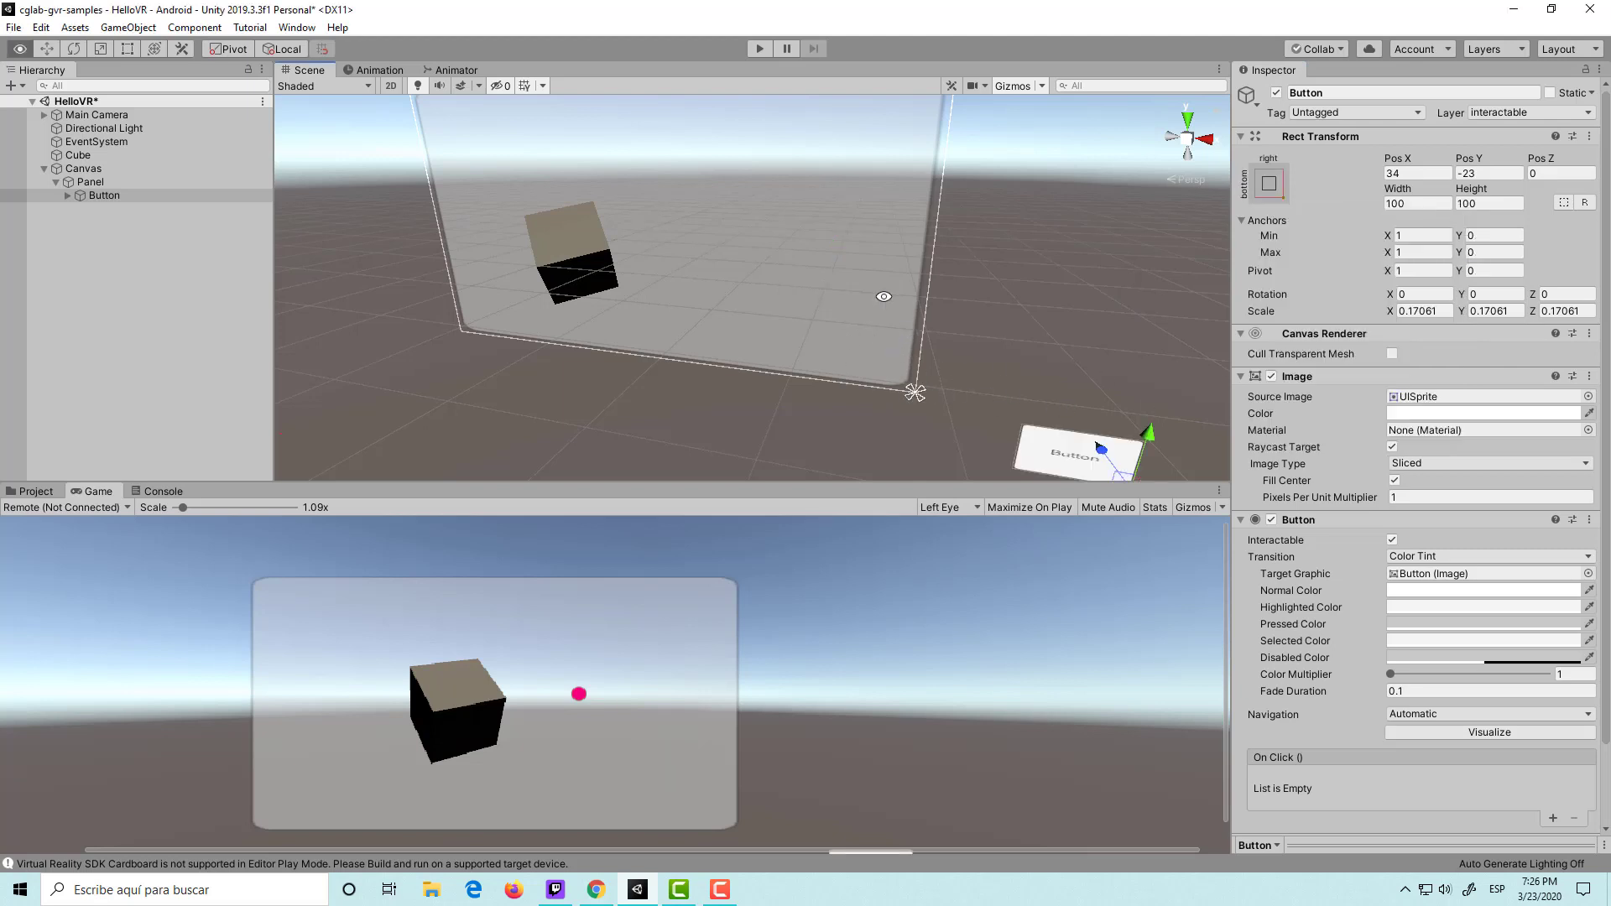
In 2D view, shrink the Button to about 0.123 and place it at the Panel's bottom-right.
{"action": "left_click", "coordinate": [385, 85]}
{"action": "mouse_move", "coordinate": [993, 337]}
{"action": "left_mouse_down"}
{"action": "mouse_move", "coordinate": [799, 236]}
{"action": "mouse_move", "coordinate": [821, 282]}
{"action": "left_mouse_up"}
{"action": "scroll", "coordinate": [874, 249], "scroll_direction": "up", "scroll_amount": 3}
{"action": "scroll", "coordinate": [878, 252], "scroll_direction": "up", "scroll_amount": 2}
{"action": "scroll", "coordinate": [881, 295], "scroll_direction": "up", "scroll_amount": 2}
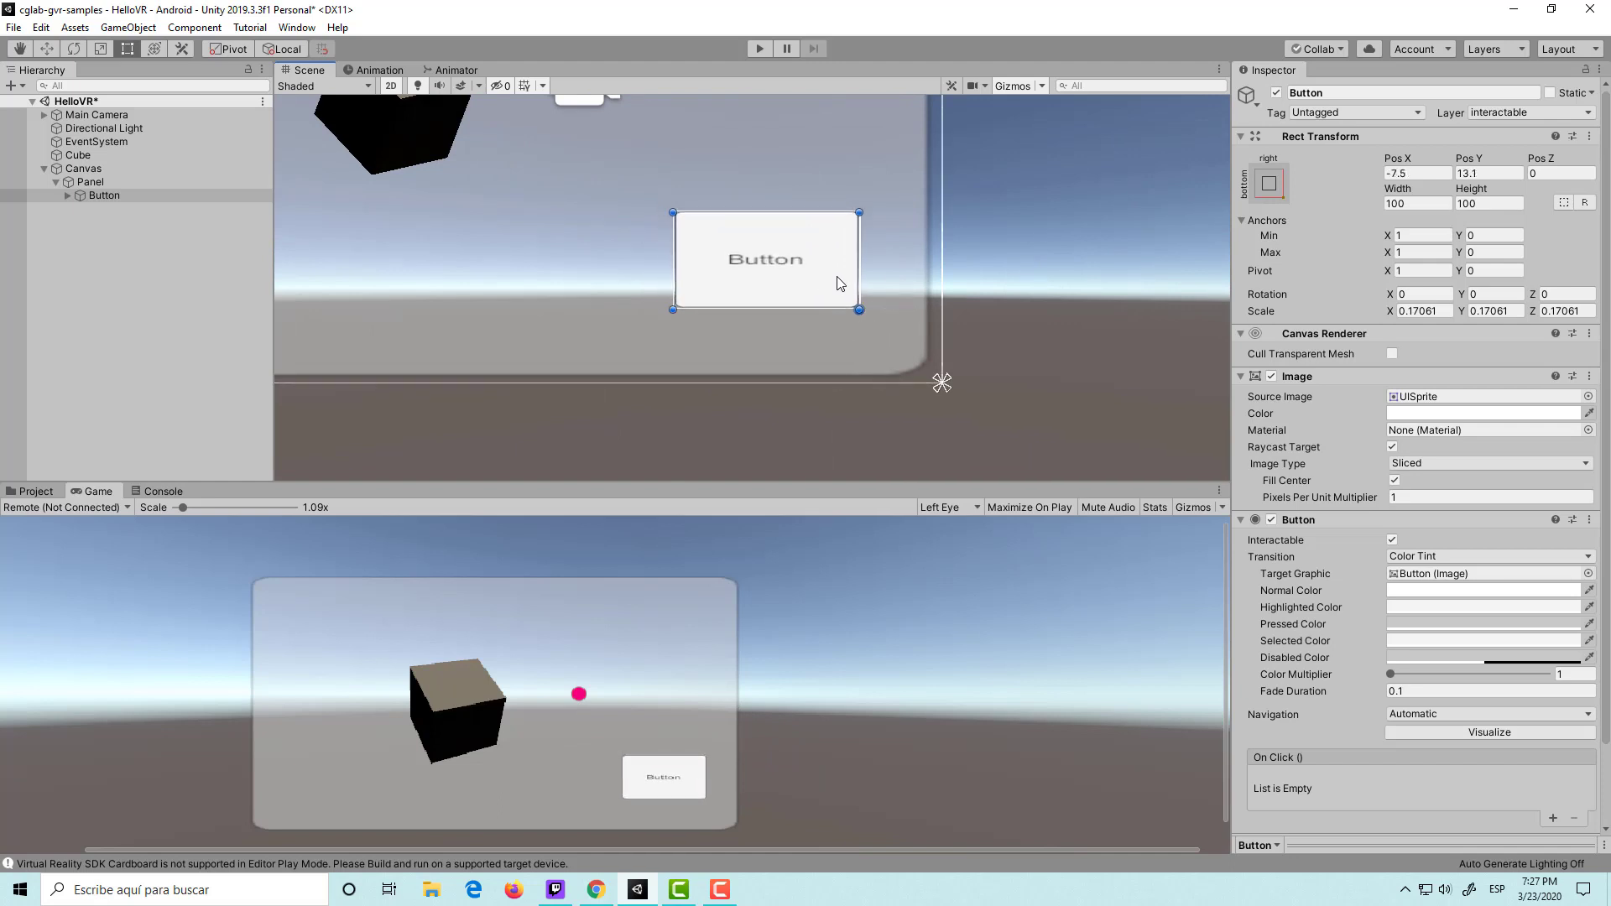
{"action": "key", "text": "r"}
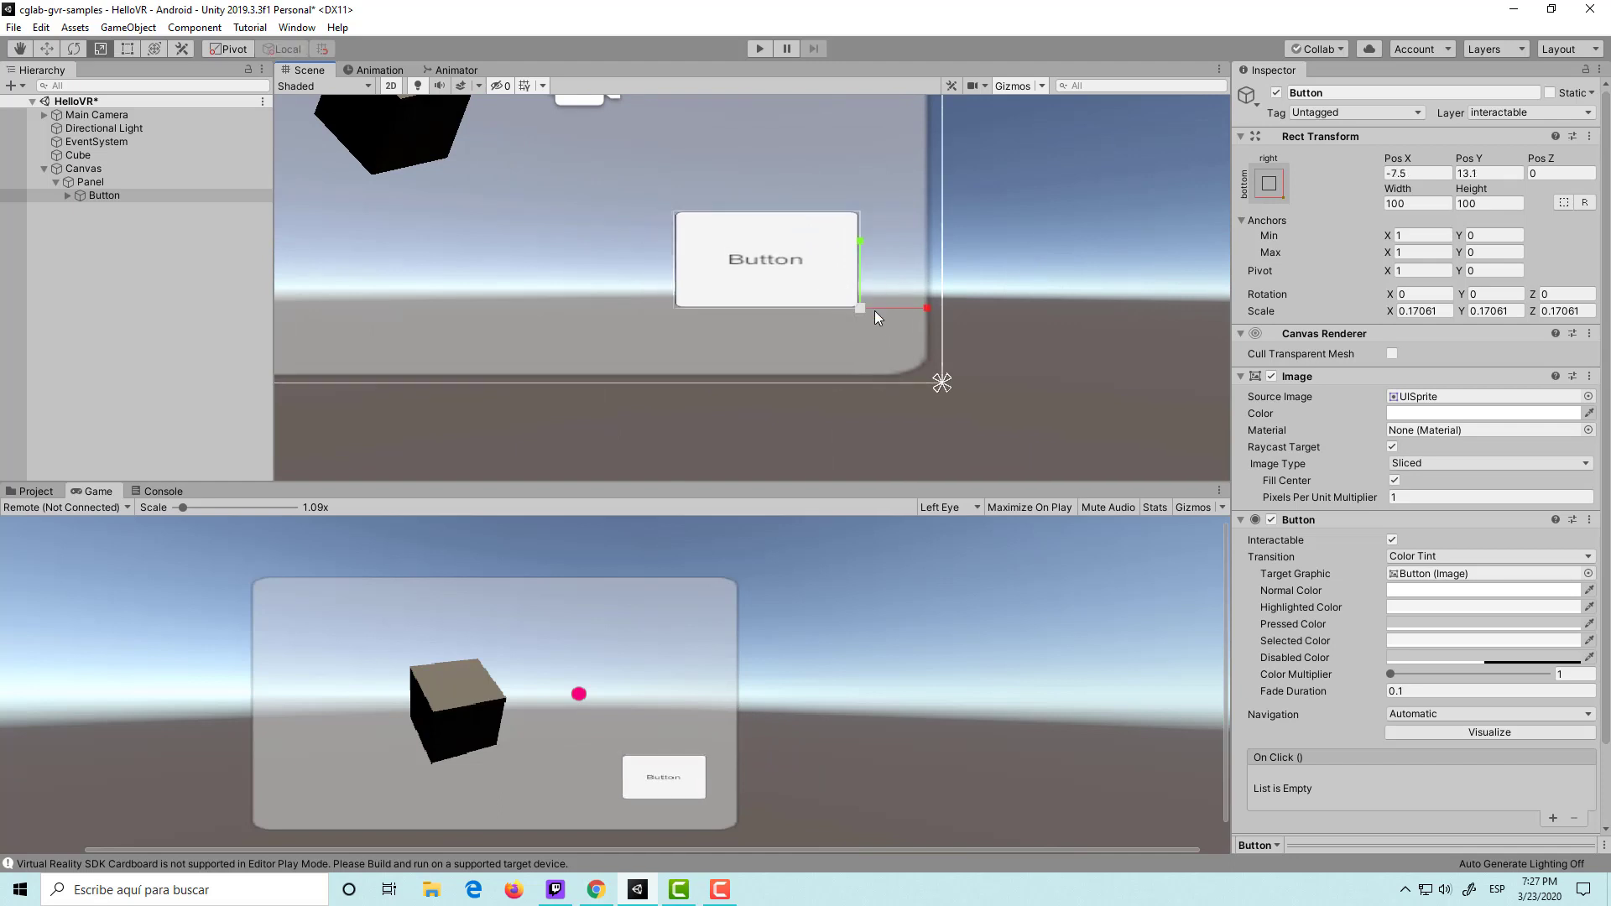
{"action": "left_click_drag", "start_coordinate": [860, 309], "coordinate": [851, 319]}
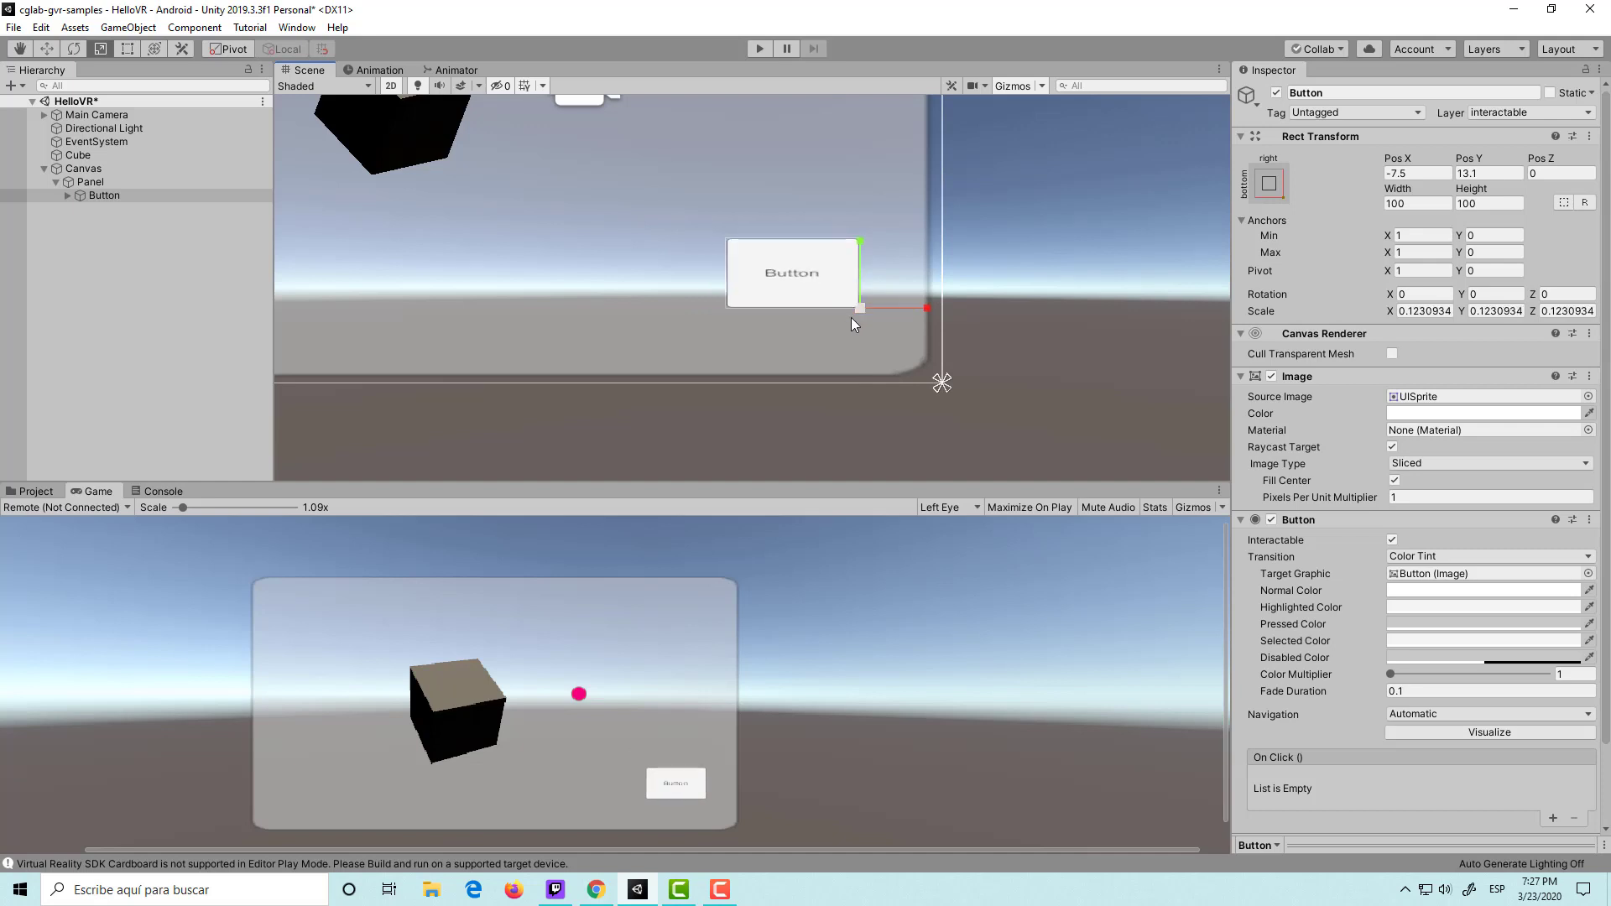
{"action": "key", "text": "w"}
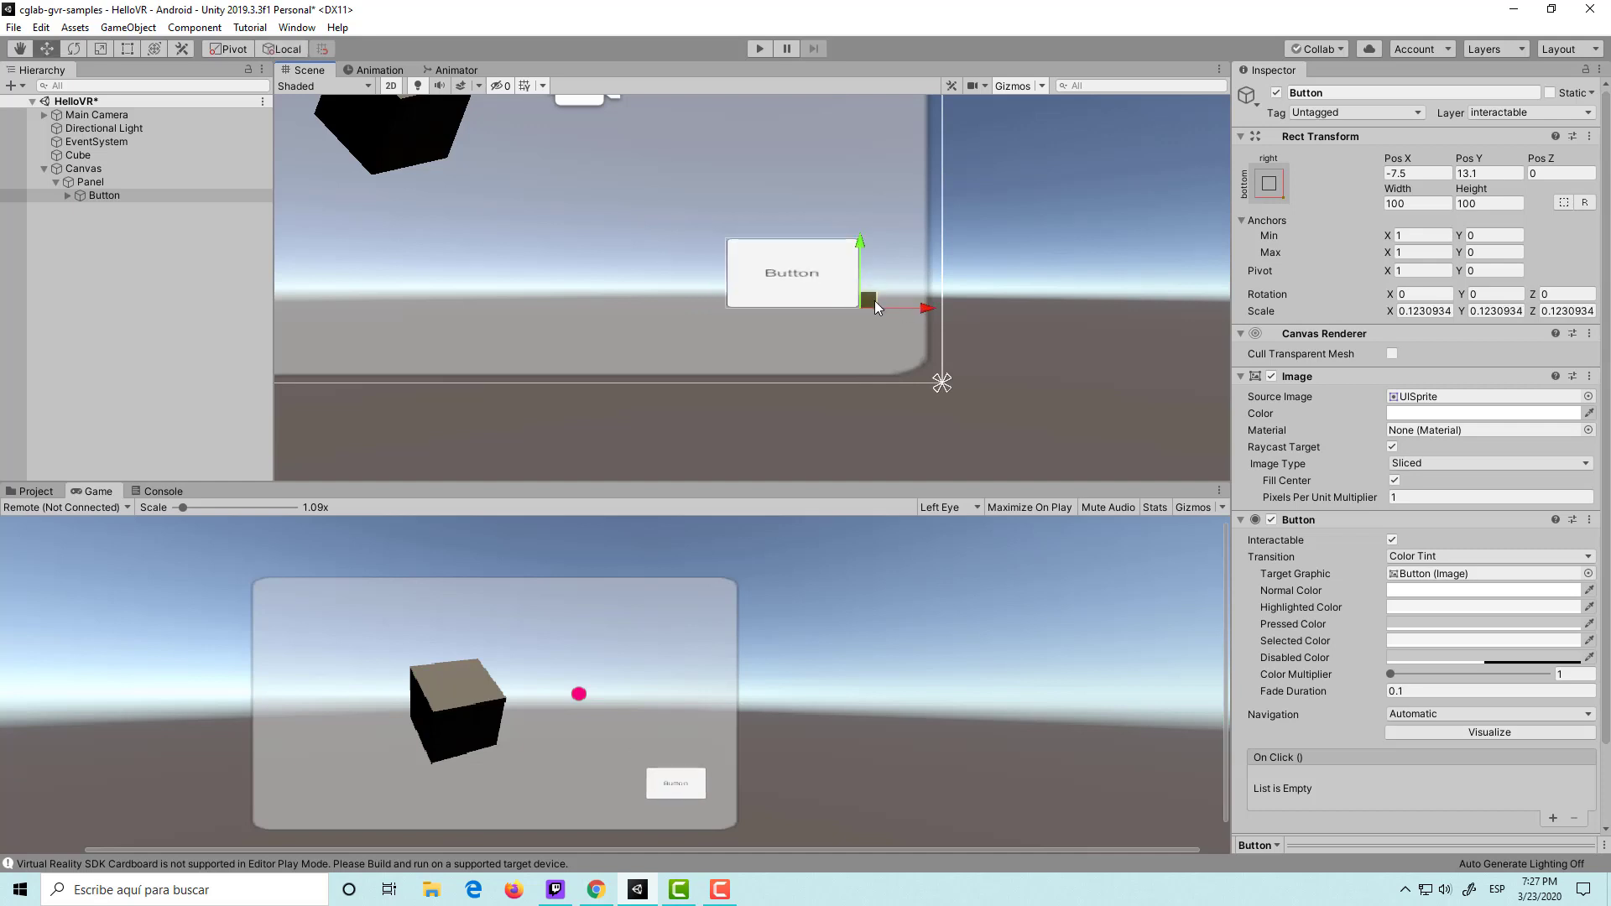
{"action": "left_click_drag", "start_coordinate": [872, 302], "coordinate": [910, 334]}
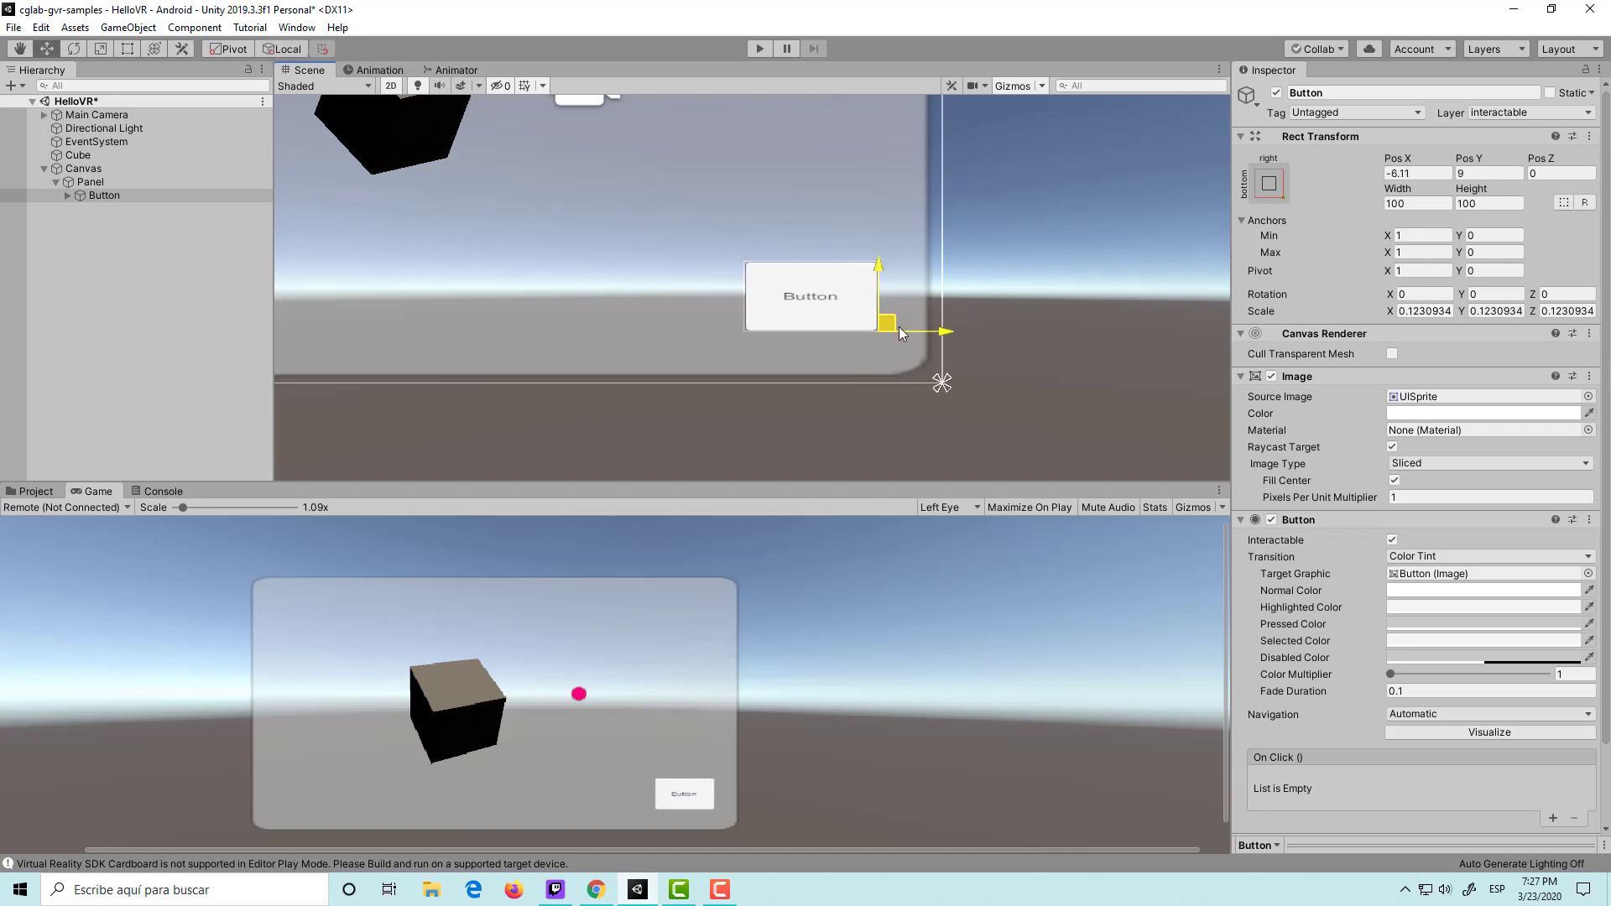
Reset the Button's Text label layout and nudge the label slightly up and left.
{"action": "left_click", "coordinate": [67, 197]}
{"action": "left_click", "coordinate": [108, 210]}
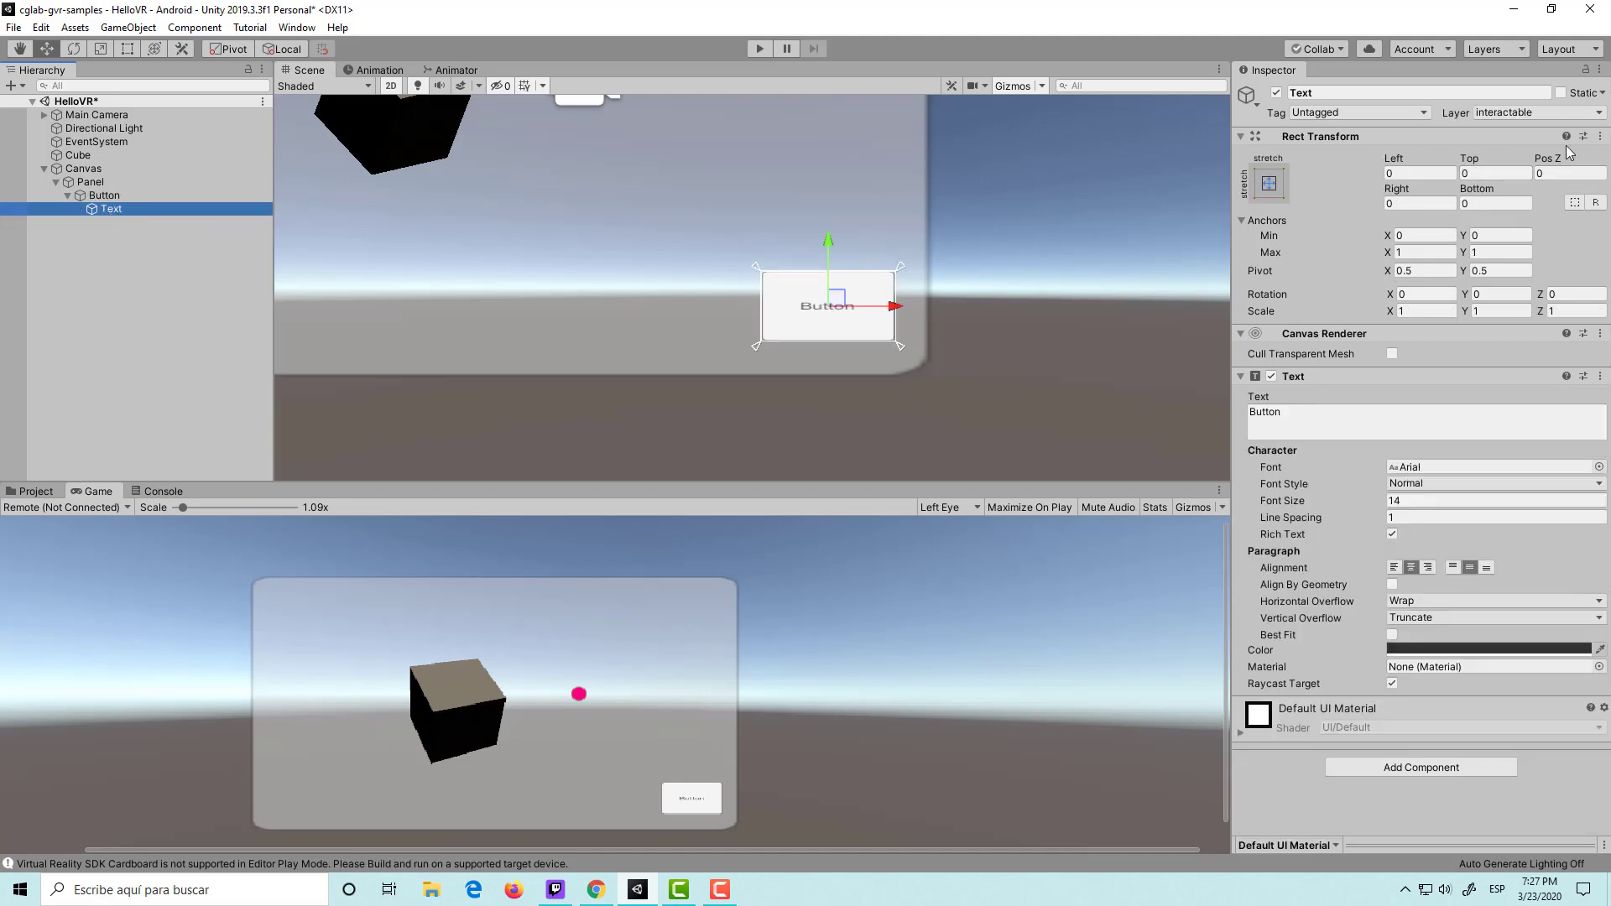
{"action": "right_click", "coordinate": [1564, 139]}
{"action": "left_click", "coordinate": [1557, 158]}
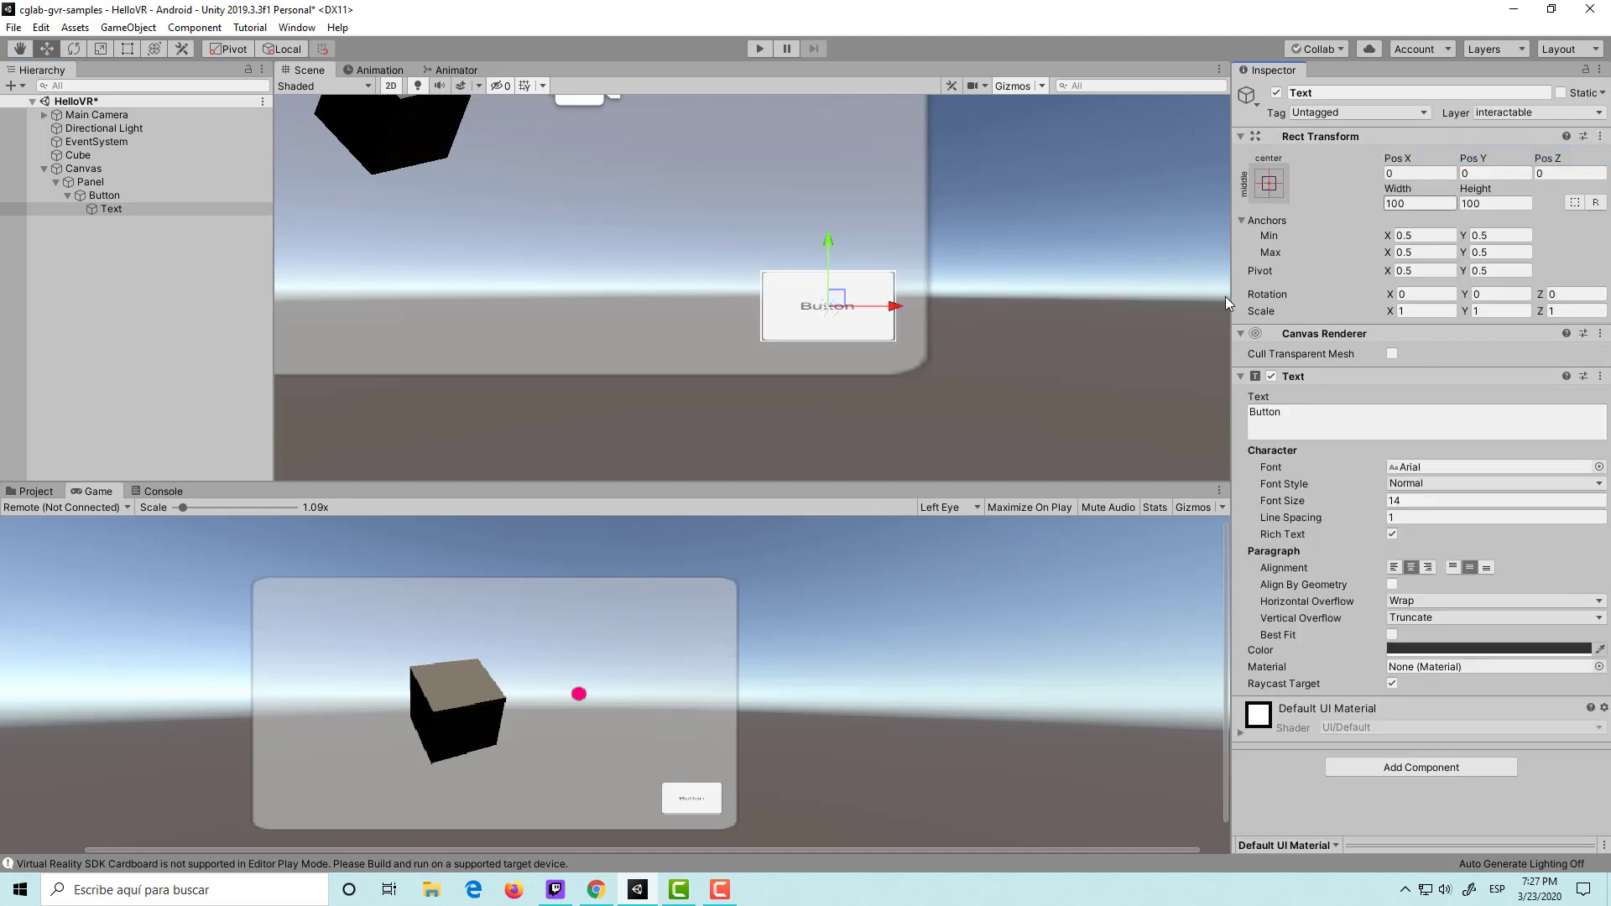
{"action": "scroll", "coordinate": [879, 366], "scroll_direction": "up", "scroll_amount": 3}
{"action": "scroll", "coordinate": [879, 366], "scroll_direction": "up", "scroll_amount": 3}
{"action": "left_click", "coordinate": [953, 278]}
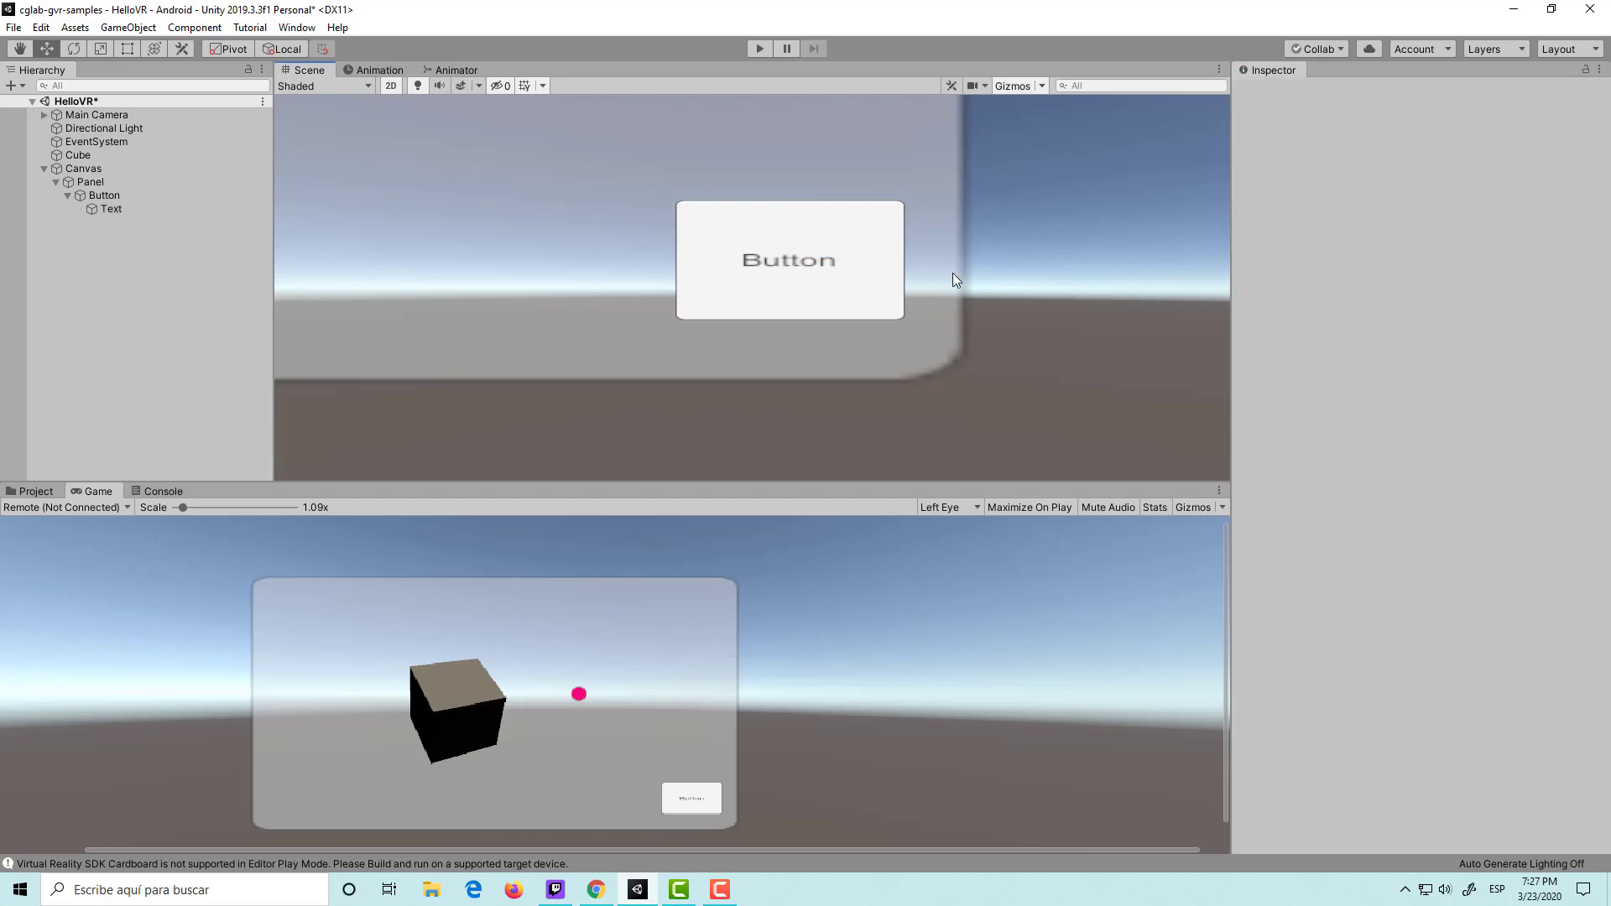
{"action": "left_click", "coordinate": [112, 209]}
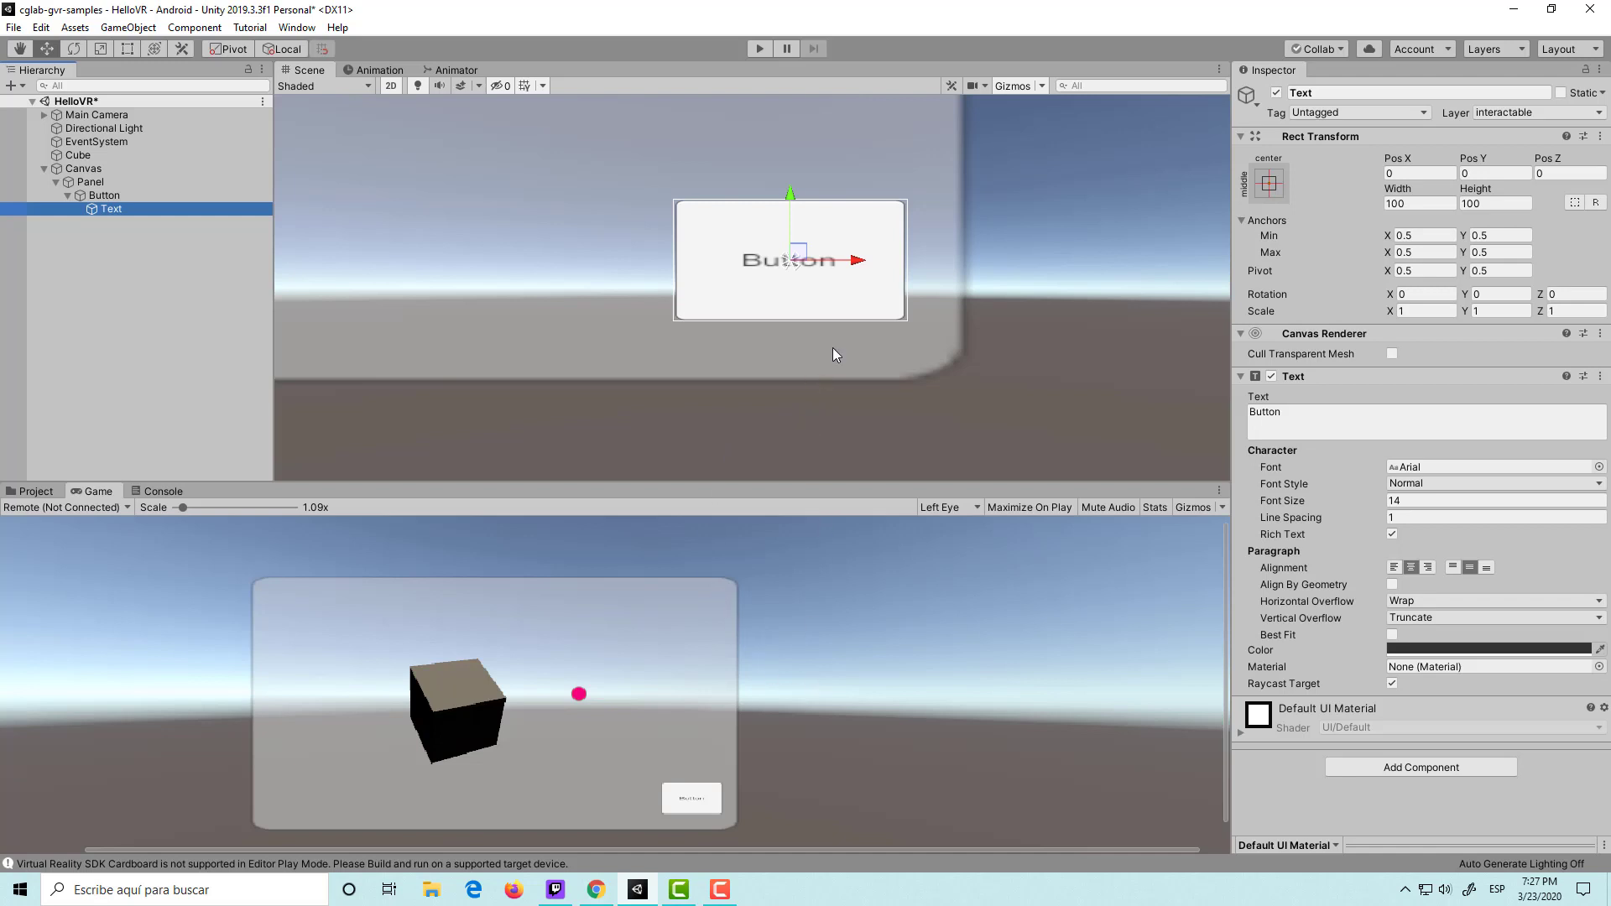
{"action": "left_click_drag", "start_coordinate": [794, 256], "coordinate": [789, 251]}
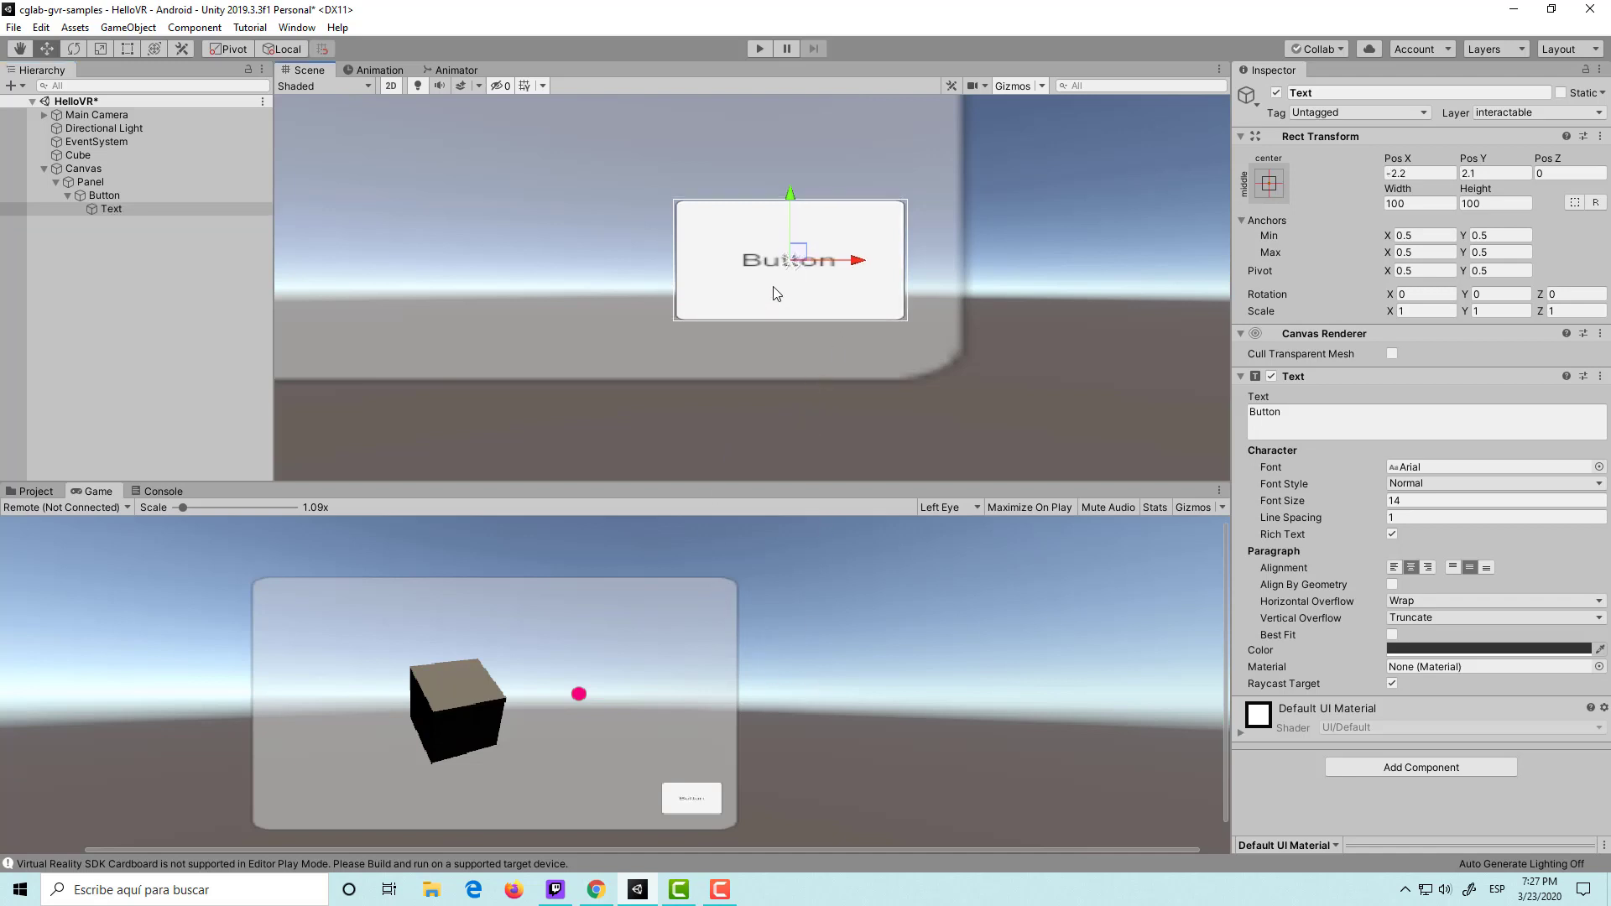
Save the HelloVR scene, then select the Button and move the selection up to the Panel.
{"action": "key", "text": "ctrl+s"}
{"action": "left_click", "coordinate": [125, 195]}
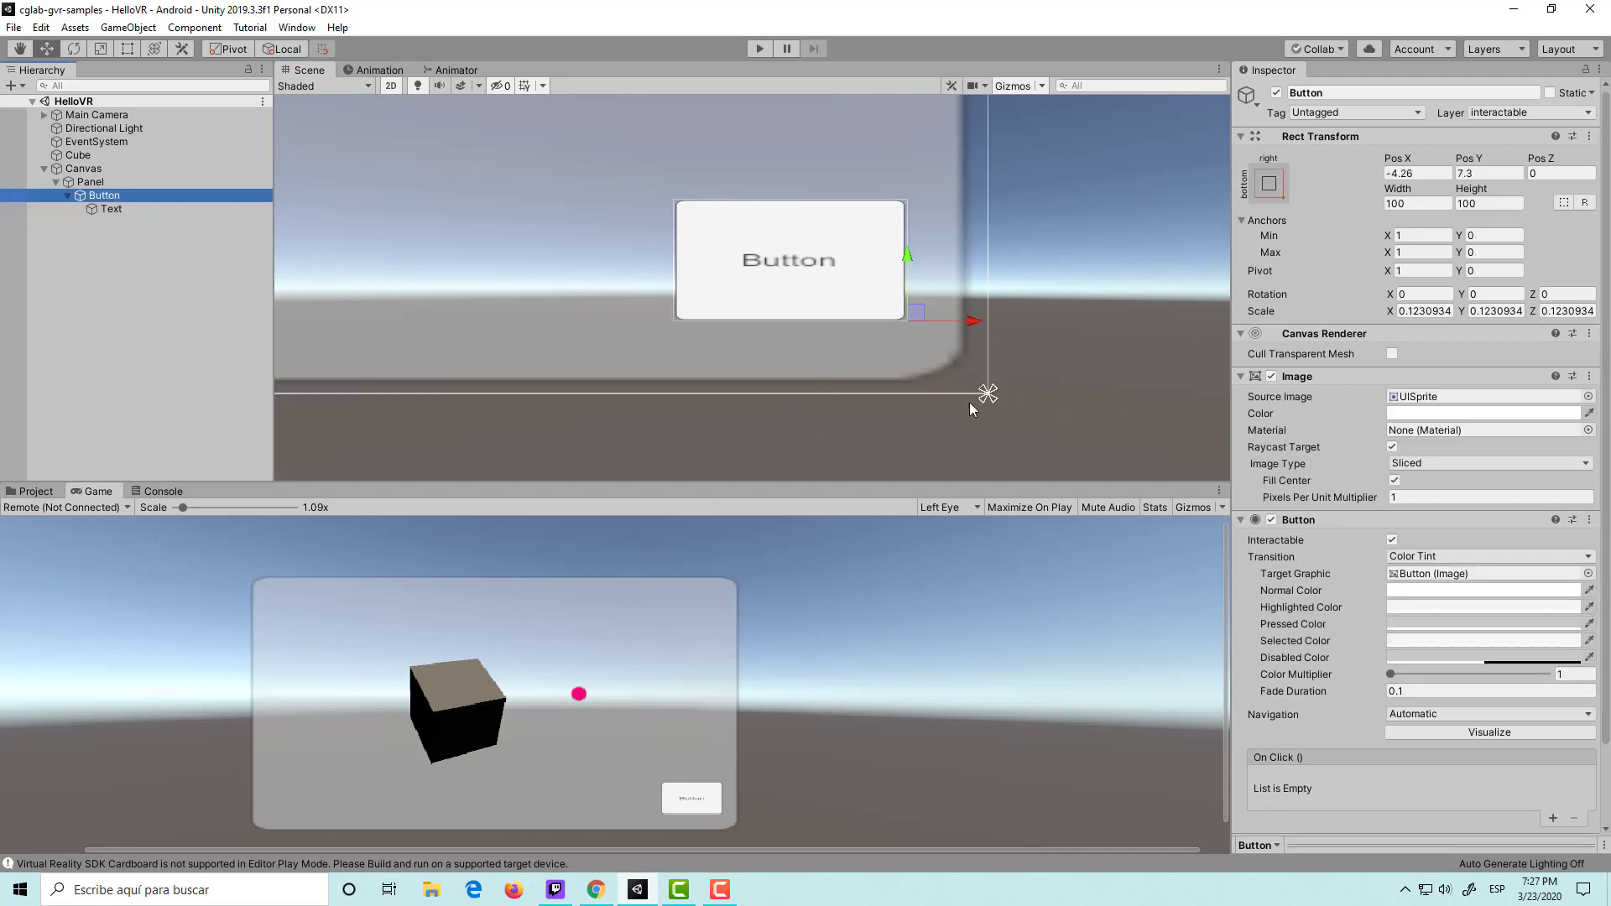
{"action": "key", "text": "Up"}
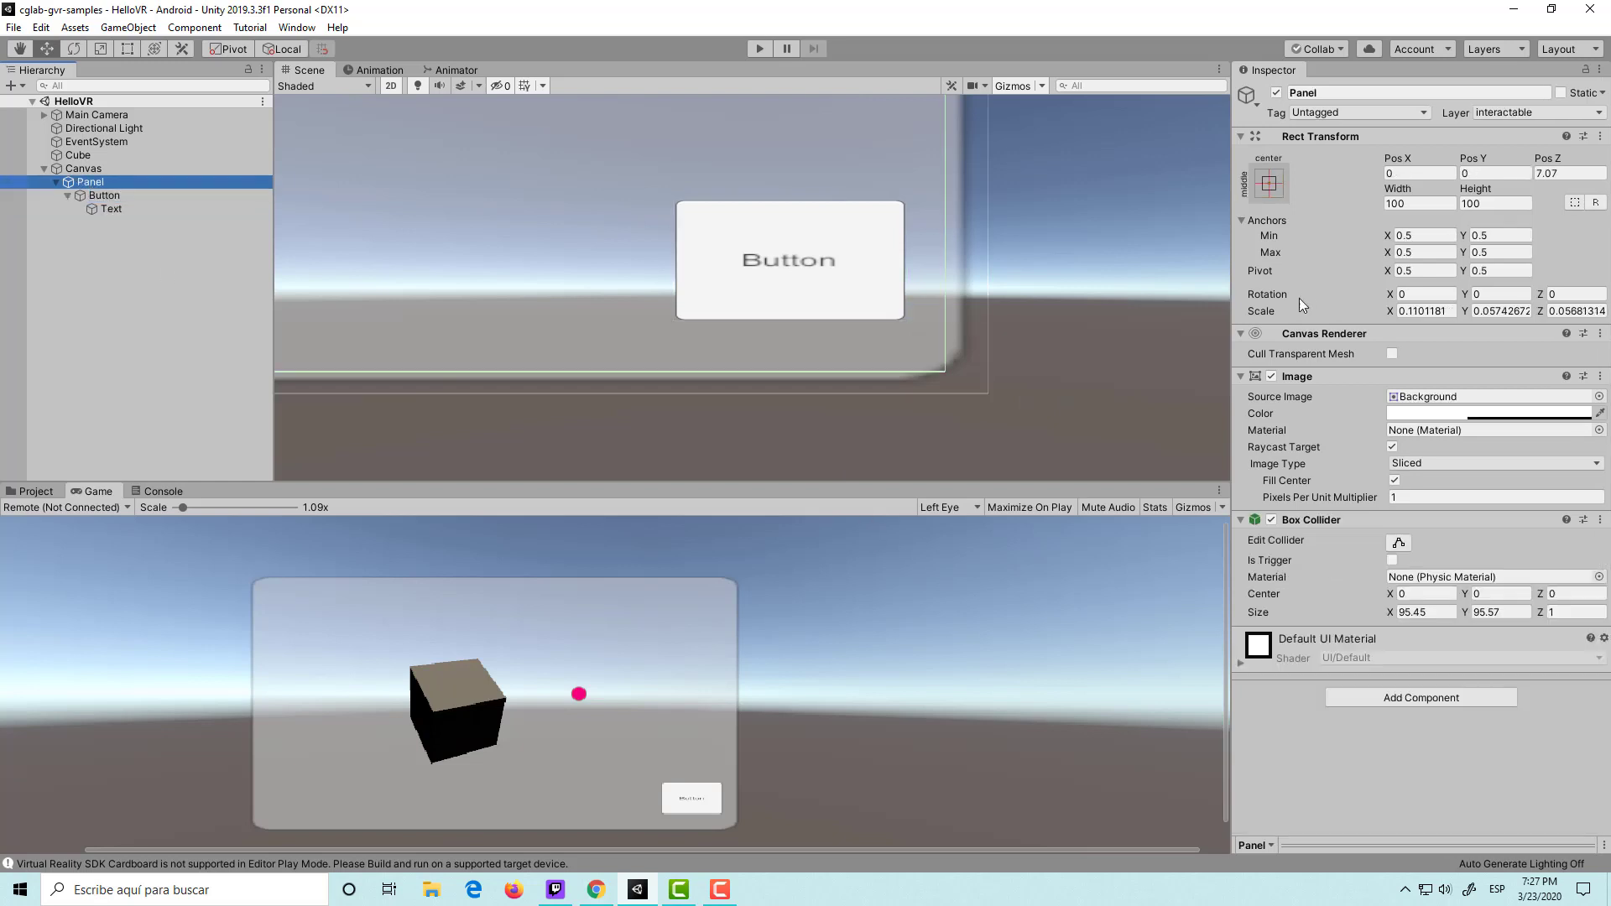
Make the Panel colour black (000000) and nearly opaque, alpha about 246.
{"action": "left_click", "coordinate": [1430, 415]}
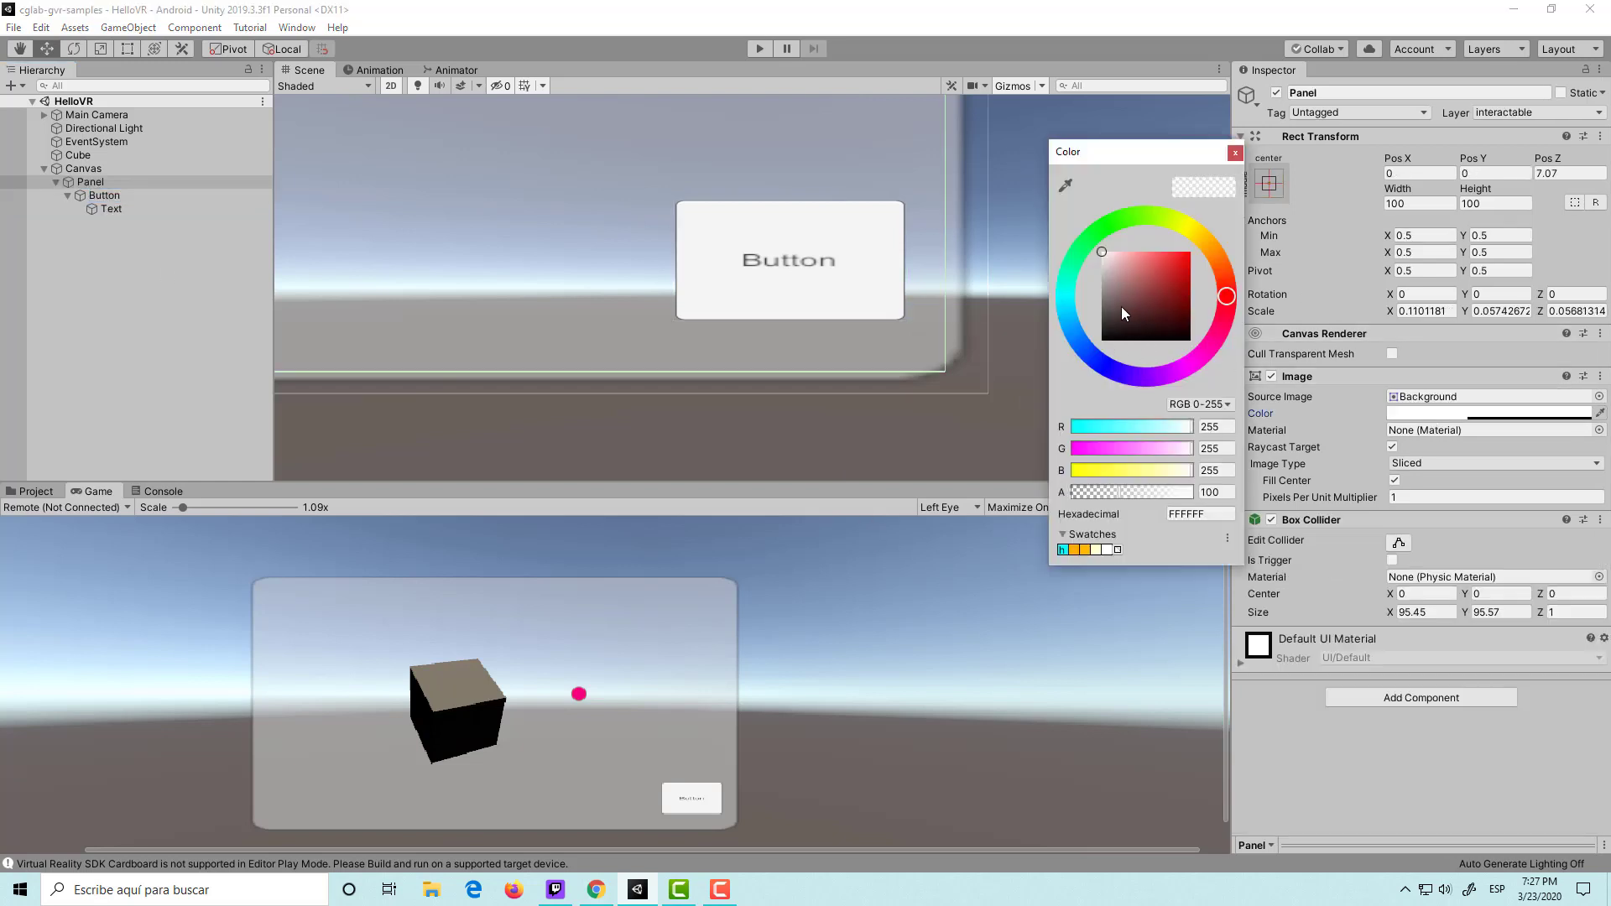
{"action": "left_click_drag", "start_coordinate": [1108, 334], "coordinate": [1040, 429]}
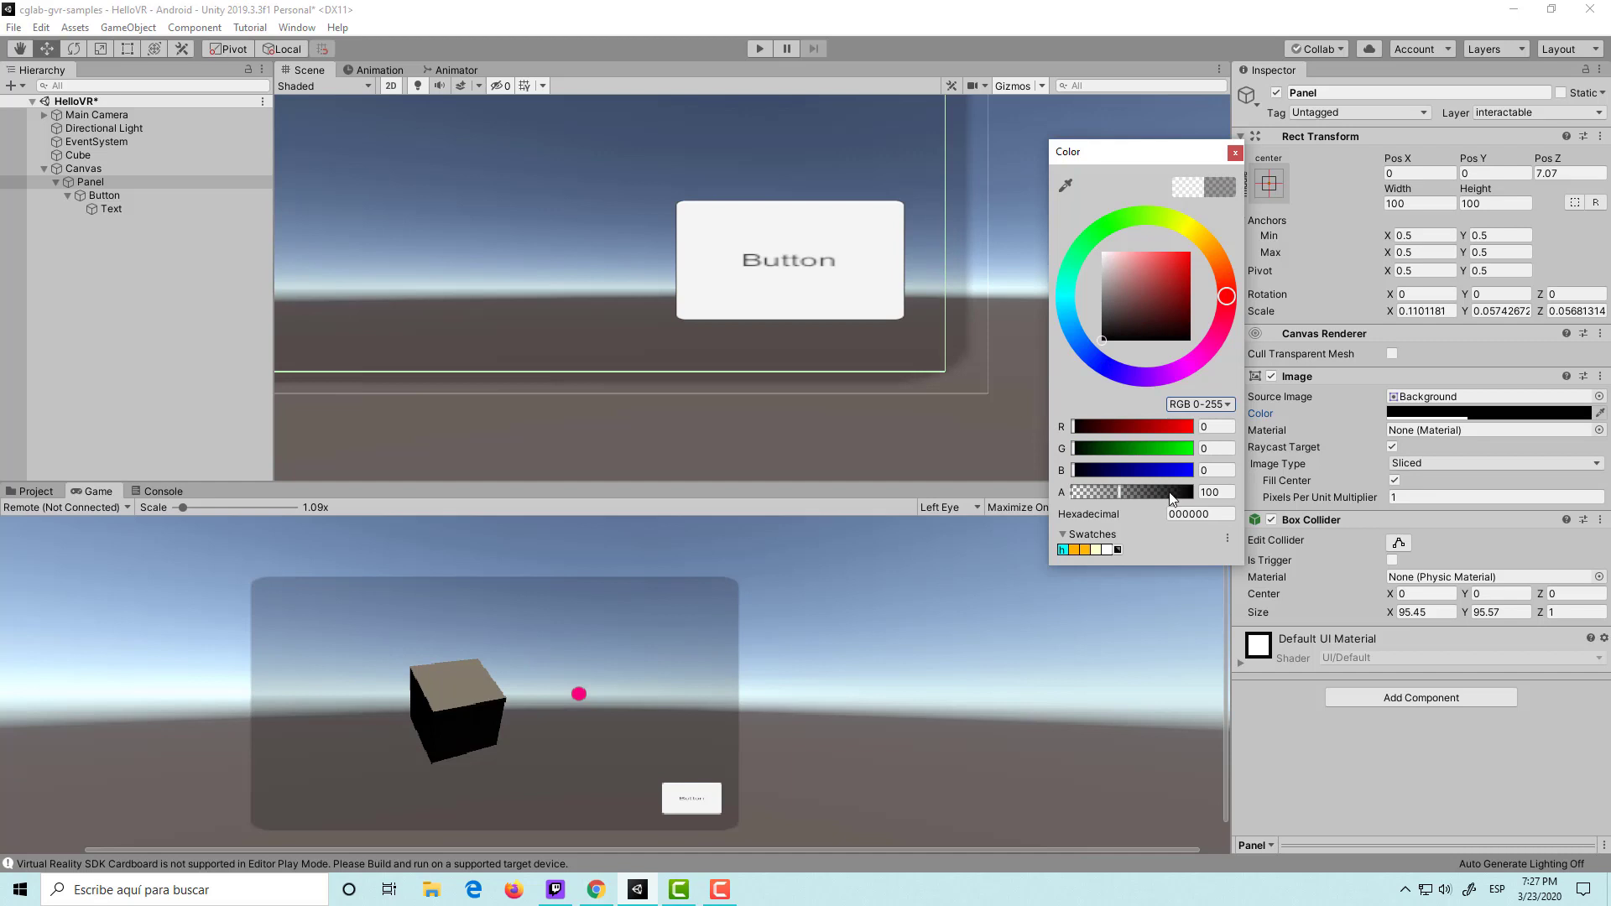
{"action": "left_click_drag", "start_coordinate": [1172, 496], "coordinate": [1189, 505]}
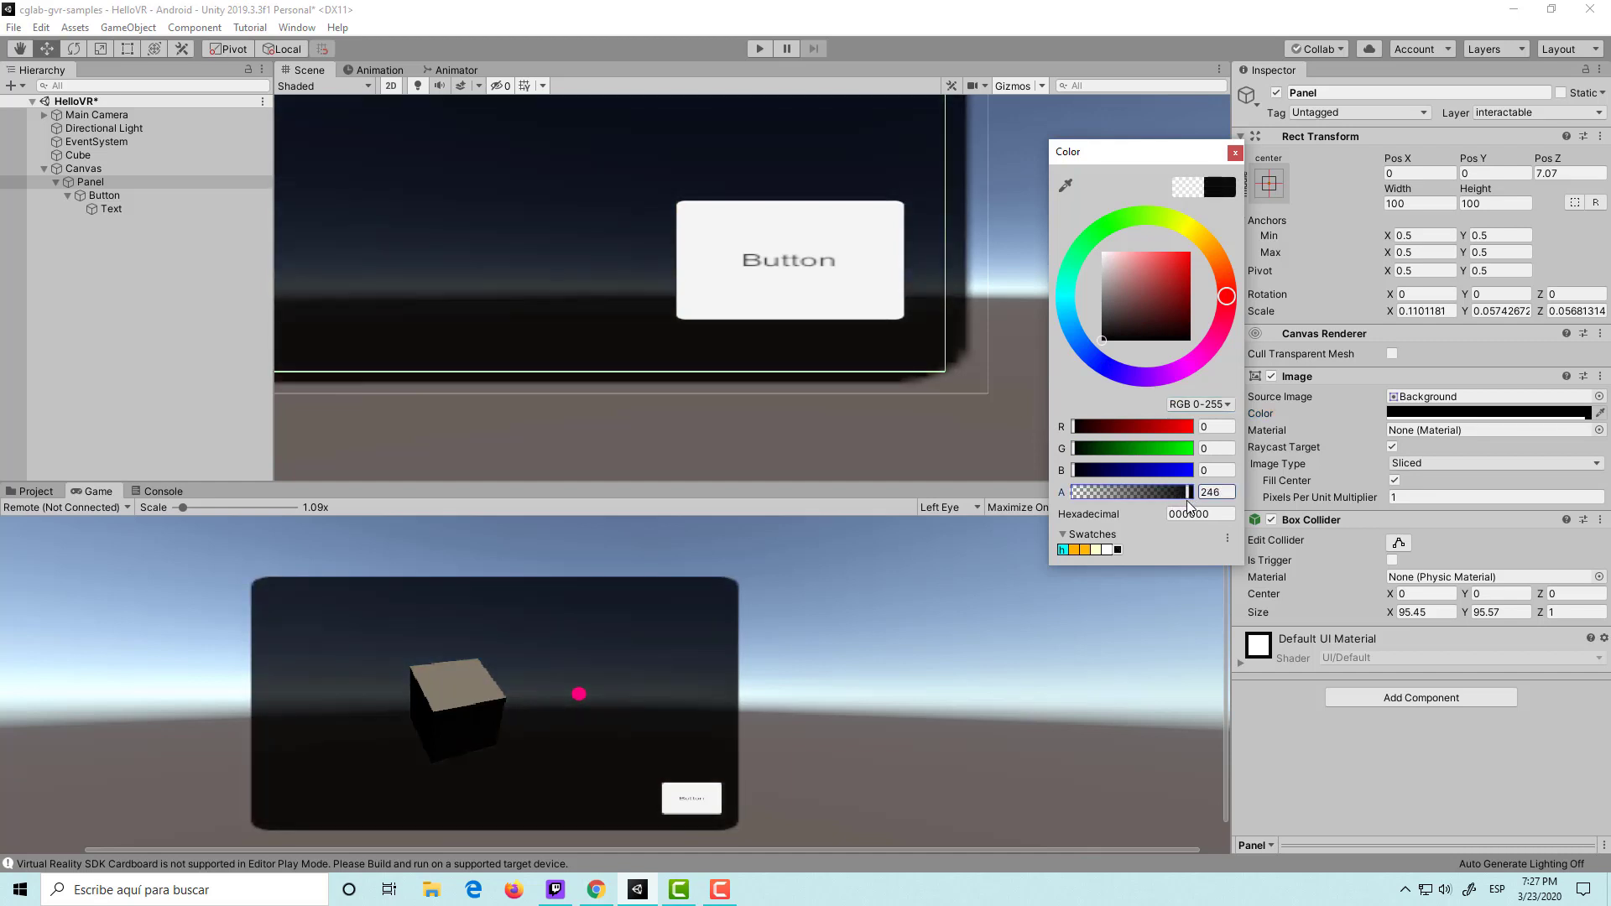
{"action": "left_click", "coordinate": [1234, 153]}
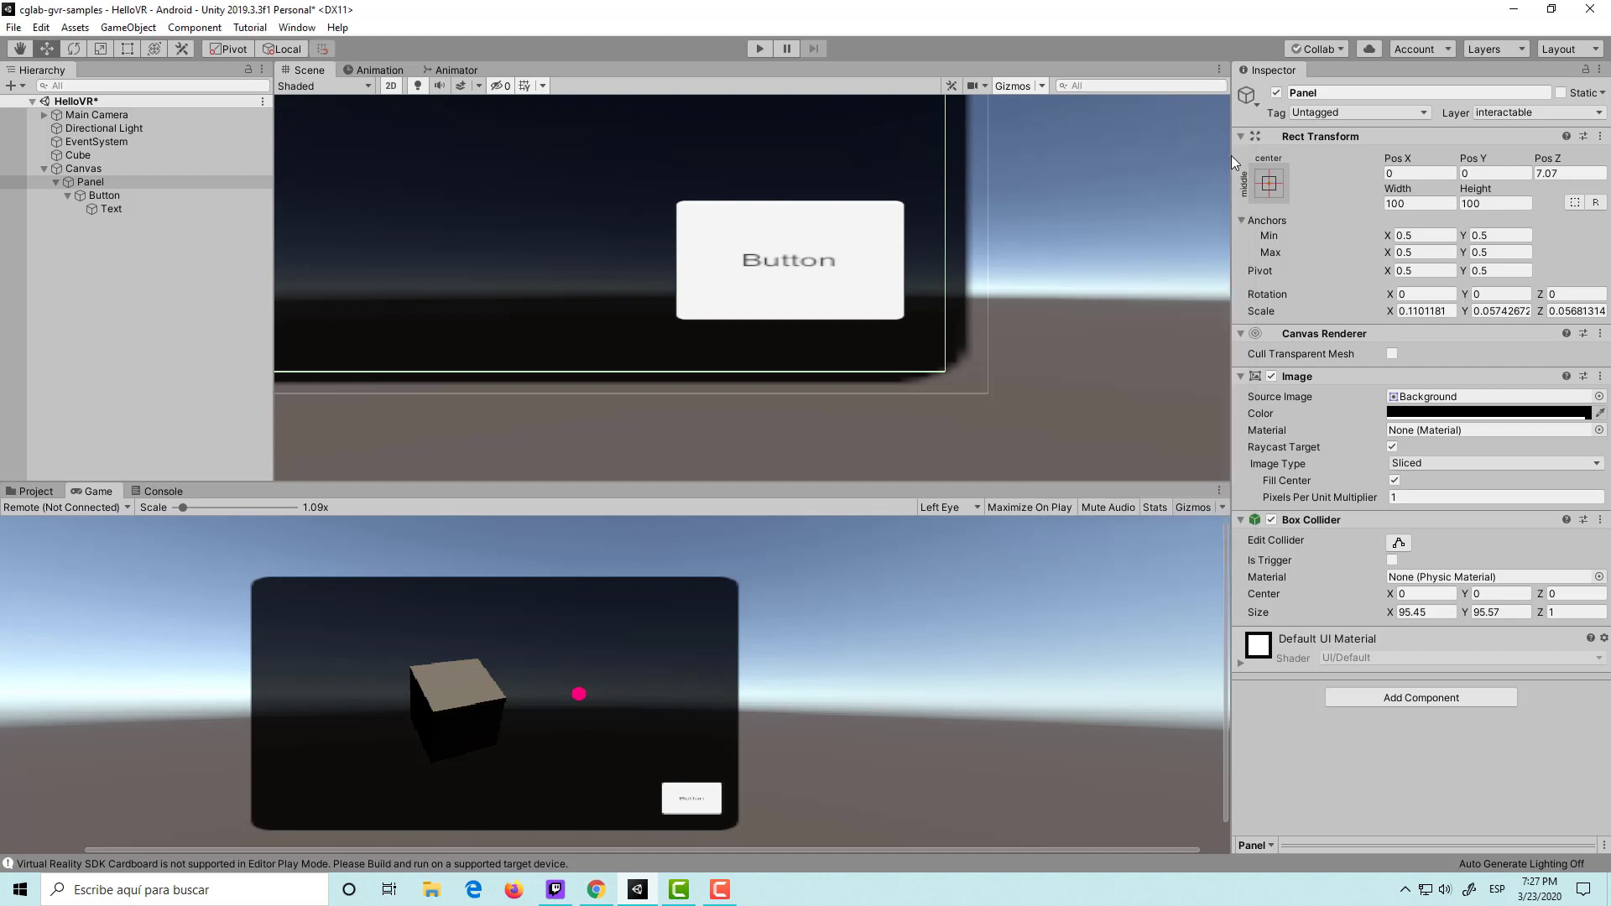
Give the Button image a translucent dark grey colour, 4D4D4D with alpha about 63.
{"action": "left_click", "coordinate": [97, 200]}
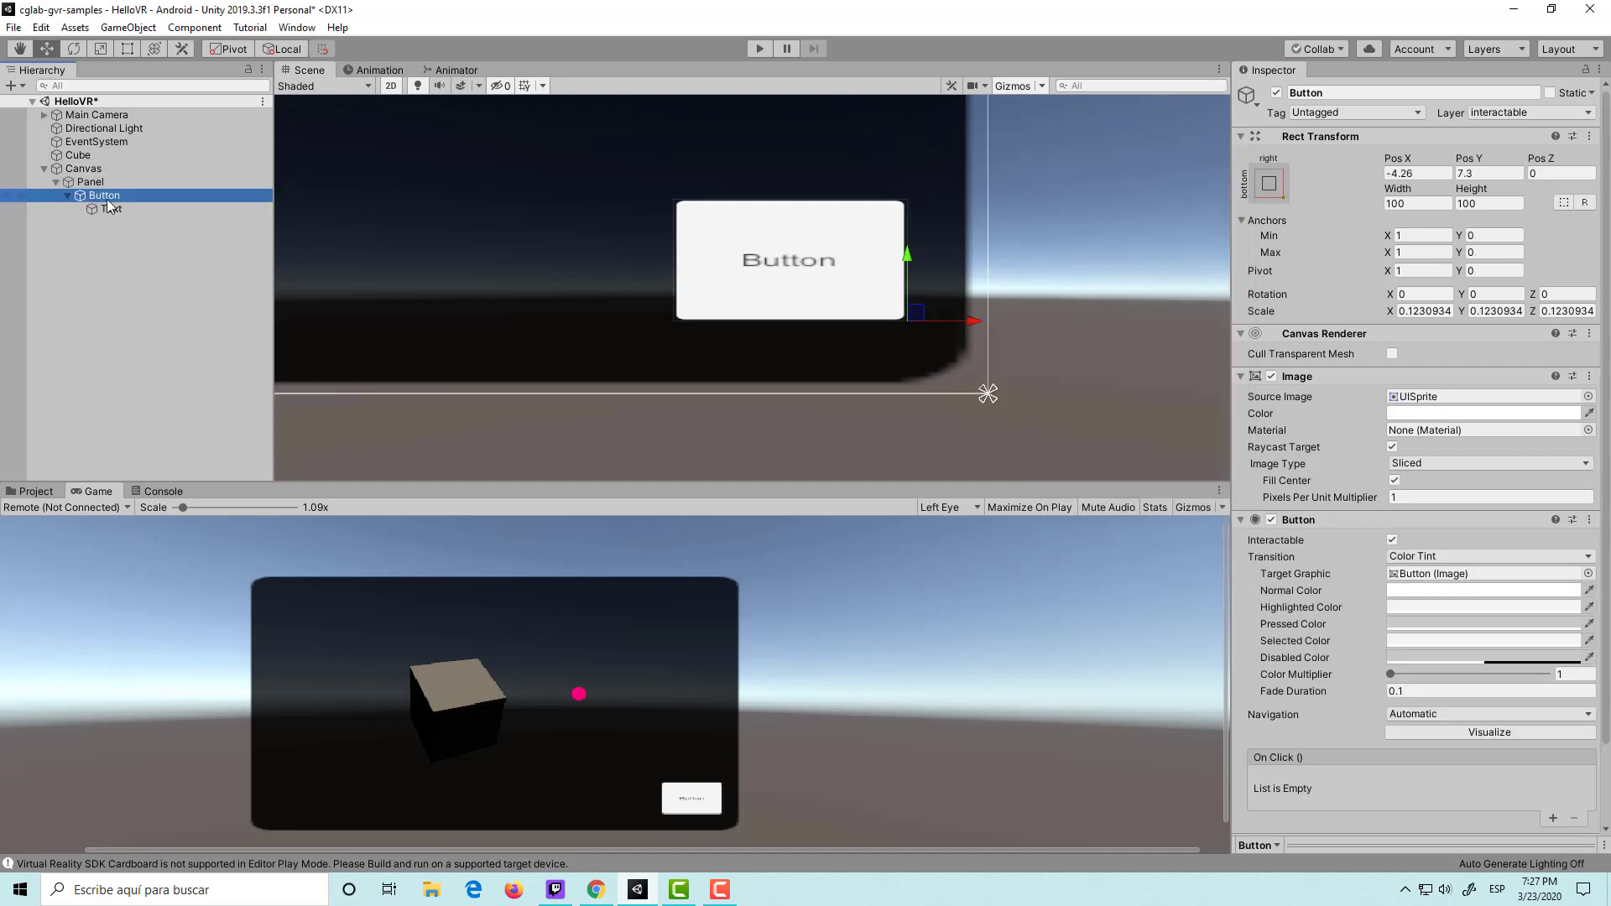
{"action": "left_click", "coordinate": [1427, 414]}
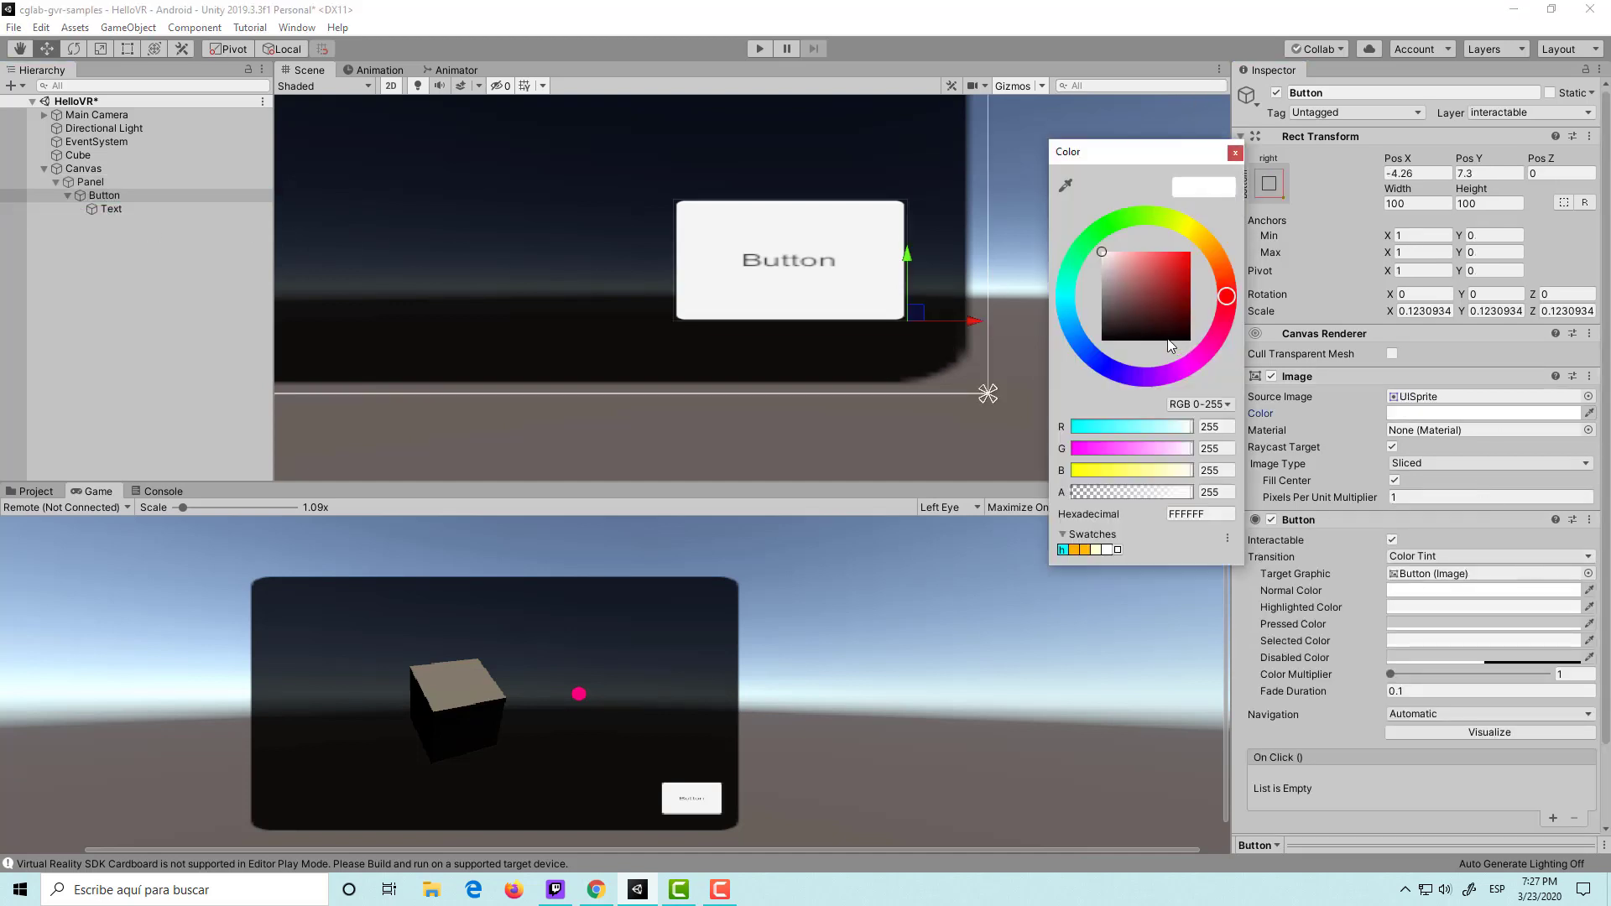
{"action": "left_click_drag", "start_coordinate": [1167, 339], "coordinate": [1080, 322]}
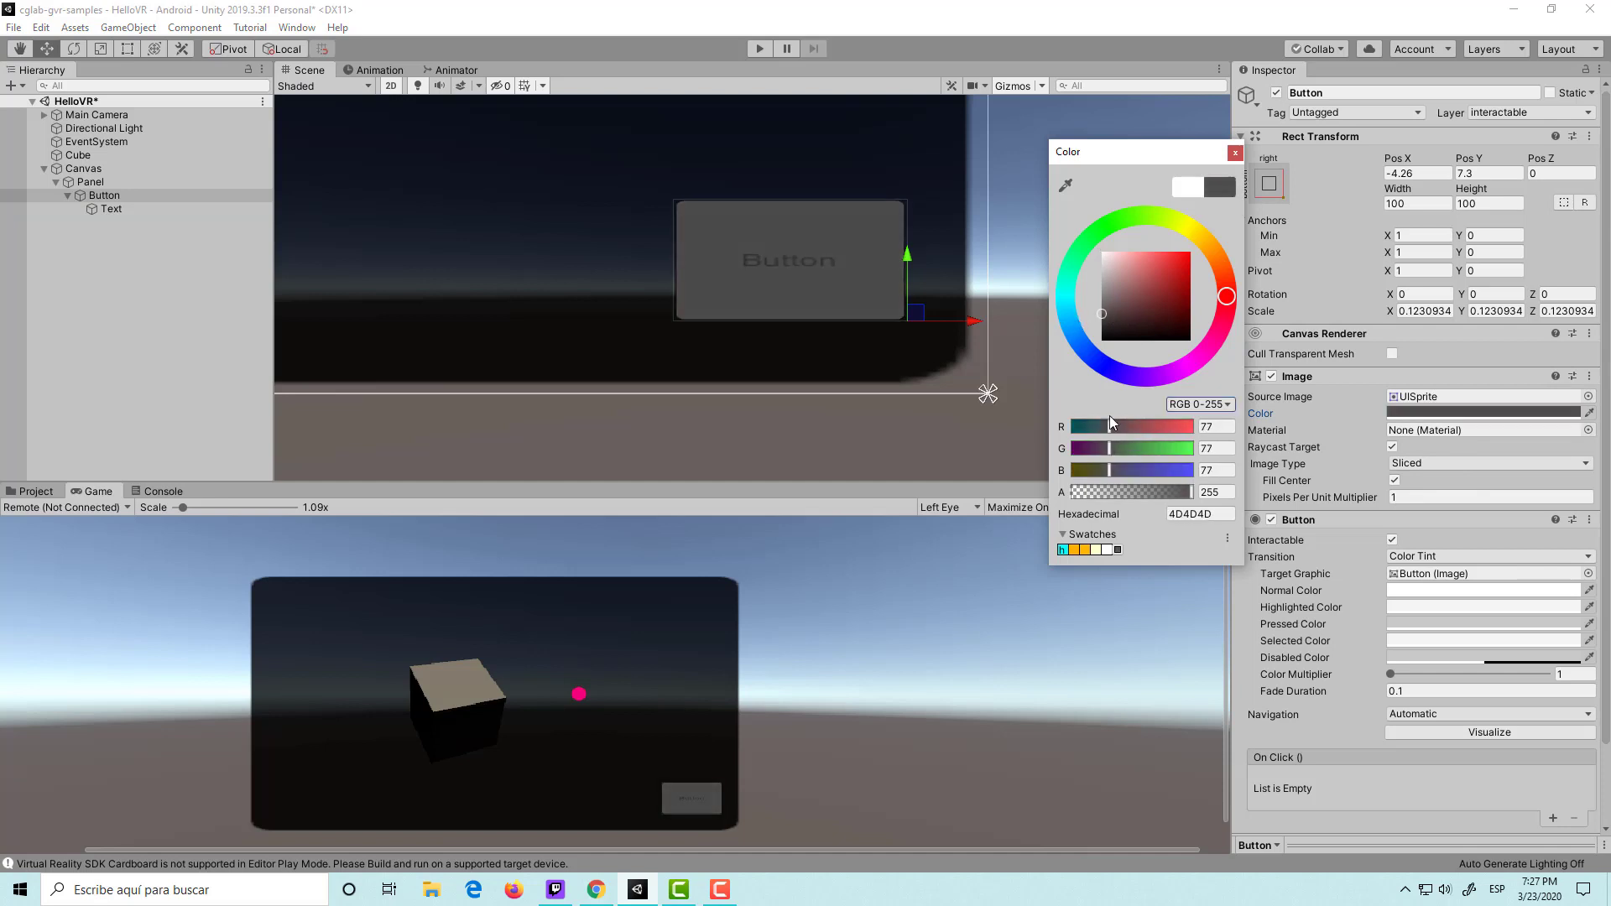
{"action": "left_click_drag", "start_coordinate": [1148, 496], "coordinate": [1102, 495]}
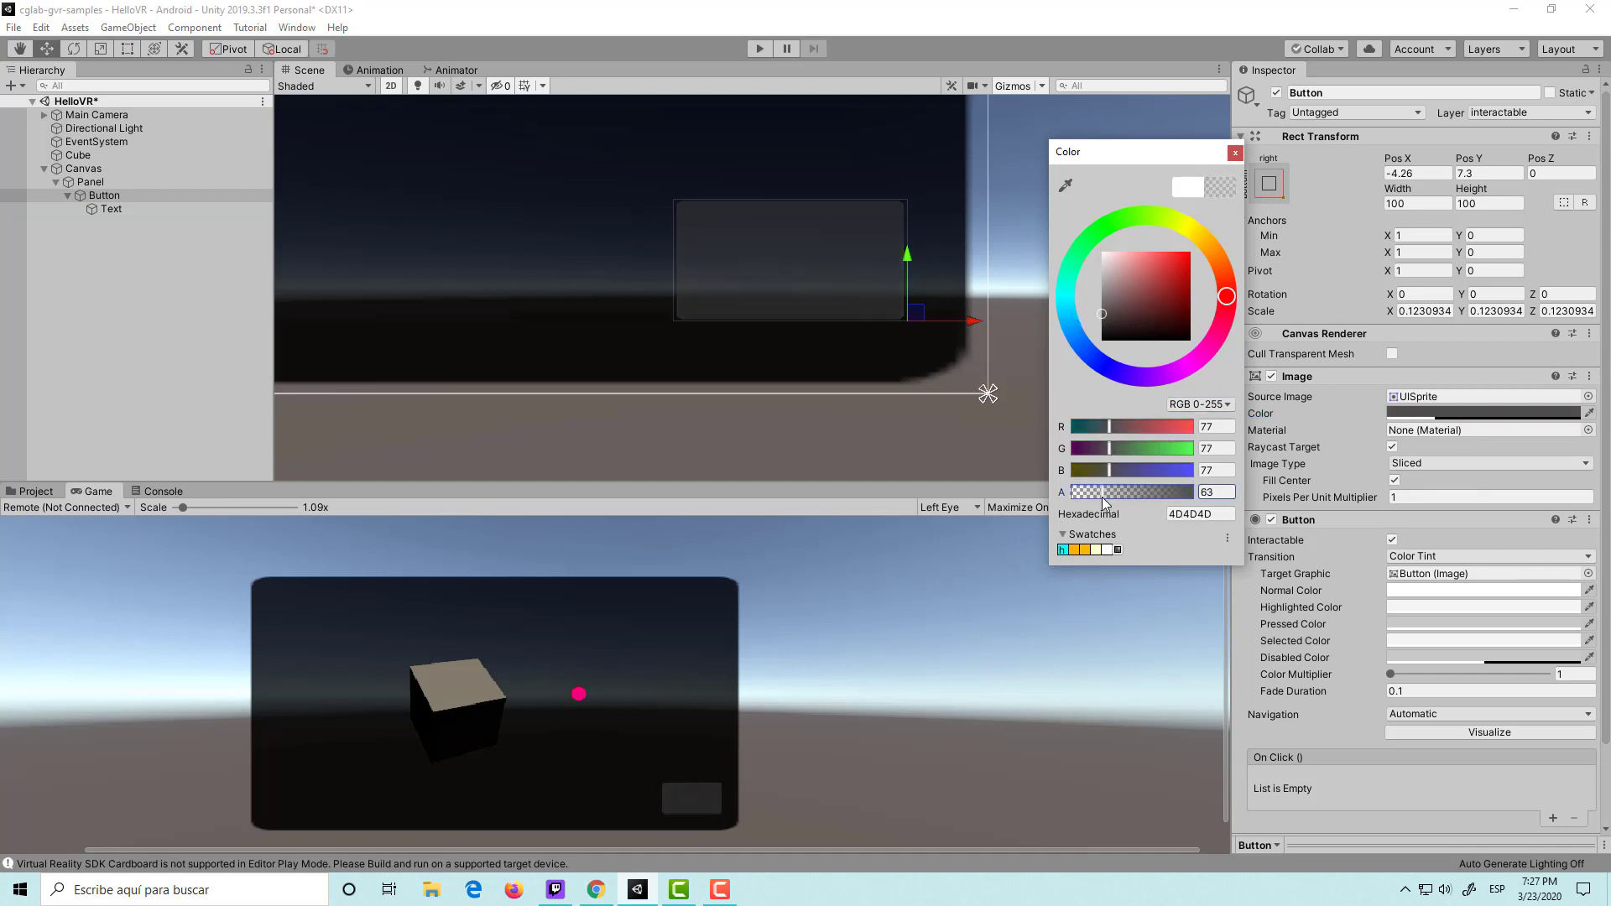
{"action": "left_click", "coordinate": [112, 210]}
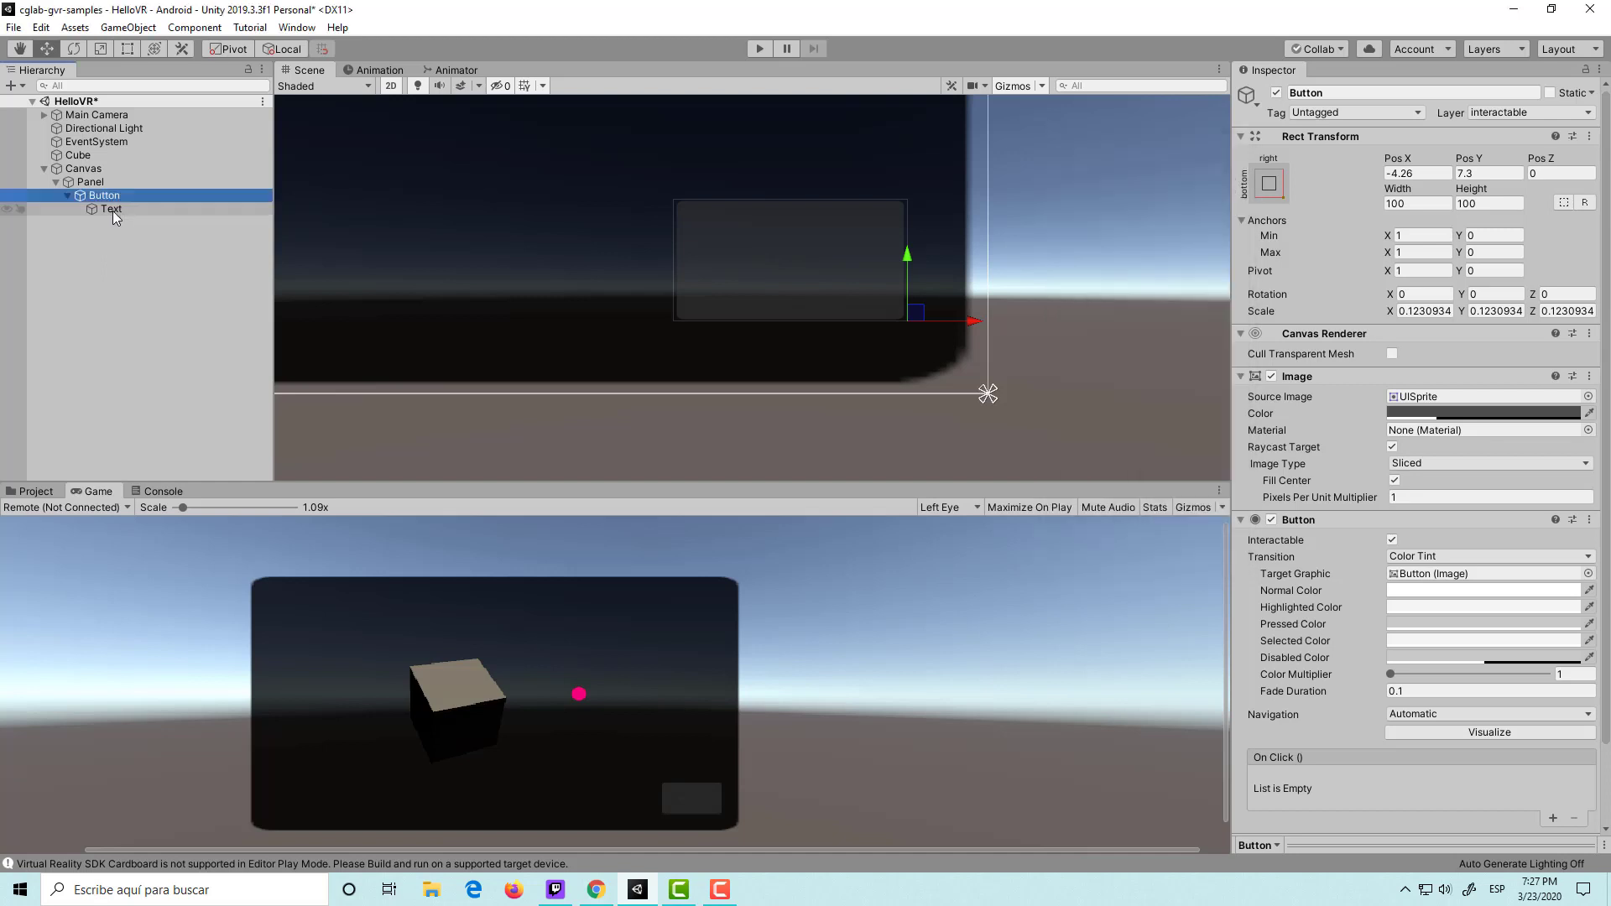
Set the Button's label text colour to white.
{"action": "left_click", "coordinate": [151, 209]}
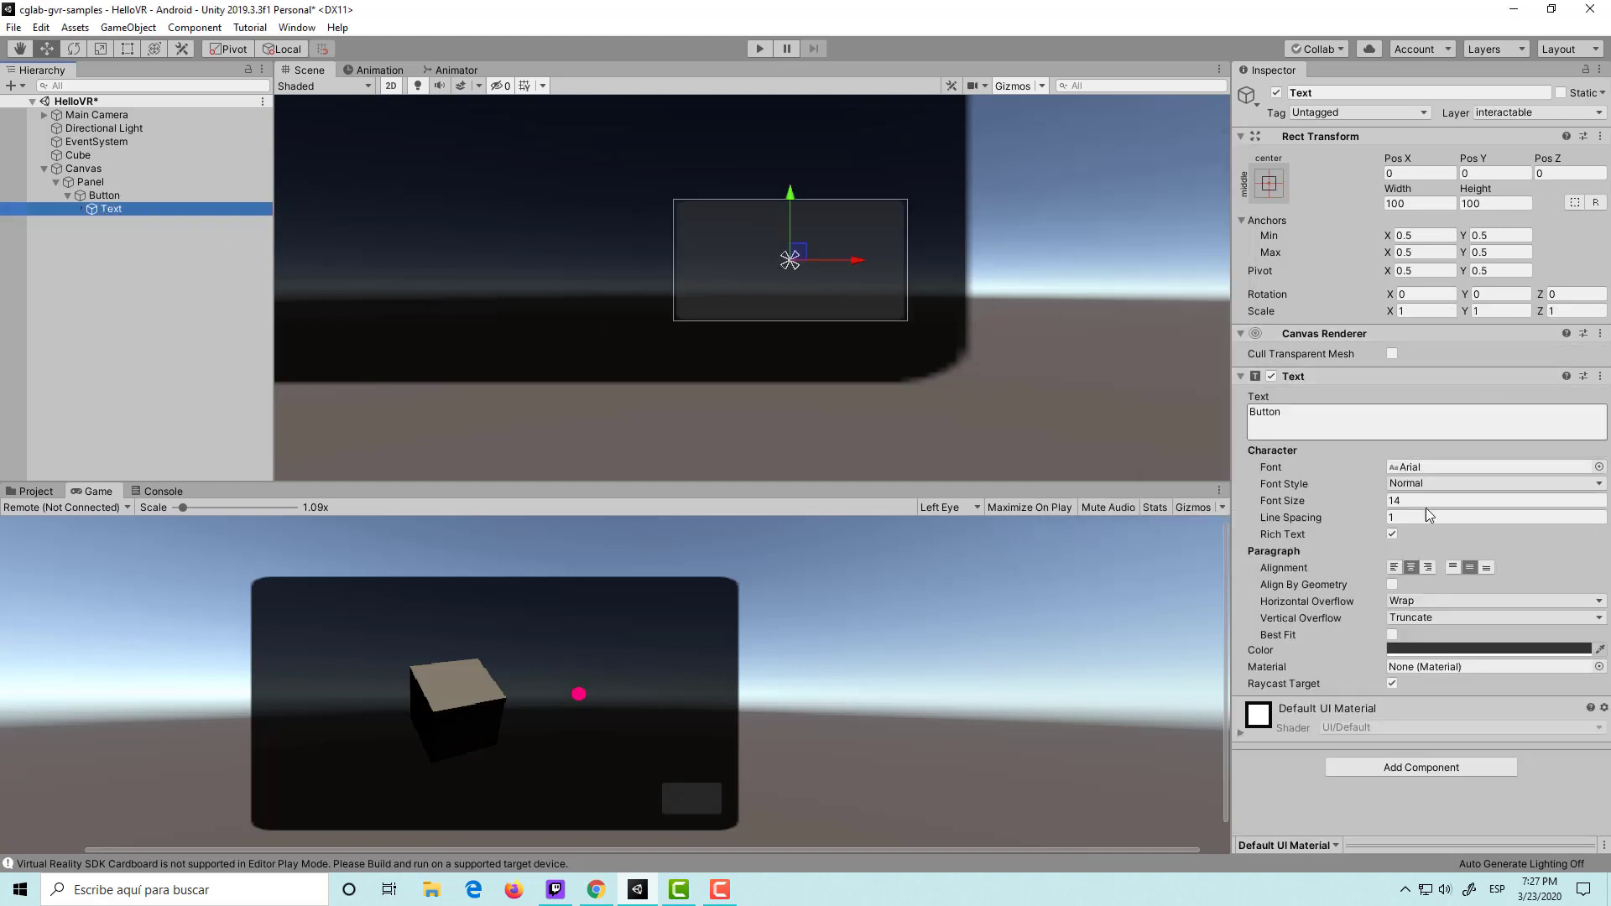
{"action": "left_click", "coordinate": [1489, 649]}
{"action": "left_click_drag", "start_coordinate": [1102, 323], "coordinate": [1047, 225]}
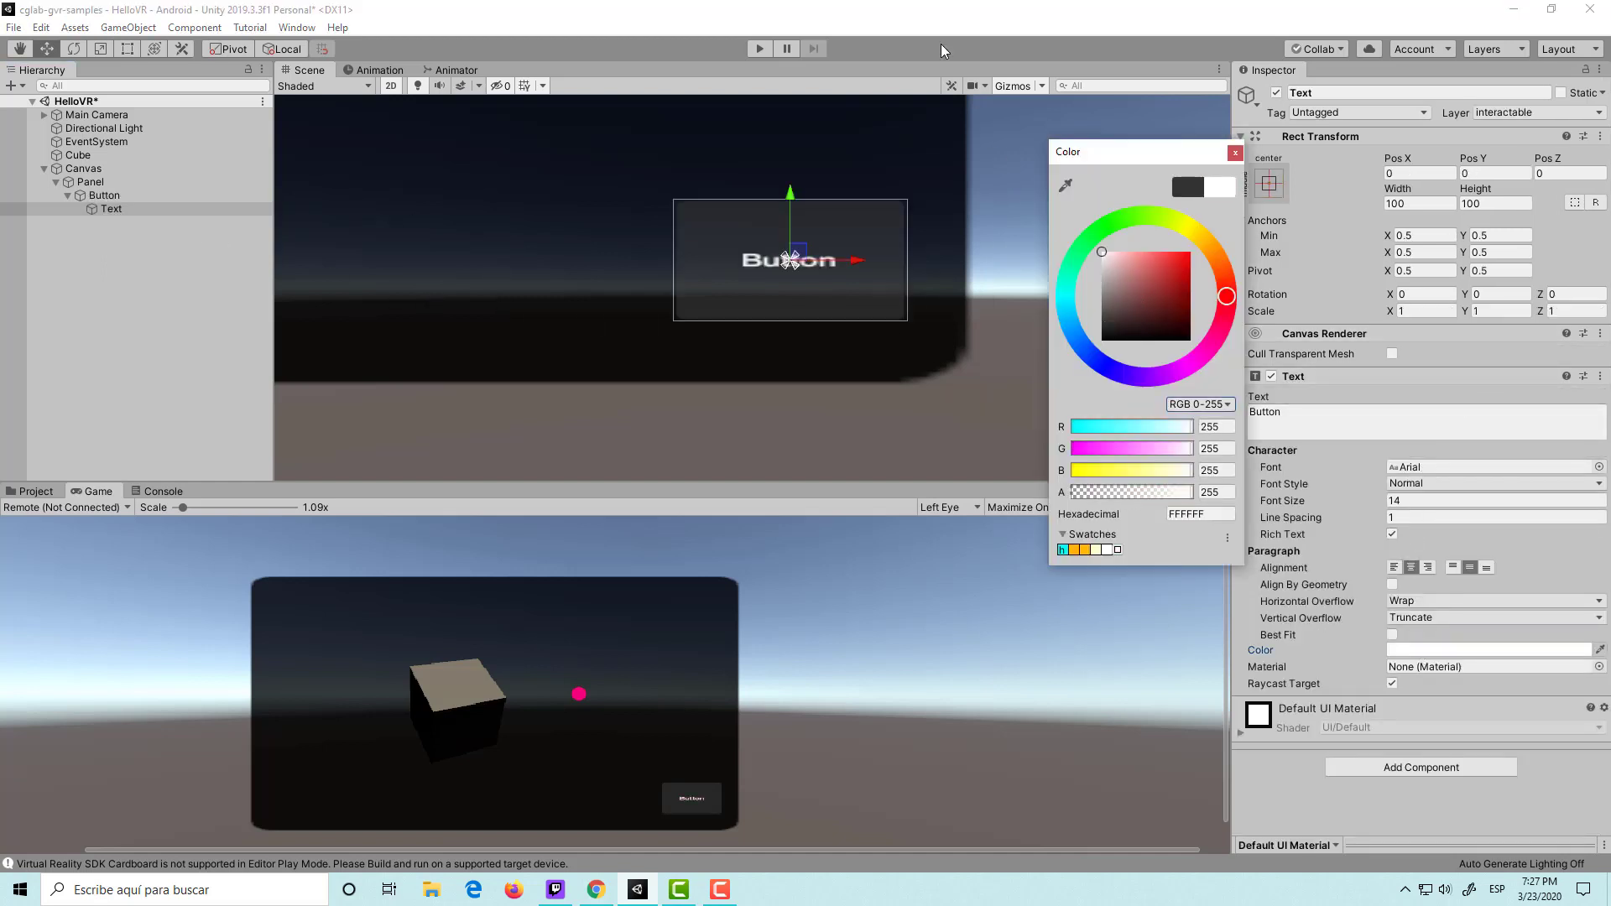
{"action": "left_click", "coordinate": [1235, 153]}
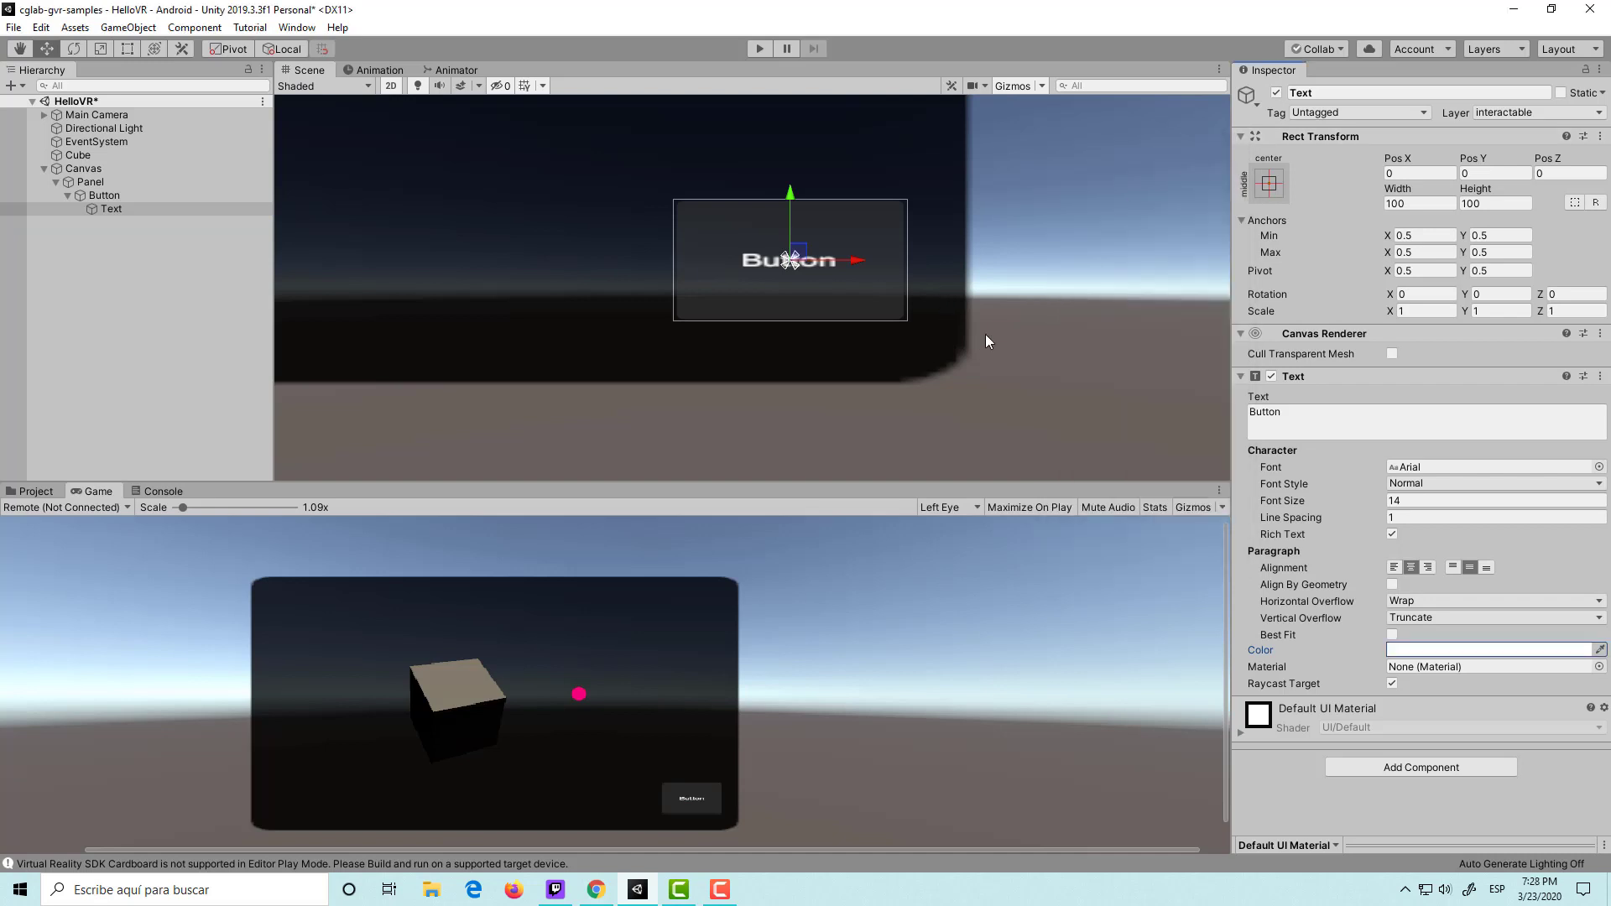
{"action": "left_click", "coordinate": [1028, 304]}
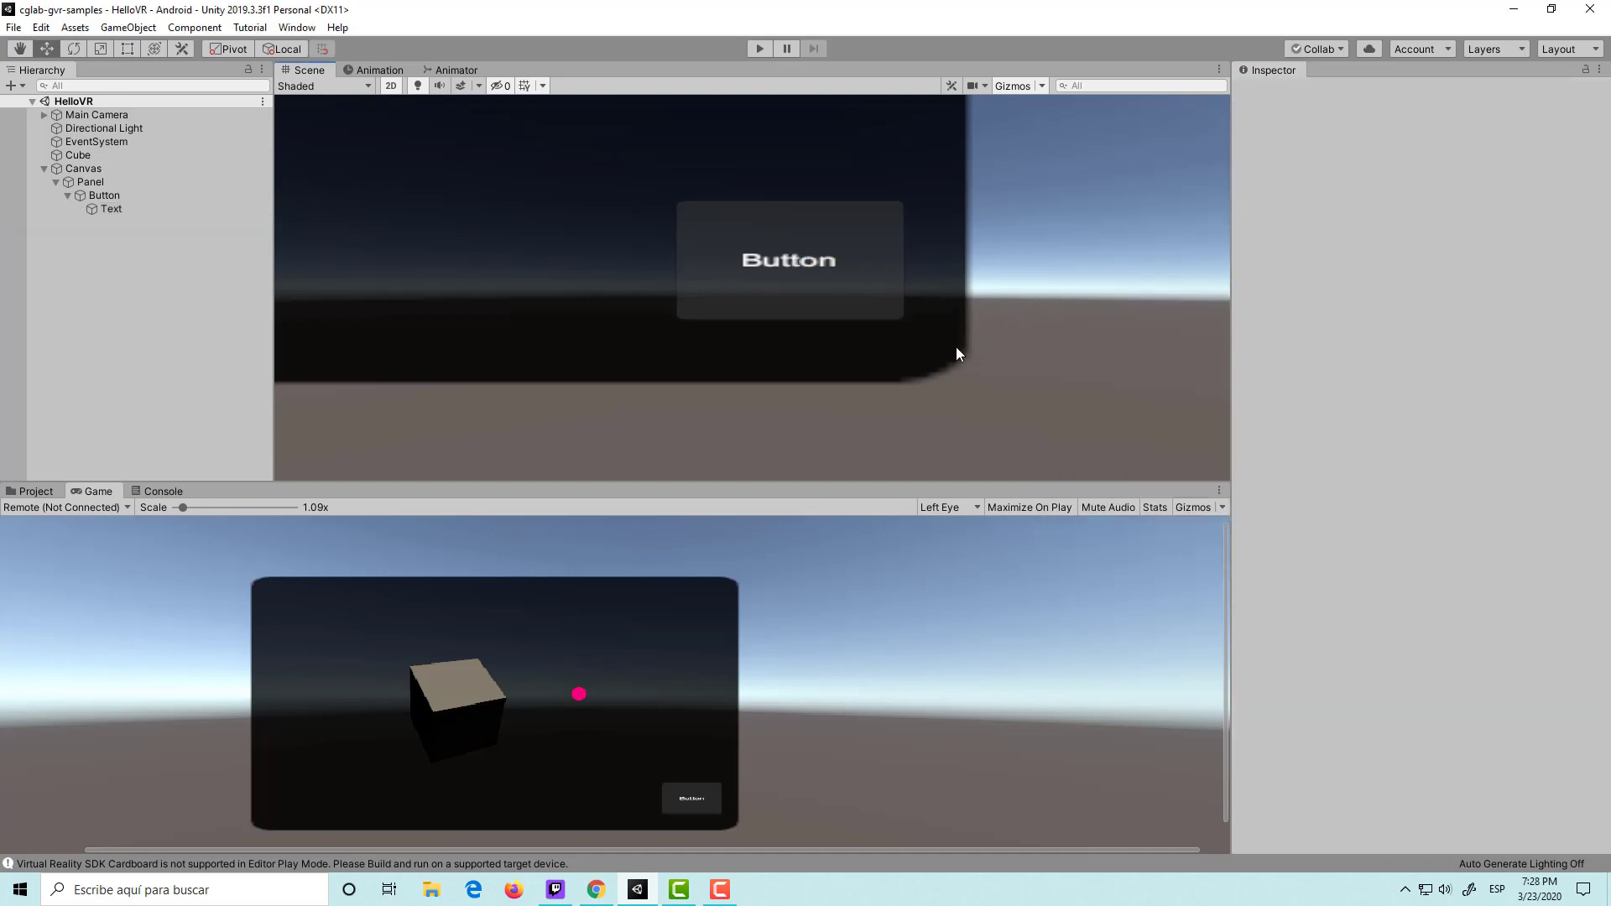
{"action": "left_click", "coordinate": [96, 195]}
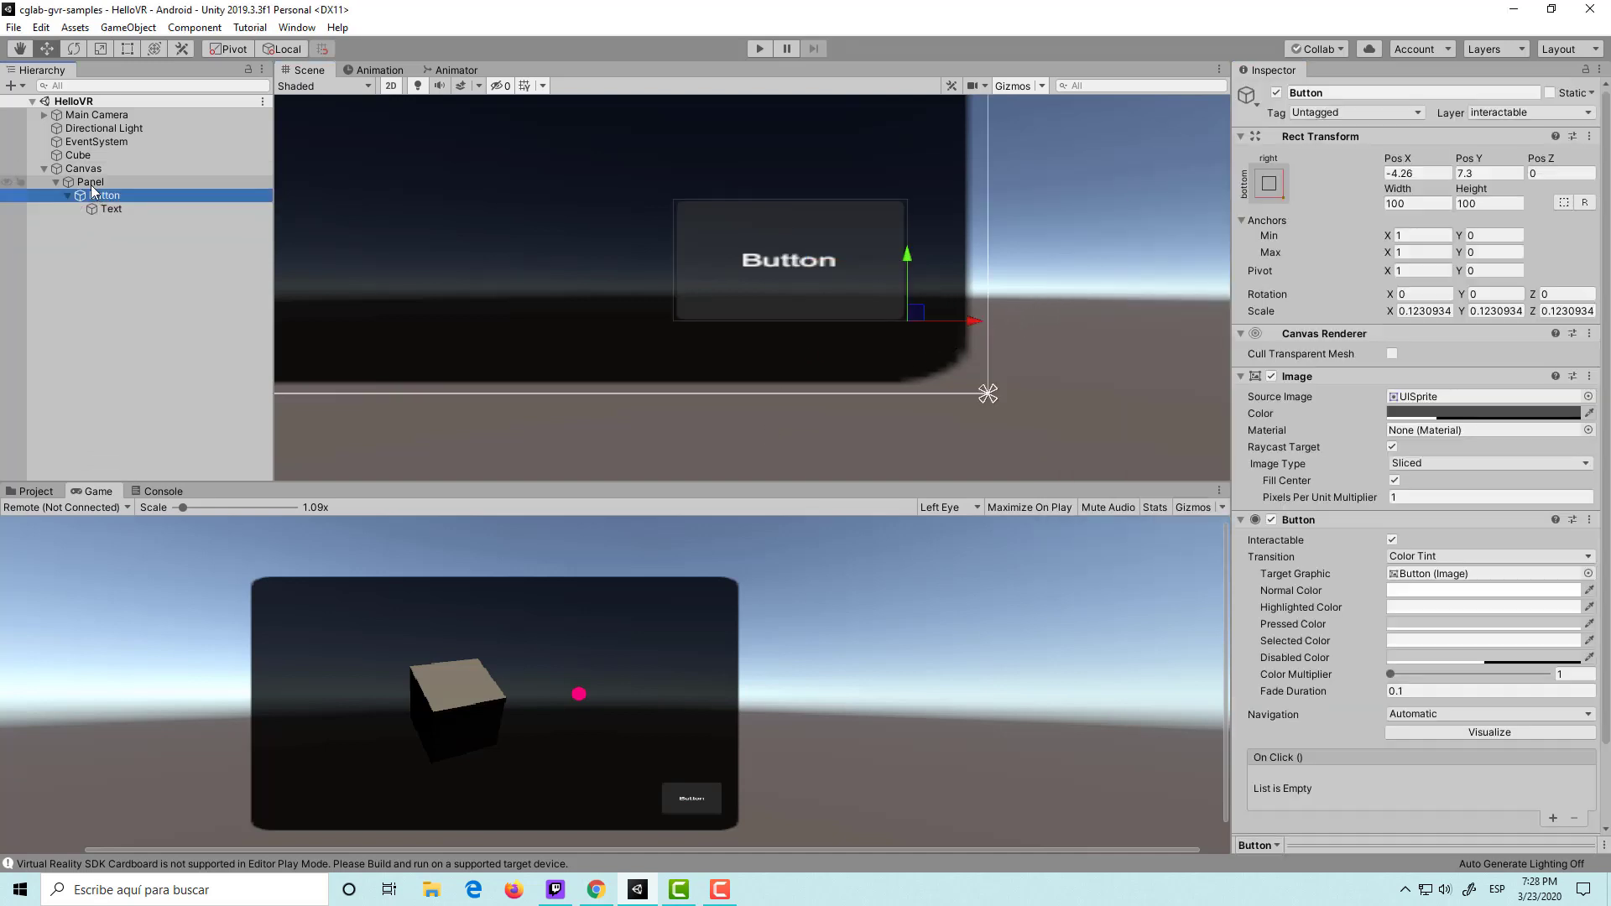
{"action": "left_click", "coordinate": [89, 184]}
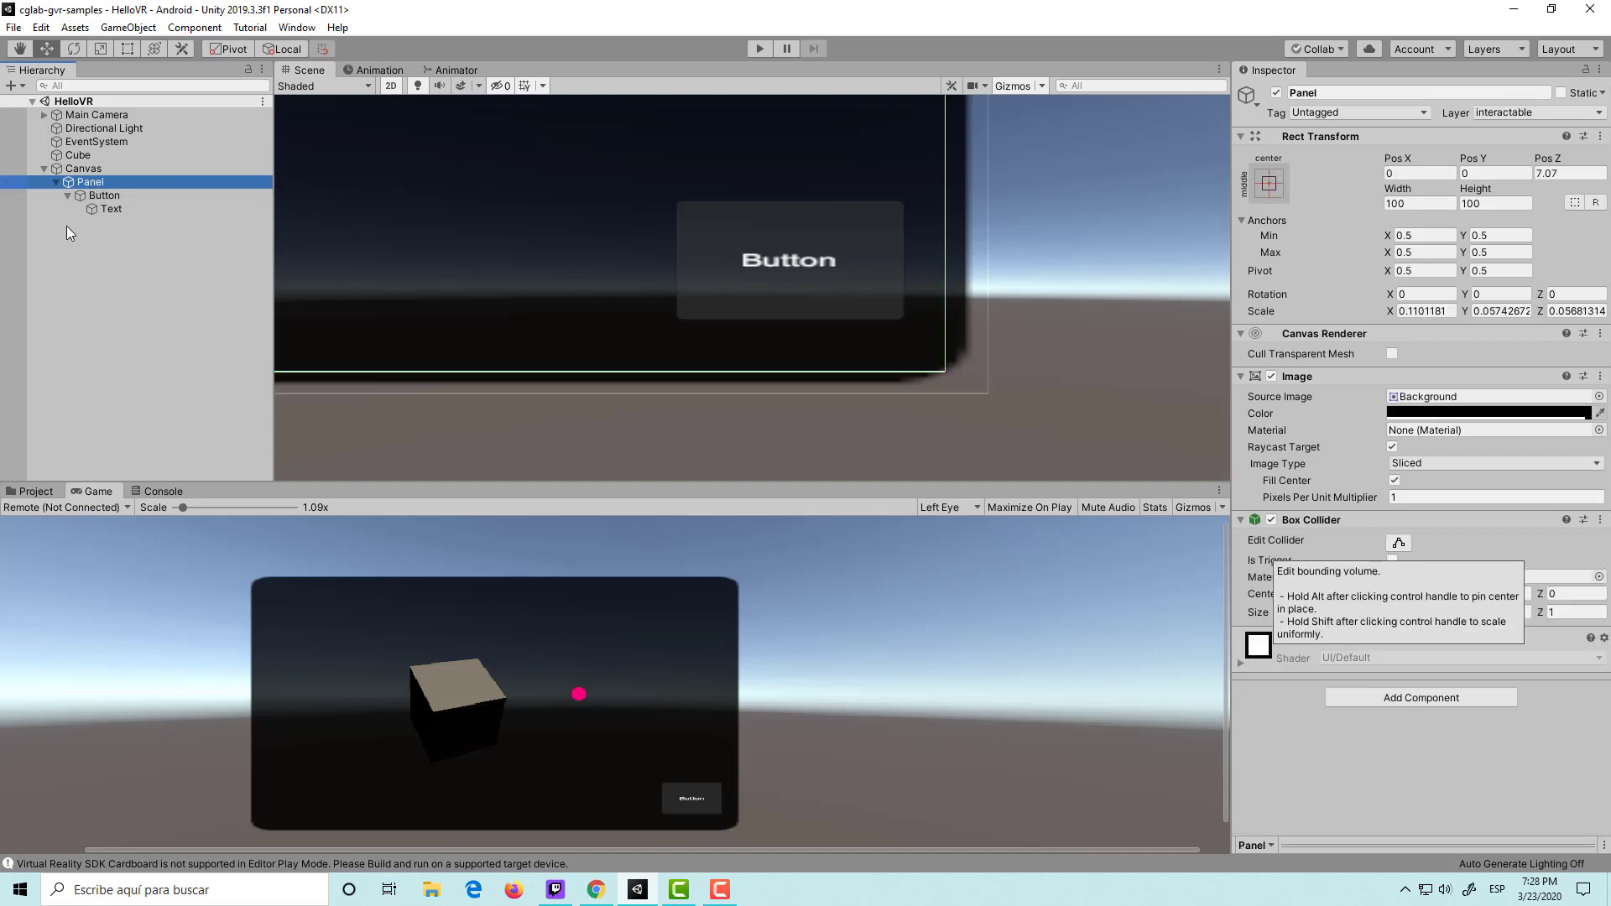
{"action": "left_click", "coordinate": [115, 208]}
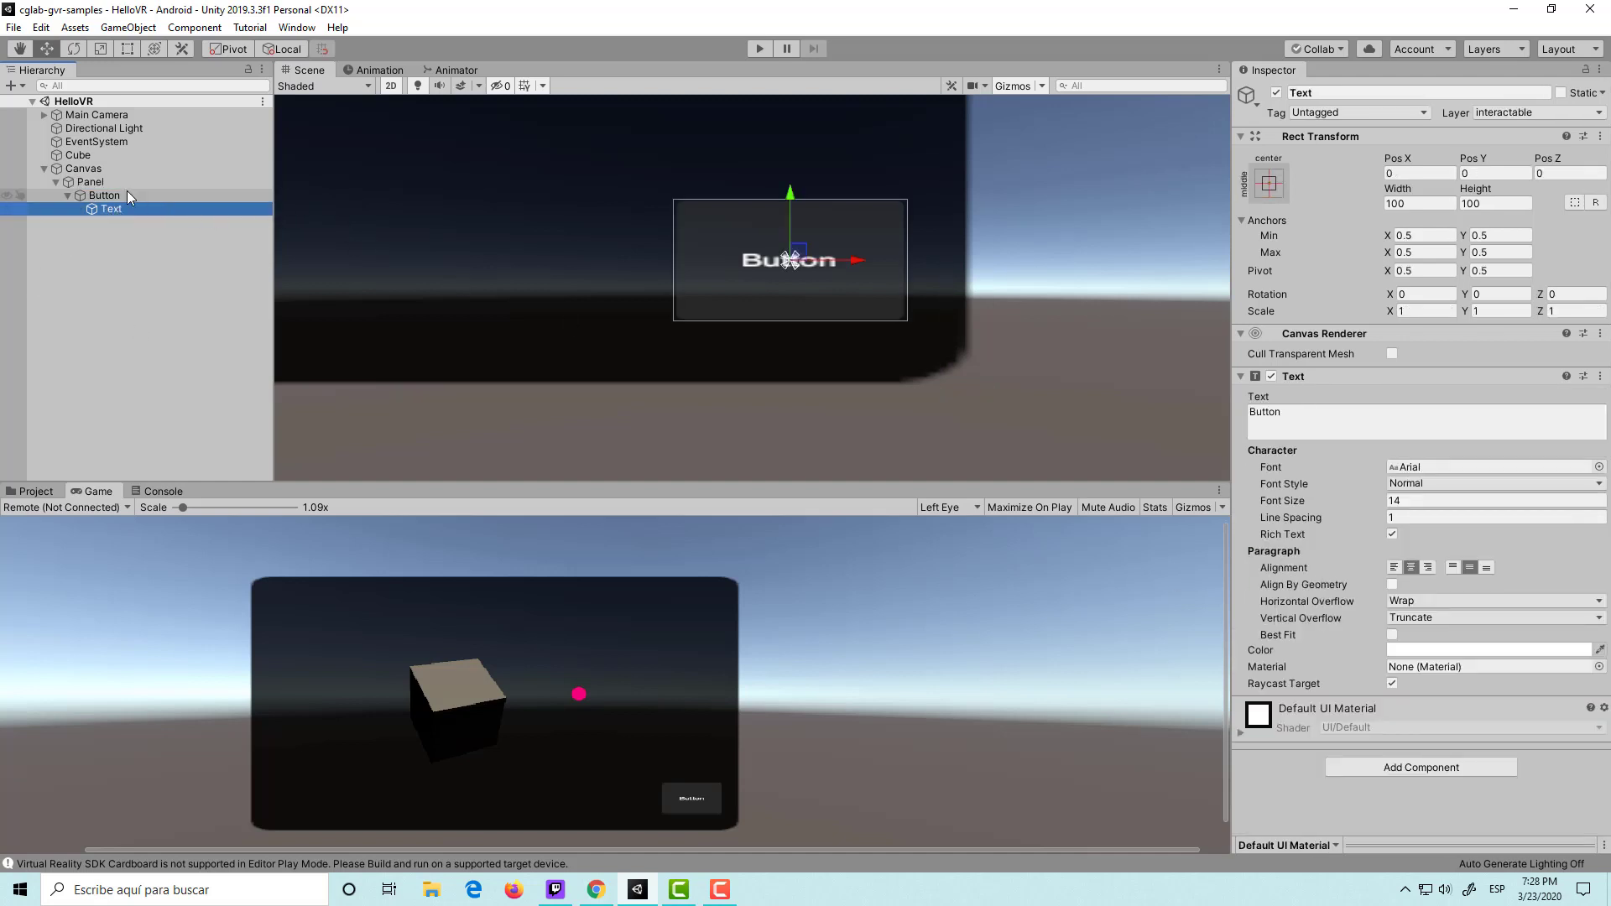
{"action": "scroll", "coordinate": [864, 368], "scroll_direction": "down", "scroll_amount": 2}
{"action": "scroll", "coordinate": [862, 361], "scroll_direction": "down", "scroll_amount": 1}
{"action": "scroll", "coordinate": [867, 344], "scroll_direction": "up", "scroll_amount": 2}
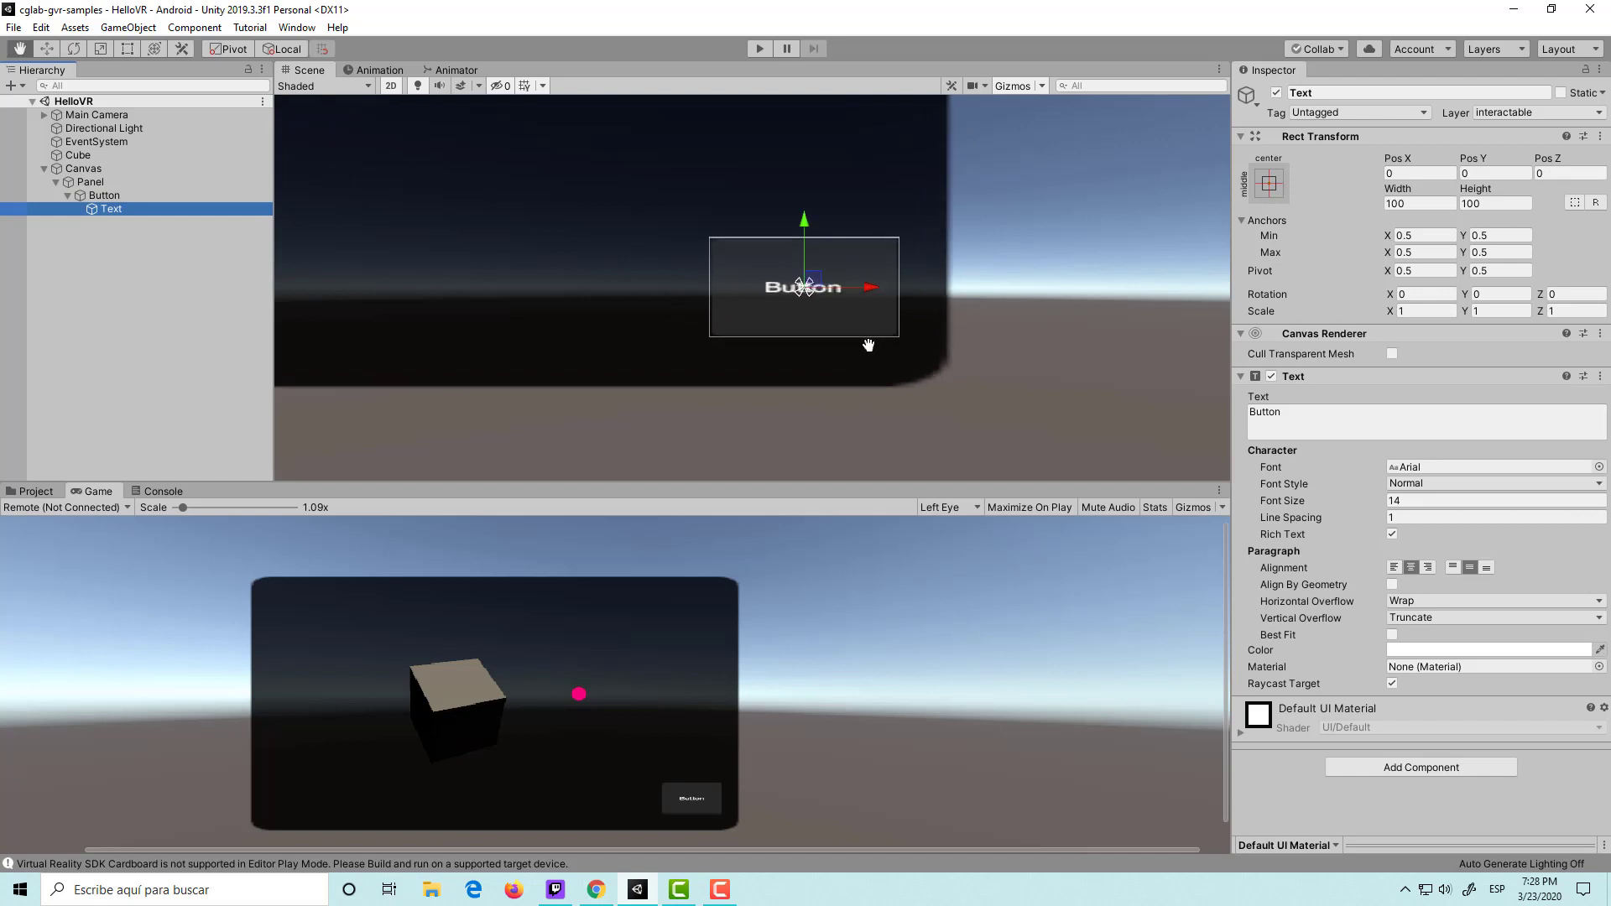
{"action": "scroll", "coordinate": [741, 386], "scroll_direction": "up", "scroll_amount": 1}
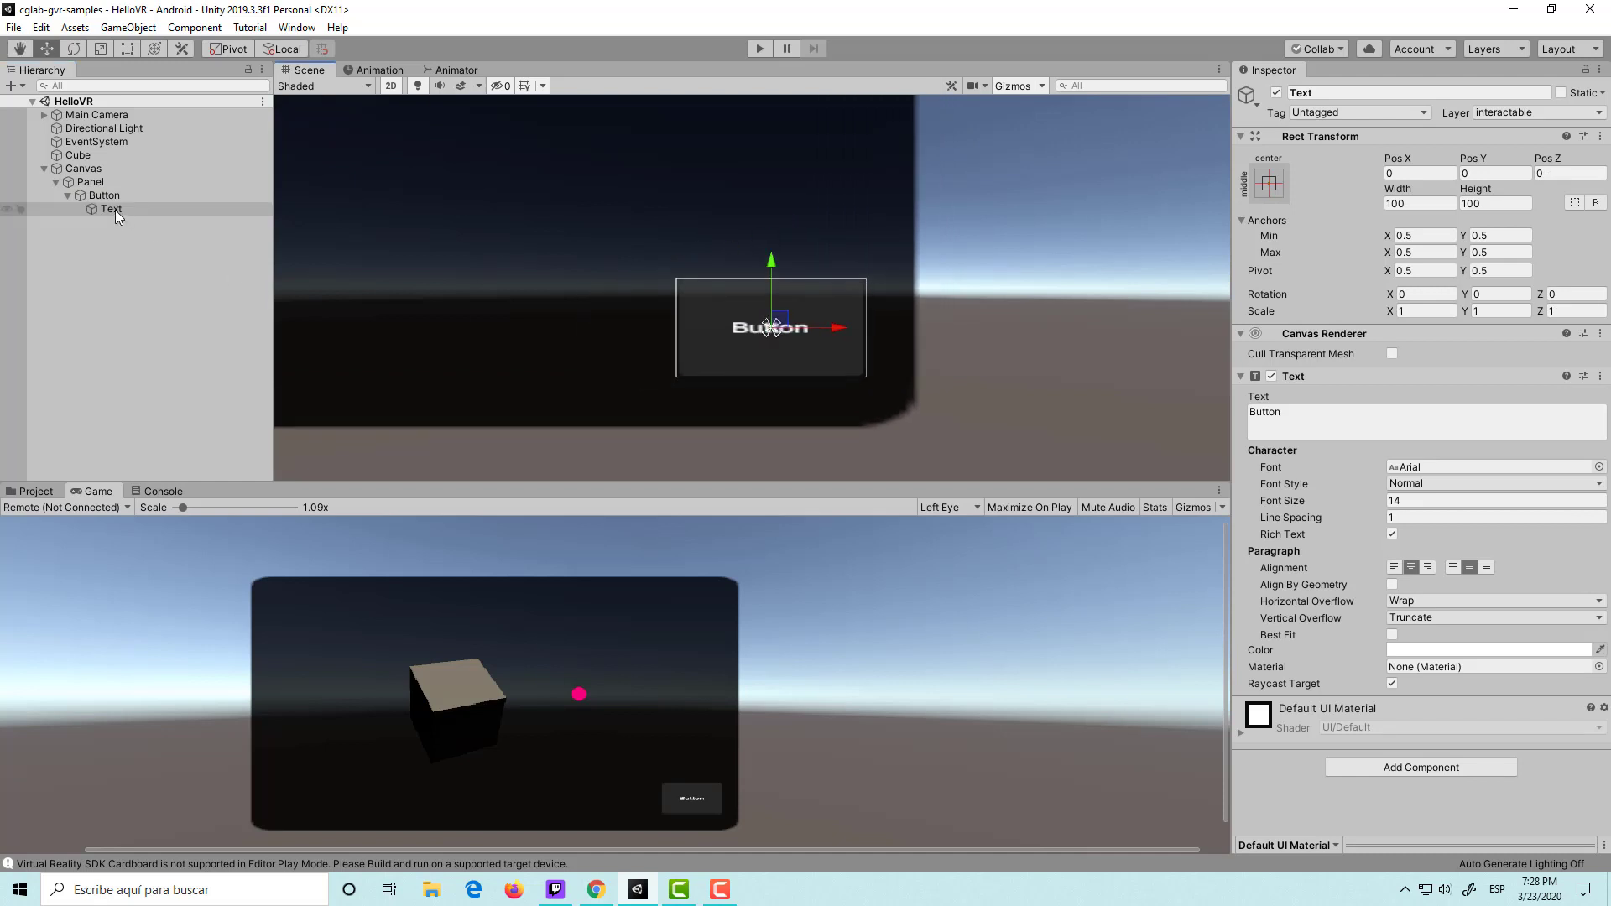
{"action": "middle_click_drag", "start_coordinate": [906, 407], "coordinate": [889, 398]}
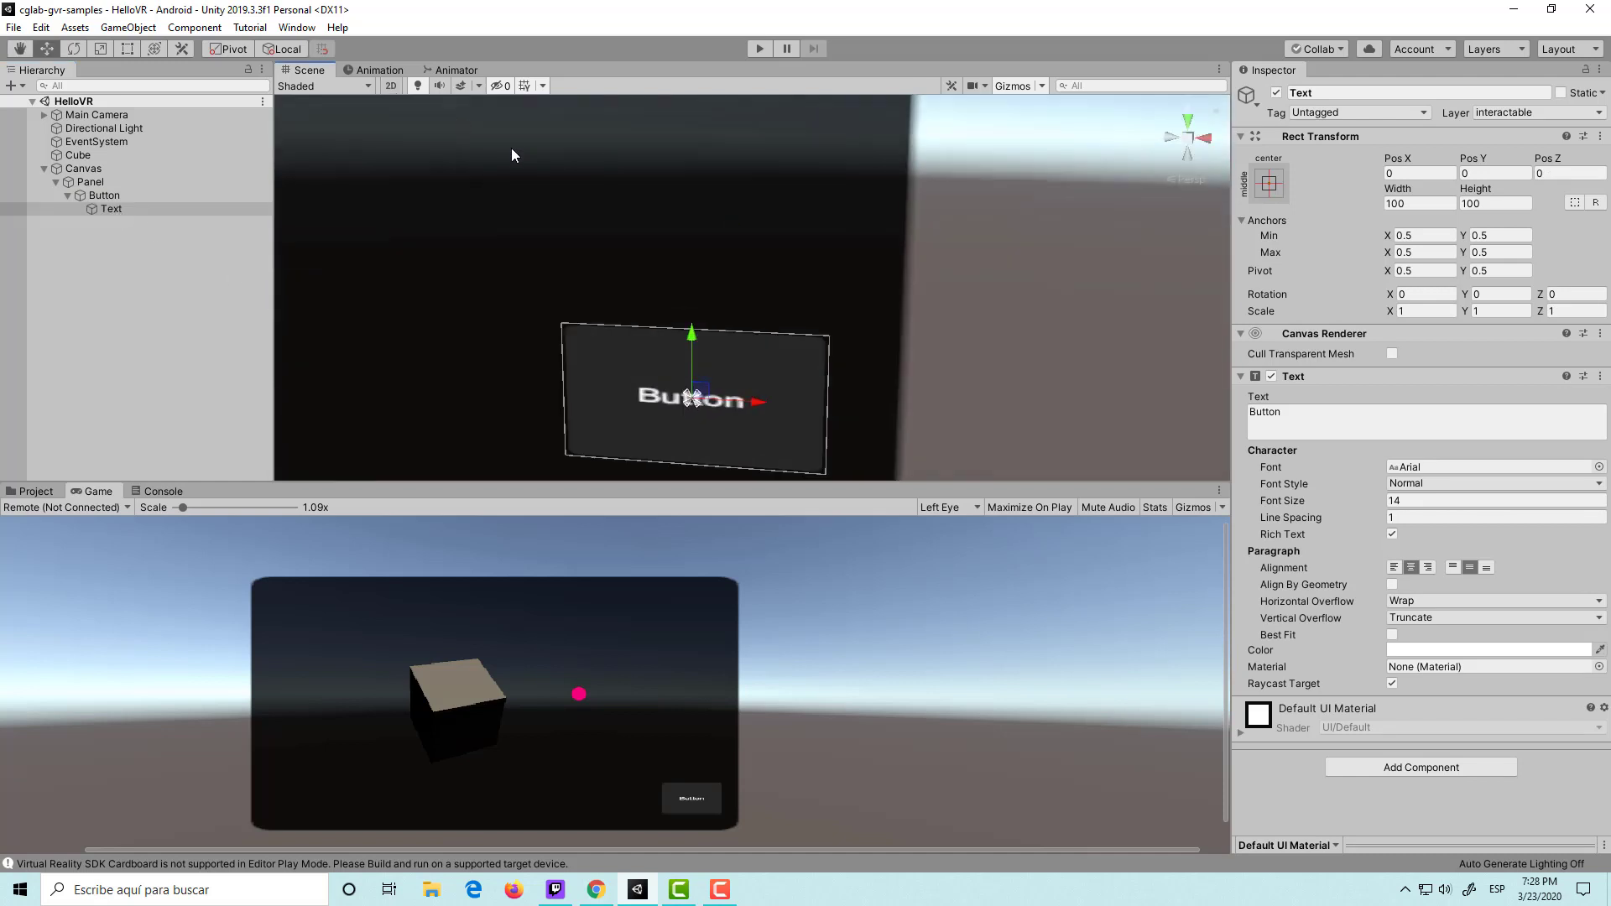
{"action": "mouse_move", "coordinate": [514, 154]}
{"action": "left_mouse_down", "text": "alt"}
{"action": "mouse_move", "coordinate": [697, 283]}
{"action": "mouse_move", "coordinate": [655, 270]}
{"action": "left_mouse_up", "text": "alt"}
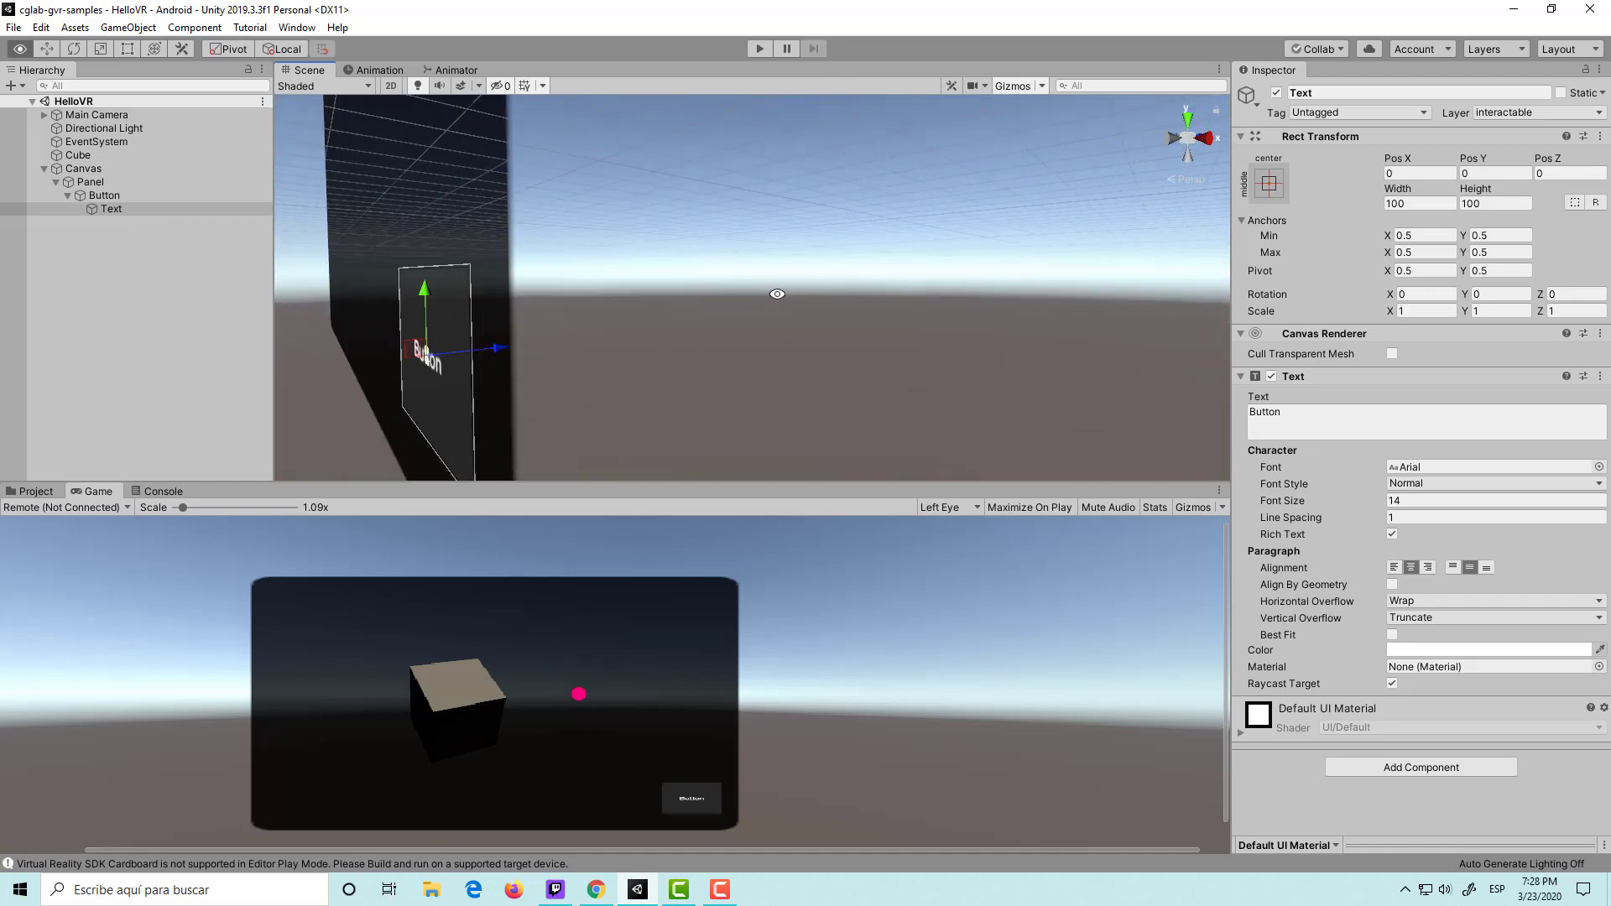
{"action": "double_click", "coordinate": [136, 196]}
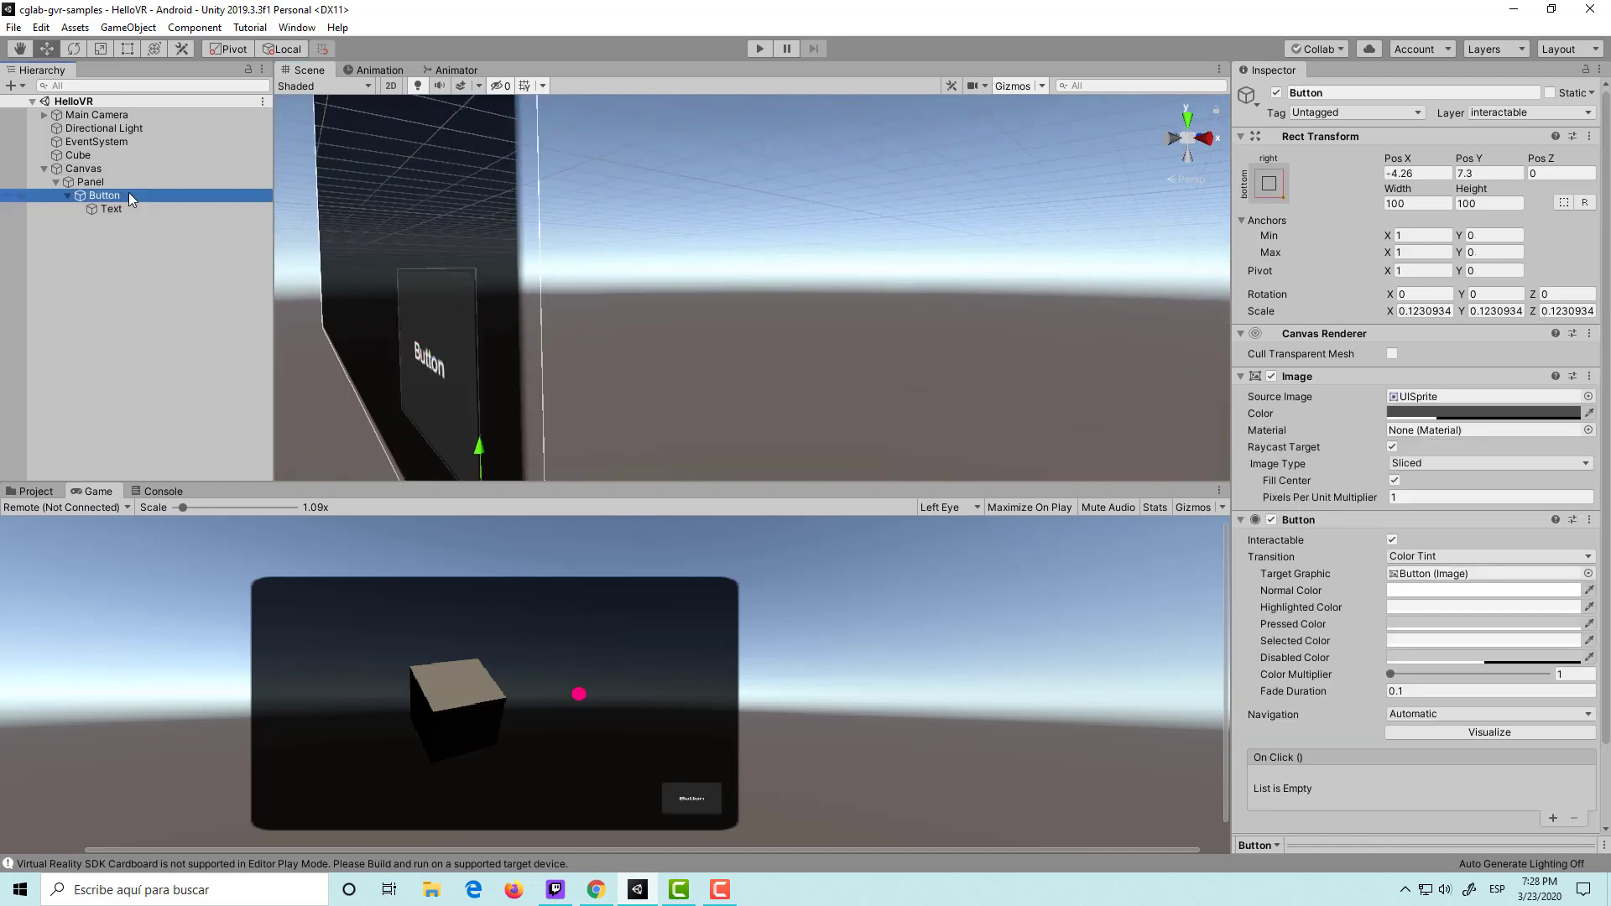
{"action": "left_click", "coordinate": [126, 182]}
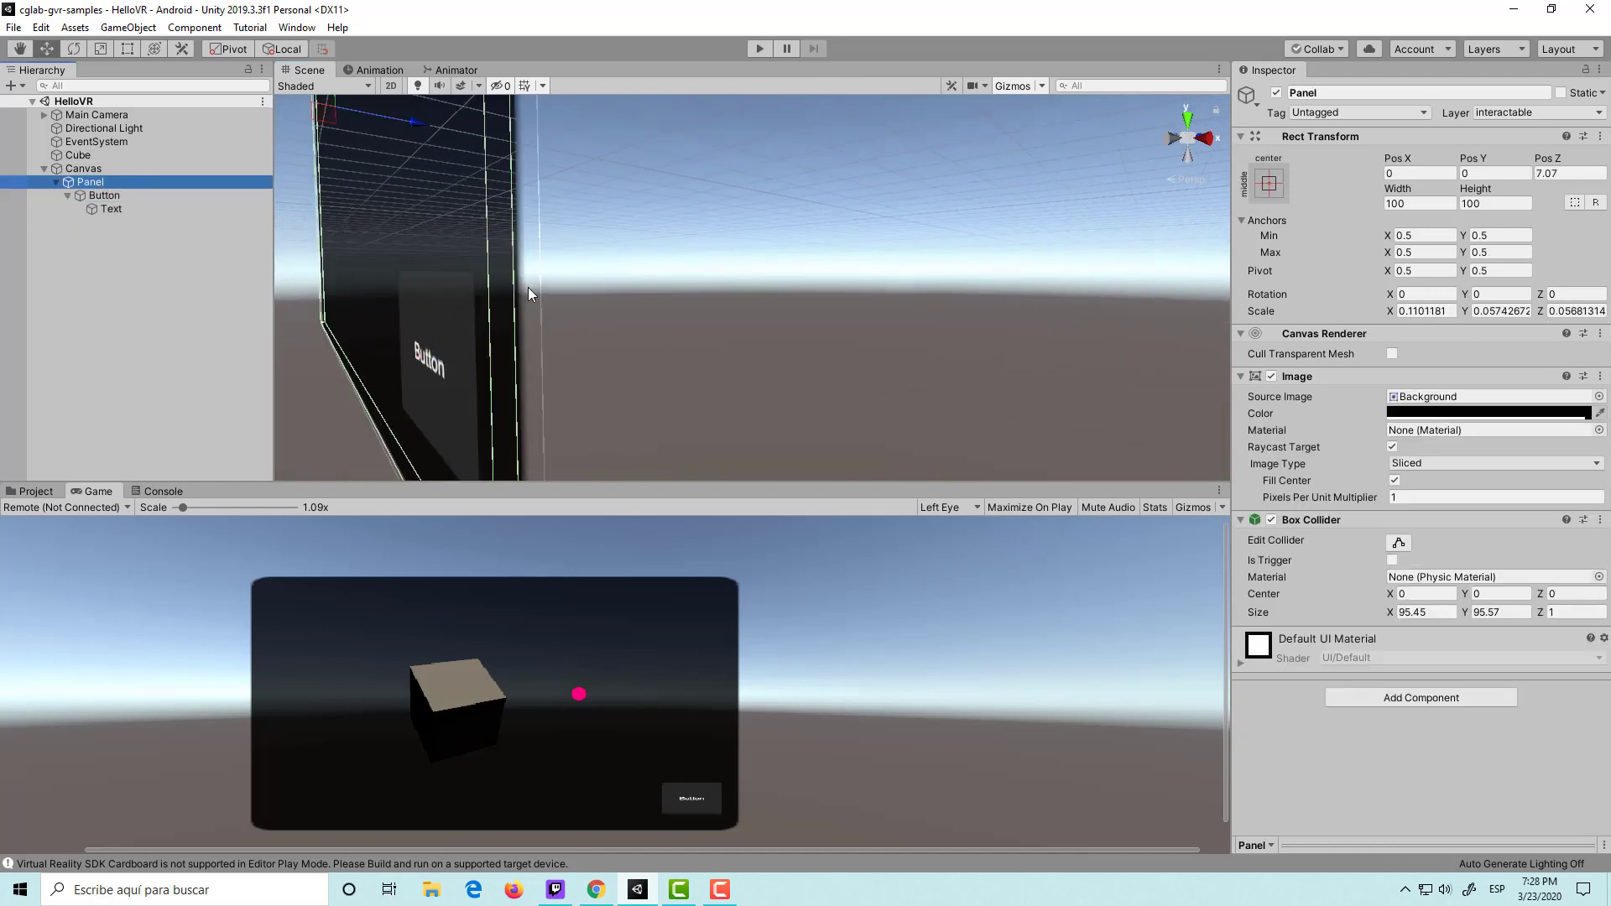
{"action": "mouse_move", "coordinate": [528, 288]}
{"action": "left_mouse_down", "text": "alt"}
{"action": "mouse_move", "coordinate": [486, 309]}
{"action": "mouse_move", "coordinate": [514, 313]}
{"action": "left_mouse_up", "text": "alt"}
Add a Box Collider to the Button and start editing its bounds.
{"action": "left_click", "coordinate": [128, 190]}
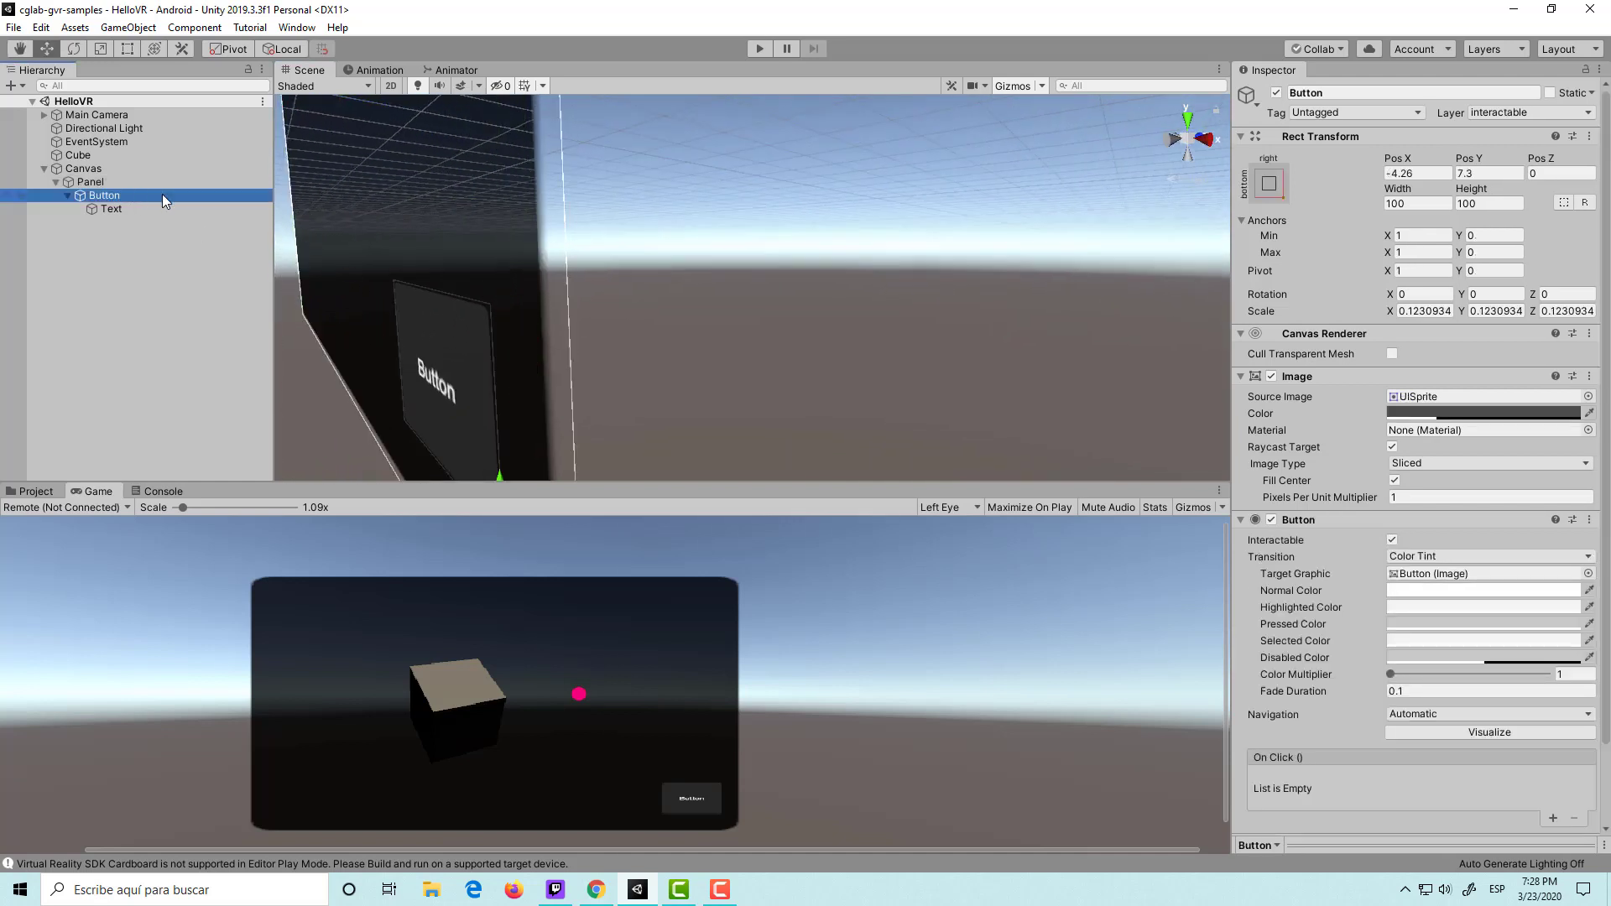
{"action": "scroll", "coordinate": [1408, 572], "scroll_direction": "down", "scroll_amount": 3}
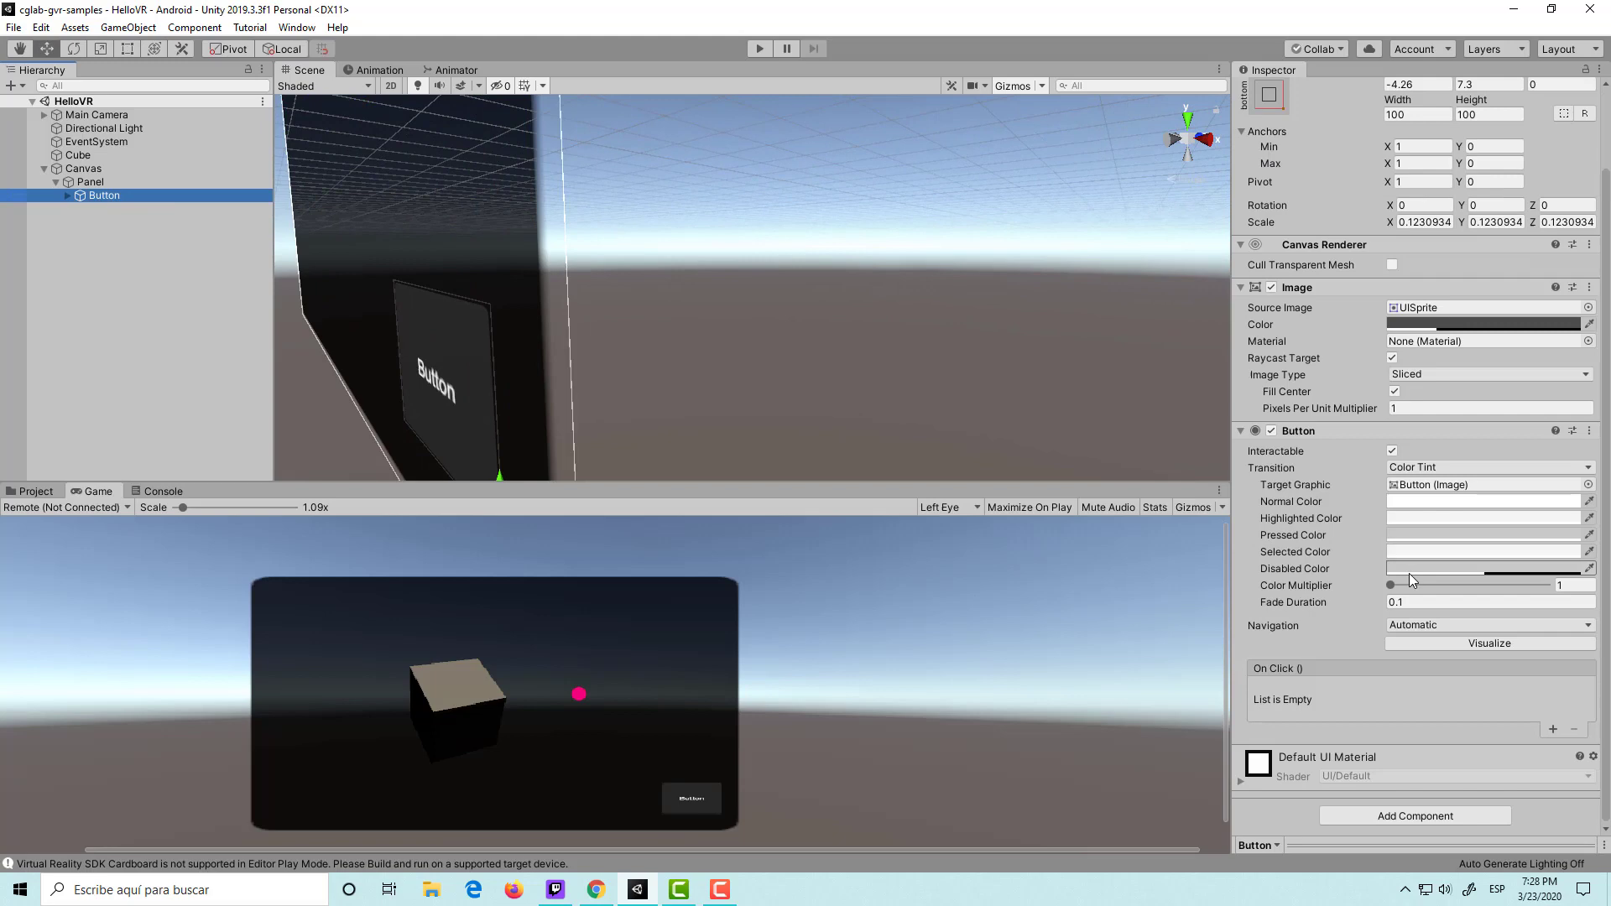
{"action": "left_click", "coordinate": [1391, 811]}
{"action": "key", "text": "Return"}
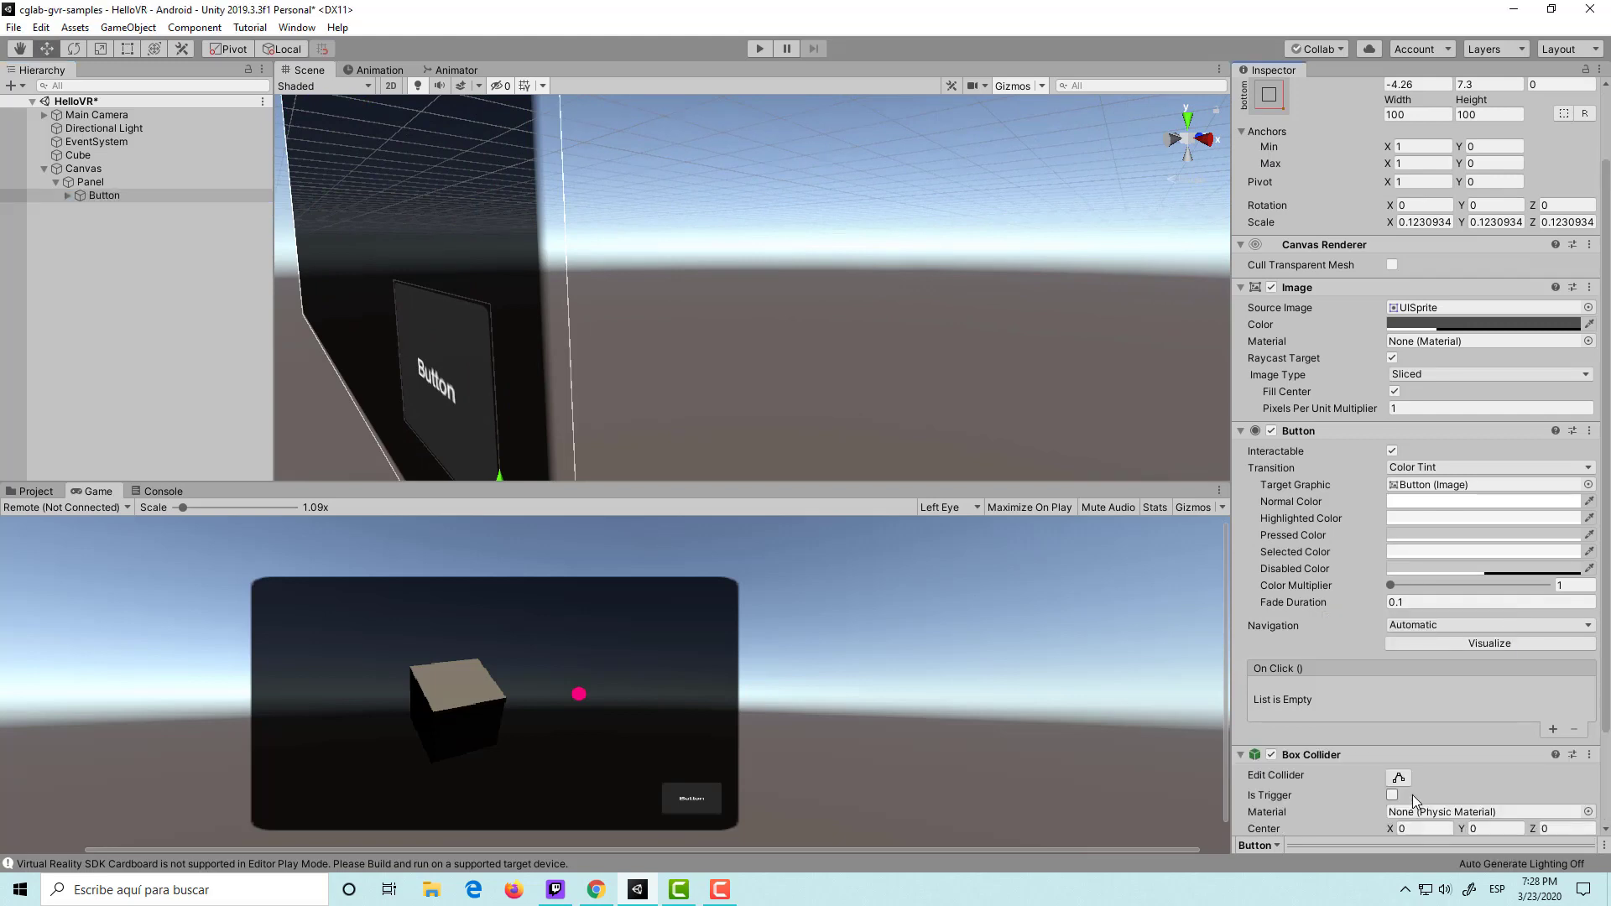
{"action": "scroll", "coordinate": [1383, 707], "scroll_direction": "down", "scroll_amount": 3}
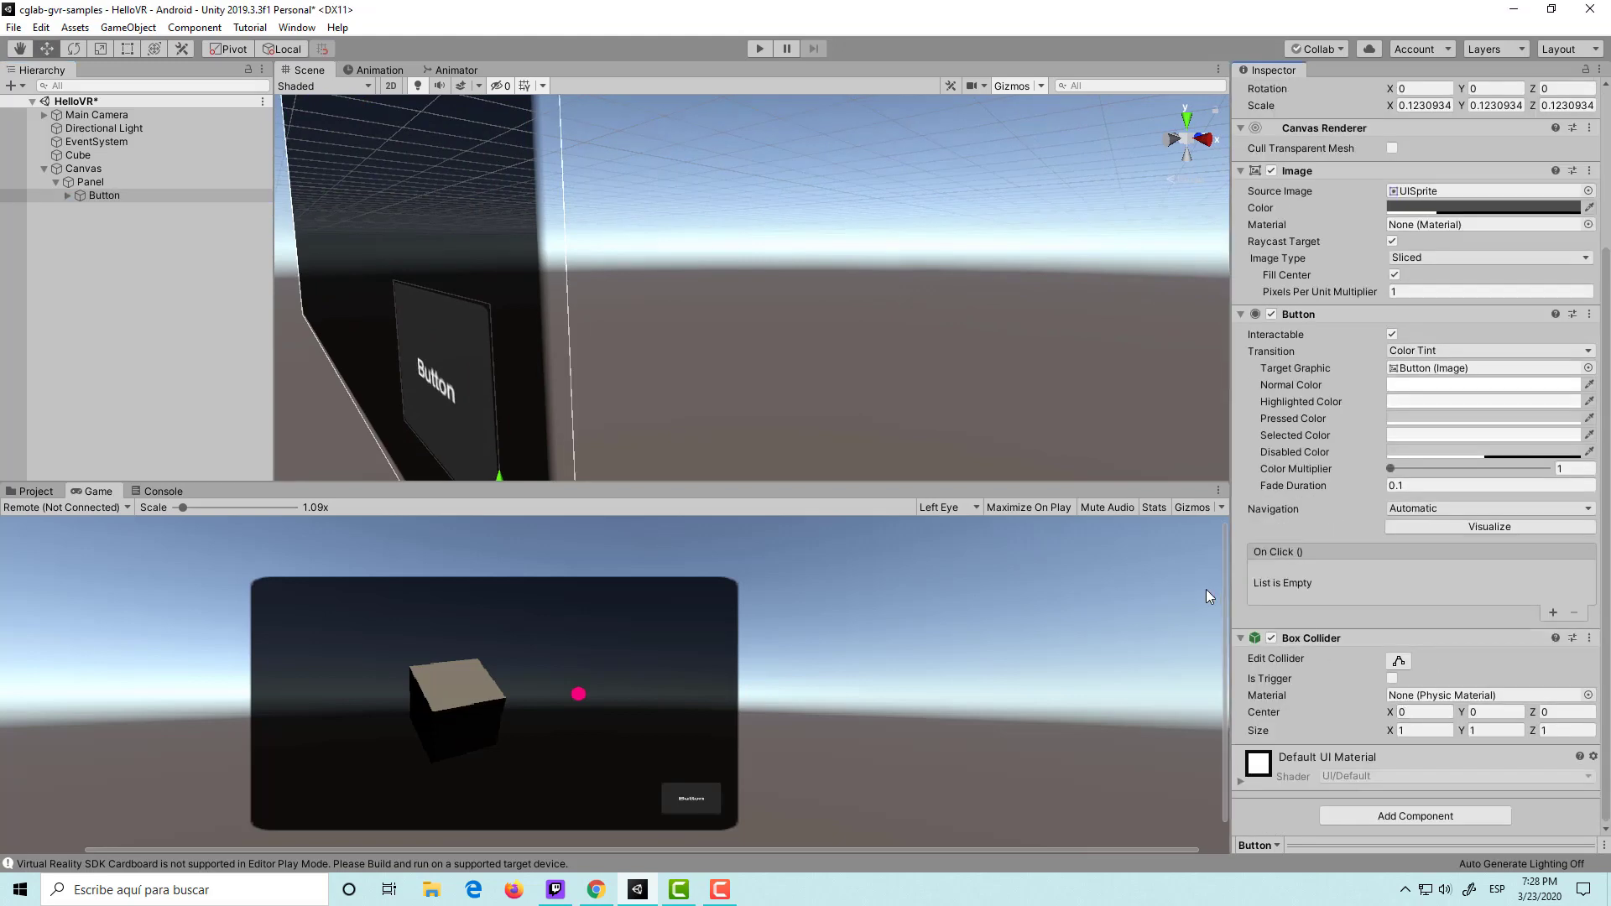
{"action": "left_click_drag", "start_coordinate": [1228, 588], "coordinate": [1165, 592]}
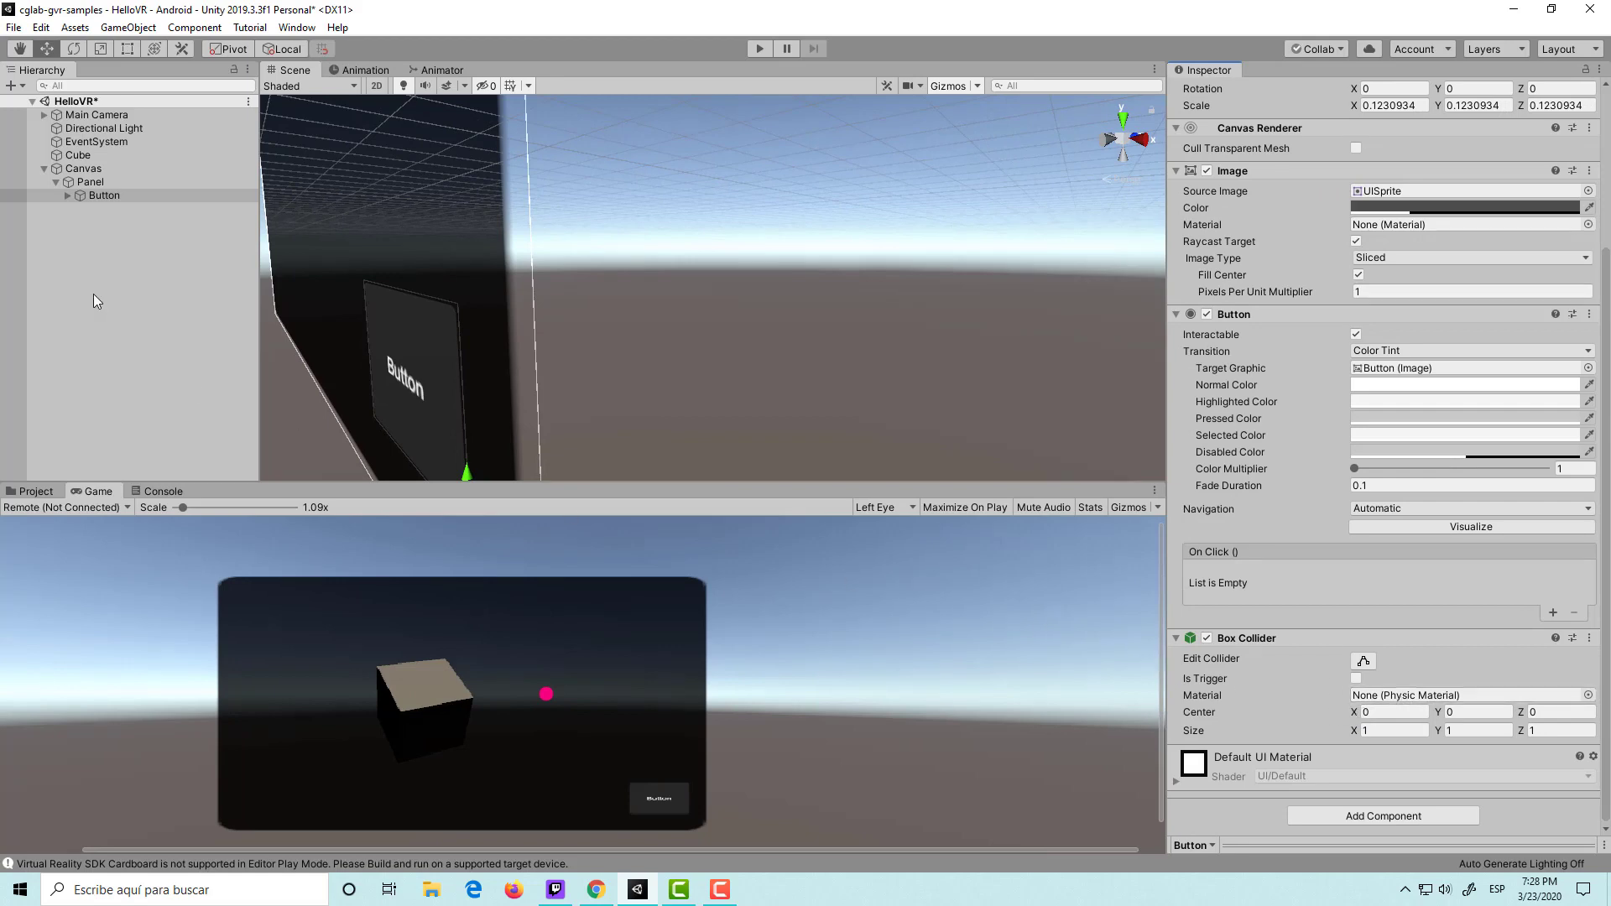
{"action": "left_click", "coordinate": [1364, 661]}
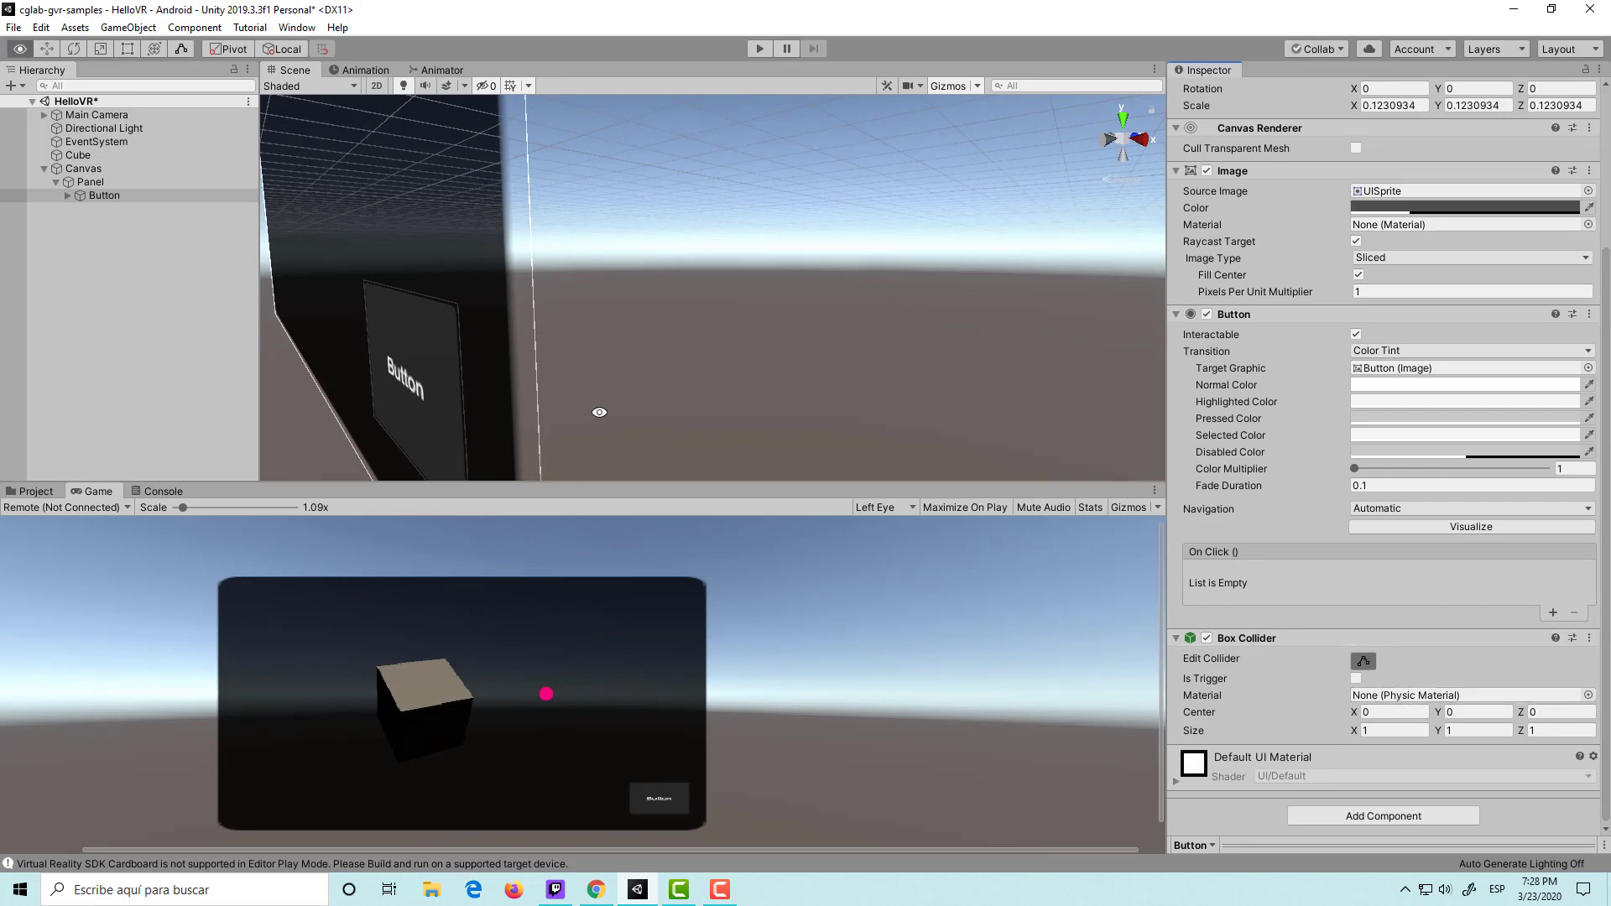
Roughly drag the collider's center and size so it sits over the button.
{"action": "left_click_drag", "start_coordinate": [597, 406], "coordinate": [848, 359], "text": "alt"}
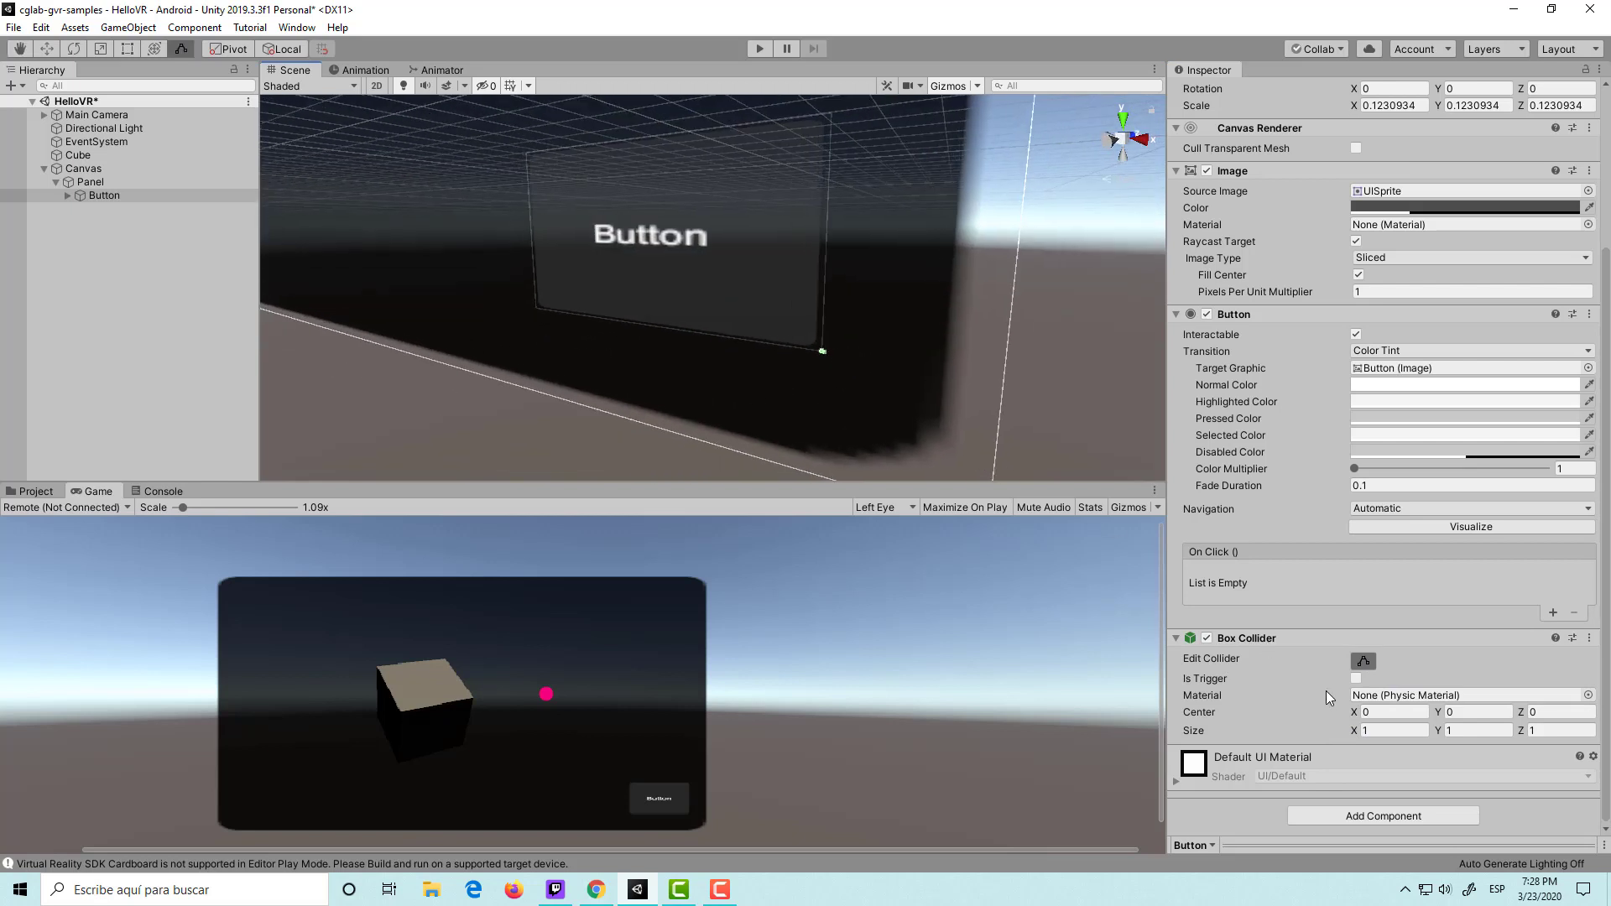
{"action": "left_click", "coordinate": [1380, 711]}
{"action": "type", "text": "-1.71"}
{"action": "left_click_drag", "start_coordinate": [69, 721], "coordinate": [2, 721]}
{"action": "left_click_drag", "start_coordinate": [1353, 733], "coordinate": [1, 718]}
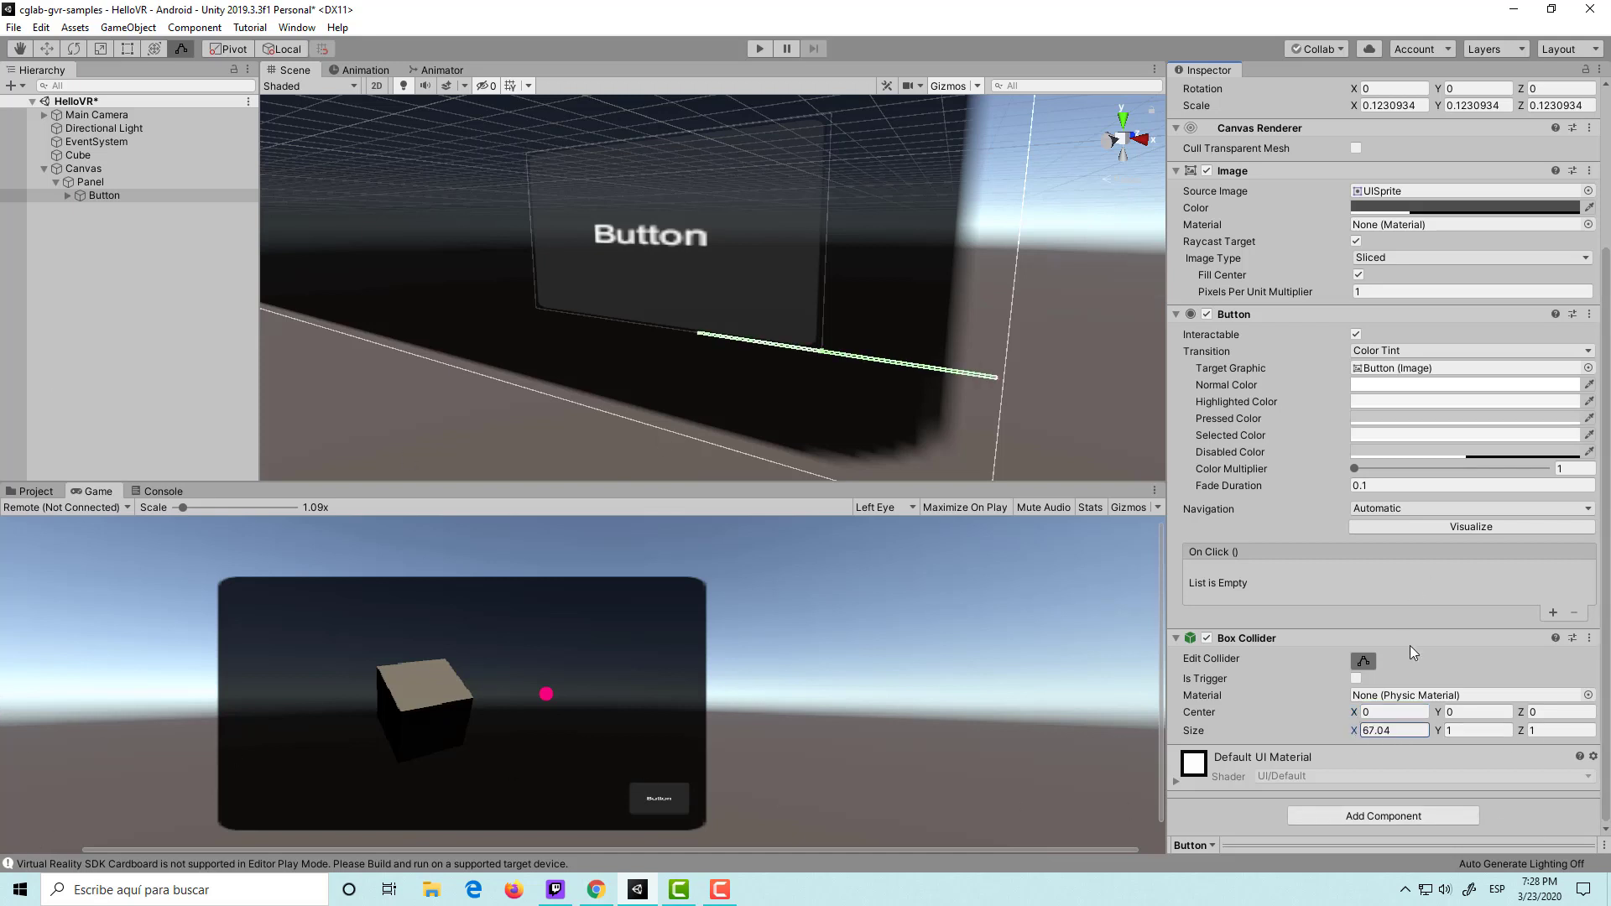
{"action": "left_click_drag", "start_coordinate": [1354, 715], "coordinate": [3, 527]}
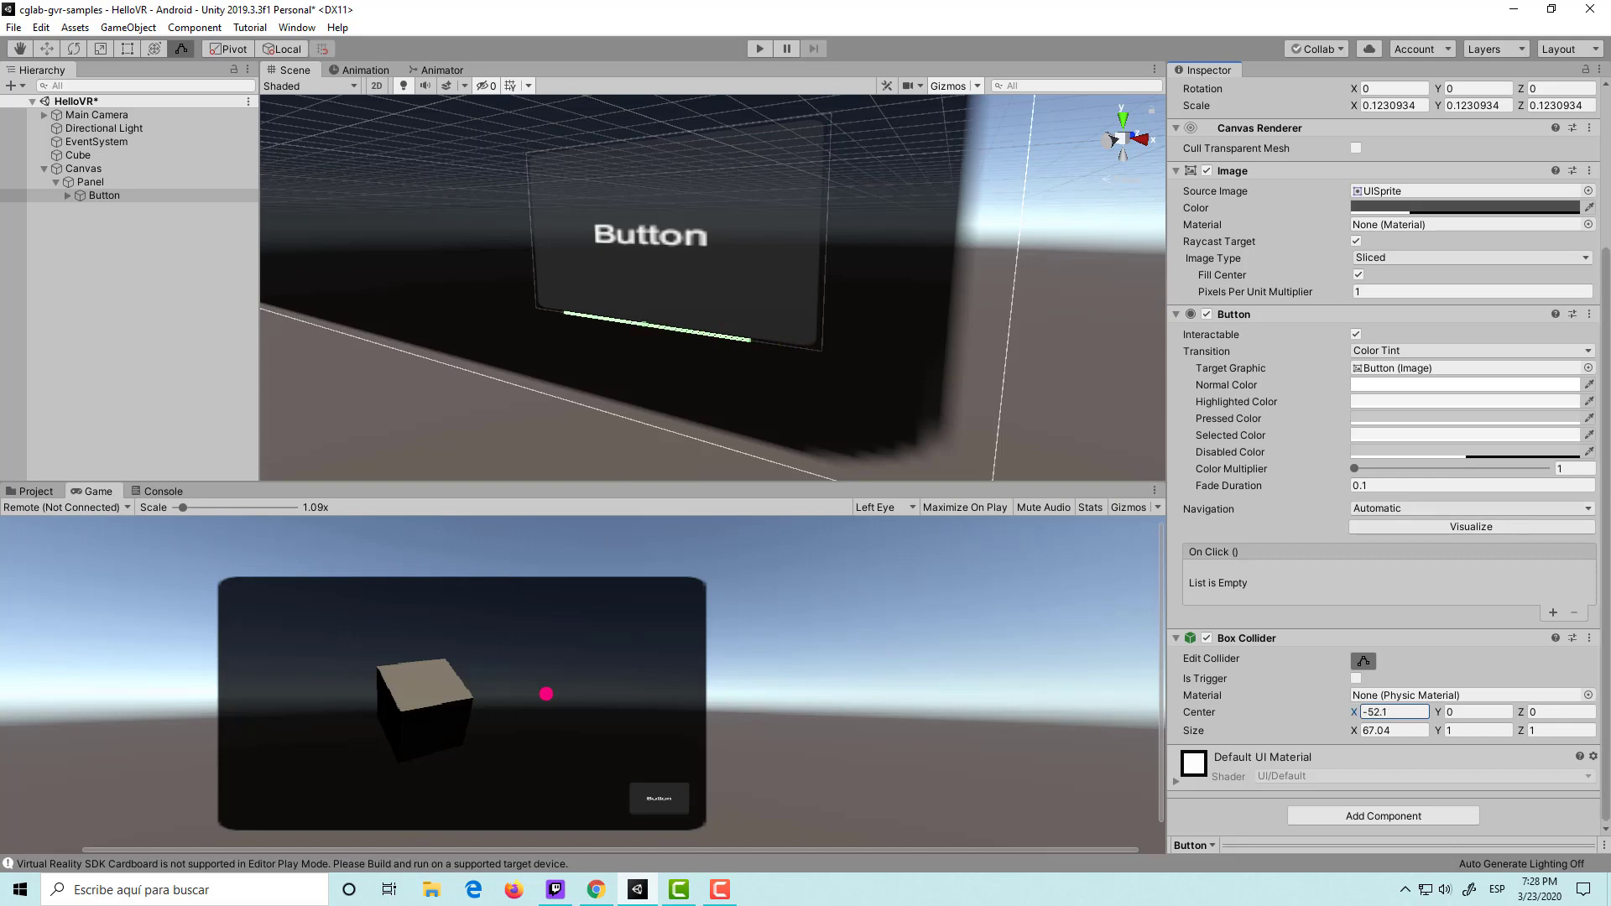
{"action": "left_click_drag", "start_coordinate": [590, 345], "coordinate": [649, 351], "text": "alt"}
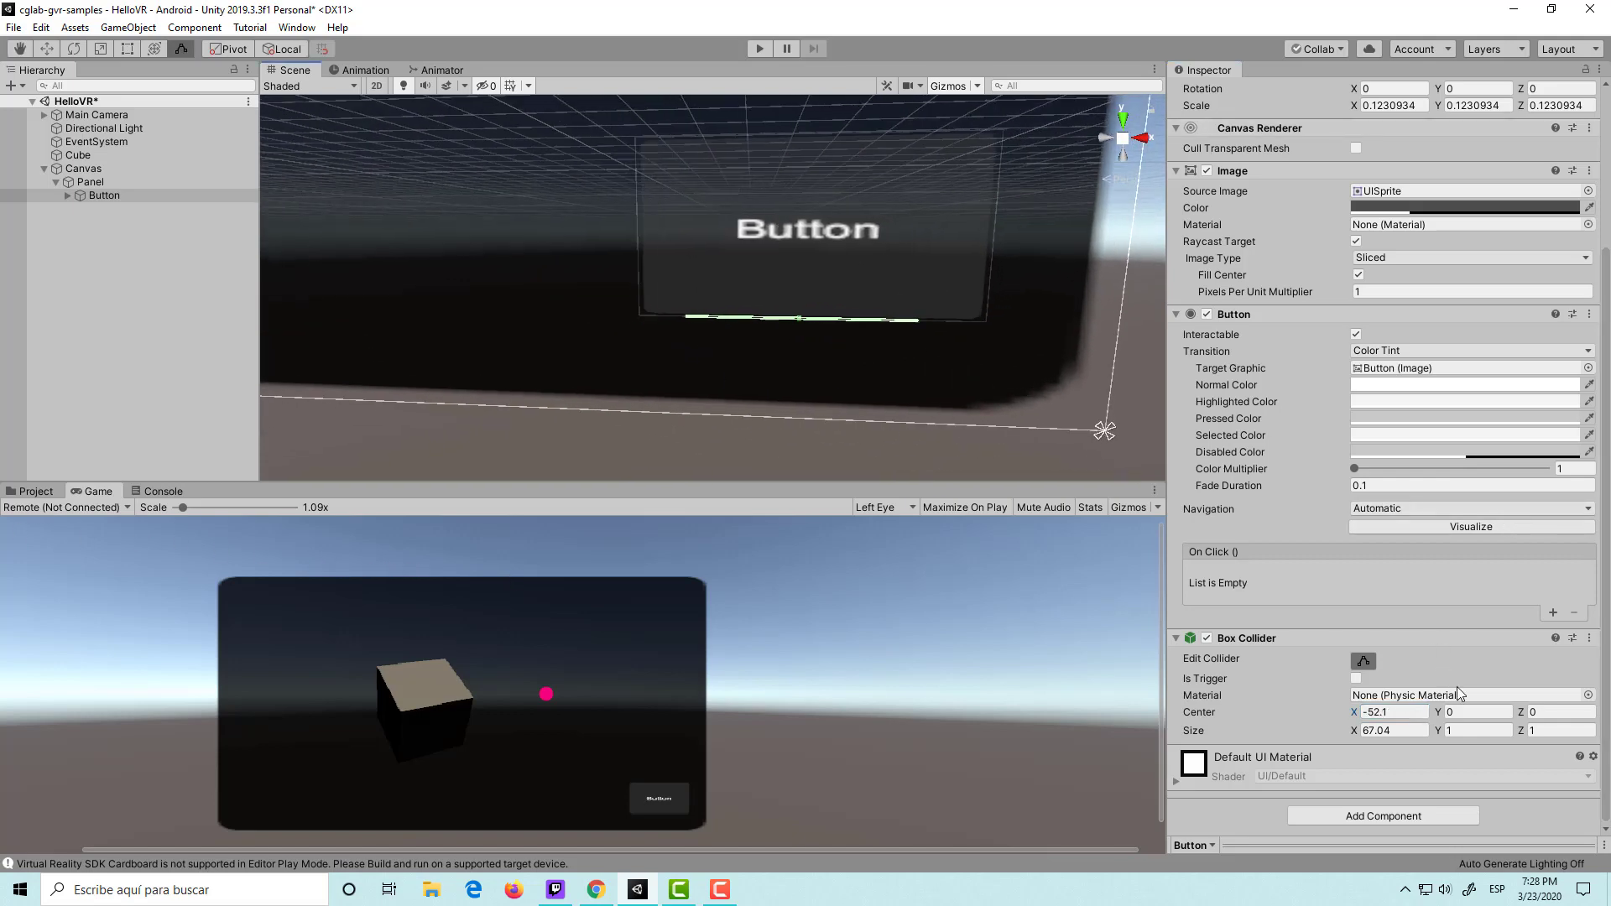
{"action": "mouse_move", "coordinate": [1440, 711]}
{"action": "left_mouse_down"}
{"action": "mouse_move", "coordinate": [1100, 651]}
{"action": "mouse_move", "coordinate": [1166, 649]}
{"action": "left_mouse_up"}
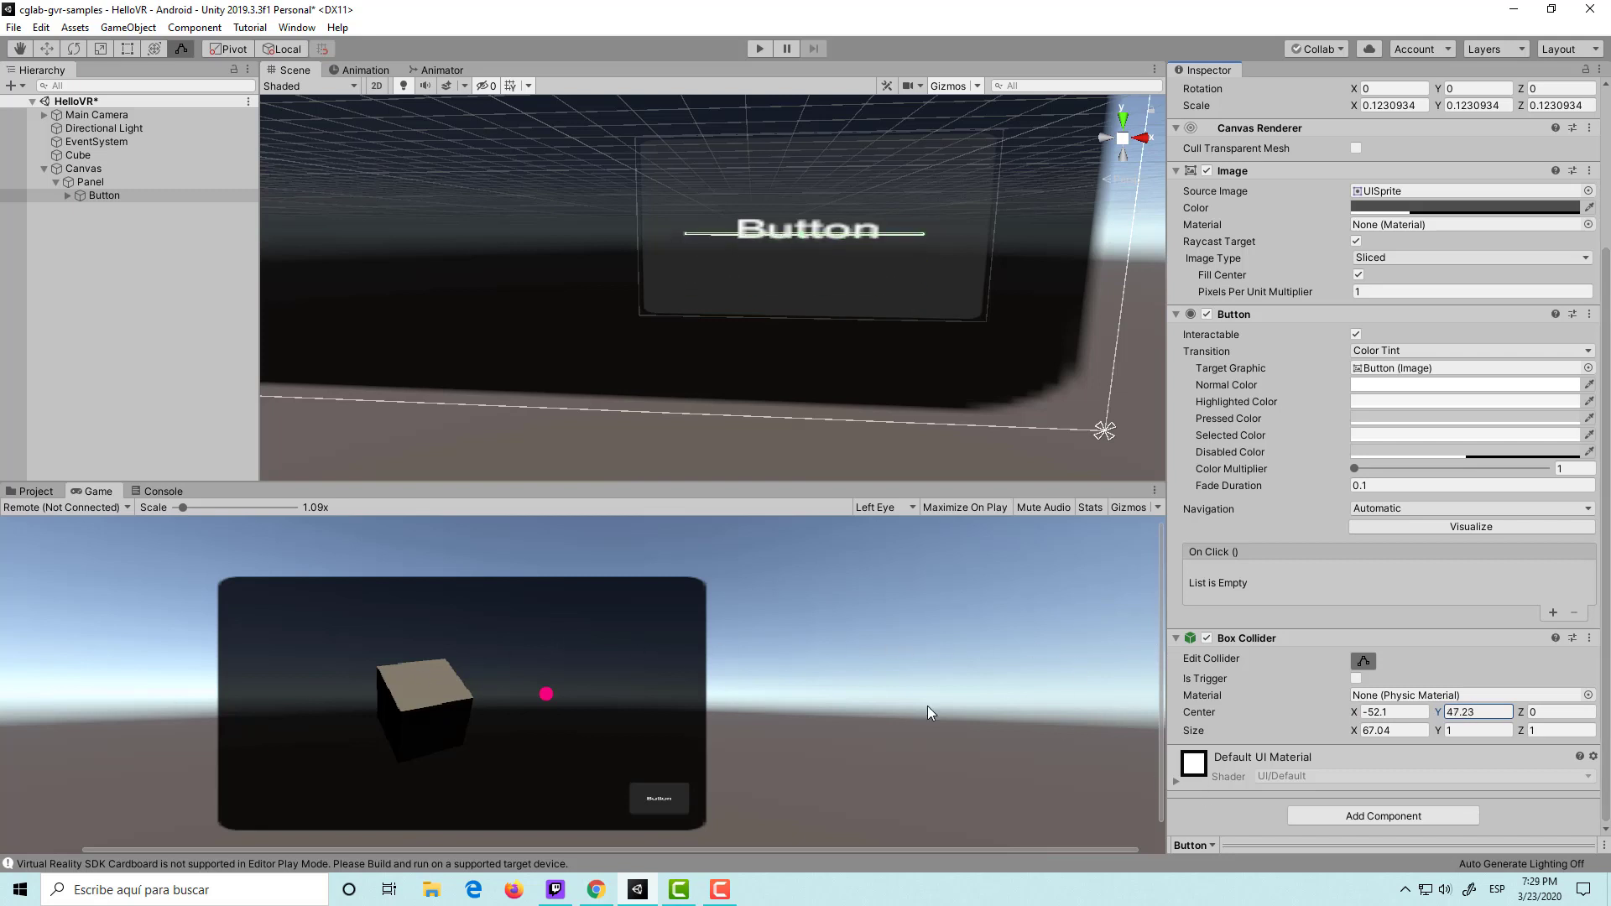
{"action": "left_click_drag", "start_coordinate": [1353, 735], "coordinate": [327, 749]}
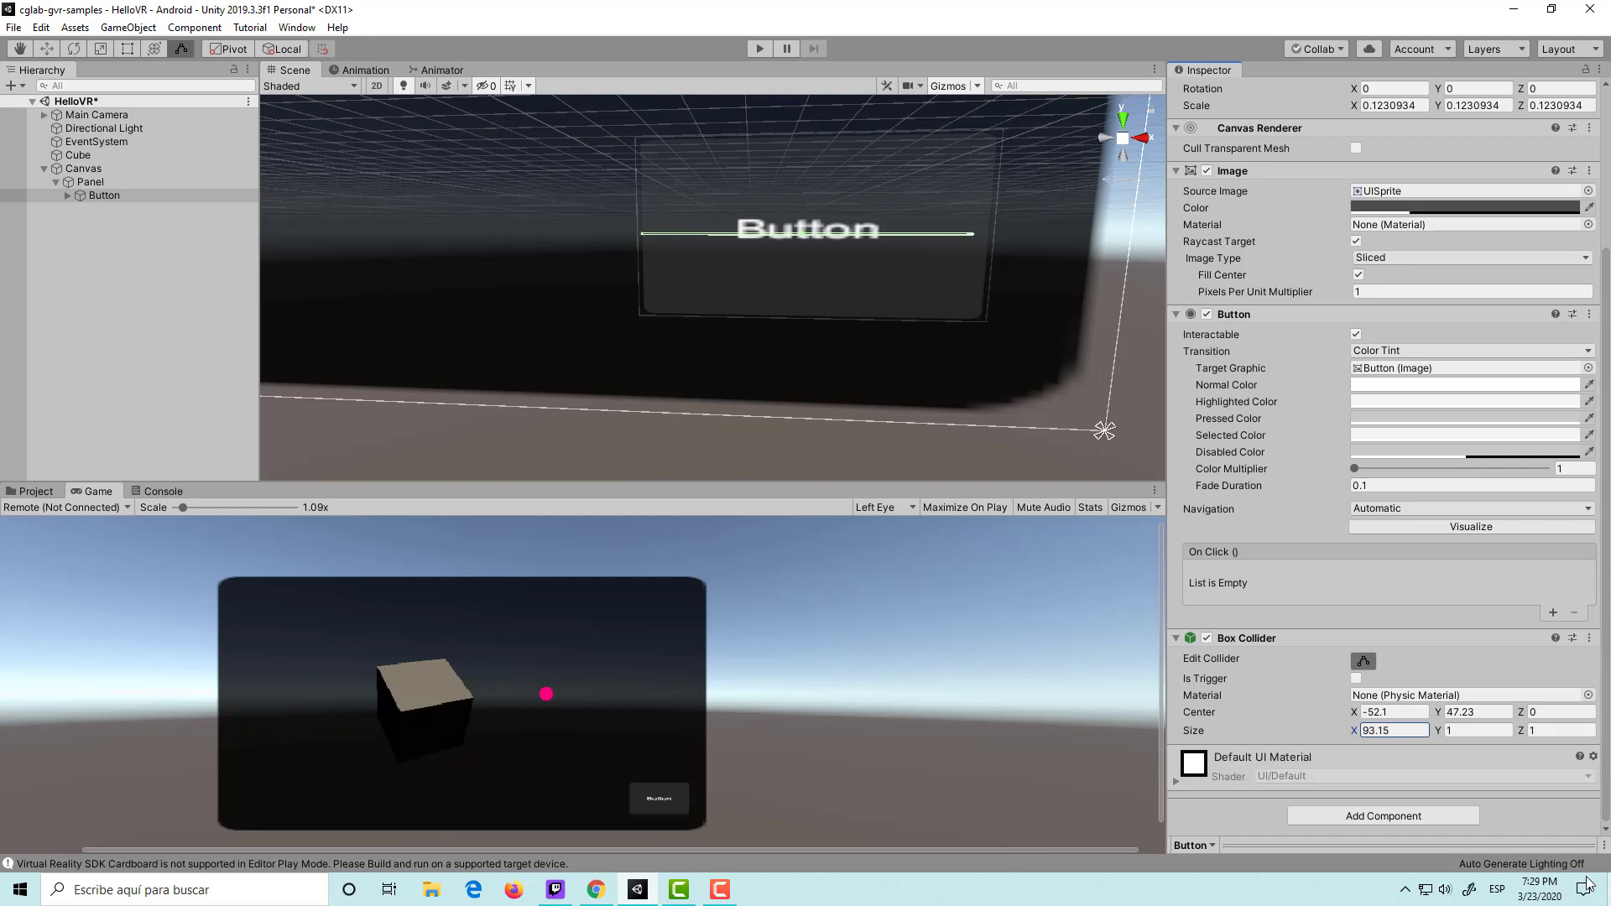
{"action": "left_click_drag", "start_coordinate": [1439, 727], "coordinate": [147, 709]}
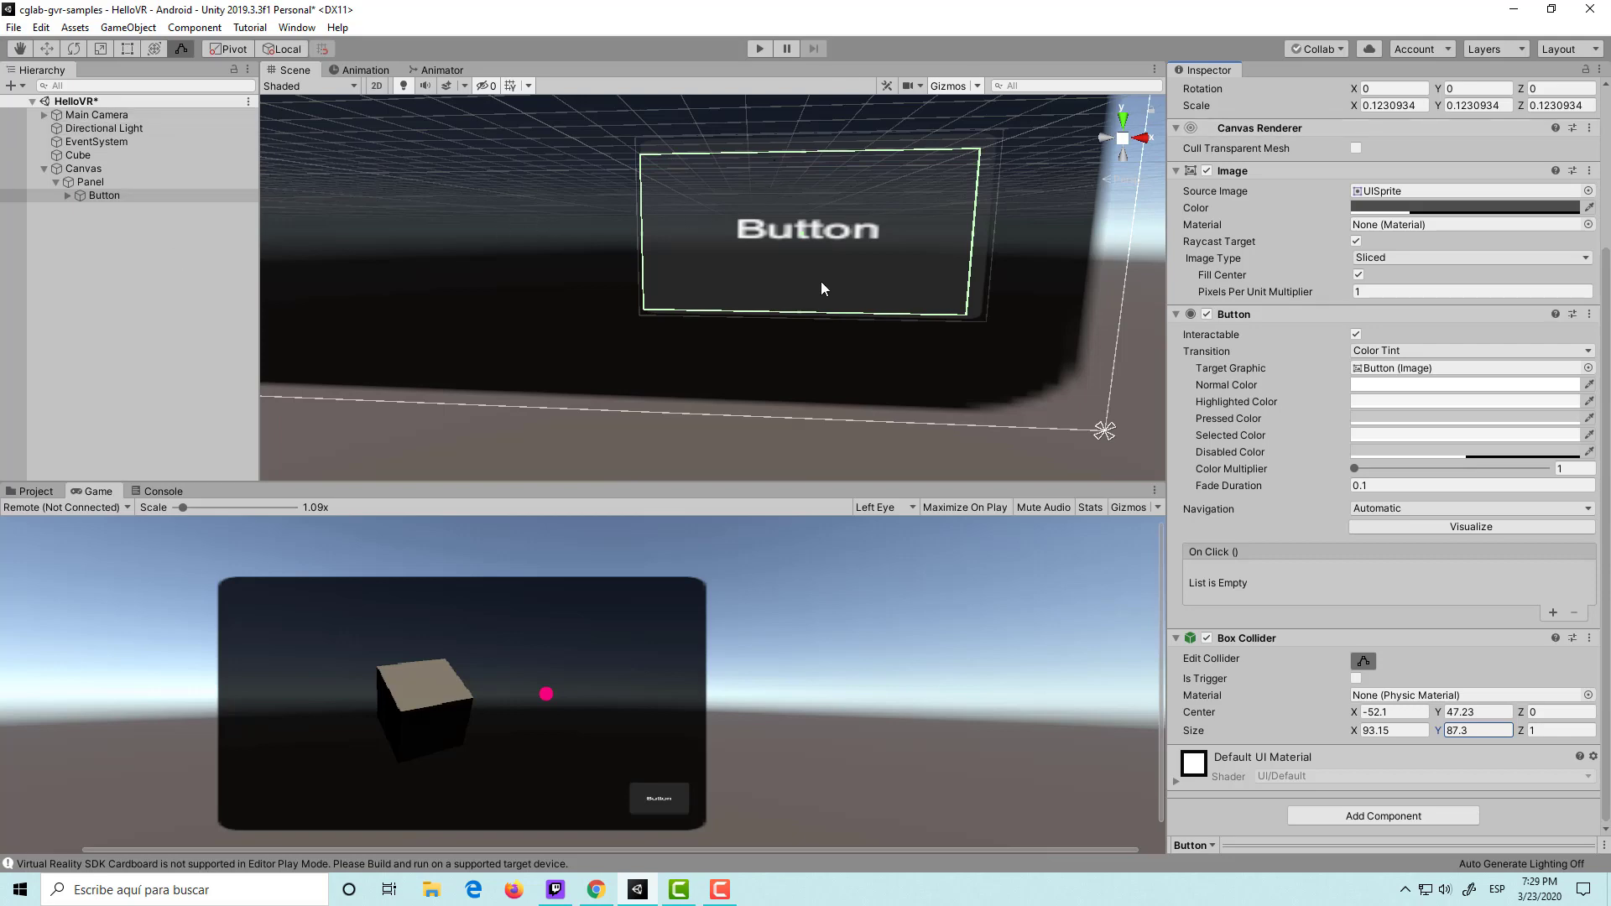
Fine-tune the collider to center -50.52, 50.2 and size 96.5 by 90.8.
{"action": "scroll", "coordinate": [821, 283], "scroll_direction": "up", "scroll_amount": 5}
{"action": "middle_click_drag", "start_coordinate": [835, 280], "coordinate": [850, 347]}
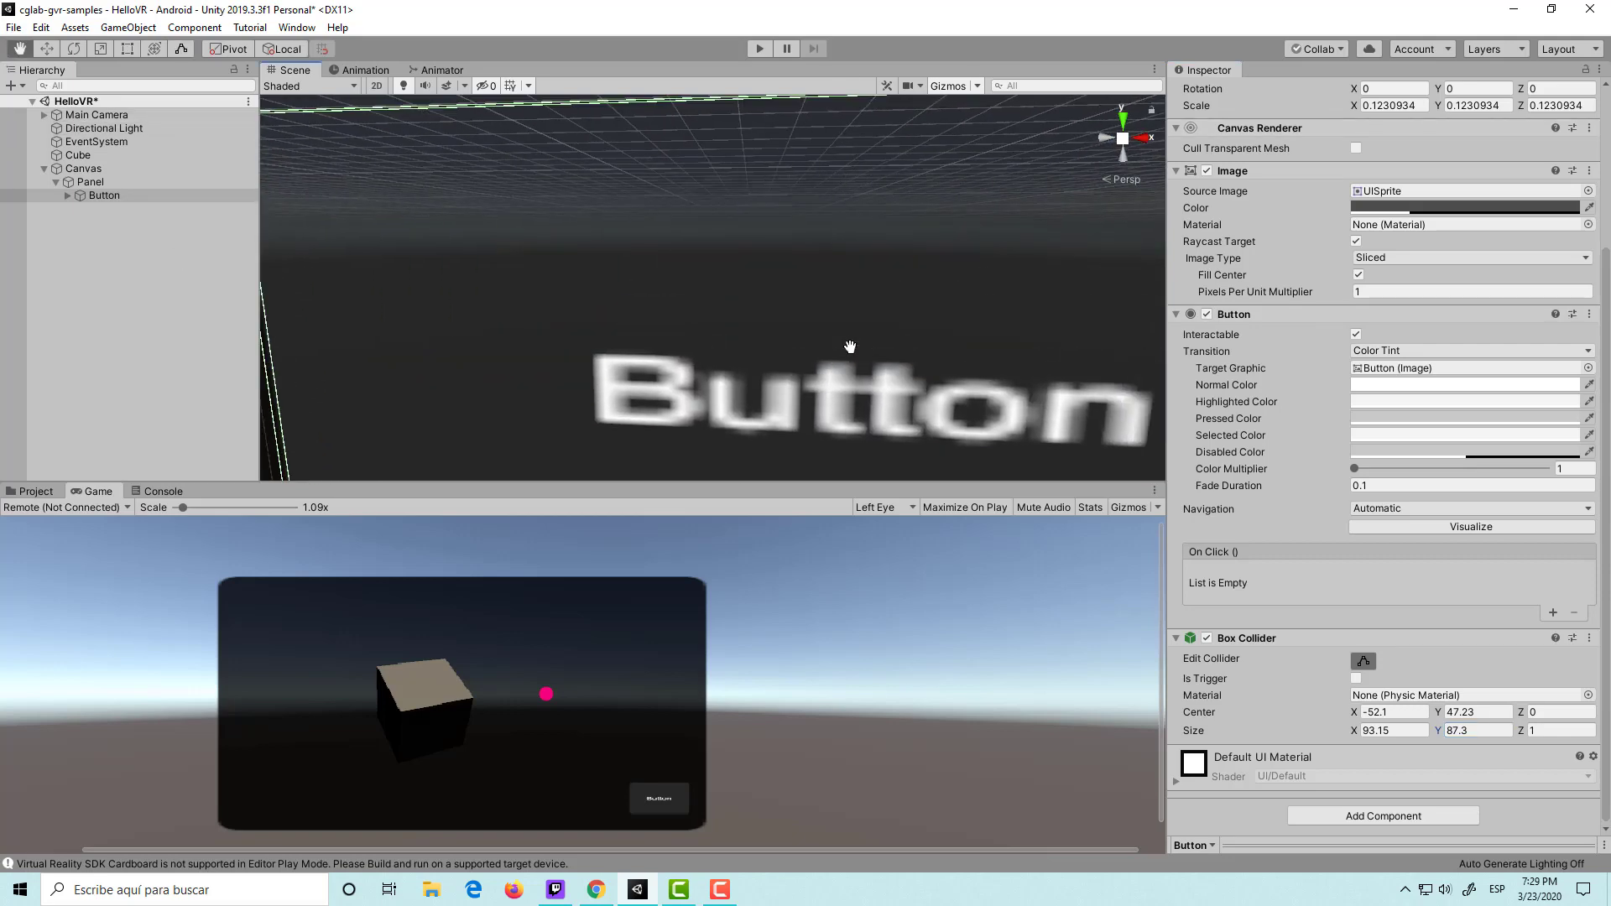
{"action": "scroll", "coordinate": [856, 319], "scroll_direction": "down", "scroll_amount": 3}
{"action": "scroll", "coordinate": [853, 320], "scroll_direction": "down", "scroll_amount": 2}
{"action": "left_click_drag", "start_coordinate": [1354, 713], "coordinate": [1409, 723]}
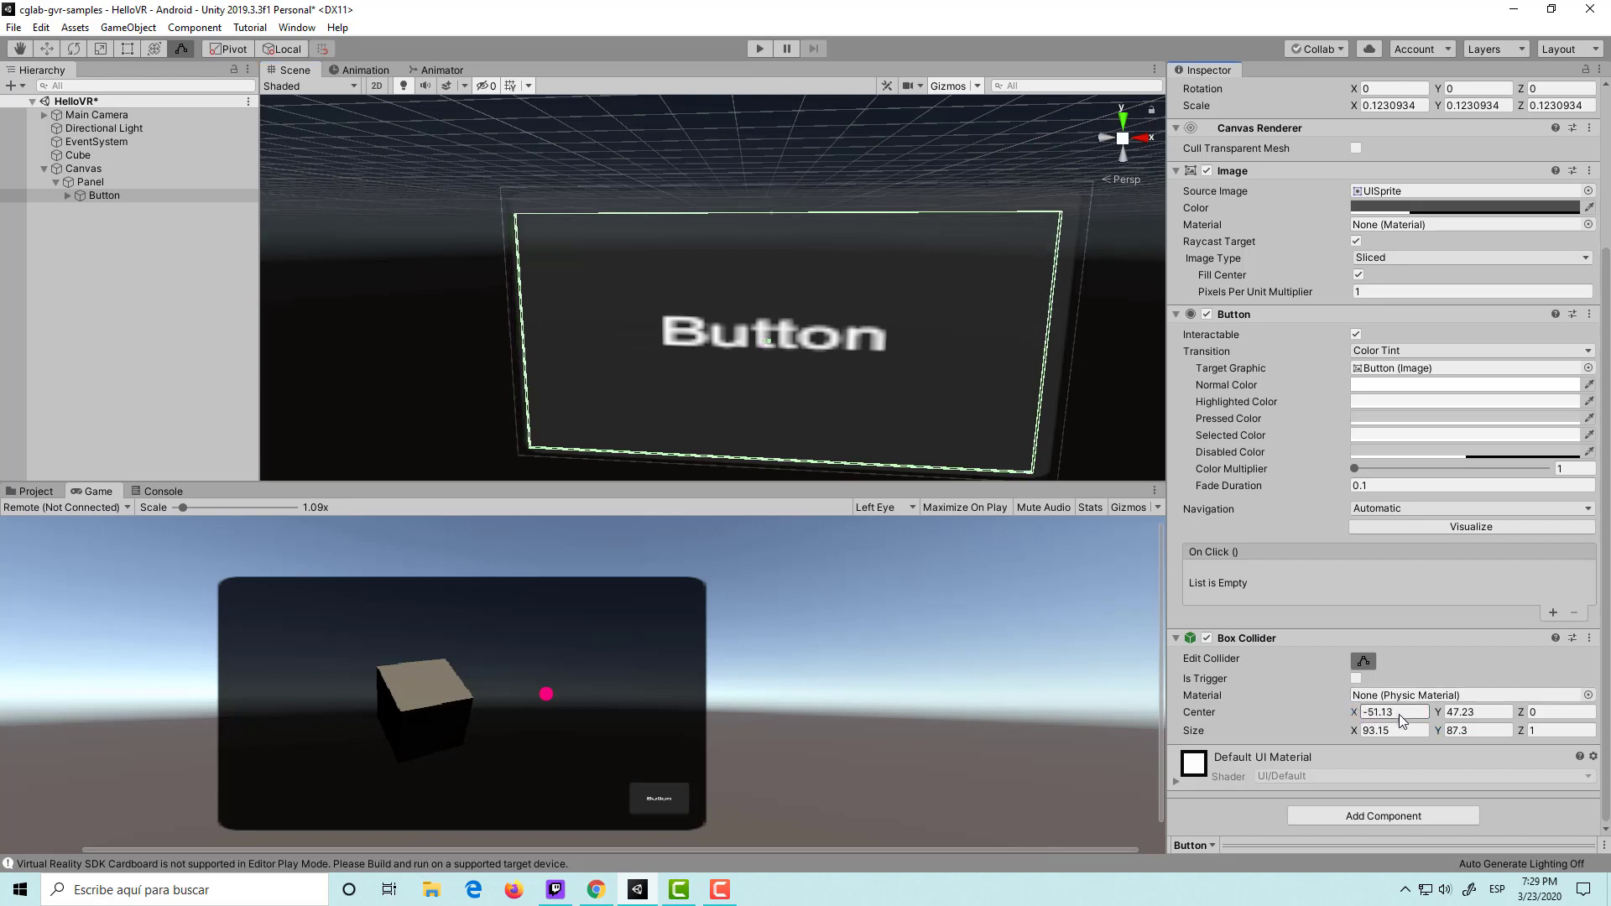
{"action": "left_click", "coordinate": [1456, 712]}
{"action": "type", "text": "52"}
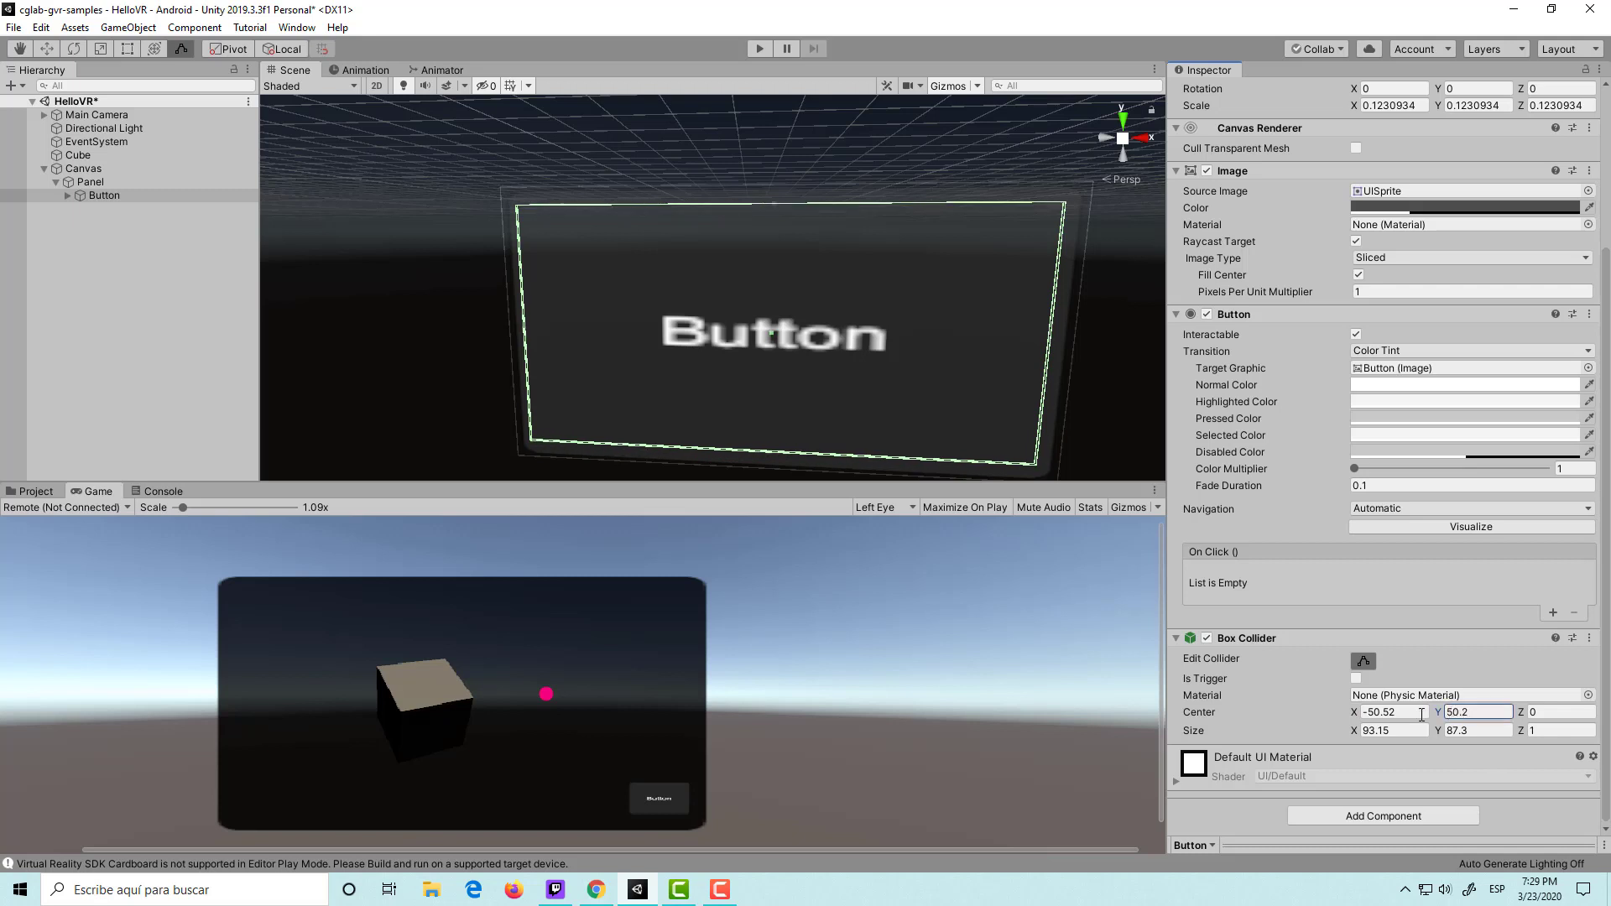
{"action": "left_click_drag", "start_coordinate": [1357, 737], "coordinate": [1461, 748]}
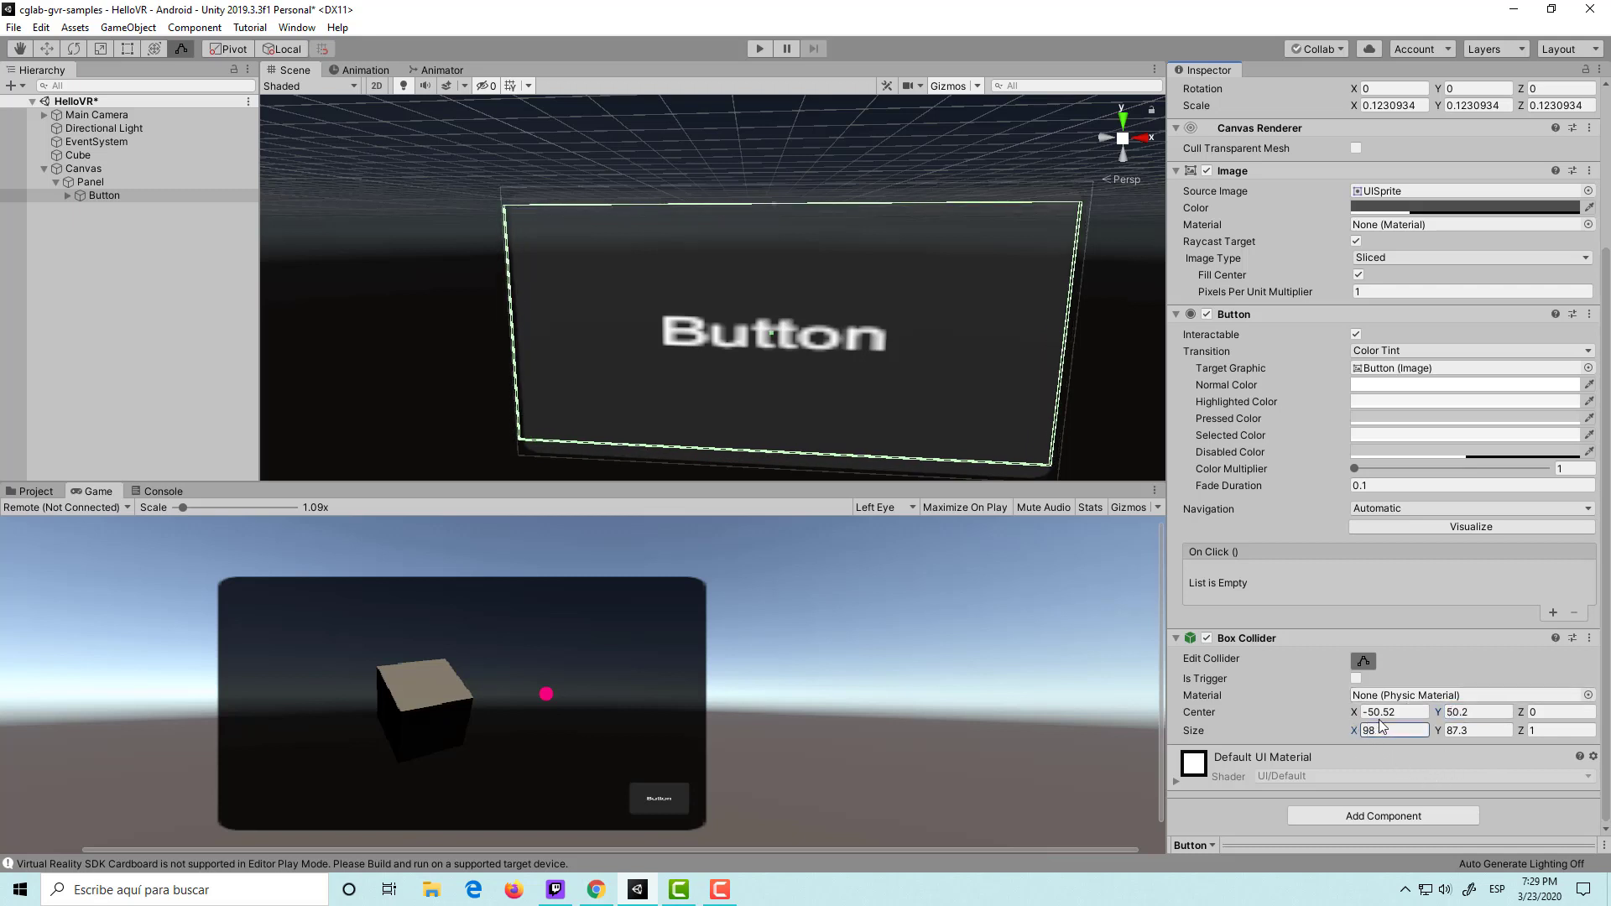
{"action": "left_click", "coordinate": [1456, 730]}
{"action": "type", "text": "90.8"}
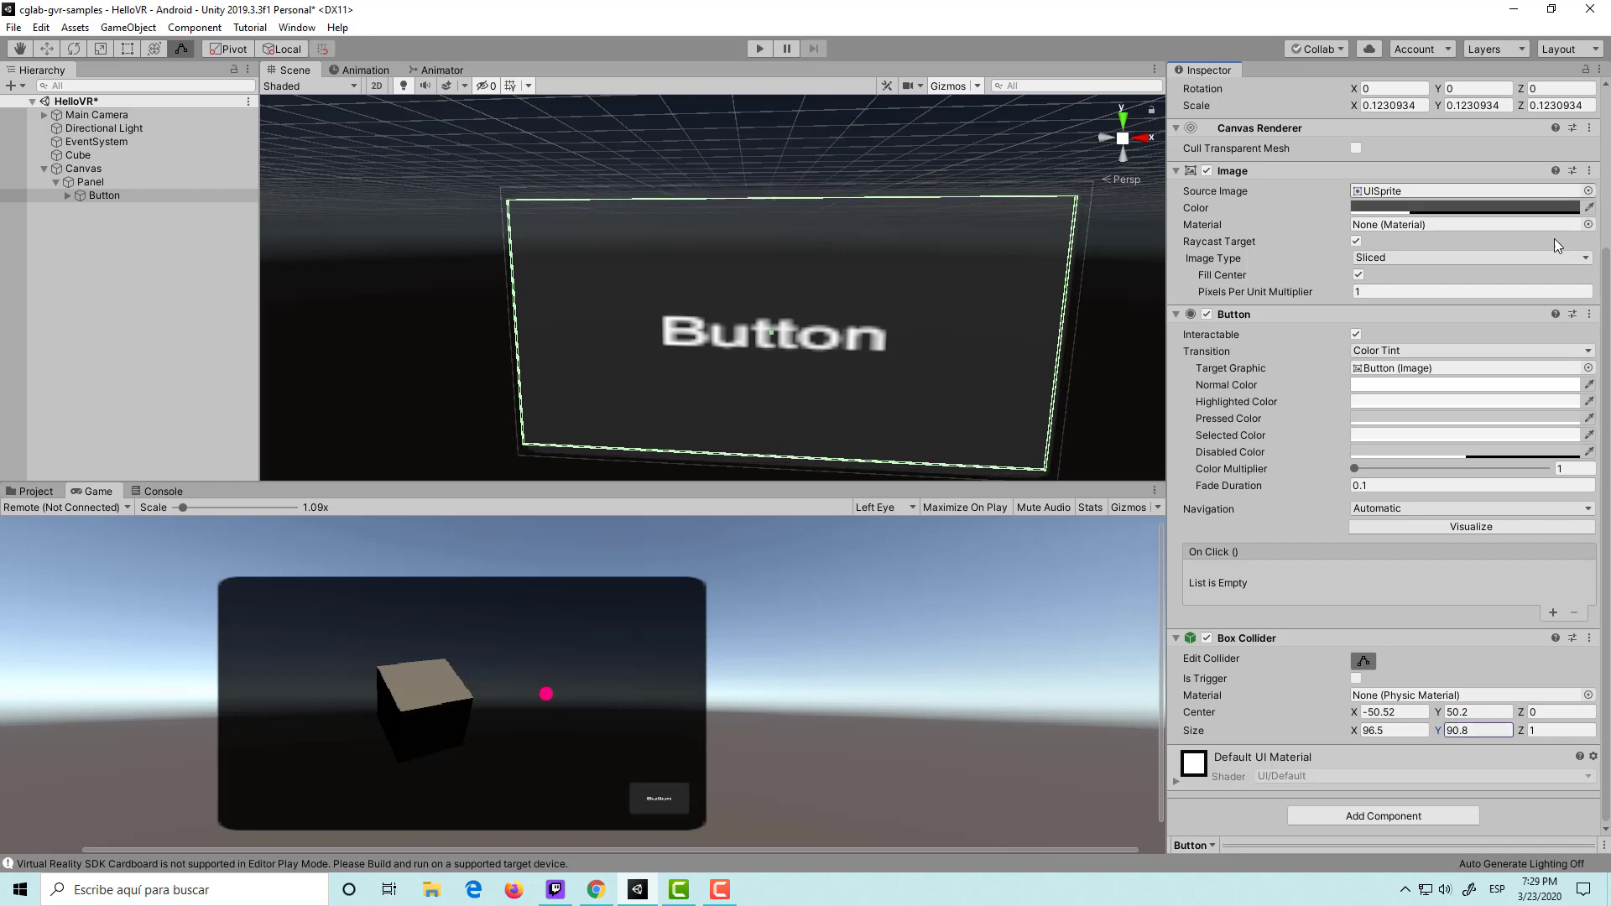
{"action": "scroll", "coordinate": [1559, 243], "scroll_direction": "up", "scroll_amount": 5}
Put the Button on the interactable layer, leaving its children unchanged, and save the scene.
{"action": "left_click", "coordinate": [1547, 115]}
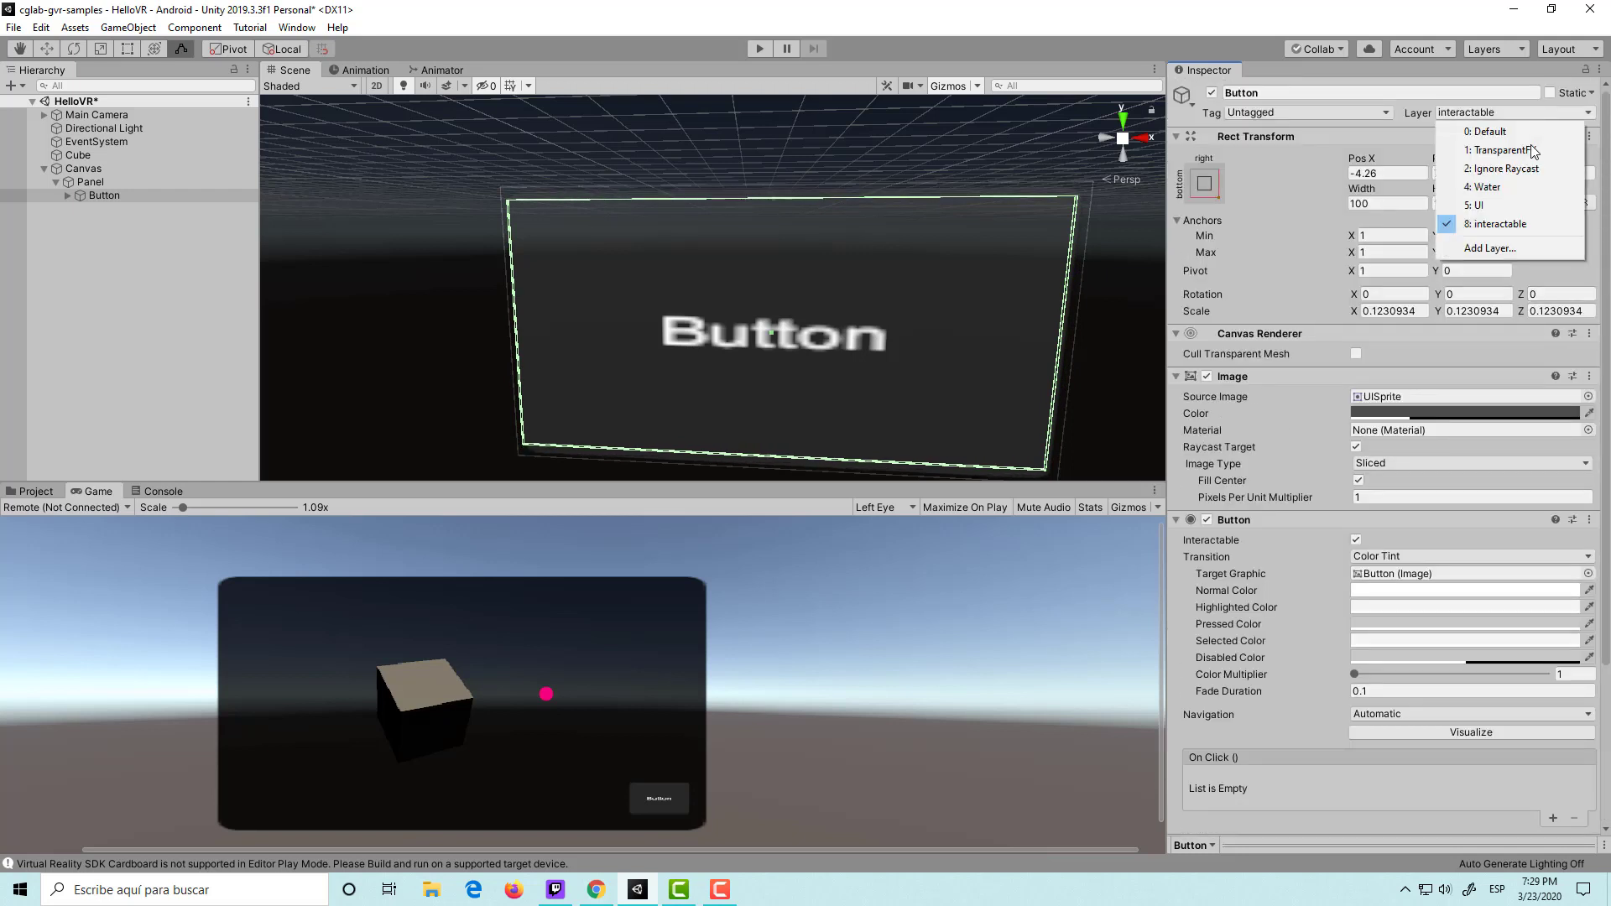
{"action": "left_click", "coordinate": [1498, 231]}
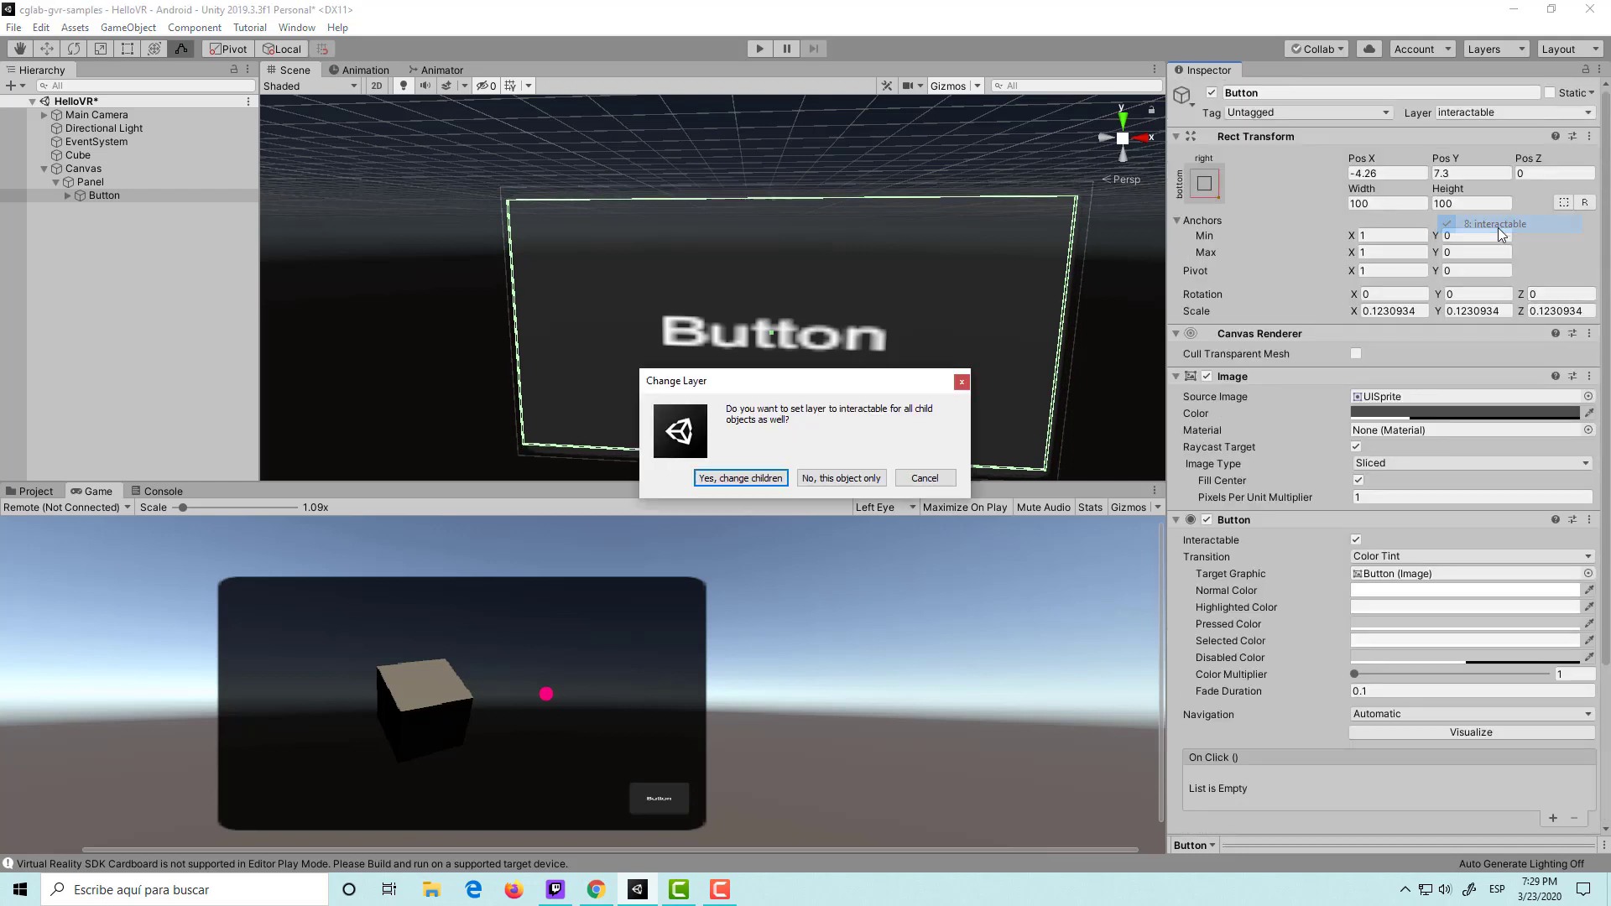
{"action": "left_click", "coordinate": [924, 479]}
{"action": "key", "text": "ctrl+s"}
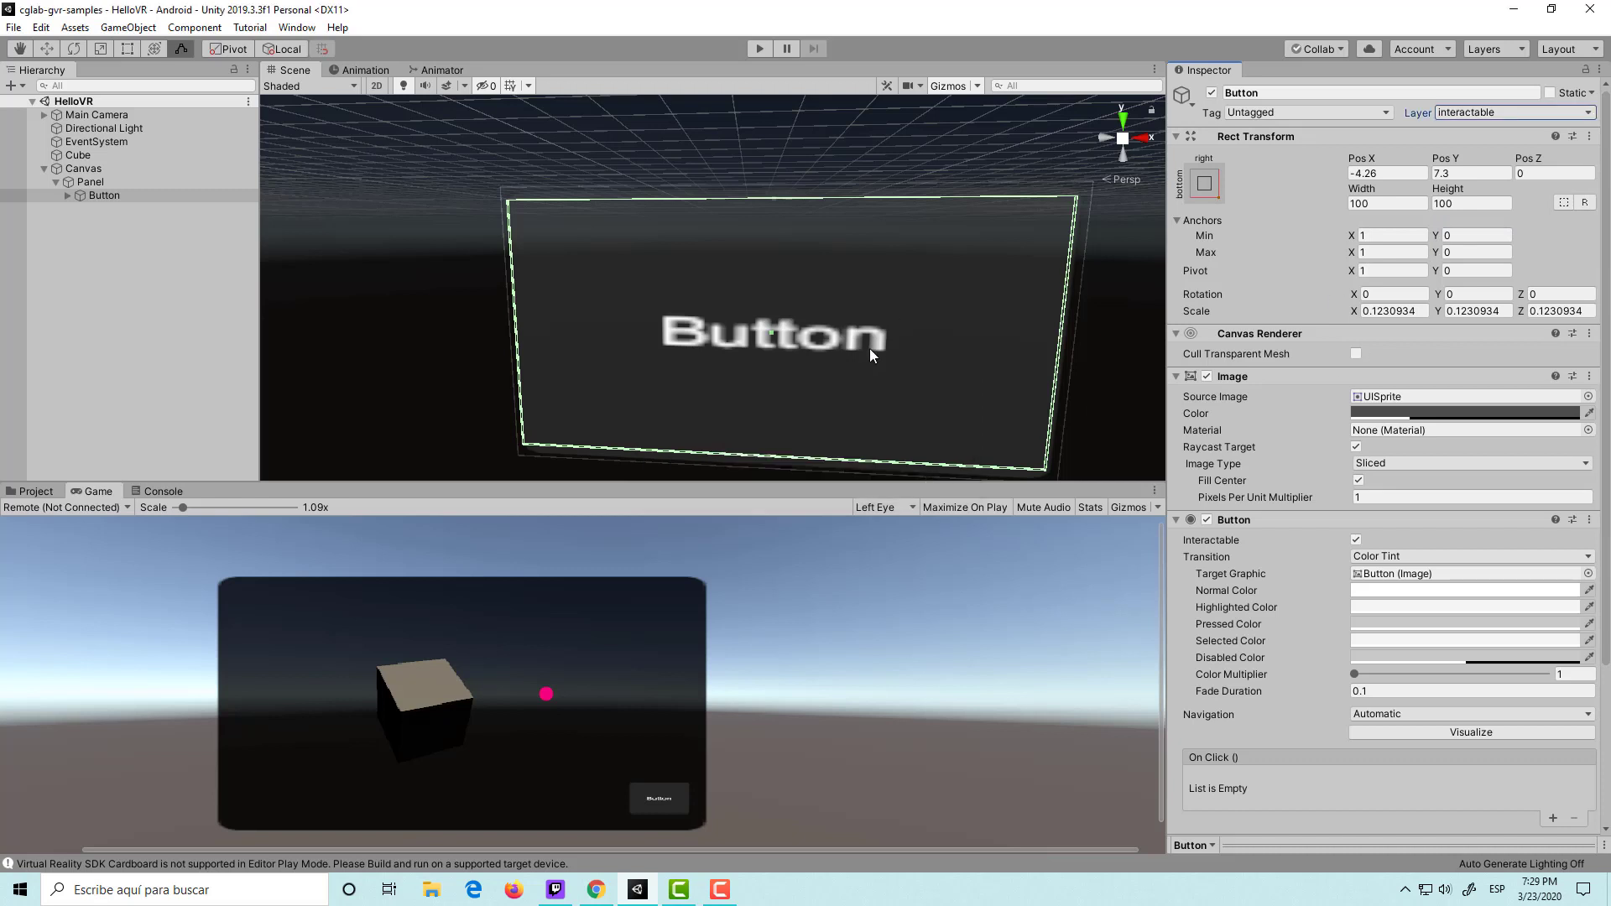
{"action": "scroll", "coordinate": [870, 349], "scroll_direction": "down", "scroll_amount": 3}
Play-test the scene, rotating the Main Camera toward the button.
{"action": "left_click", "coordinate": [757, 52]}
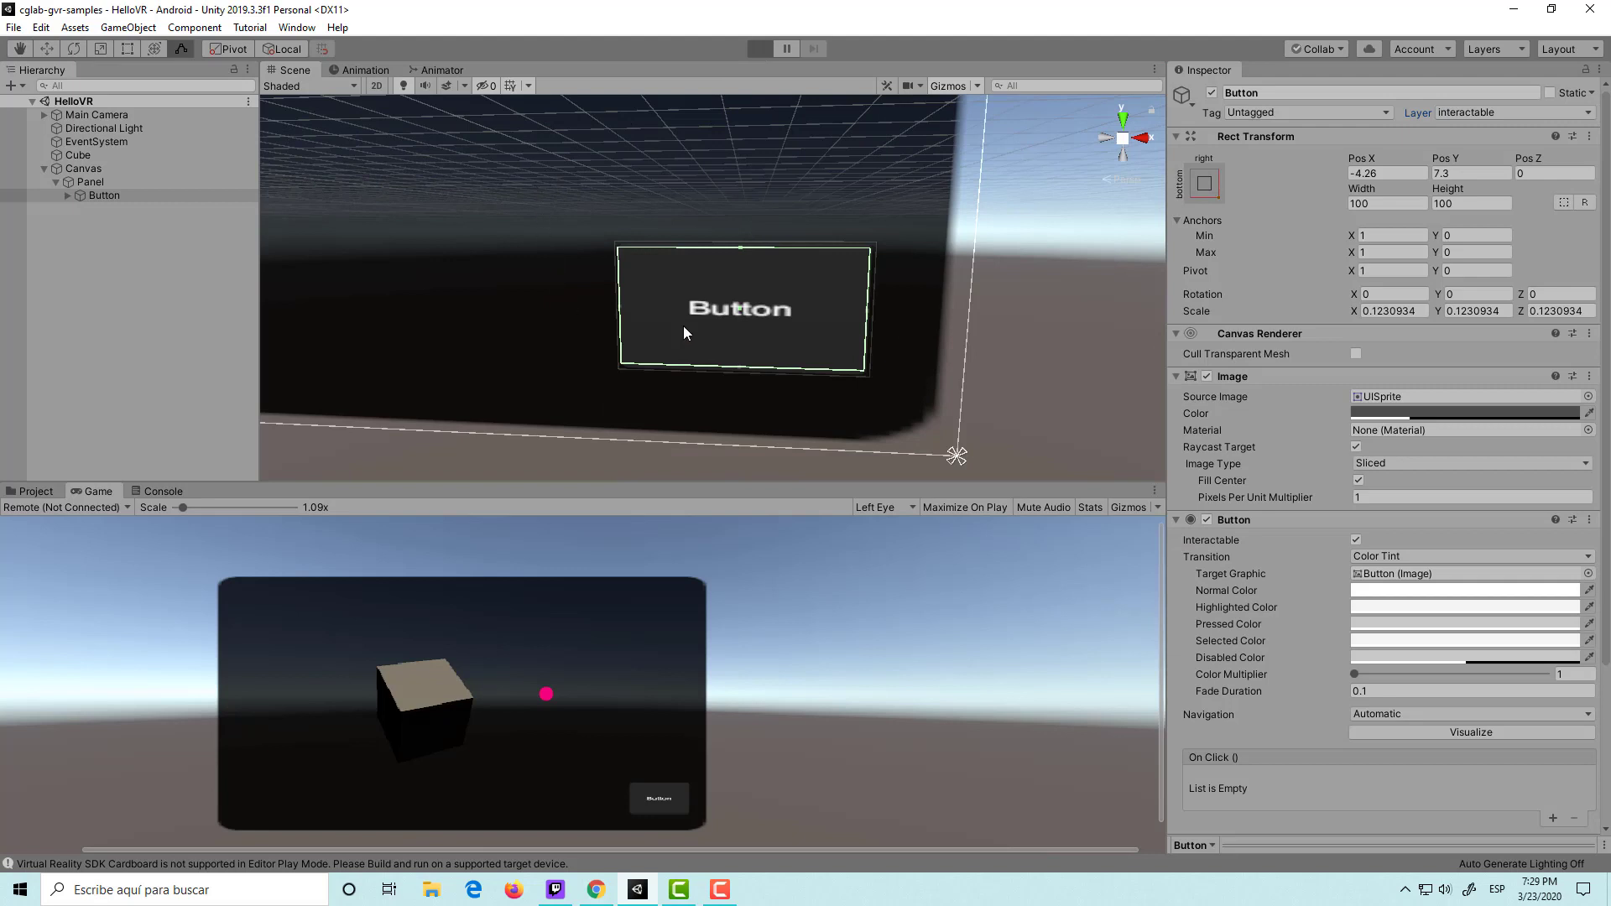
{"action": "scroll", "coordinate": [722, 304], "scroll_direction": "down", "scroll_amount": 5}
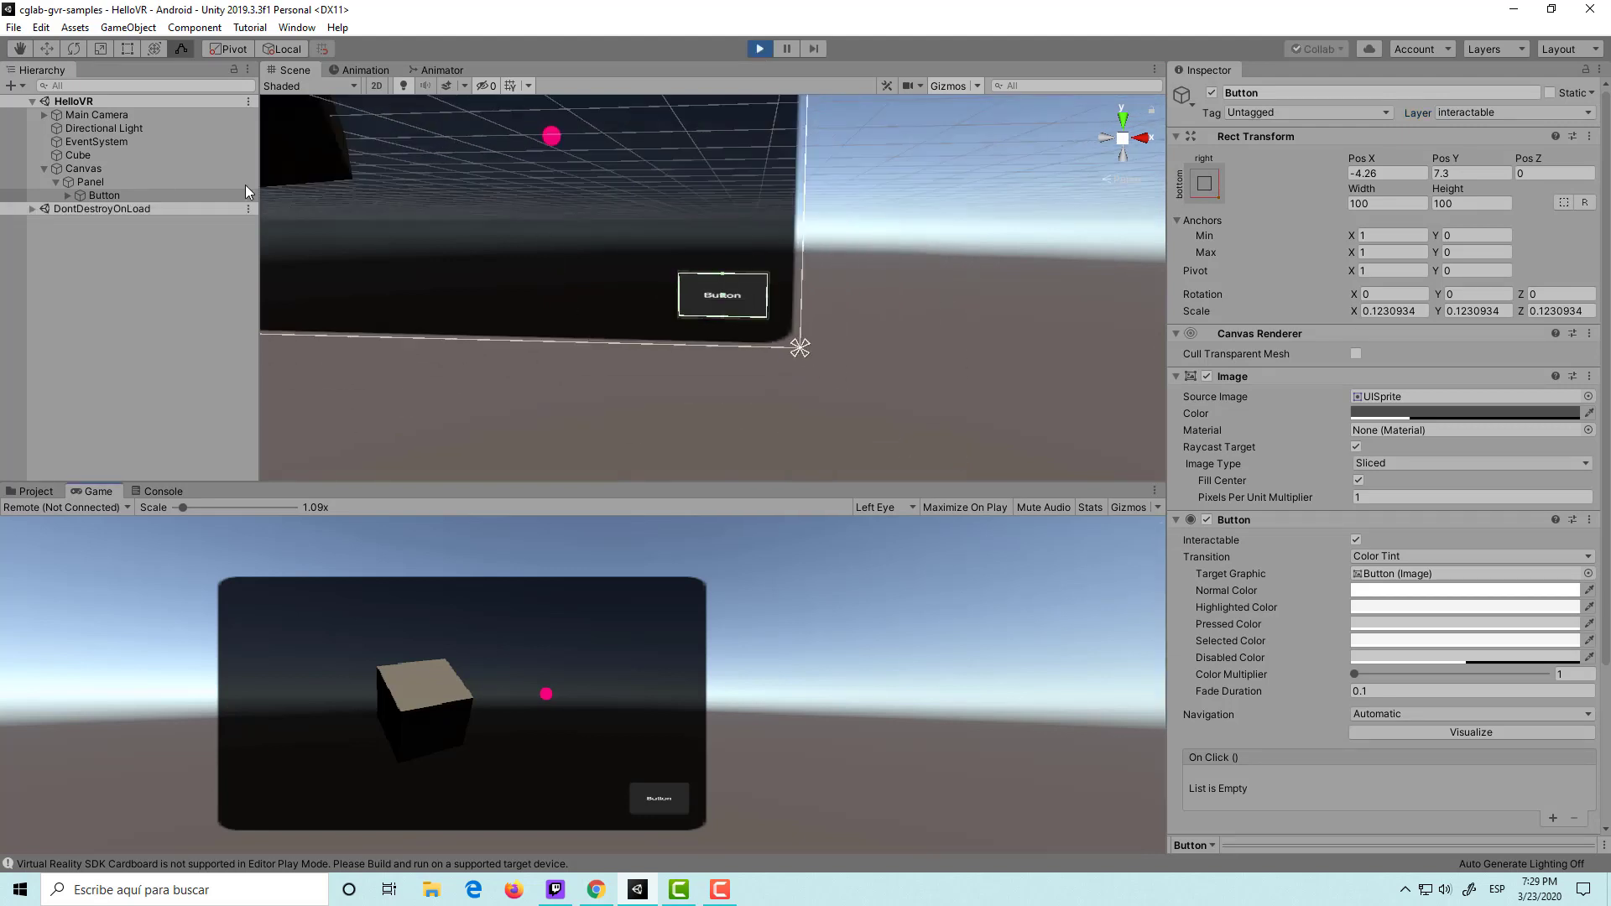
{"action": "double_click", "coordinate": [123, 117]}
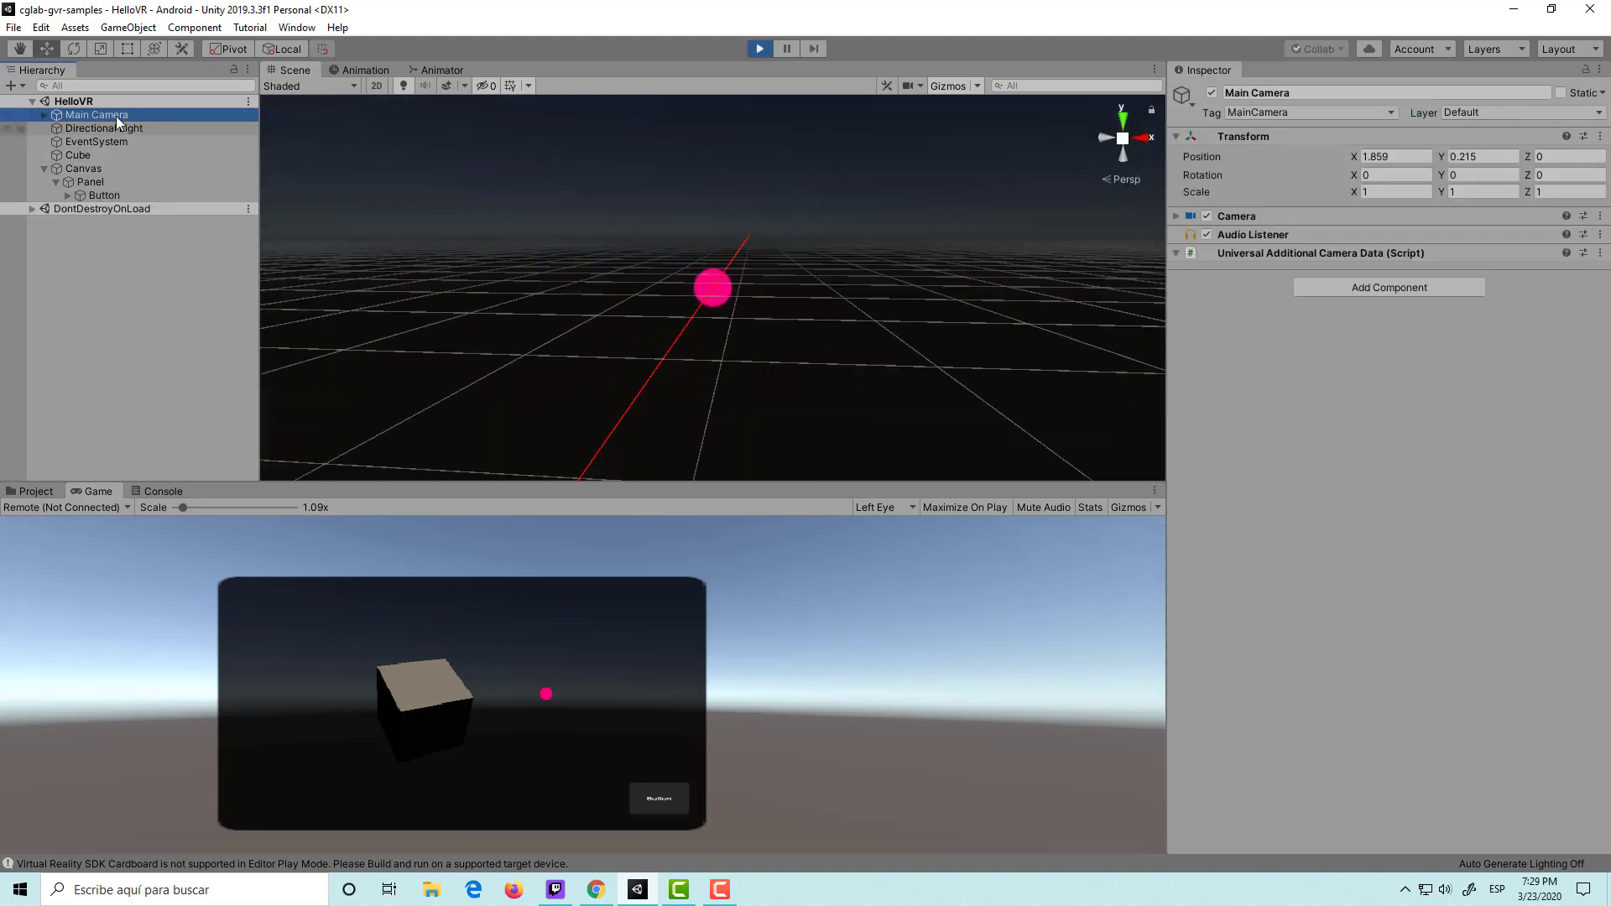
{"action": "scroll", "coordinate": [663, 361], "scroll_direction": "down", "scroll_amount": 5}
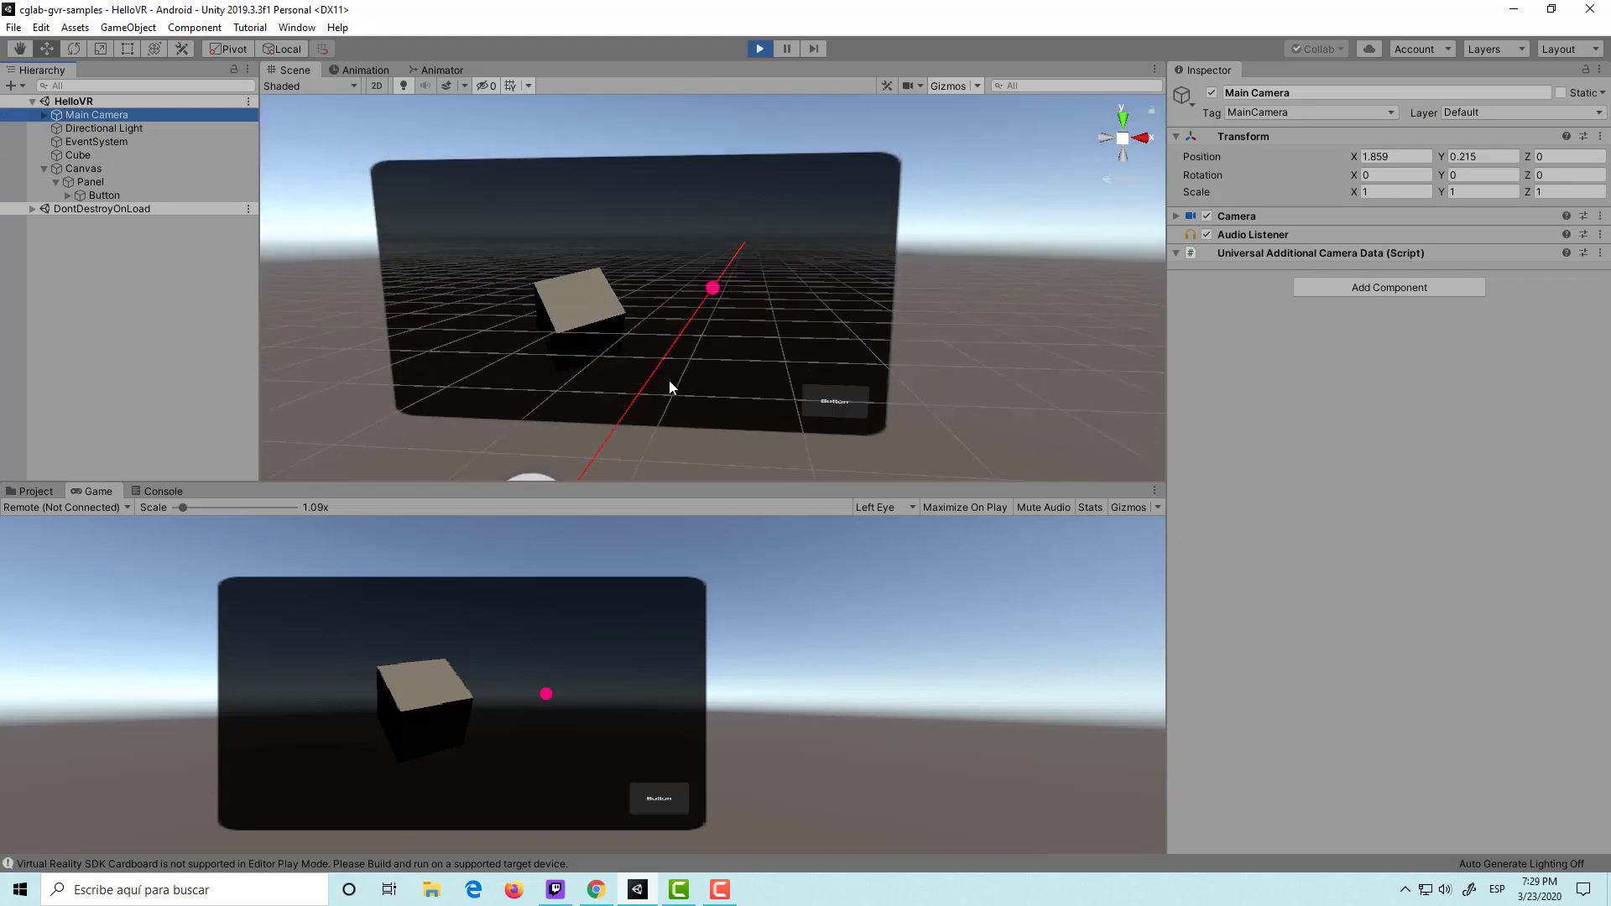
{"action": "scroll", "coordinate": [670, 382], "scroll_direction": "down", "scroll_amount": 3}
{"action": "key", "text": "e"}
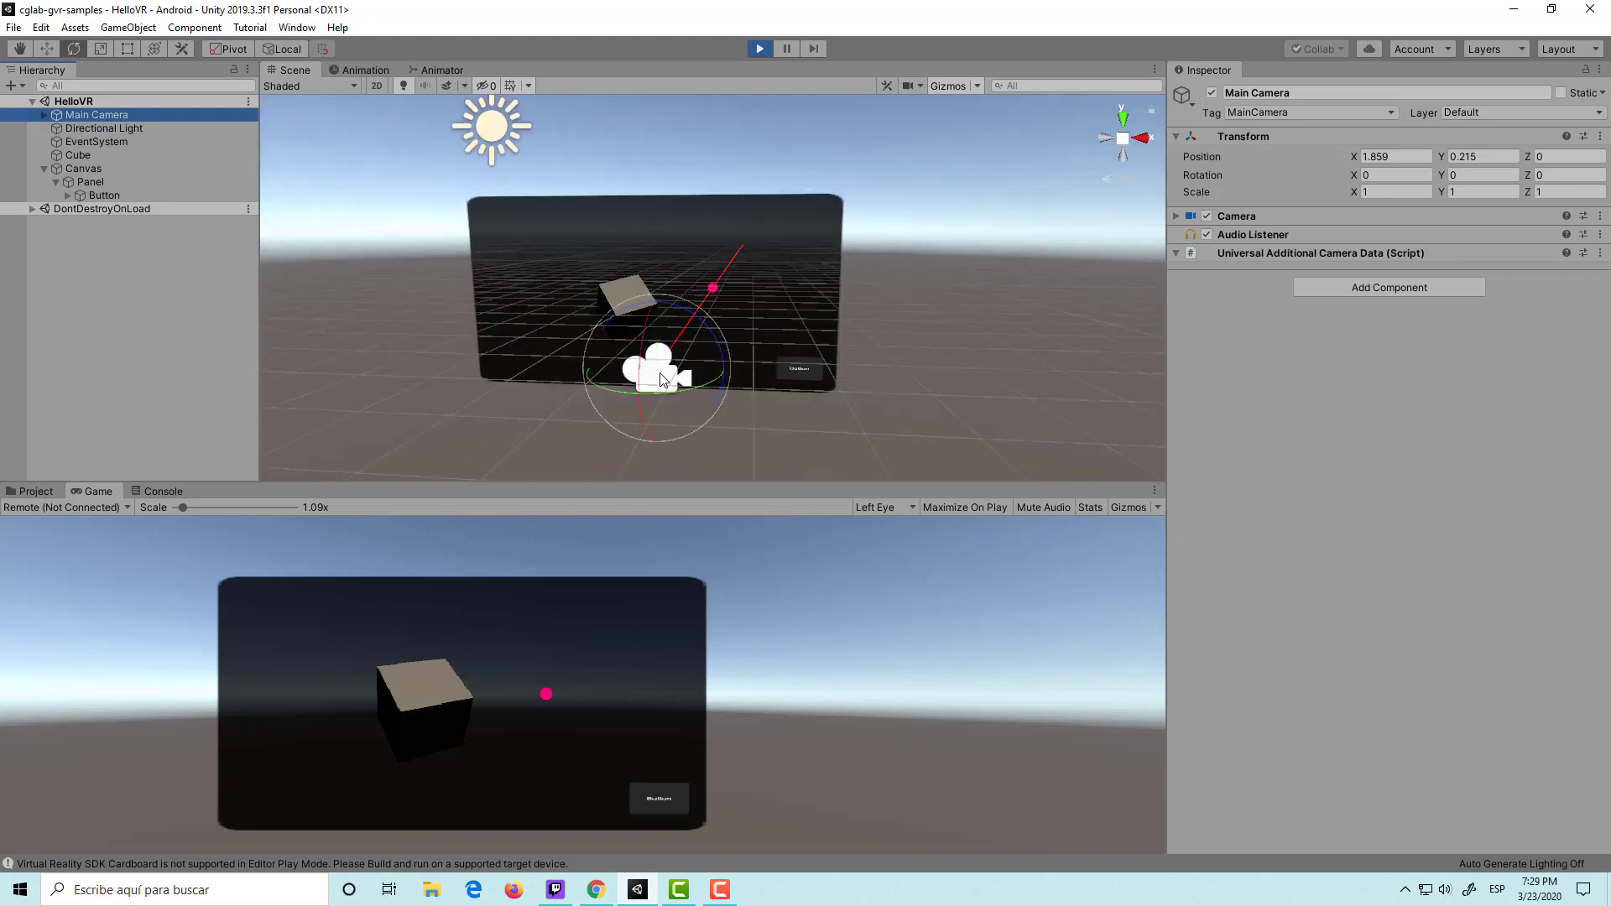
{"action": "mouse_move", "coordinate": [669, 395]}
{"action": "left_mouse_down"}
{"action": "mouse_move", "coordinate": [625, 357]}
{"action": "mouse_move", "coordinate": [637, 294]}
{"action": "mouse_move", "coordinate": [642, 319]}
{"action": "mouse_move", "coordinate": [562, 400]}
{"action": "mouse_move", "coordinate": [461, 348]}
{"action": "left_mouse_up"}
{"action": "scroll", "coordinate": [1018, 395], "scroll_direction": "up", "scroll_amount": 5}
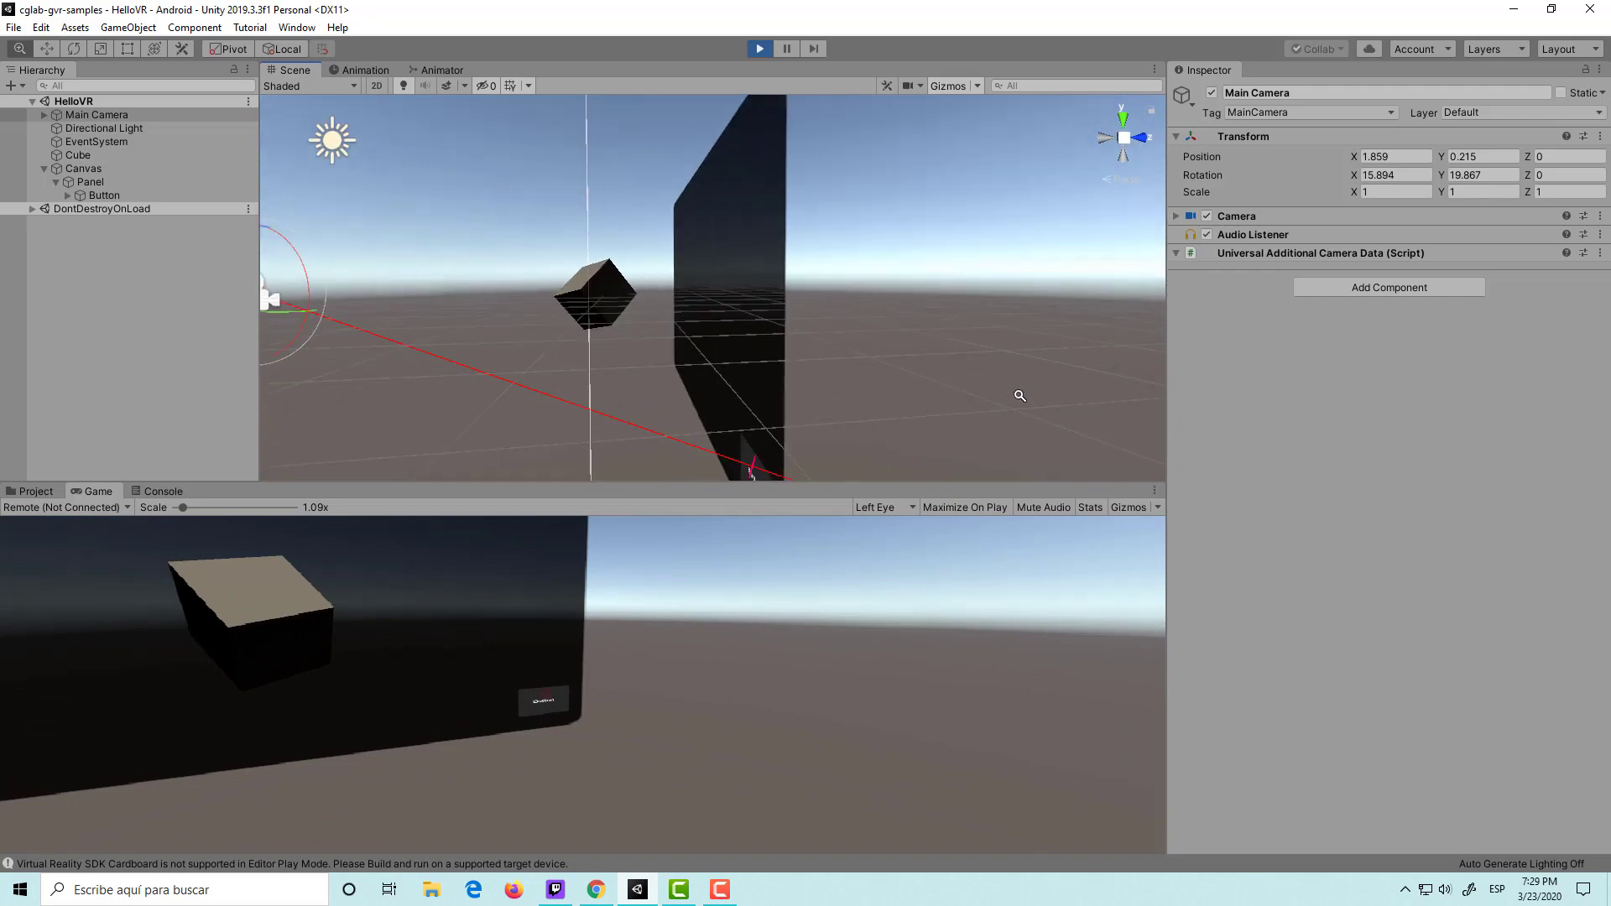
{"action": "mouse_move", "coordinate": [982, 318]}
{"action": "left_mouse_down", "text": "alt"}
{"action": "mouse_move", "coordinate": [819, 284]}
{"action": "mouse_move", "coordinate": [942, 331]}
{"action": "mouse_move", "coordinate": [727, 342]}
{"action": "left_mouse_up", "text": "alt"}
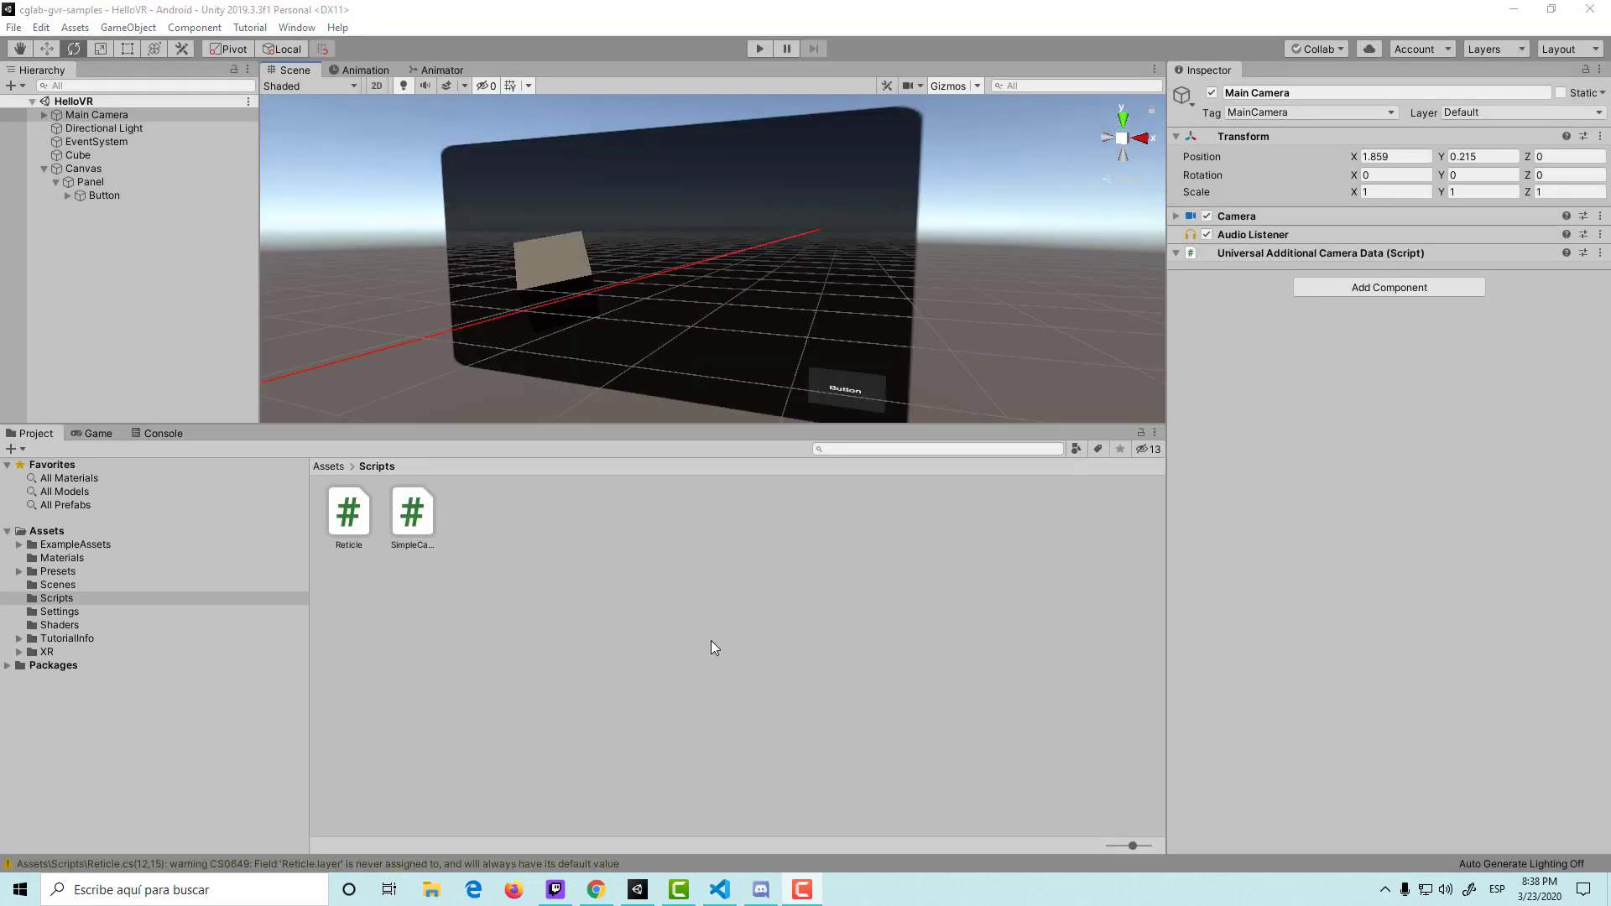
Show the Game view, run another Play test while orbiting the scene, then stop it.
{"action": "mouse_move", "coordinate": [617, 334]}
{"action": "left_mouse_down", "text": "alt"}
{"action": "mouse_move", "coordinate": [609, 141]}
{"action": "mouse_move", "coordinate": [521, 324]}
{"action": "left_mouse_up", "text": "alt"}
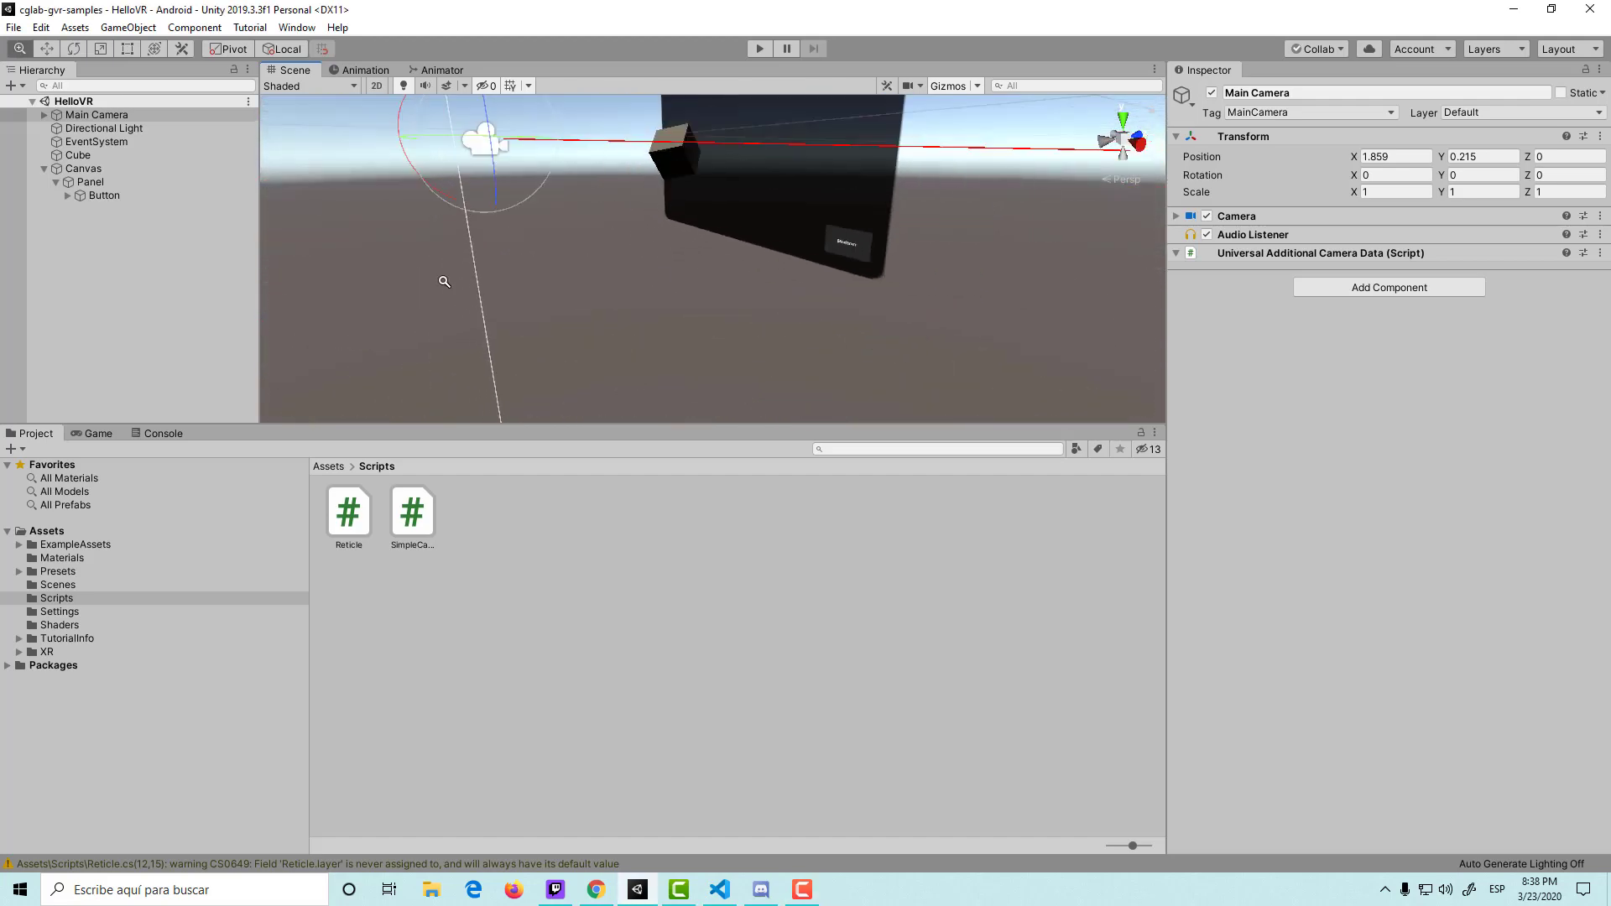
{"action": "left_click", "coordinate": [122, 434]}
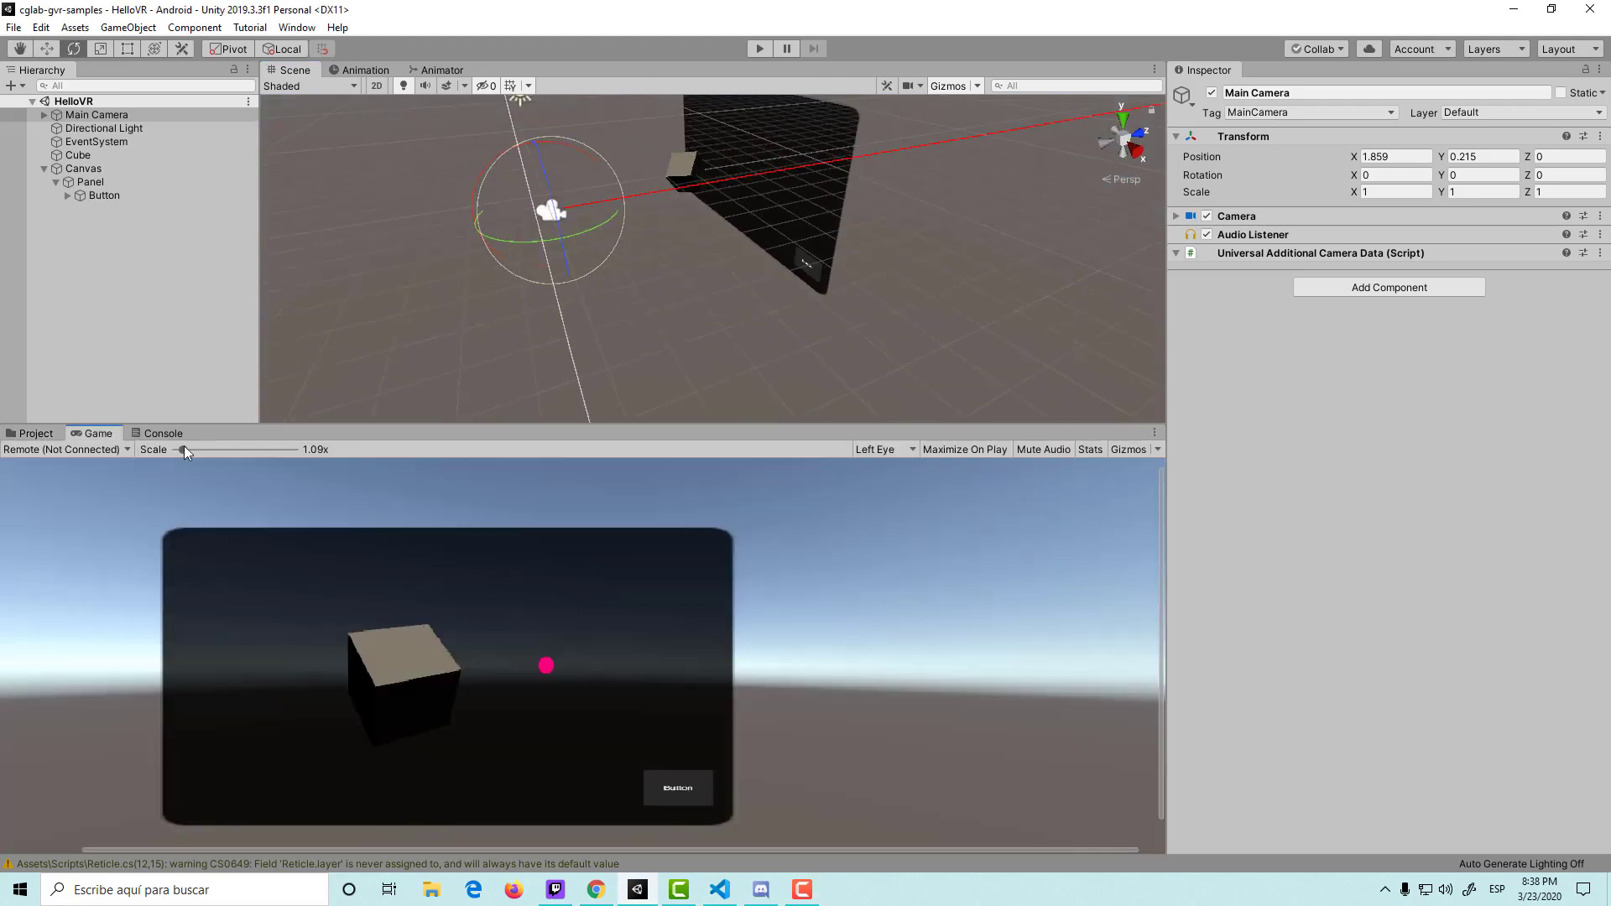
{"action": "left_click", "coordinate": [760, 52]}
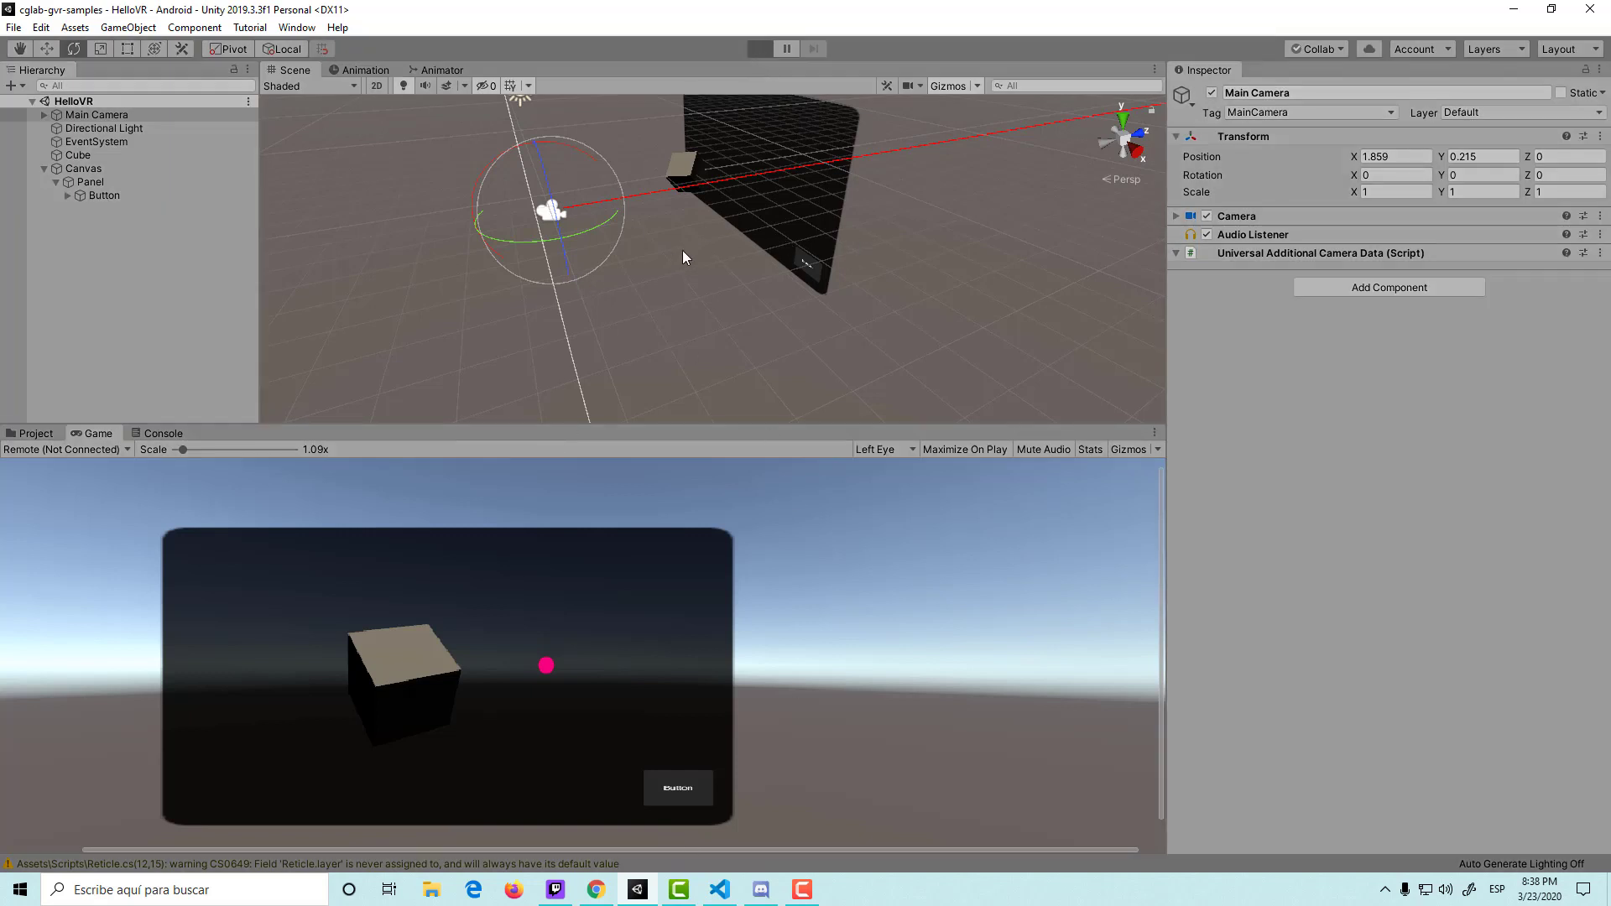
{"action": "mouse_move", "coordinate": [633, 217]}
{"action": "left_mouse_down", "text": "alt"}
{"action": "mouse_move", "coordinate": [642, 338]}
{"action": "mouse_move", "coordinate": [727, 294]}
{"action": "mouse_move", "coordinate": [572, 253]}
{"action": "mouse_move", "coordinate": [565, 230]}
{"action": "mouse_move", "coordinate": [606, 369]}
{"action": "mouse_move", "coordinate": [598, 189]}
{"action": "mouse_move", "coordinate": [633, 340]}
{"action": "left_mouse_up", "text": "alt"}
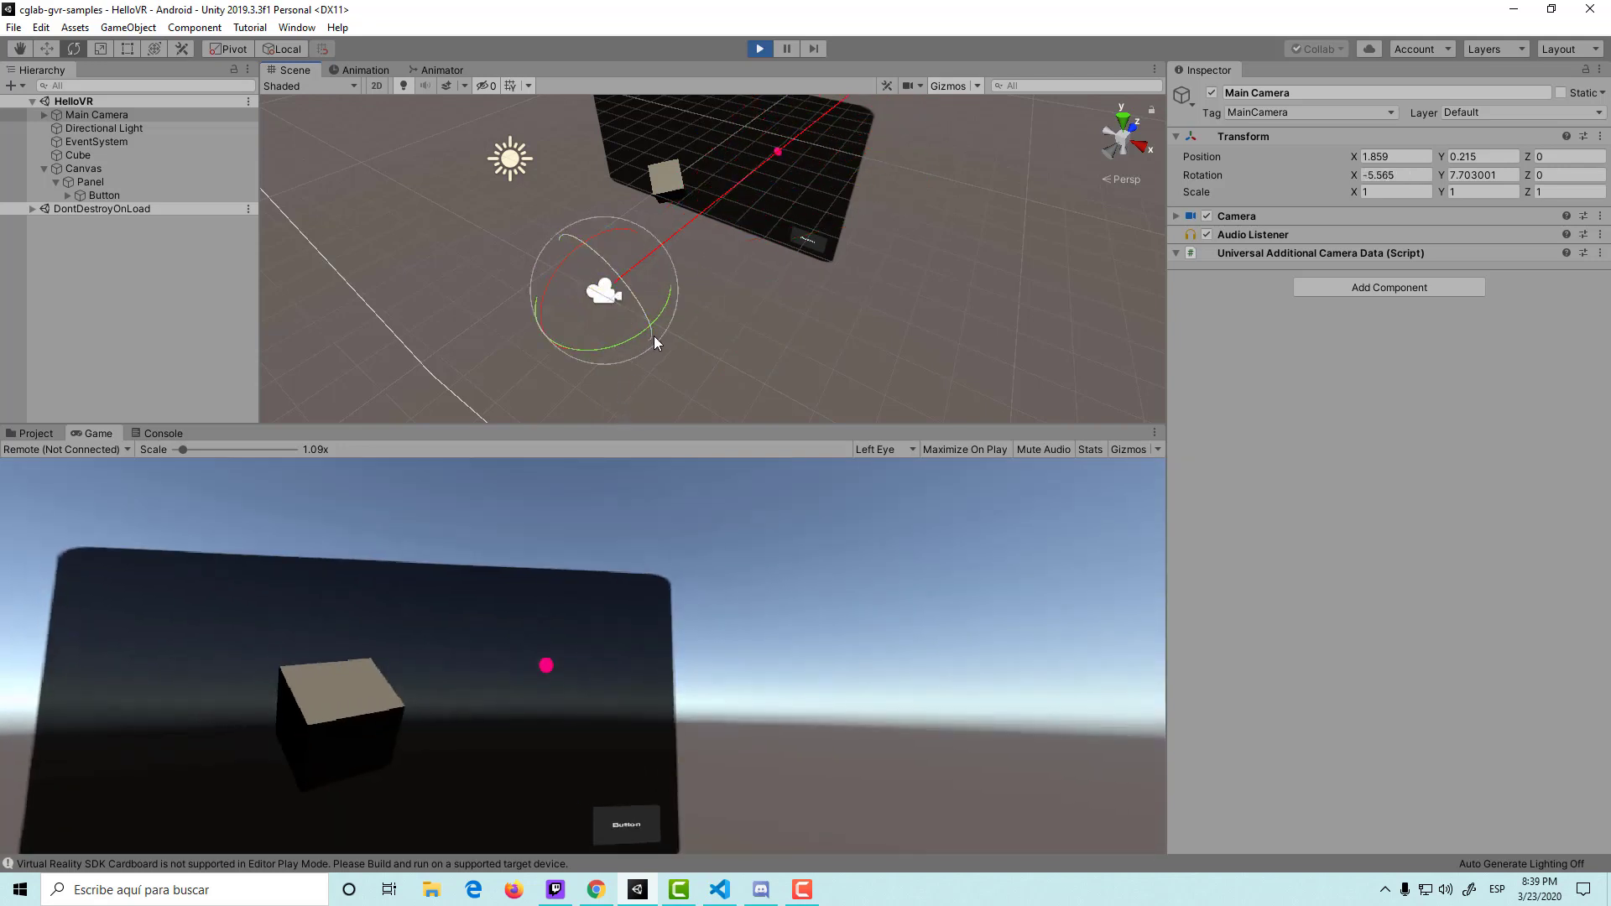
{"action": "left_click", "coordinate": [761, 49]}
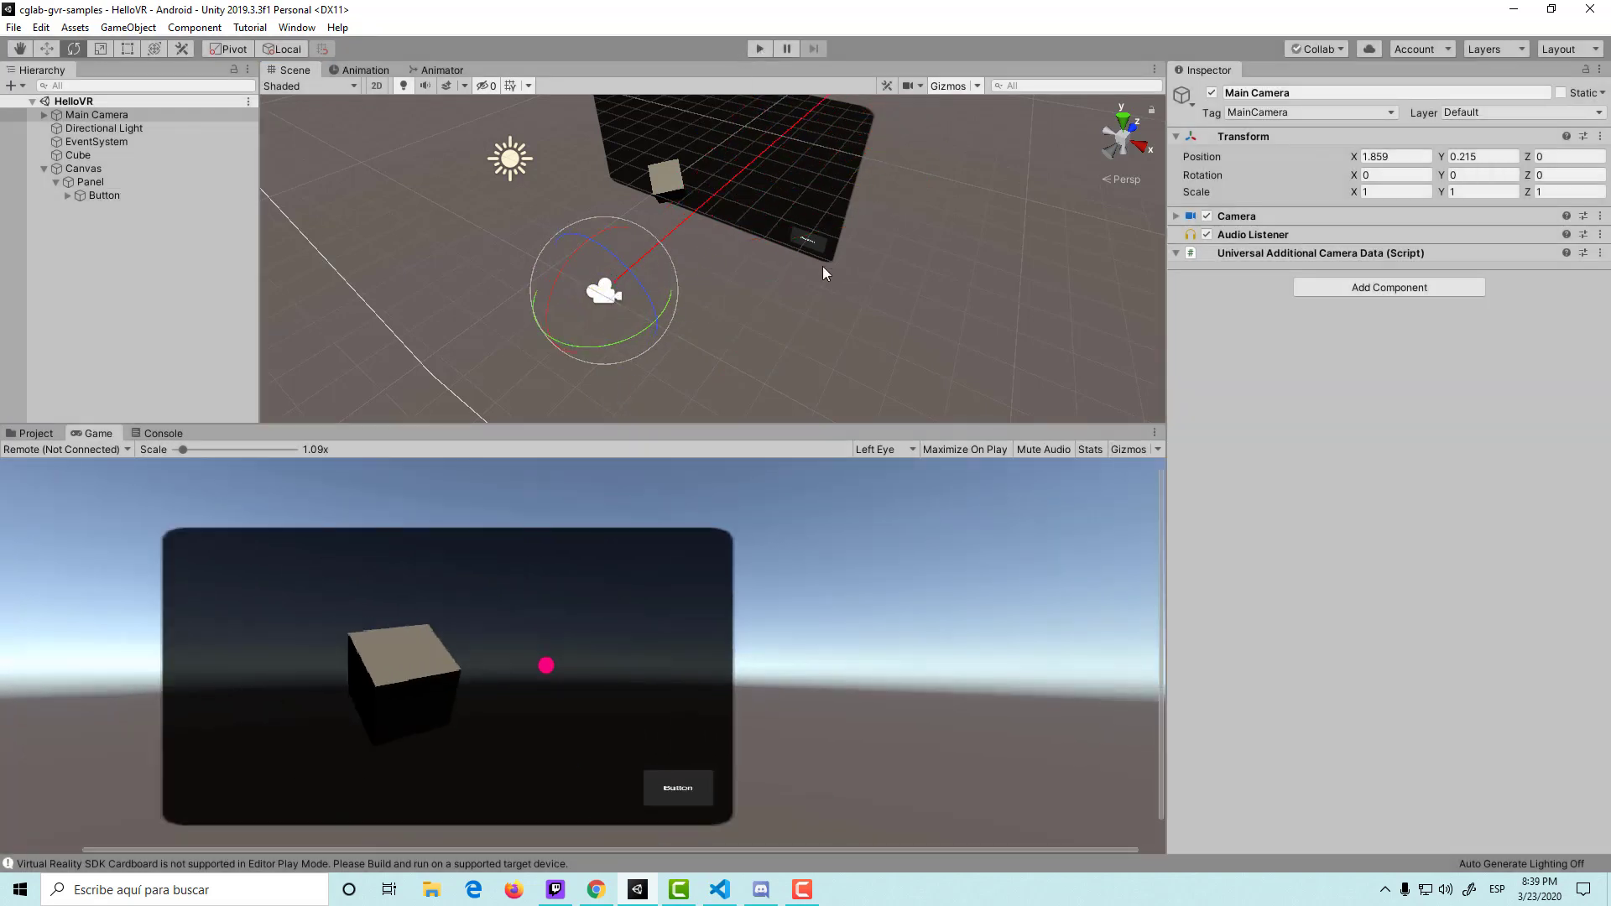
{"action": "left_click_drag", "start_coordinate": [684, 268], "coordinate": [792, 225], "text": "alt"}
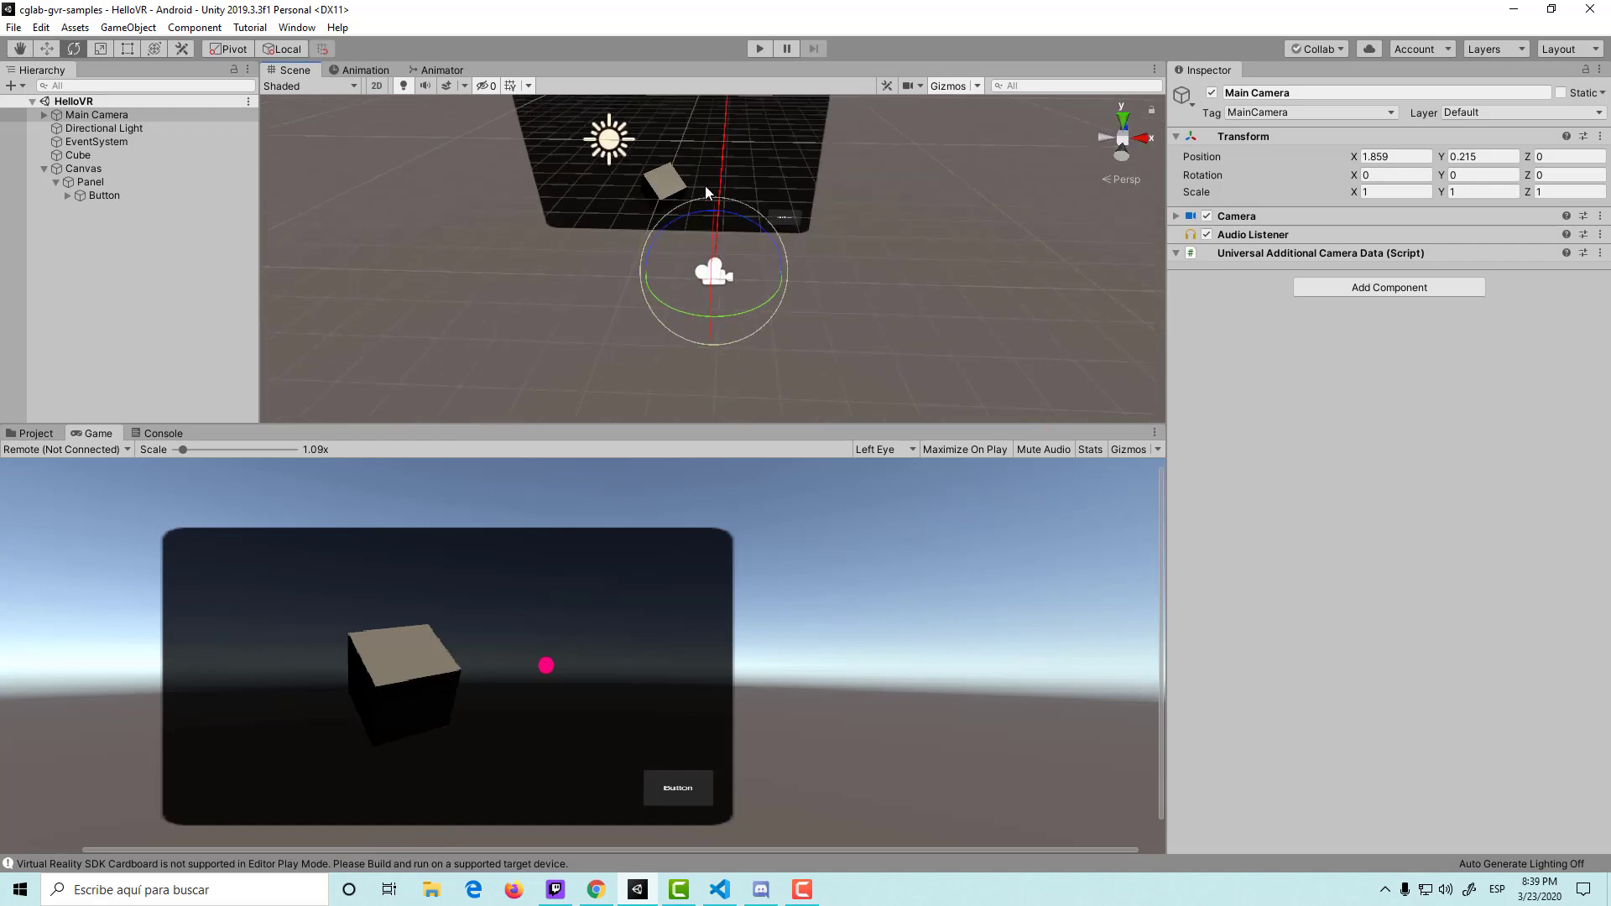
Scale the Panel down uniformly.
{"action": "left_click", "coordinate": [621, 130]}
{"action": "left_click", "coordinate": [729, 141]}
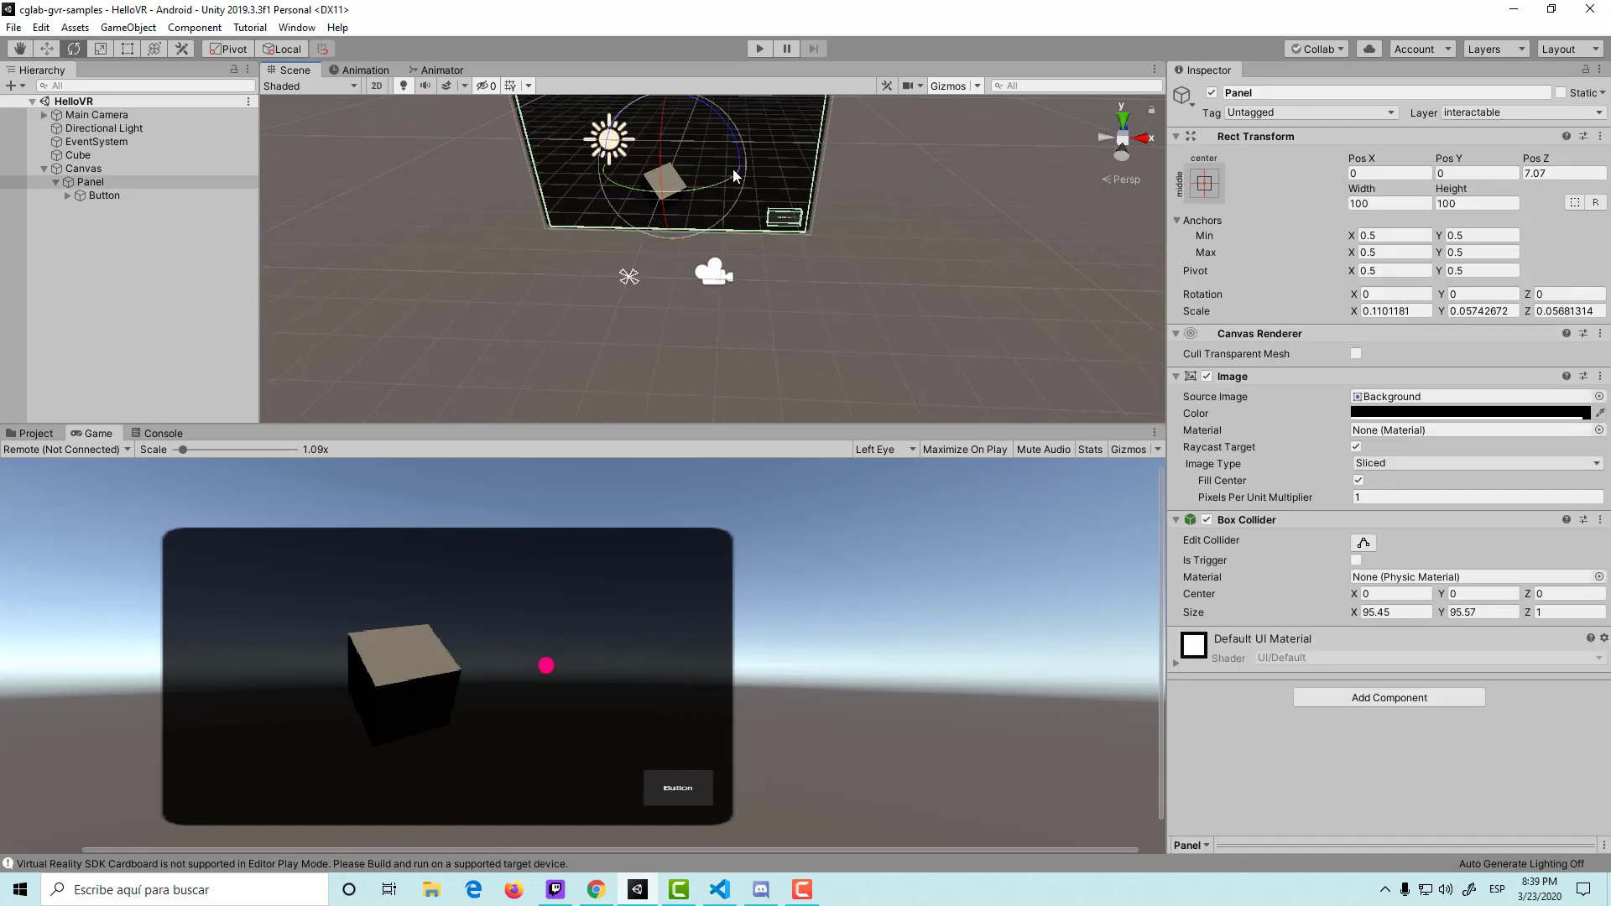
{"action": "key", "text": "r"}
{"action": "left_click_drag", "start_coordinate": [659, 167], "coordinate": [642, 167]}
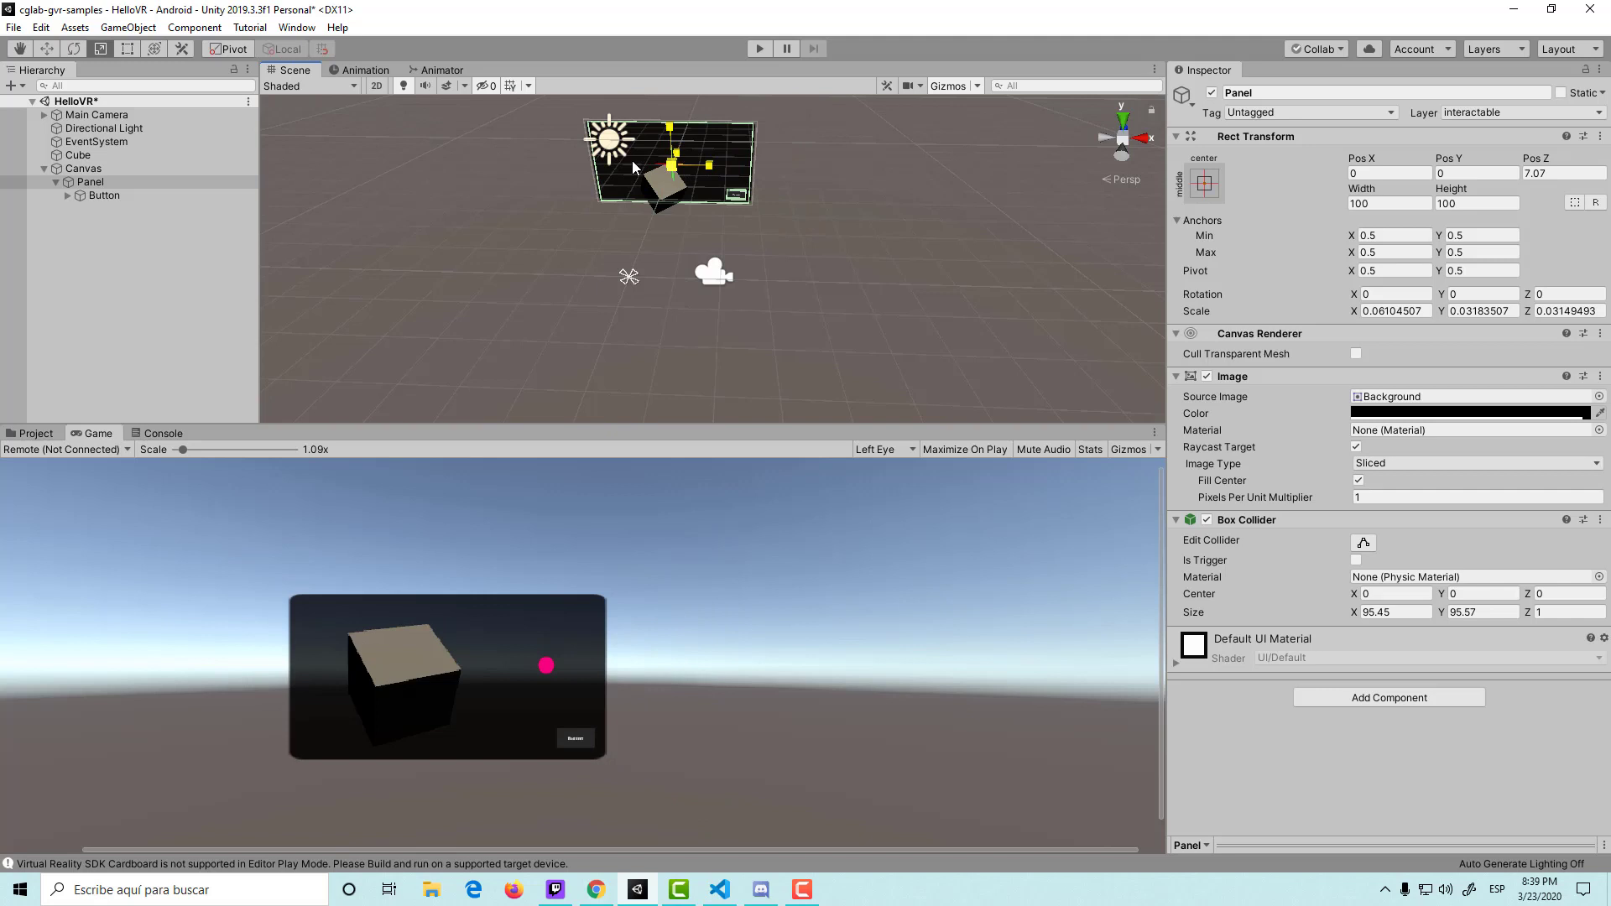
Frame the Button and move it along the panel with the Move tool.
{"action": "left_click", "coordinate": [752, 201]}
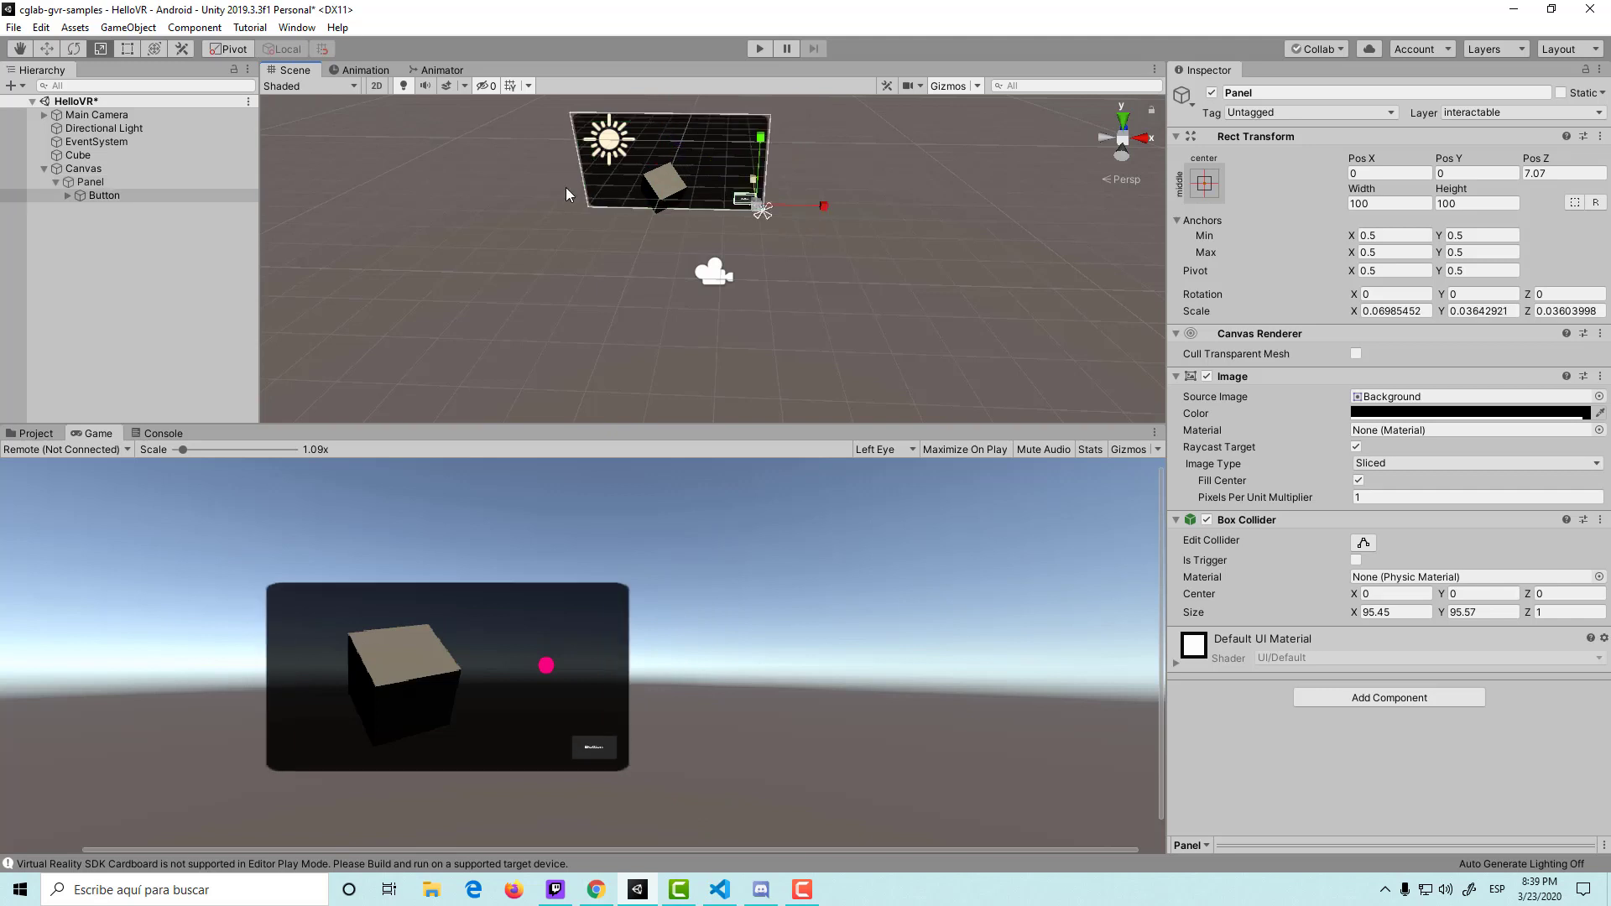
{"action": "double_click", "coordinate": [104, 195]}
{"action": "scroll", "coordinate": [663, 254], "scroll_direction": "down", "scroll_amount": 5}
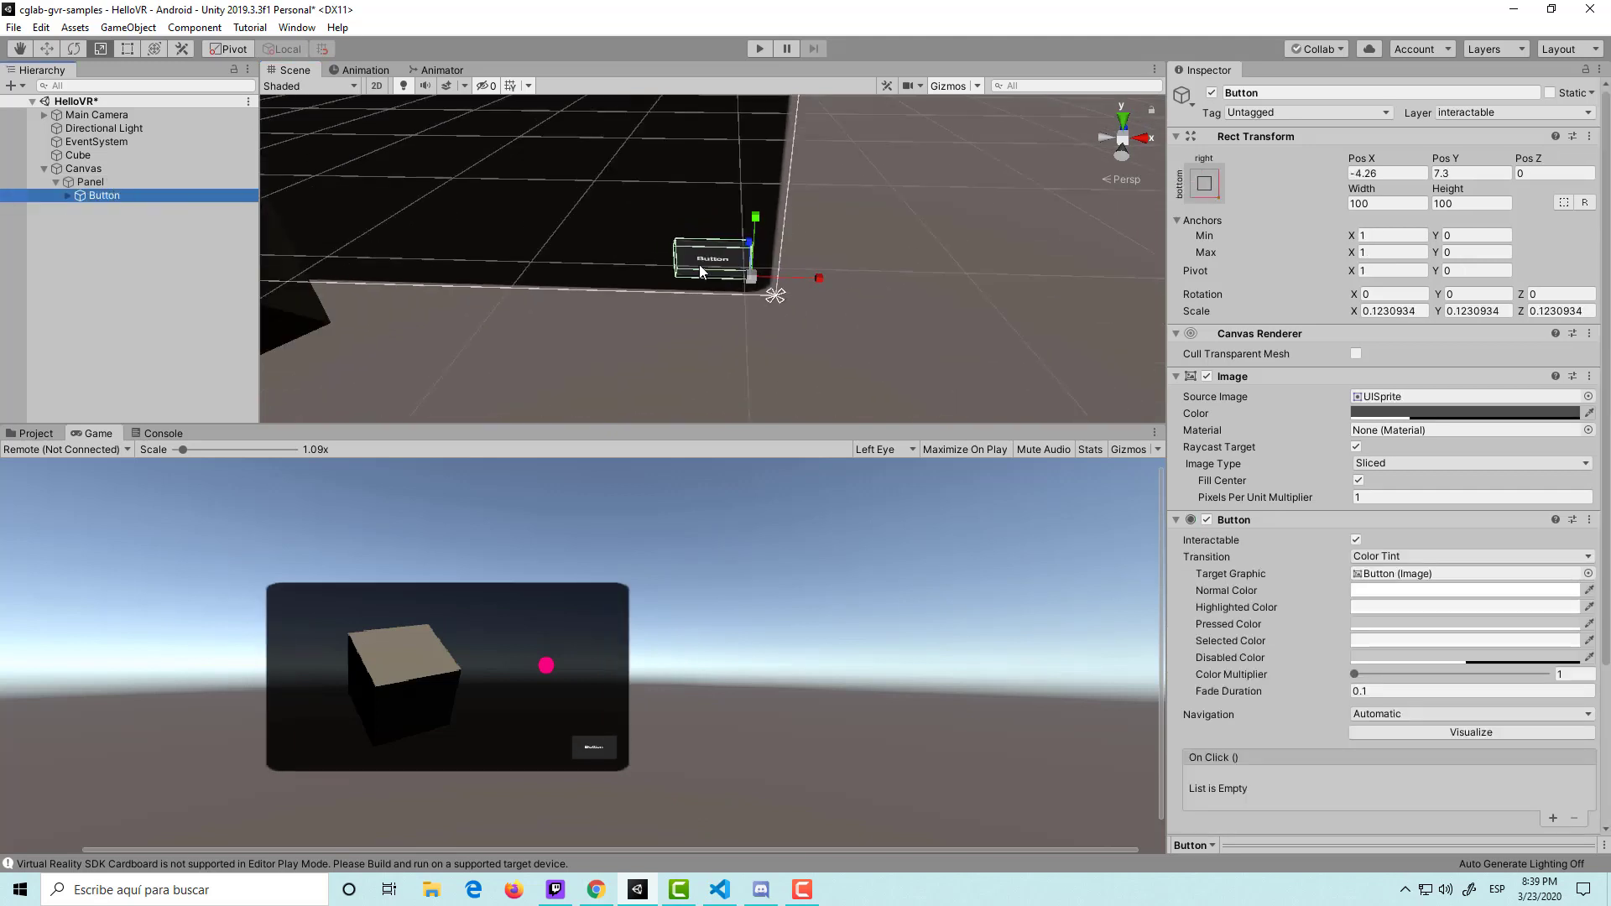
{"action": "scroll", "coordinate": [713, 268], "scroll_direction": "down", "scroll_amount": 3}
{"action": "key", "text": "w"}
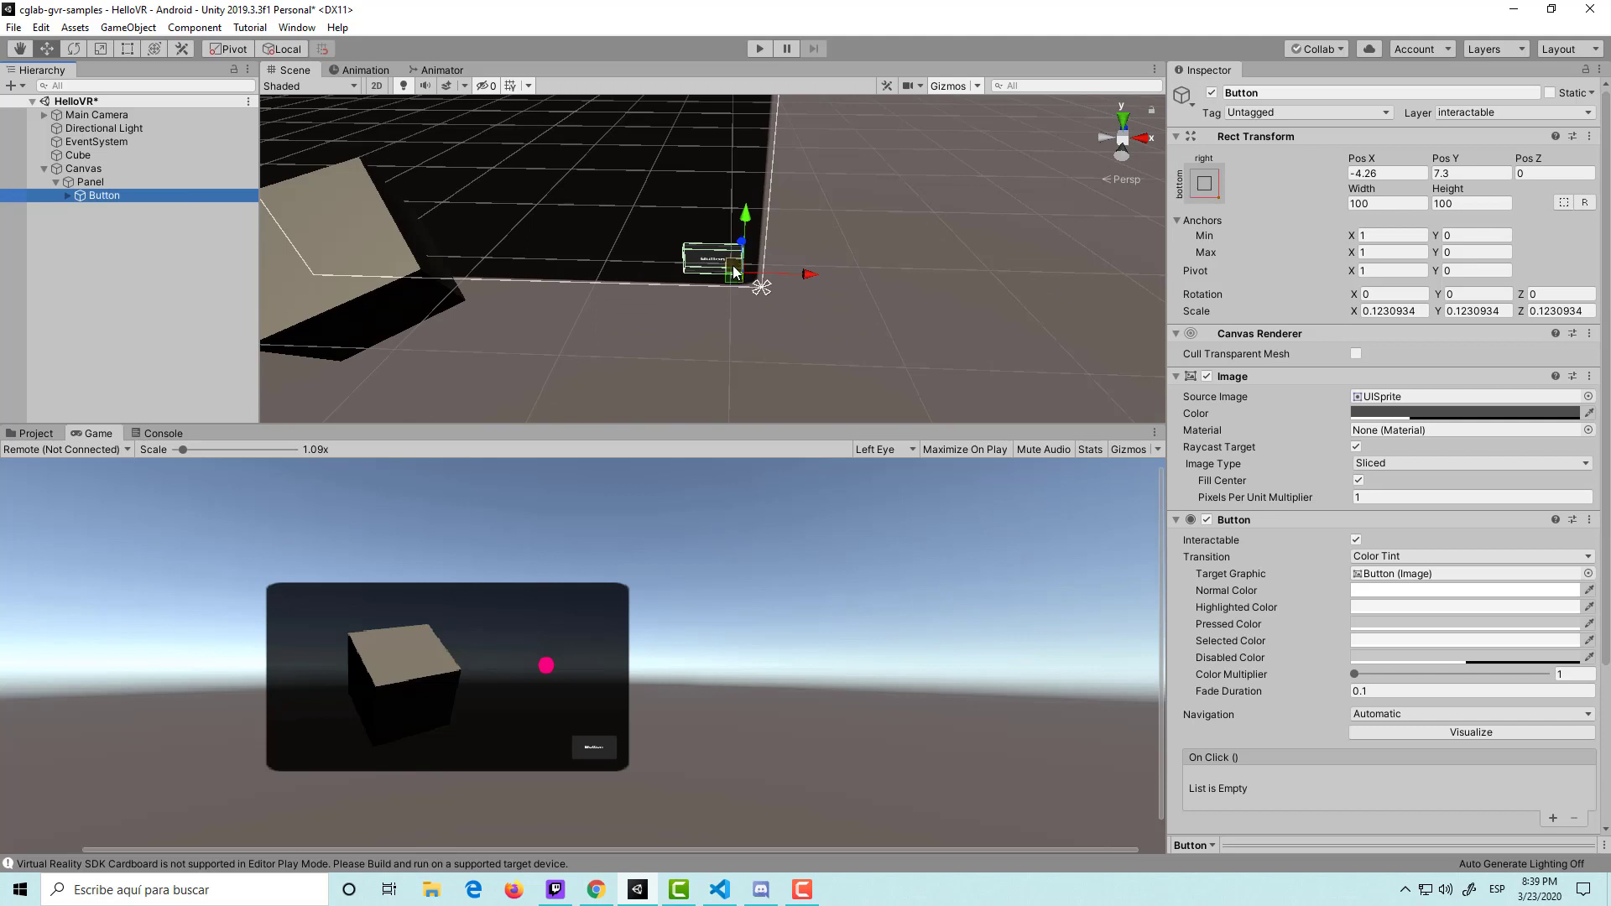
{"action": "mouse_move", "coordinate": [738, 381]}
{"action": "left_mouse_down", "text": "alt"}
{"action": "mouse_move", "coordinate": [735, 272]}
{"action": "mouse_move", "coordinate": [614, 246]}
{"action": "mouse_move", "coordinate": [528, 257]}
{"action": "left_mouse_up", "text": "alt"}
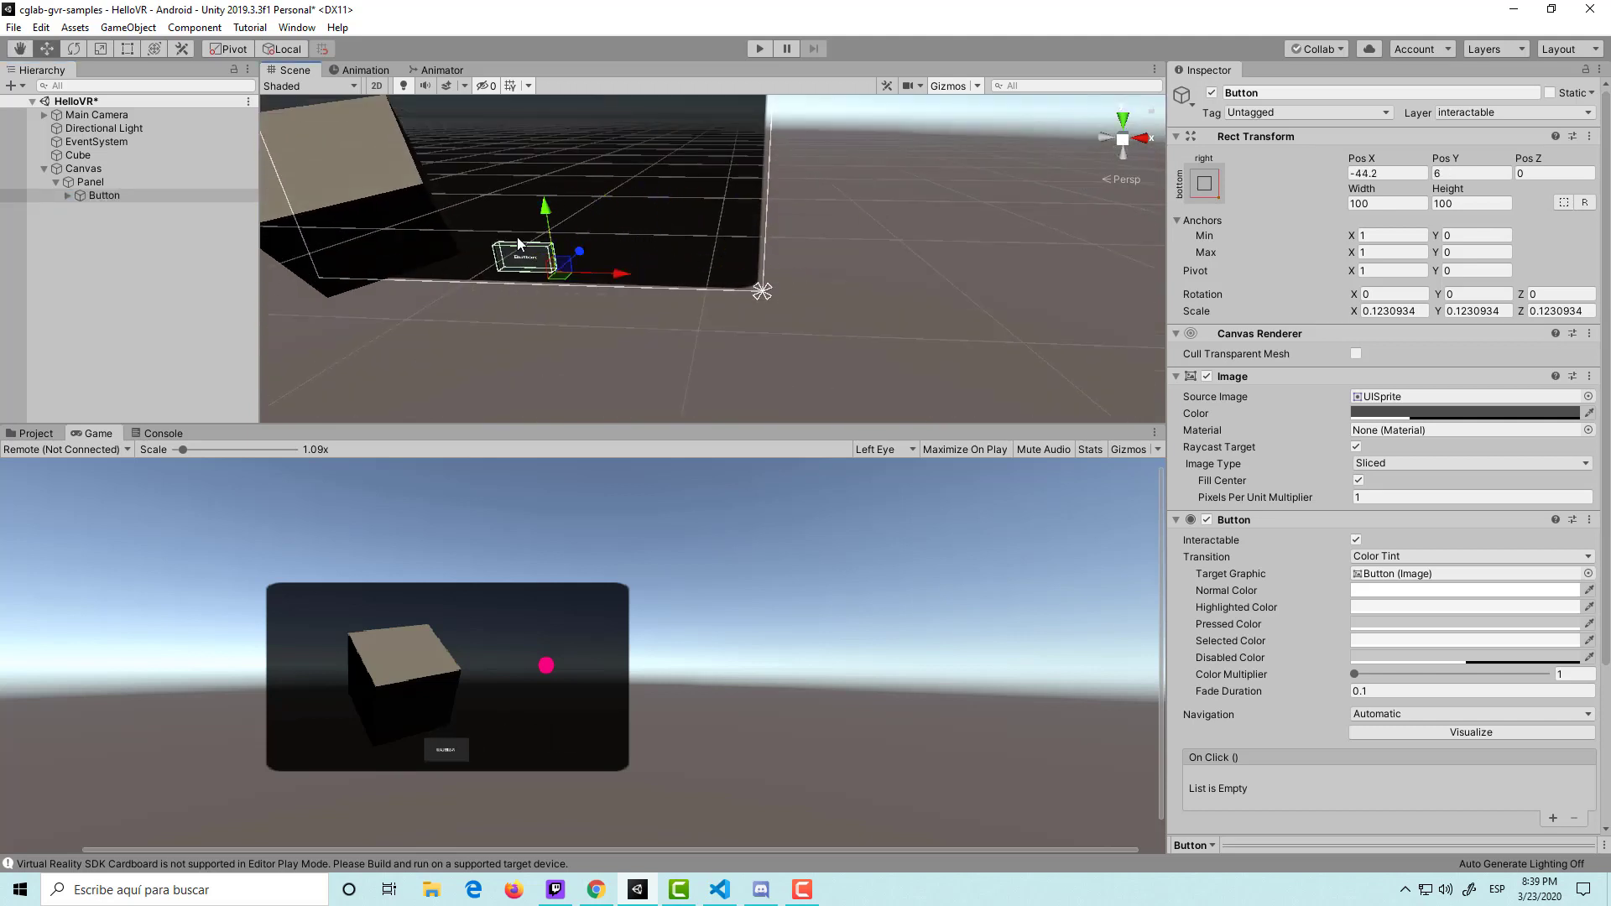
Deactivate the Cube and, in the 2D Scene view, raise the Button to Pos Y 17.6.
{"action": "left_click", "coordinate": [78, 155]}
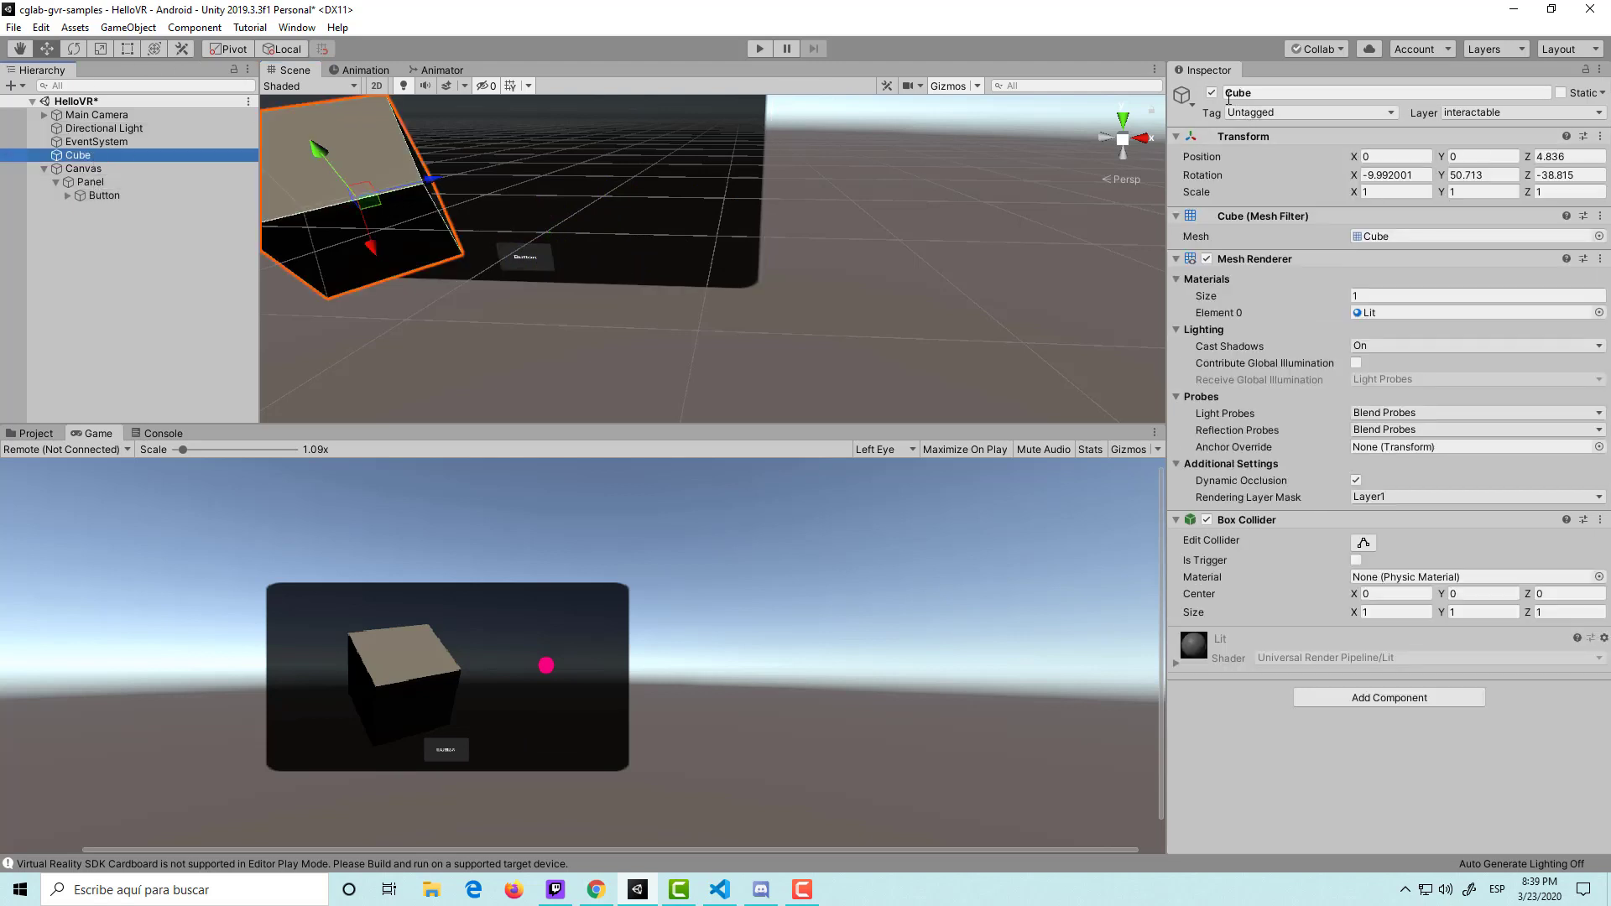
{"action": "left_click", "coordinate": [1211, 93]}
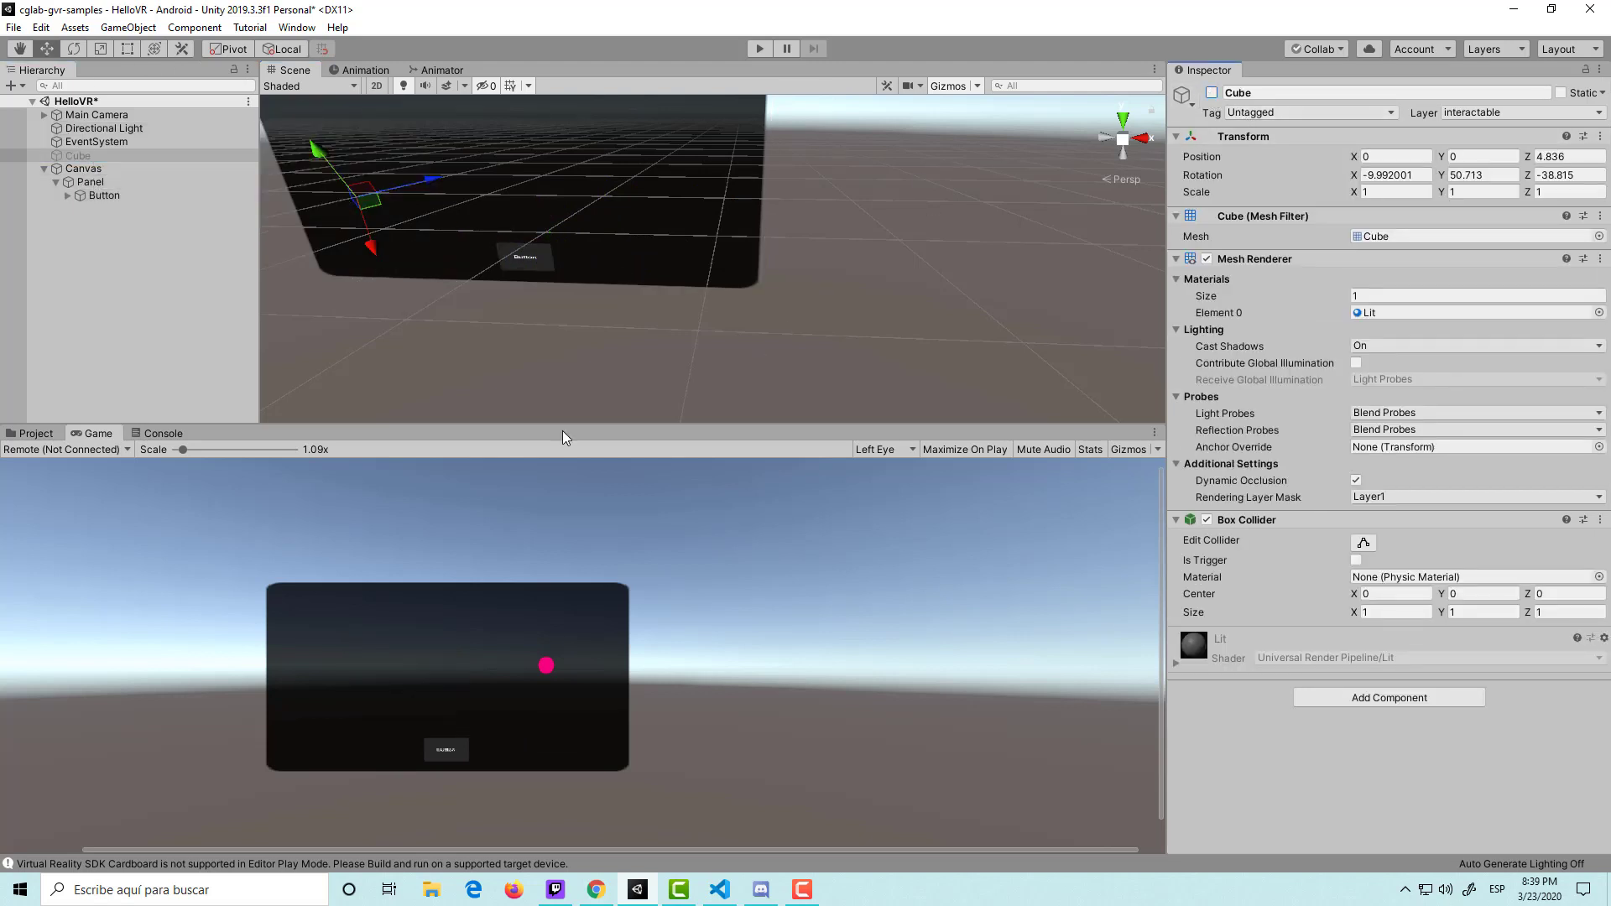
{"action": "left_click", "coordinate": [379, 86]}
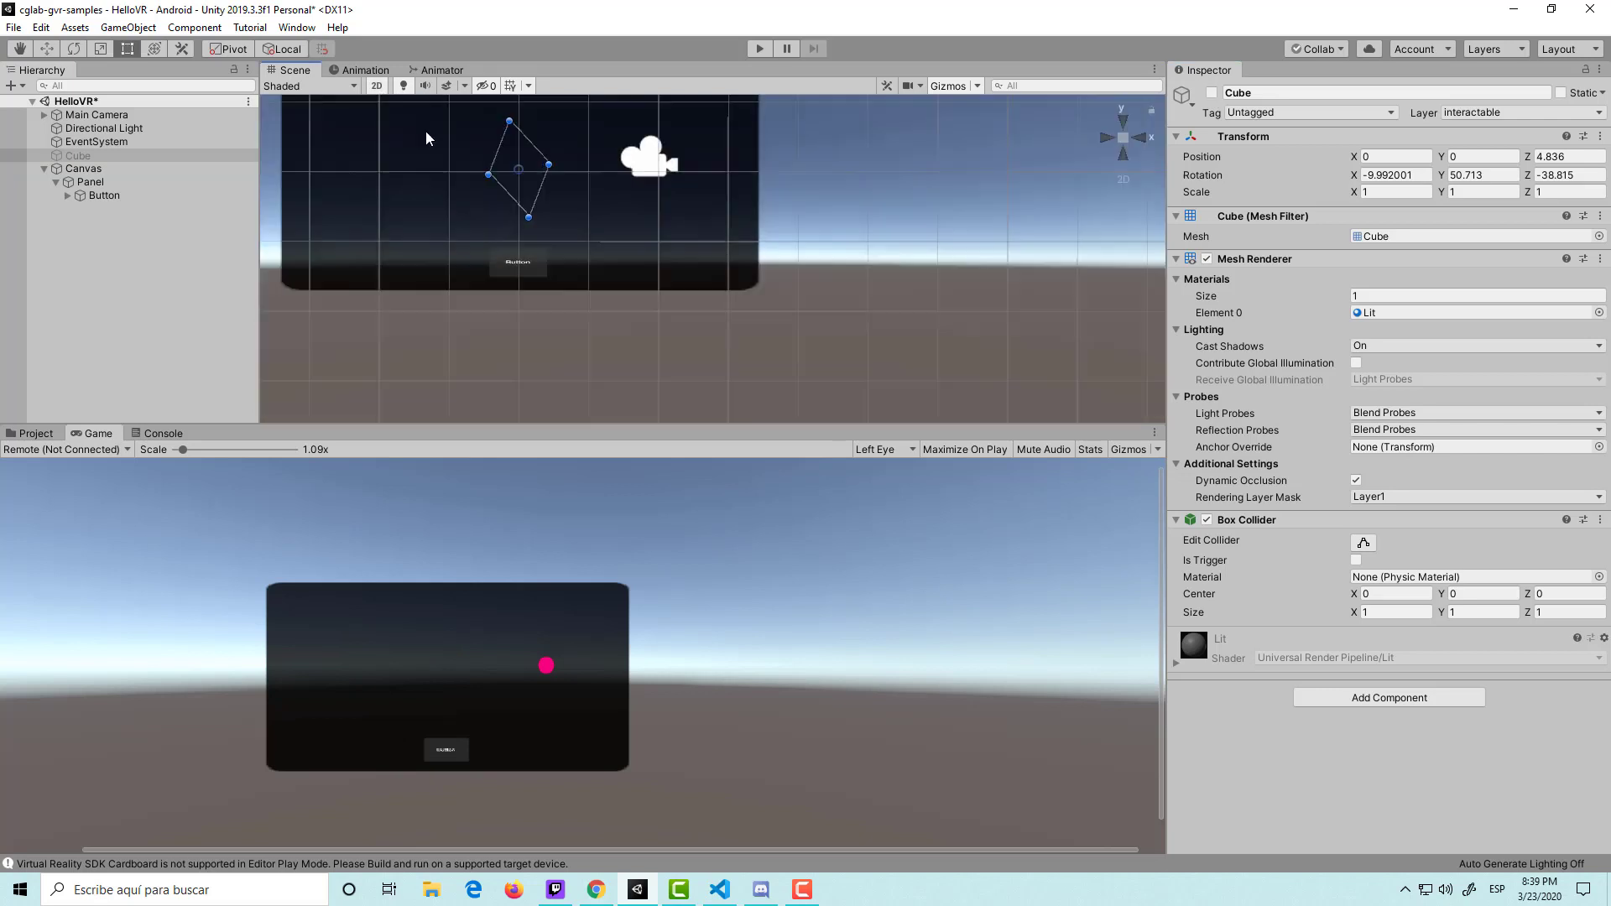
{"action": "left_click", "coordinate": [99, 171]}
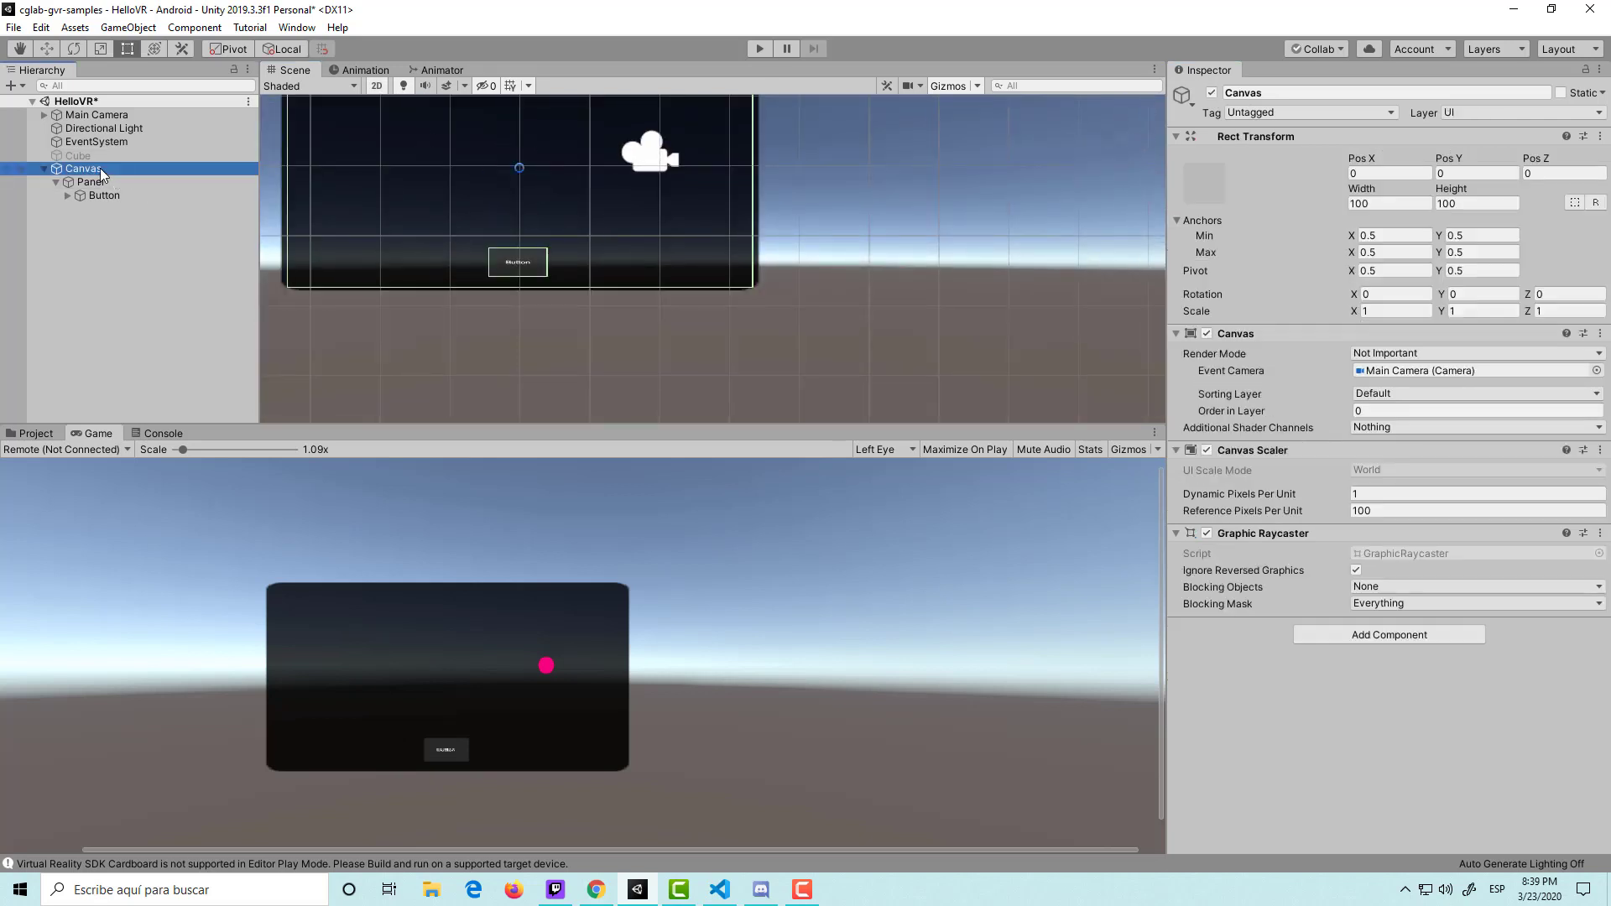
{"action": "left_click", "coordinate": [521, 266]}
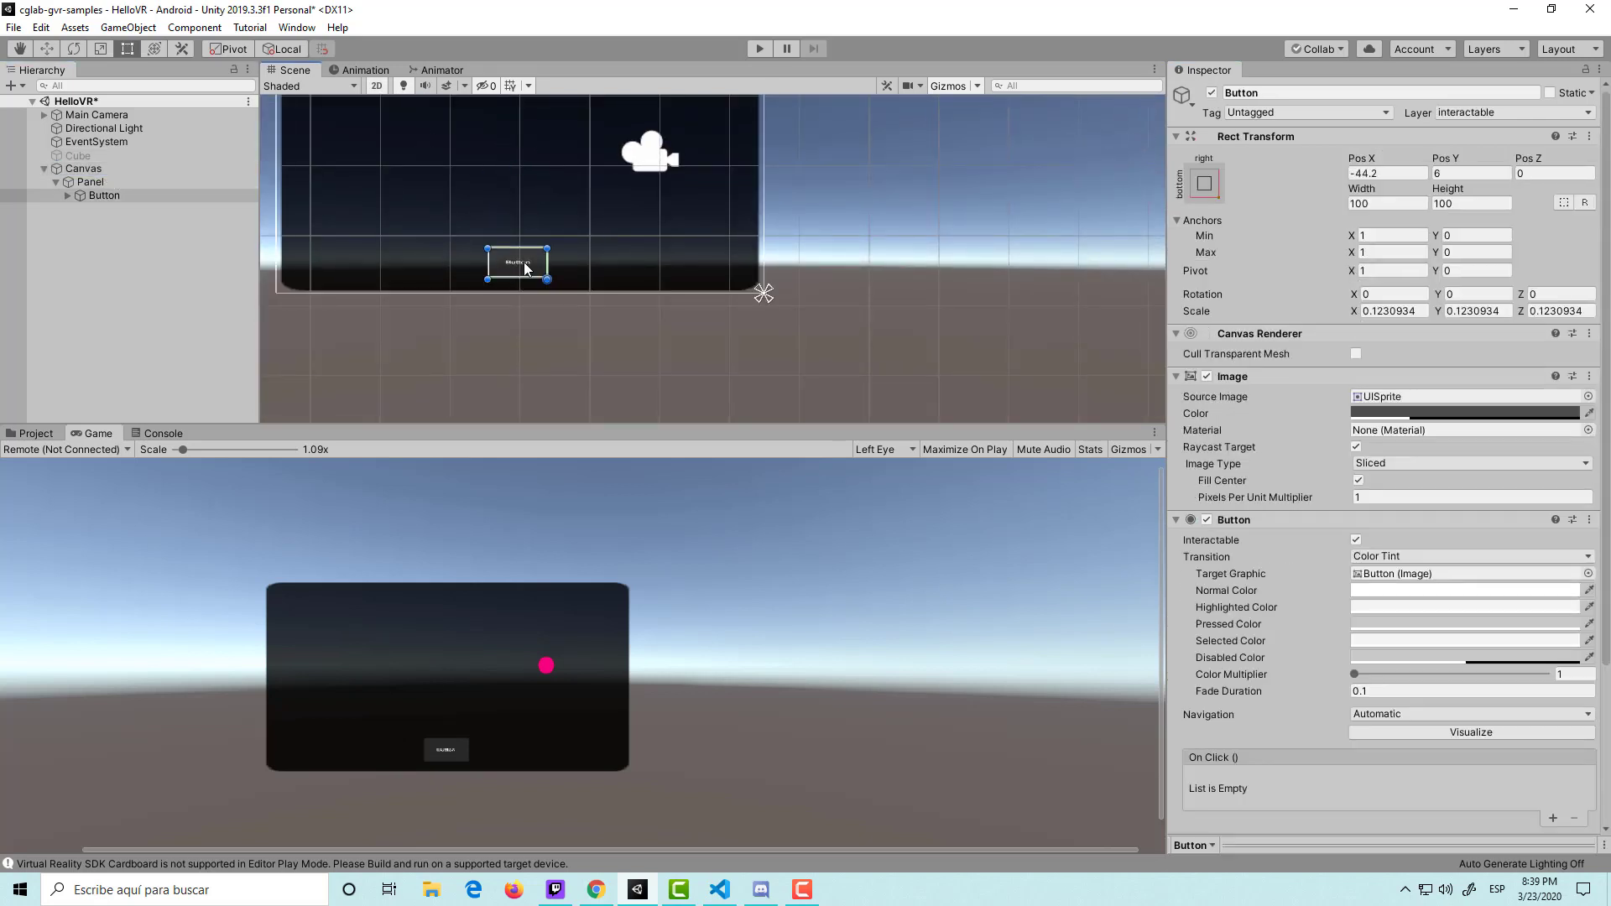
{"action": "left_click_drag", "start_coordinate": [526, 267], "coordinate": [516, 239]}
Anchor the Button with the bottom-centre anchor preset.
{"action": "left_click", "coordinate": [1207, 187]}
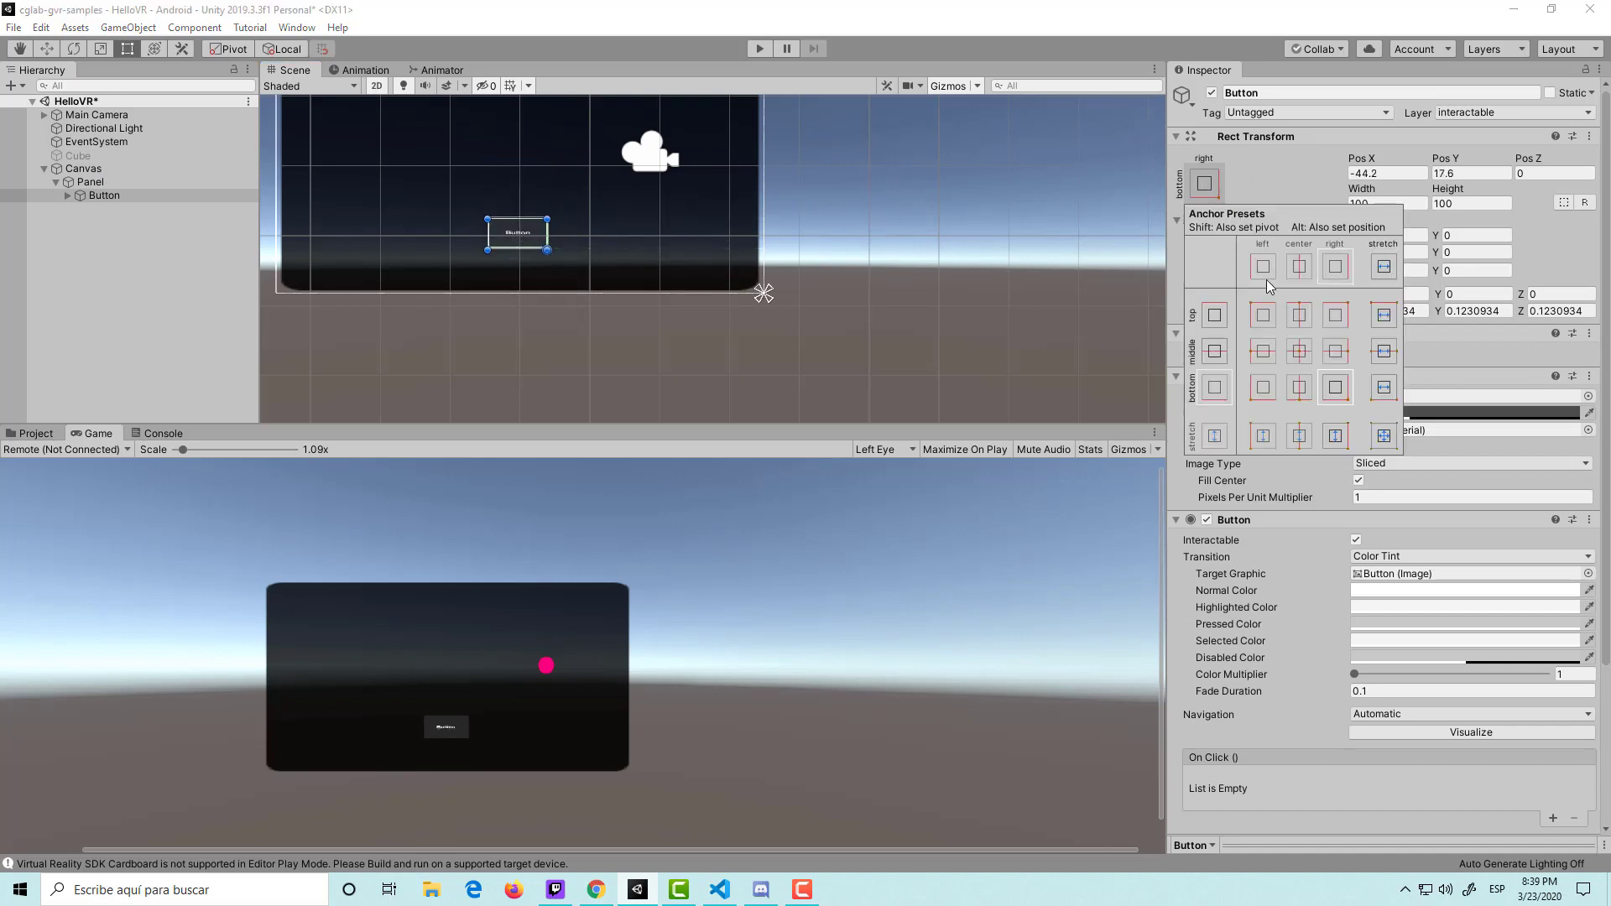
{"action": "left_click", "coordinate": [1299, 388]}
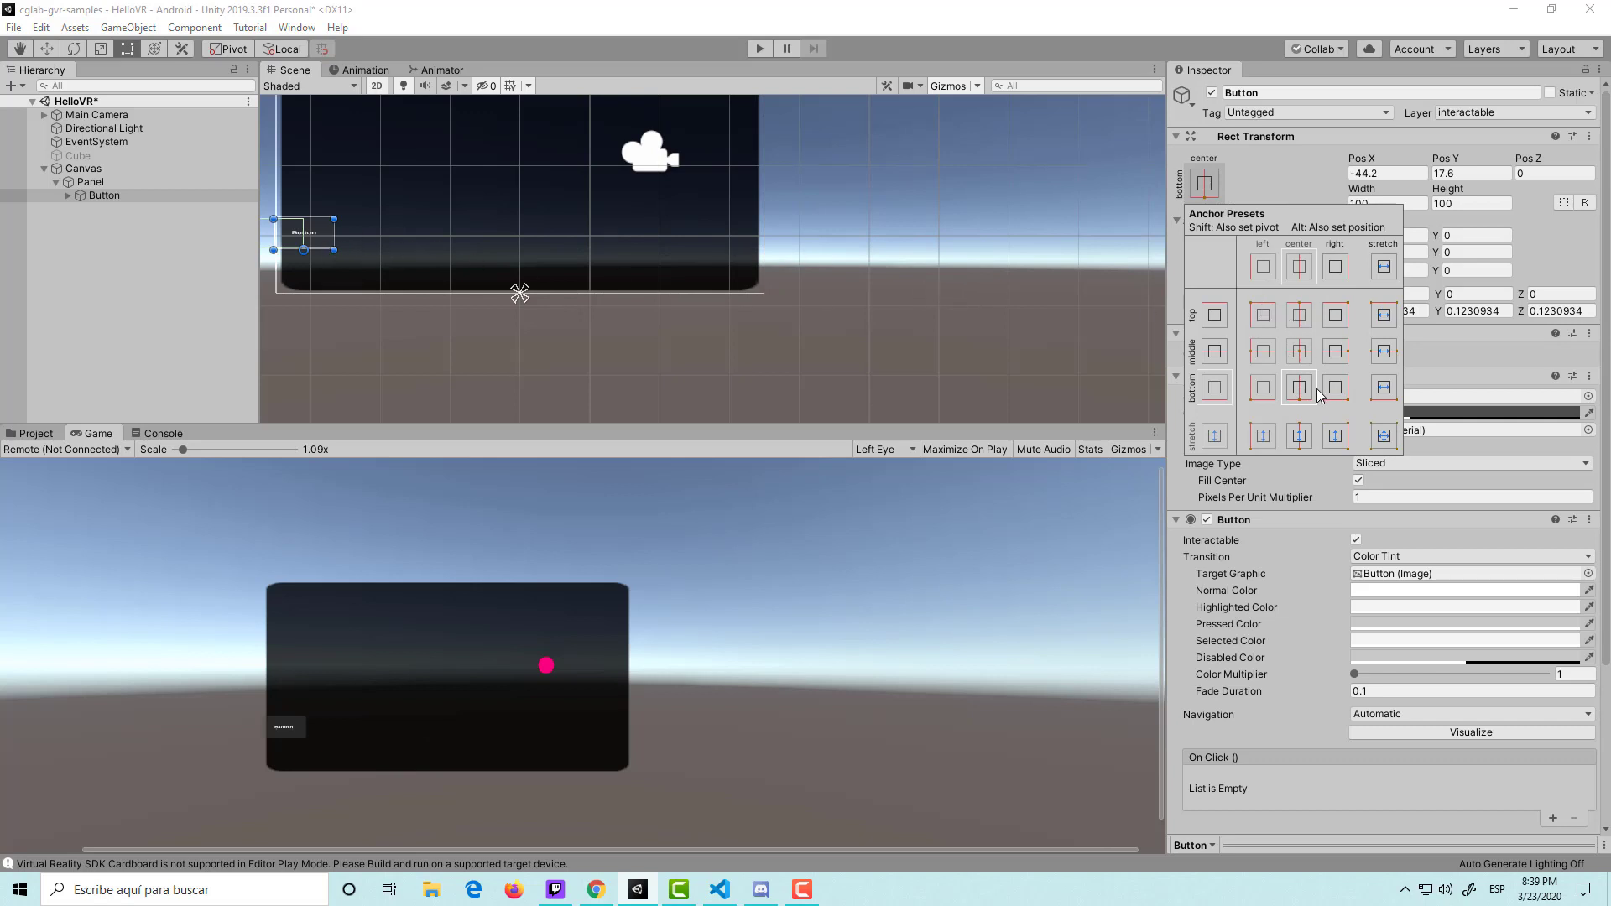
{"action": "left_click", "coordinate": [130, 193]}
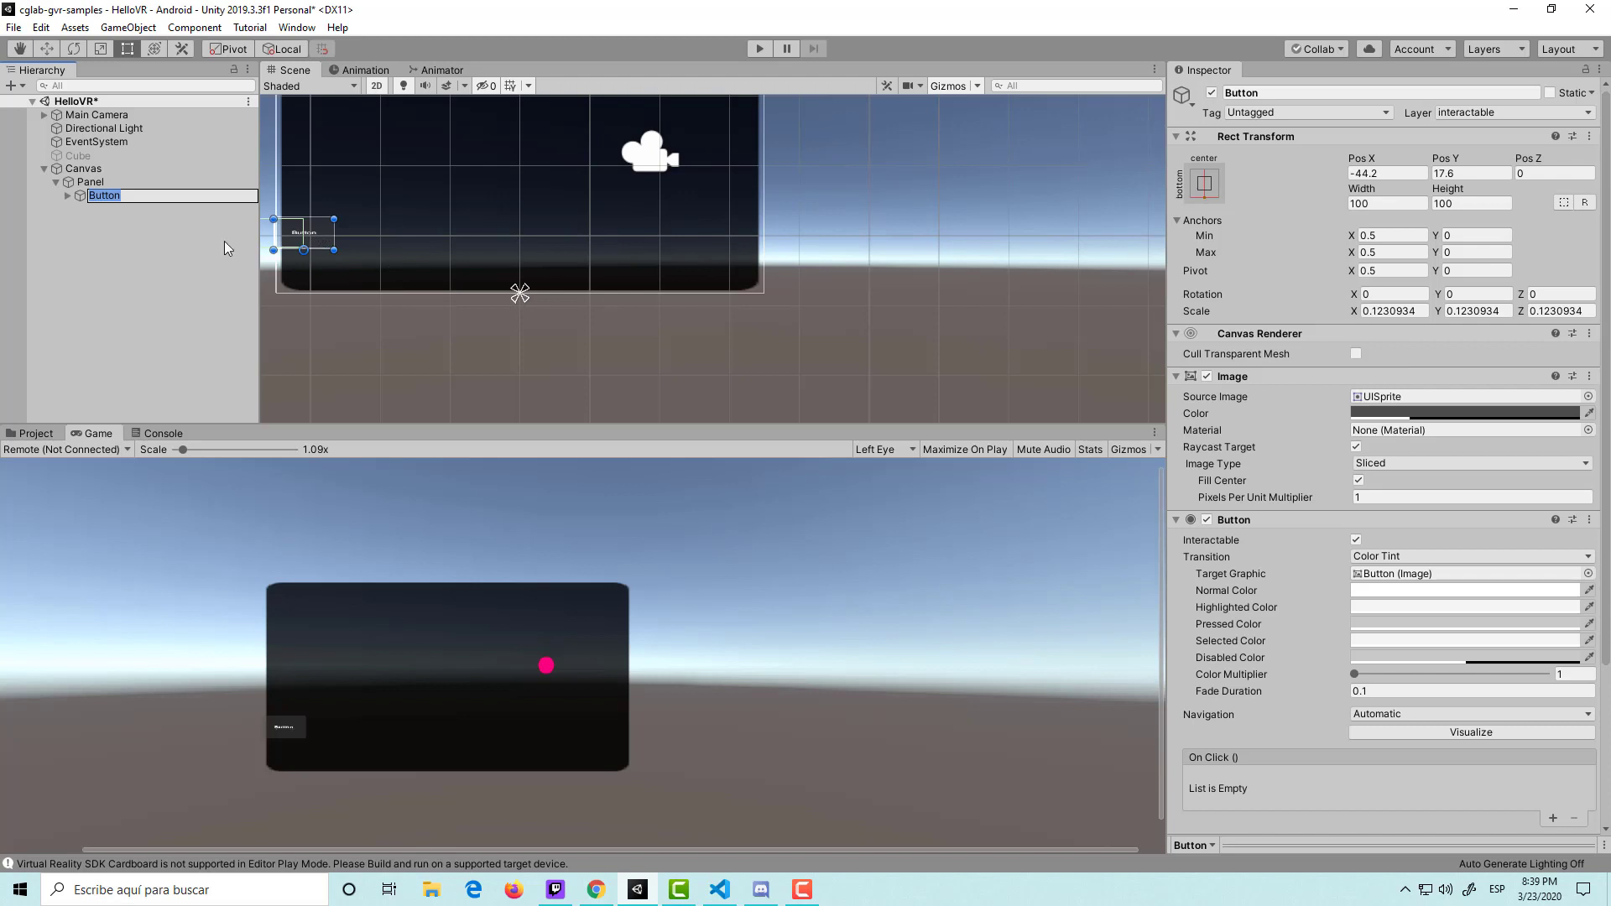
Centre the Button horizontally near the panel's bottom at Pos X 0, Pos Y 18.9.
{"action": "left_click", "coordinate": [224, 247]}
{"action": "left_click", "coordinate": [104, 196]}
{"action": "mouse_move", "coordinate": [322, 236]}
{"action": "left_mouse_down"}
{"action": "mouse_move", "coordinate": [503, 232]}
{"action": "mouse_move", "coordinate": [550, 192]}
{"action": "mouse_move", "coordinate": [536, 244]}
{"action": "mouse_move", "coordinate": [542, 227]}
{"action": "left_mouse_up"}
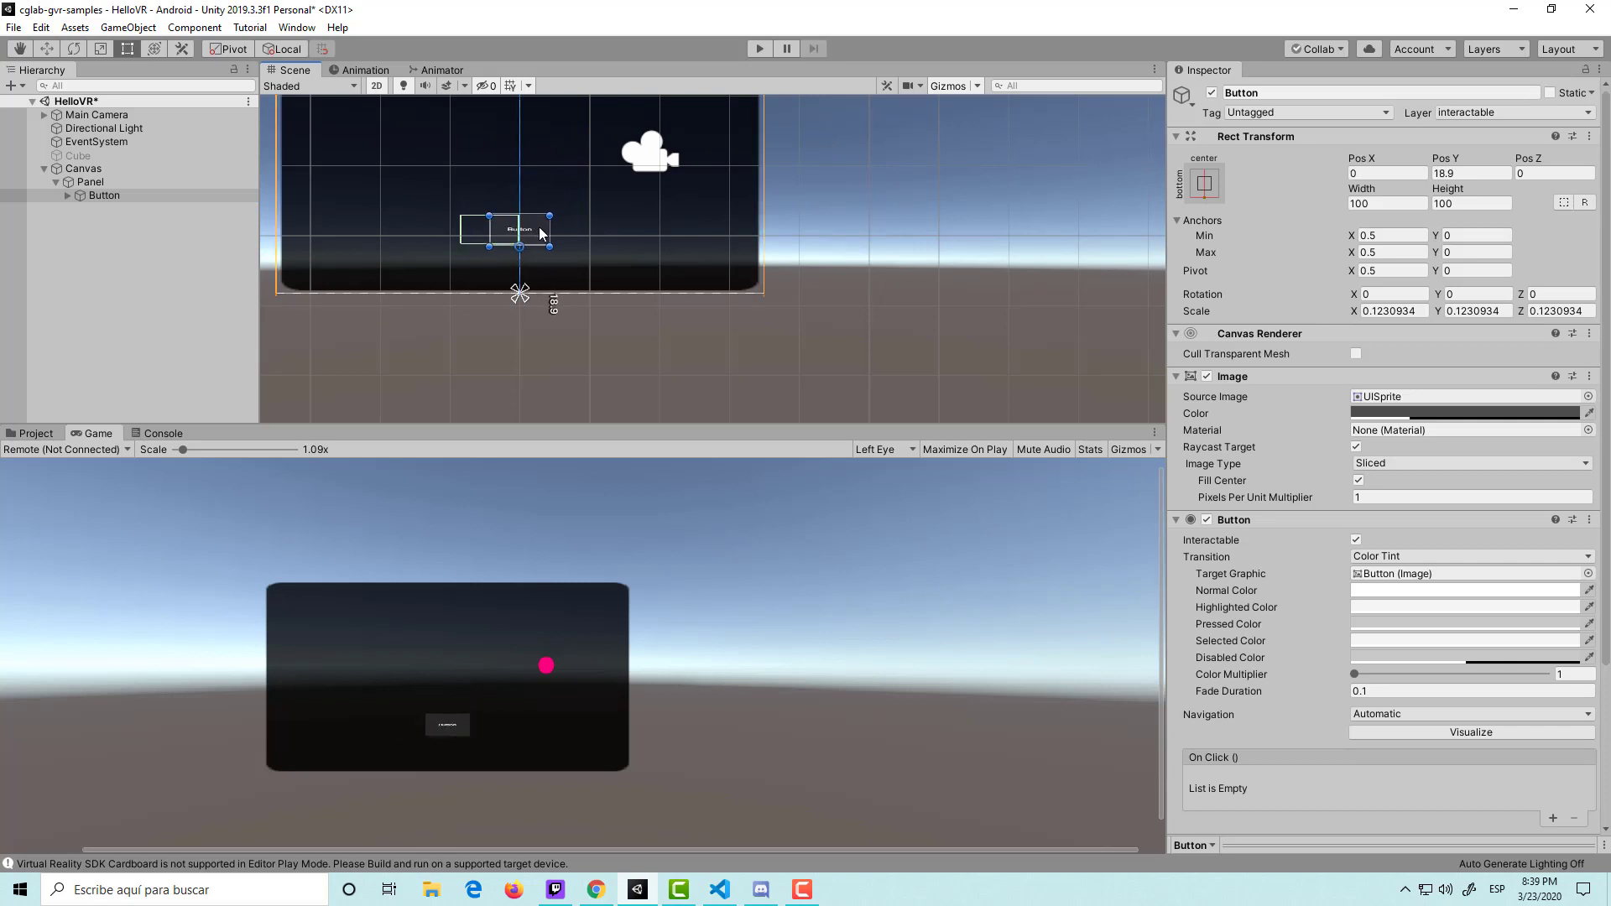
{"action": "scroll", "coordinate": [540, 271], "scroll_direction": "up", "scroll_amount": 3}
{"action": "scroll", "coordinate": [540, 265], "scroll_direction": "up", "scroll_amount": 2}
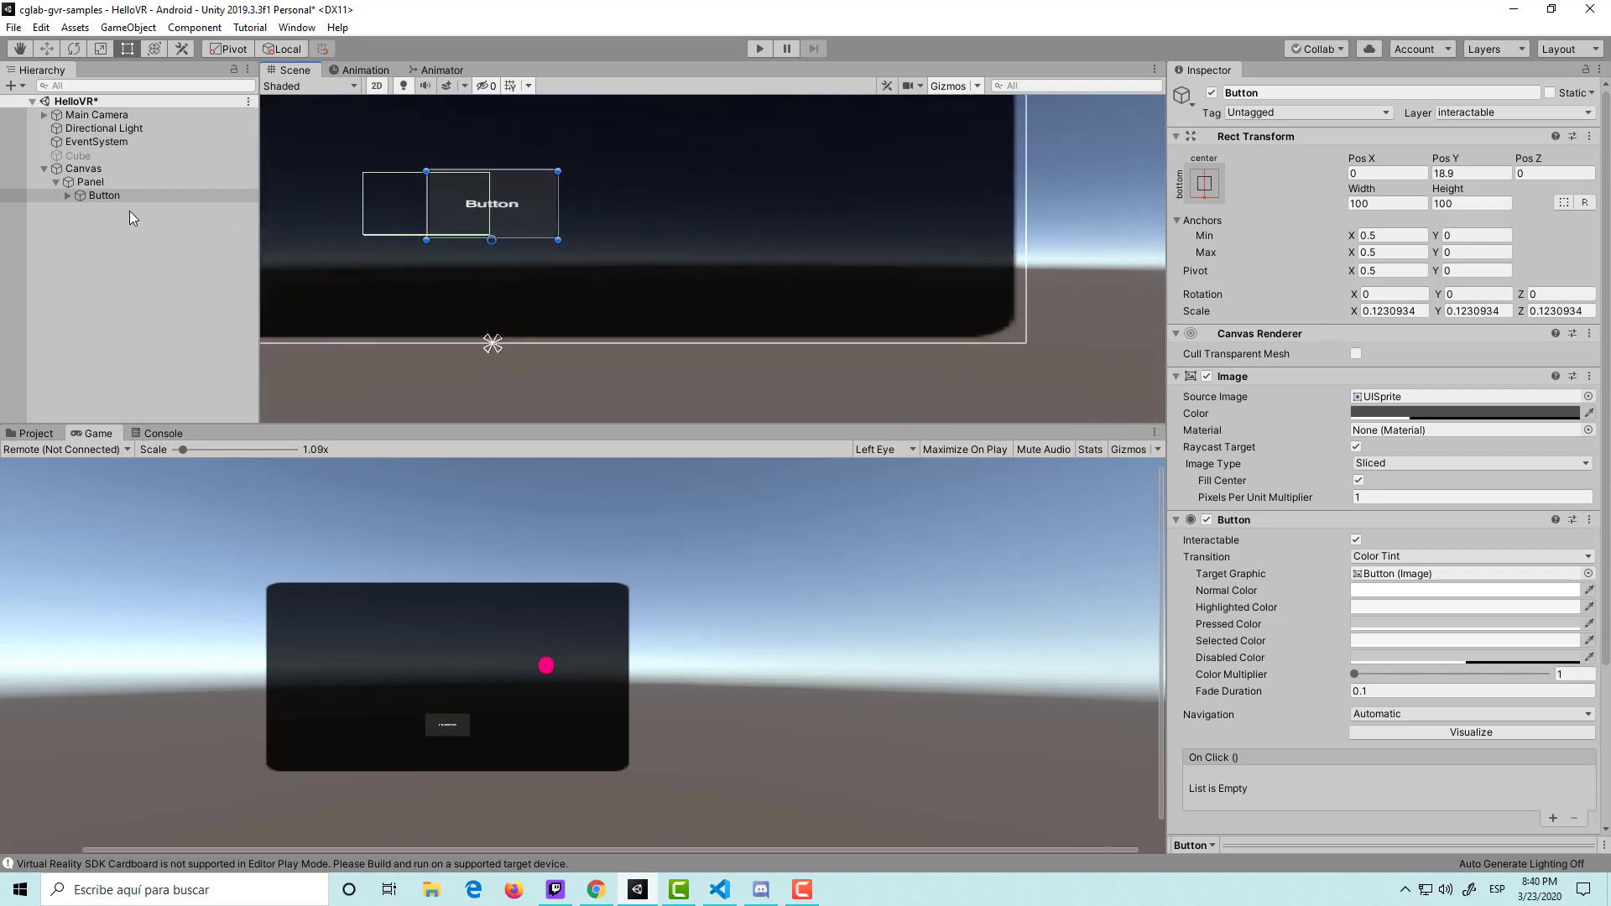
Edit the Button's box collider, shrinking its width to fit the button.
{"action": "left_click", "coordinate": [169, 195]}
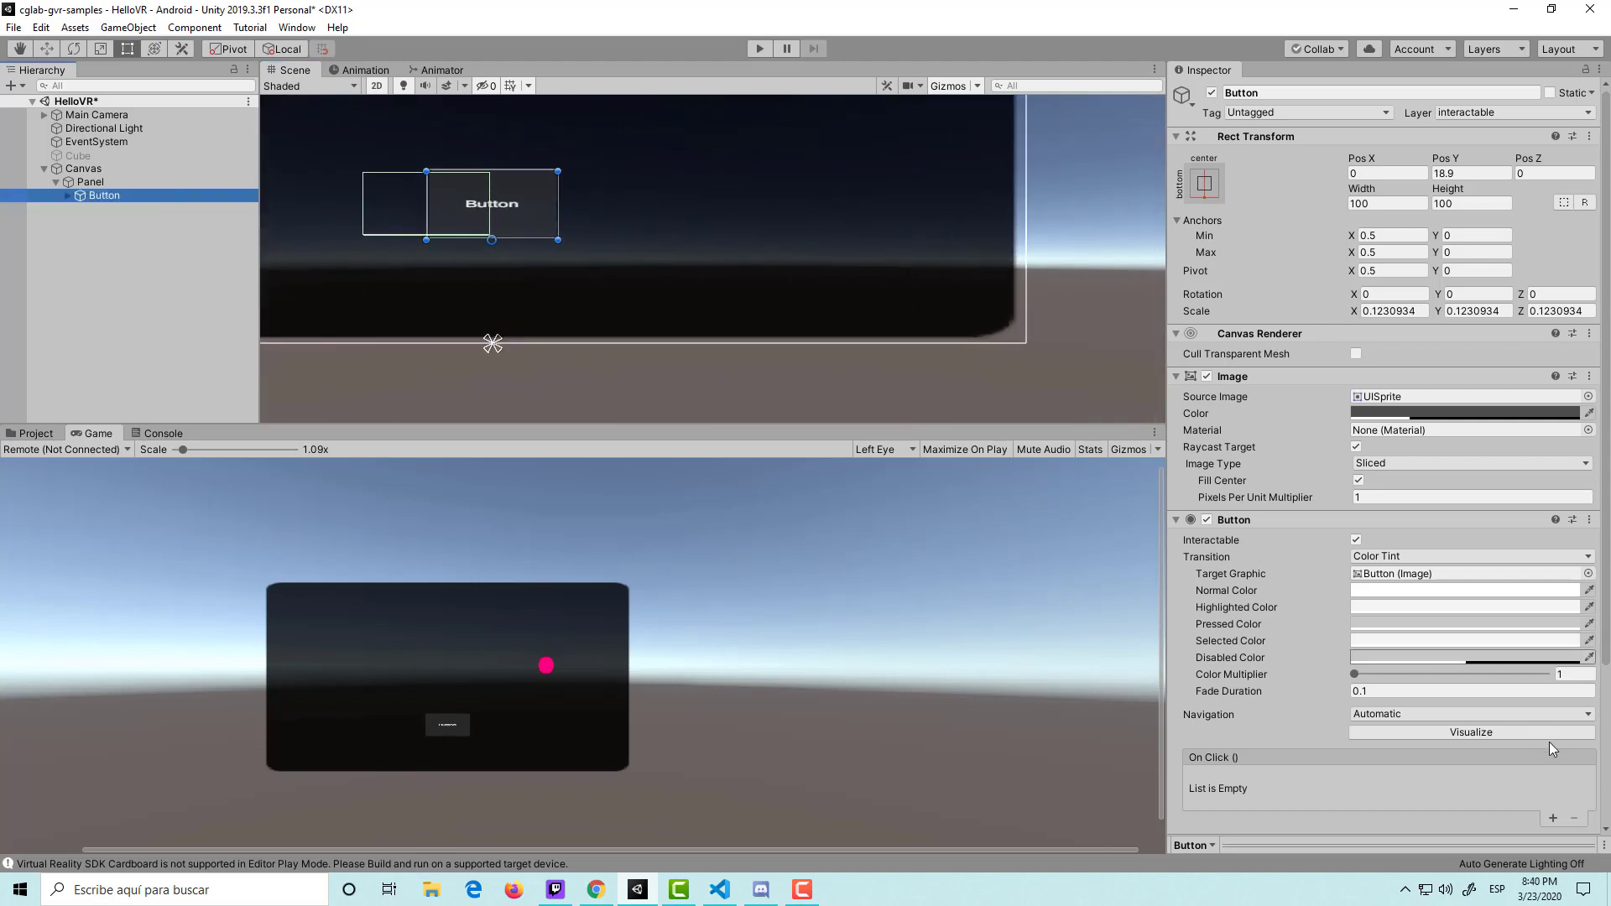
{"action": "scroll", "coordinate": [1410, 747], "scroll_direction": "down", "scroll_amount": 3}
{"action": "left_click", "coordinate": [1364, 663]}
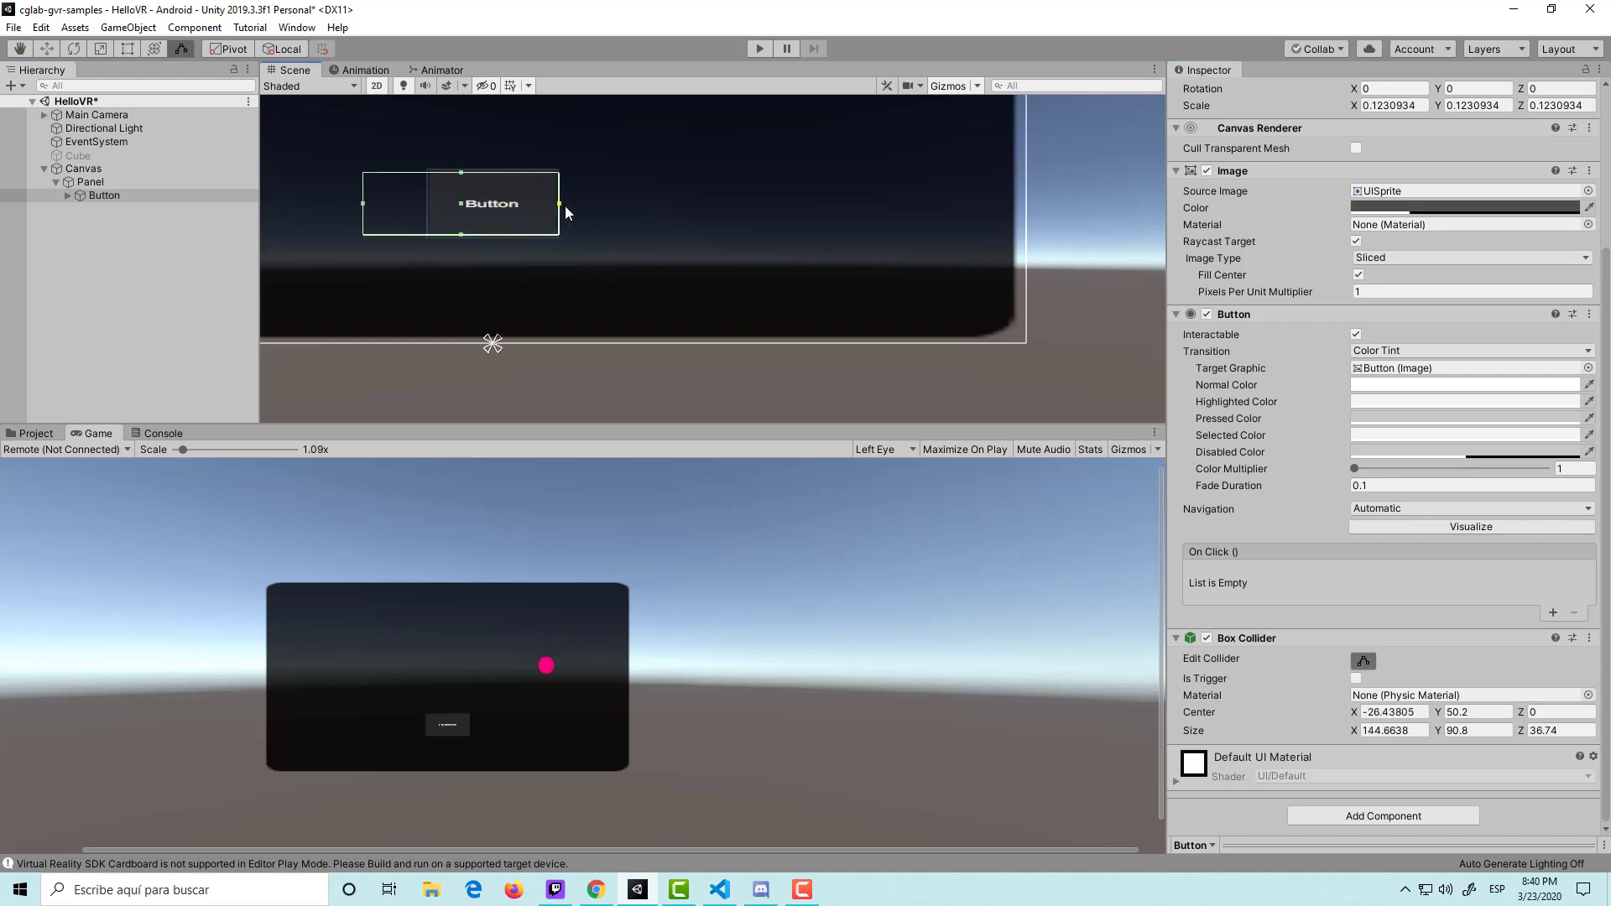
{"action": "left_click_drag", "start_coordinate": [564, 203], "coordinate": [558, 205]}
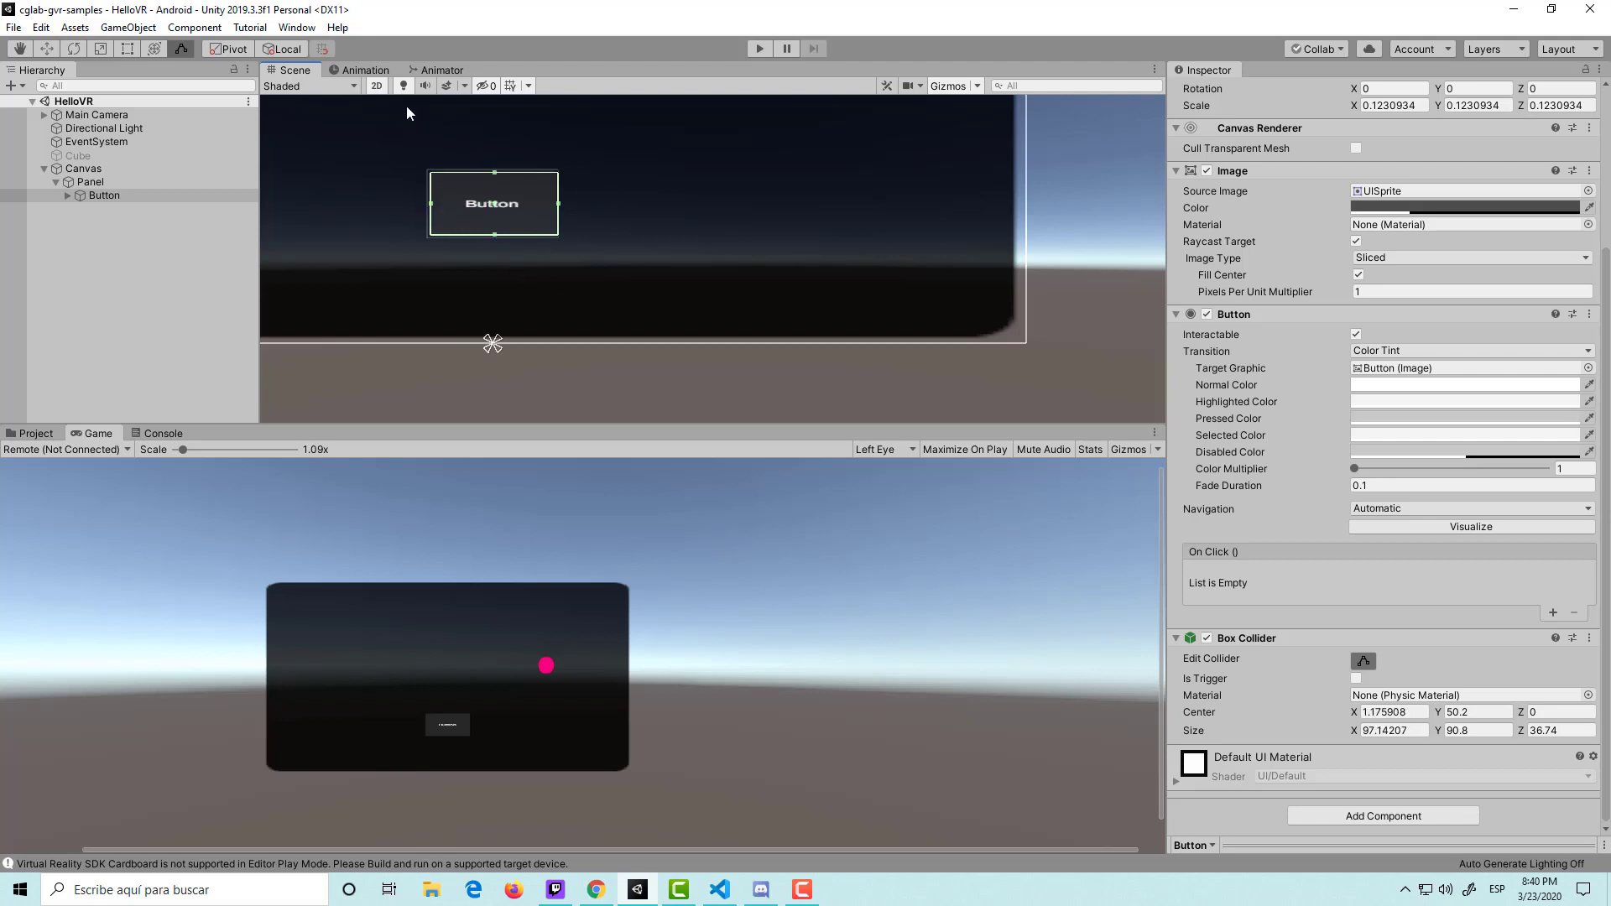
Back in 3D view, trim the collider's depth so it measures about 97 × 90.8 × 10.7.
{"action": "left_click", "coordinate": [379, 87]}
{"action": "right_click_drag", "start_coordinate": [738, 262], "coordinate": [976, 236], "text": "alt"}
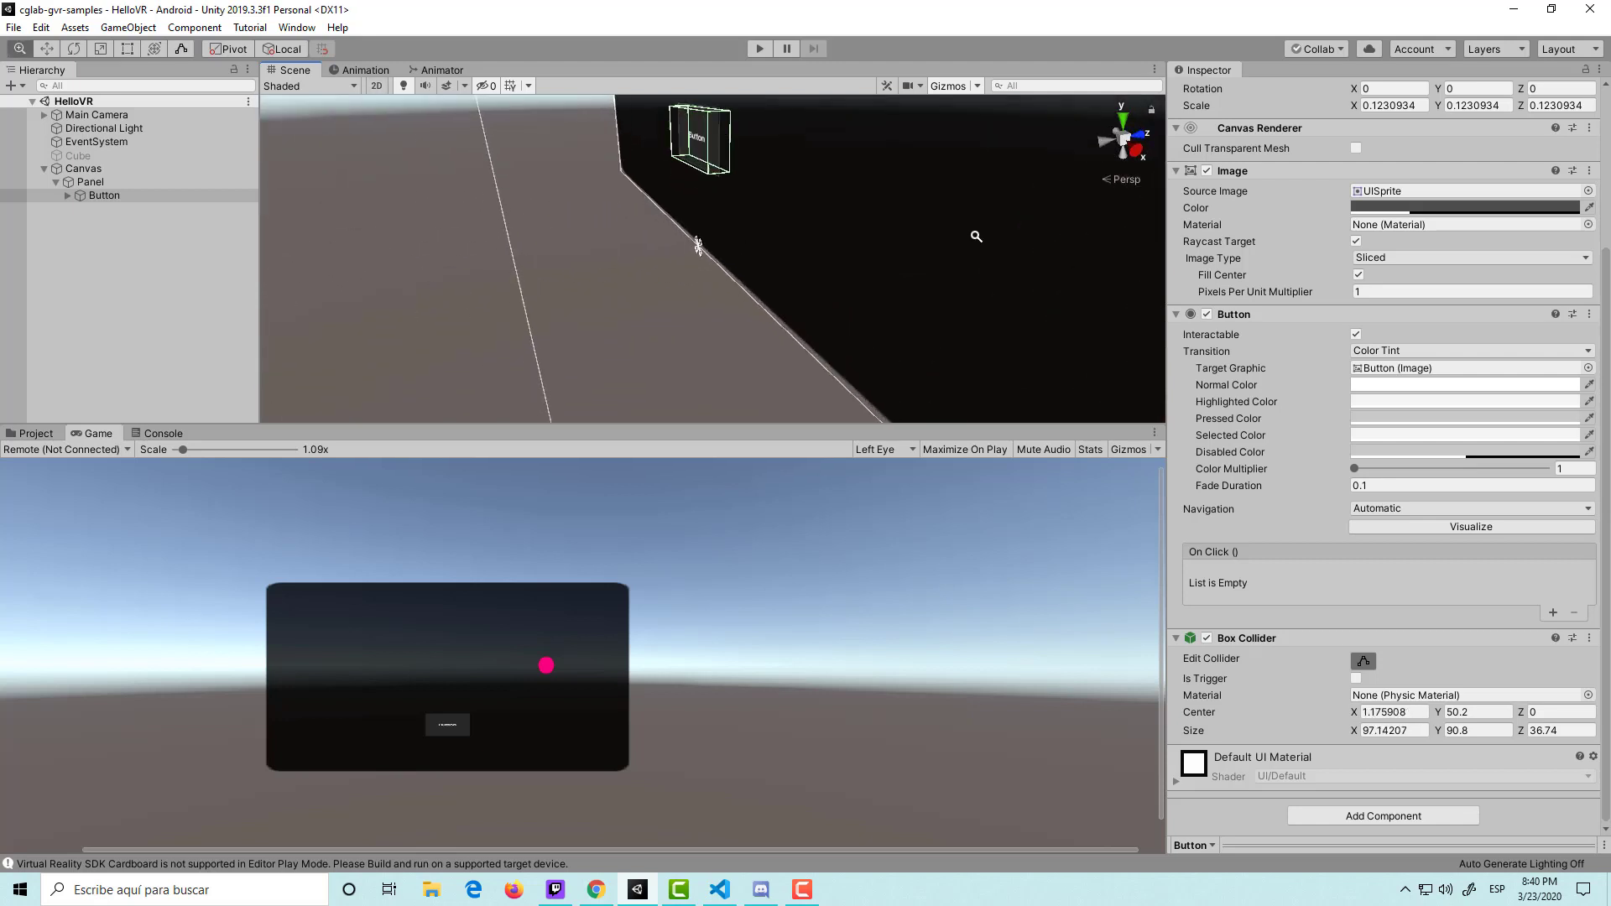
{"action": "mouse_move", "coordinate": [976, 235]}
{"action": "middle_mouse_down"}
{"action": "mouse_move", "coordinate": [342, 394]}
{"action": "mouse_move", "coordinate": [604, 479]}
{"action": "middle_mouse_up"}
{"action": "left_click_drag", "start_coordinate": [587, 260], "coordinate": [665, 234], "text": "alt"}
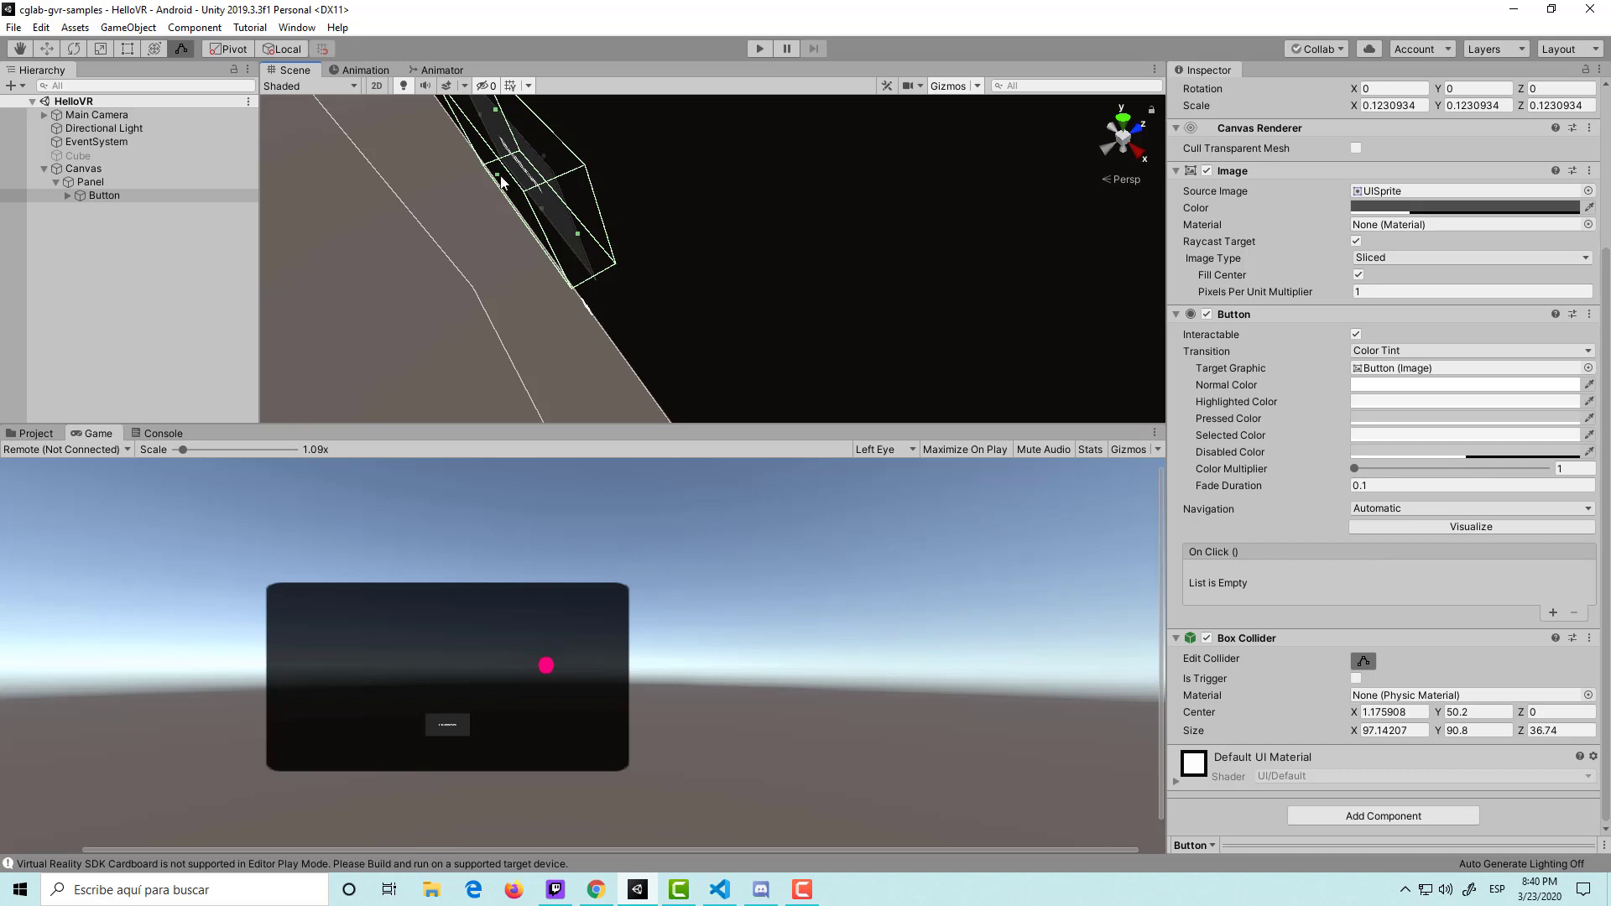
{"action": "mouse_move", "coordinate": [501, 181]}
{"action": "left_mouse_down"}
{"action": "mouse_move", "coordinate": [517, 171]}
{"action": "mouse_move", "coordinate": [576, 226]}
{"action": "mouse_move", "coordinate": [780, 187]}
{"action": "mouse_move", "coordinate": [728, 156]}
{"action": "left_mouse_up"}
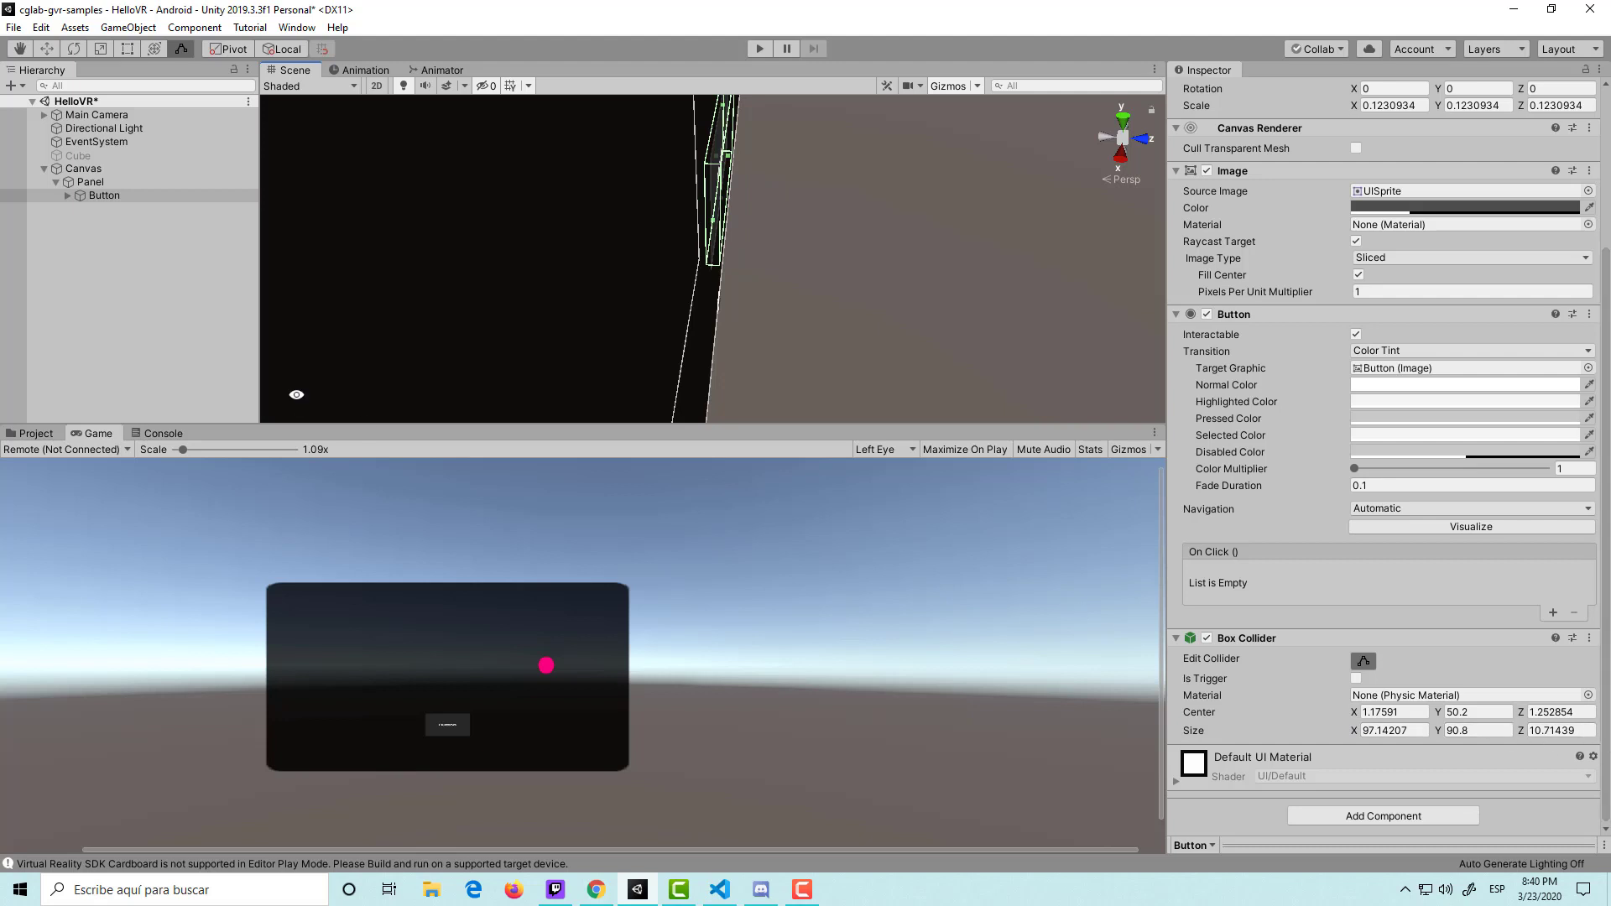
{"action": "left_click", "coordinate": [435, 277]}
Save the HelloVR scene and start Play mode.
{"action": "left_click_drag", "start_coordinate": [547, 284], "coordinate": [596, 211], "text": "alt"}
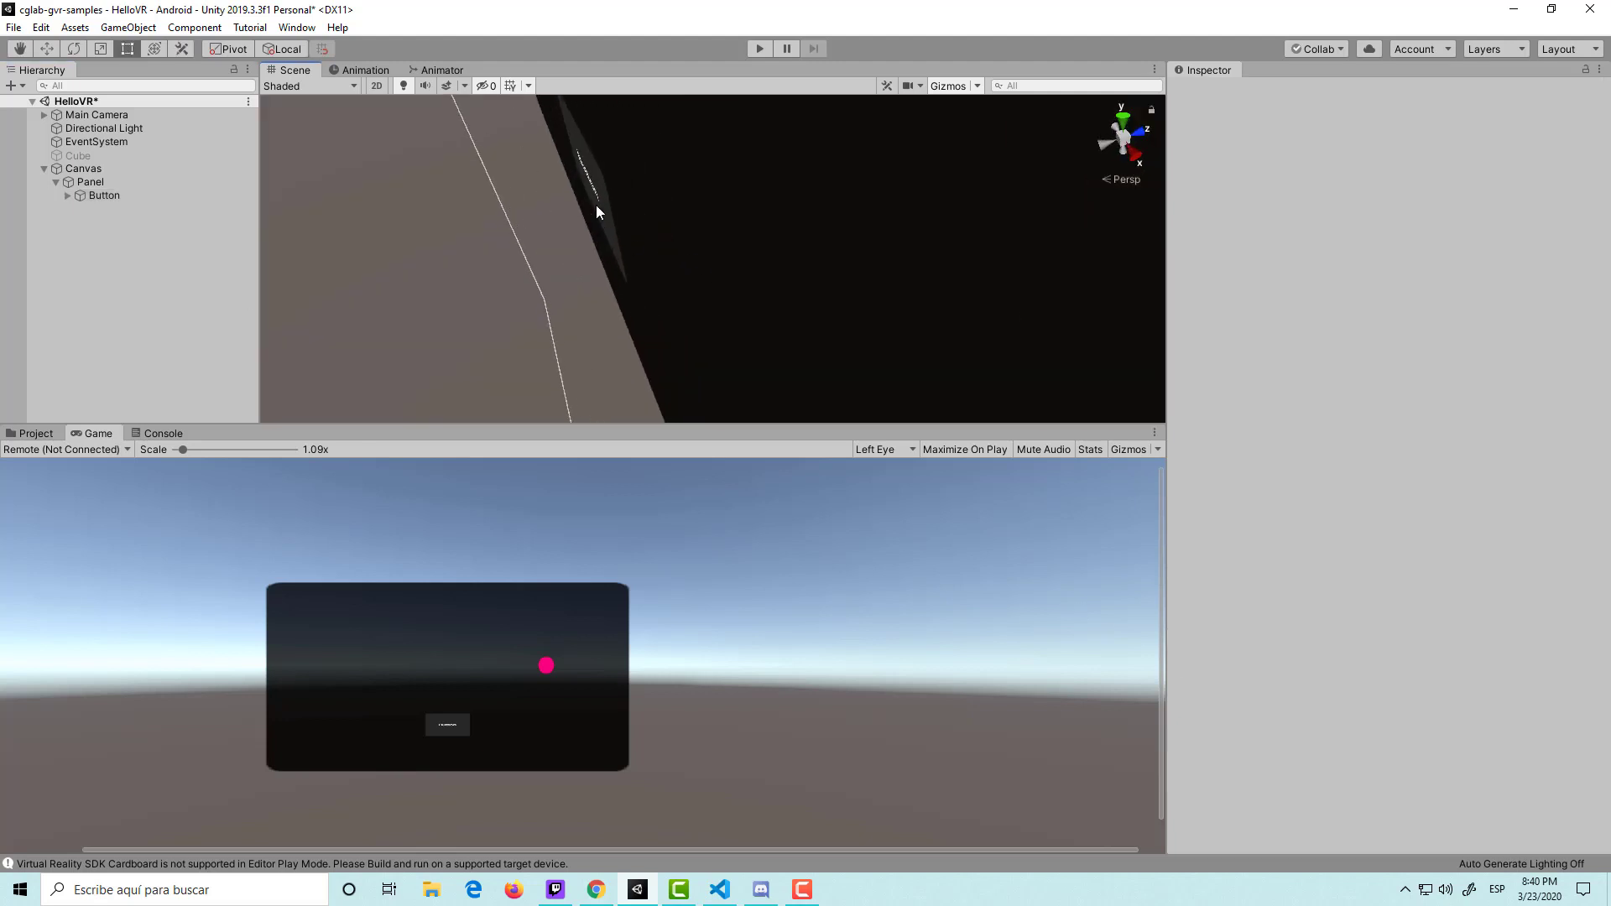
{"action": "left_click", "coordinate": [597, 206]}
{"action": "left_click", "coordinate": [600, 201]}
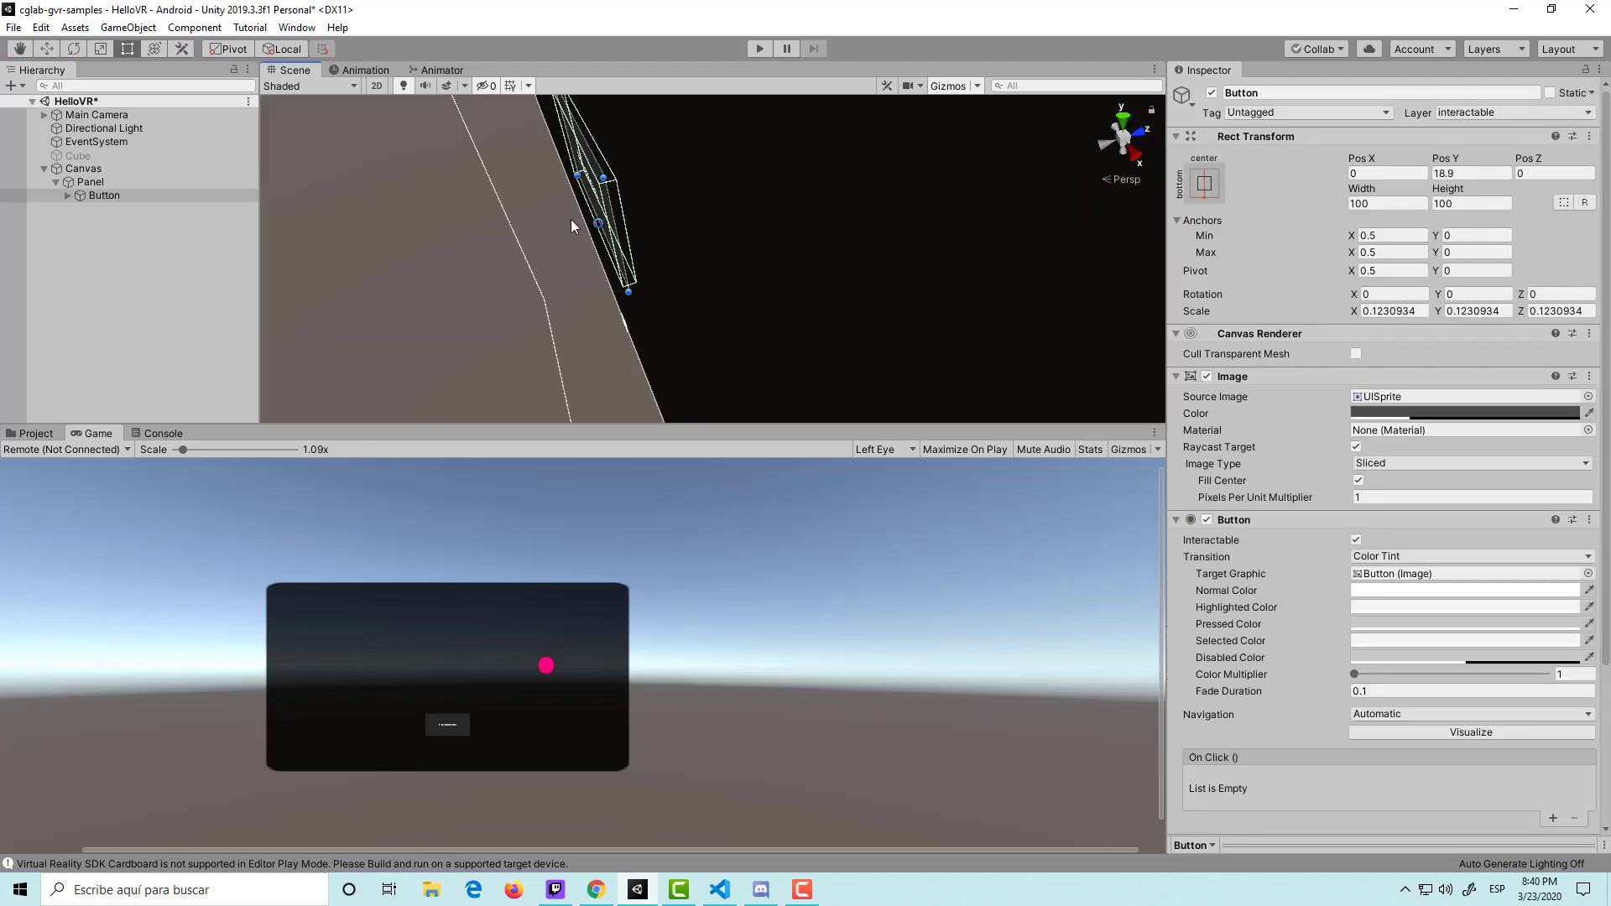
{"action": "mouse_move", "coordinate": [570, 219]}
{"action": "left_mouse_down", "text": "alt"}
{"action": "mouse_move", "coordinate": [717, 206]}
{"action": "mouse_move", "coordinate": [757, 271]}
{"action": "mouse_move", "coordinate": [708, 339]}
{"action": "mouse_move", "coordinate": [704, 392]}
{"action": "mouse_move", "coordinate": [762, 242]}
{"action": "left_mouse_up", "text": "alt"}
{"action": "left_click", "coordinate": [717, 206]}
{"action": "key", "text": "ctrl+s"}
{"action": "left_click", "coordinate": [762, 49]}
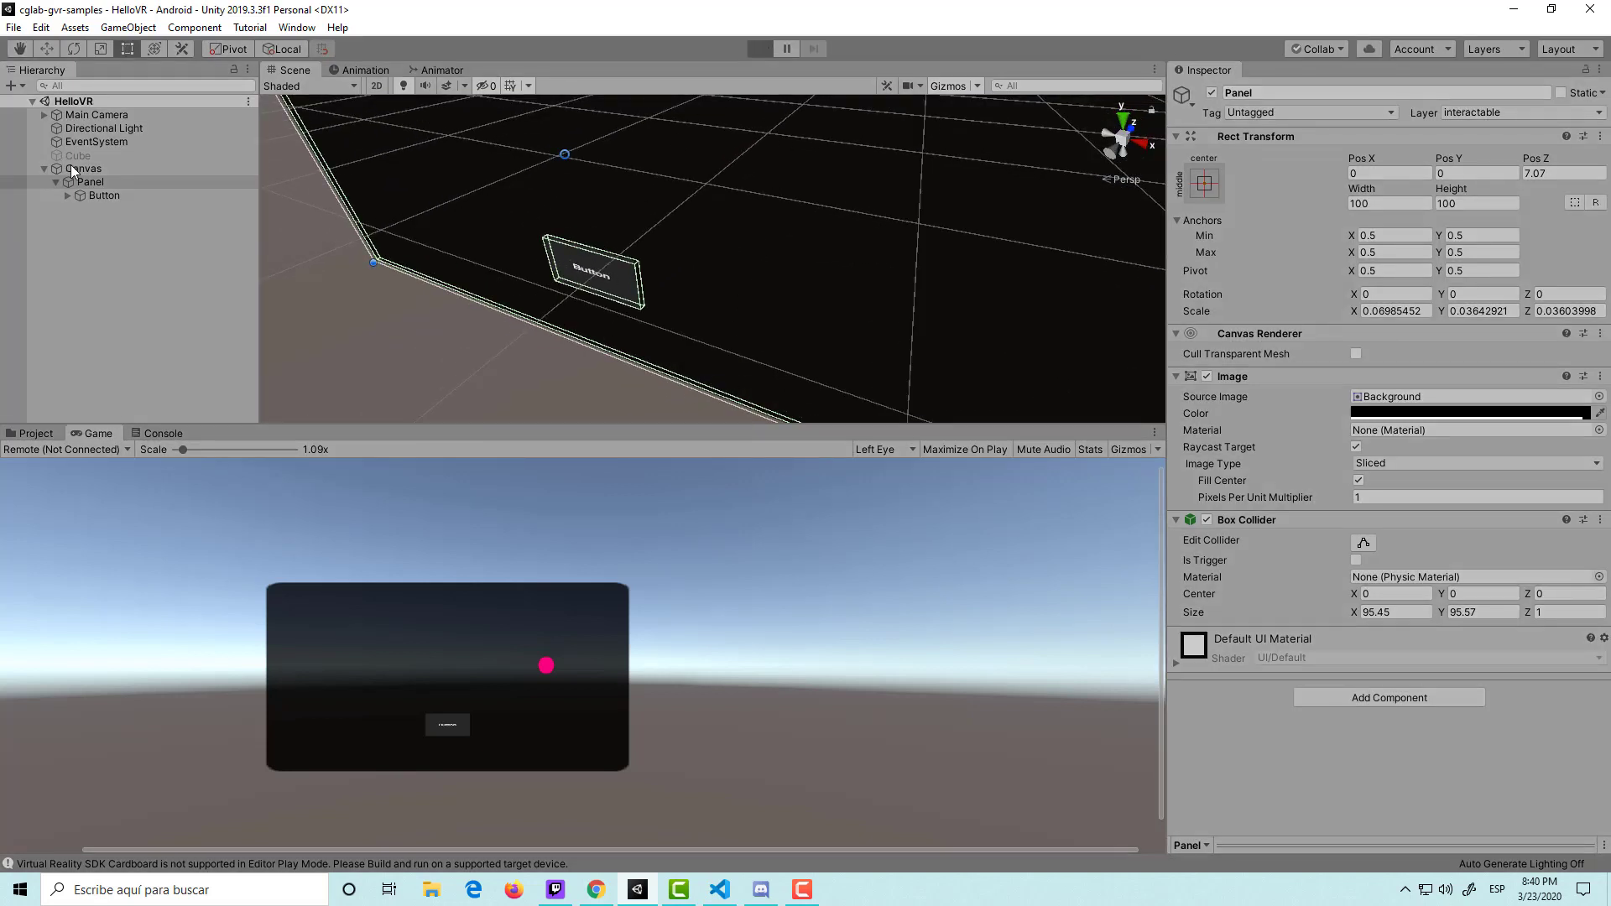
{"action": "double_click", "coordinate": [92, 112]}
{"action": "scroll", "coordinate": [545, 252], "scroll_direction": "down", "scroll_amount": 3}
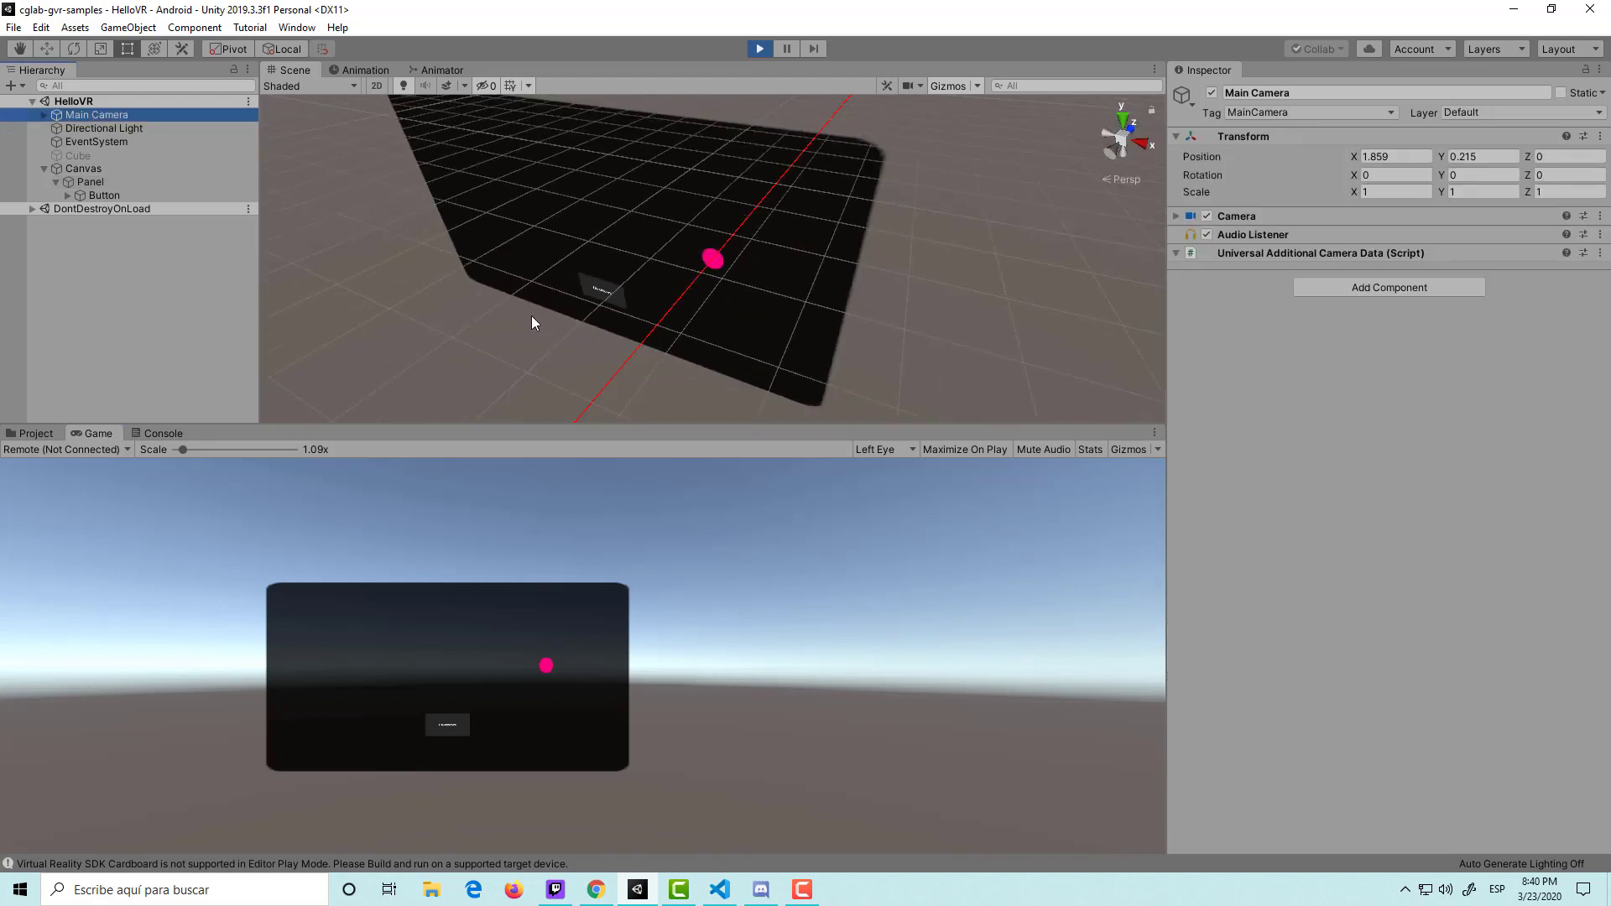
{"action": "middle_click_drag", "start_coordinate": [531, 322], "coordinate": [919, 330]}
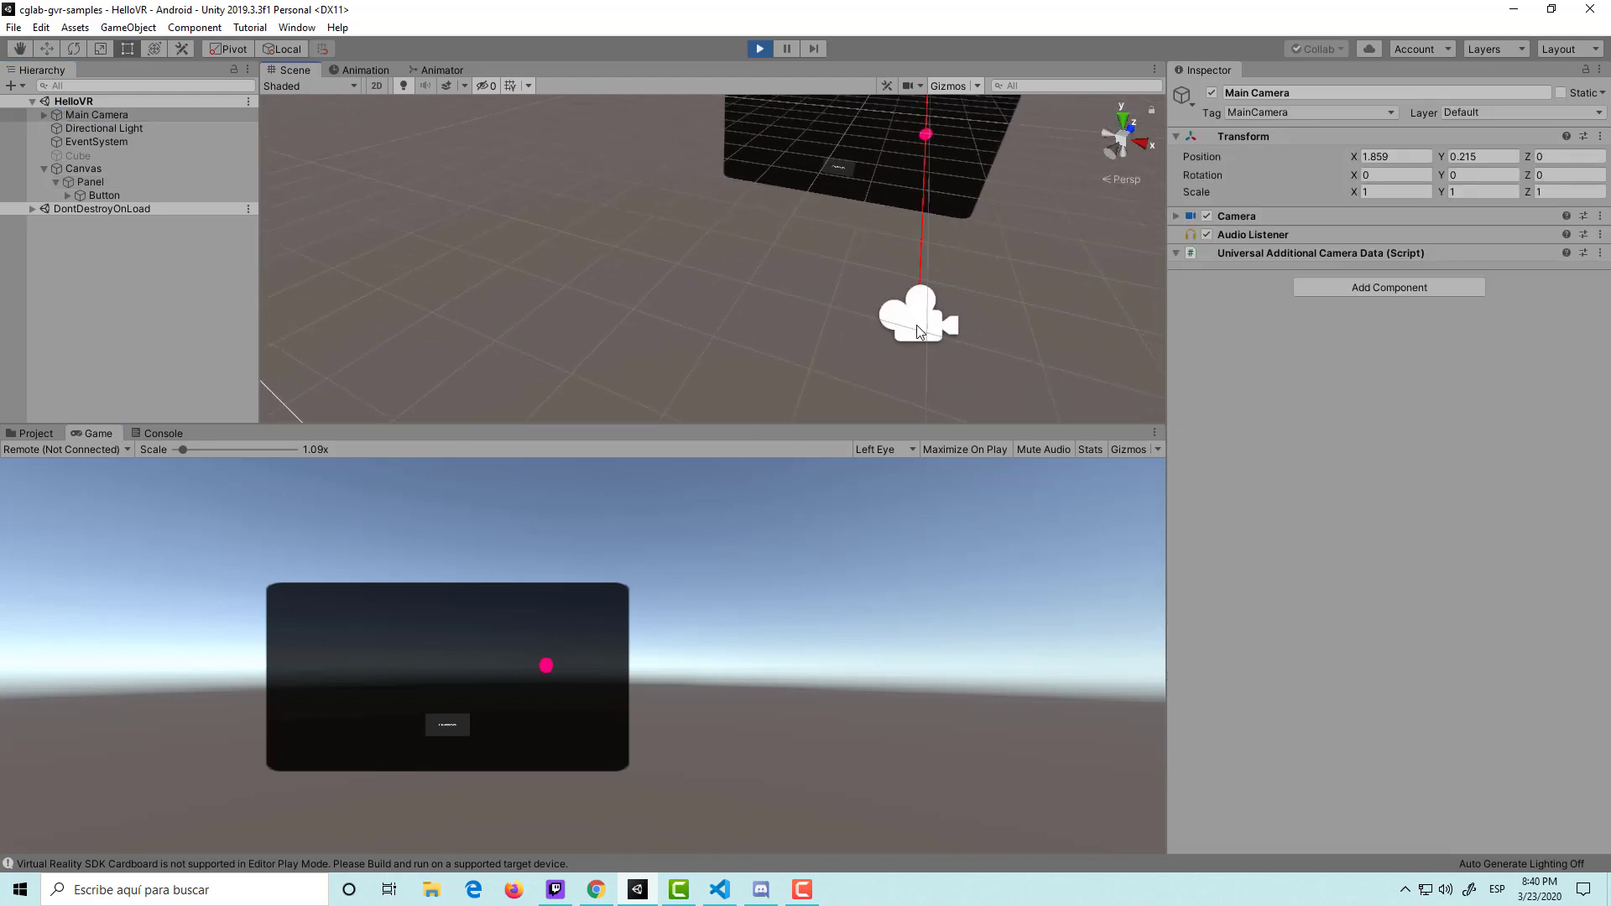
{"action": "left_click", "coordinate": [93, 114]}
{"action": "key", "text": "e"}
{"action": "mouse_move", "coordinate": [913, 359]}
{"action": "left_mouse_down"}
{"action": "mouse_move", "coordinate": [932, 355]}
{"action": "mouse_move", "coordinate": [872, 328]}
{"action": "left_mouse_up"}
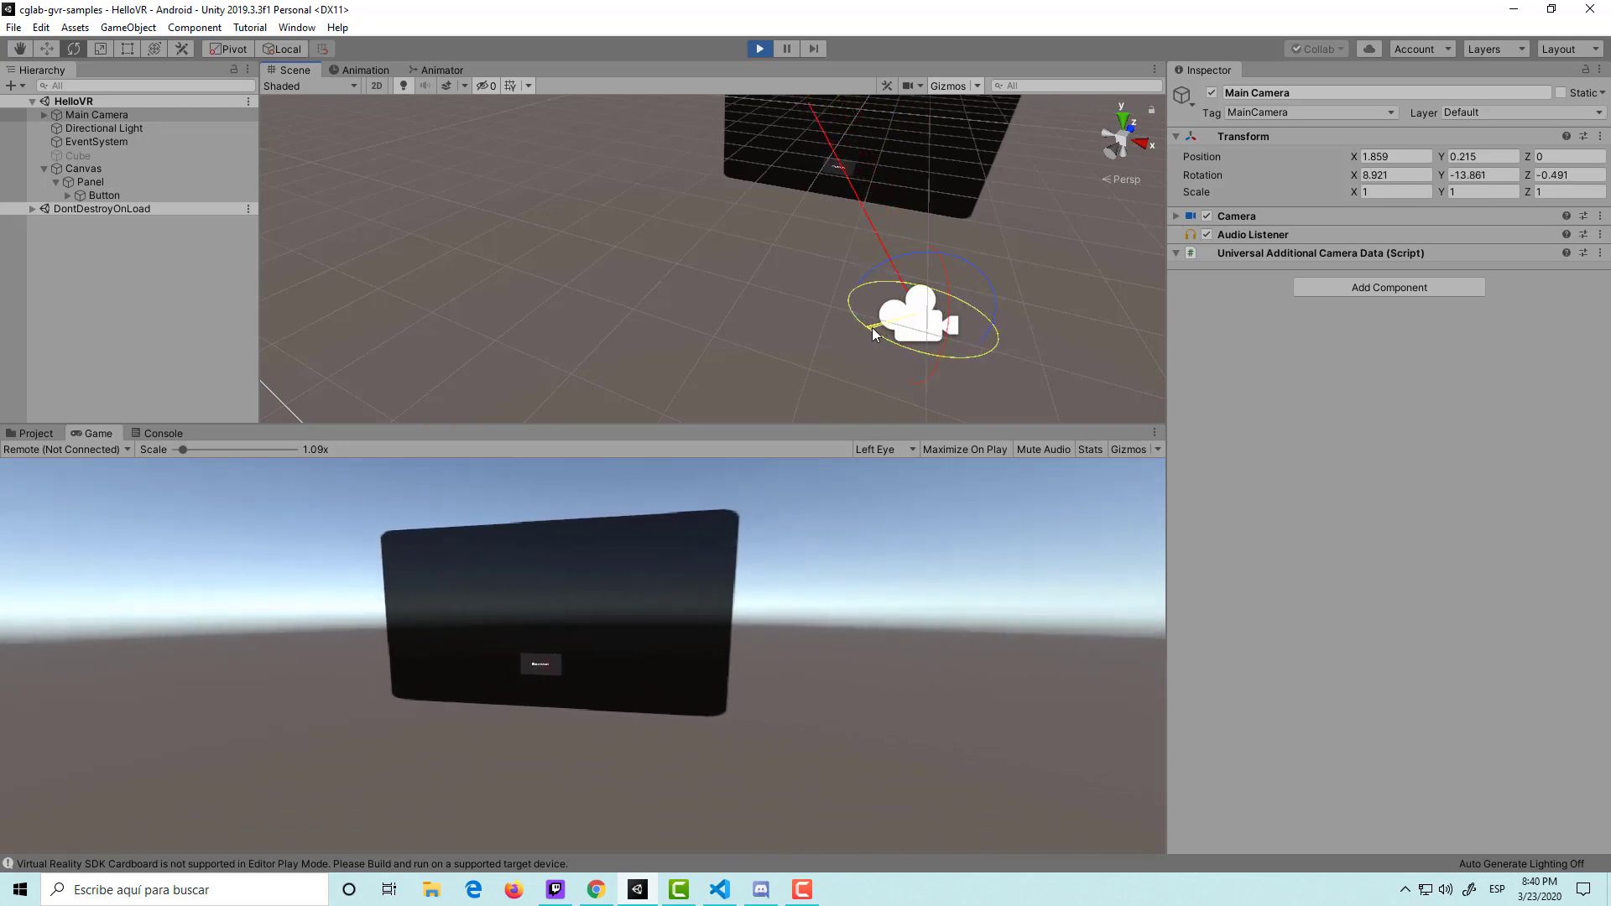
{"action": "left_click", "coordinate": [760, 47]}
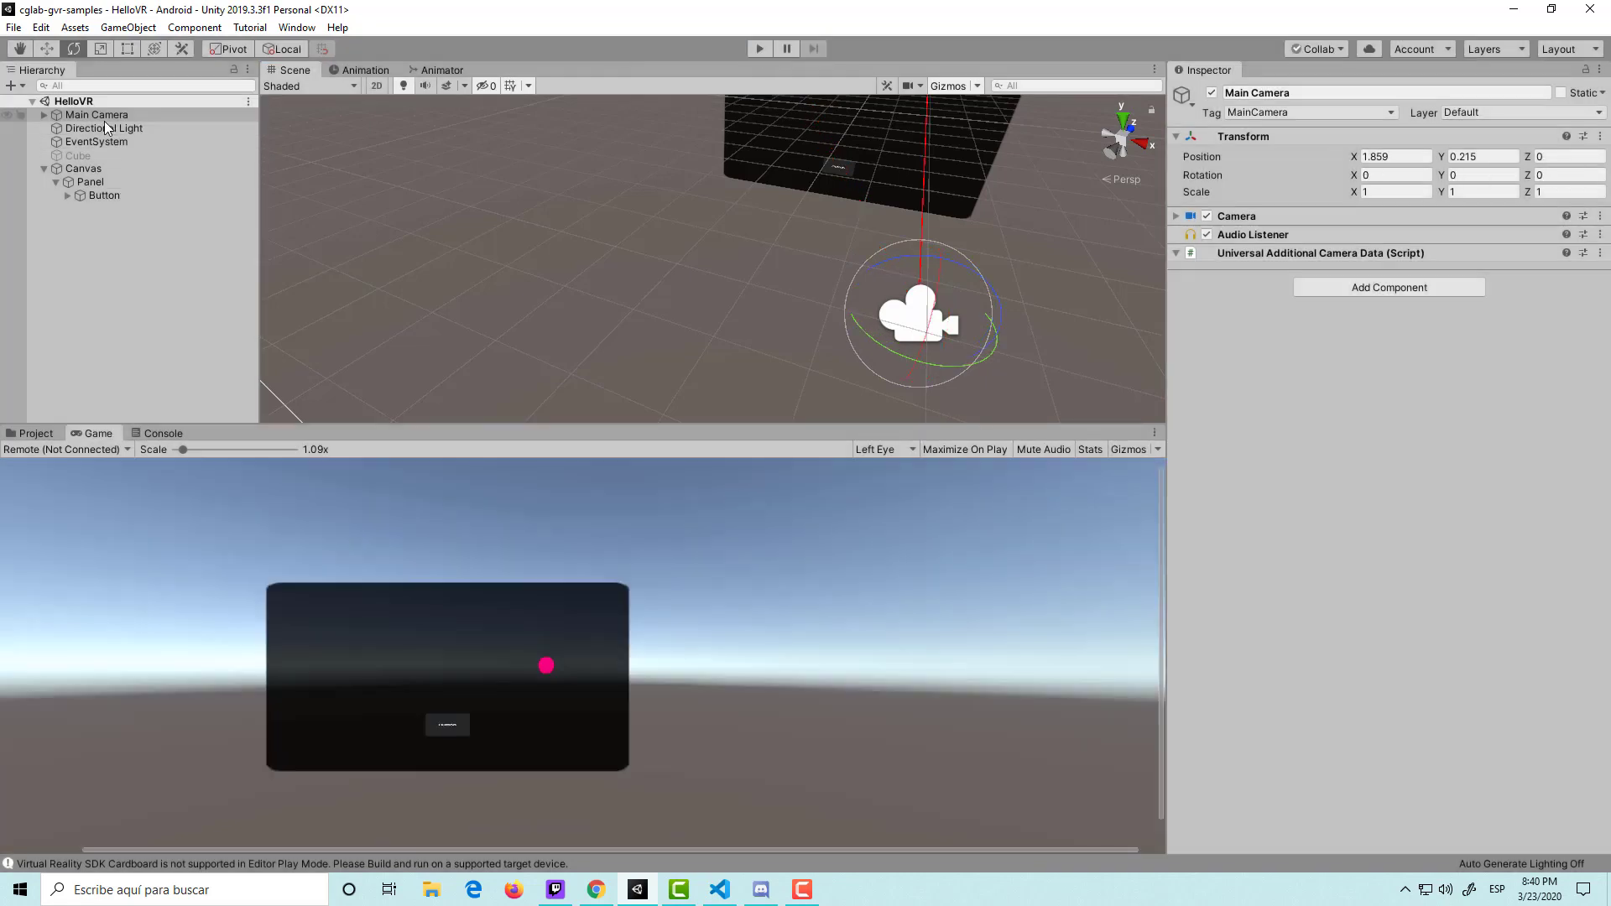
{"action": "left_click", "coordinate": [108, 195]}
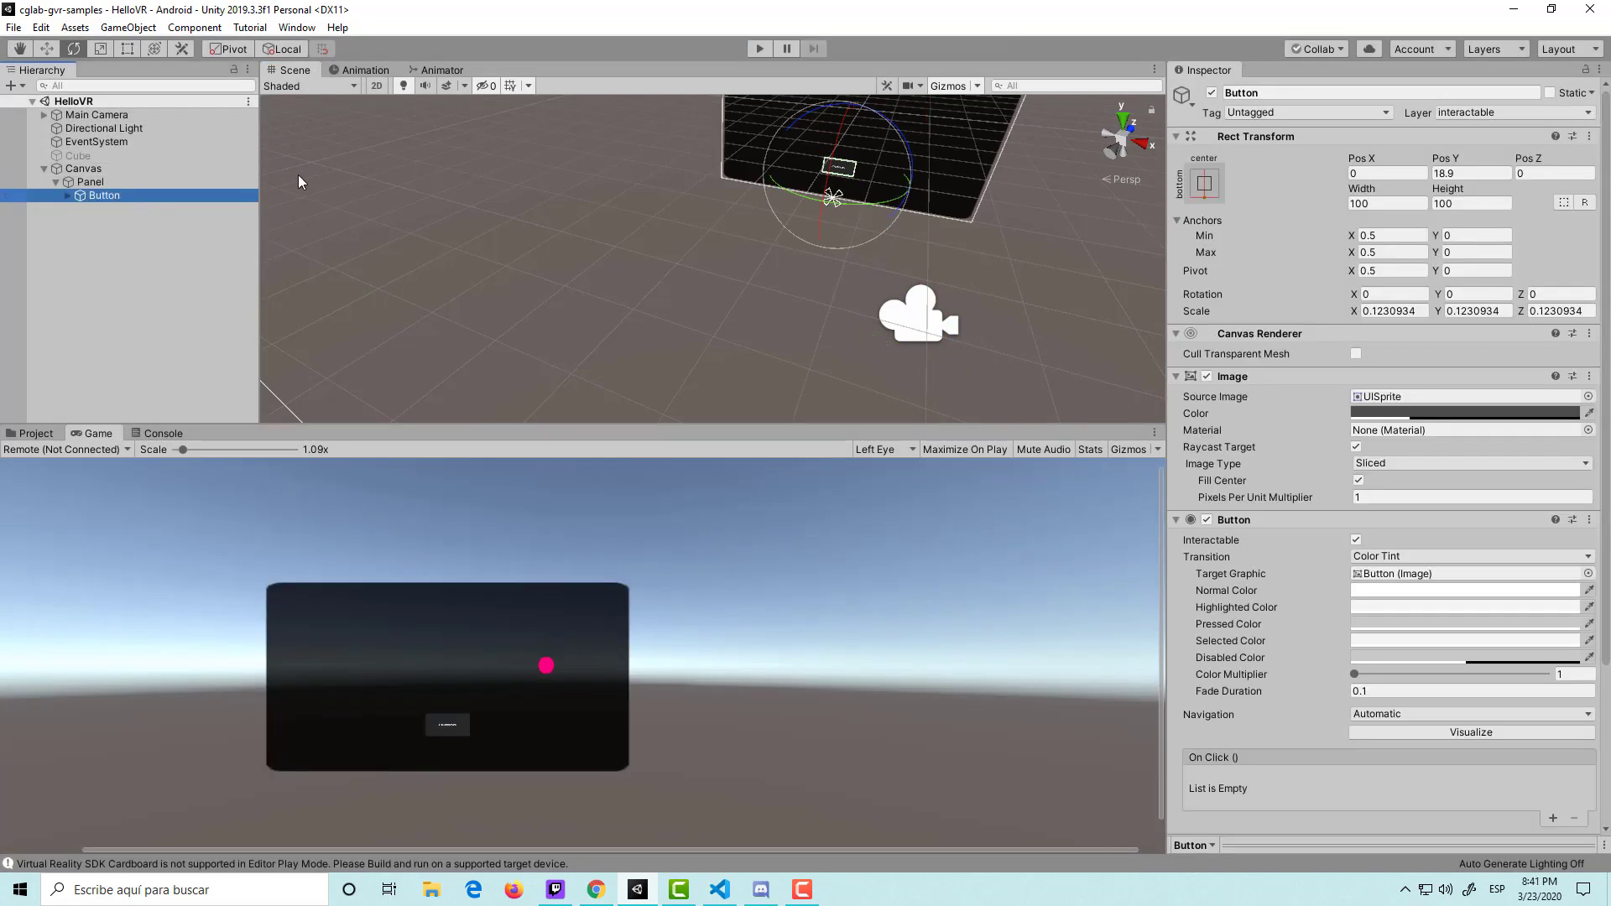
{"action": "left_click", "coordinate": [104, 180]}
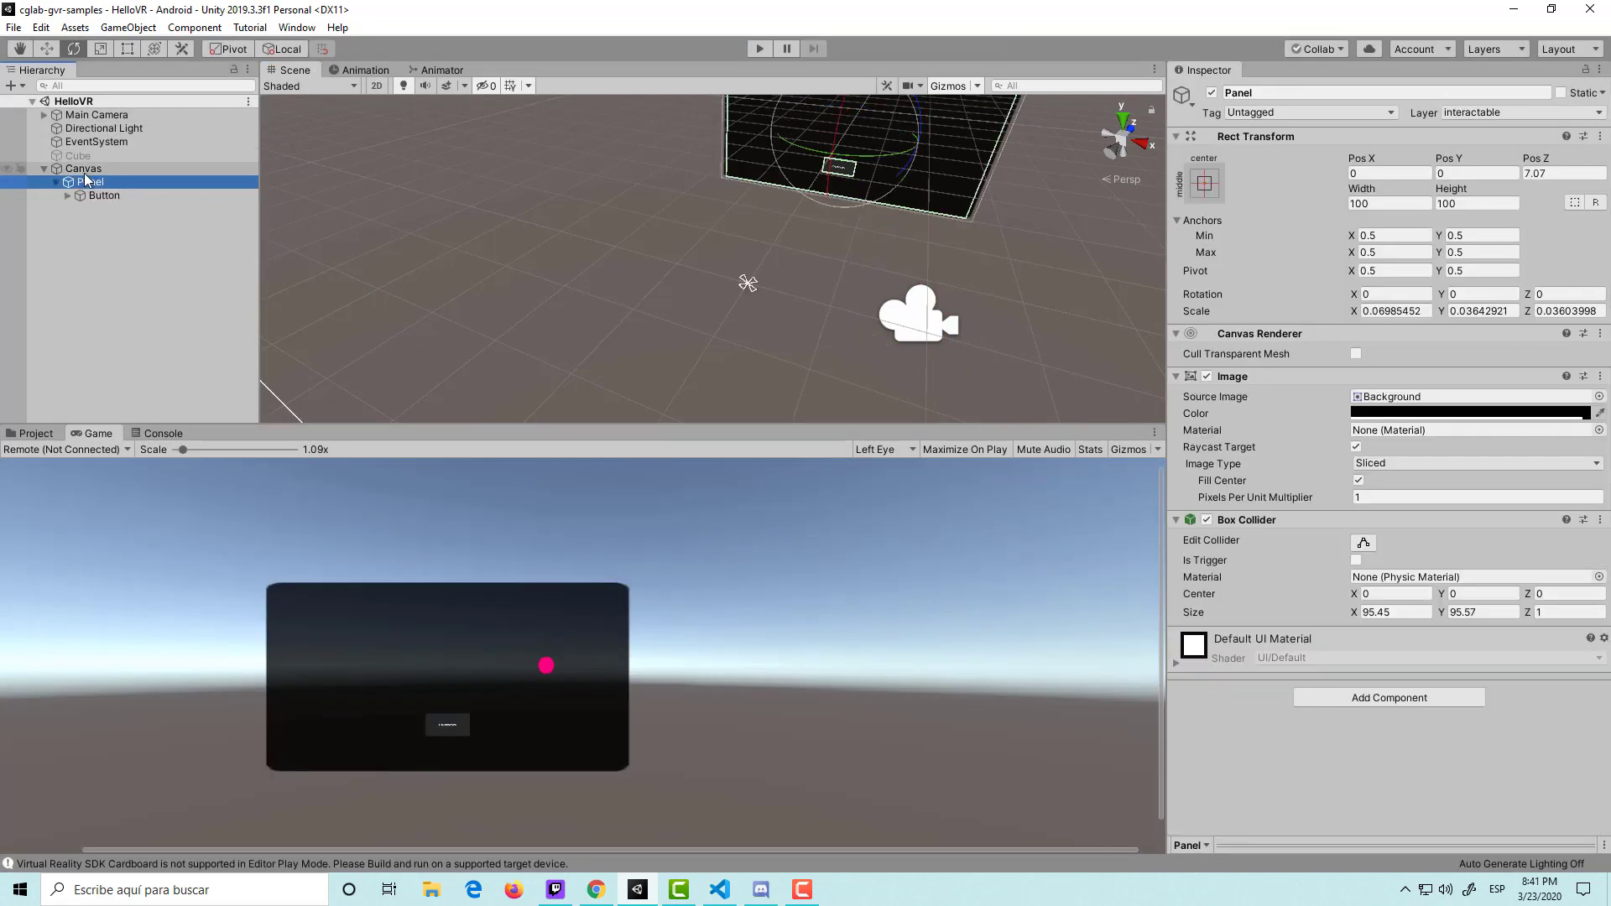
{"action": "left_click", "coordinate": [84, 170]}
{"action": "left_click", "coordinate": [43, 169]}
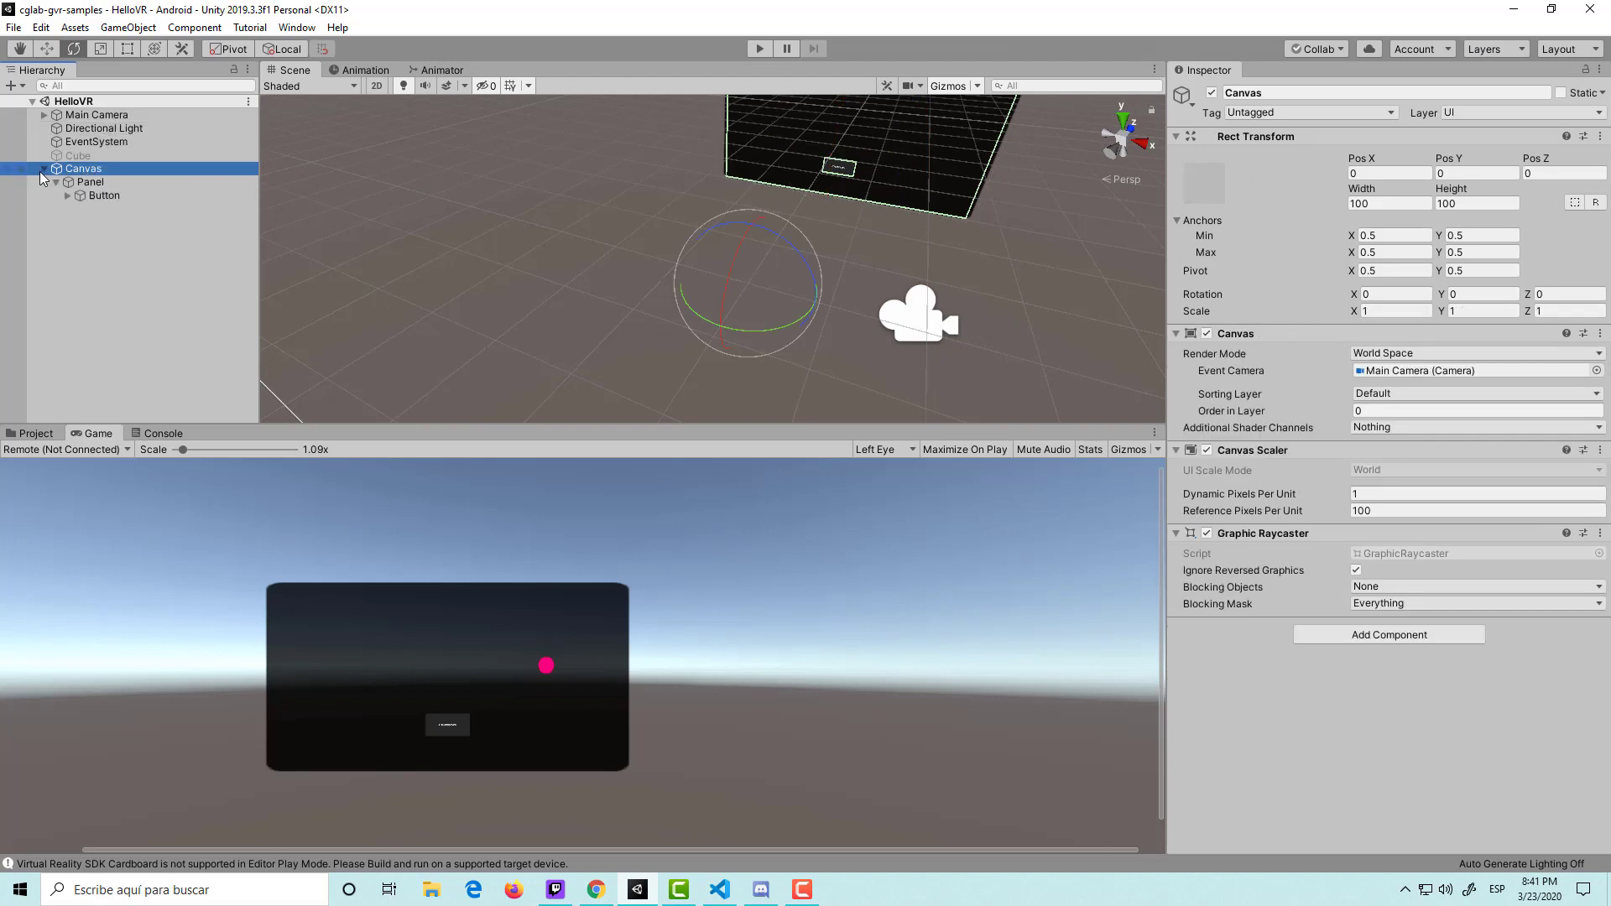
{"action": "double_click", "coordinate": [84, 182]}
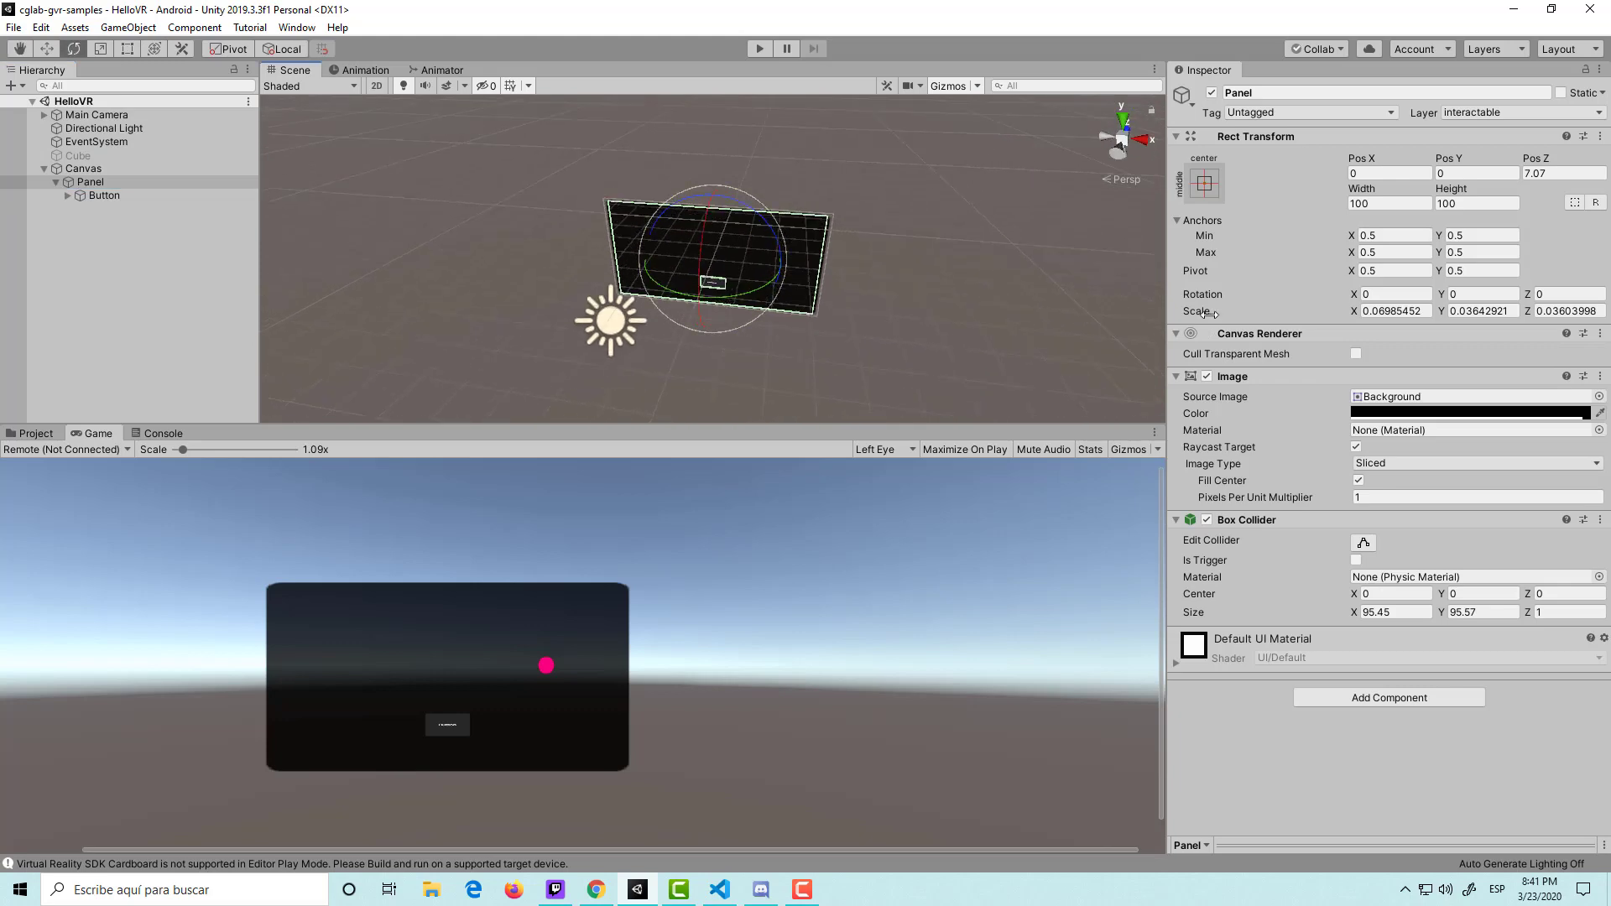
{"action": "middle_click_drag", "start_coordinate": [848, 258], "coordinate": [834, 287]}
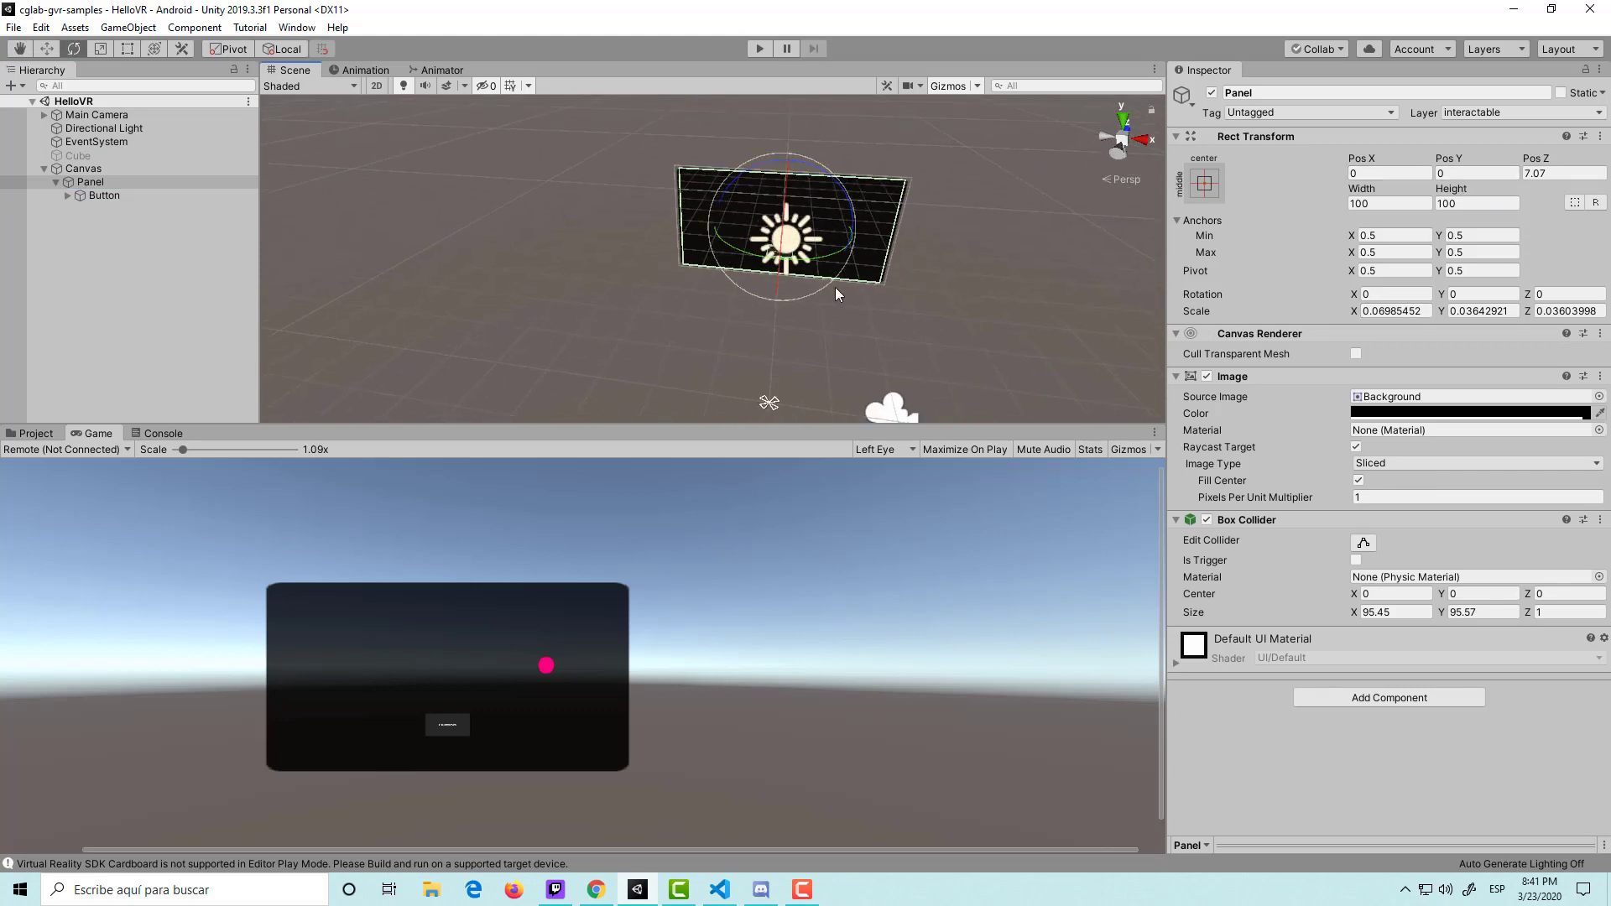
{"action": "mouse_move", "coordinate": [799, 229]}
{"action": "left_mouse_down"}
{"action": "mouse_move", "coordinate": [867, 200]}
{"action": "mouse_move", "coordinate": [858, 216]}
{"action": "left_mouse_up"}
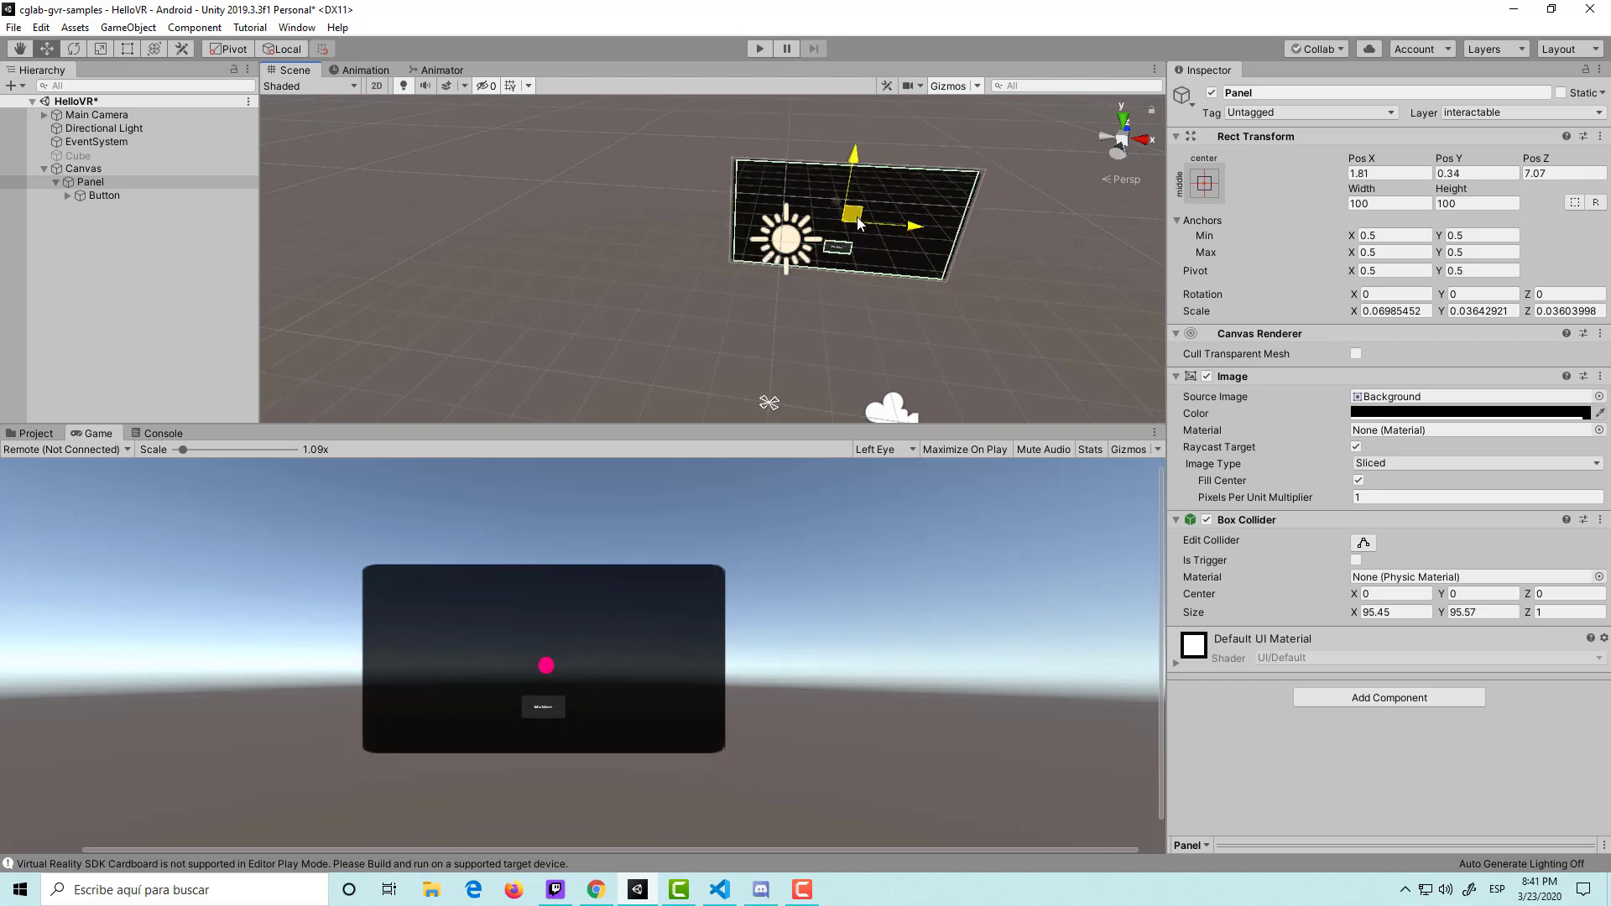
{"action": "left_click", "coordinate": [760, 51]}
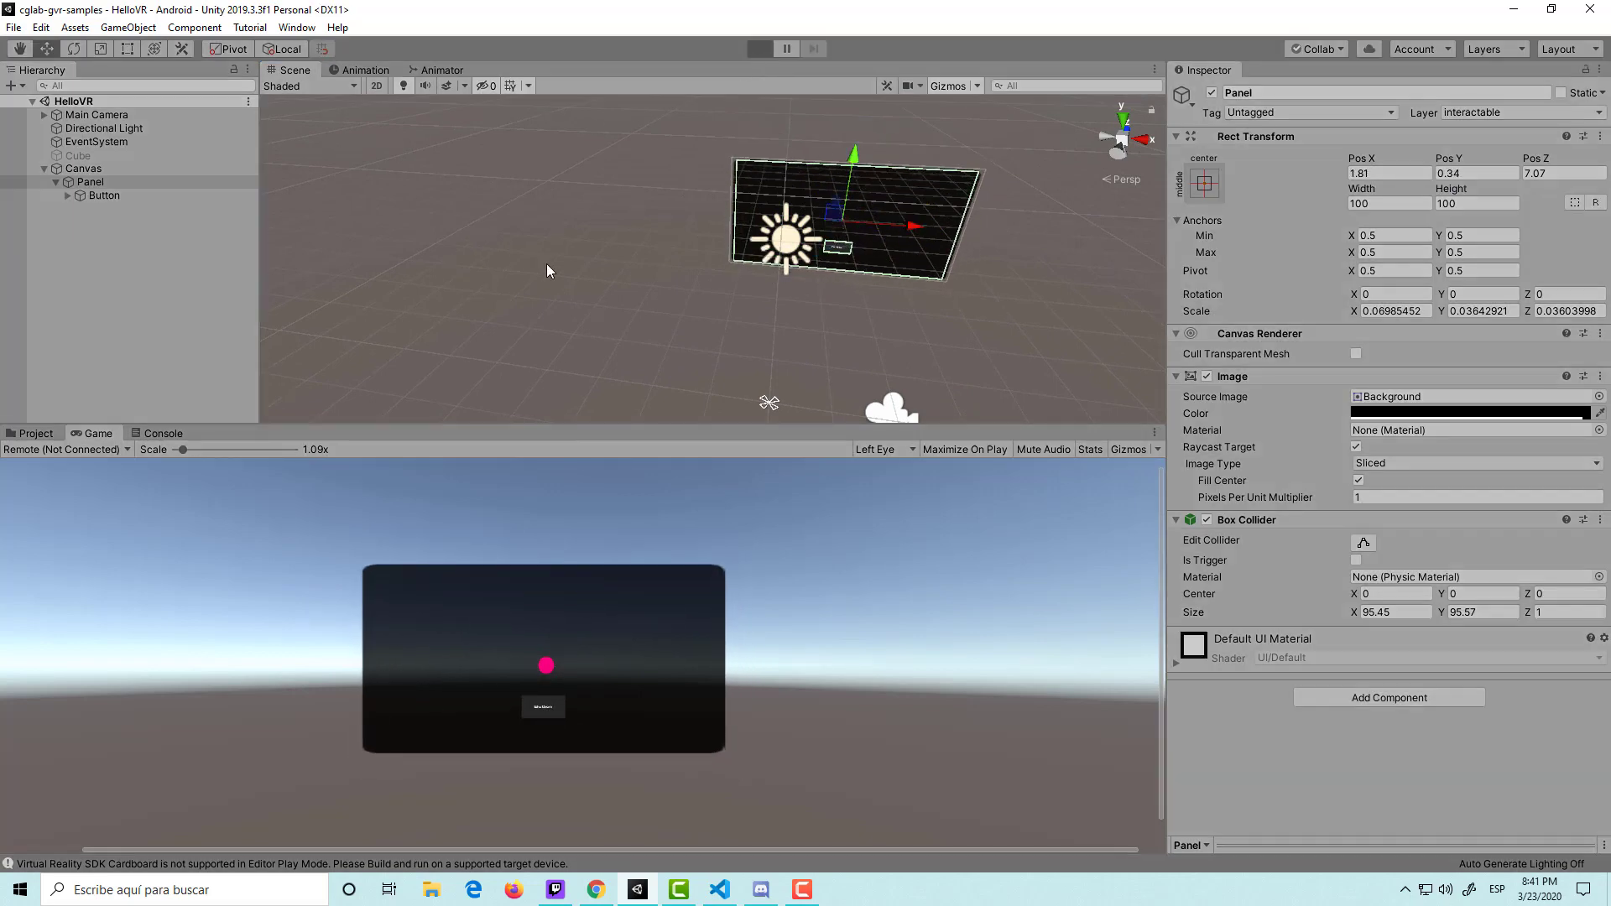
{"action": "left_click", "coordinate": [97, 119]}
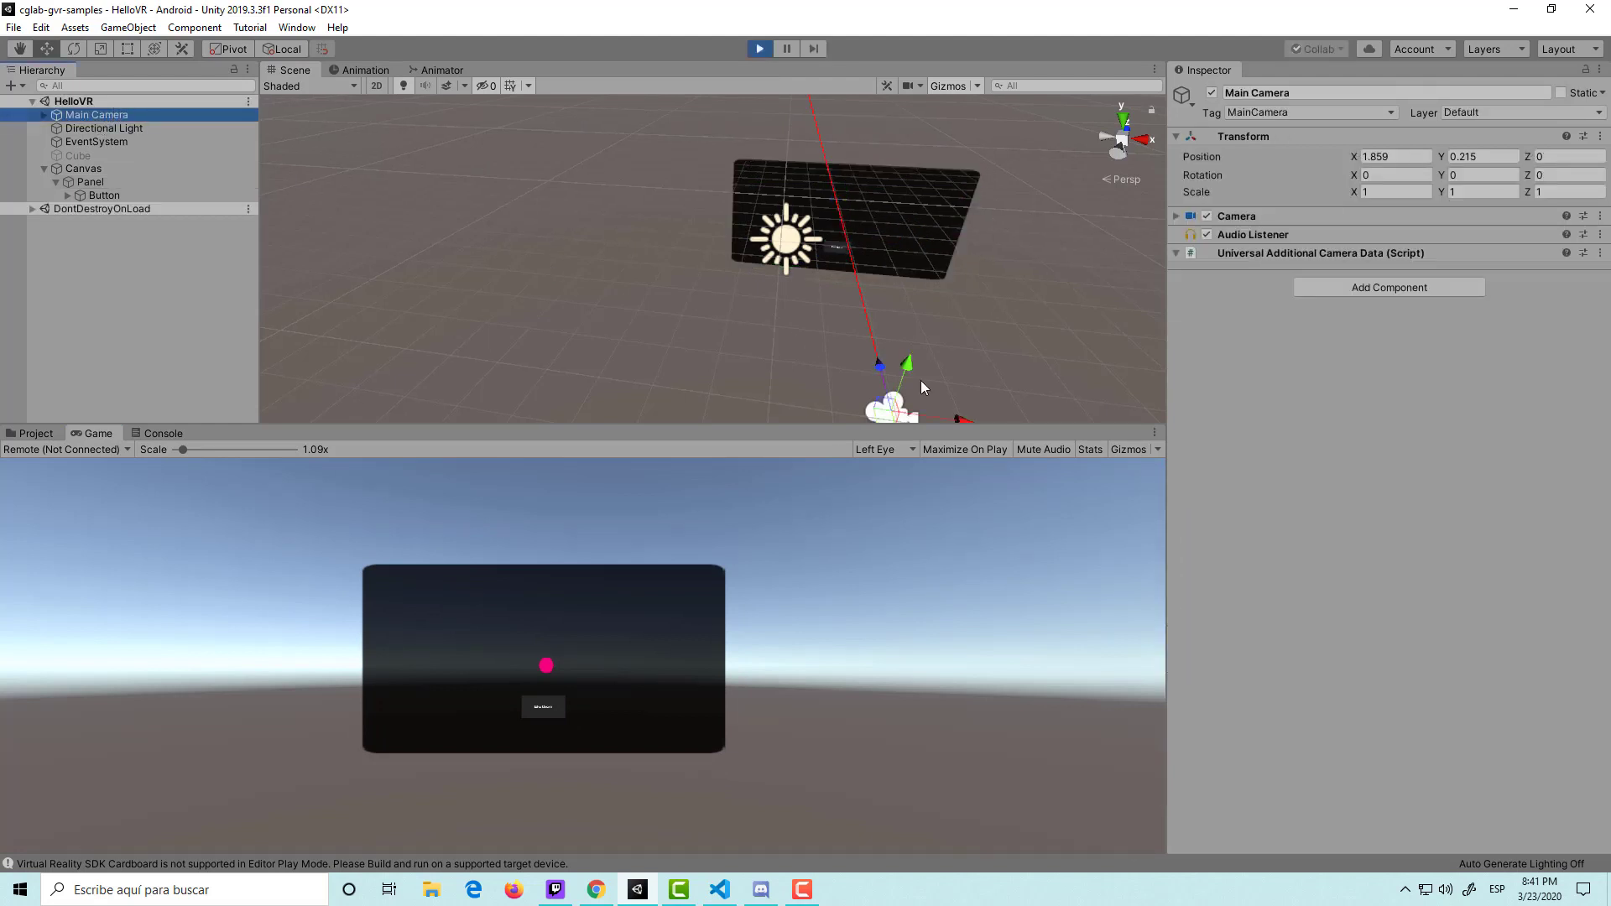
{"action": "key", "text": "e"}
{"action": "mouse_move", "coordinate": [915, 387]}
{"action": "left_mouse_down"}
{"action": "mouse_move", "coordinate": [908, 416]}
{"action": "mouse_move", "coordinate": [898, 376]}
{"action": "left_mouse_up"}
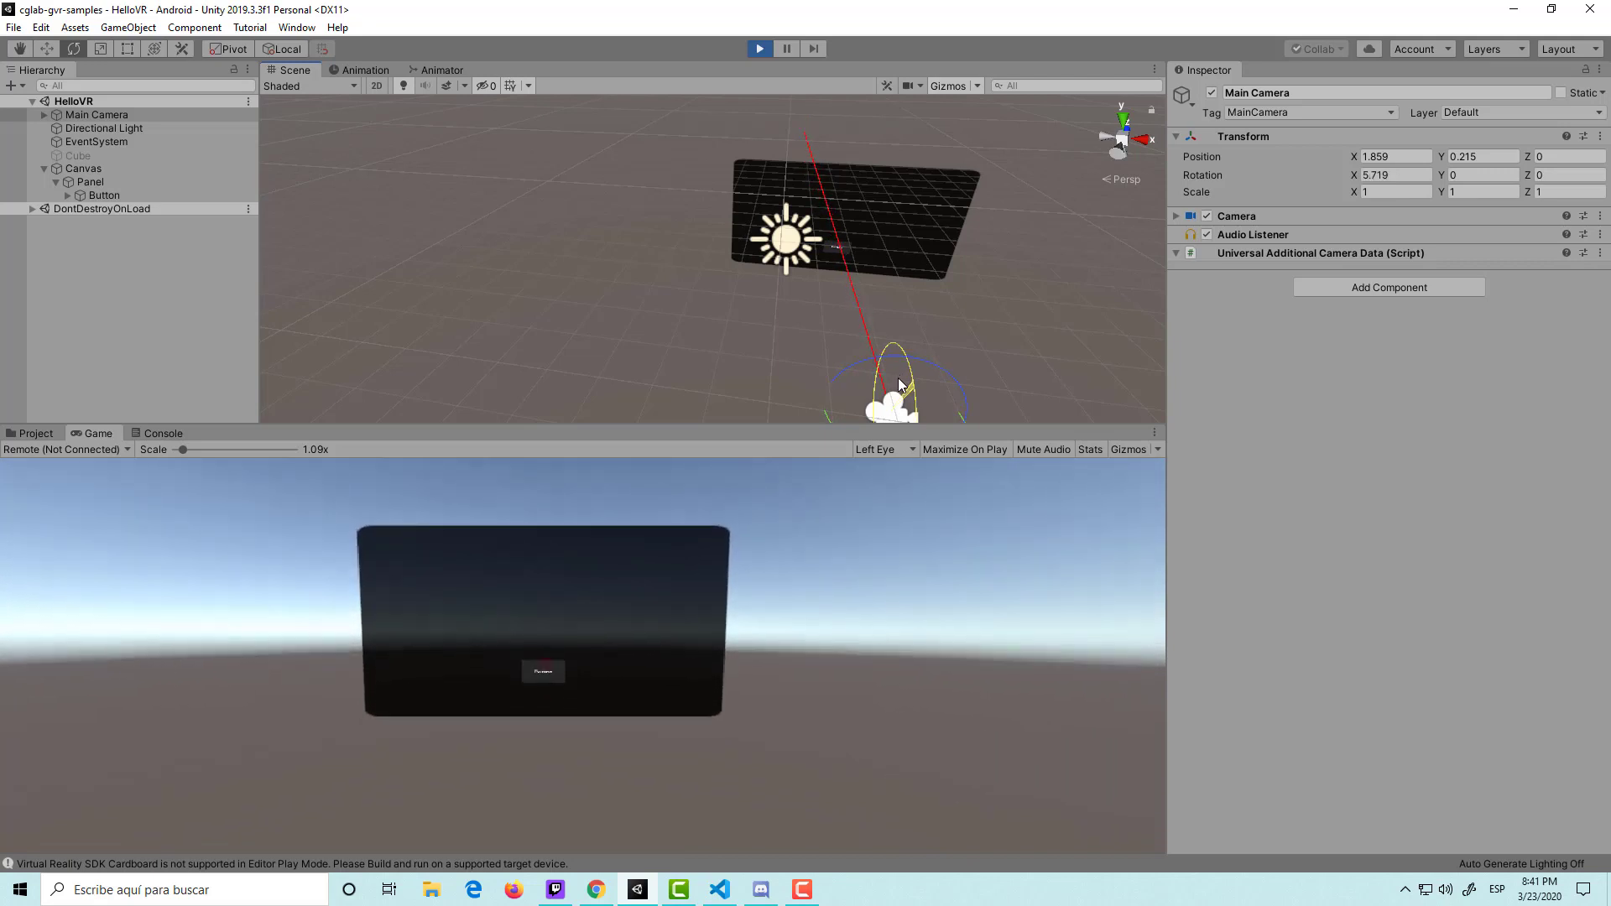
{"action": "left_click_drag", "start_coordinate": [898, 377], "coordinate": [898, 376]}
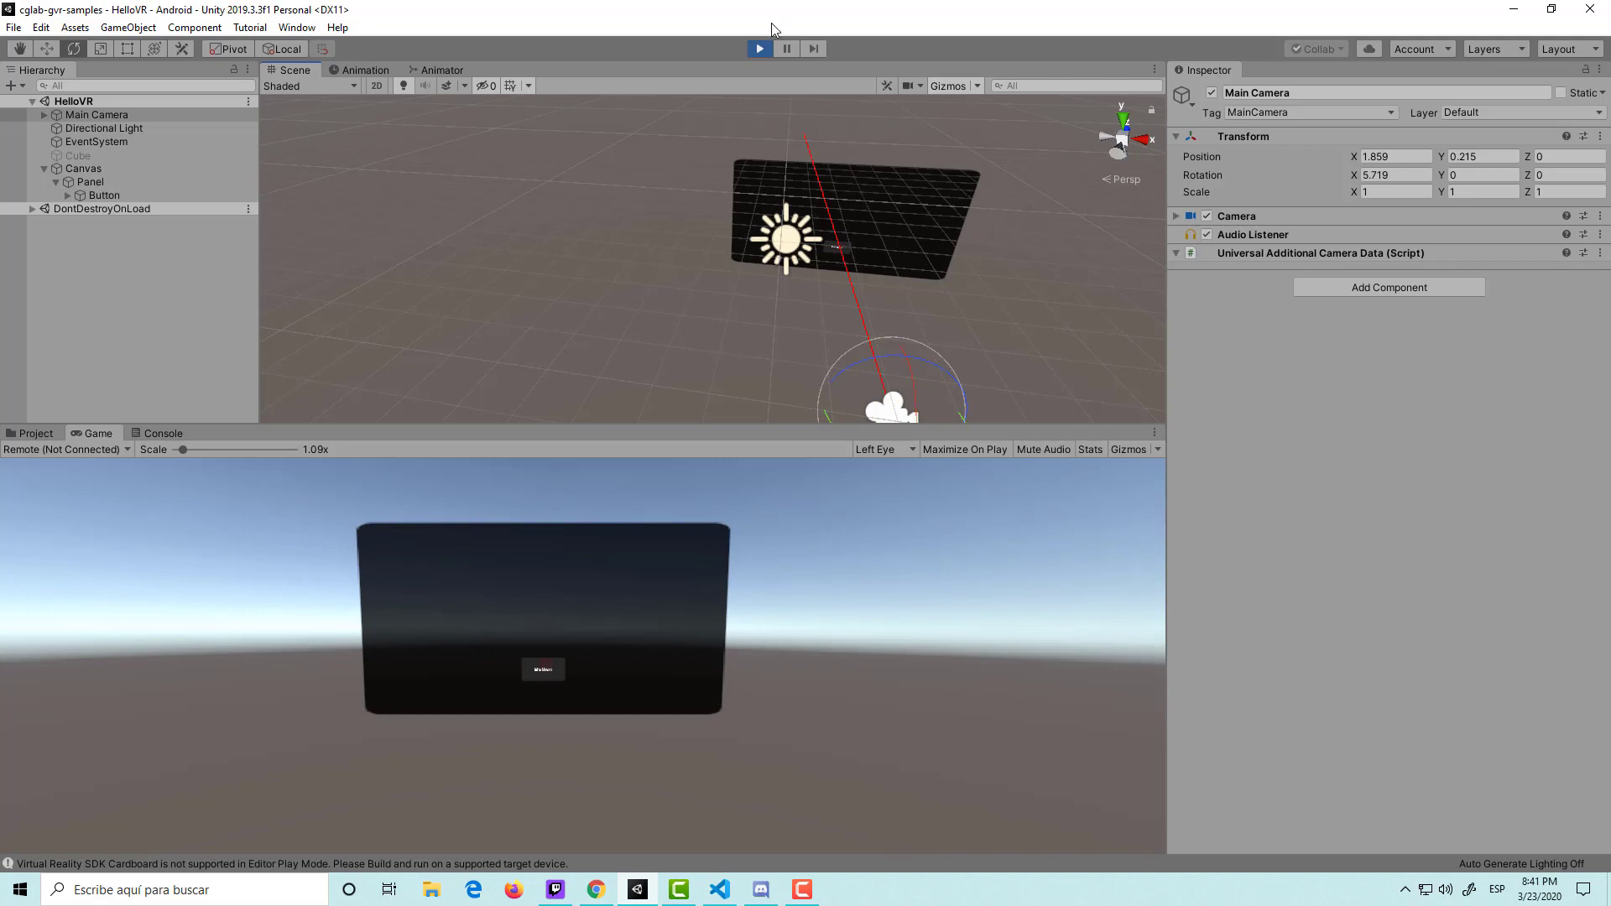
{"action": "left_click", "coordinate": [762, 49]}
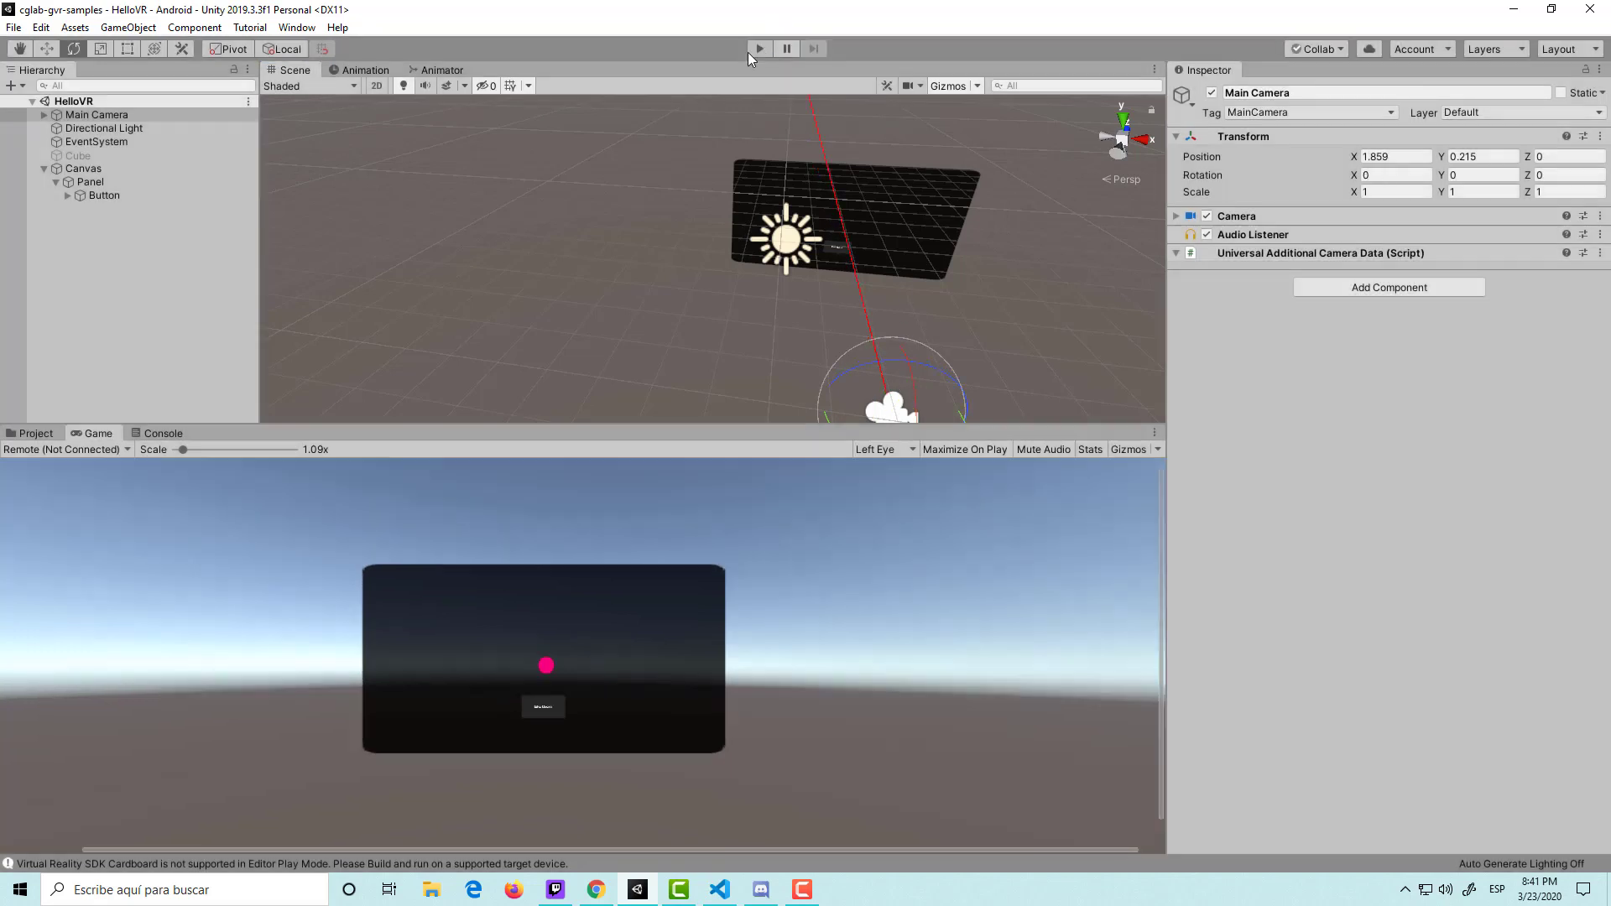
Disable the Panel's Box Collider.
{"action": "double_click", "coordinate": [107, 193]}
{"action": "left_click_drag", "start_coordinate": [487, 270], "coordinate": [598, 261], "text": "alt"}
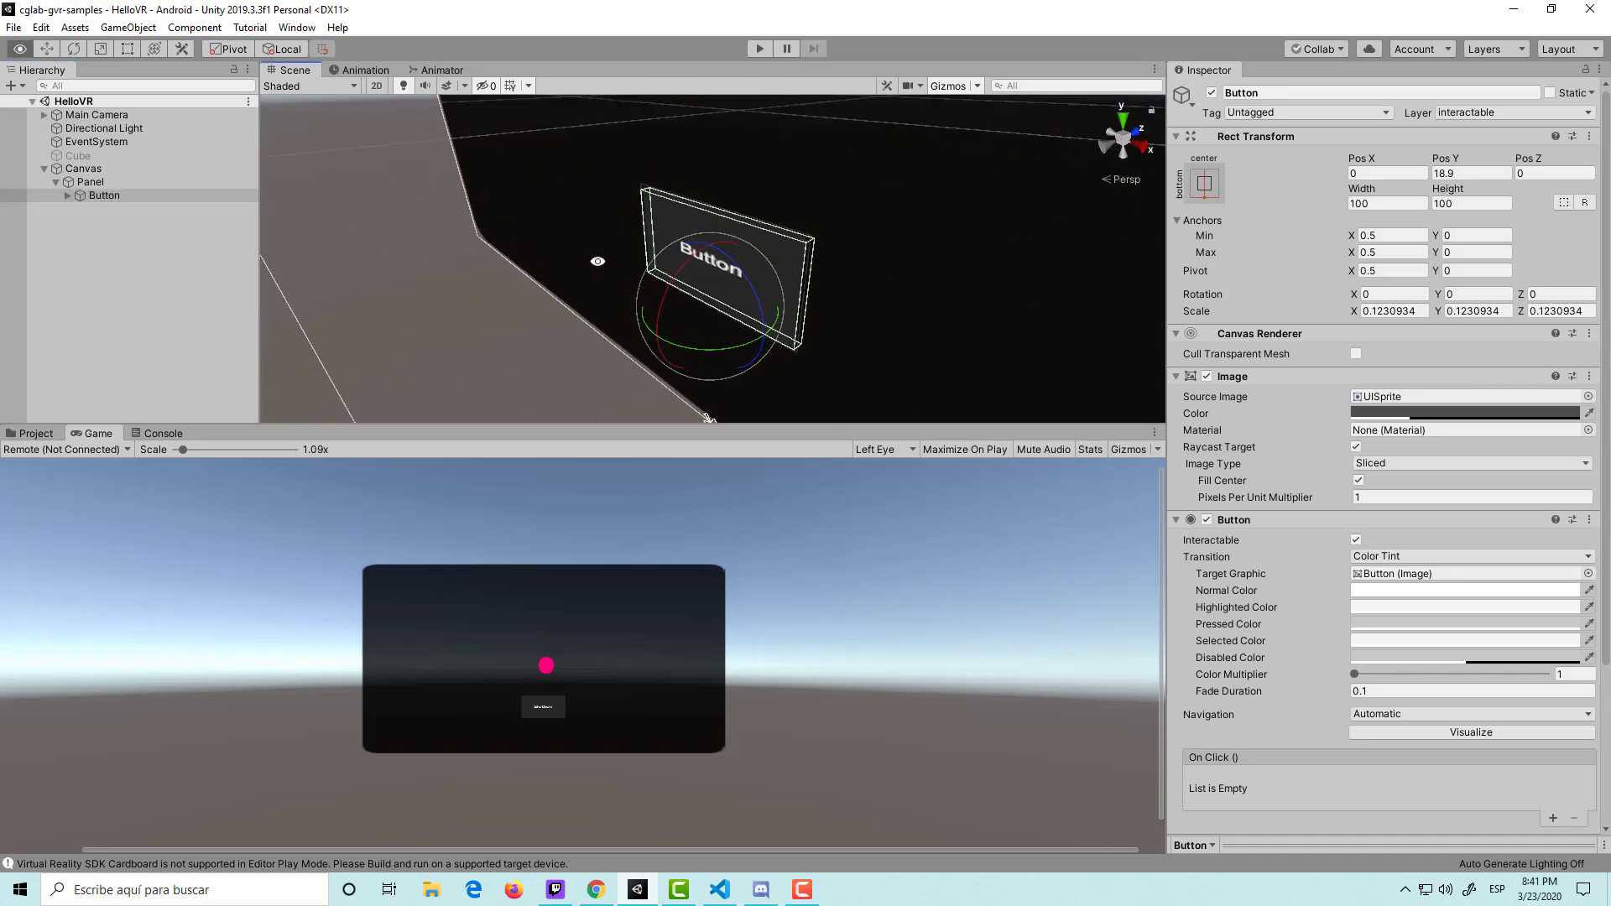
{"action": "left_click", "coordinate": [100, 170]}
{"action": "left_click", "coordinate": [126, 181]}
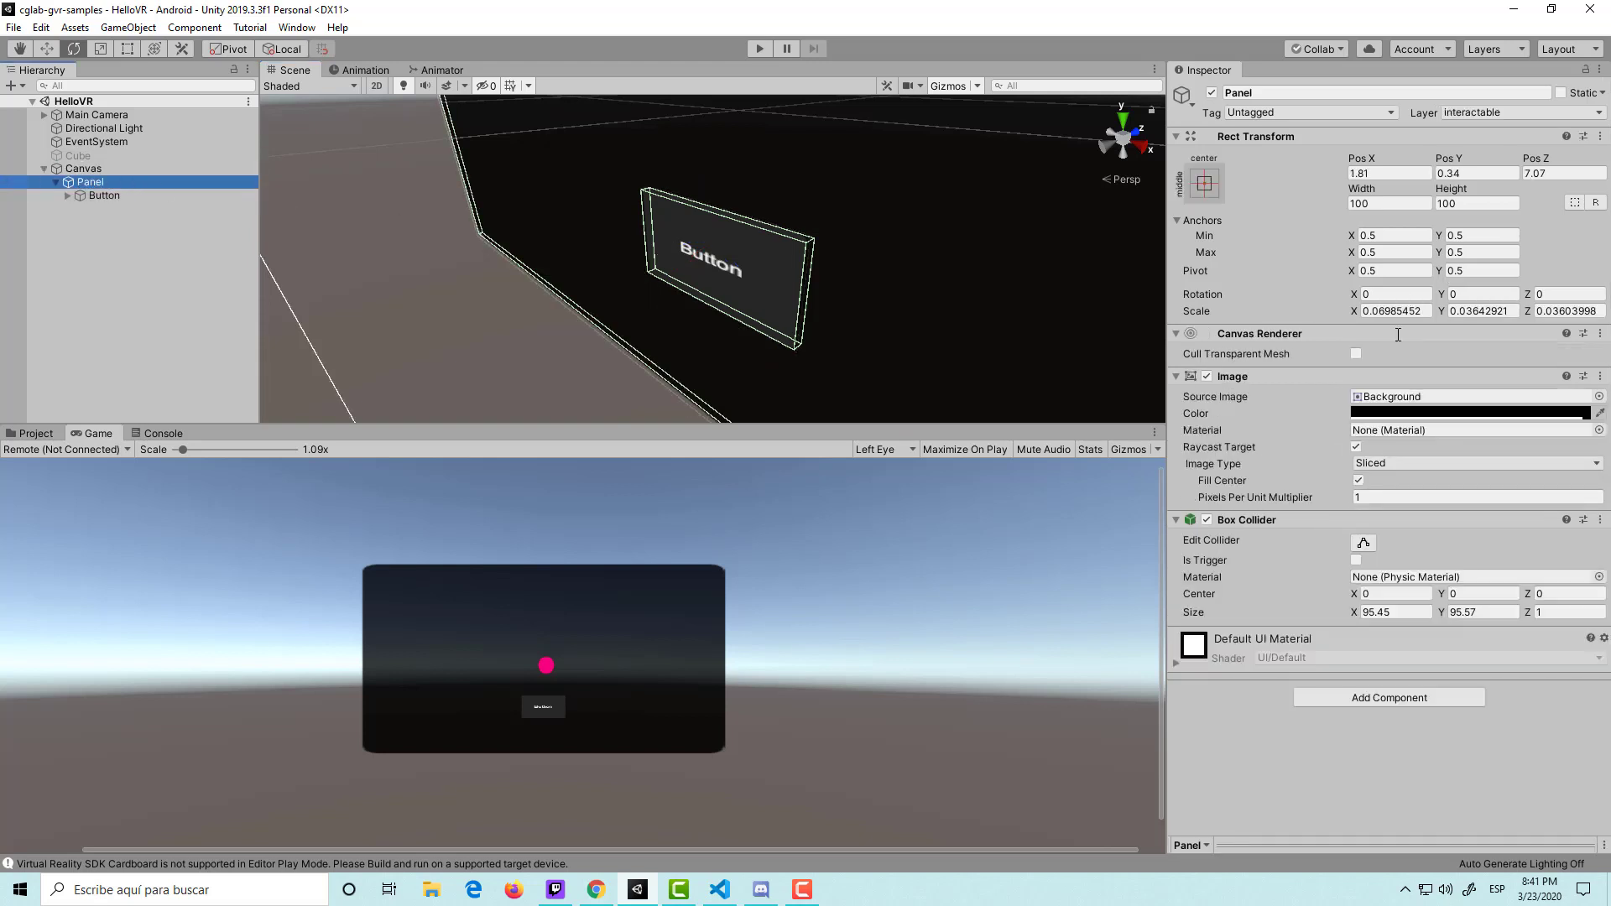
{"action": "left_click", "coordinate": [1207, 519]}
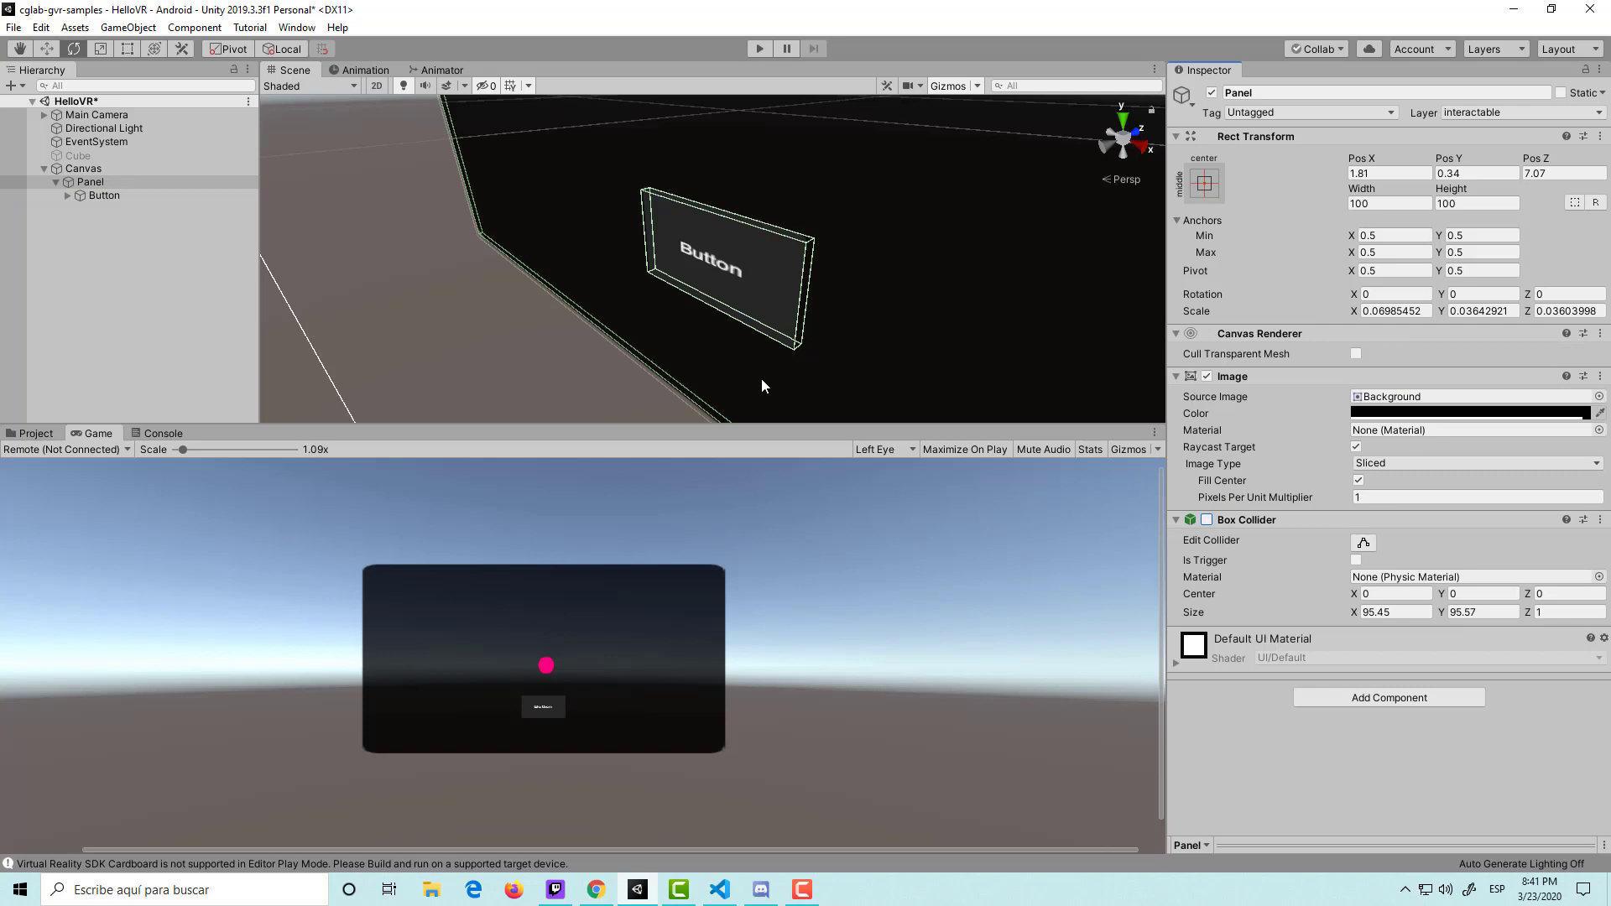
Start a test run, tilt the Main Camera toward the button, and move the Button higher.
{"action": "left_click", "coordinate": [758, 47]}
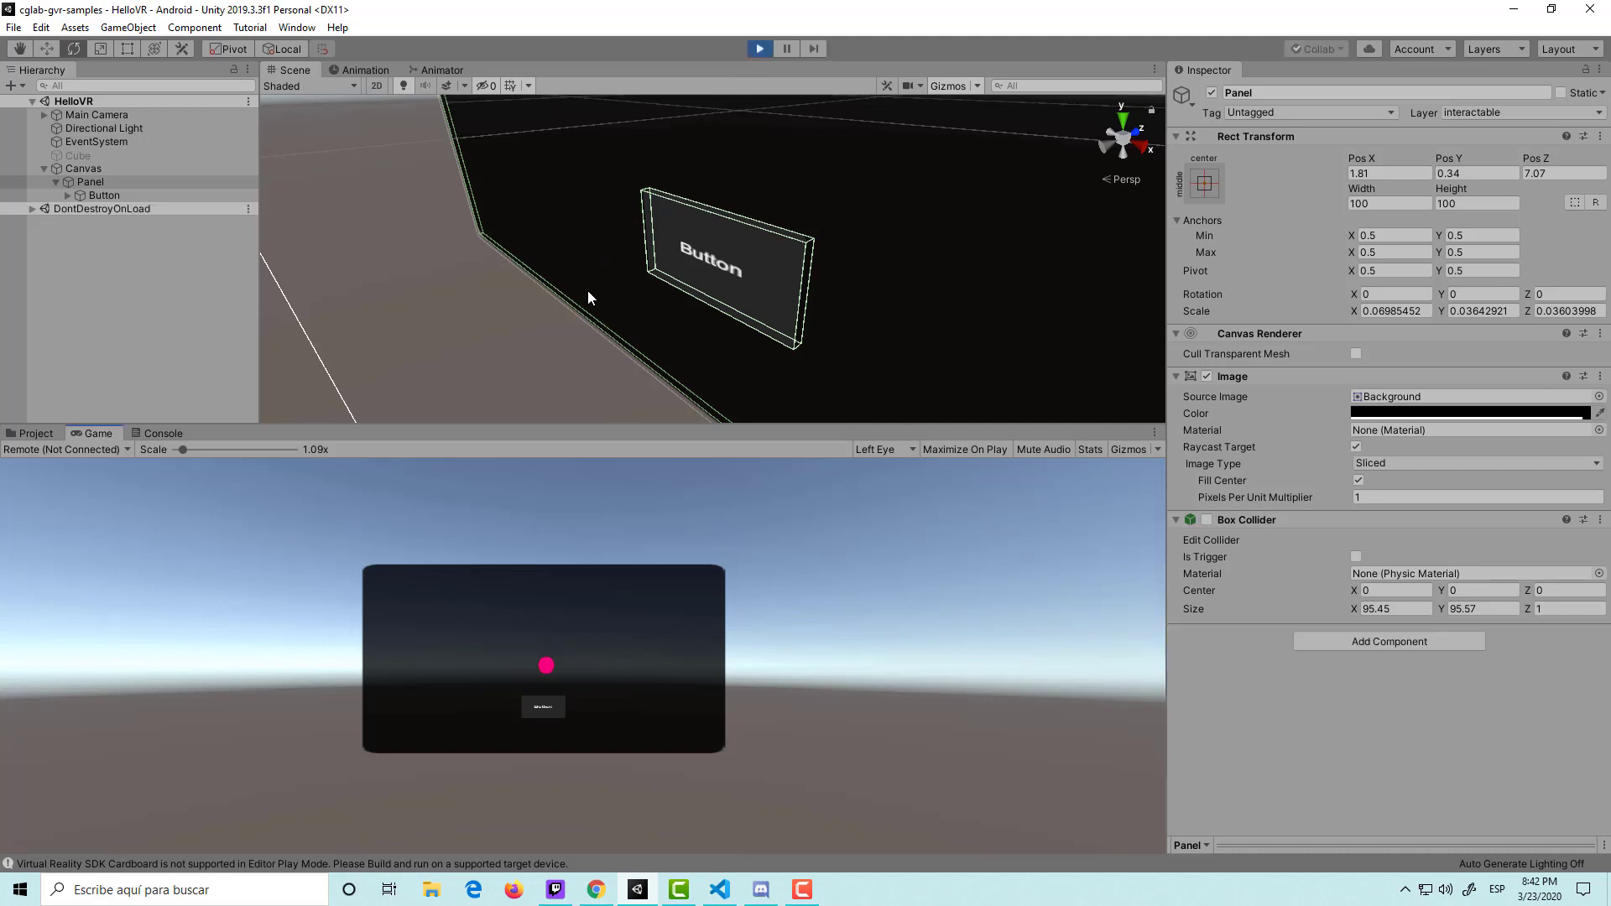
{"action": "double_click", "coordinate": [116, 114]}
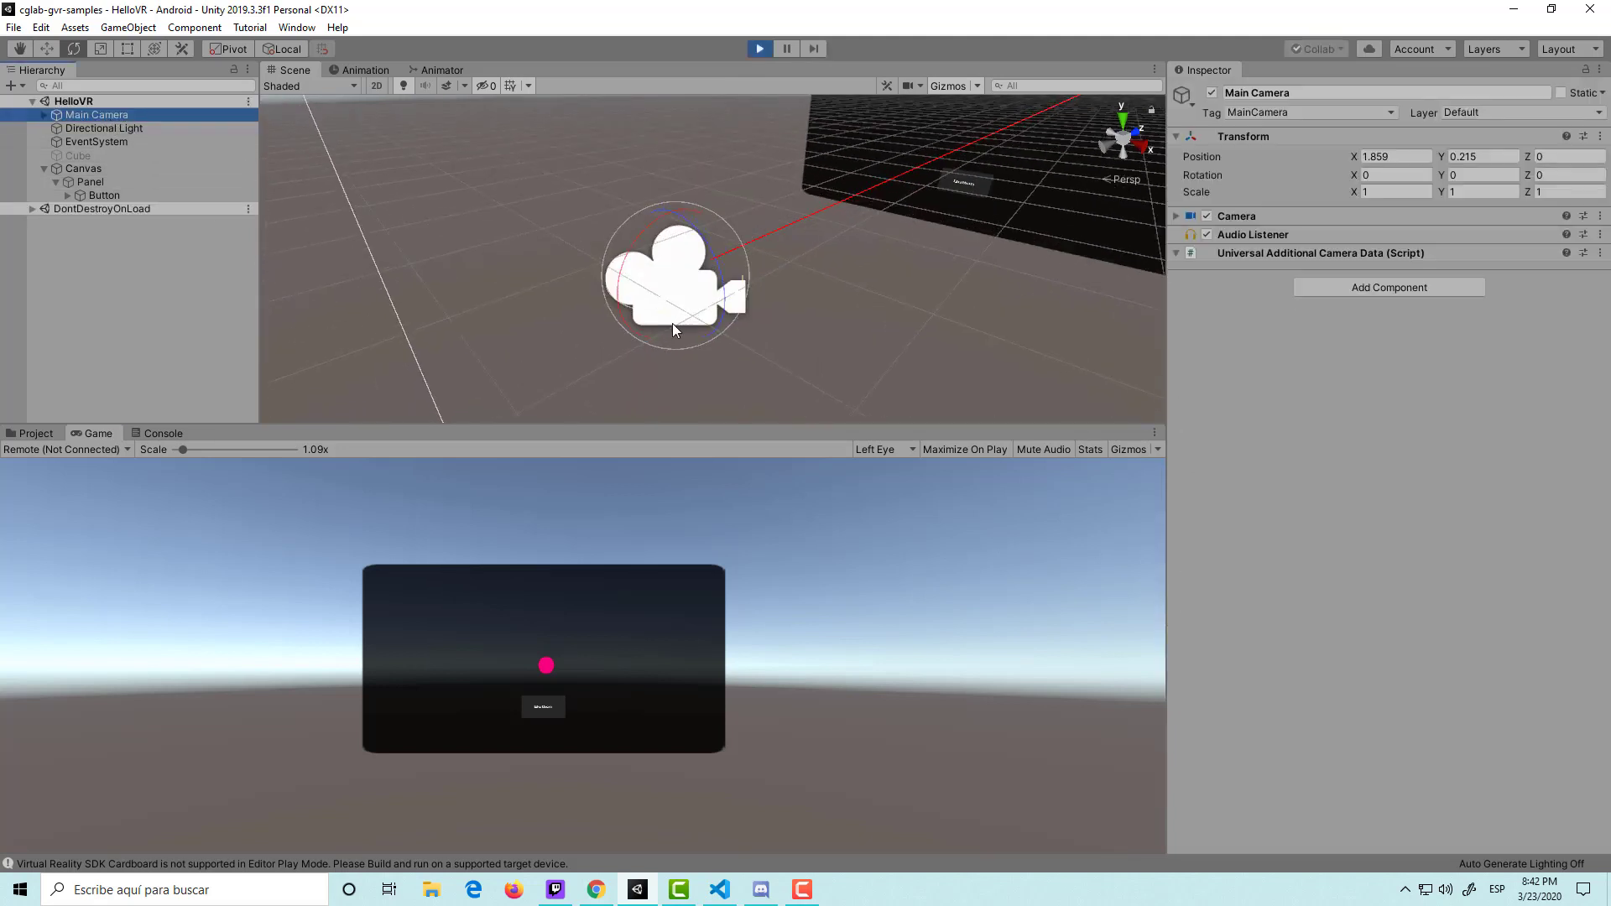
{"action": "left_click_drag", "start_coordinate": [615, 295], "coordinate": [633, 282]}
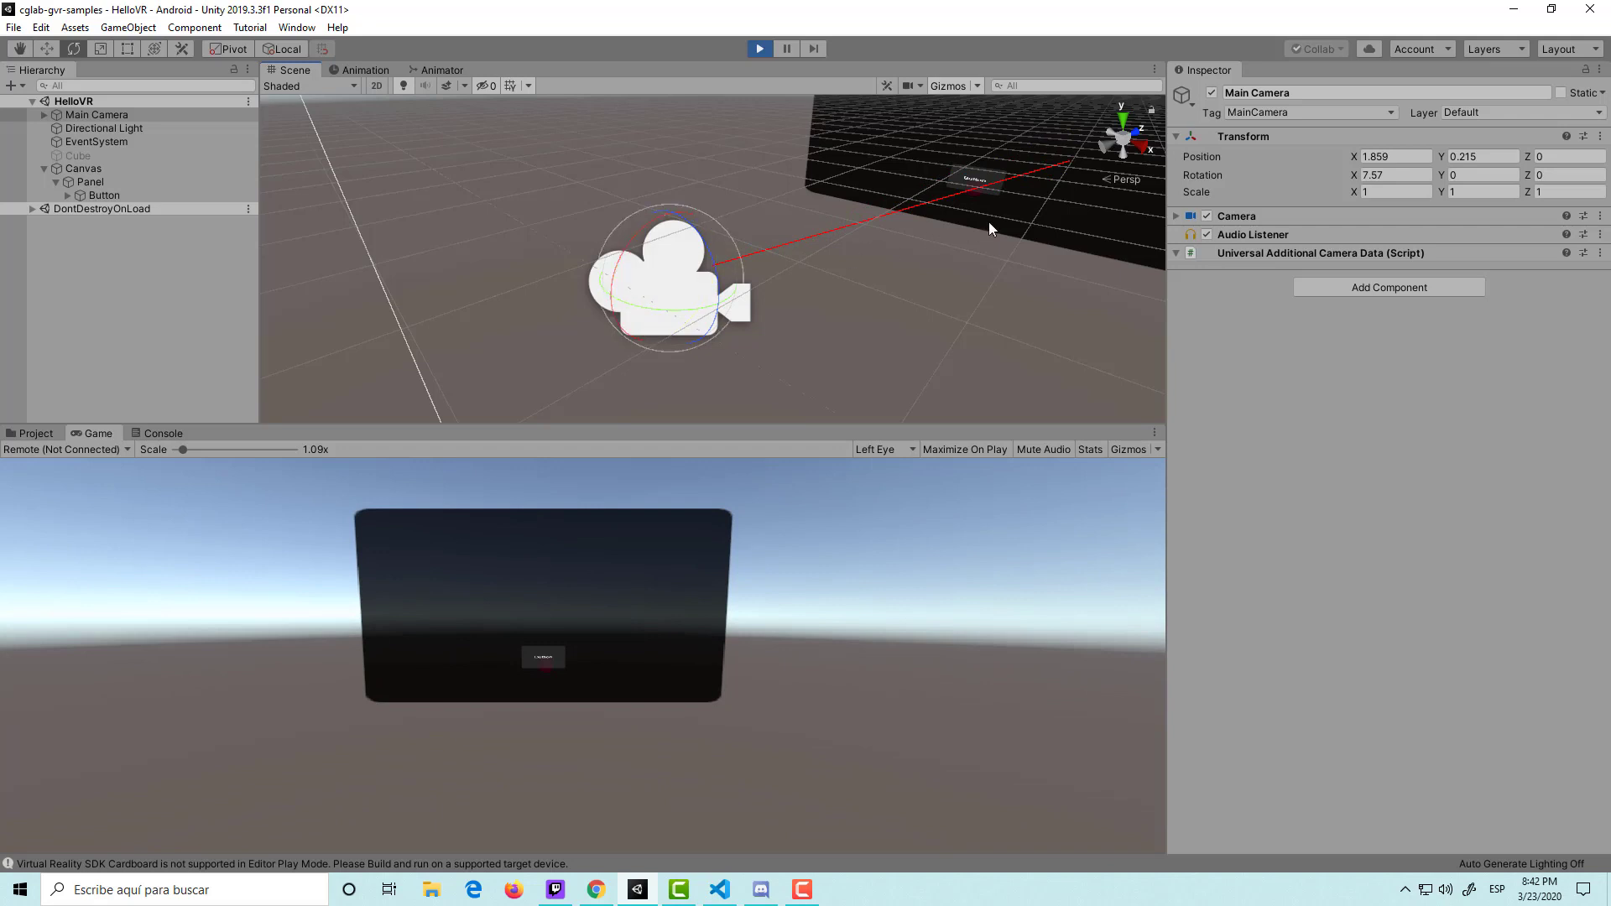
{"action": "mouse_move", "coordinate": [989, 222]}
{"action": "left_mouse_down", "text": "alt"}
{"action": "mouse_move", "coordinate": [926, 309]}
{"action": "mouse_move", "coordinate": [862, 251]}
{"action": "left_mouse_up", "text": "alt"}
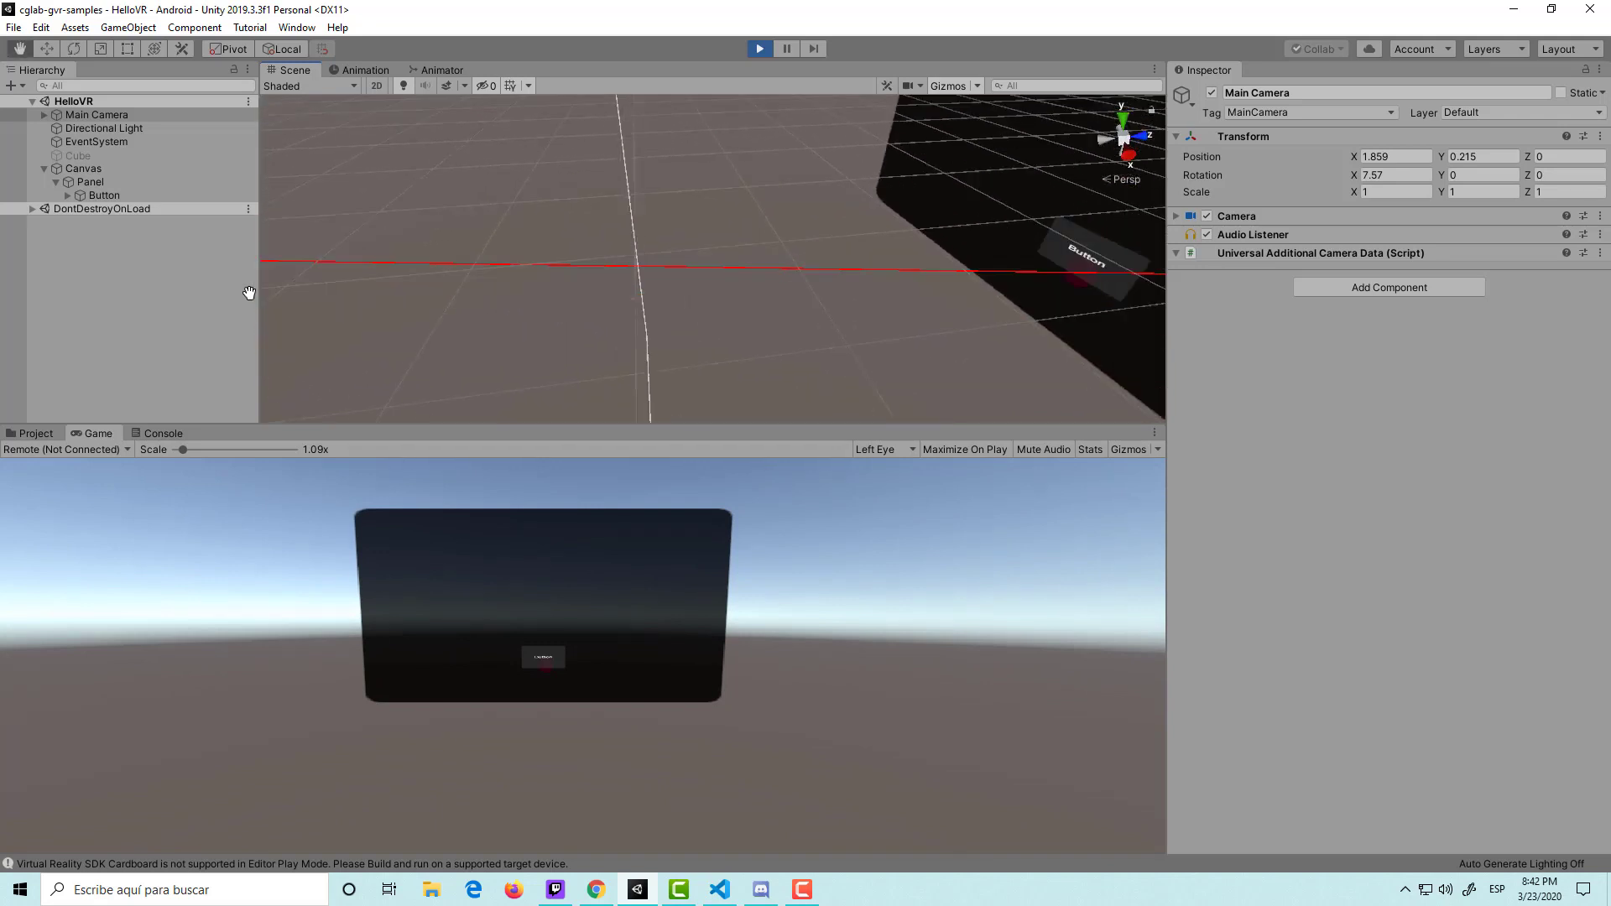
{"action": "left_click", "coordinate": [990, 236]}
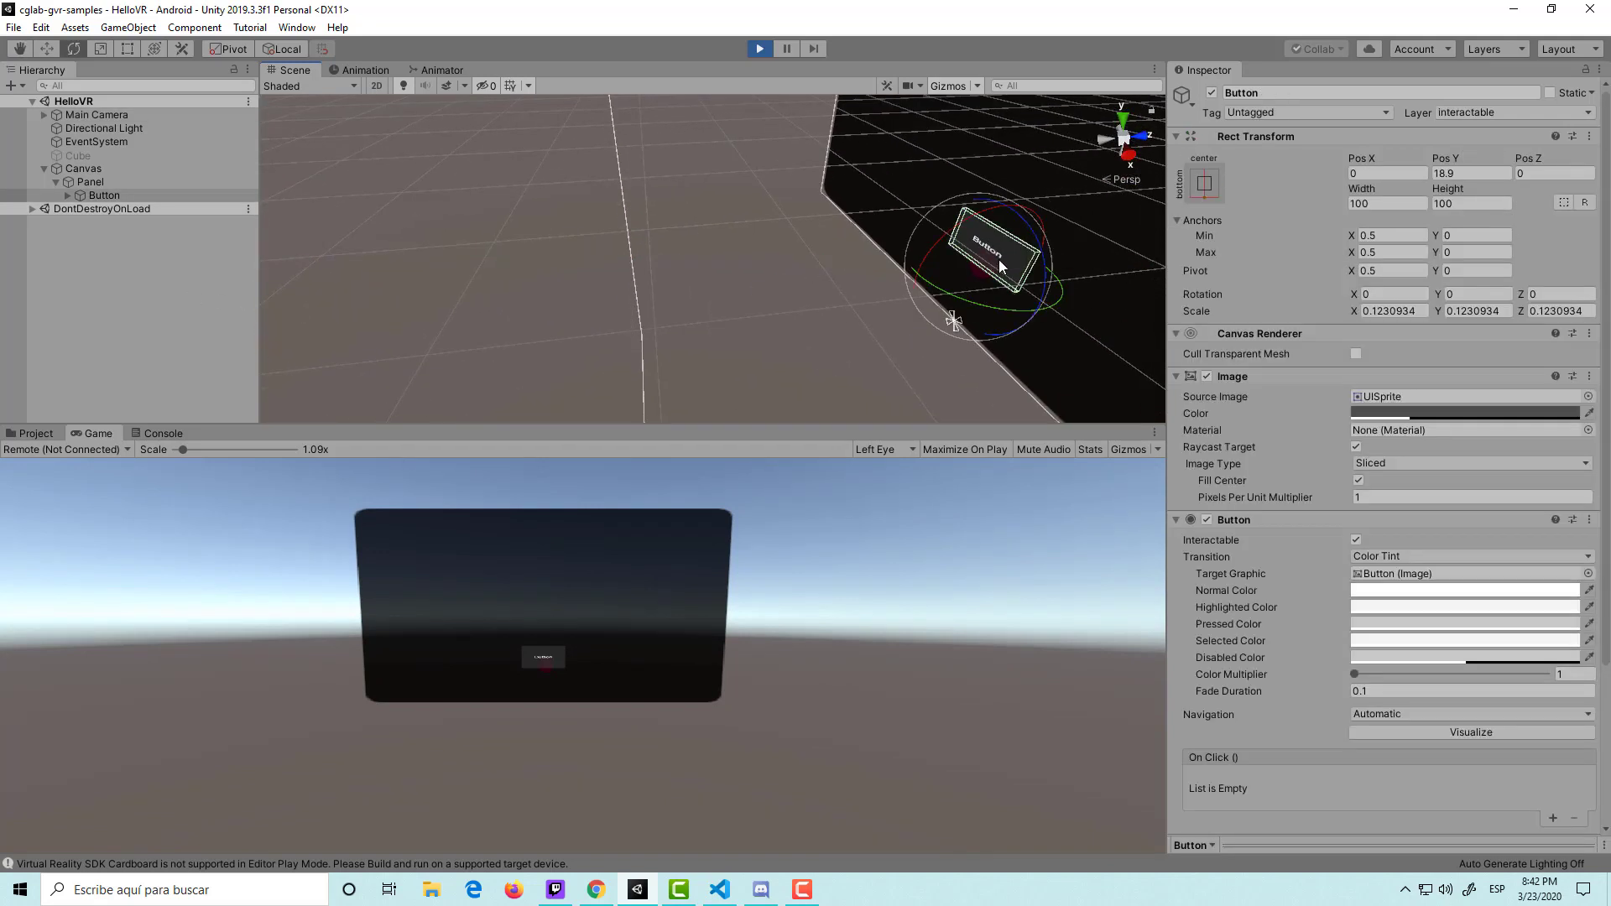
{"action": "key", "text": "w"}
{"action": "left_click_drag", "start_coordinate": [1009, 207], "coordinate": [1055, 103]}
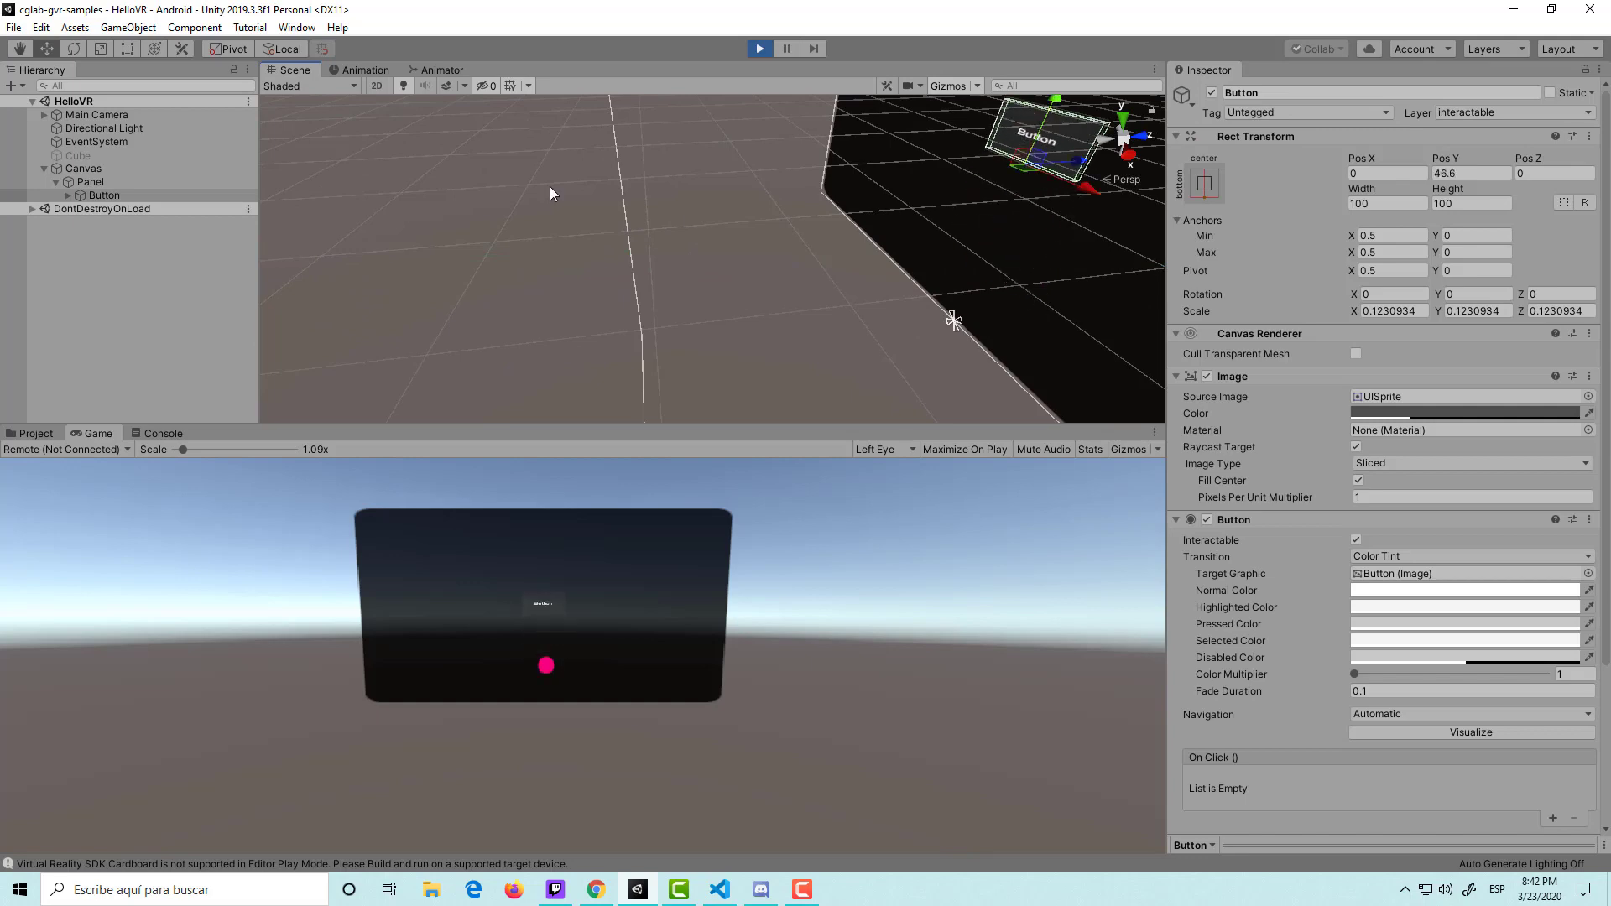
Tilt the Main Camera up toward the raised button, then stop the test run.
{"action": "left_click", "coordinate": [121, 113]}
{"action": "mouse_move", "coordinate": [743, 334]}
{"action": "middle_mouse_down"}
{"action": "mouse_move", "coordinate": [715, 313]}
{"action": "mouse_move", "coordinate": [738, 306]}
{"action": "middle_mouse_up"}
{"action": "key", "text": "e"}
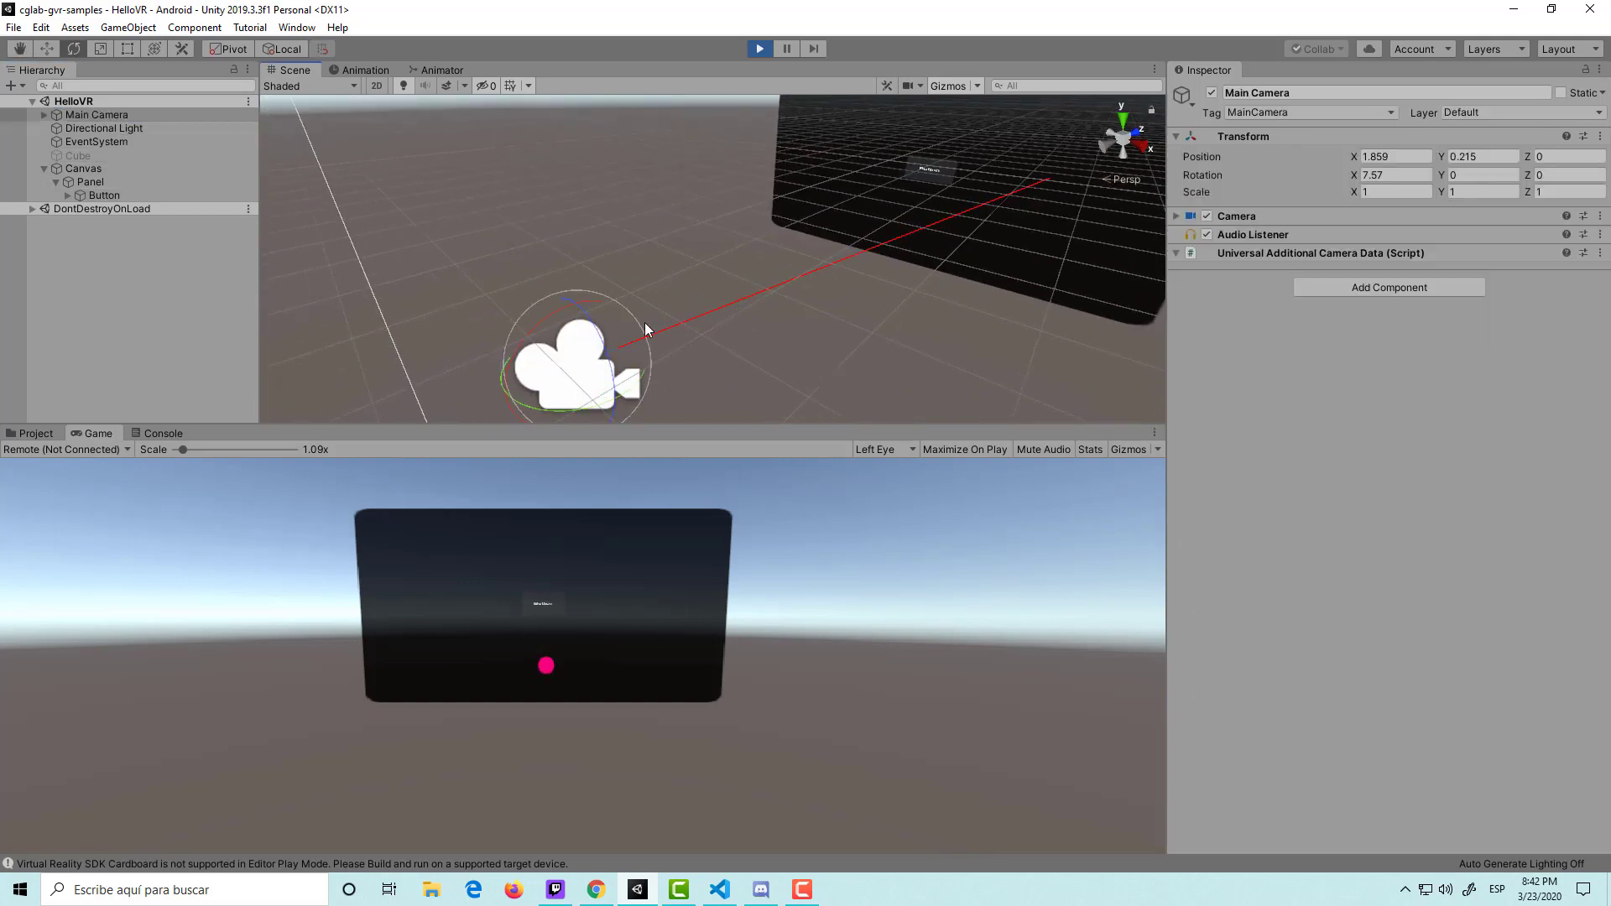
{"action": "mouse_move", "coordinate": [561, 309]}
{"action": "left_mouse_down"}
{"action": "mouse_move", "coordinate": [542, 325]}
{"action": "mouse_move", "coordinate": [577, 381]}
{"action": "left_mouse_up"}
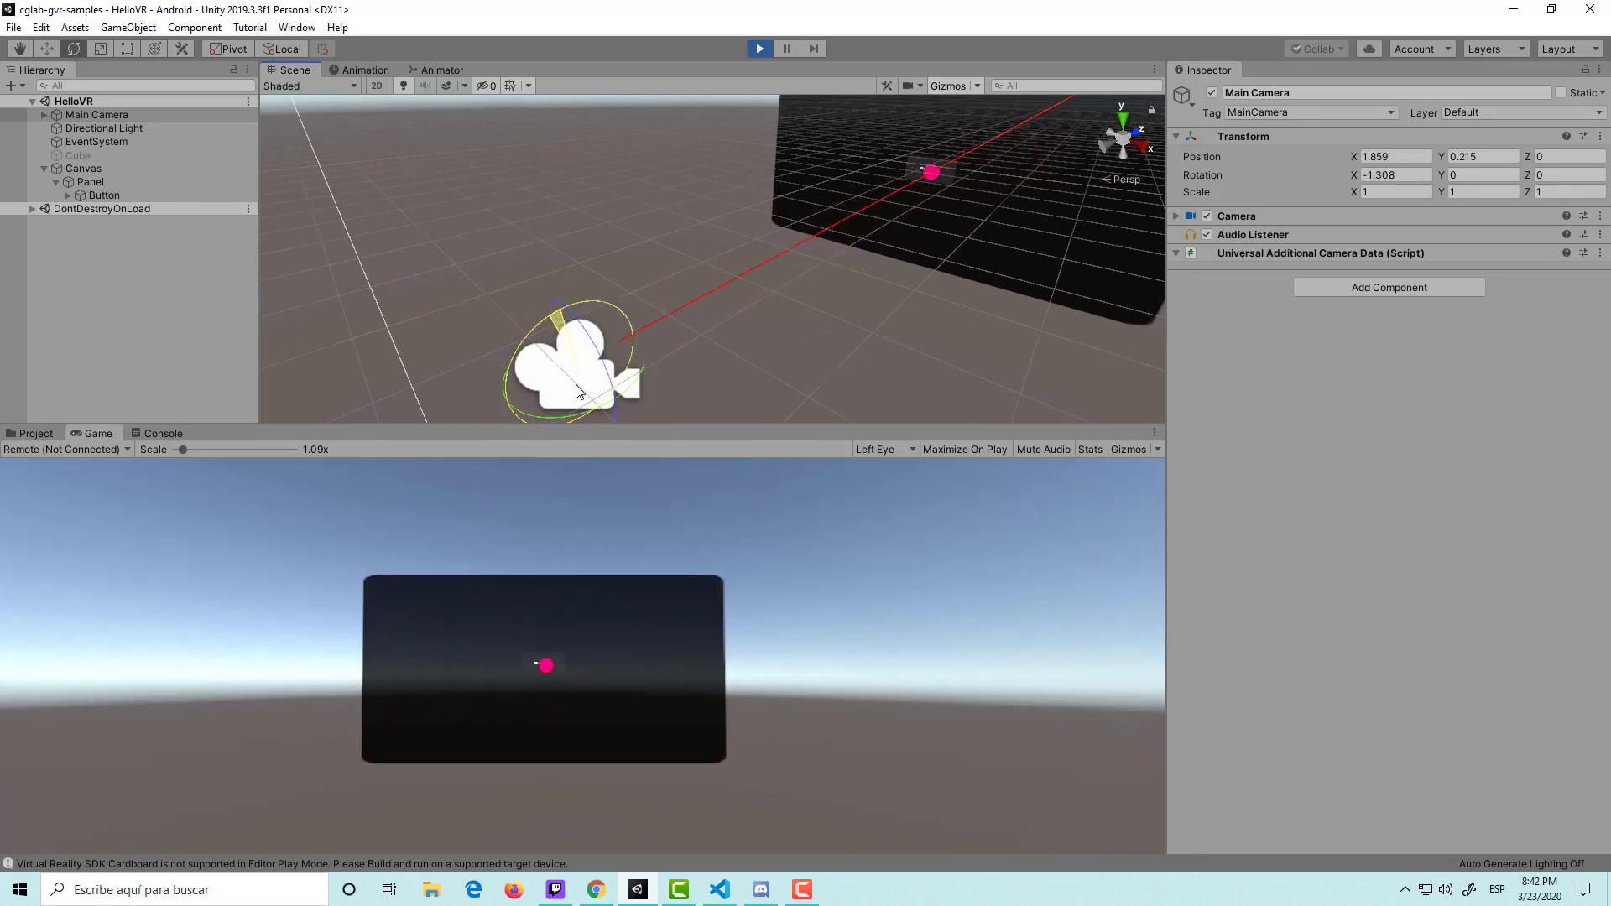
{"action": "left_click", "coordinate": [761, 52]}
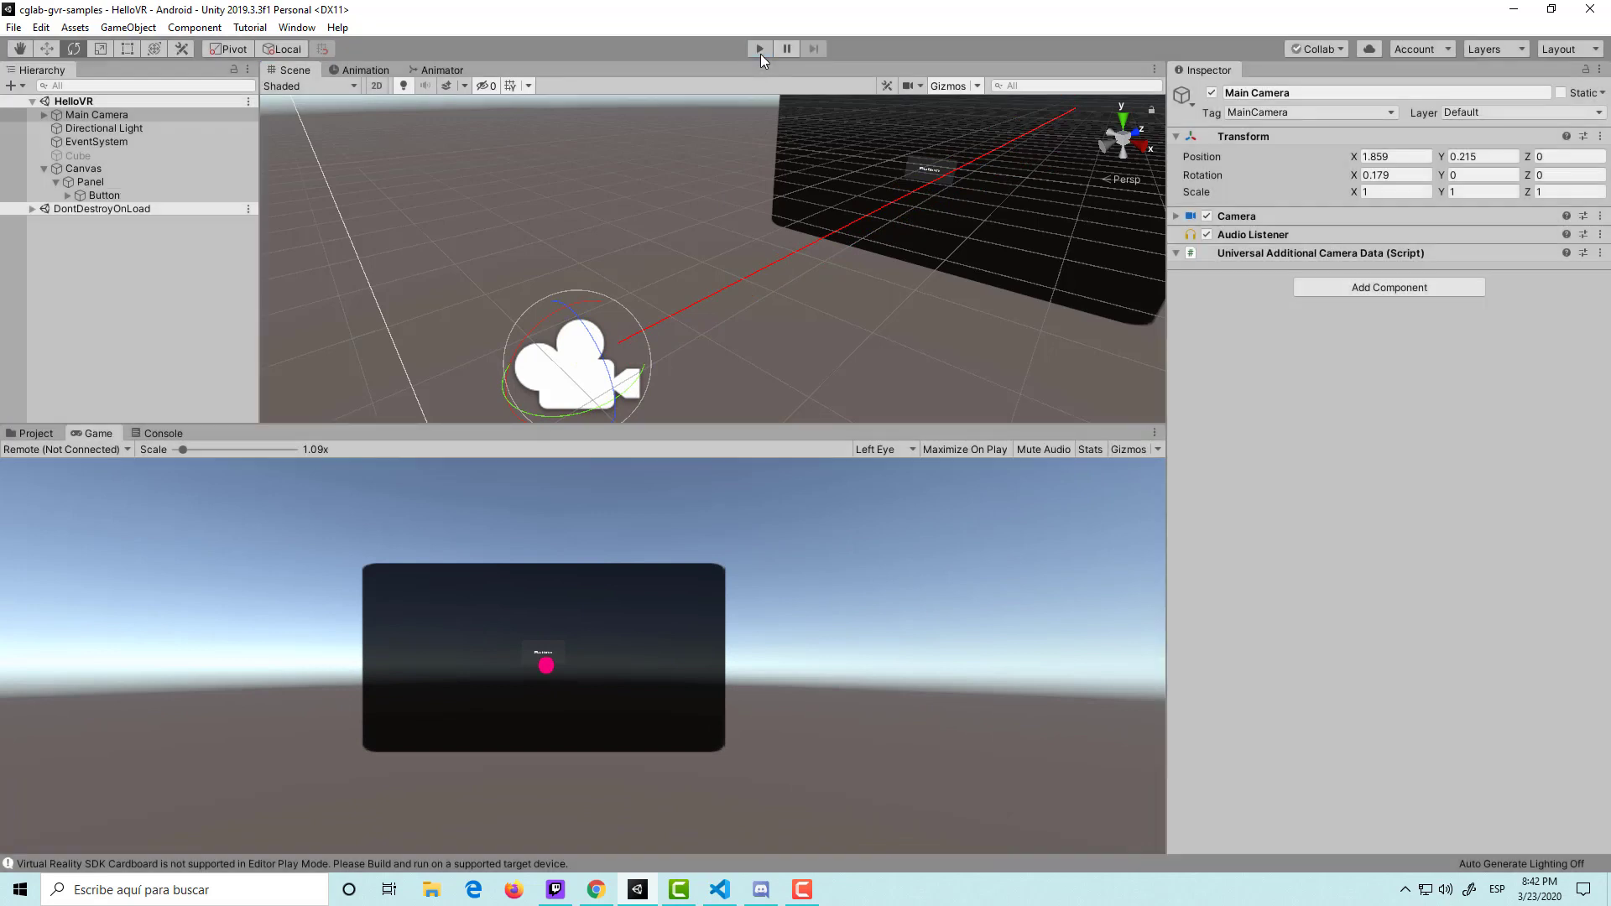
Try scaling the Panel, undo it, then pull its left edge inward with the Rect tool.
{"action": "left_click", "coordinate": [102, 169]}
{"action": "left_click", "coordinate": [109, 183]}
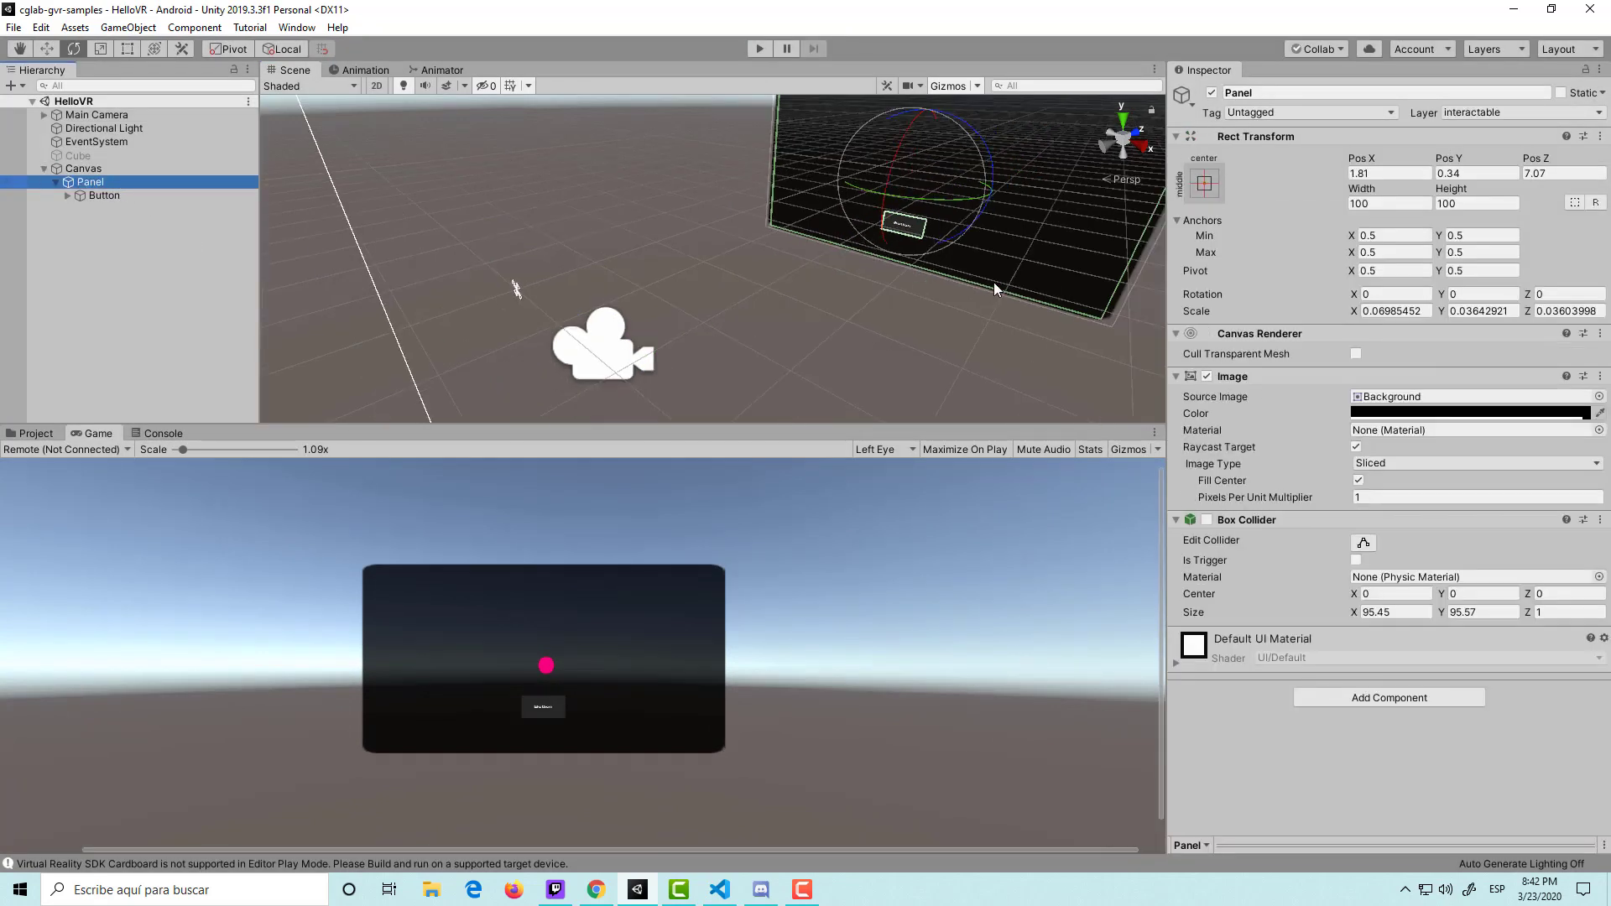
{"action": "key", "text": "r"}
{"action": "left_click_drag", "start_coordinate": [923, 118], "coordinate": [943, 126]}
{"action": "left_click_drag", "start_coordinate": [980, 187], "coordinate": [965, 194]}
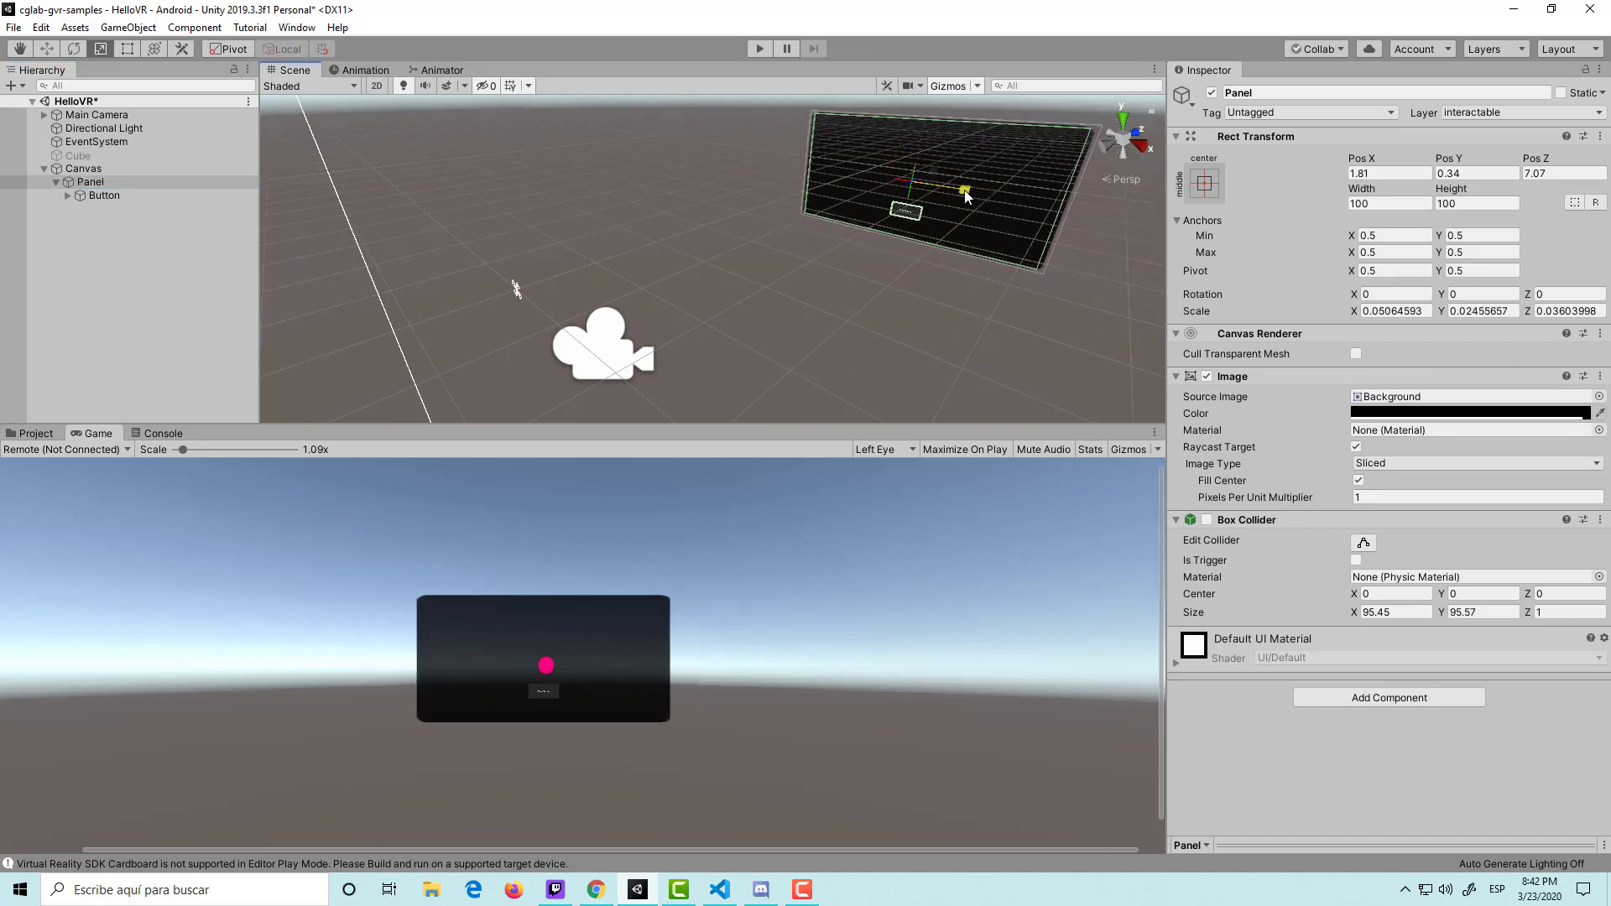
{"action": "key", "text": "ctrl+z"}
{"action": "key", "text": "ctrl+z"}
{"action": "key", "text": "ctrl+z"}
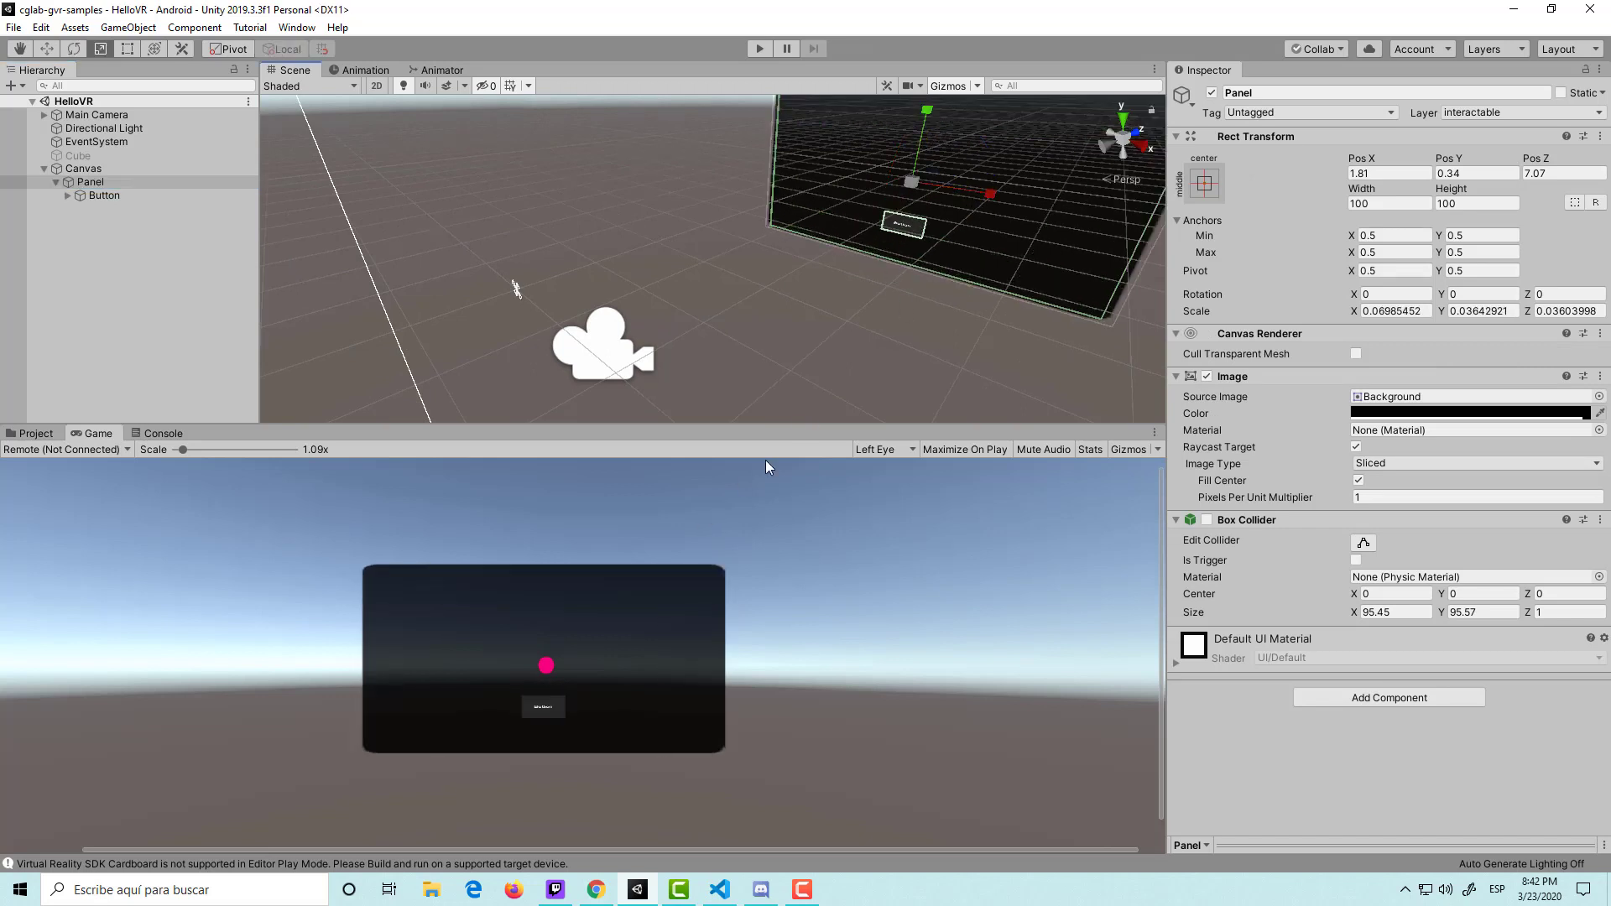
{"action": "key", "text": "t"}
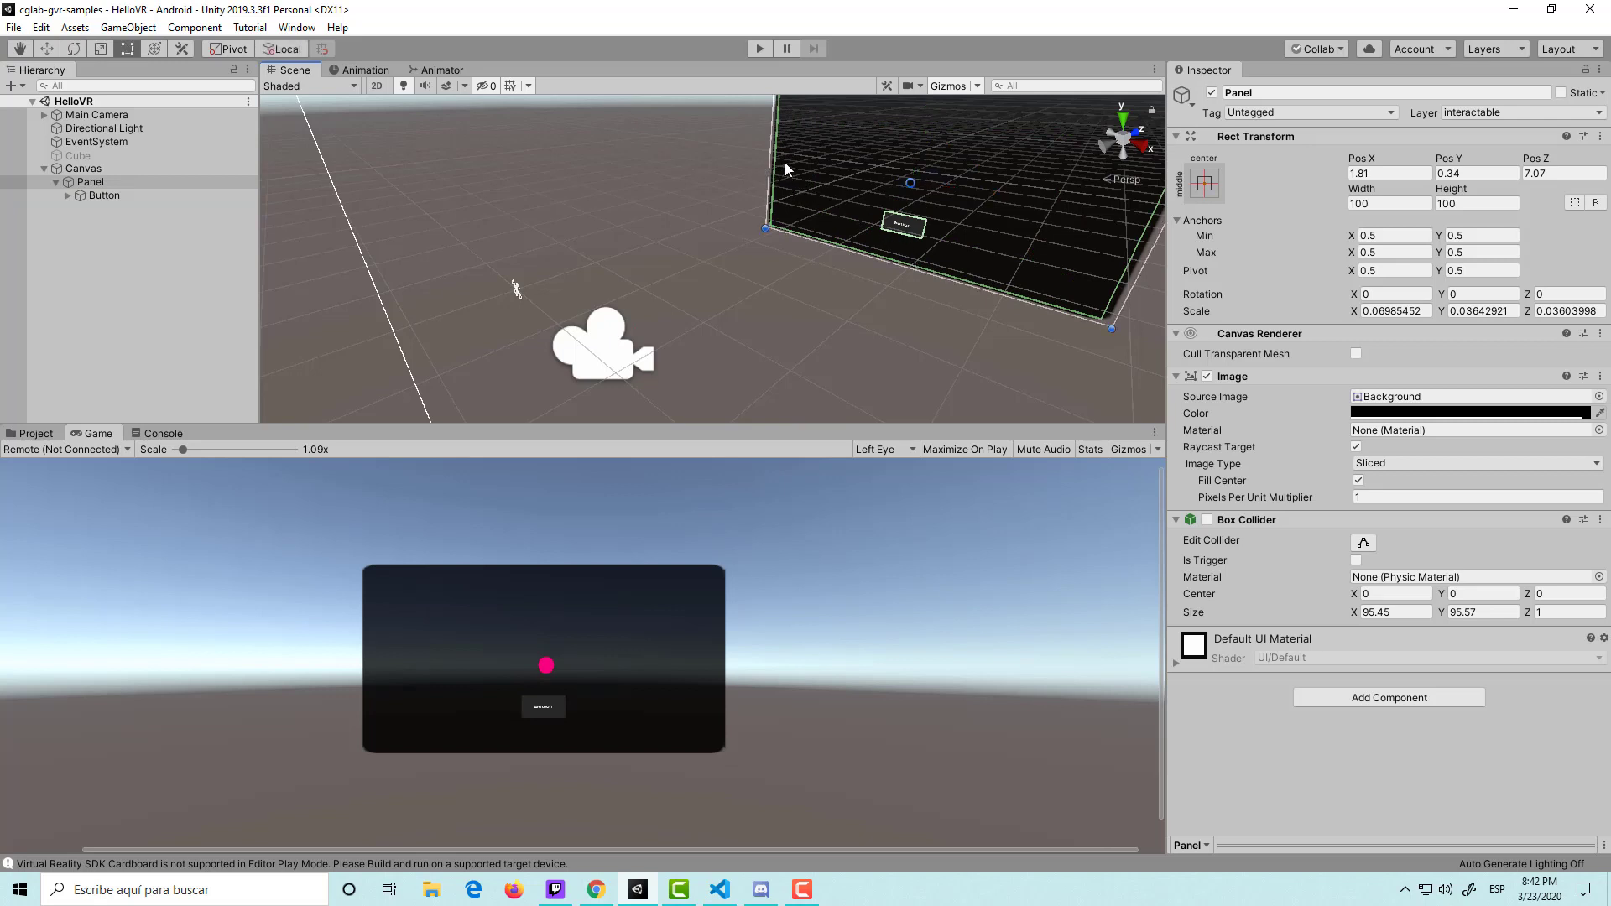
{"action": "left_click_drag", "start_coordinate": [776, 153], "coordinate": [877, 151]}
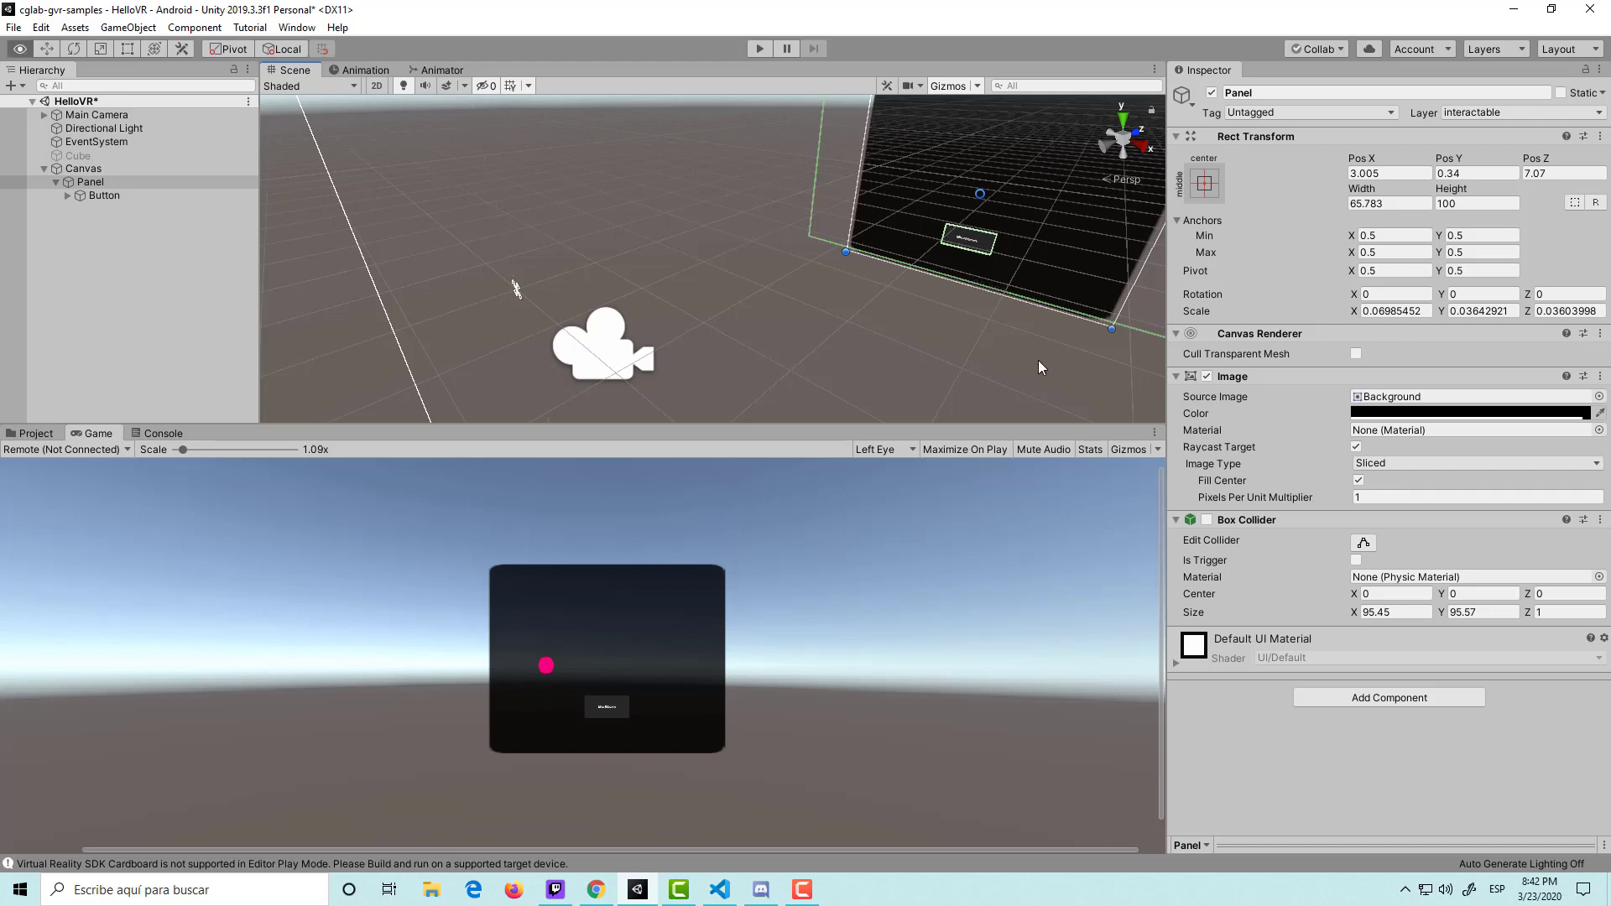
Resize the Panel to 61.748 × 77.01, shift it up and left, and start Play mode.
{"action": "middle_click_drag", "start_coordinate": [1039, 360], "coordinate": [957, 379]}
{"action": "mouse_move", "coordinate": [1110, 197]}
{"action": "left_mouse_down"}
{"action": "mouse_move", "coordinate": [972, 197]}
{"action": "mouse_move", "coordinate": [974, 319]}
{"action": "left_mouse_up"}
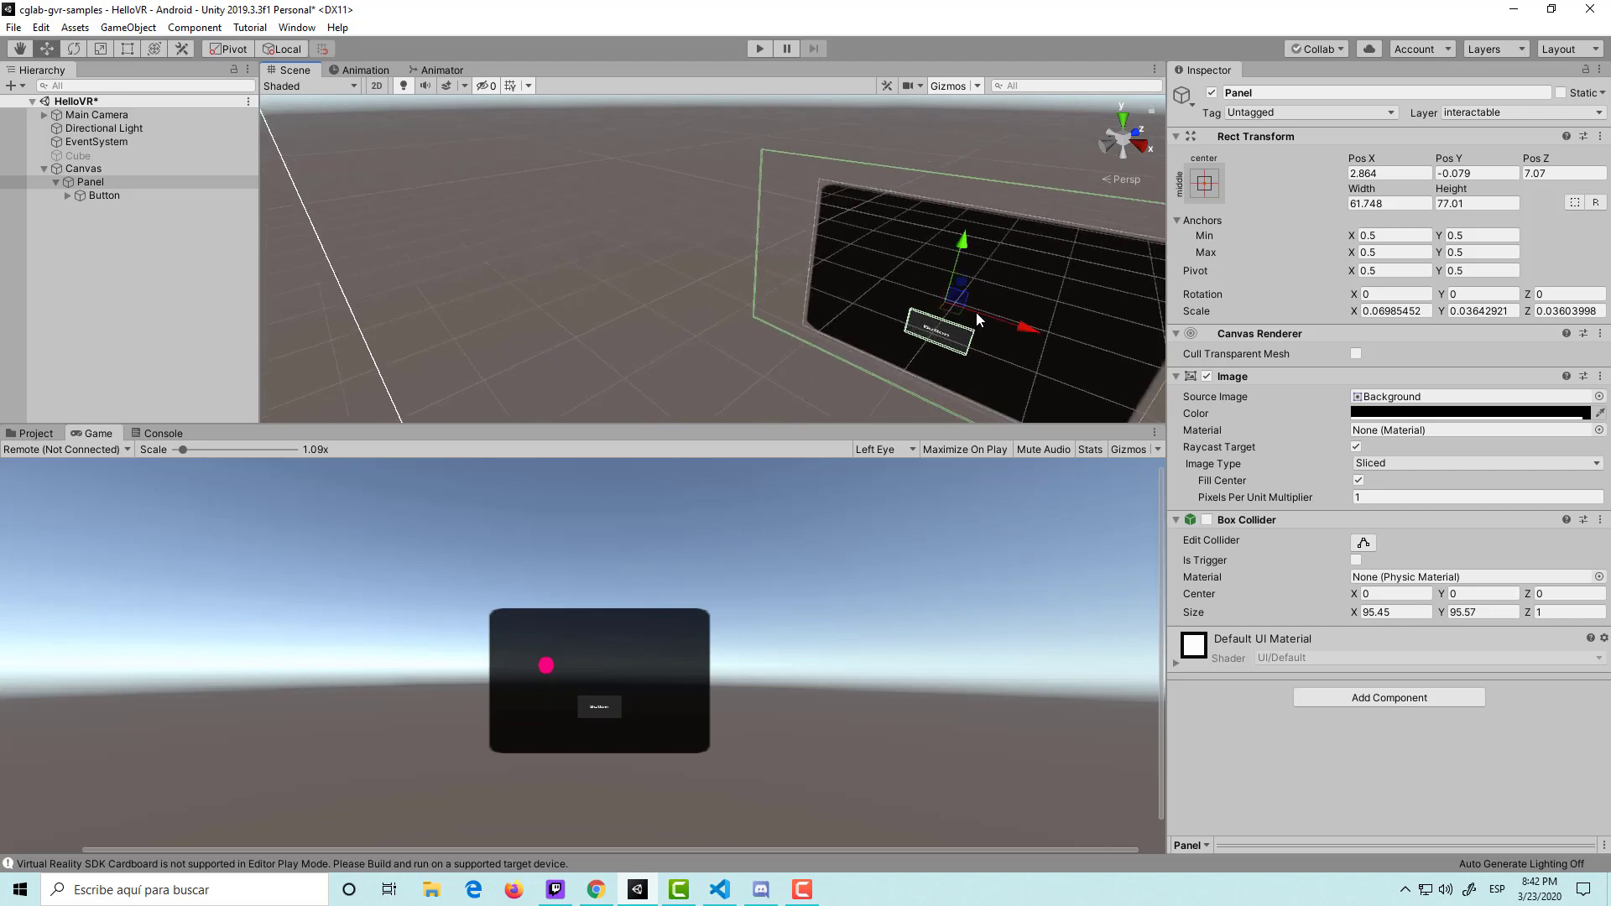
{"action": "key", "text": "w"}
{"action": "left_click_drag", "start_coordinate": [955, 248], "coordinate": [960, 204]}
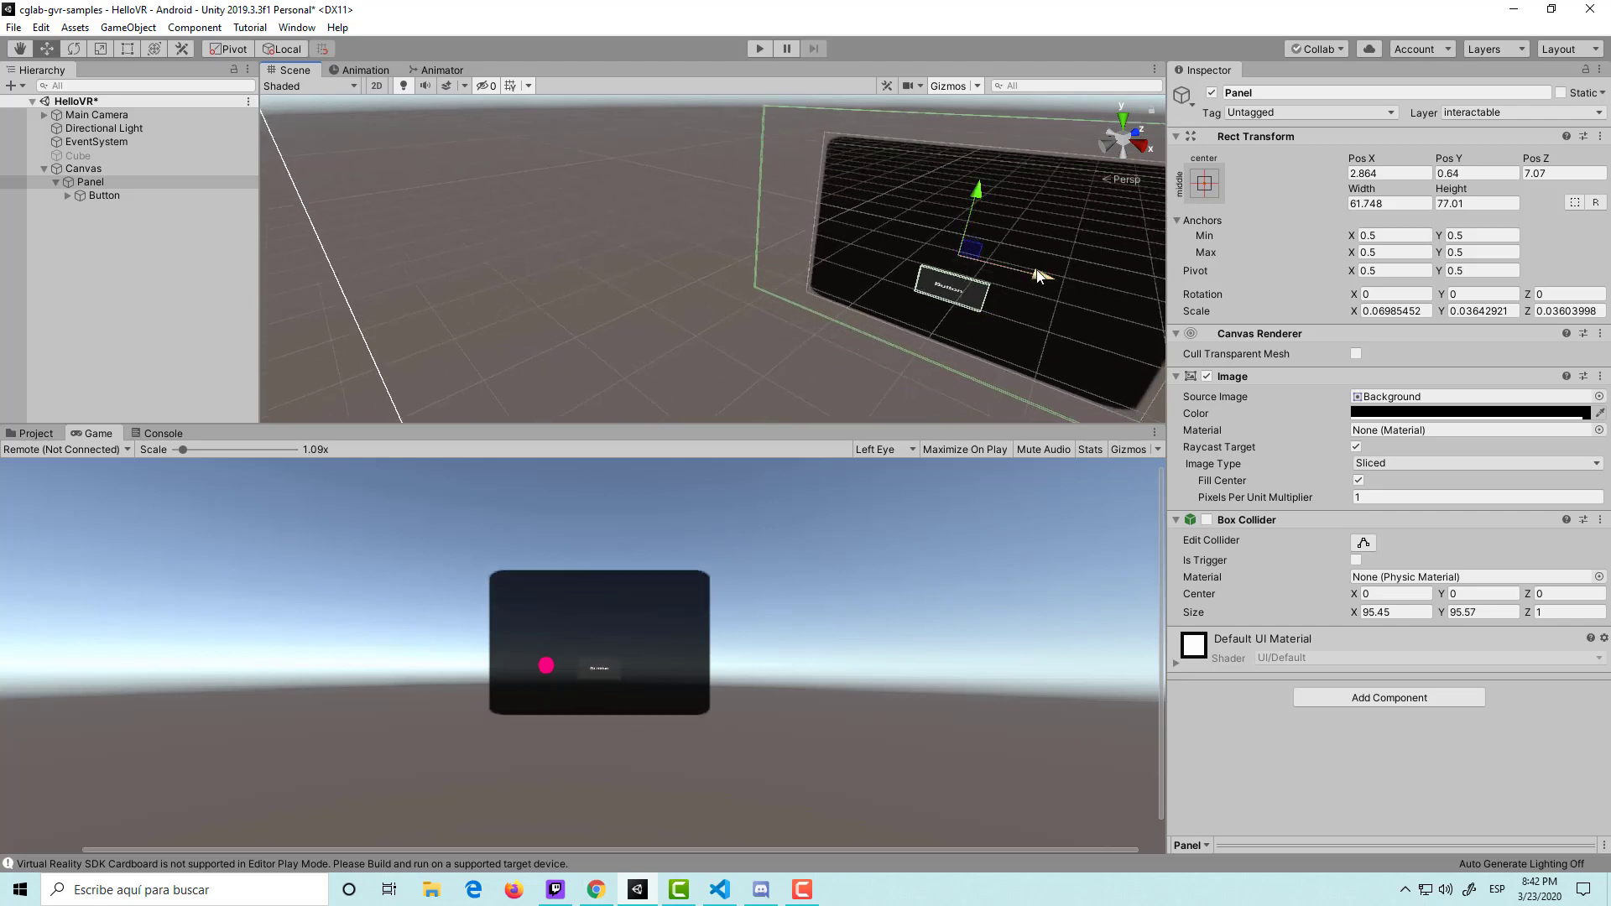
{"action": "mouse_move", "coordinate": [1038, 277]}
{"action": "left_mouse_down"}
{"action": "mouse_move", "coordinate": [707, 331]}
{"action": "mouse_move", "coordinate": [493, 343]}
{"action": "mouse_move", "coordinate": [556, 345]}
{"action": "left_mouse_up"}
{"action": "left_click", "coordinate": [762, 53]}
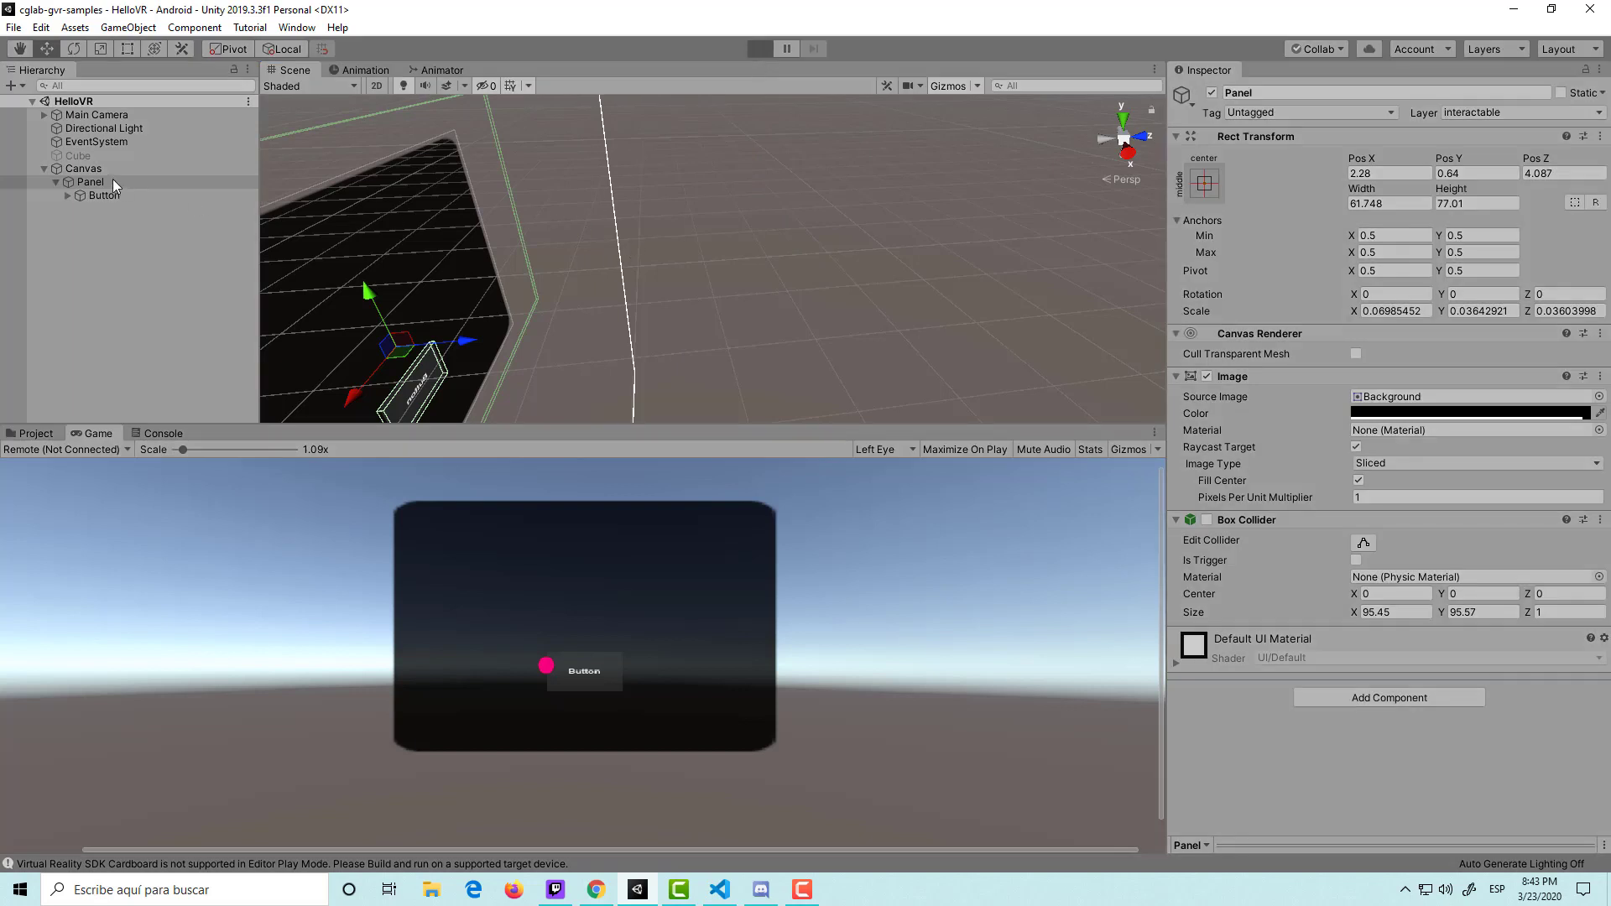
Tilt the Main Camera slightly upward during the test run, then stop Play mode.
{"action": "double_click", "coordinate": [107, 119]}
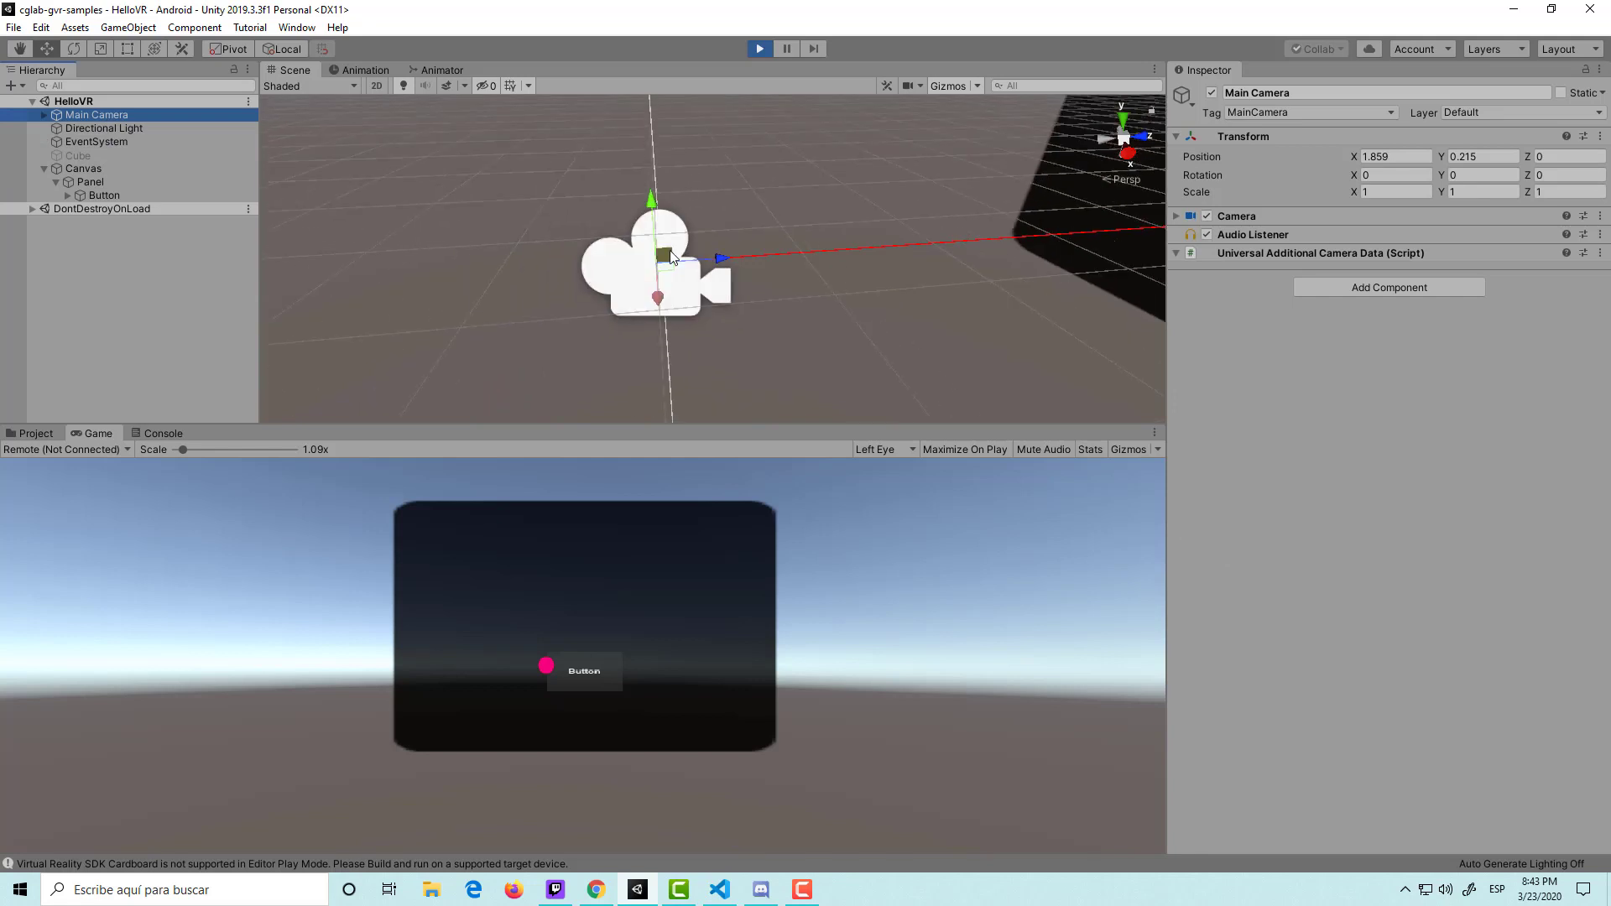
{"action": "key", "text": "e"}
{"action": "left_click_drag", "start_coordinate": [628, 320], "coordinate": [777, 334], "text": "alt"}
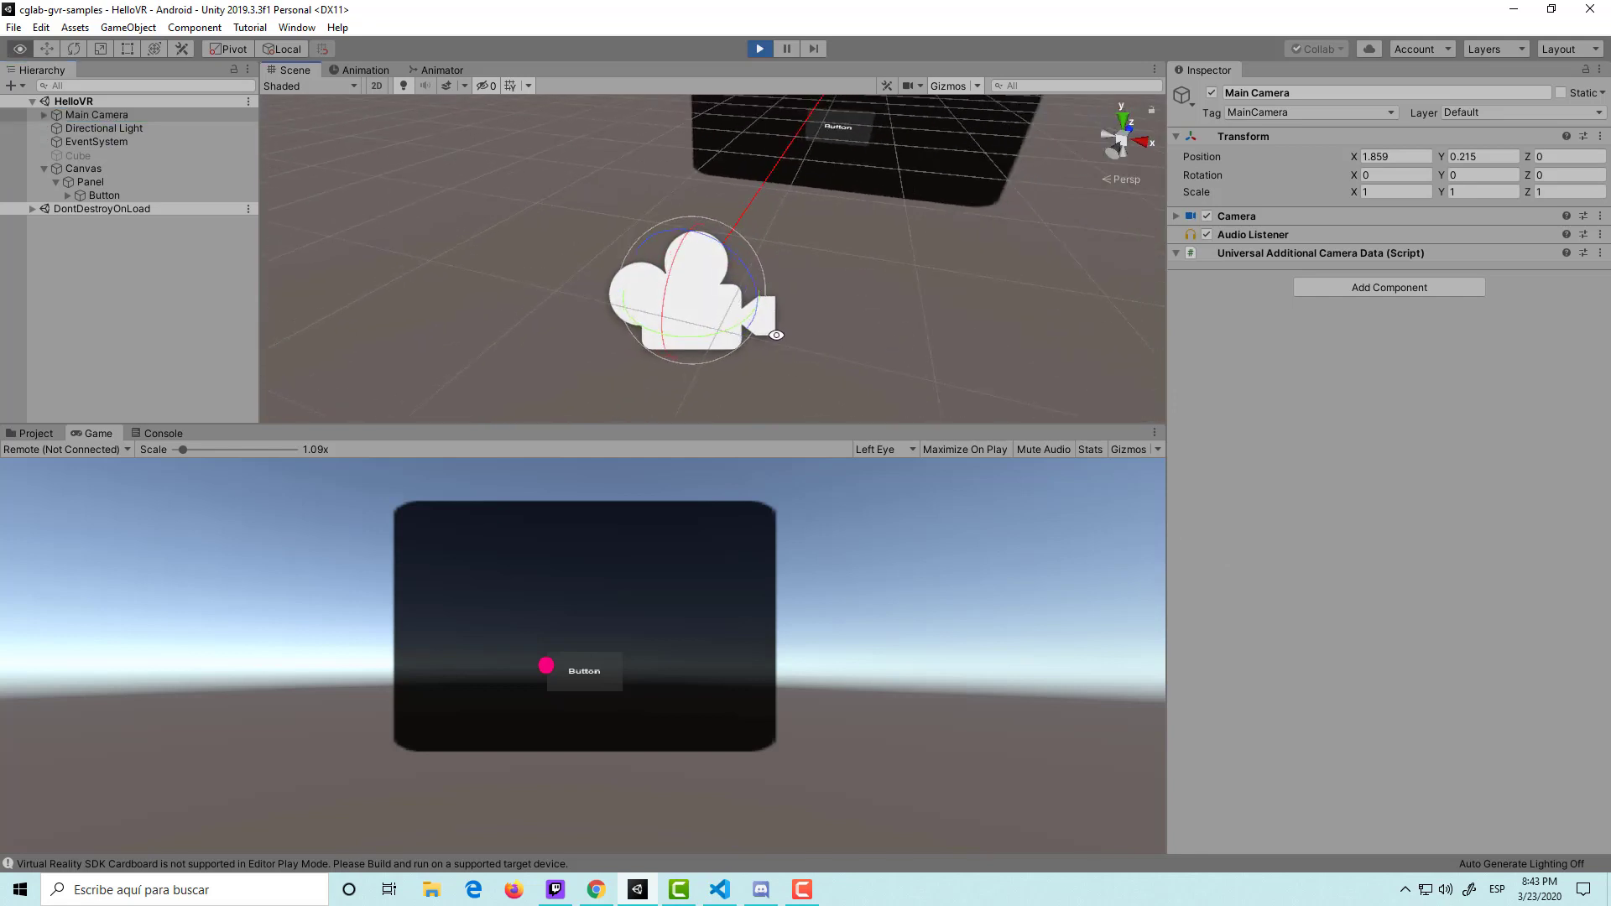
{"action": "left_click_drag", "start_coordinate": [663, 309], "coordinate": [694, 314]}
{"action": "left_click", "coordinate": [759, 49]}
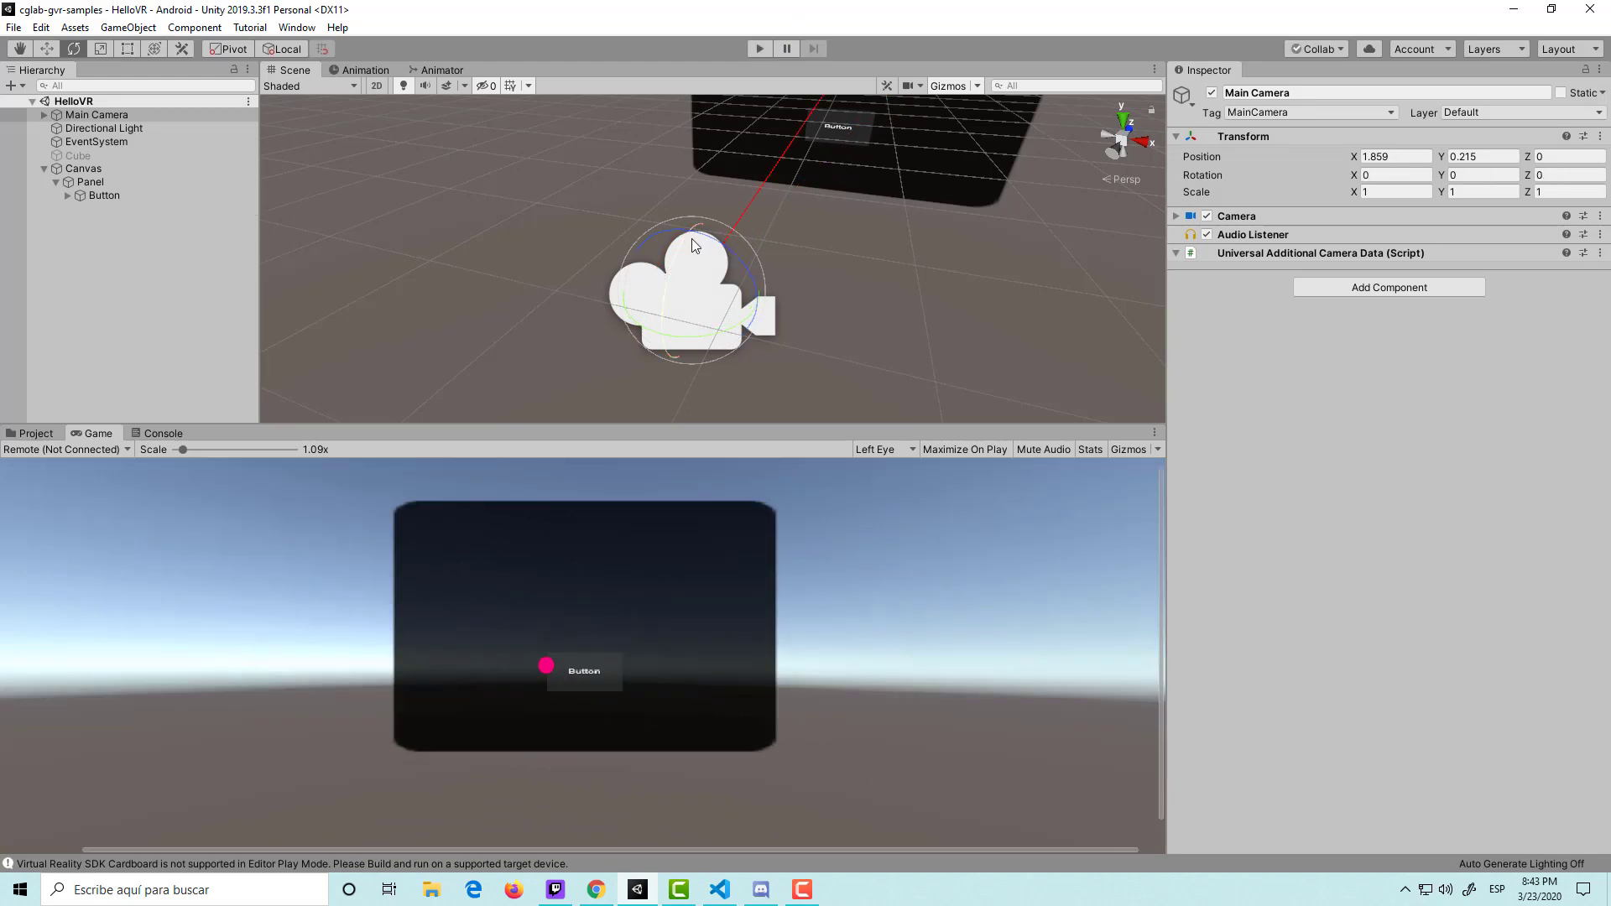
{"action": "mouse_move", "coordinate": [930, 290]}
{"action": "left_mouse_down", "text": "alt"}
{"action": "mouse_move", "coordinate": [808, 297]}
{"action": "mouse_move", "coordinate": [855, 324]}
{"action": "mouse_move", "coordinate": [979, 318]}
{"action": "left_mouse_up", "text": "alt"}
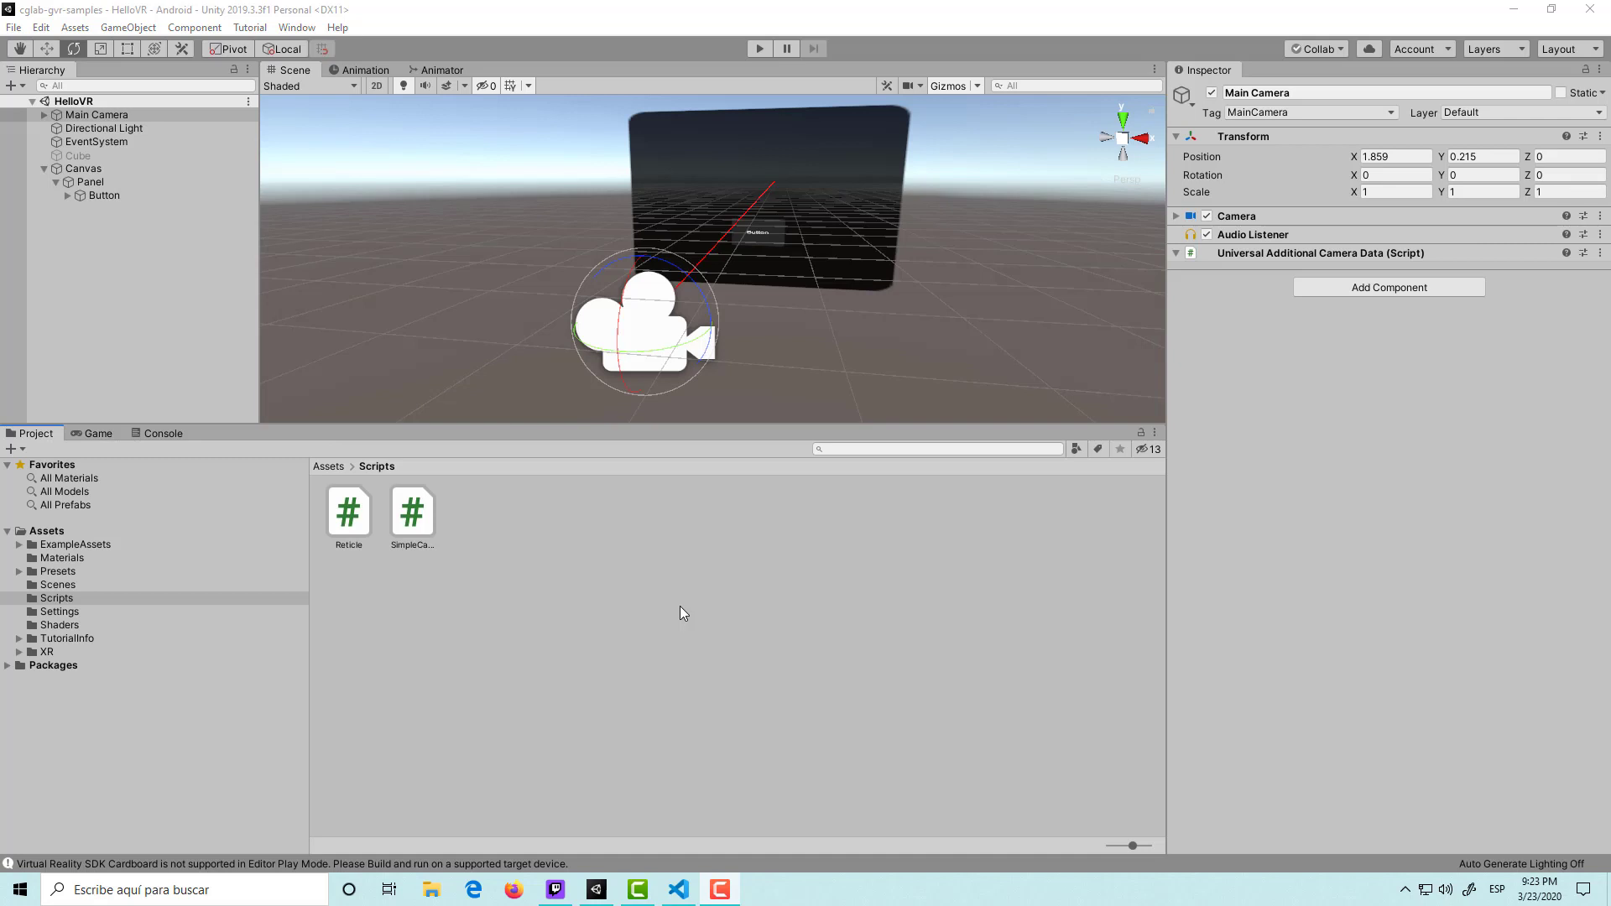
Create a new C# script named VRButton in the Scripts folder.
{"action": "right_click", "coordinate": [504, 550]}
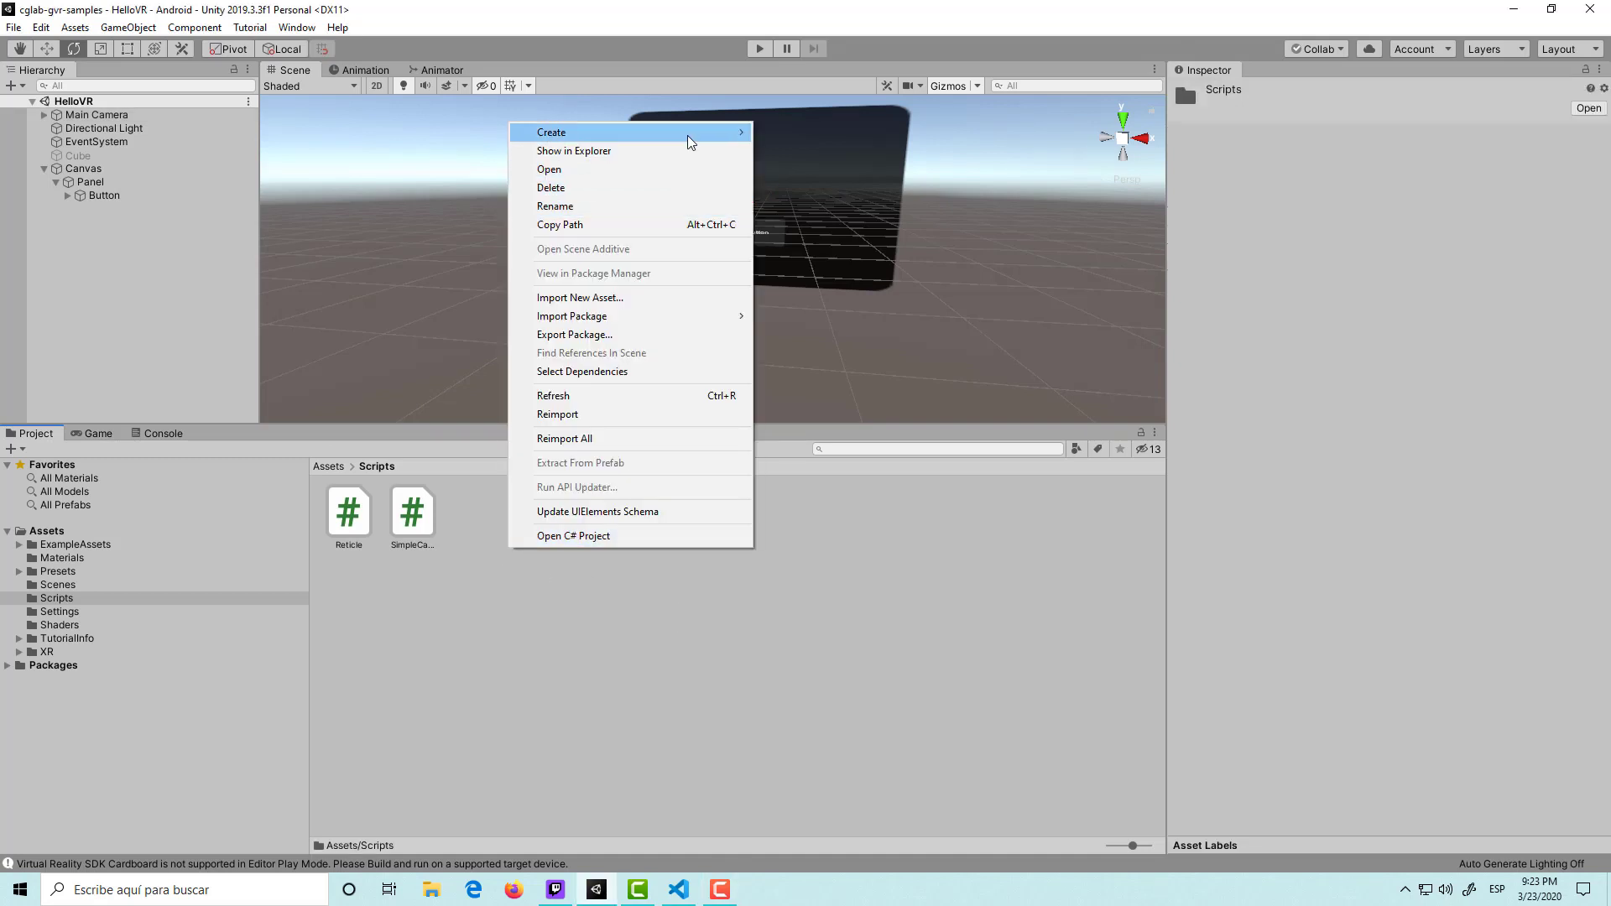
{"action": "mouse_move", "coordinate": [721, 134]}
{"action": "left_click", "coordinate": [888, 172]}
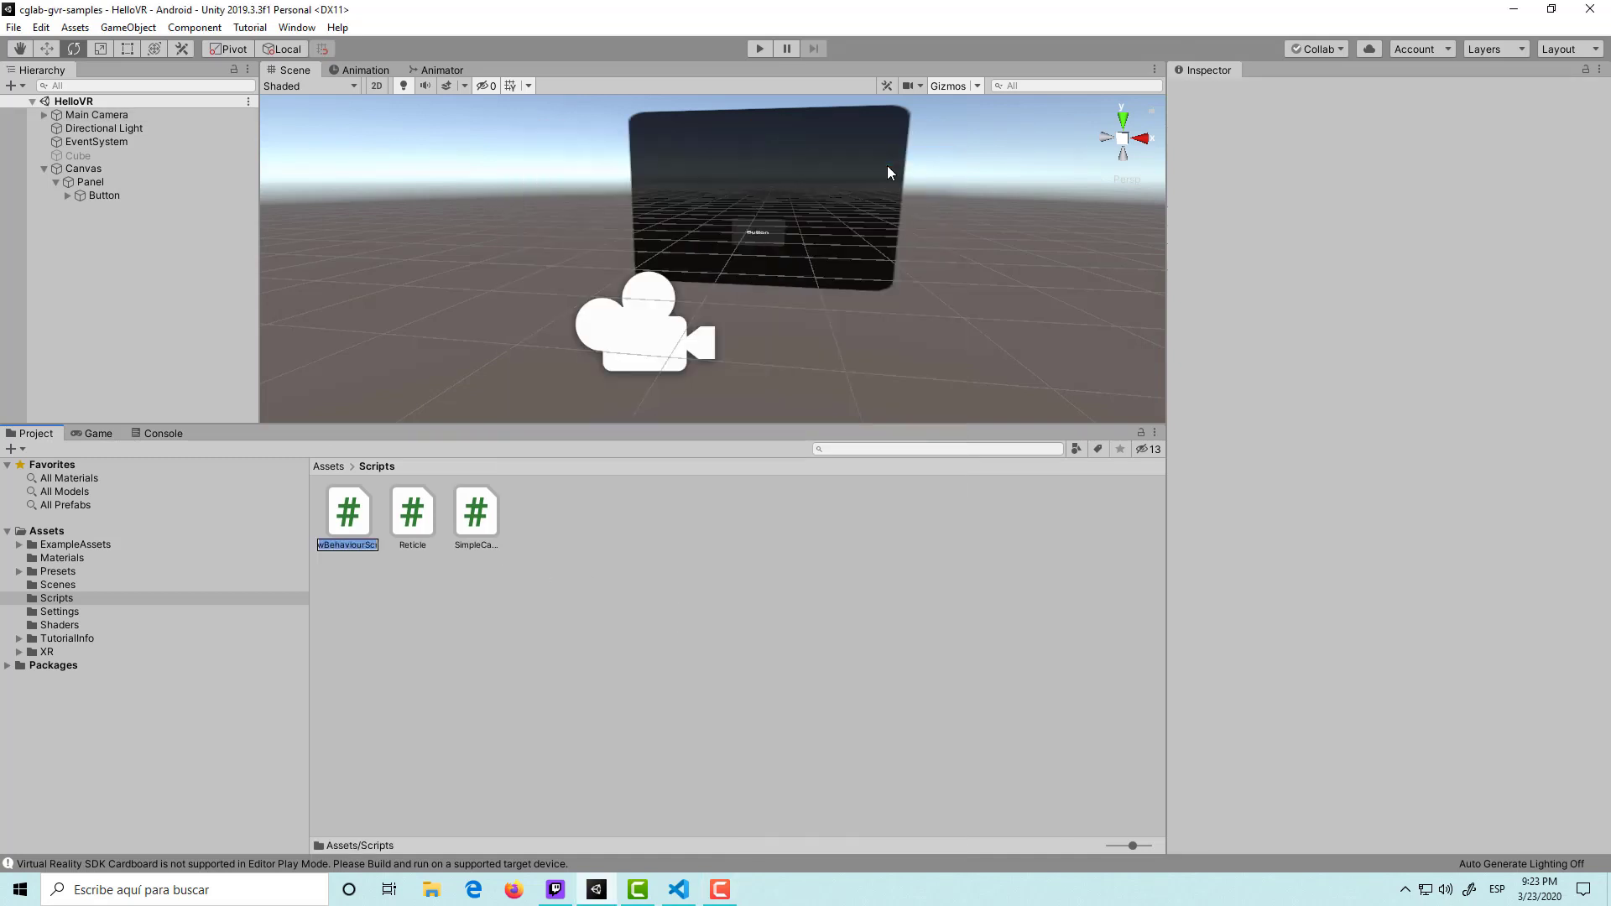
{"action": "type", "text": "B"}
{"action": "type", "text": "R"}
{"action": "type", "text": "utton"}
{"action": "key", "text": "Return"}
Attach VRButton to the Button, save the HelloVR scene, and open the script in VS Code.
{"action": "left_click", "coordinate": [118, 194]}
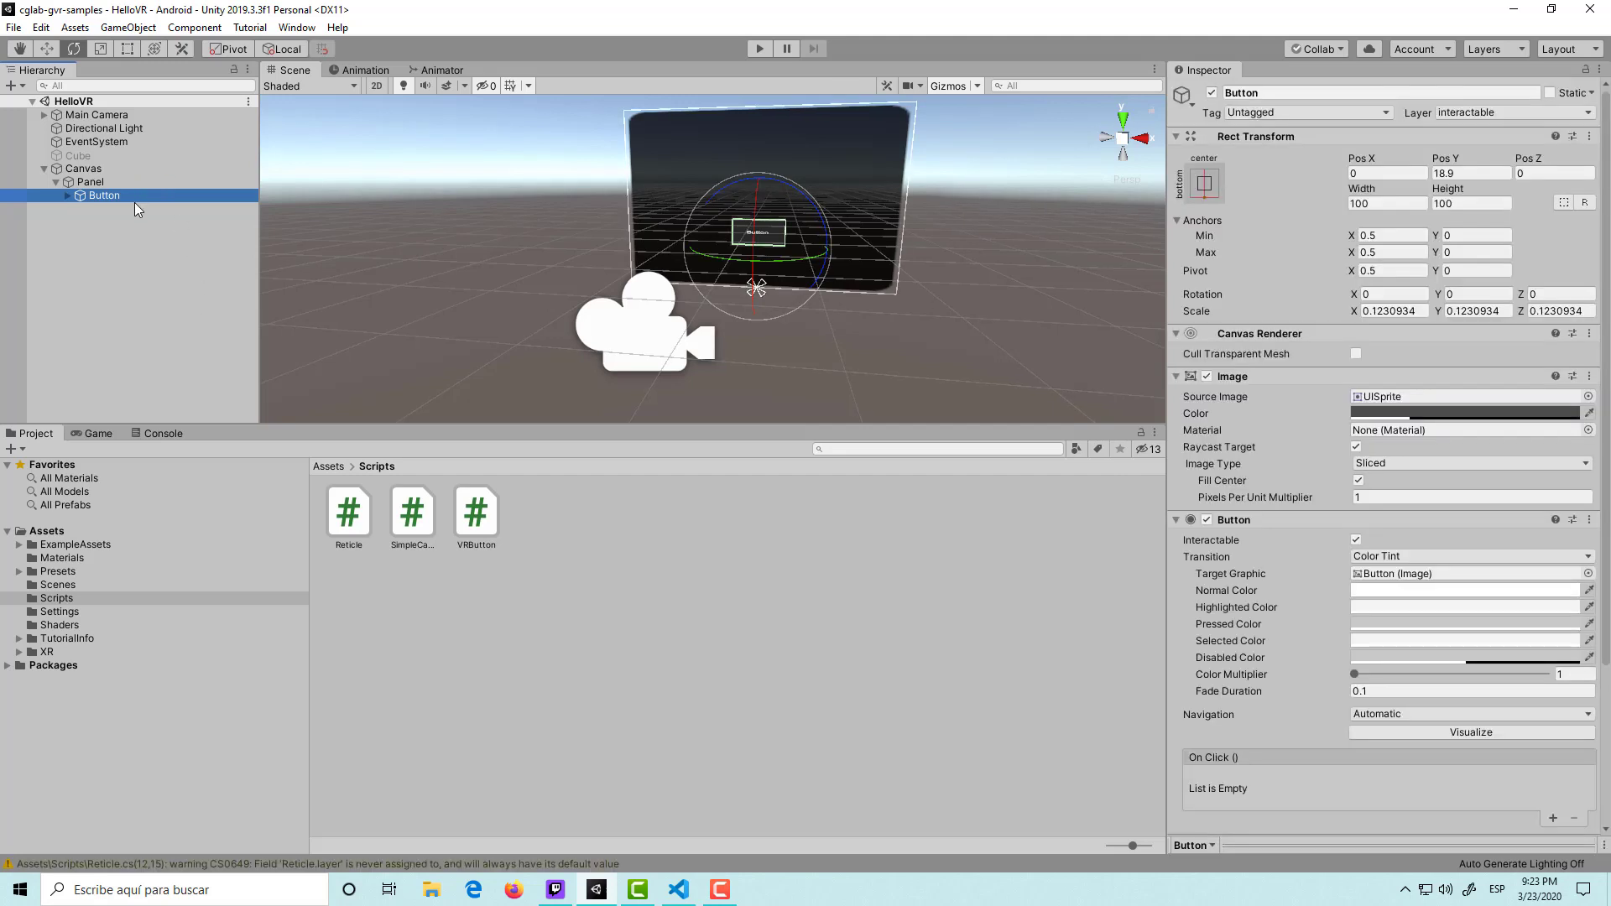
{"action": "left_click_drag", "start_coordinate": [476, 520], "coordinate": [1336, 843]}
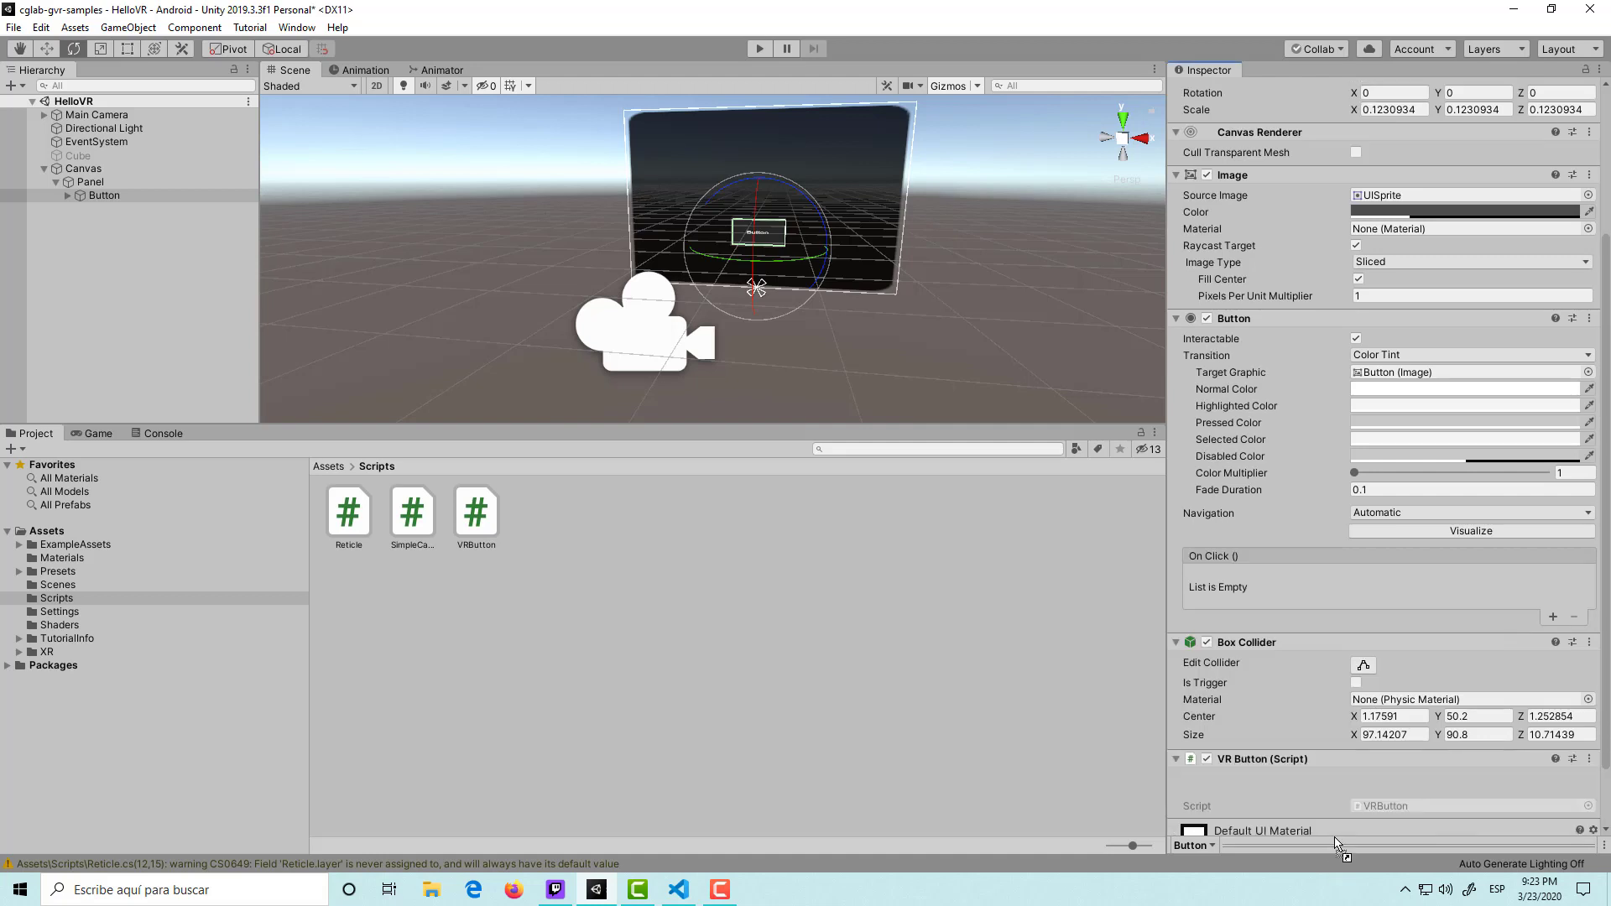
{"action": "scroll", "coordinate": [1319, 663], "scroll_direction": "down", "scroll_amount": 1}
{"action": "key", "text": "ctrl+s"}
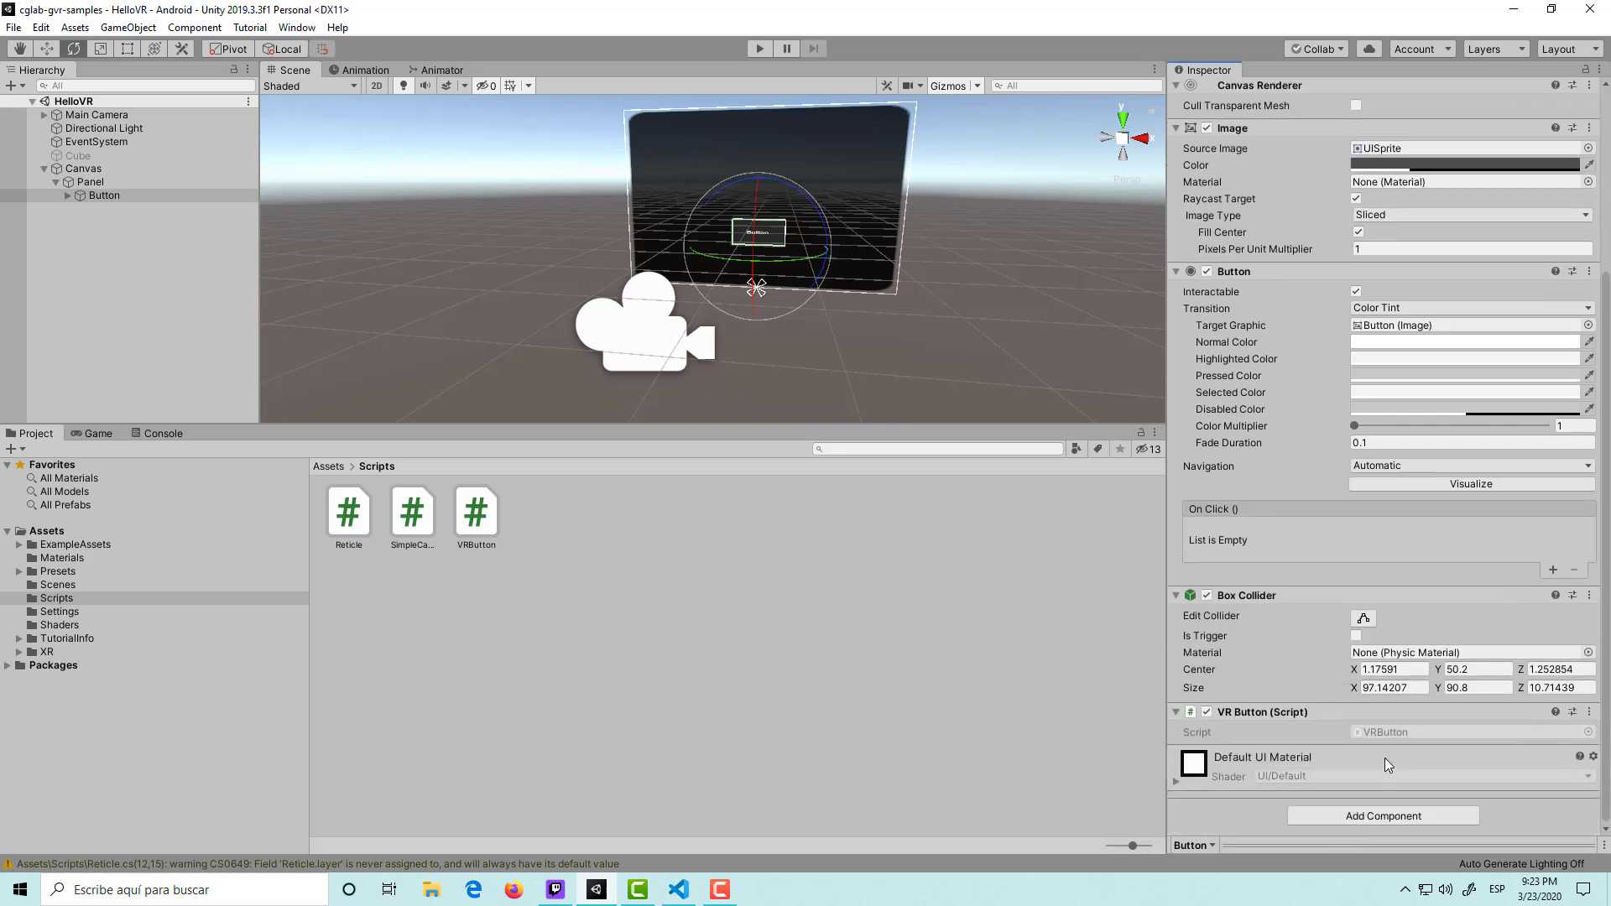
{"action": "double_click", "coordinate": [1378, 731]}
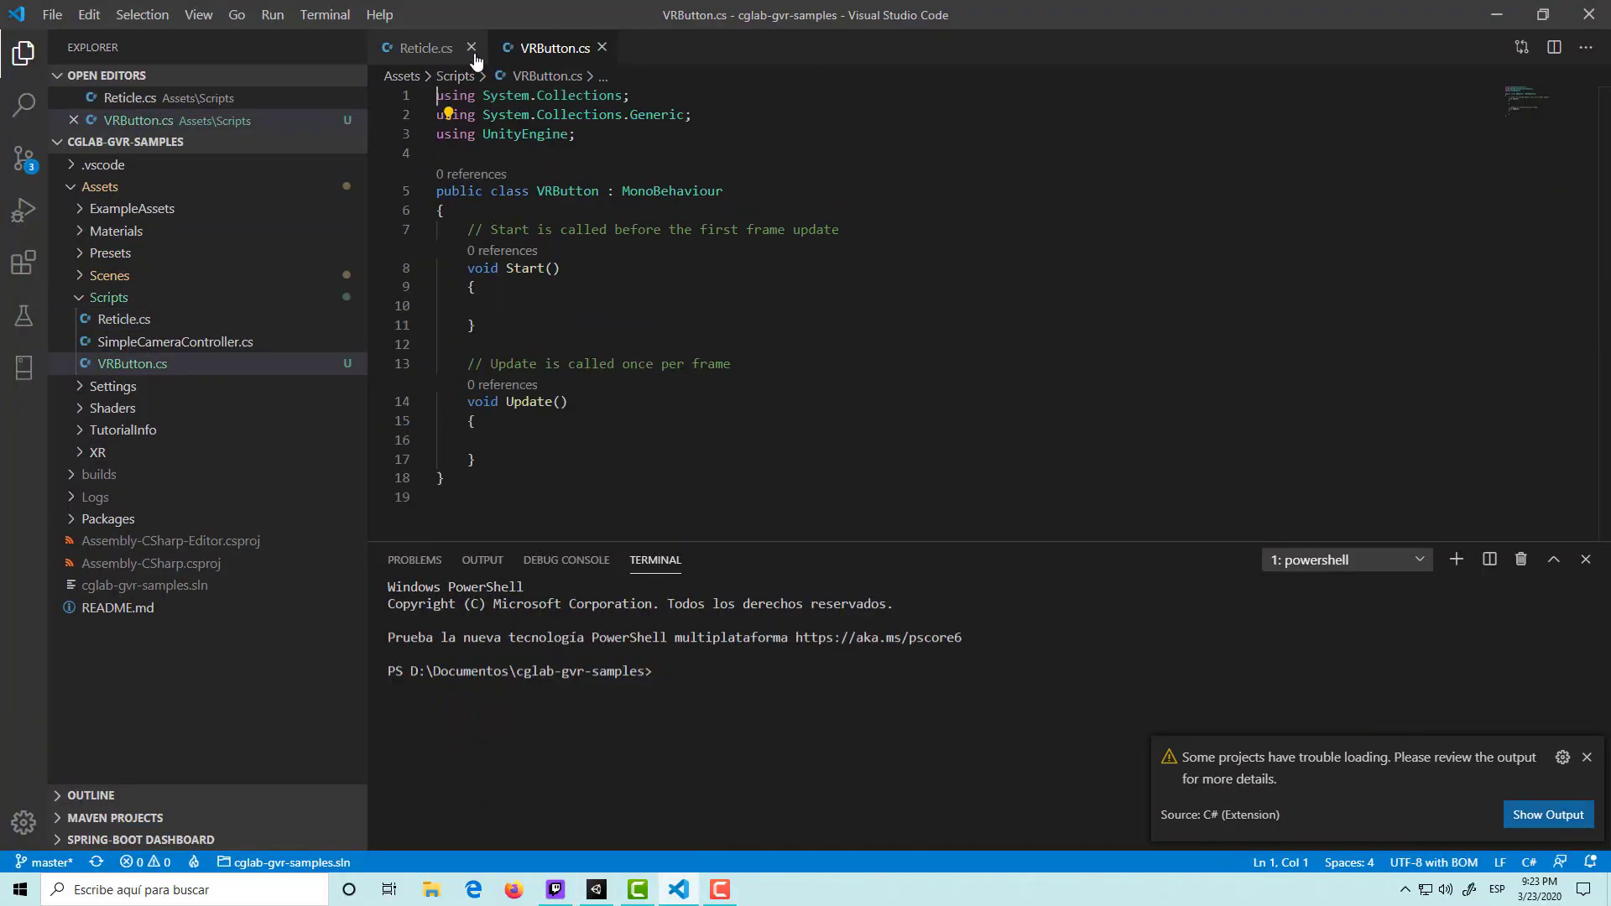
Close Reticle.cs and delete the template Start and Update methods.
{"action": "left_click", "coordinate": [471, 48]}
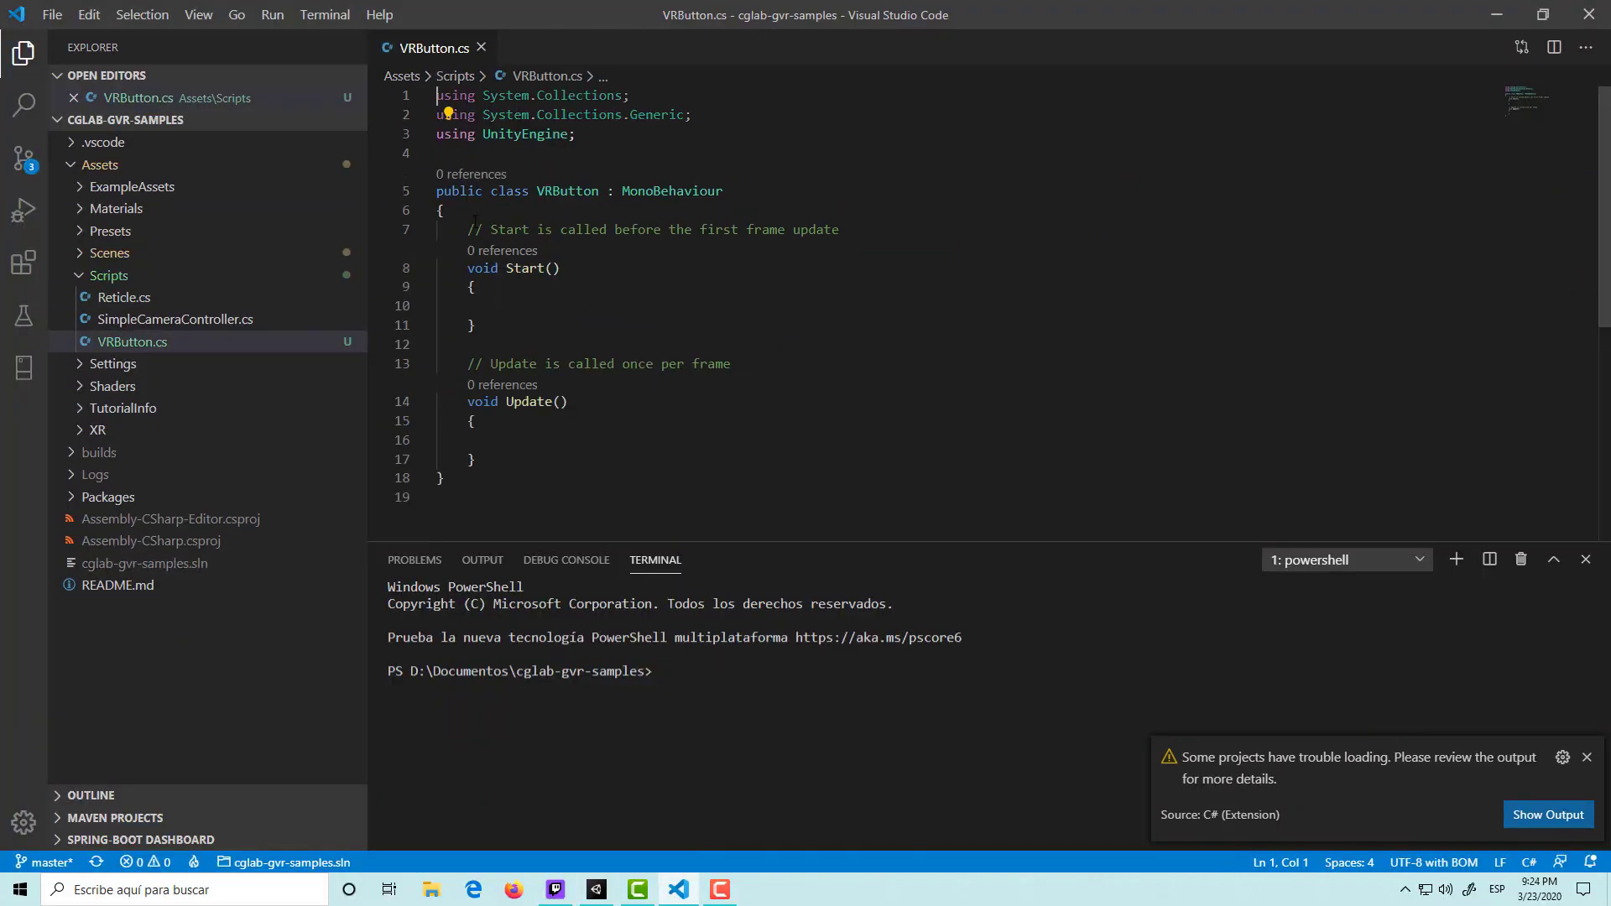
{"action": "left_click_drag", "start_coordinate": [469, 229], "coordinate": [541, 467]}
{"action": "key", "text": "BackSpace"}
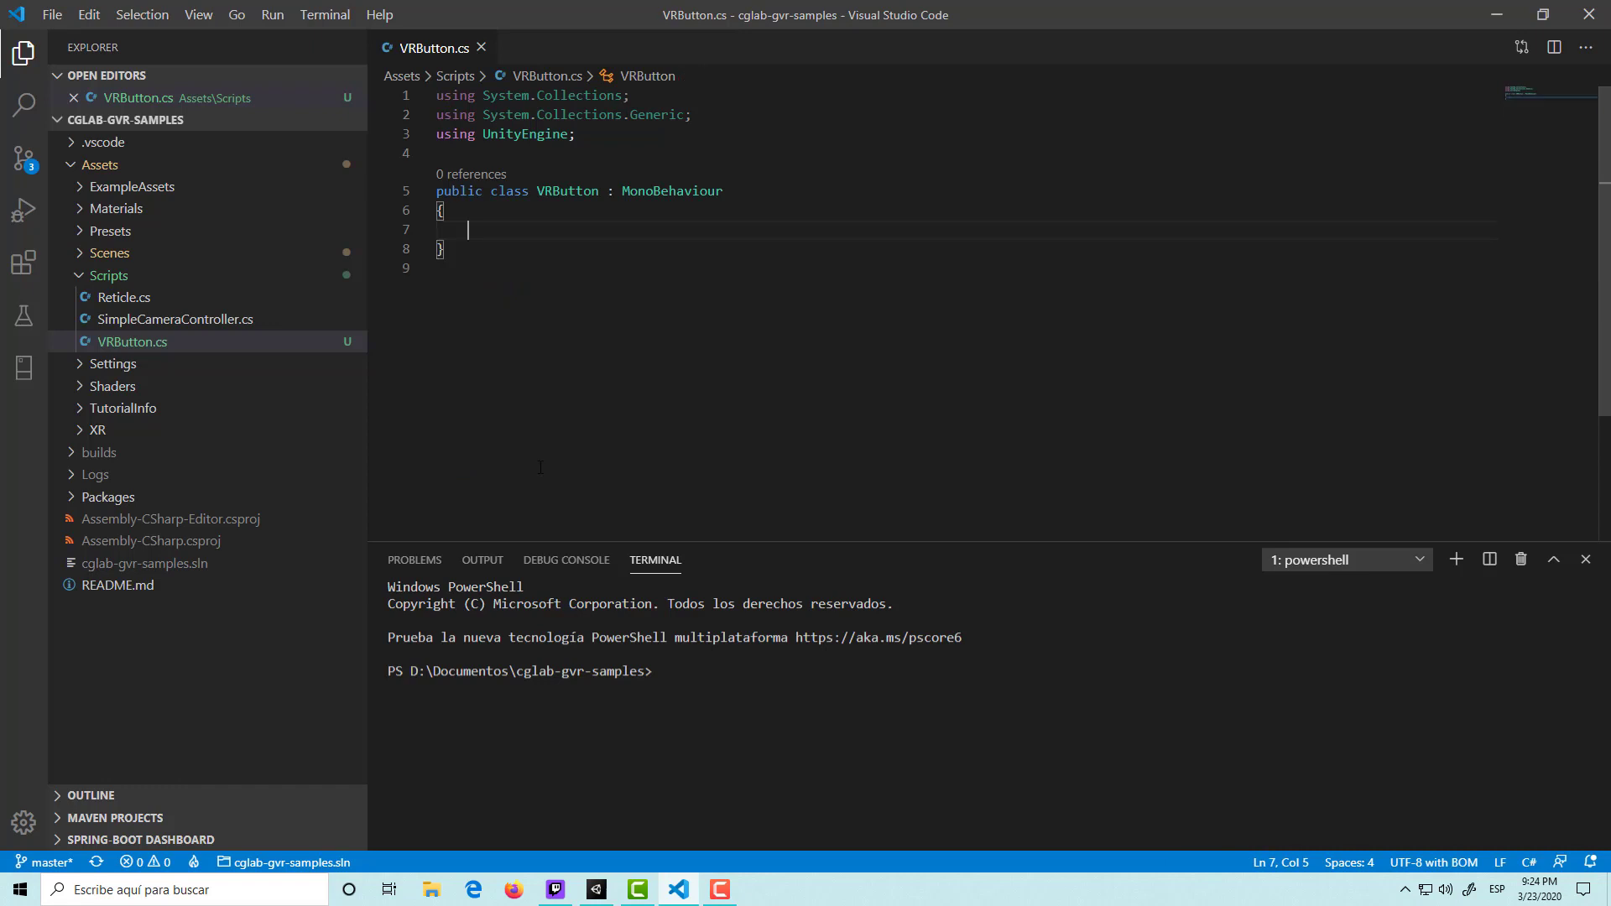
Add 'using UnityEngine.UIElements;' below the imports and save.
{"action": "left_click", "coordinate": [634, 140]}
{"action": "key", "text": "Return"}
{"action": "type", "text": "us"}
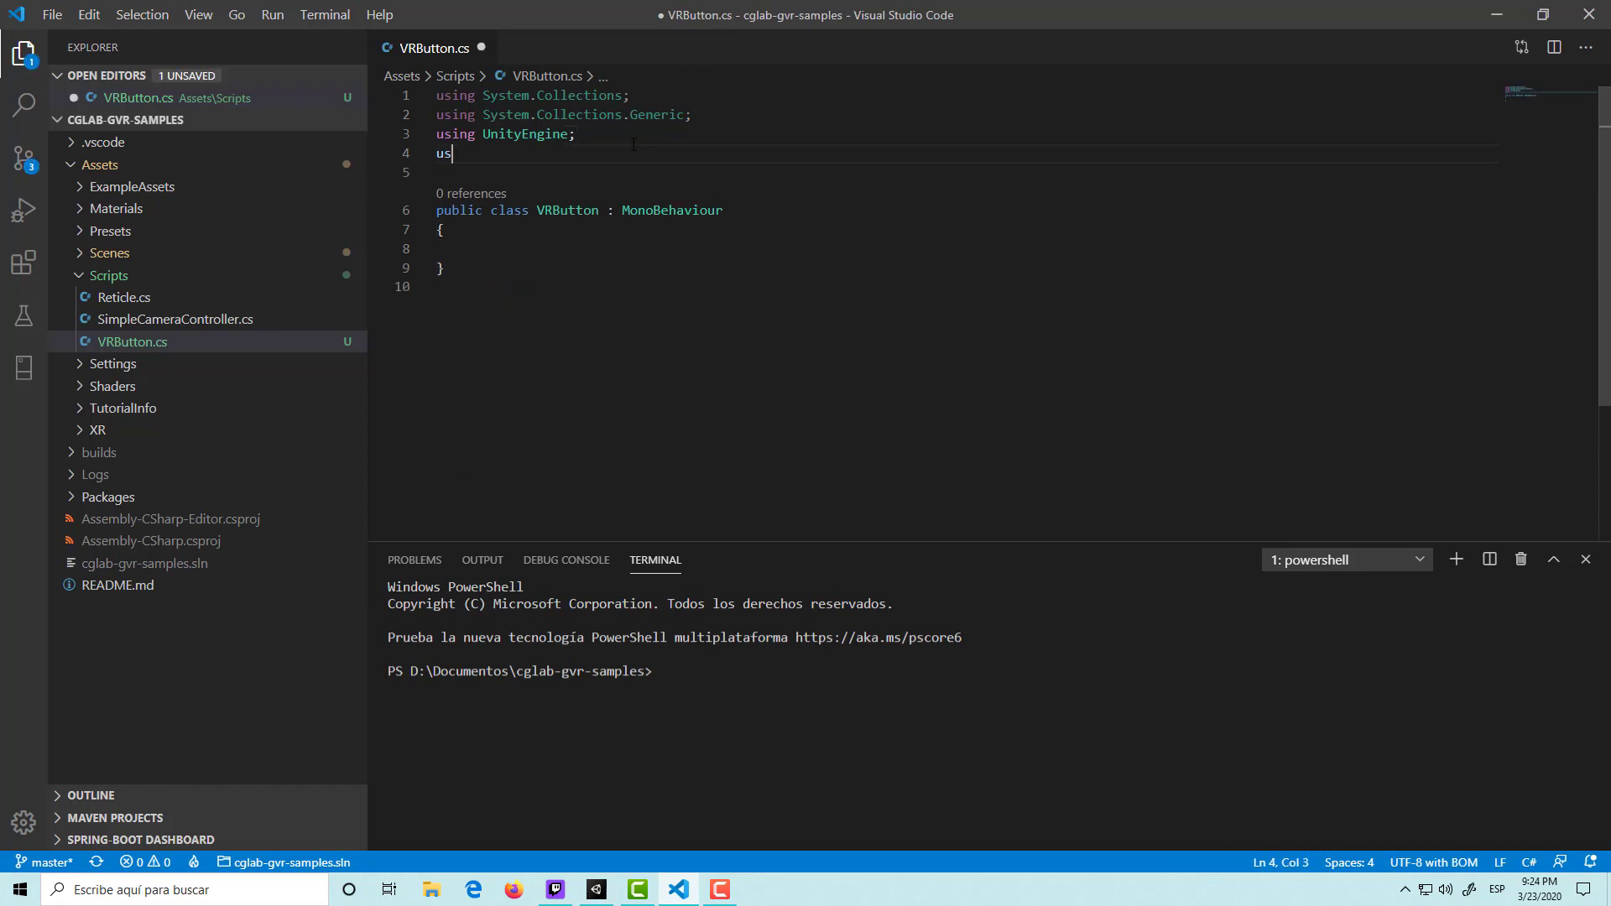
{"action": "type", "text": "ing "}
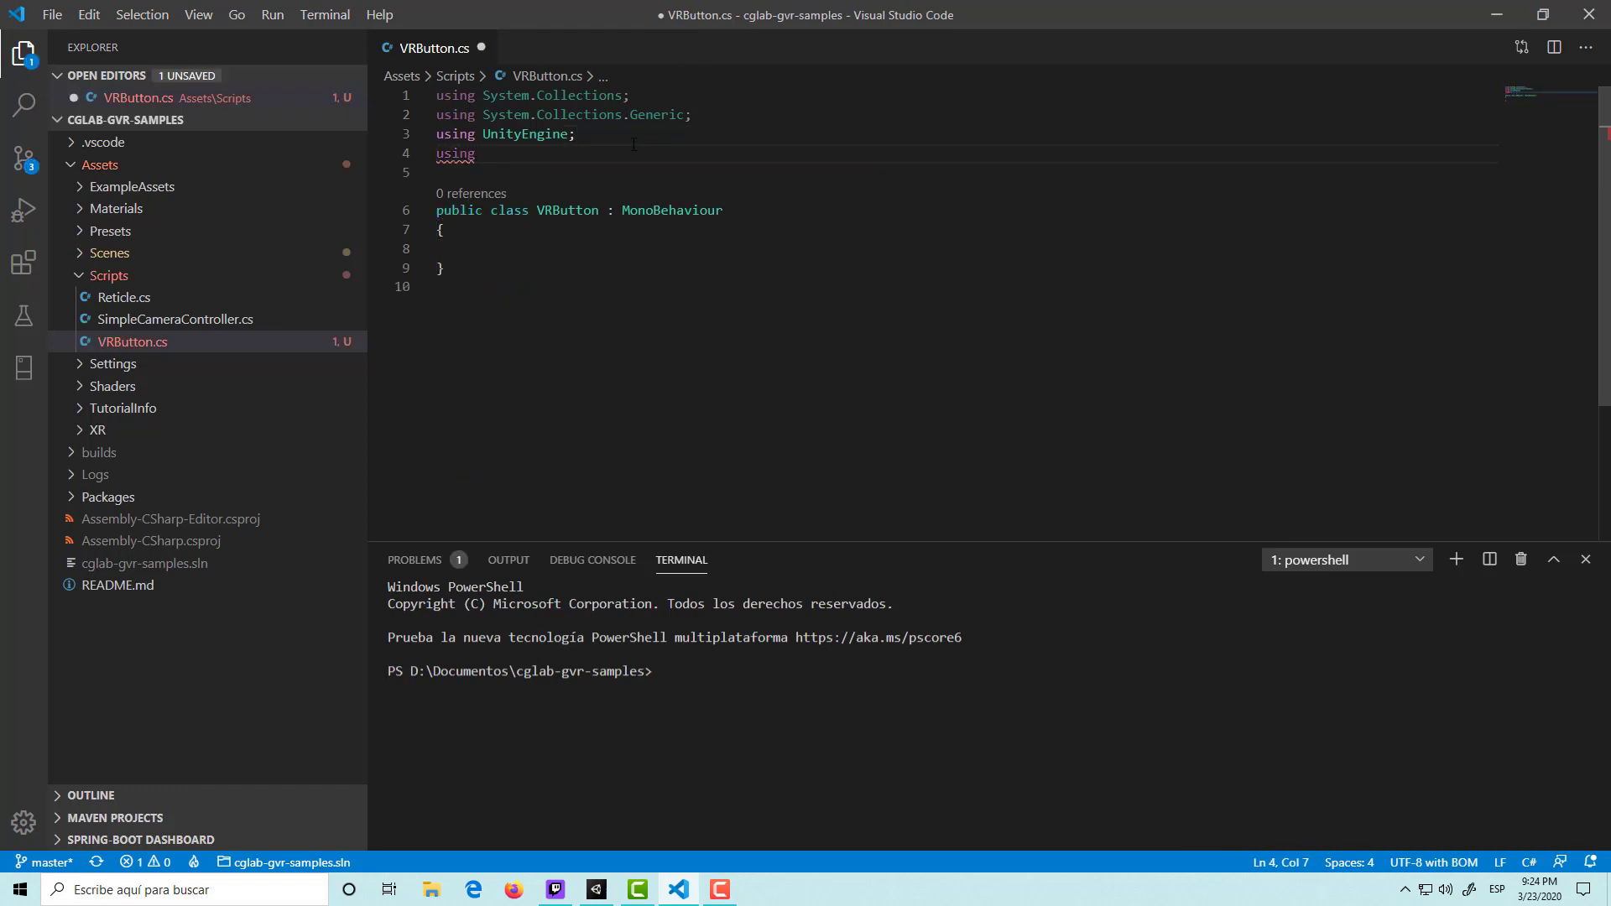
{"action": "type", "text": "Unity"}
{"action": "key", "text": "Down"}
{"action": "key", "text": "Down"}
{"action": "key", "text": "Down"}
{"action": "key", "text": "Return"}
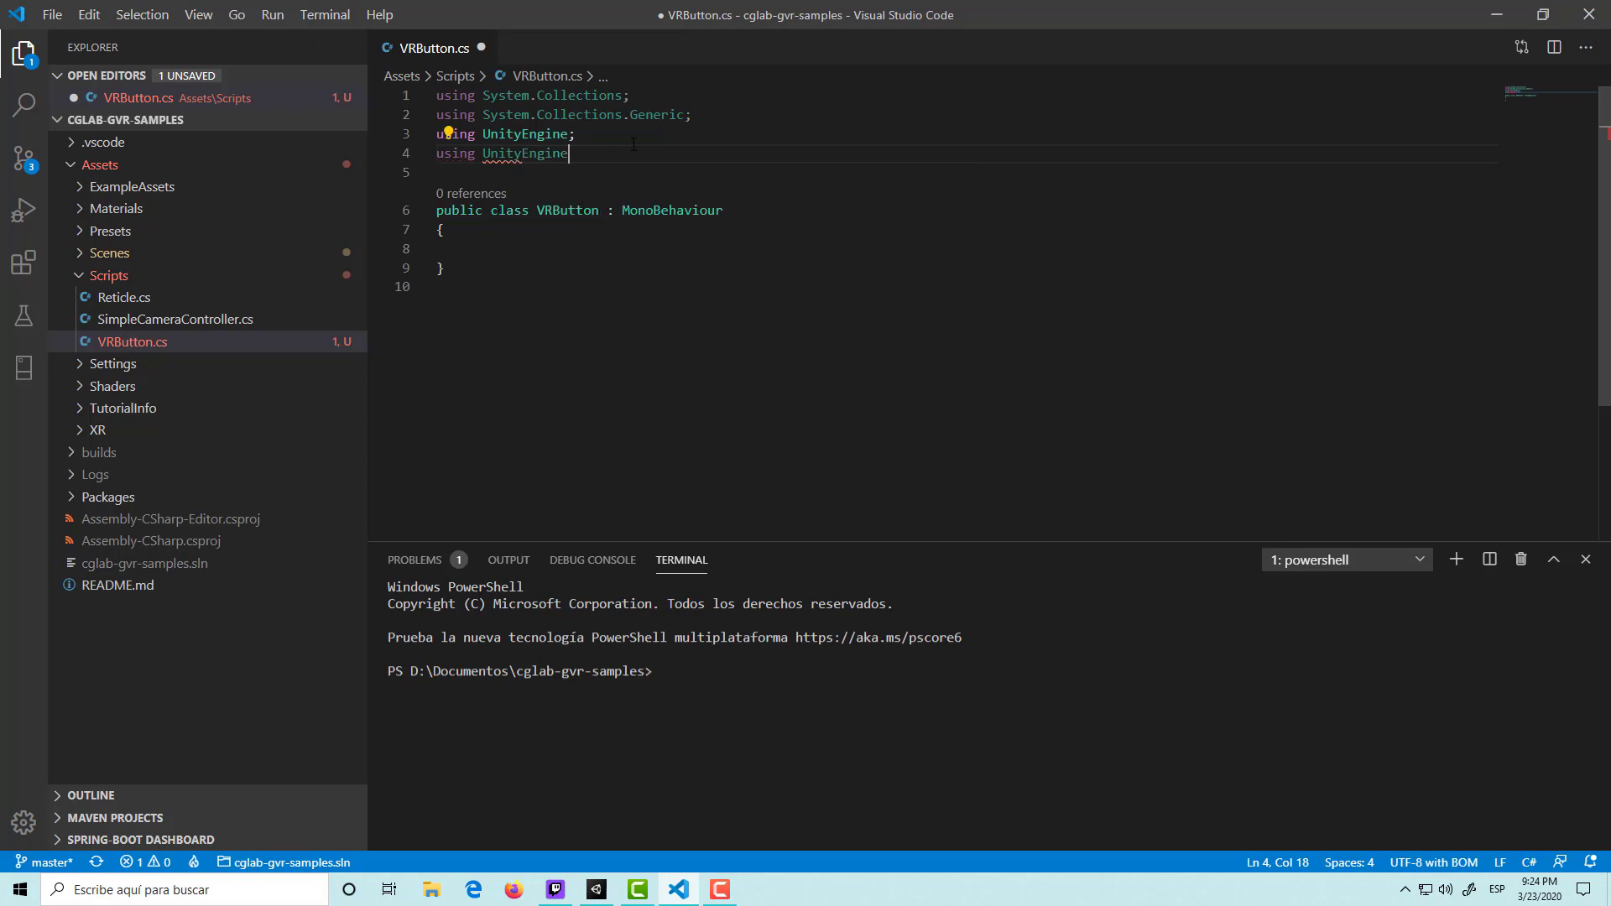
{"action": "type", "text": ".U"}
{"action": "key", "text": "Escape"}
{"action": "key", "text": "ctrl+space"}
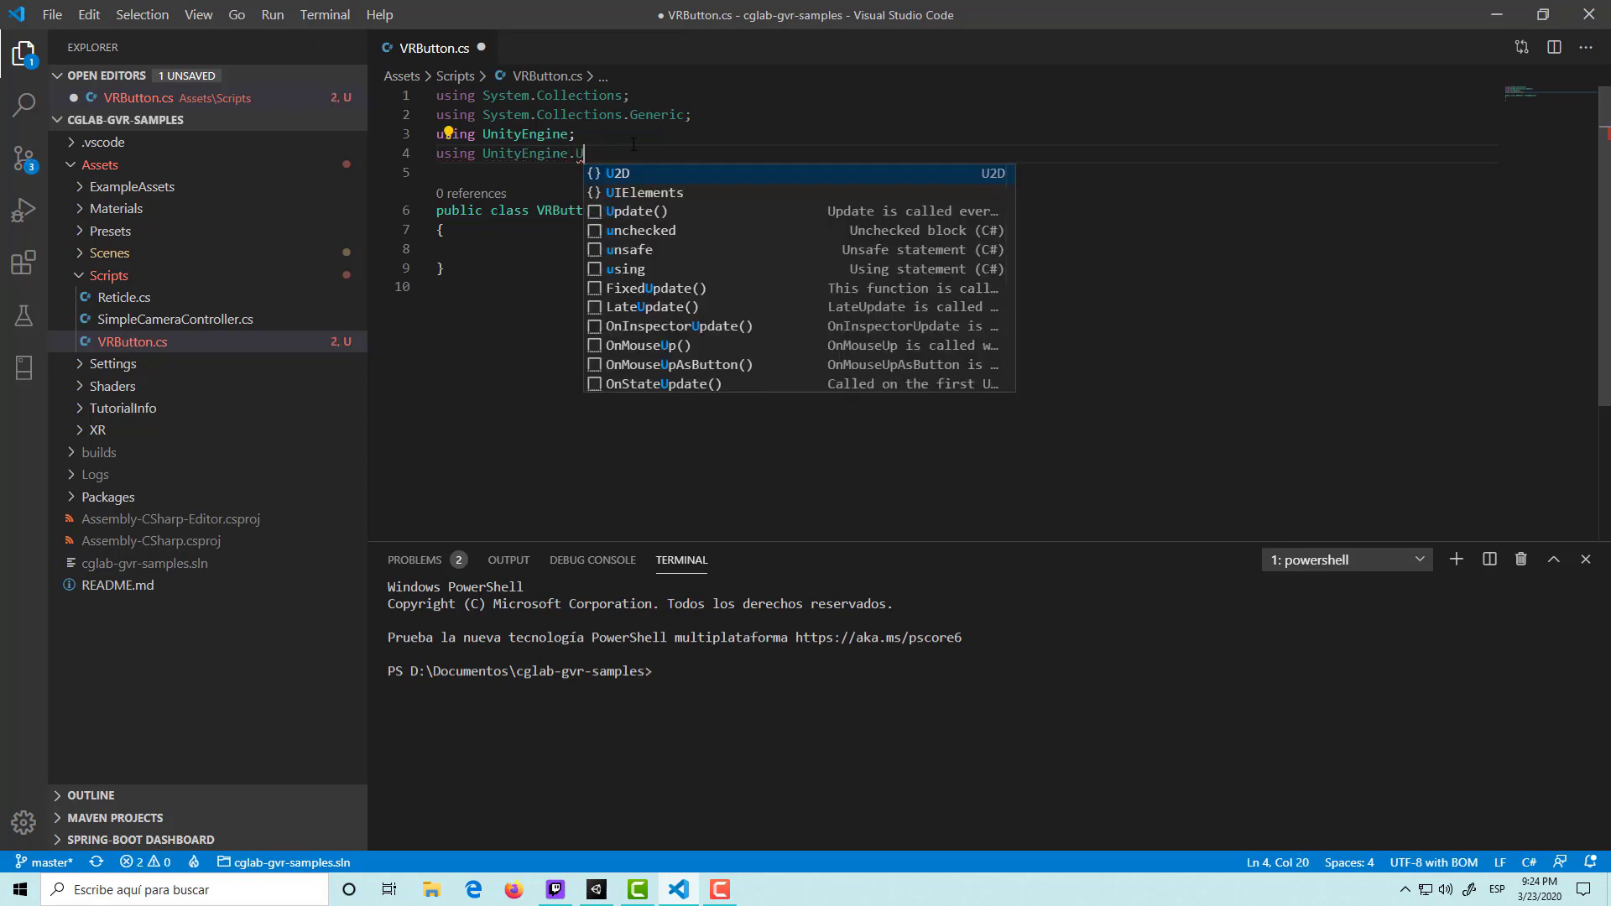
{"action": "key", "text": "Escape"}
{"action": "type", "text": "I"}
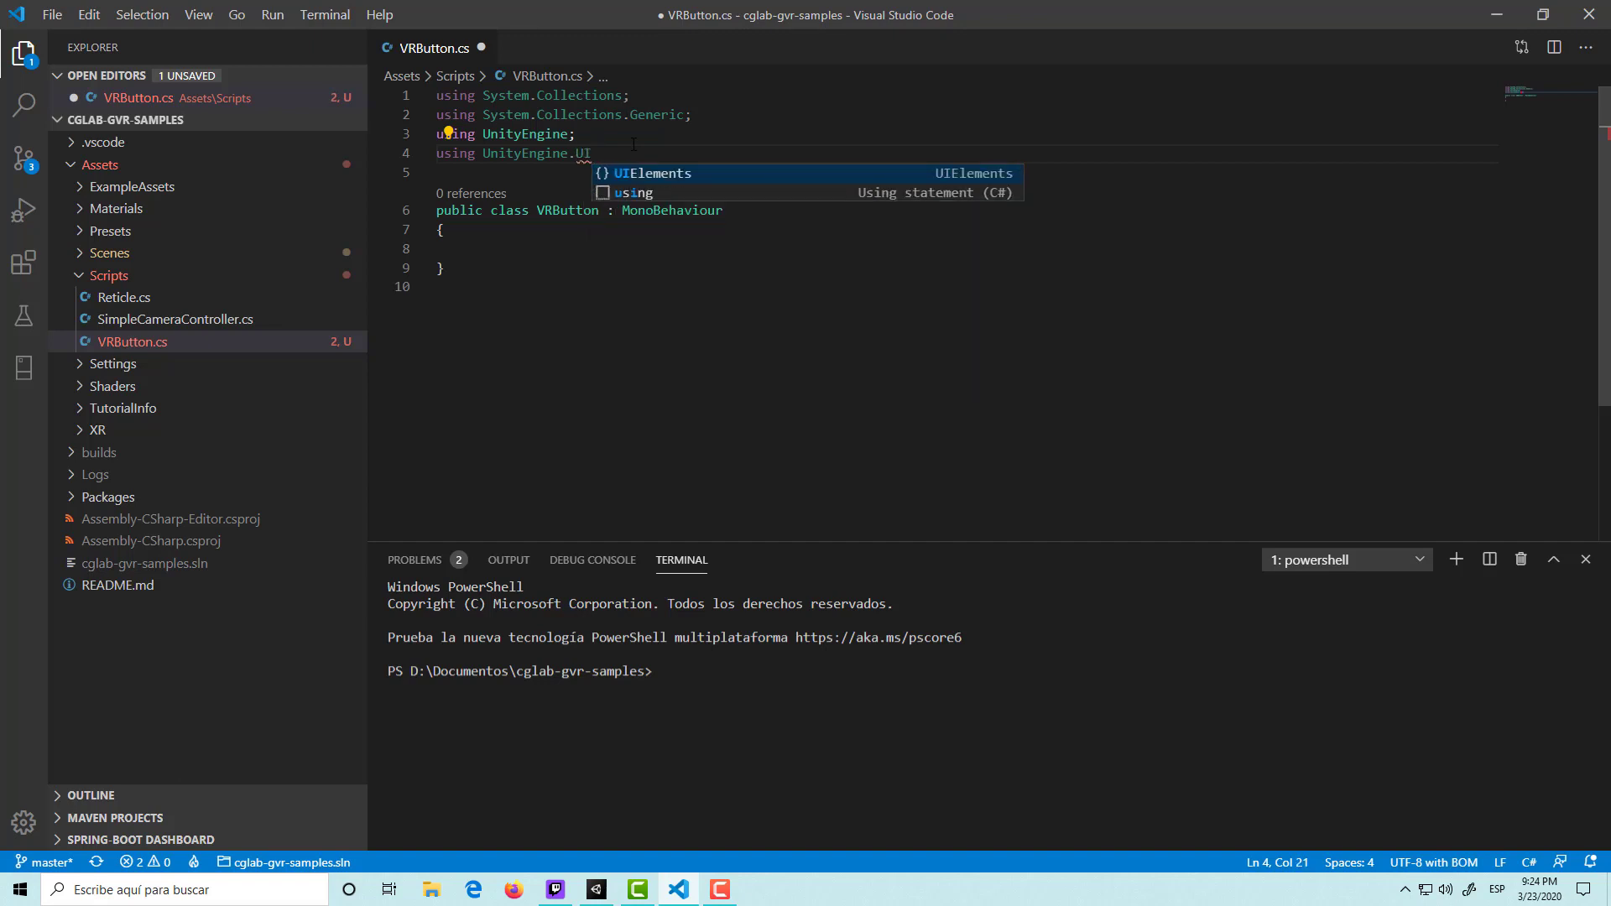
{"action": "key", "text": "Tab"}
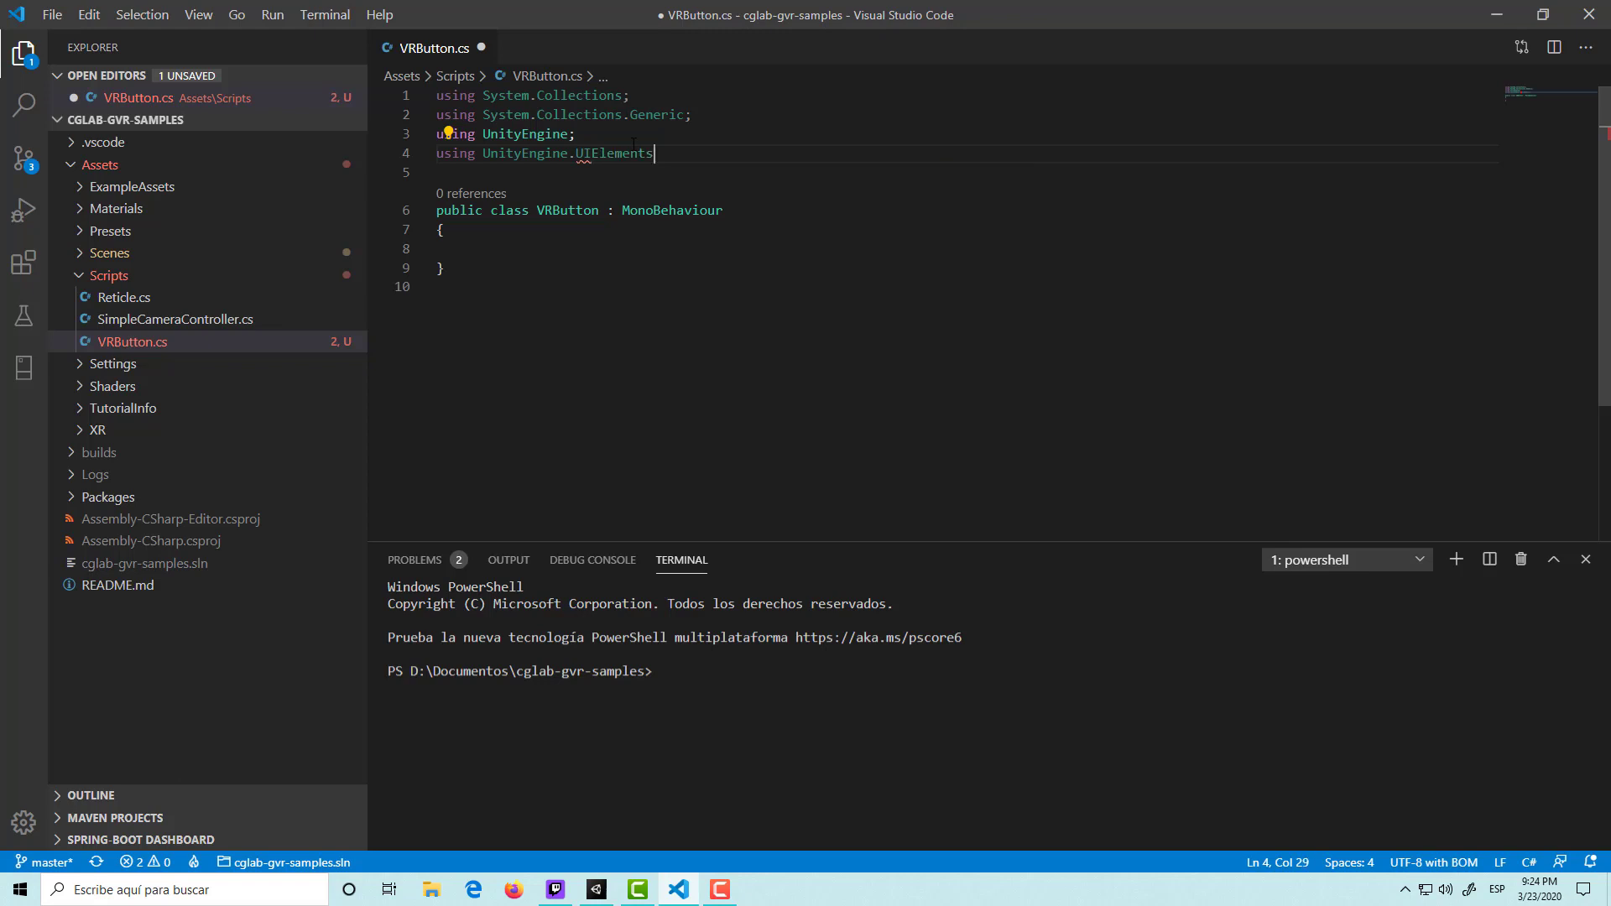
{"action": "type", "text": ";"}
{"action": "key", "text": "ctrl+s"}
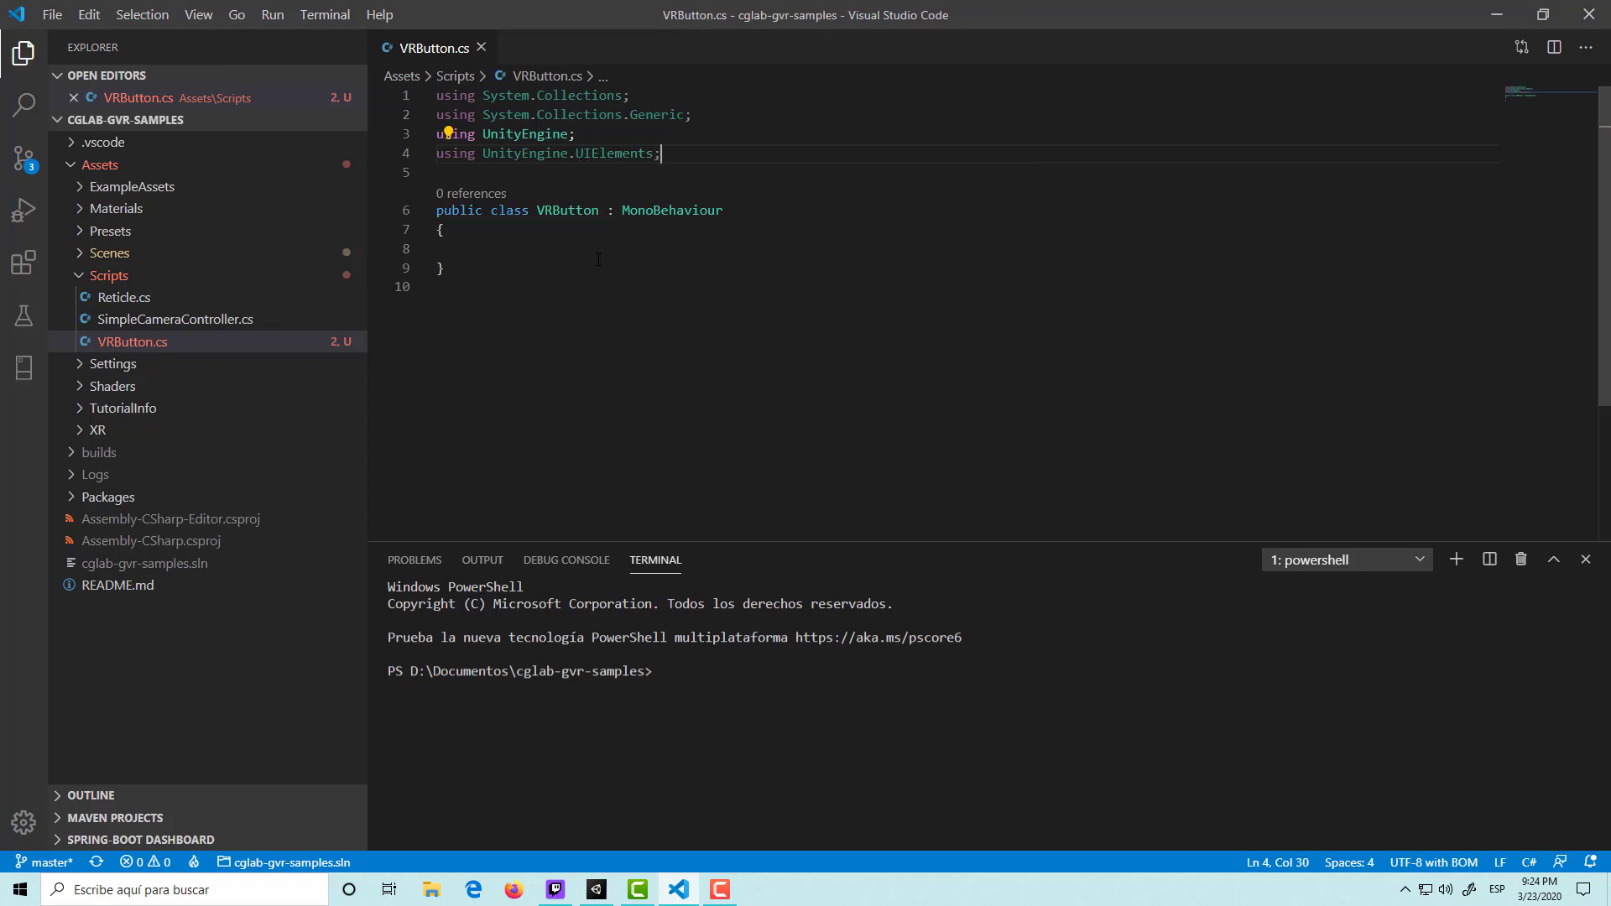
Declare the field 'Button btnVR;' in the class body and save.
{"action": "left_click", "coordinate": [538, 250]}
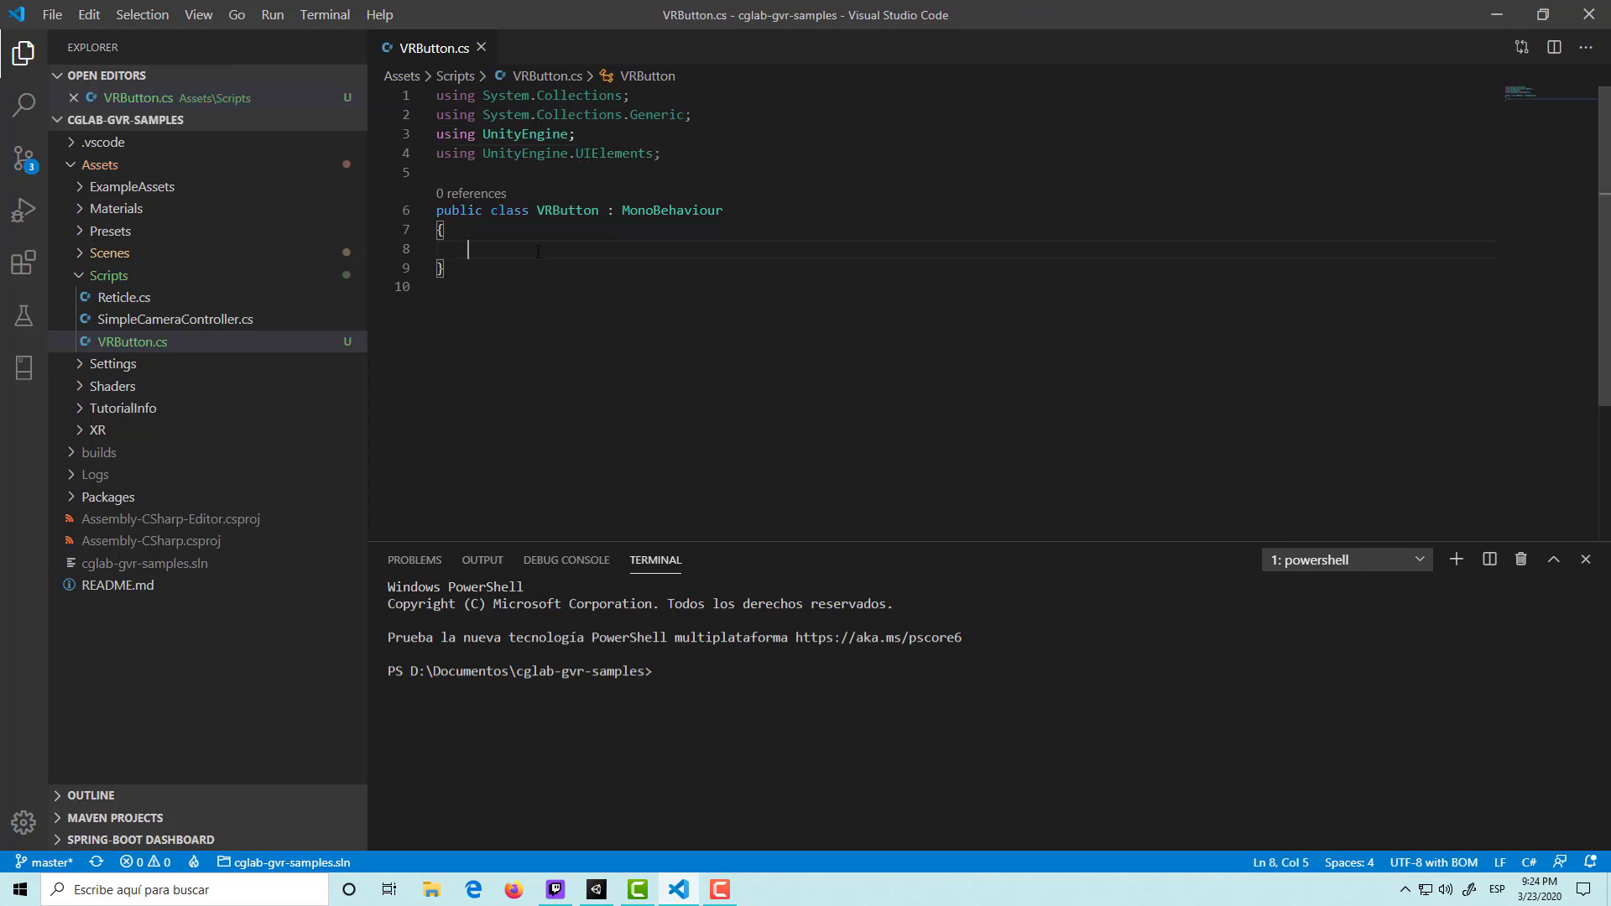
{"action": "type", "text": "Butt"}
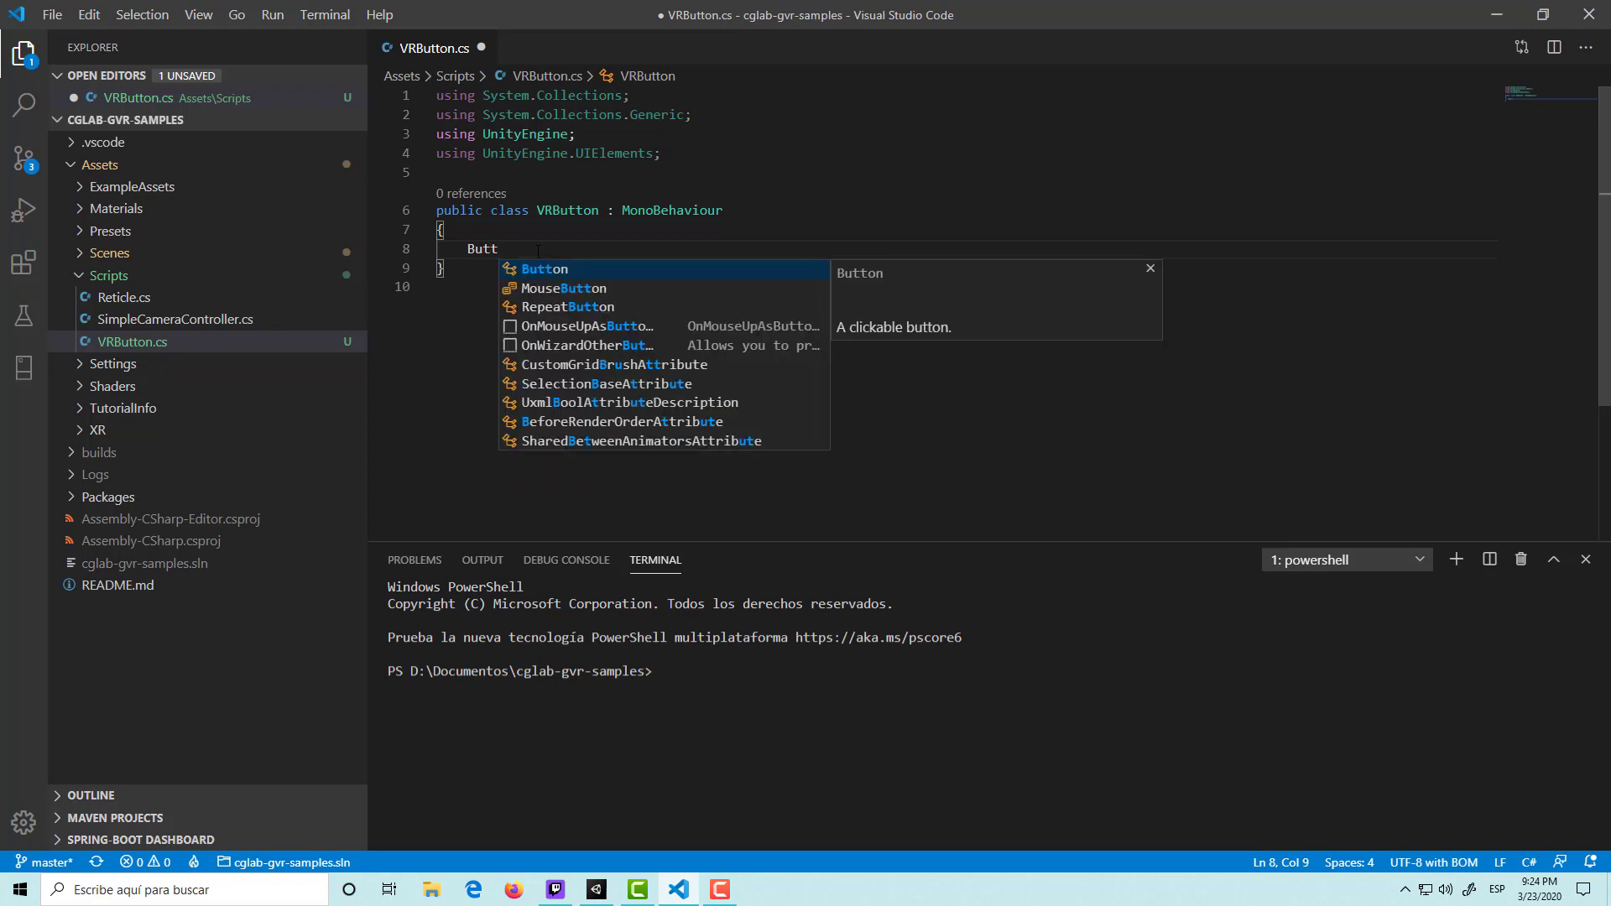
{"action": "key", "text": "Return"}
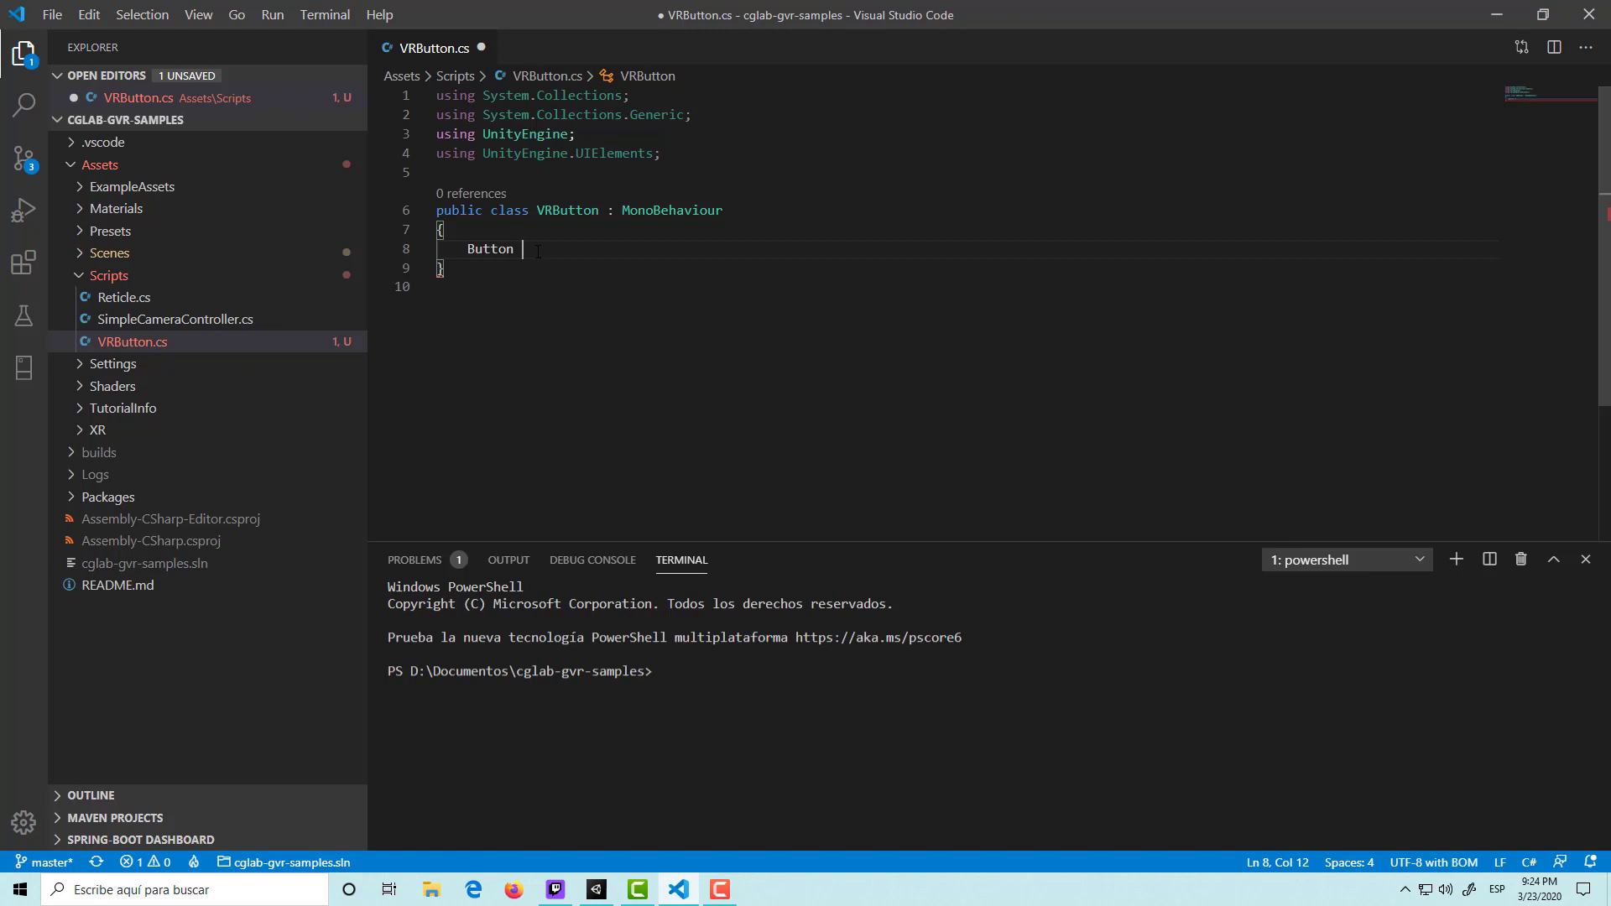
{"action": "type", "text": "btn"}
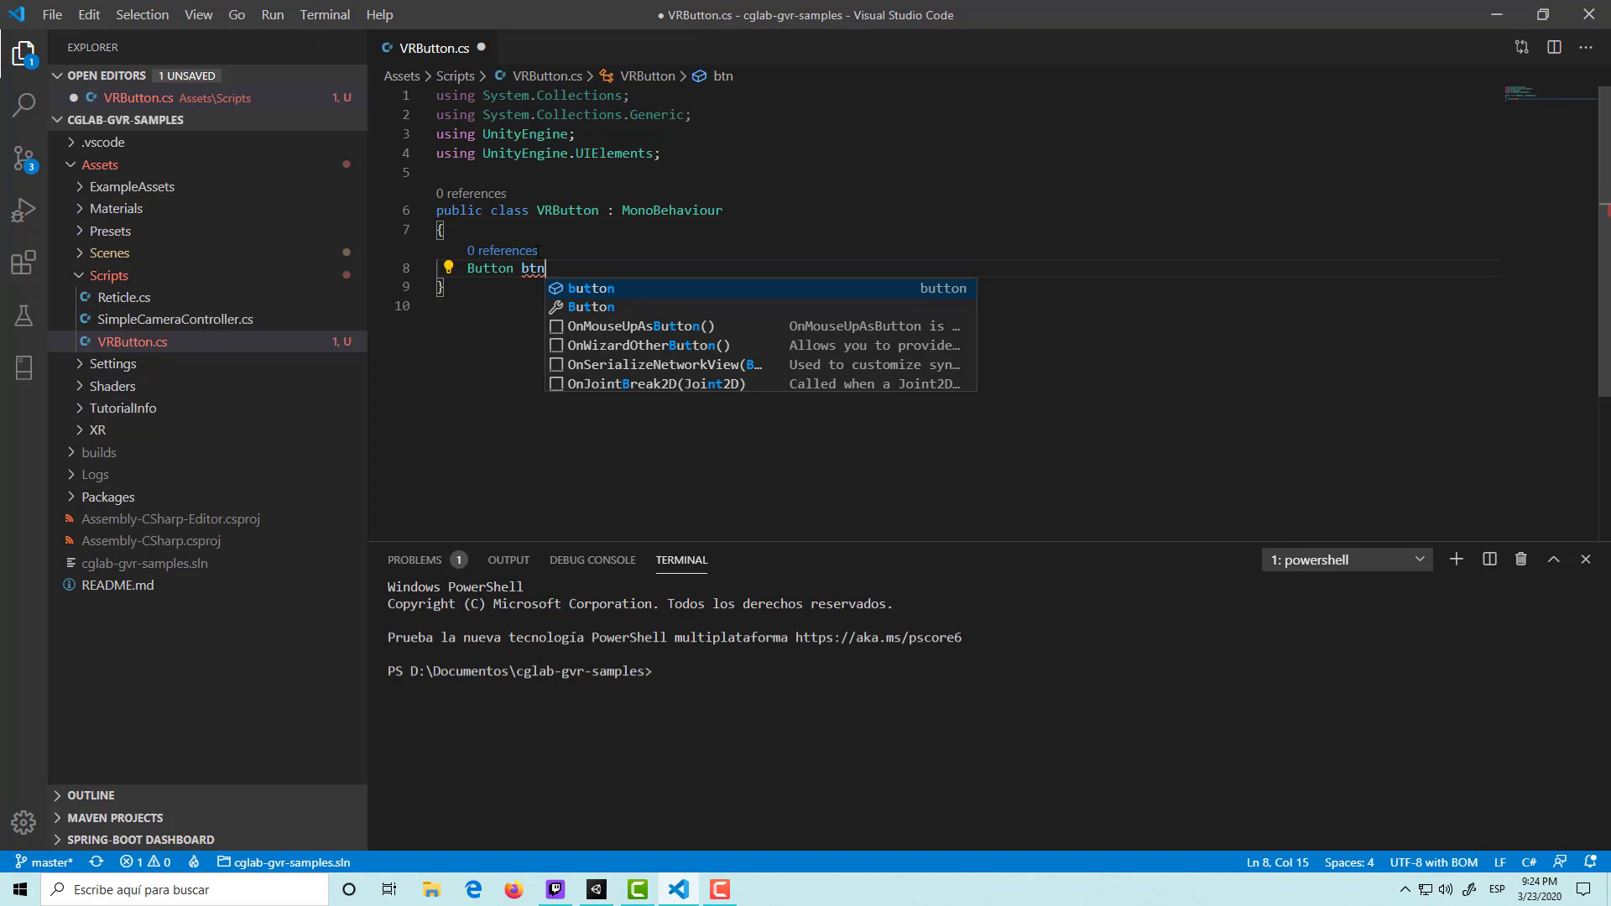
{"action": "type", "text": "VR"}
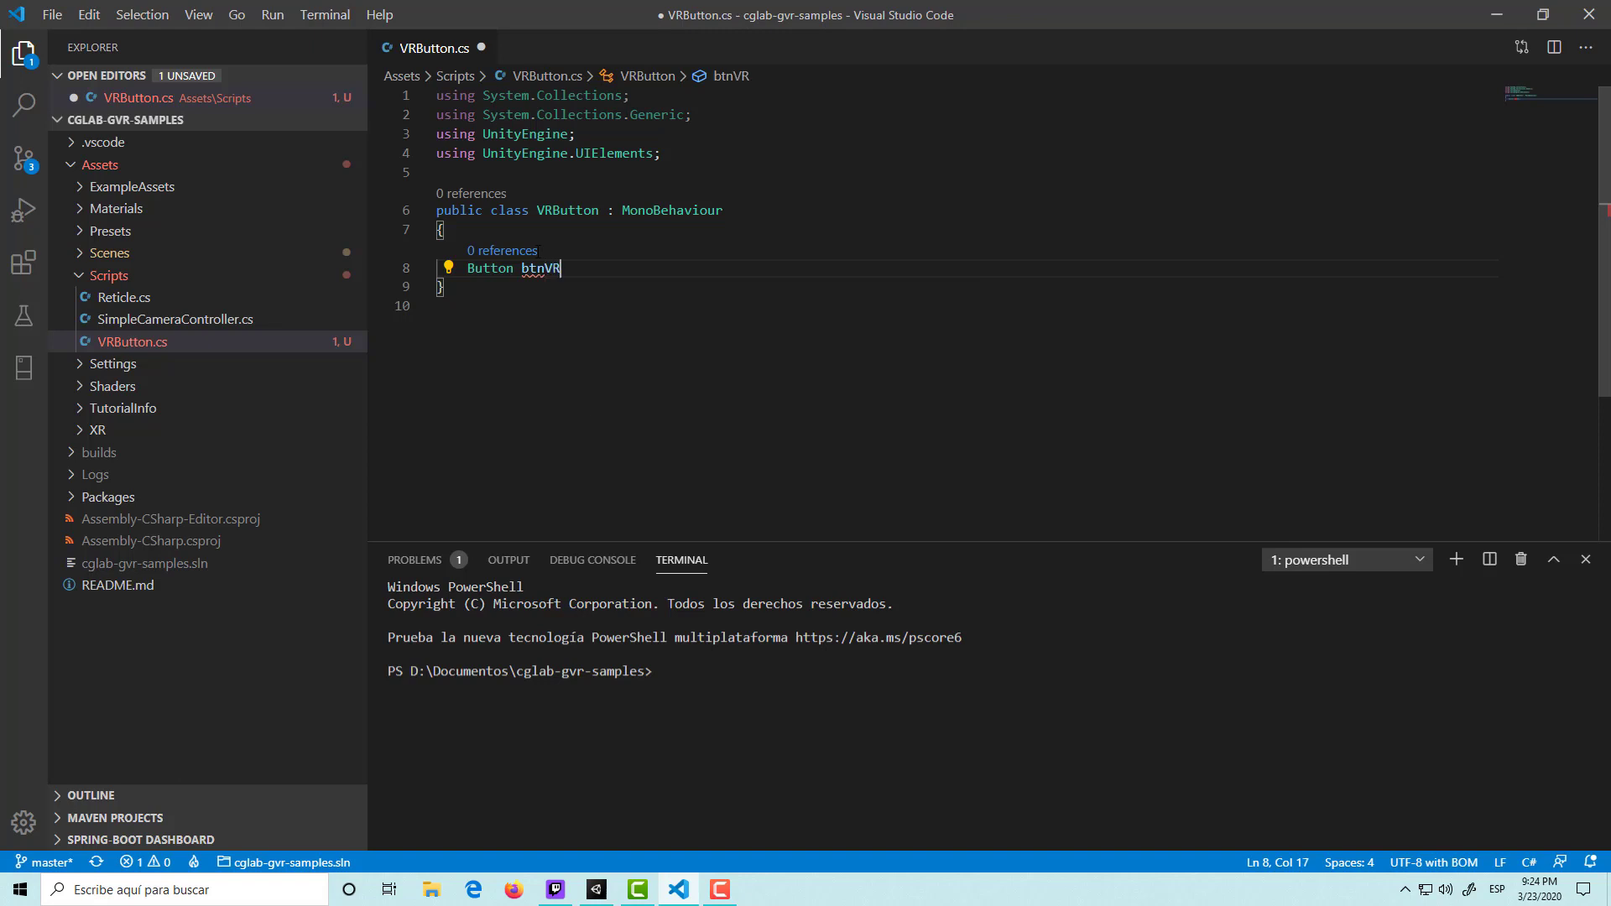
{"action": "type", "text": ";"}
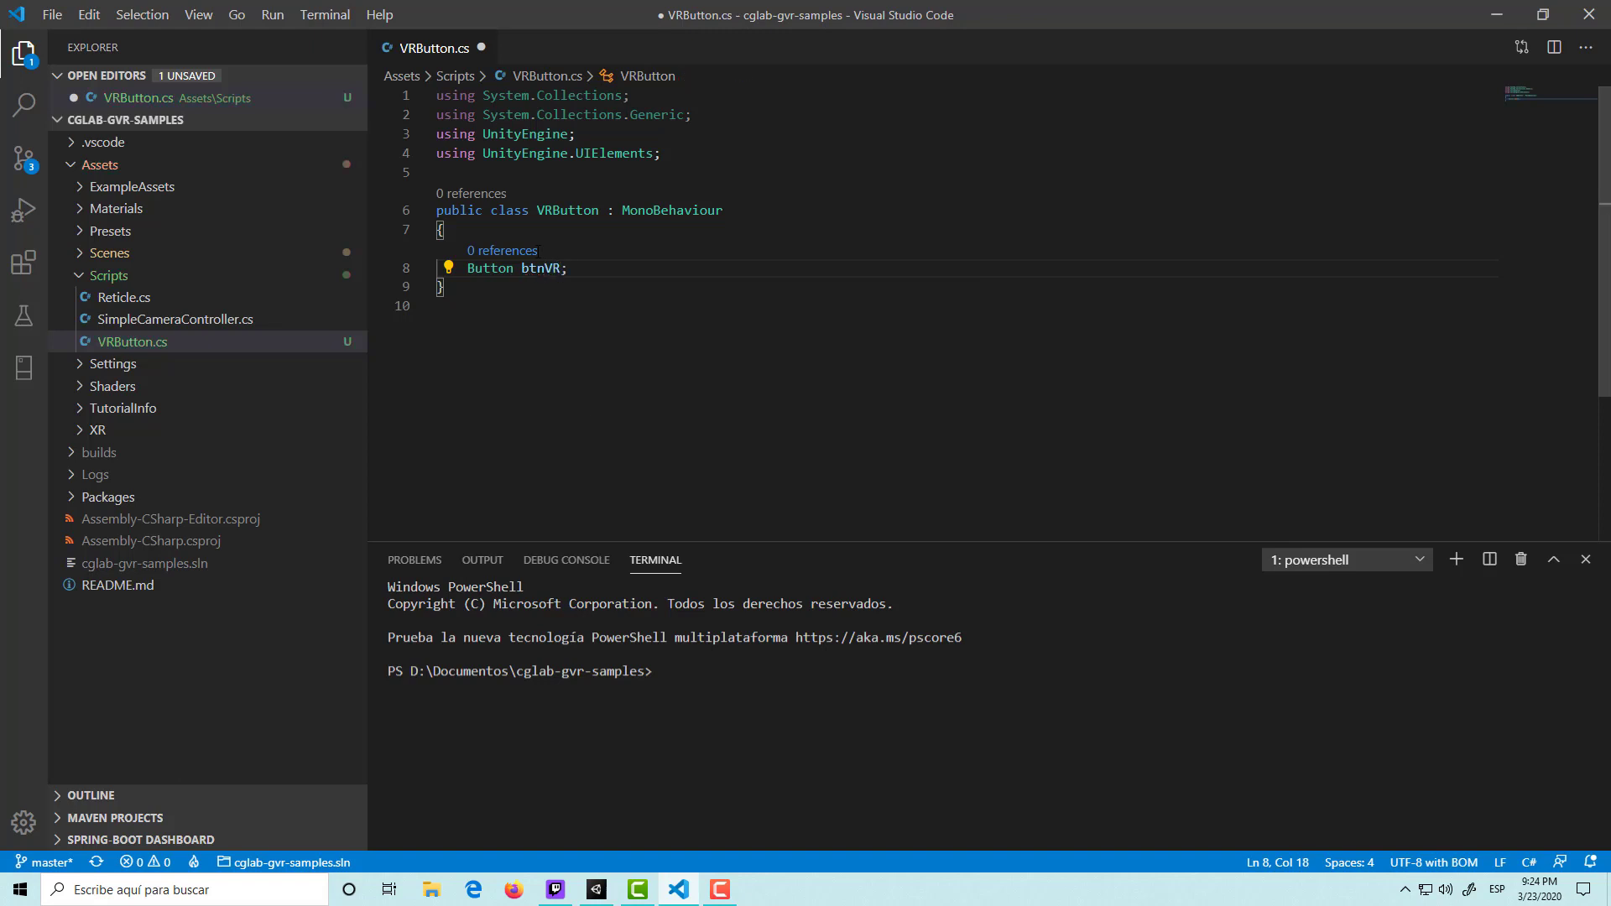
{"action": "key", "text": "ctrl+s"}
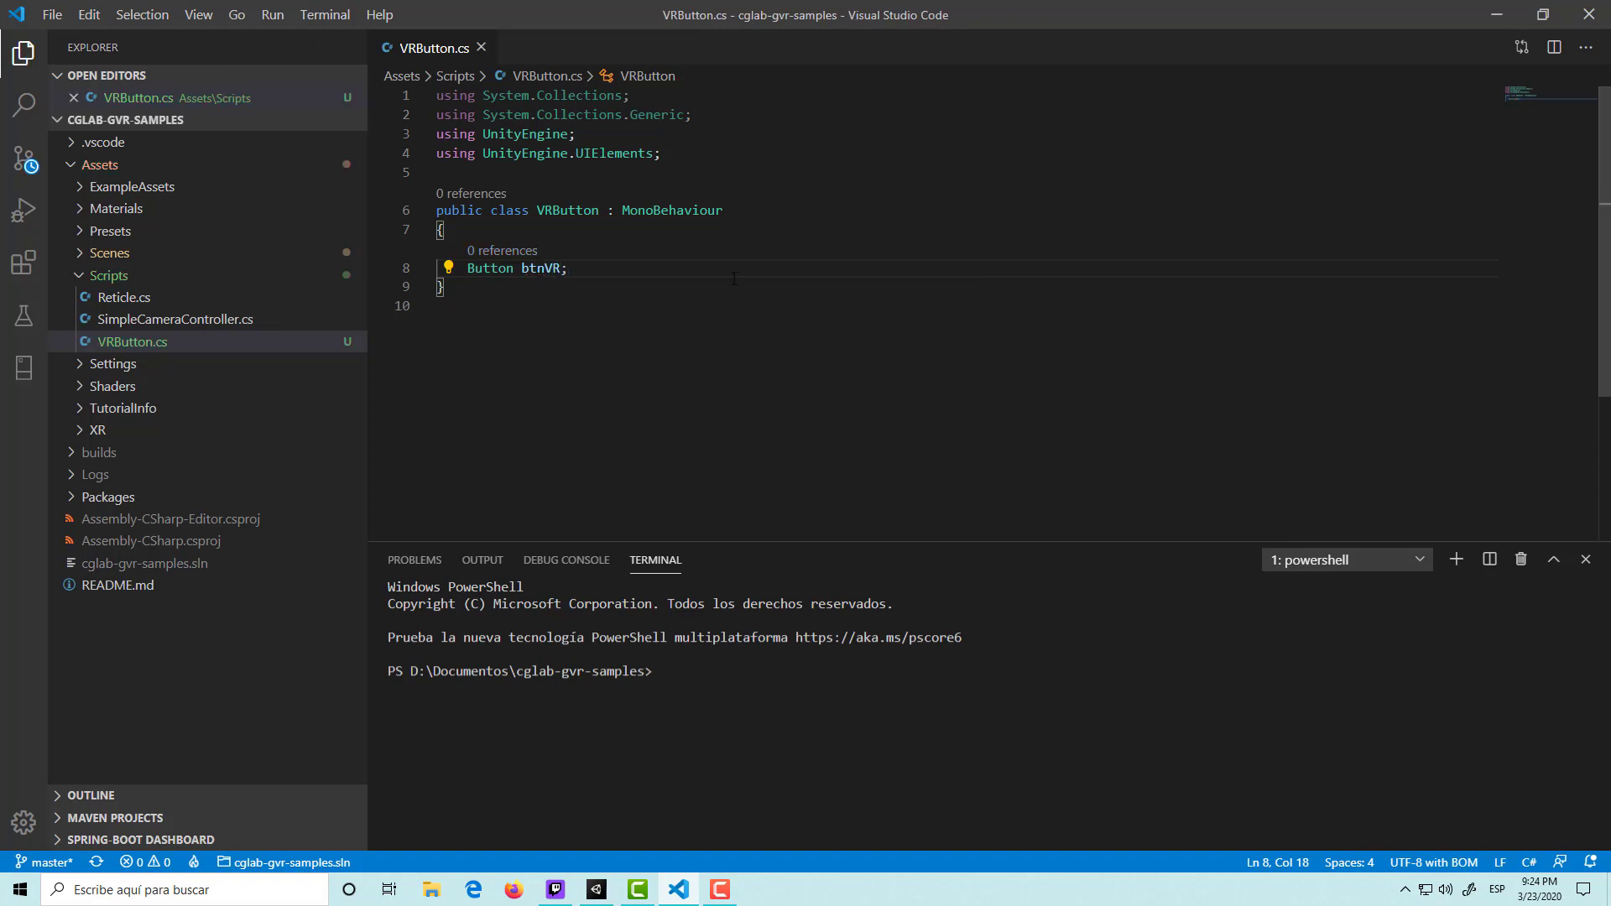
{"action": "key", "text": "Return"}
{"action": "key", "text": "Return"}
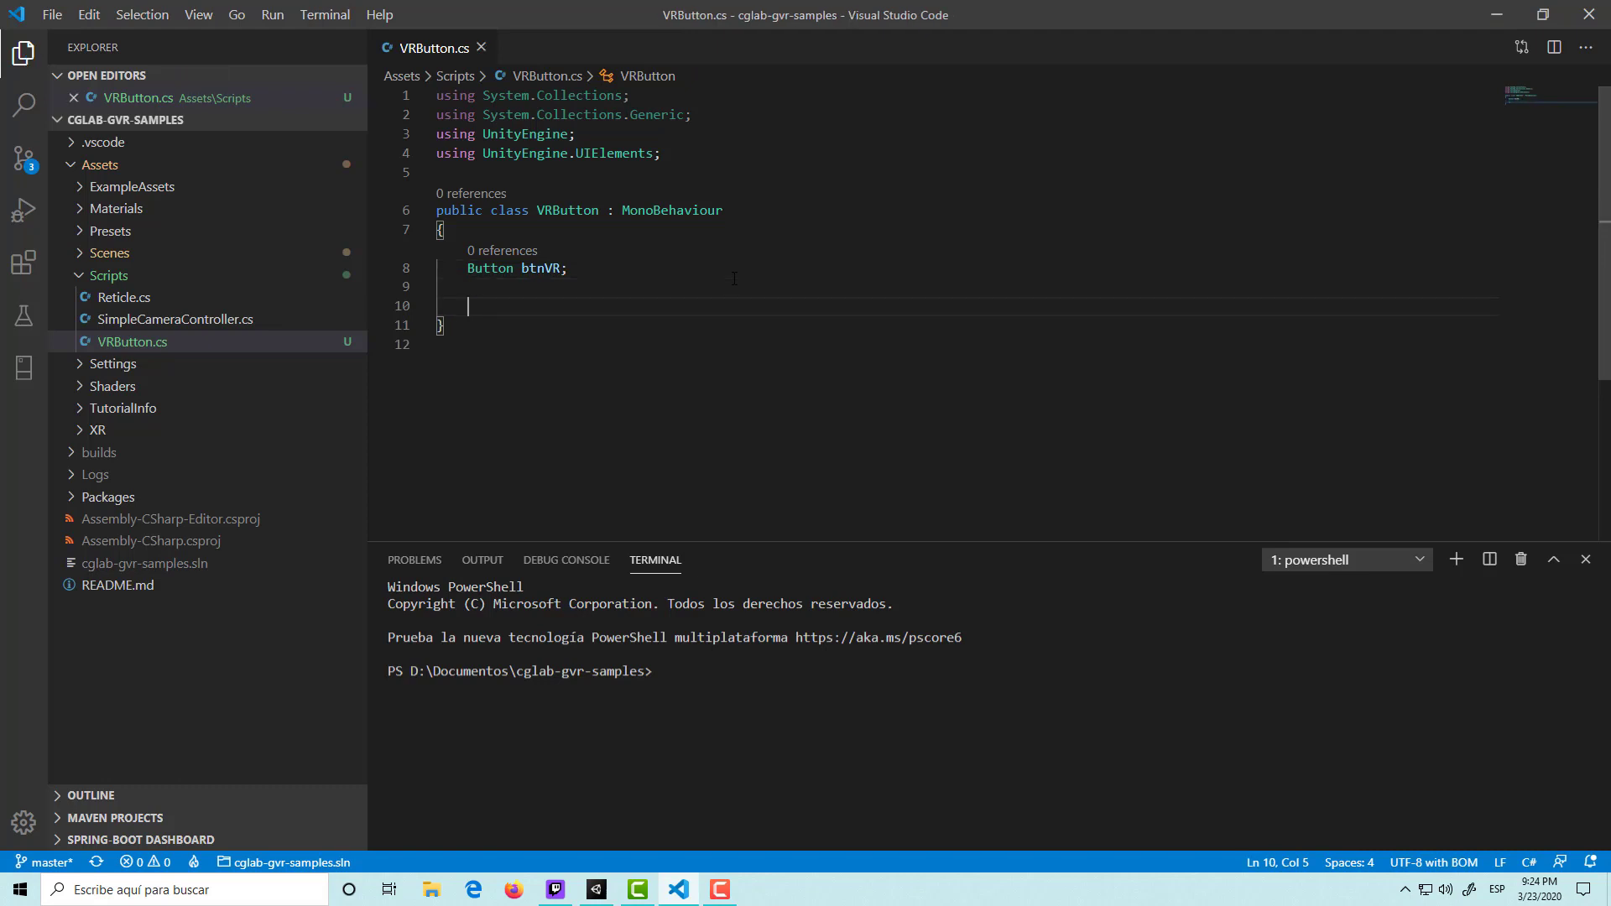
Add a void Awake() method to VRButton.cs without the private keyword.
{"action": "type", "text": "void"}
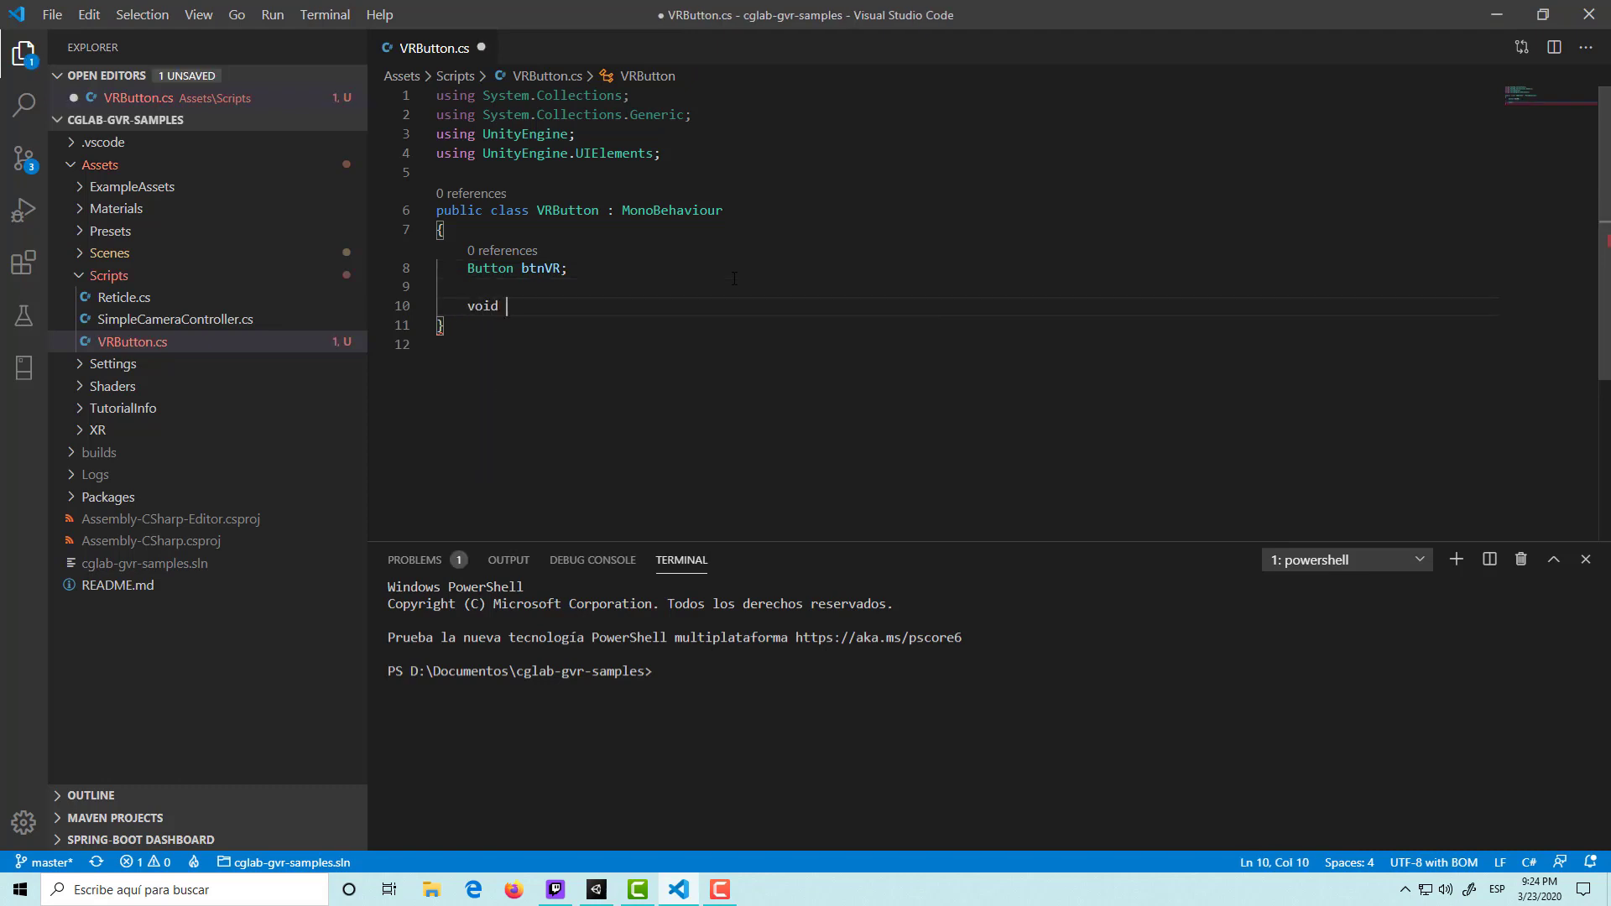
{"action": "type", "text": " a"}
{"action": "type", "text": "w"}
{"action": "key", "text": "Return"}
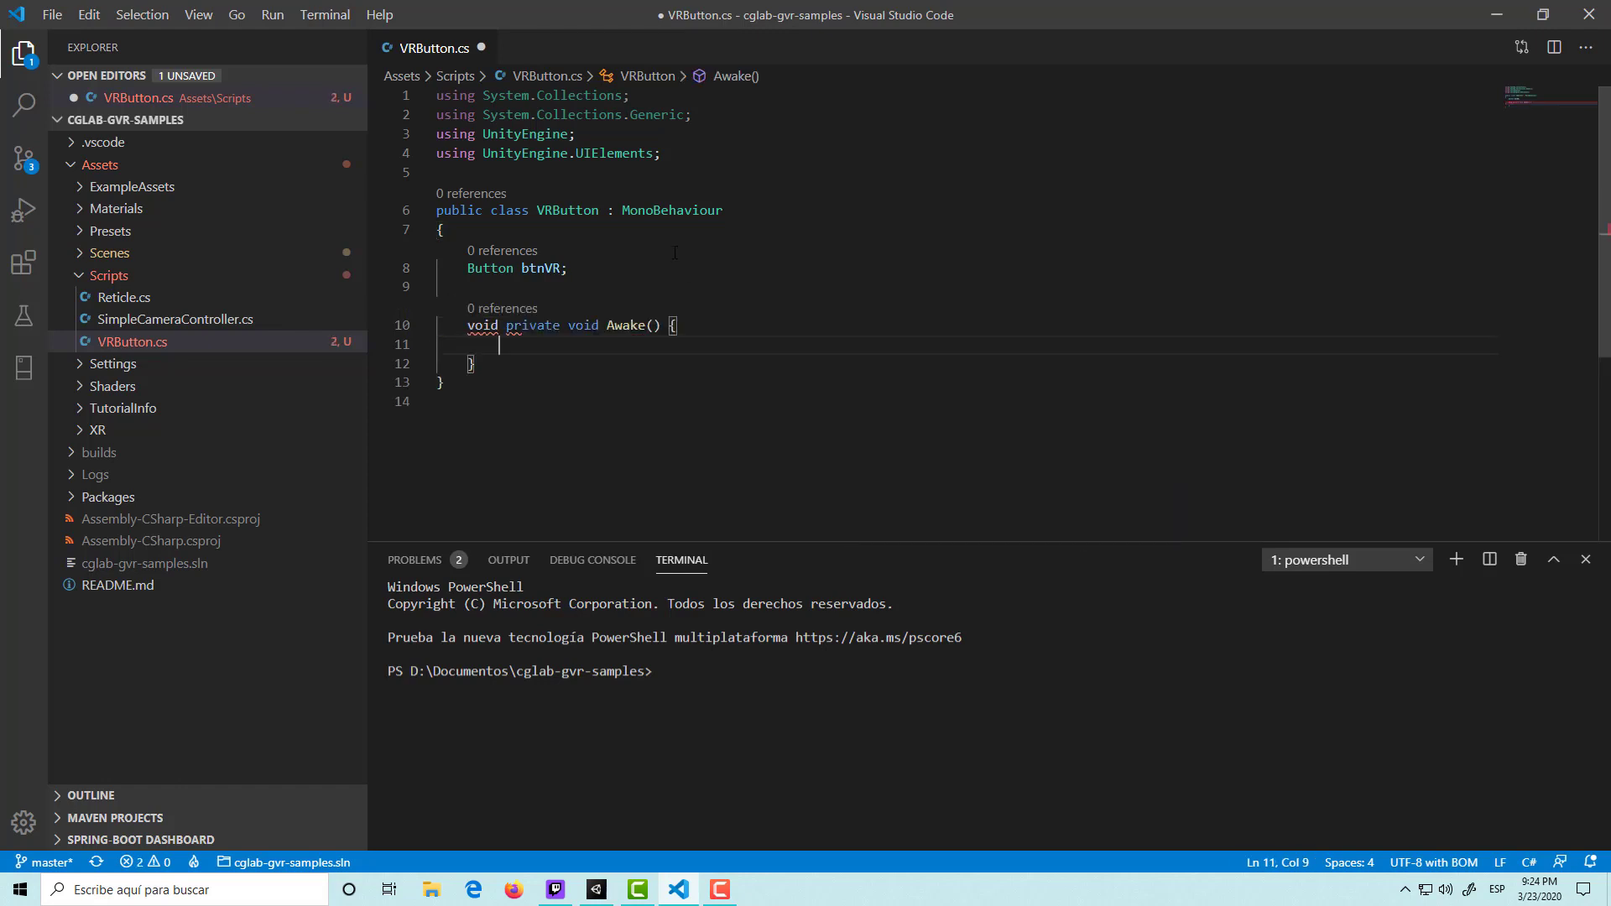
{"action": "key", "text": "Up"}
{"action": "key", "text": "ctrl+shift+Right"}
{"action": "key", "text": "BackSpace"}
{"action": "key", "text": "BackSpace"}
{"action": "key", "text": "BackSpace"}
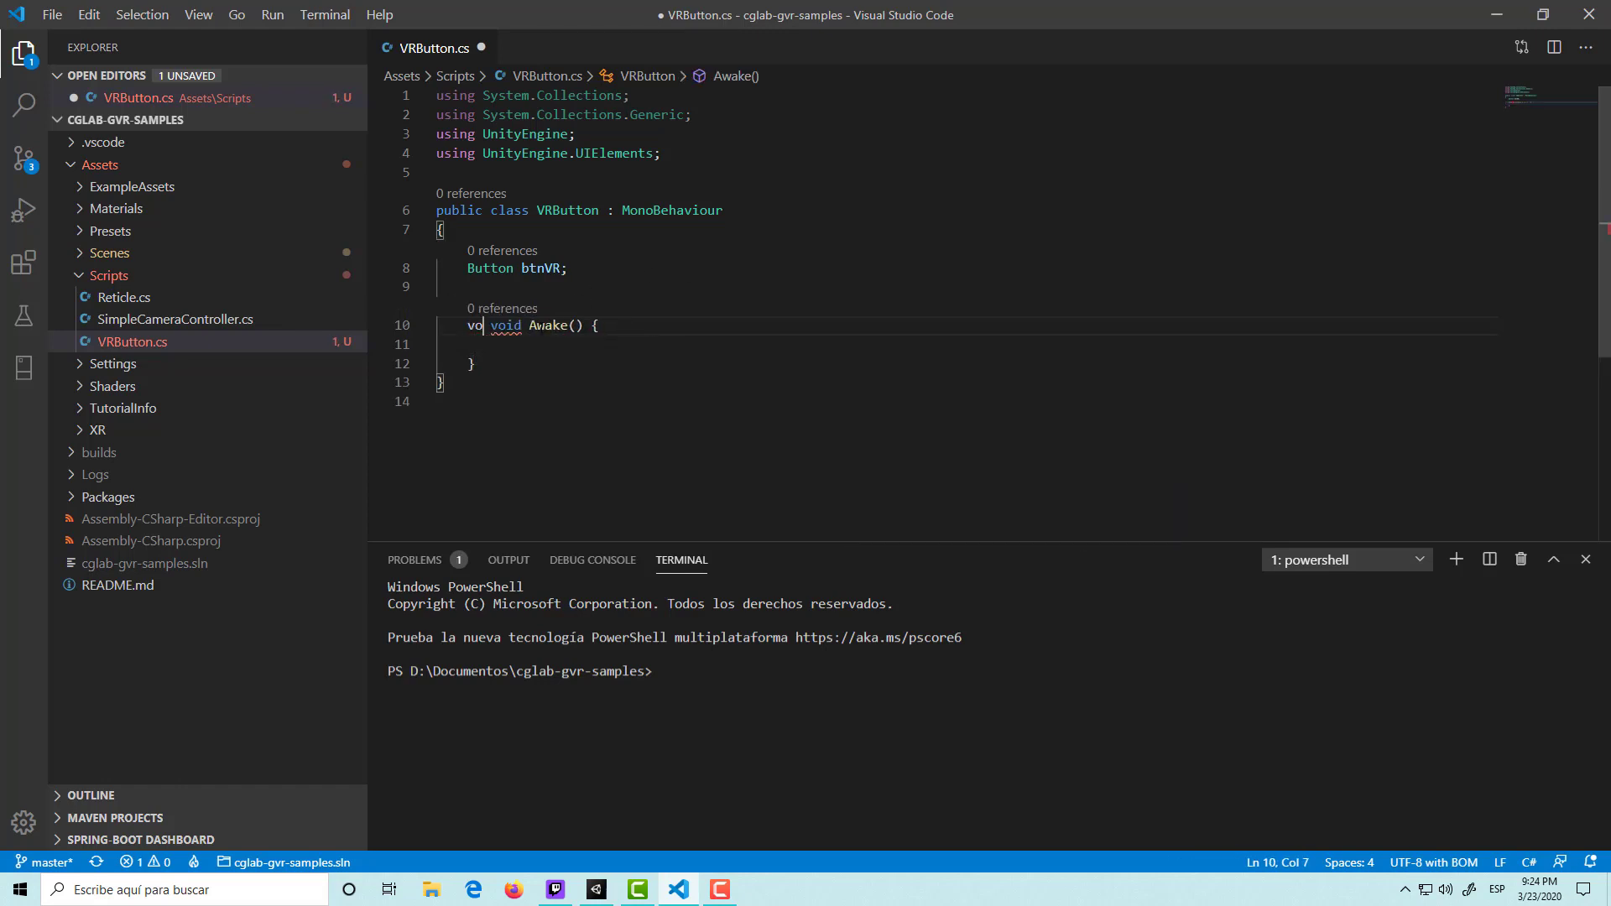
{"action": "key", "text": "Delete"}
{"action": "key", "text": "Delete"}
{"action": "key", "text": "Delete"}
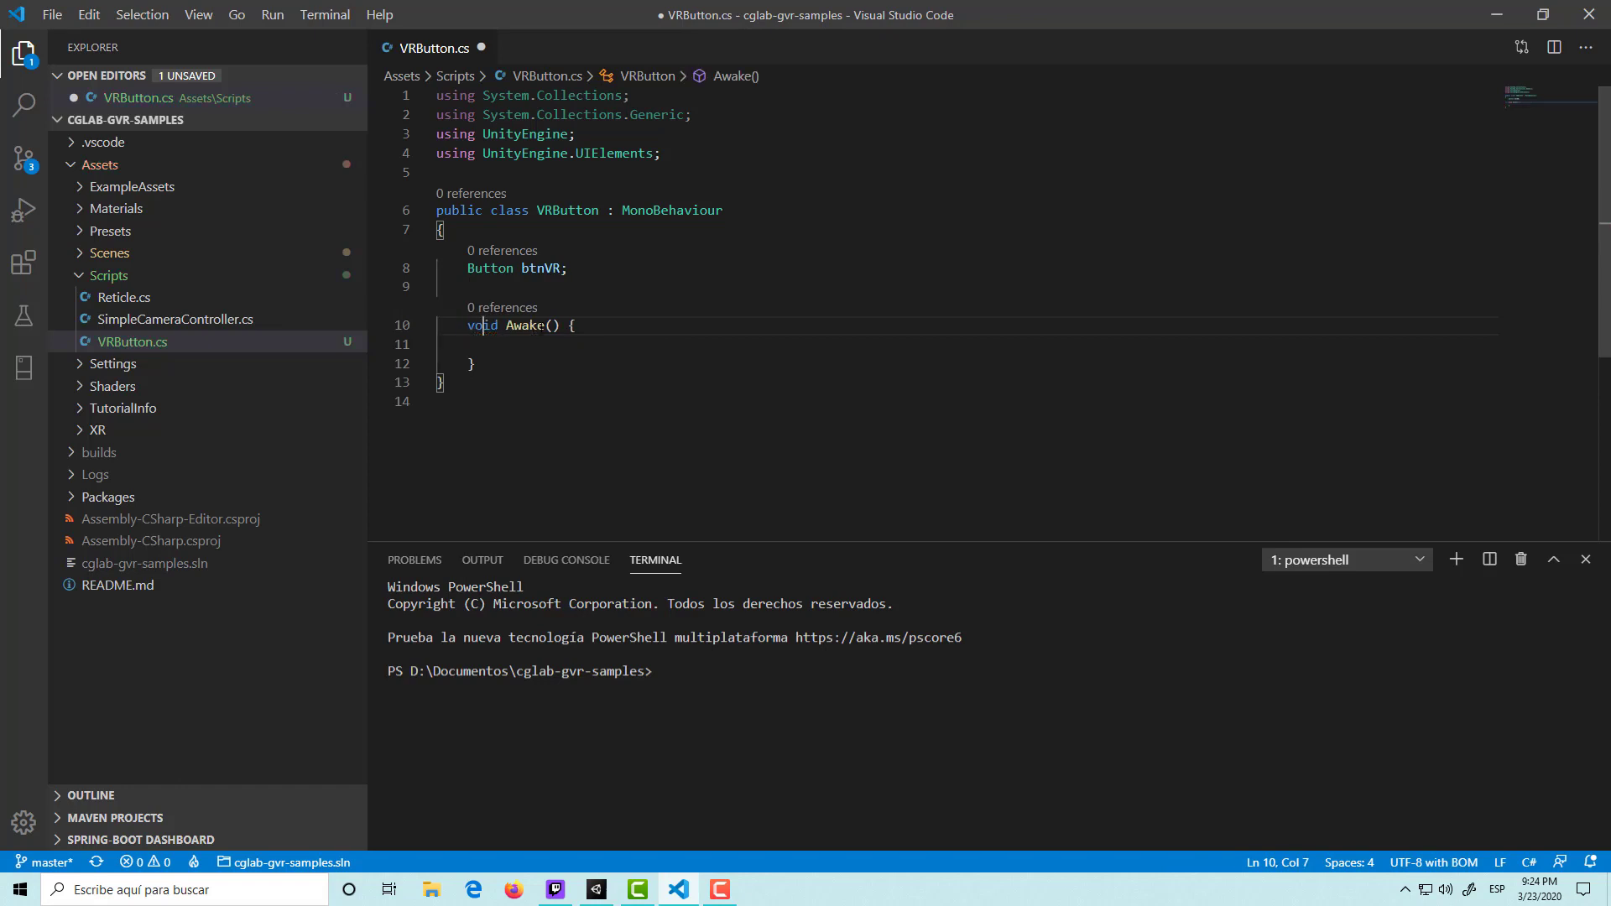
{"action": "left_click", "coordinate": [578, 324]}
{"action": "key", "text": "Return"}
Inside Awake, write 'btnVR = GetComponent<Button>();'.
{"action": "left_click", "coordinate": [499, 364]}
{"action": "type", "text": "btn"}
{"action": "key", "text": "Tab"}
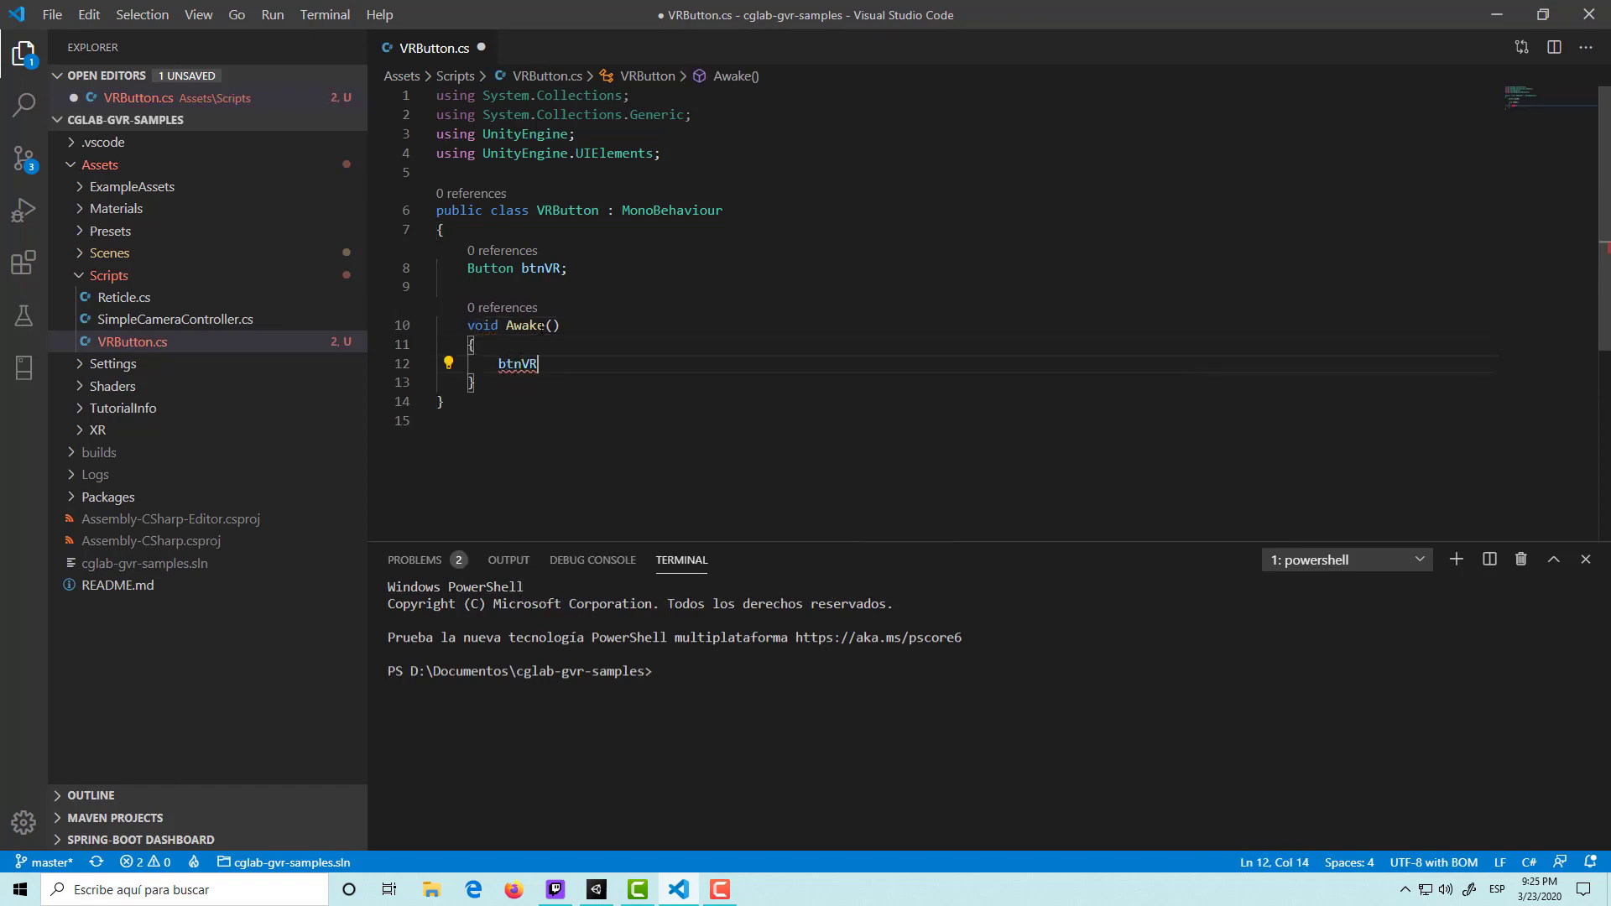
{"action": "type", "text": "."}
{"action": "key", "text": "BackSpace"}
{"action": "type", "text": "= "}
{"action": "type", "text": "getc"}
{"action": "key", "text": "Tab"}
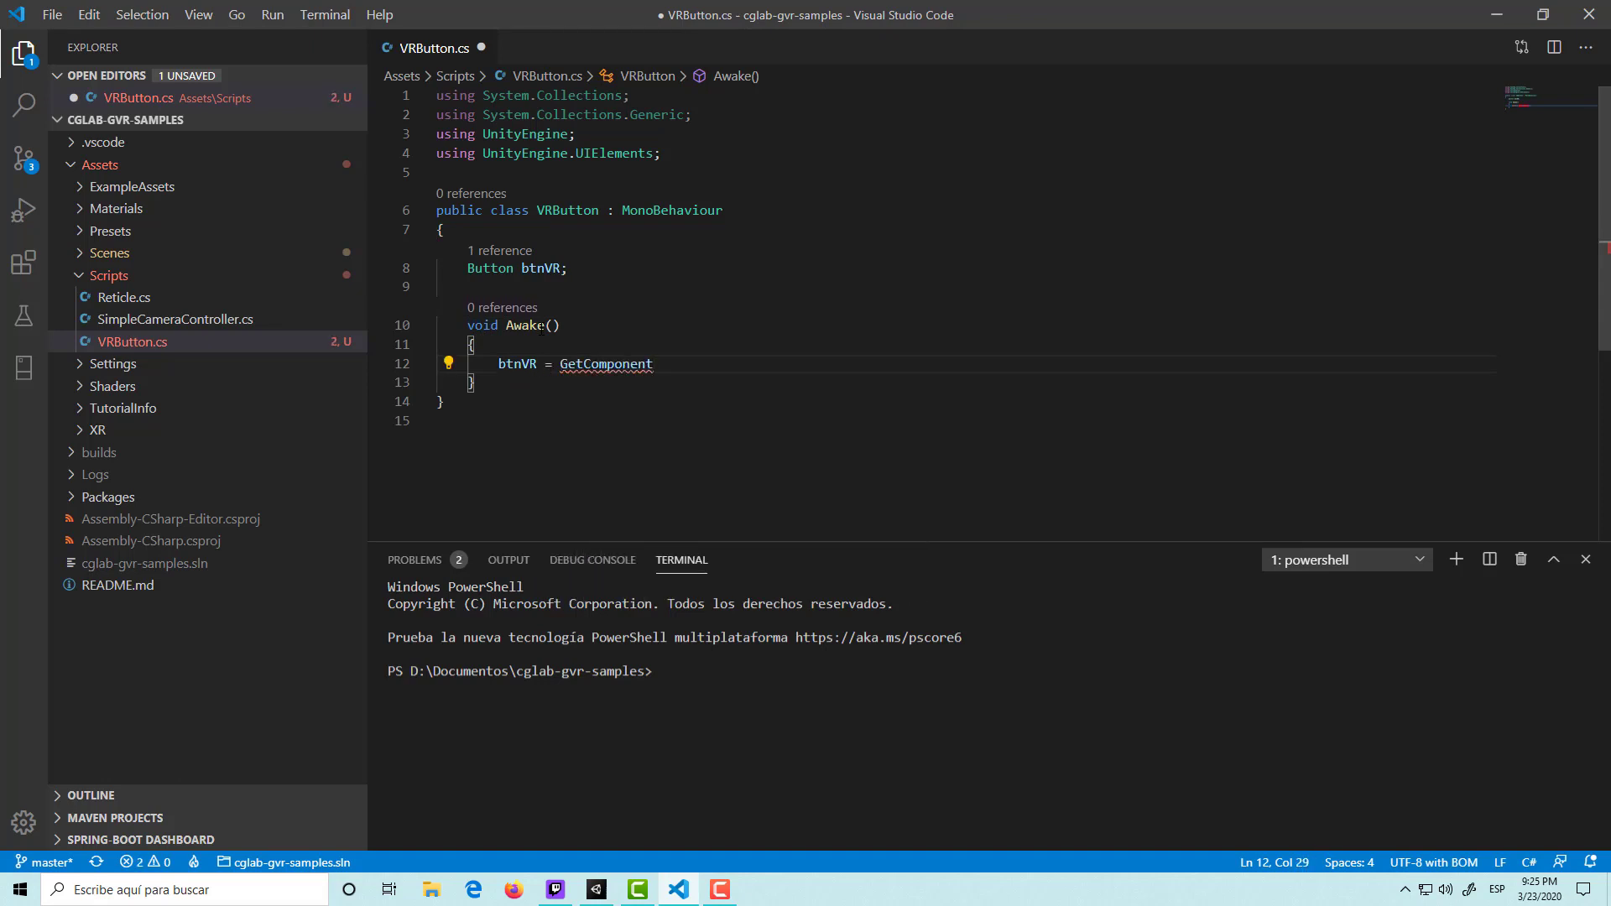
{"action": "type", "text": "<>"}
{"action": "type", "text": "<0"}
{"action": "key", "text": "BackSpace"}
{"action": "type", "text": "Bu"}
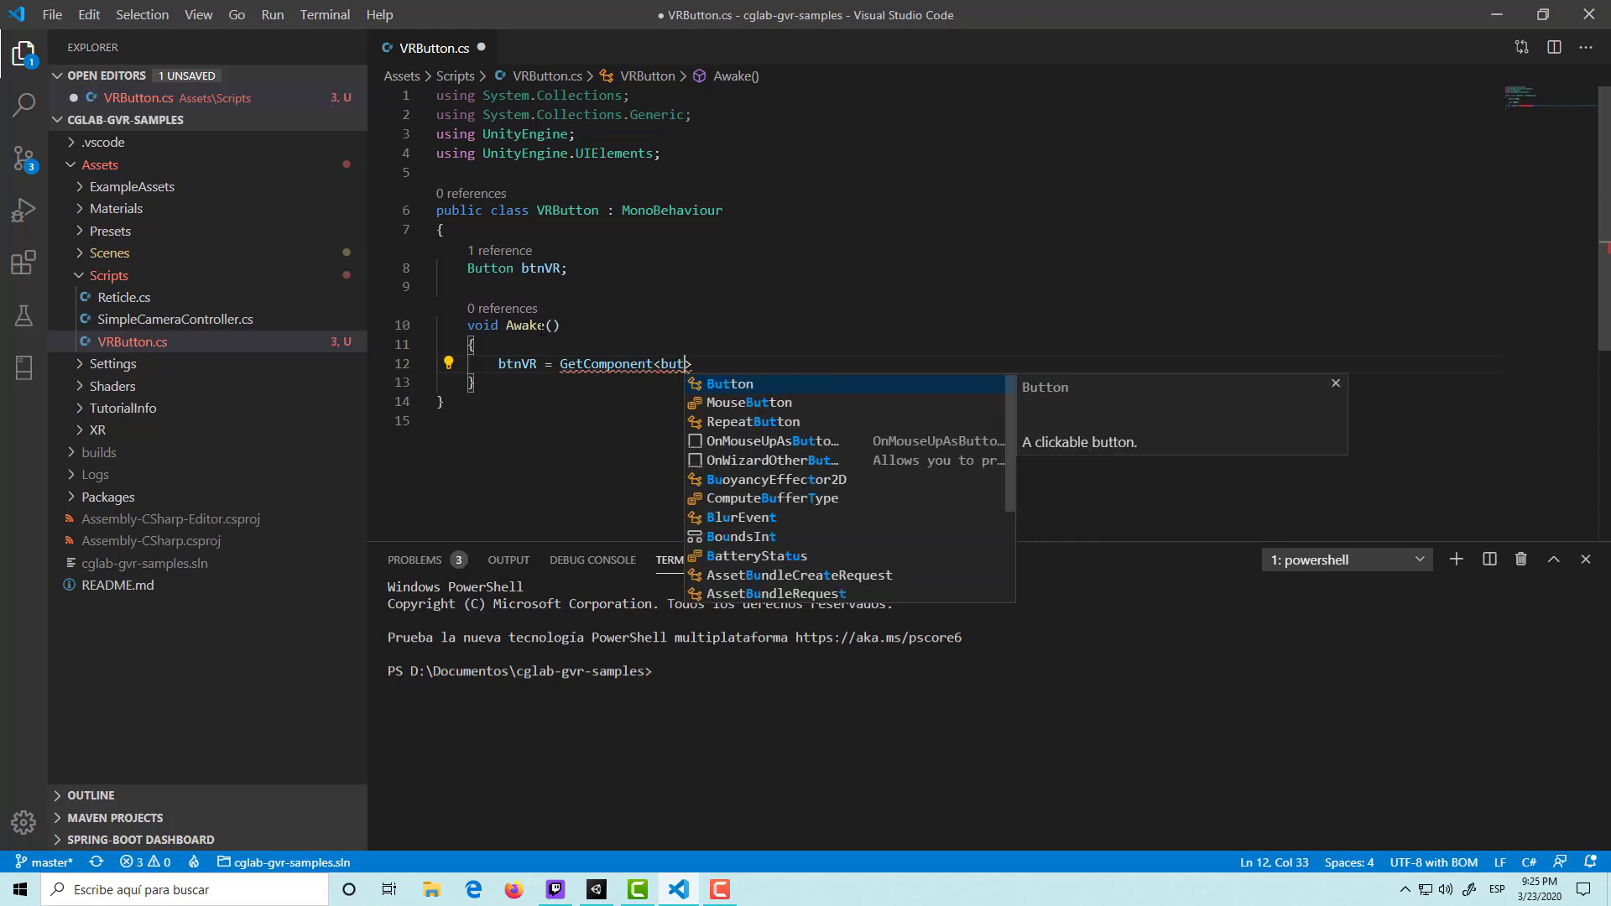
{"action": "key", "text": "Return"}
{"action": "type", "text": "()"}
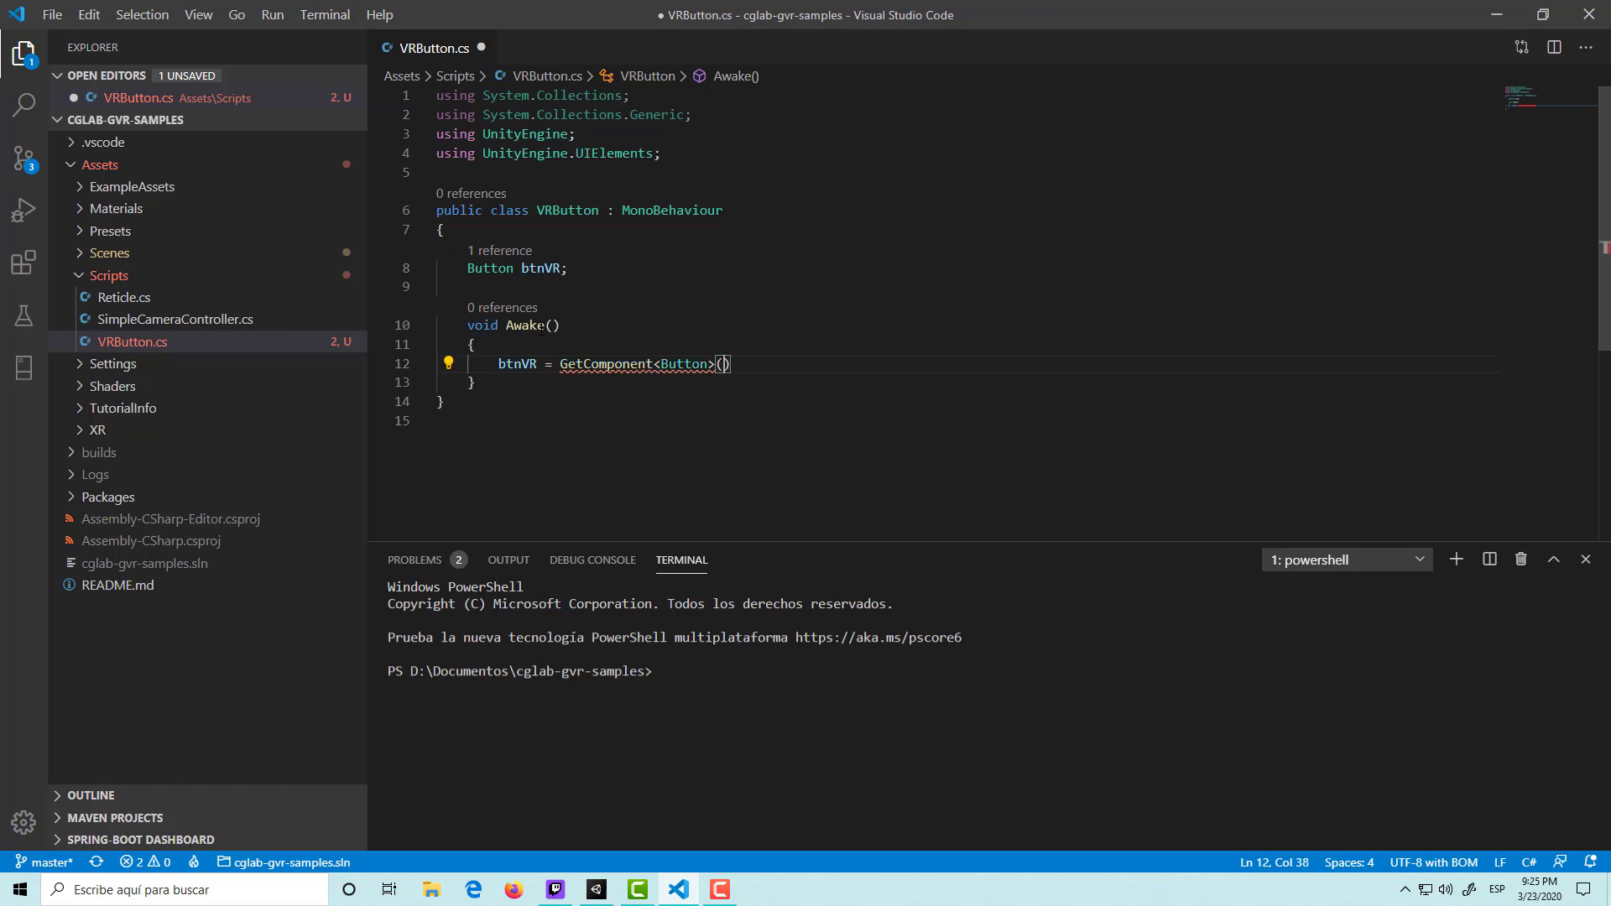
{"action": "type", "text": ";"}
Save VRButton.cs, adding blank lines below the Awake method.
{"action": "key", "text": "ctrl+s"}
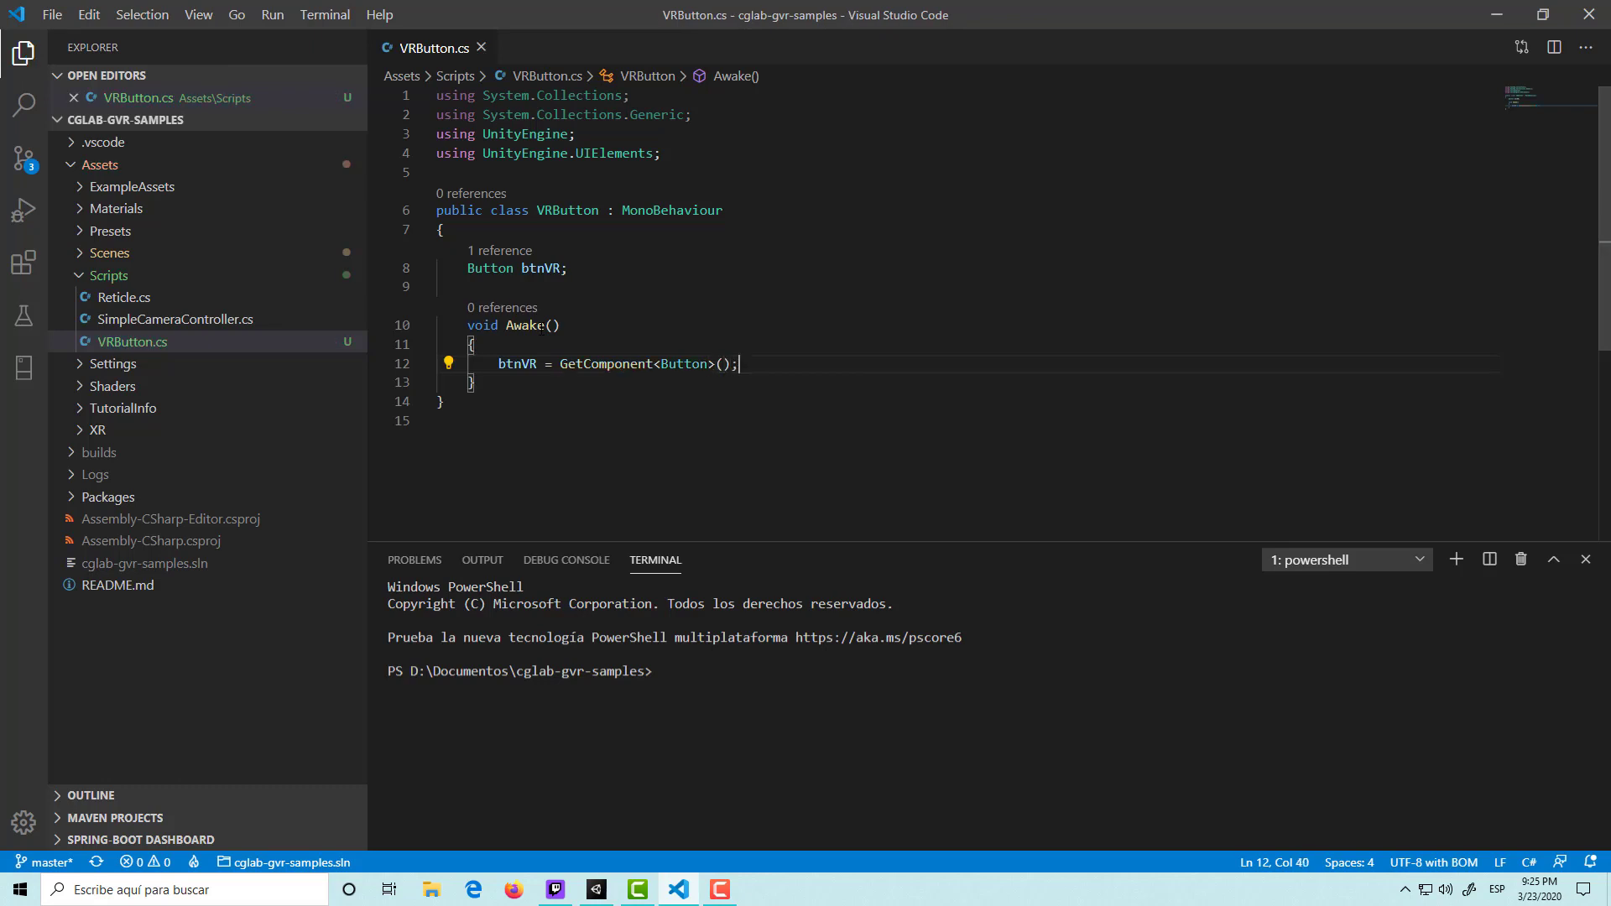
{"action": "key", "text": "Down"}
{"action": "key", "text": "Return"}
{"action": "key", "text": "Return"}
{"action": "key", "text": "ctrl+s"}
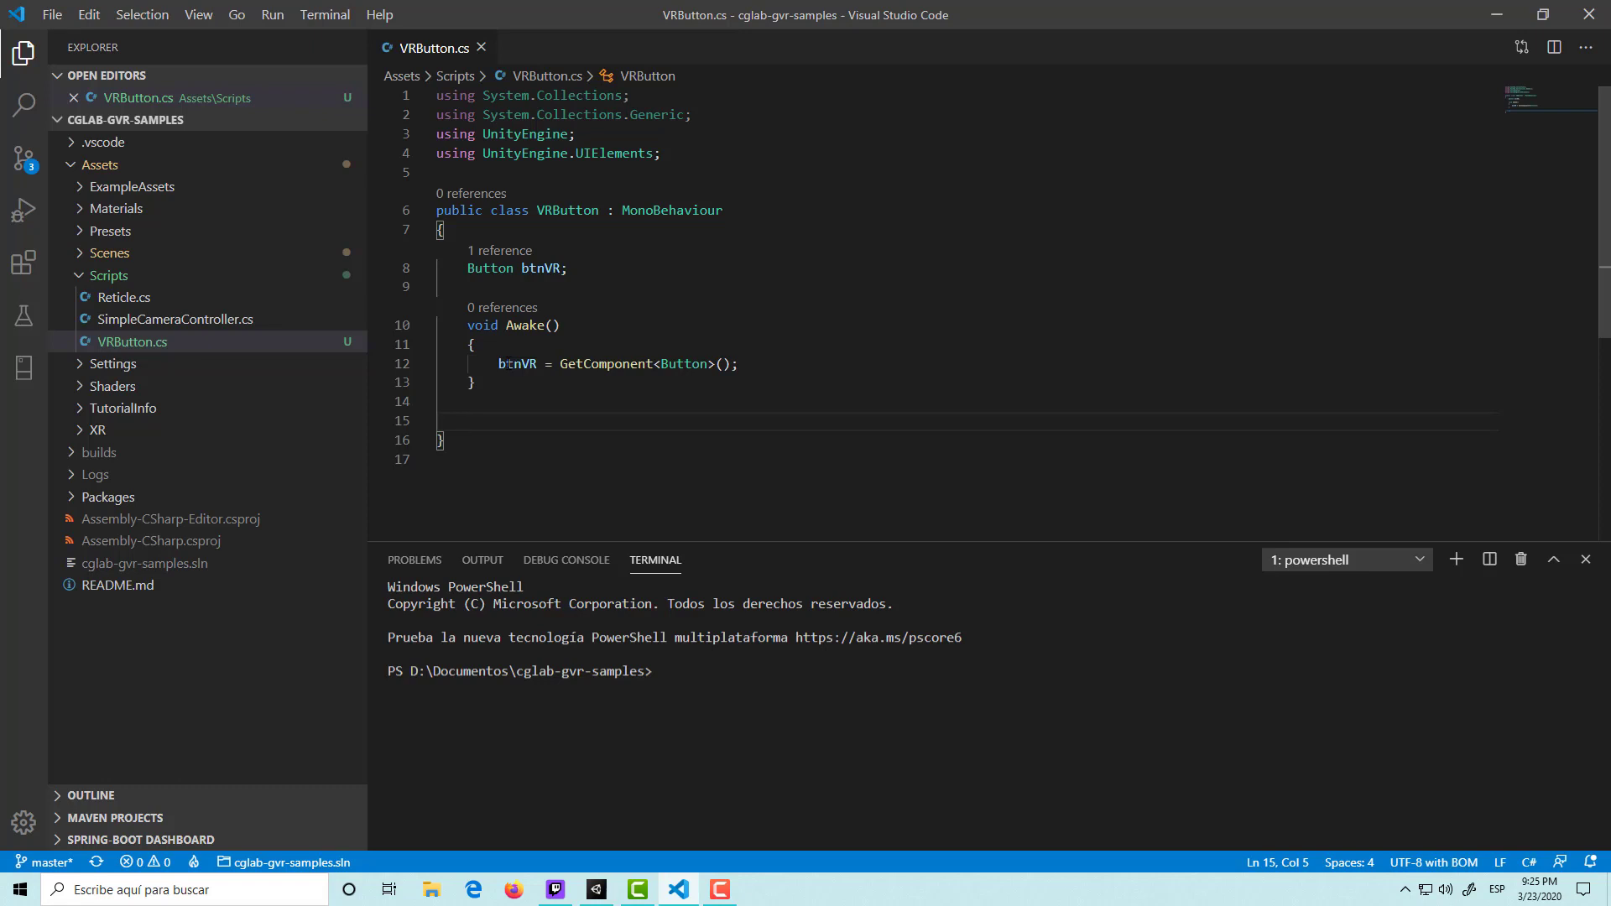
Let Unity reload the edited scripts and check the Button's VR Button component and empty On Click list.
{"action": "key", "text": "alt+Tab"}
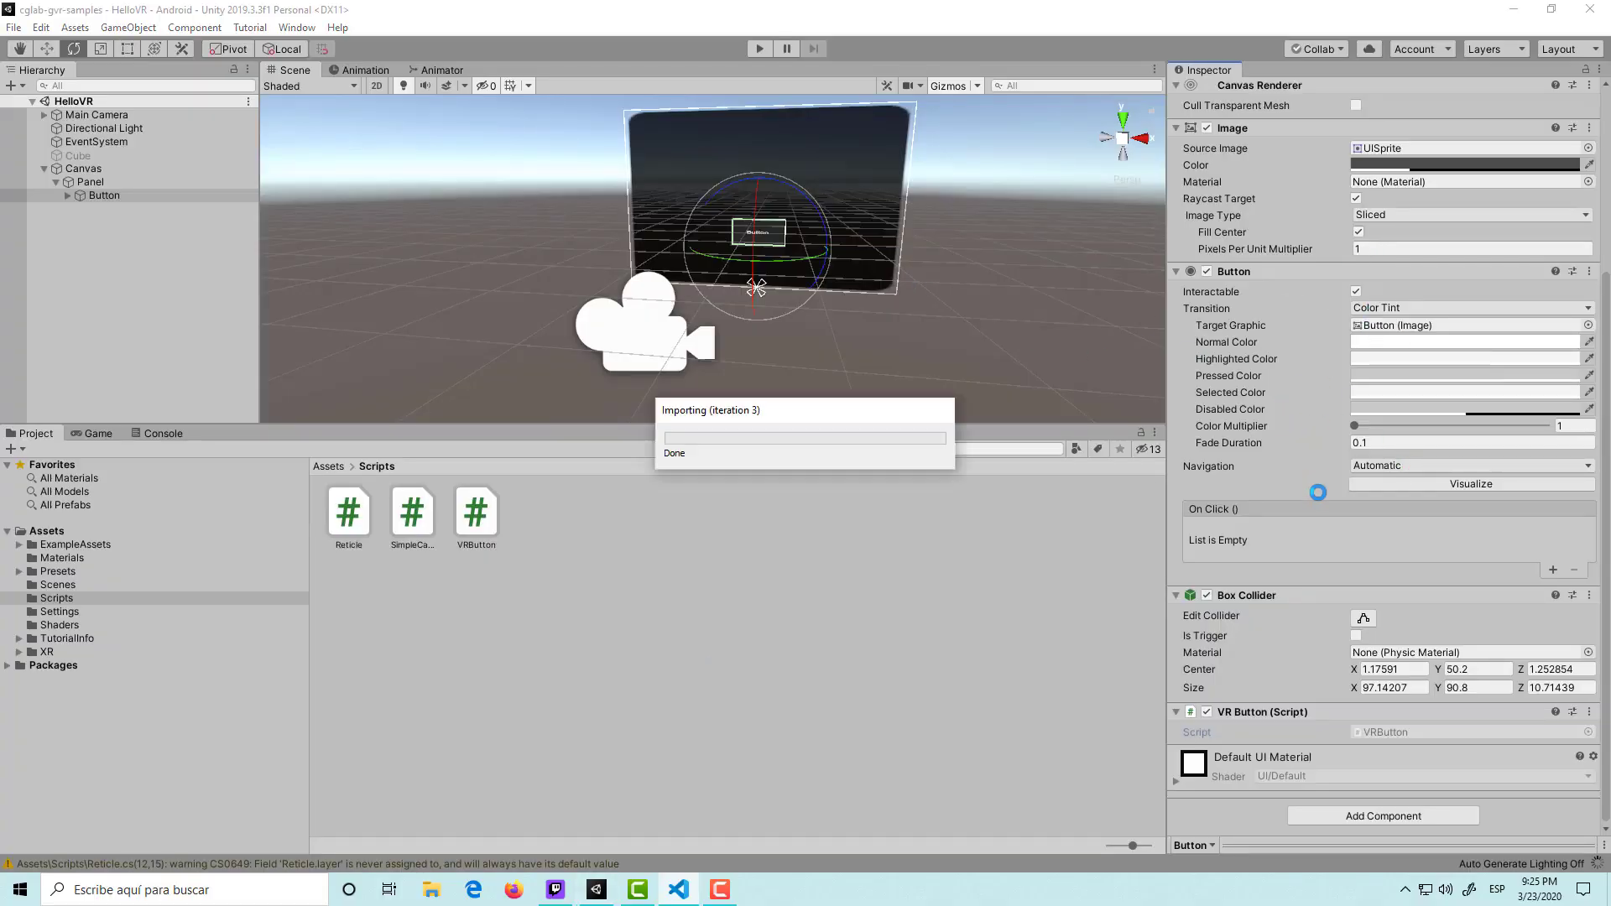
{"action": "scroll", "coordinate": [1443, 371], "scroll_direction": "up", "scroll_amount": 3}
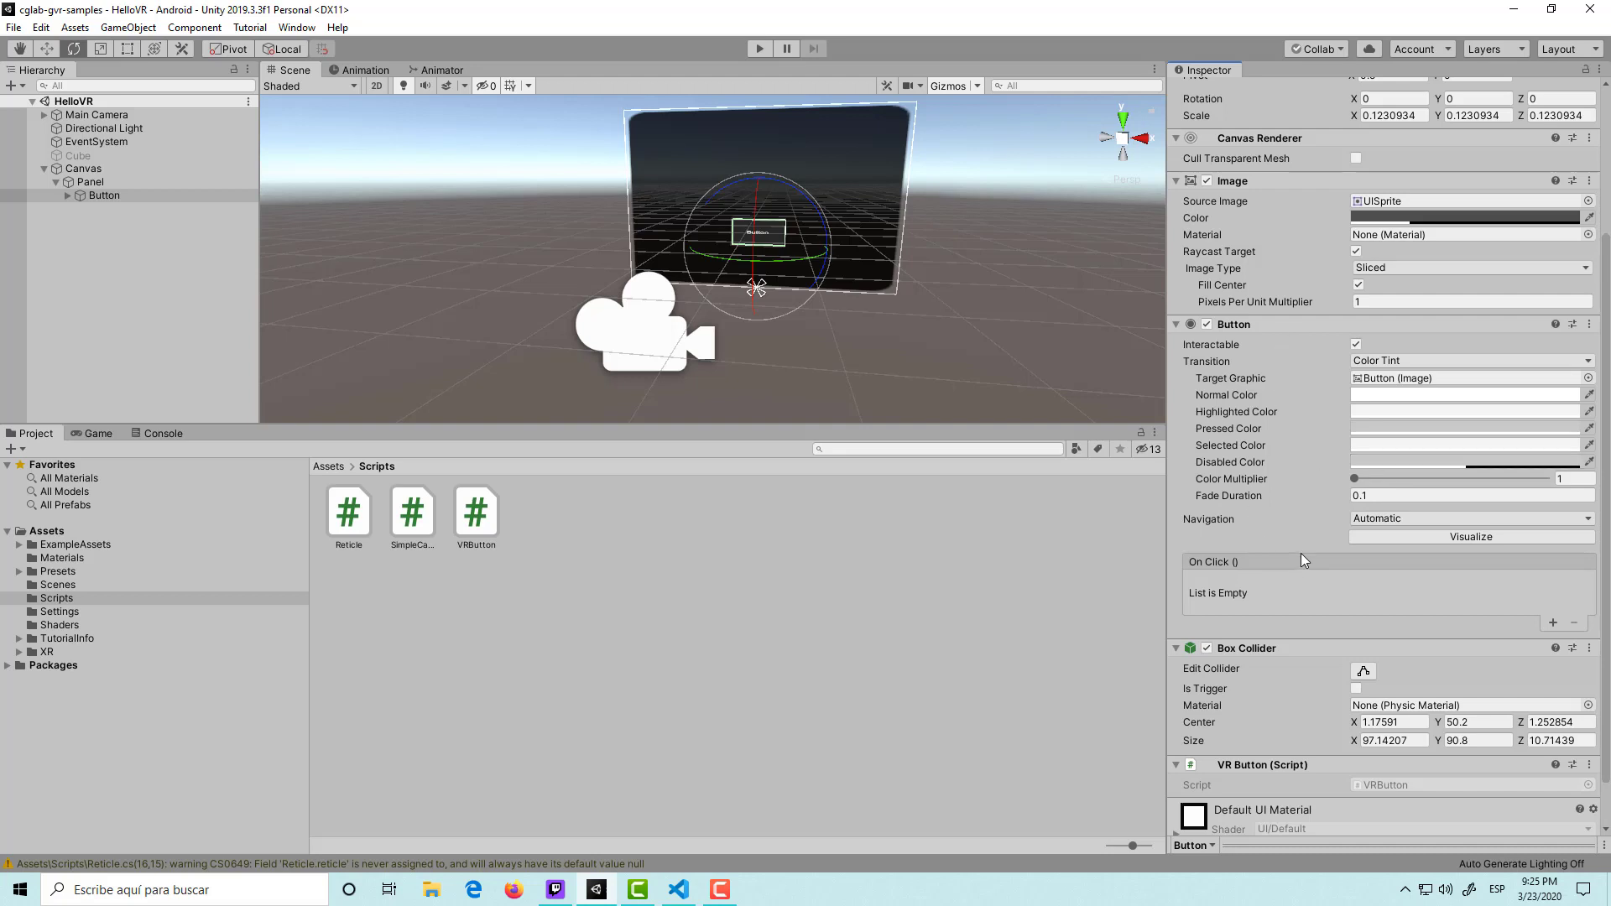
{"action": "scroll", "coordinate": [1281, 363], "scroll_direction": "down", "scroll_amount": 2}
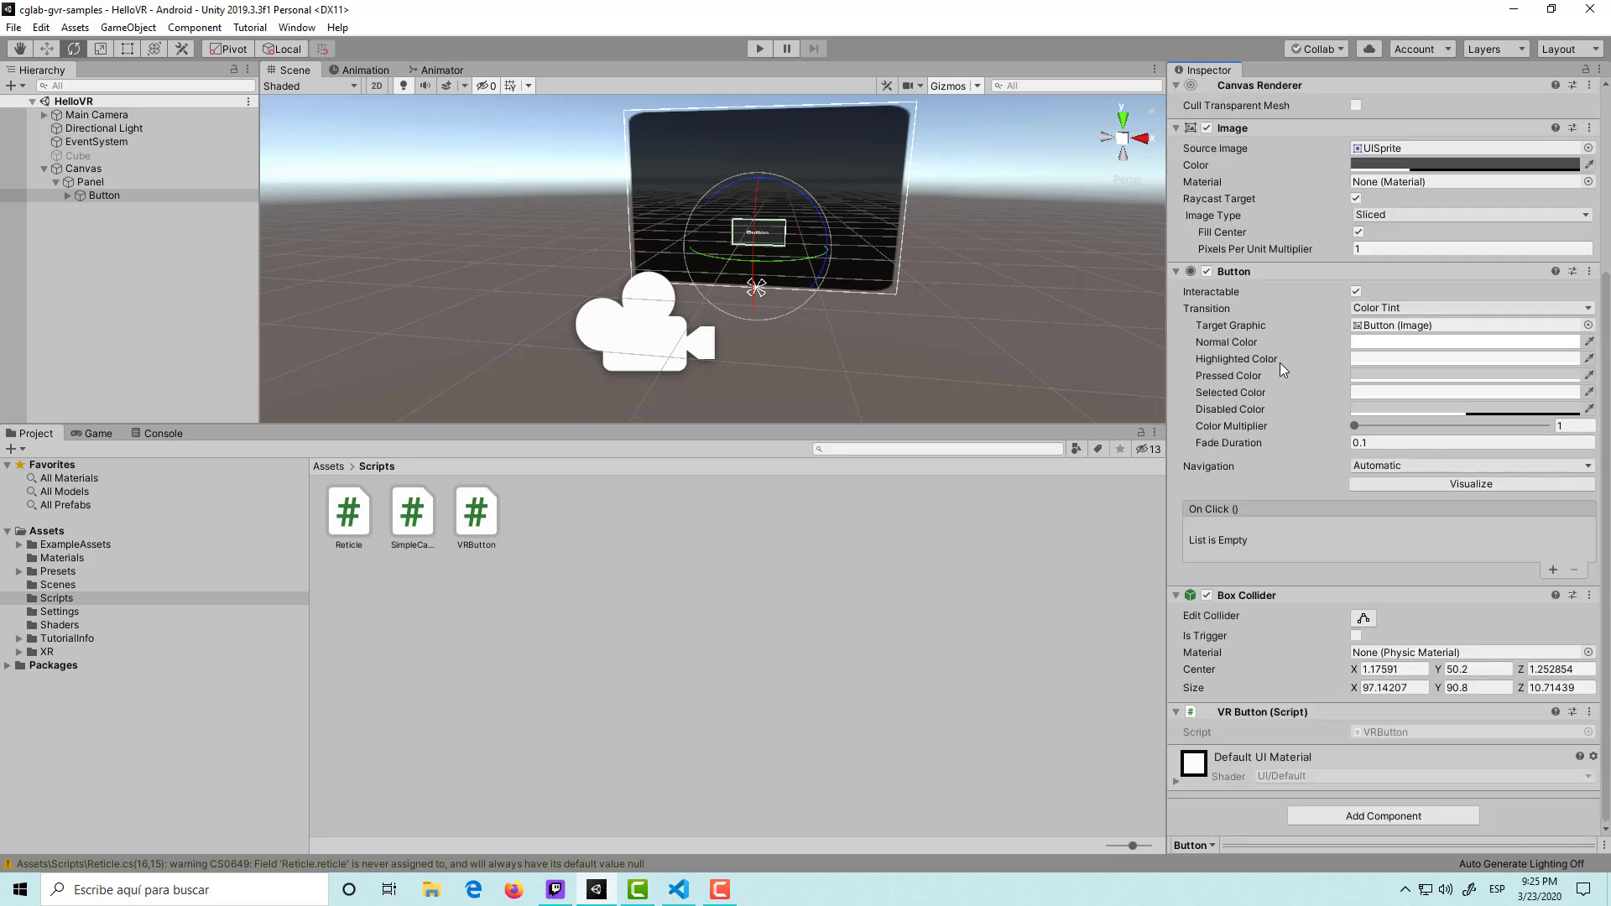
{"action": "scroll", "coordinate": [1287, 415], "scroll_direction": "up", "scroll_amount": 5}
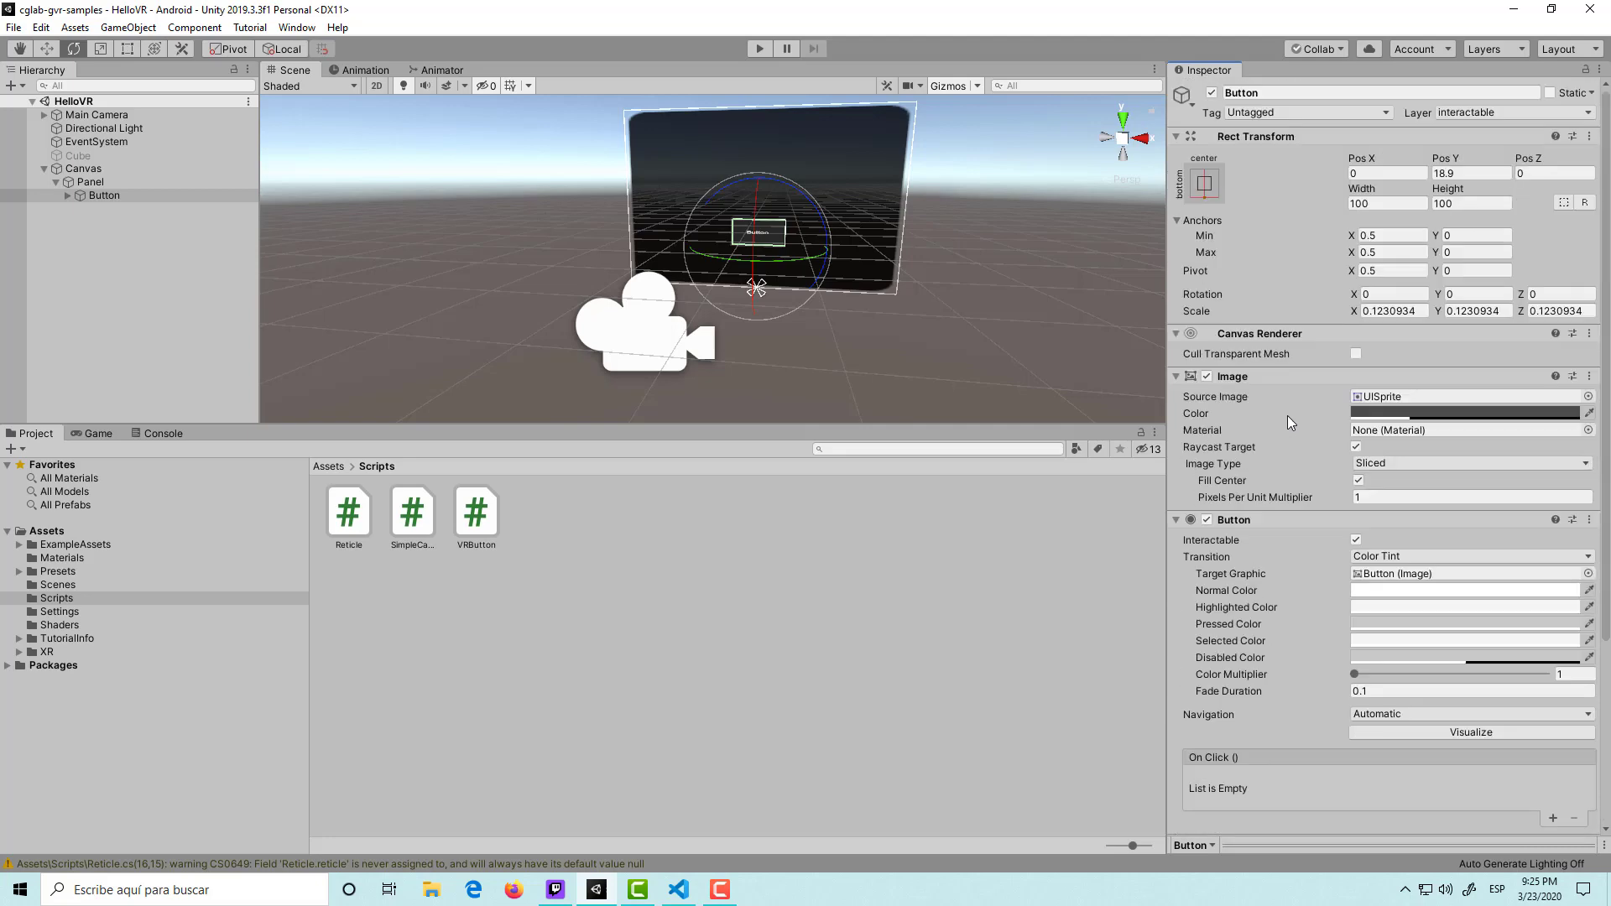
{"action": "left_click", "coordinate": [678, 890]}
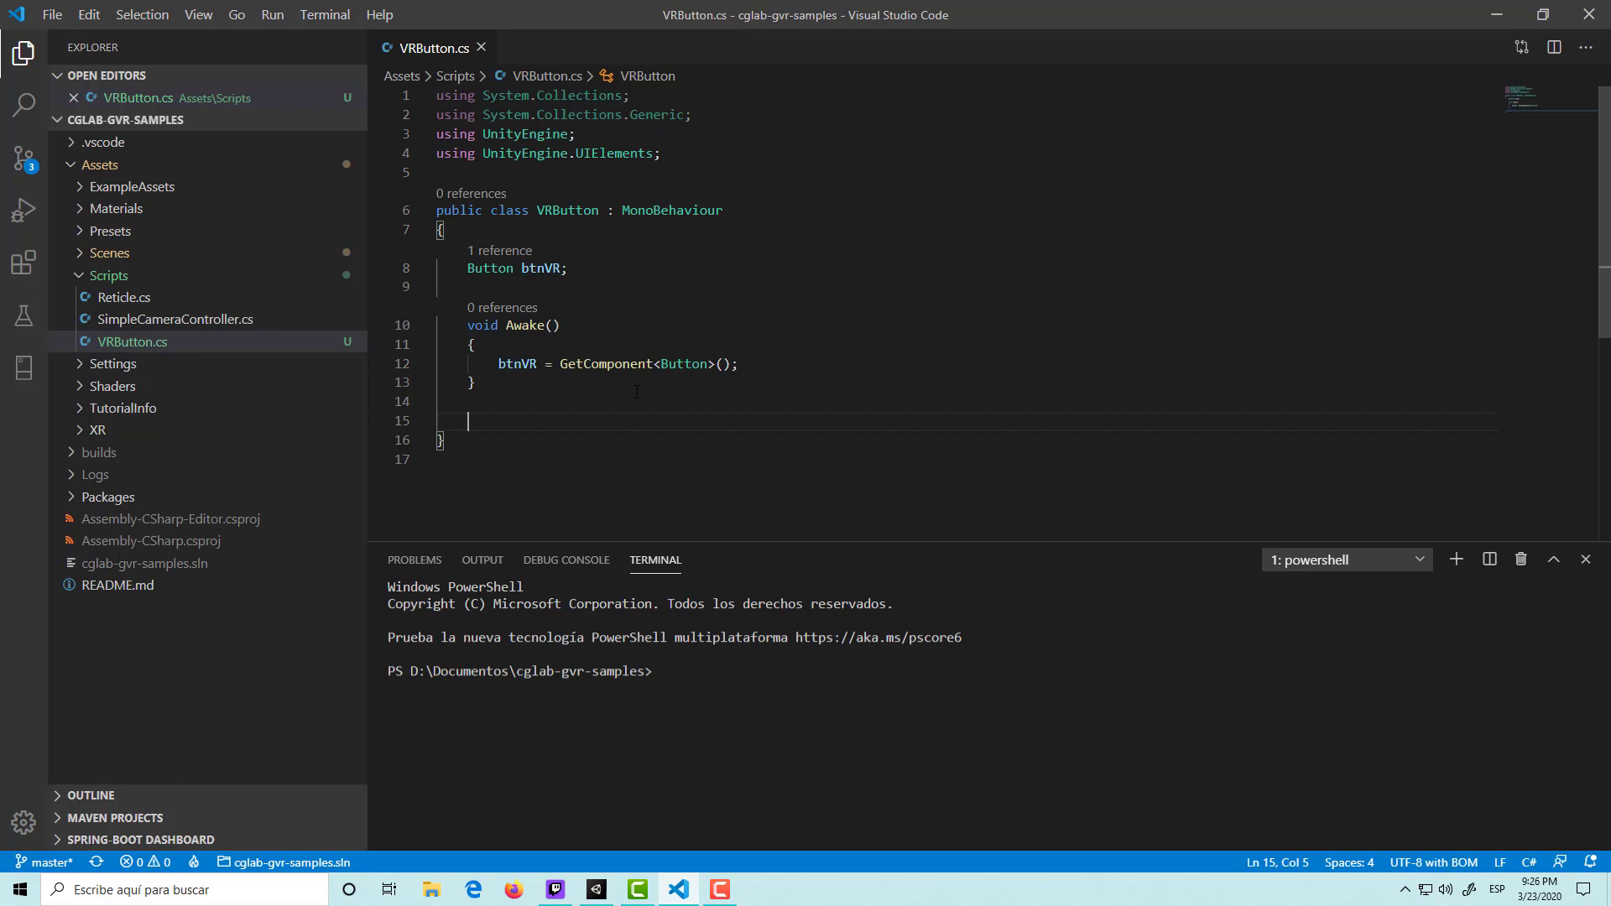
Add an empty public Click() method to VRButton.cs and save.
{"action": "type", "text": "p"}
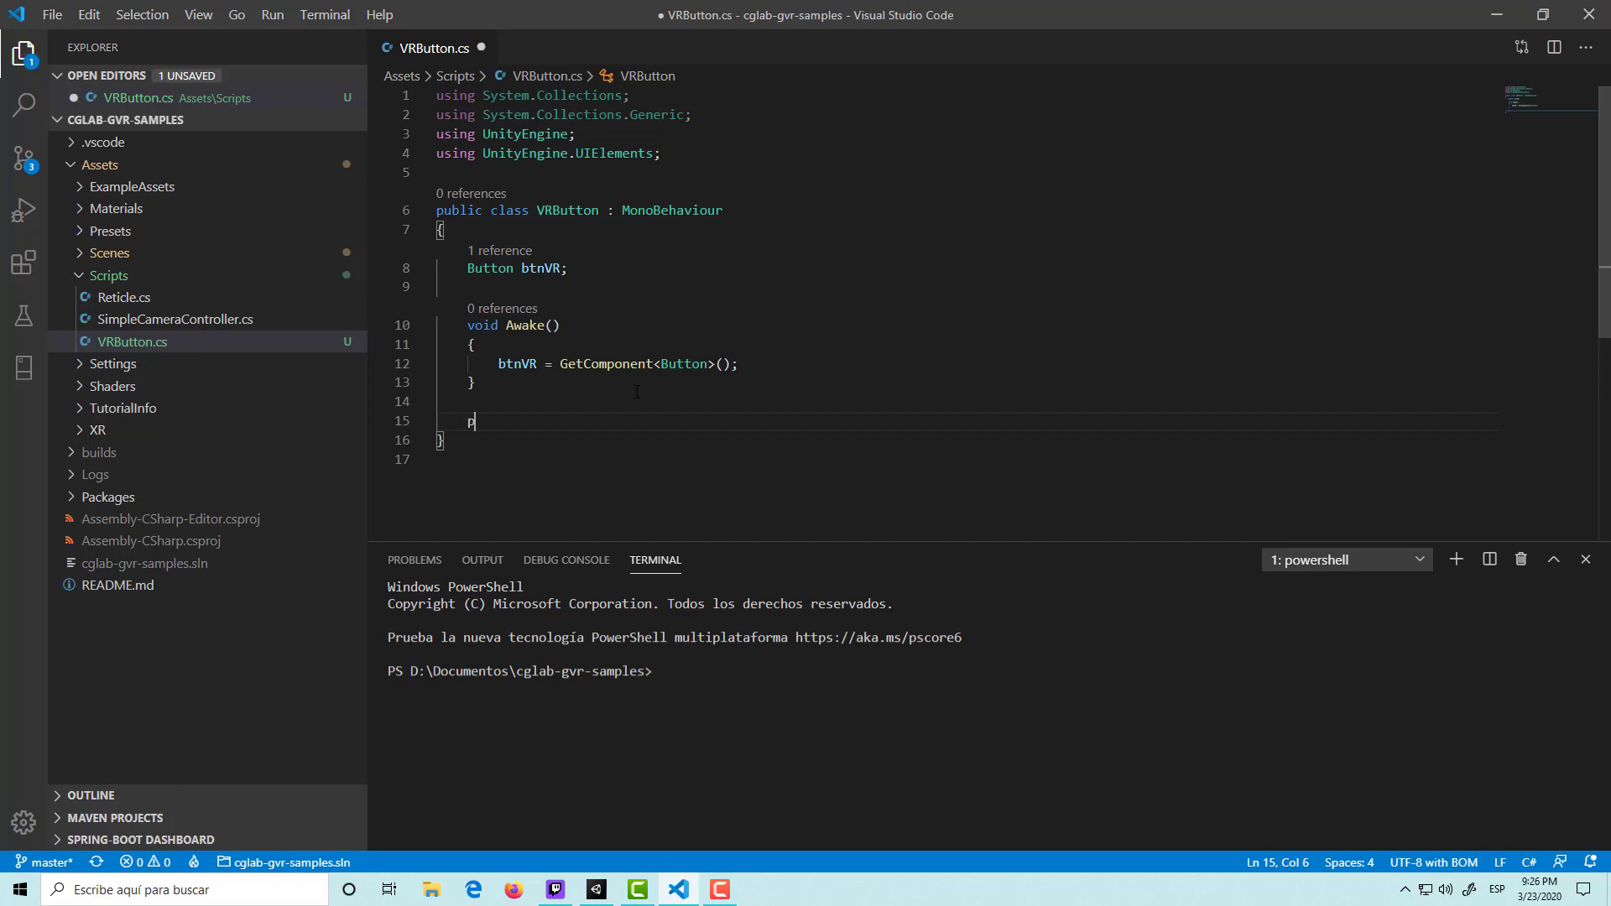
{"action": "type", "text": "ublic "}
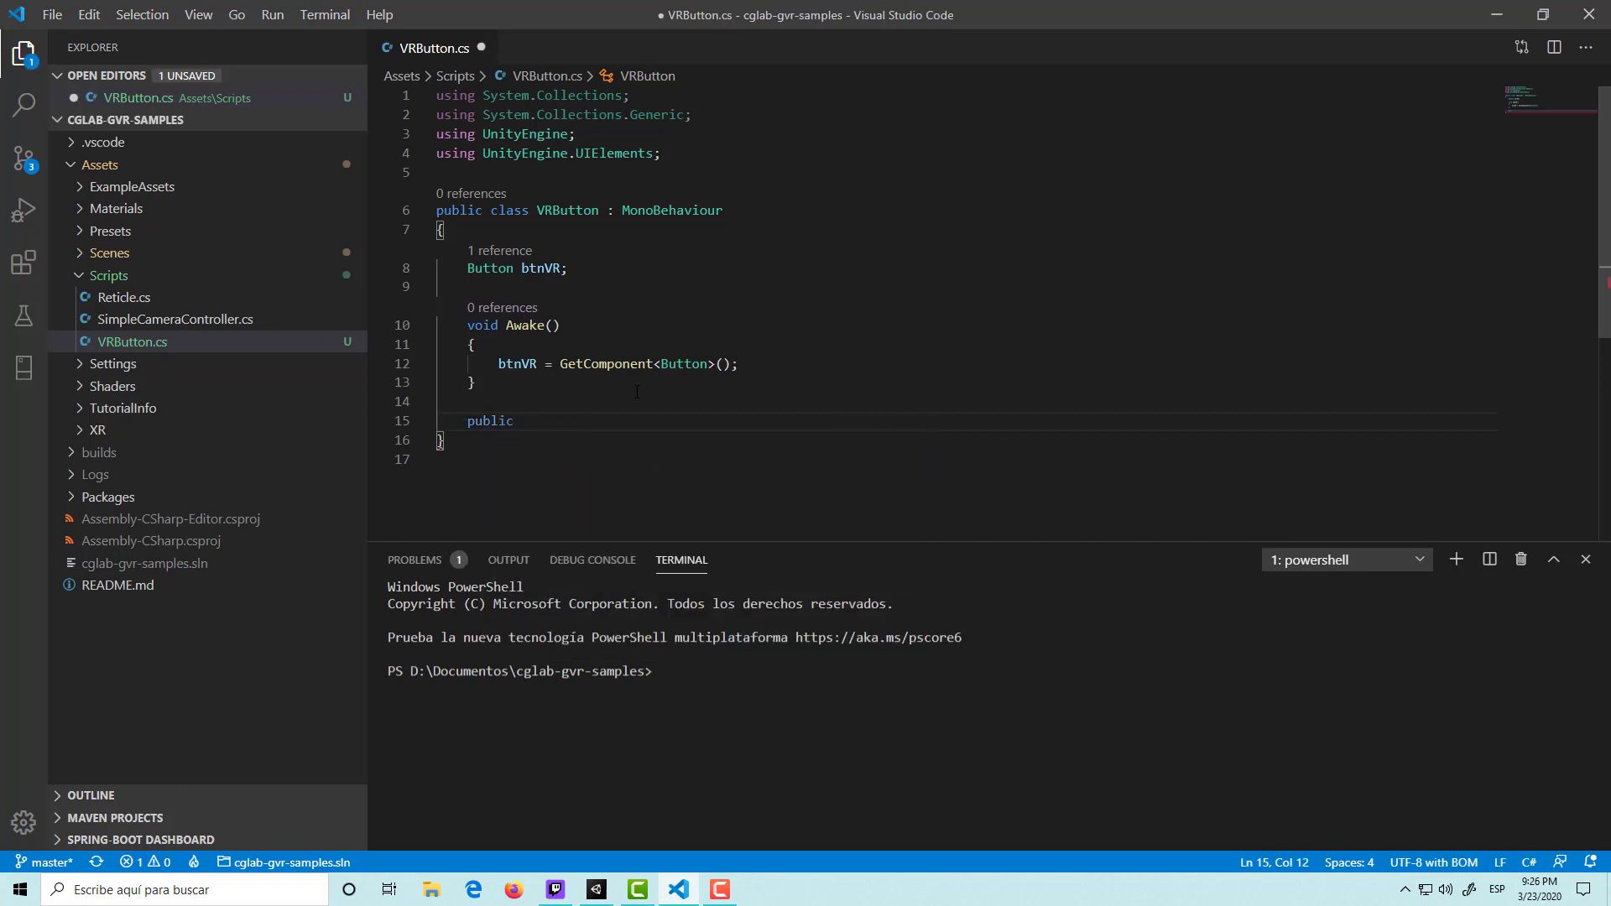
{"action": "type", "text": "voi"}
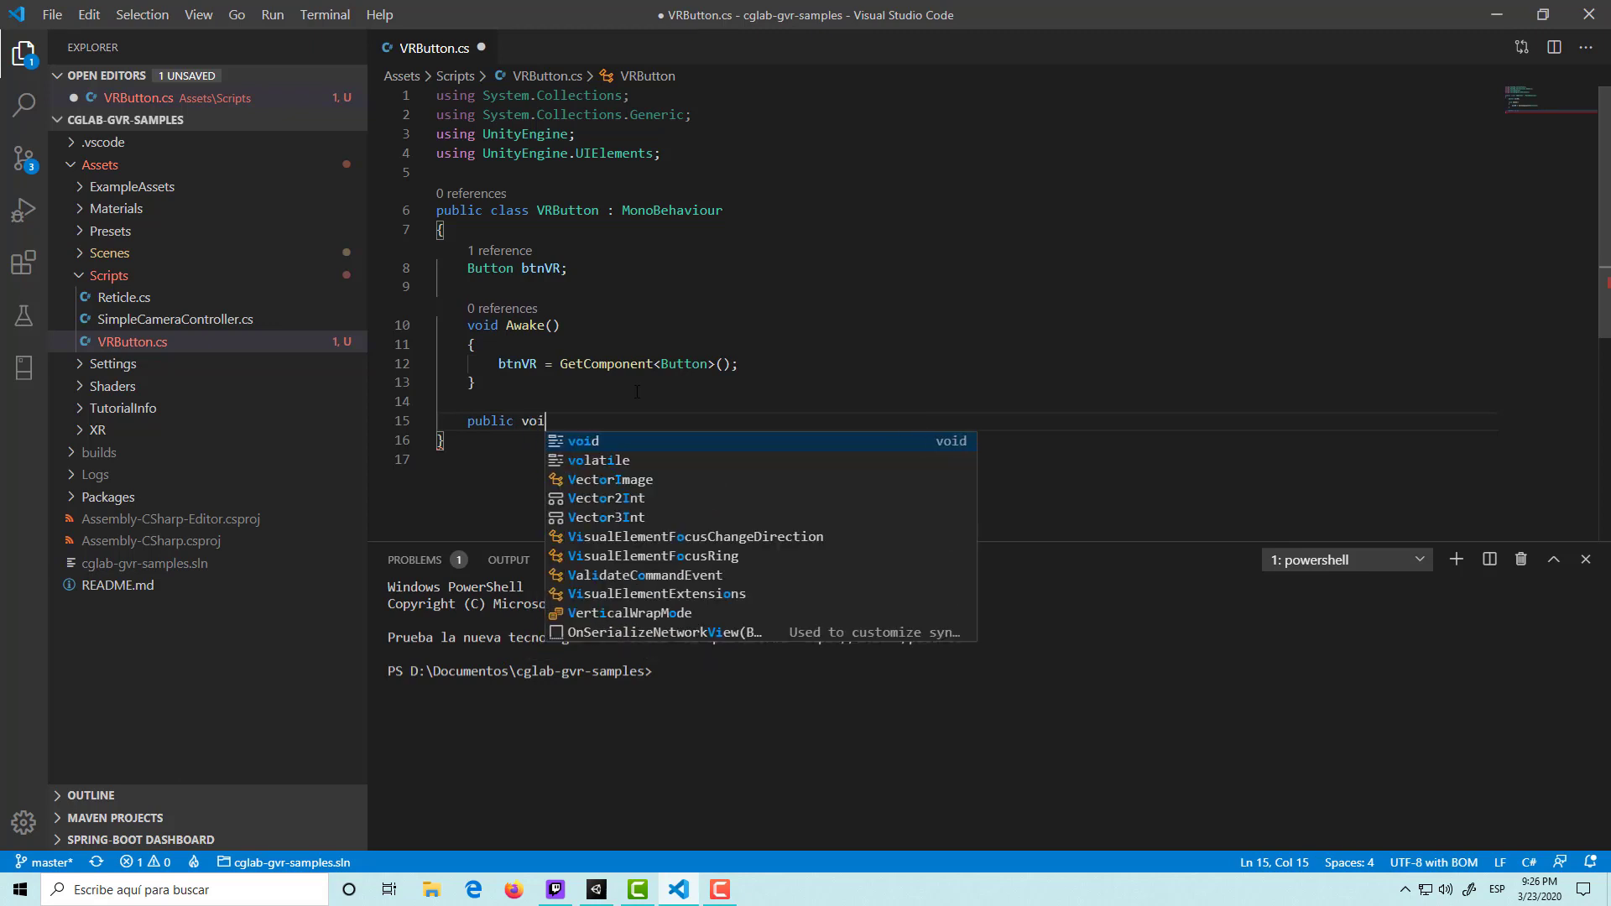
{"action": "type", "text": "d C"}
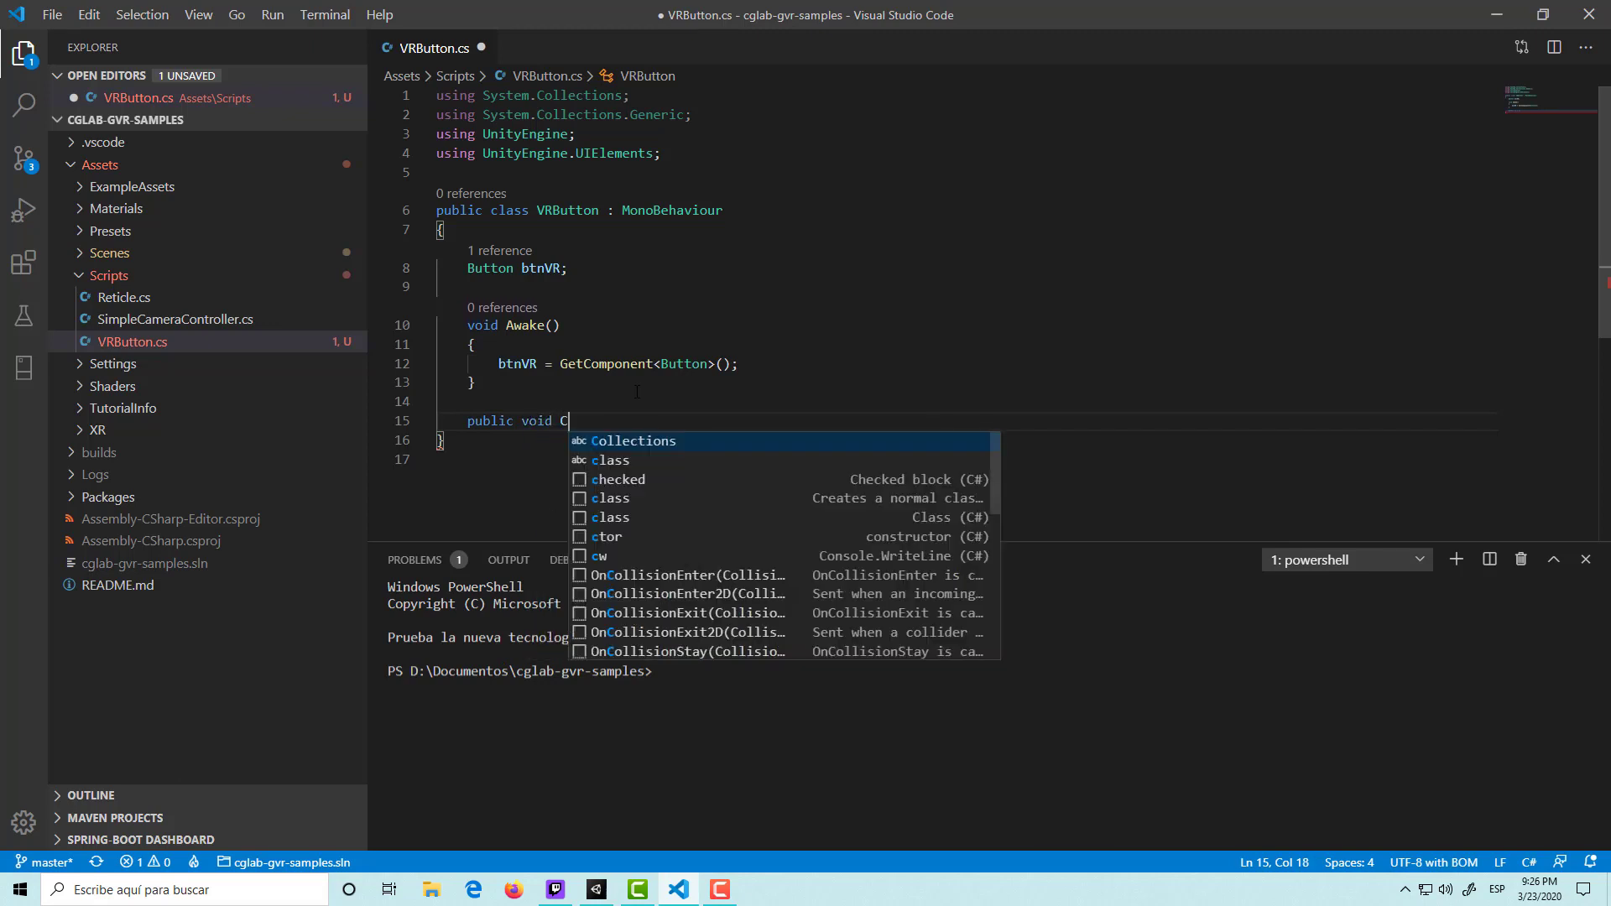
{"action": "type", "text": "lick"}
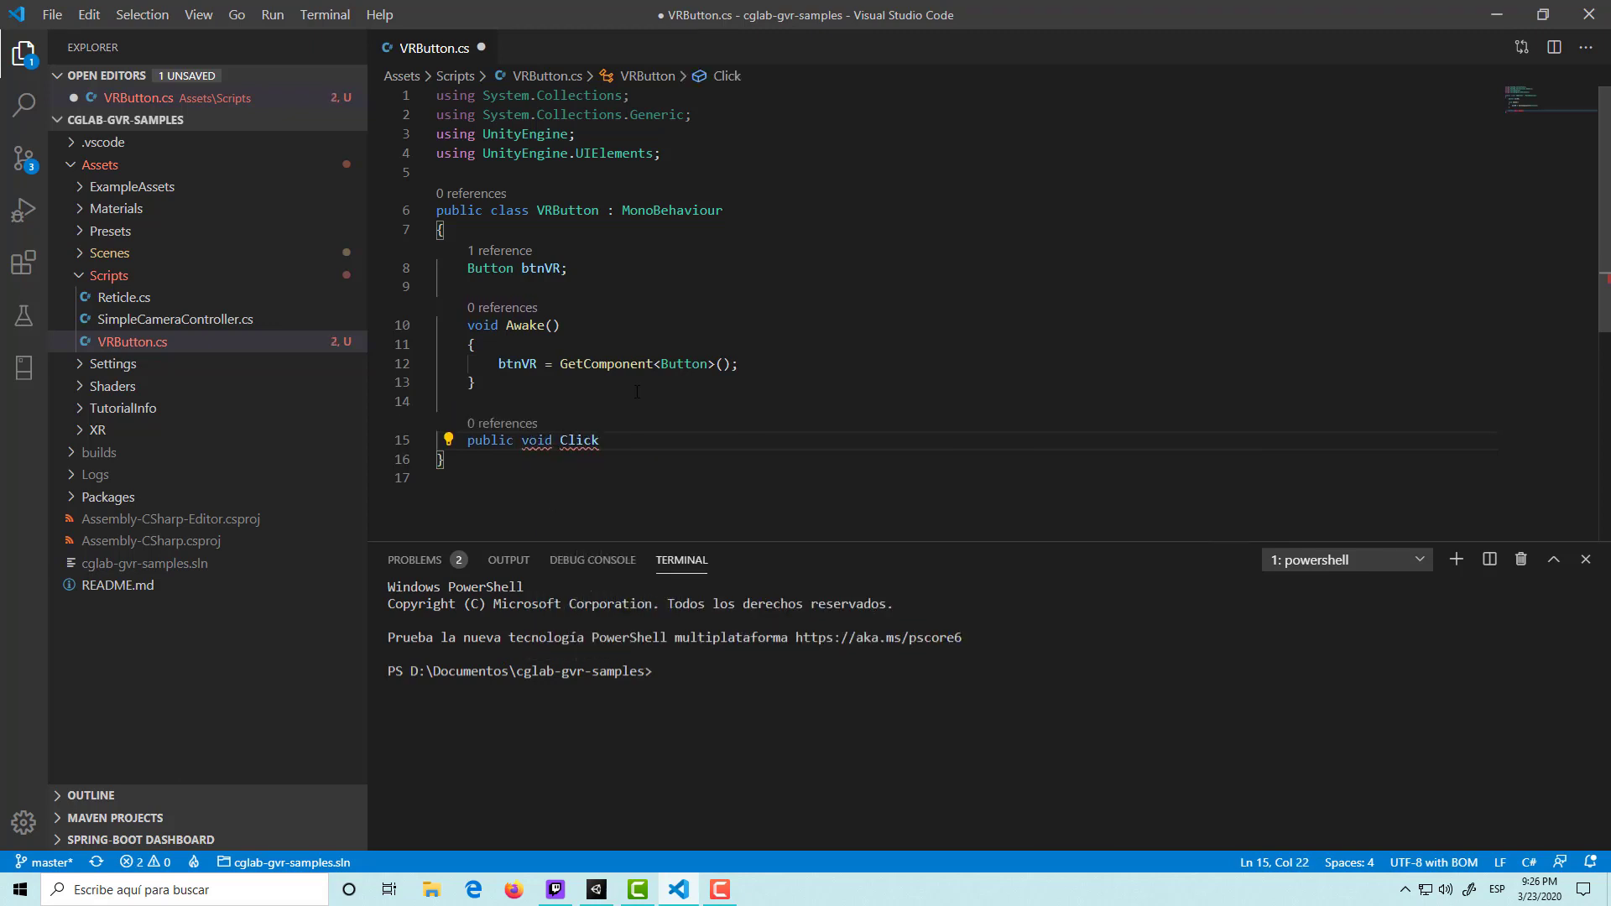
{"action": "type", "text": "()"}
{"action": "key", "text": "Return"}
{"action": "type", "text": "{"}
{"action": "key", "text": "Return"}
{"action": "key", "text": "ctrl+s"}
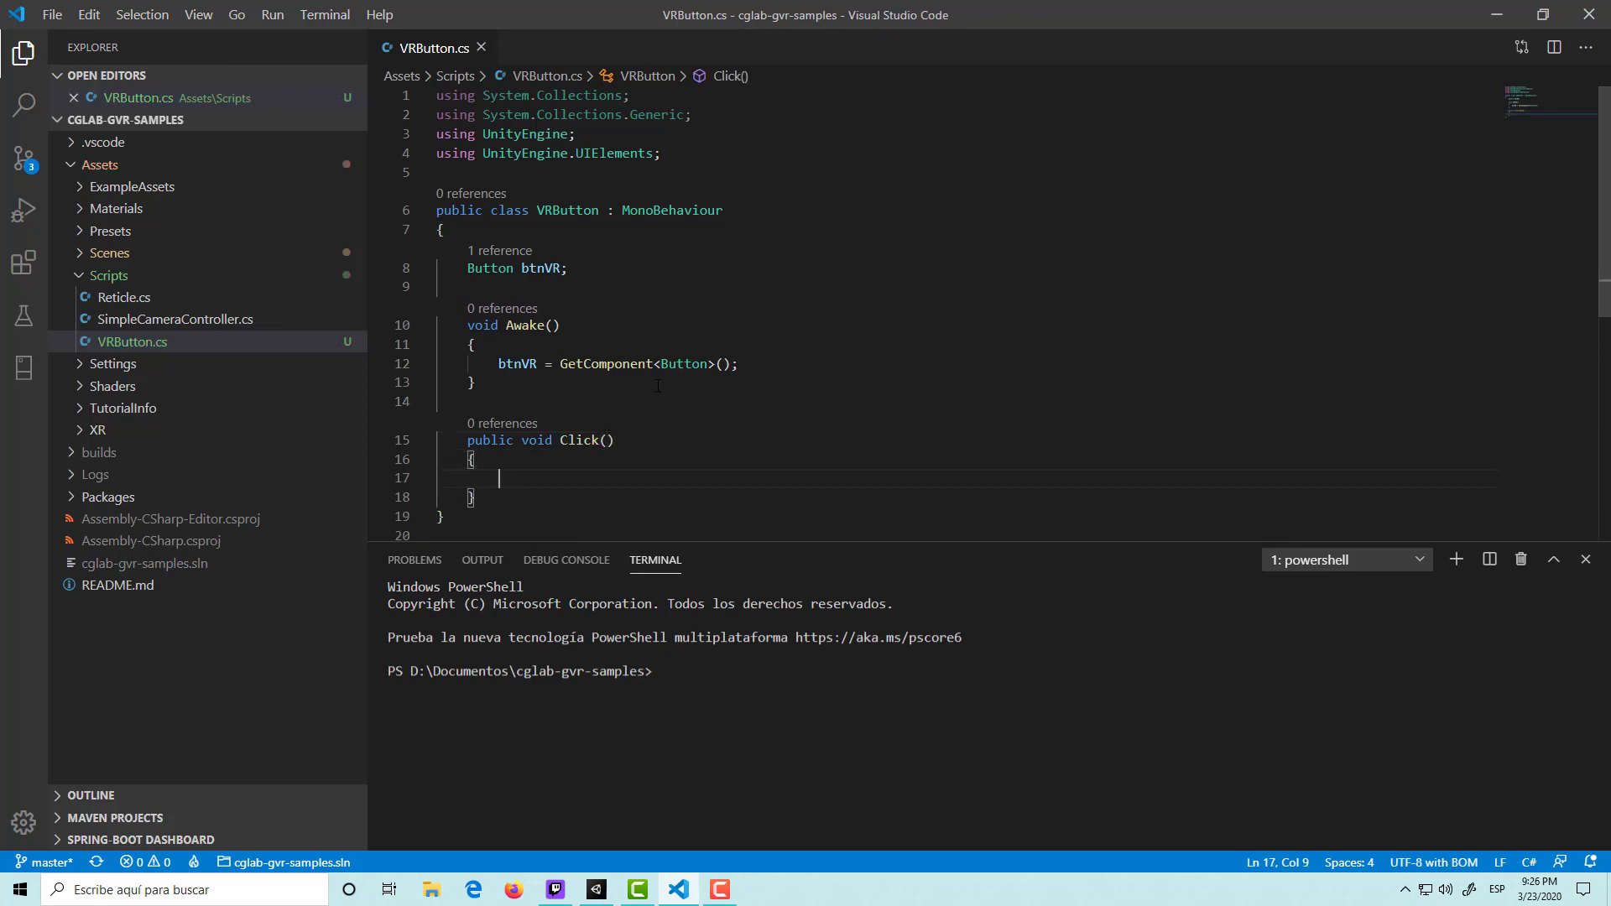
{"action": "scroll", "coordinate": [617, 395], "scroll_direction": "down", "scroll_amount": 1}
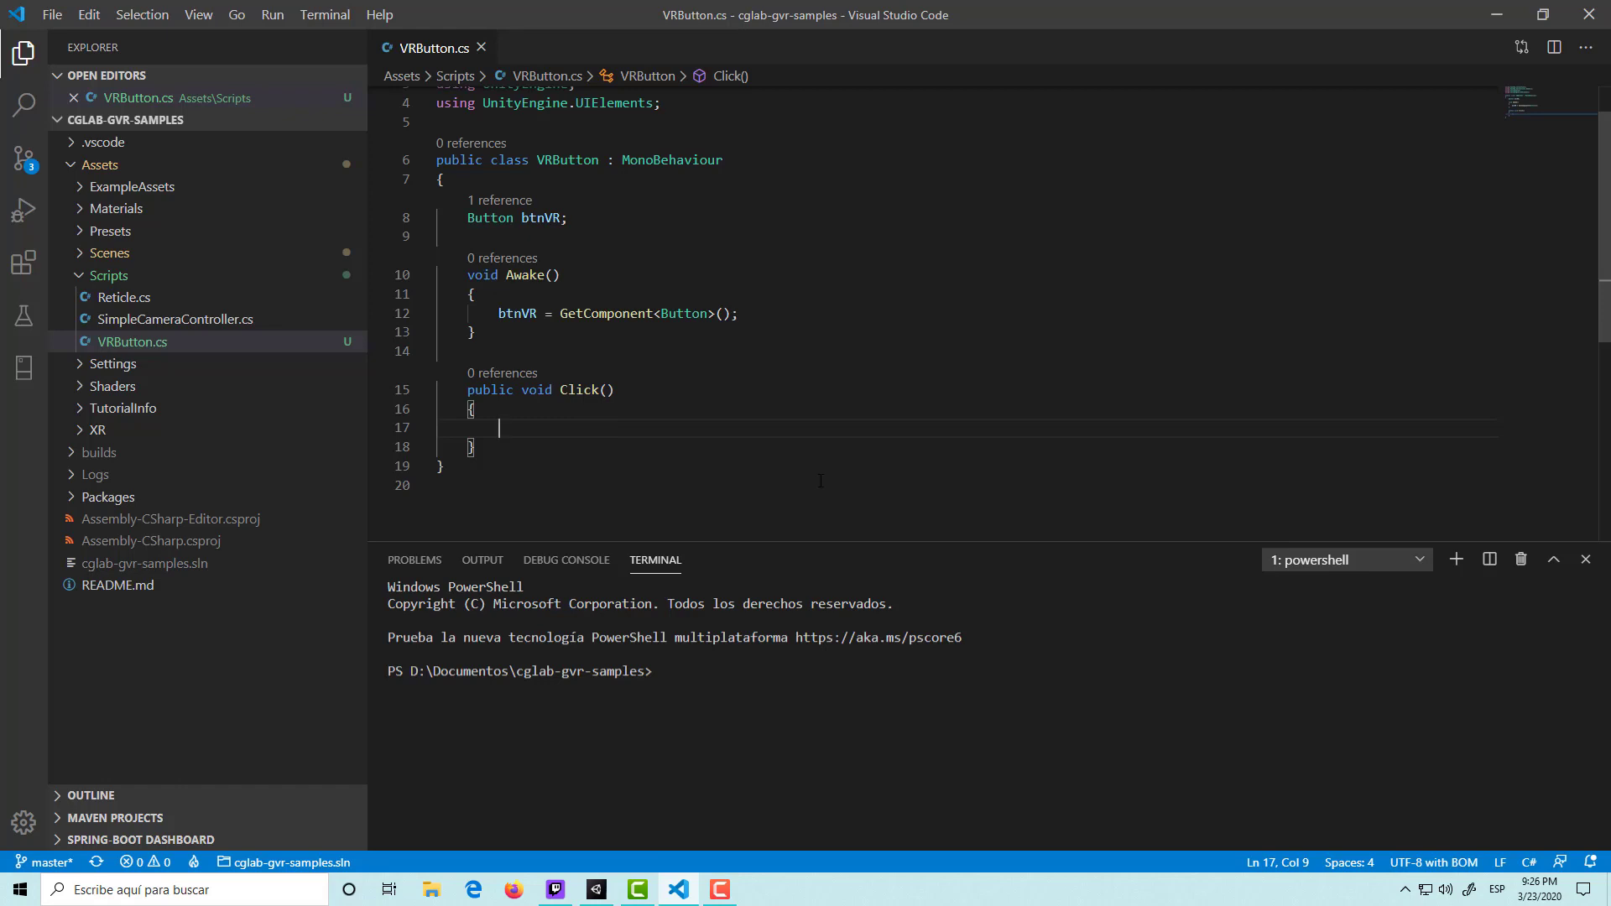
Make Click() call Debug.Log("Hello VR") and save the script.
{"action": "type", "text": "Deb"}
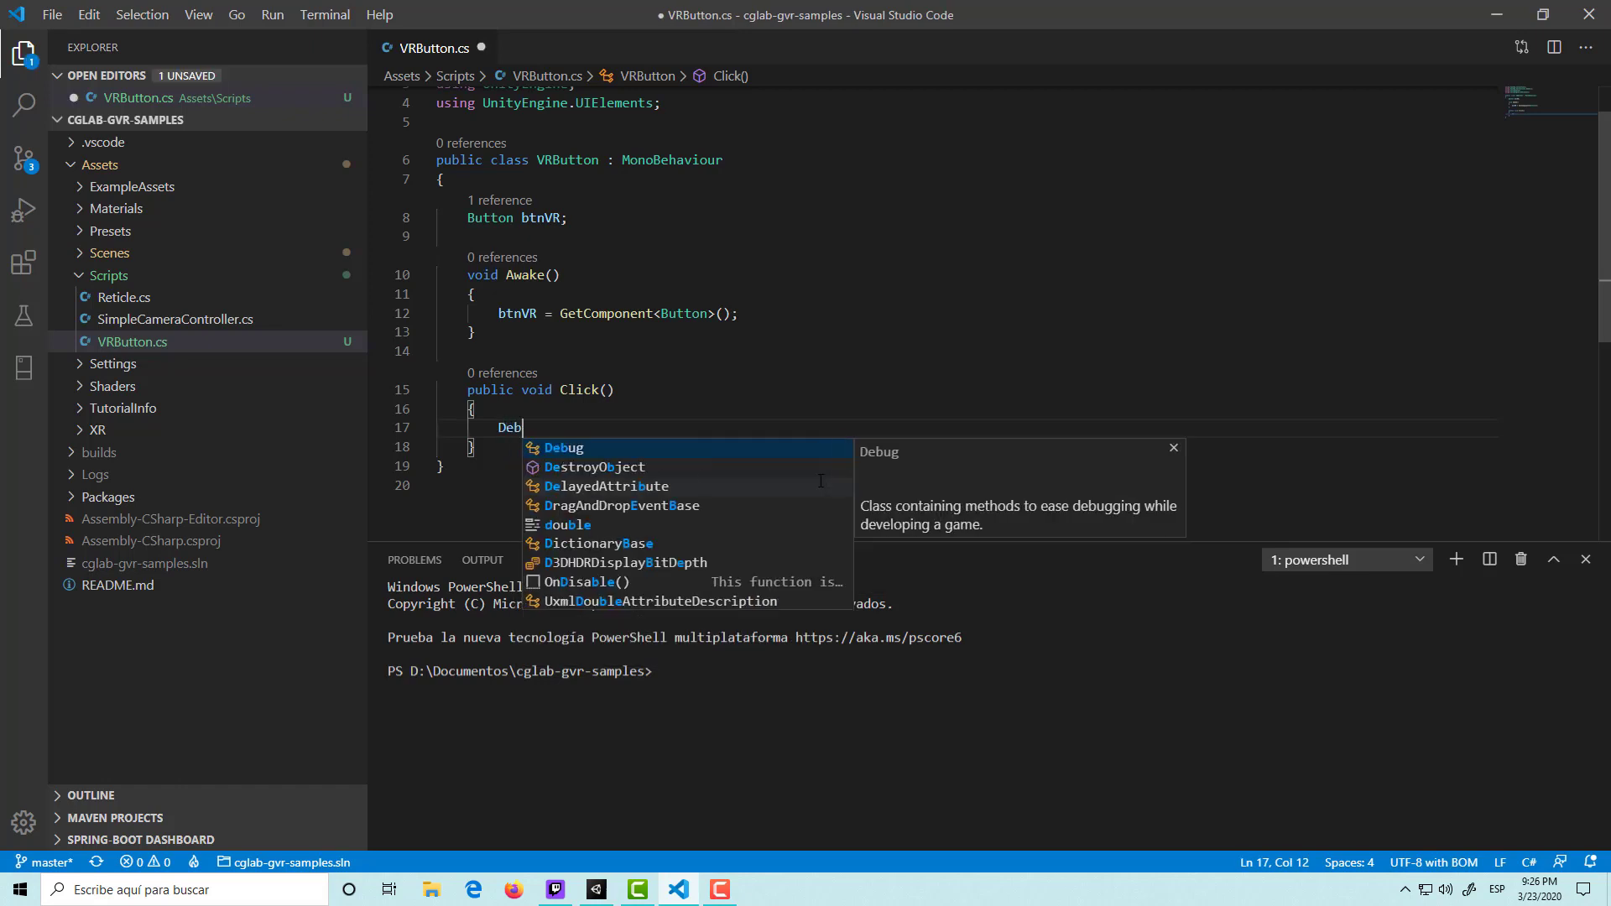
{"action": "type", "text": "ug.L"}
{"action": "key", "text": "Return"}
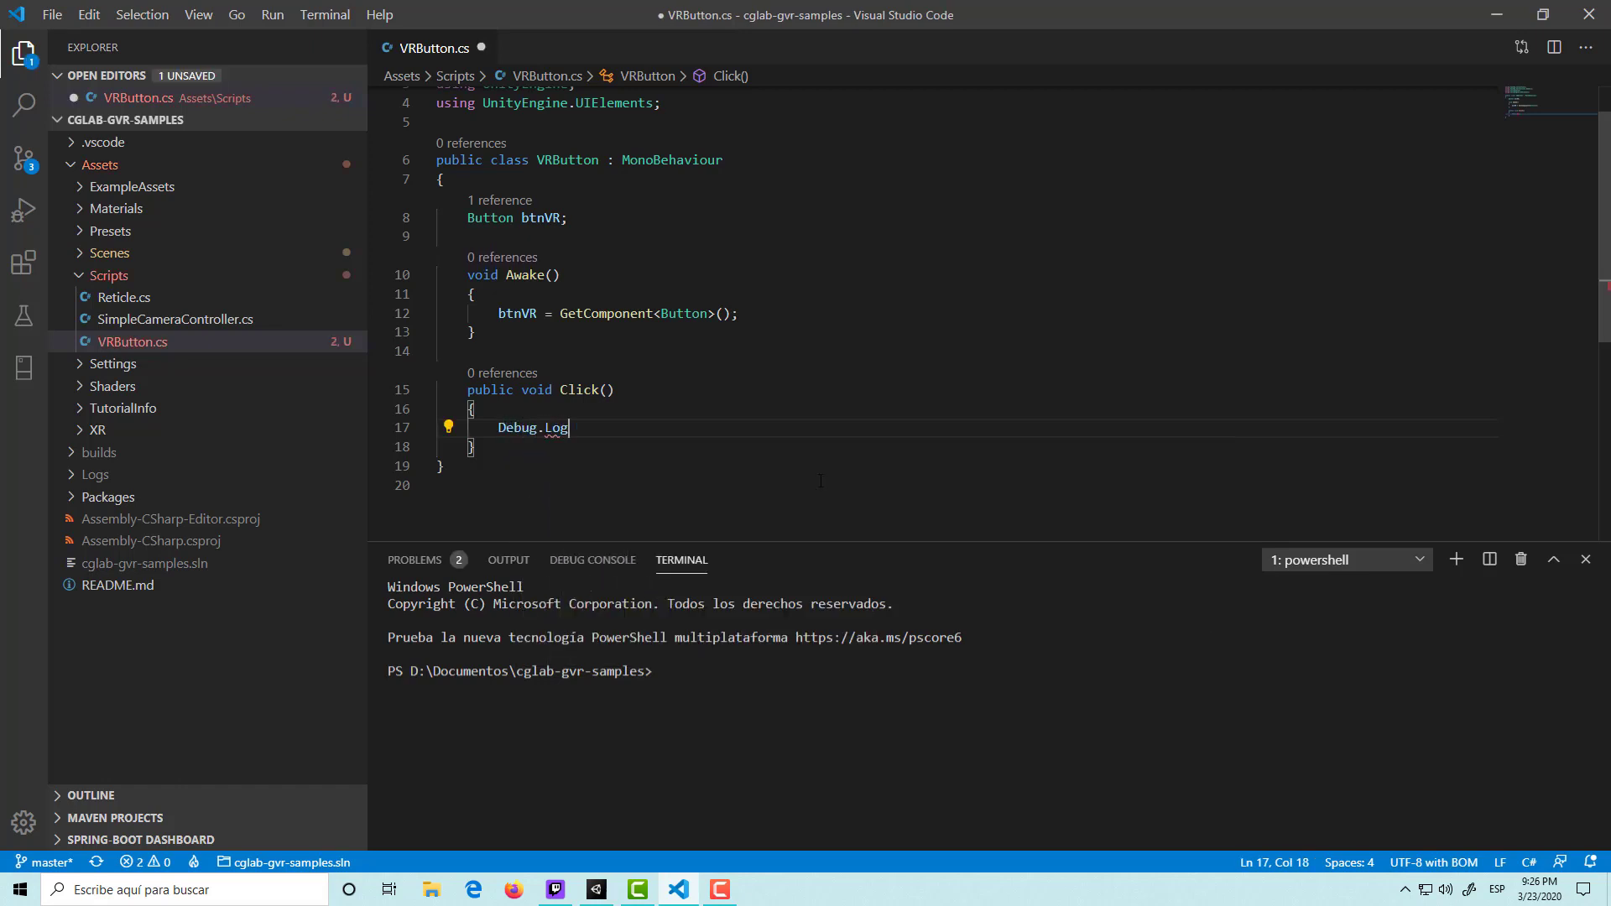
{"action": "key", "text": "Return"}
{"action": "key", "text": "BackSpace"}
{"action": "type", "text": "(\"\");"}
{"action": "key", "text": "Left"}
{"action": "key", "text": "Left"}
{"action": "type", "text": "\"\""}
{"action": "key", "text": "Left"}
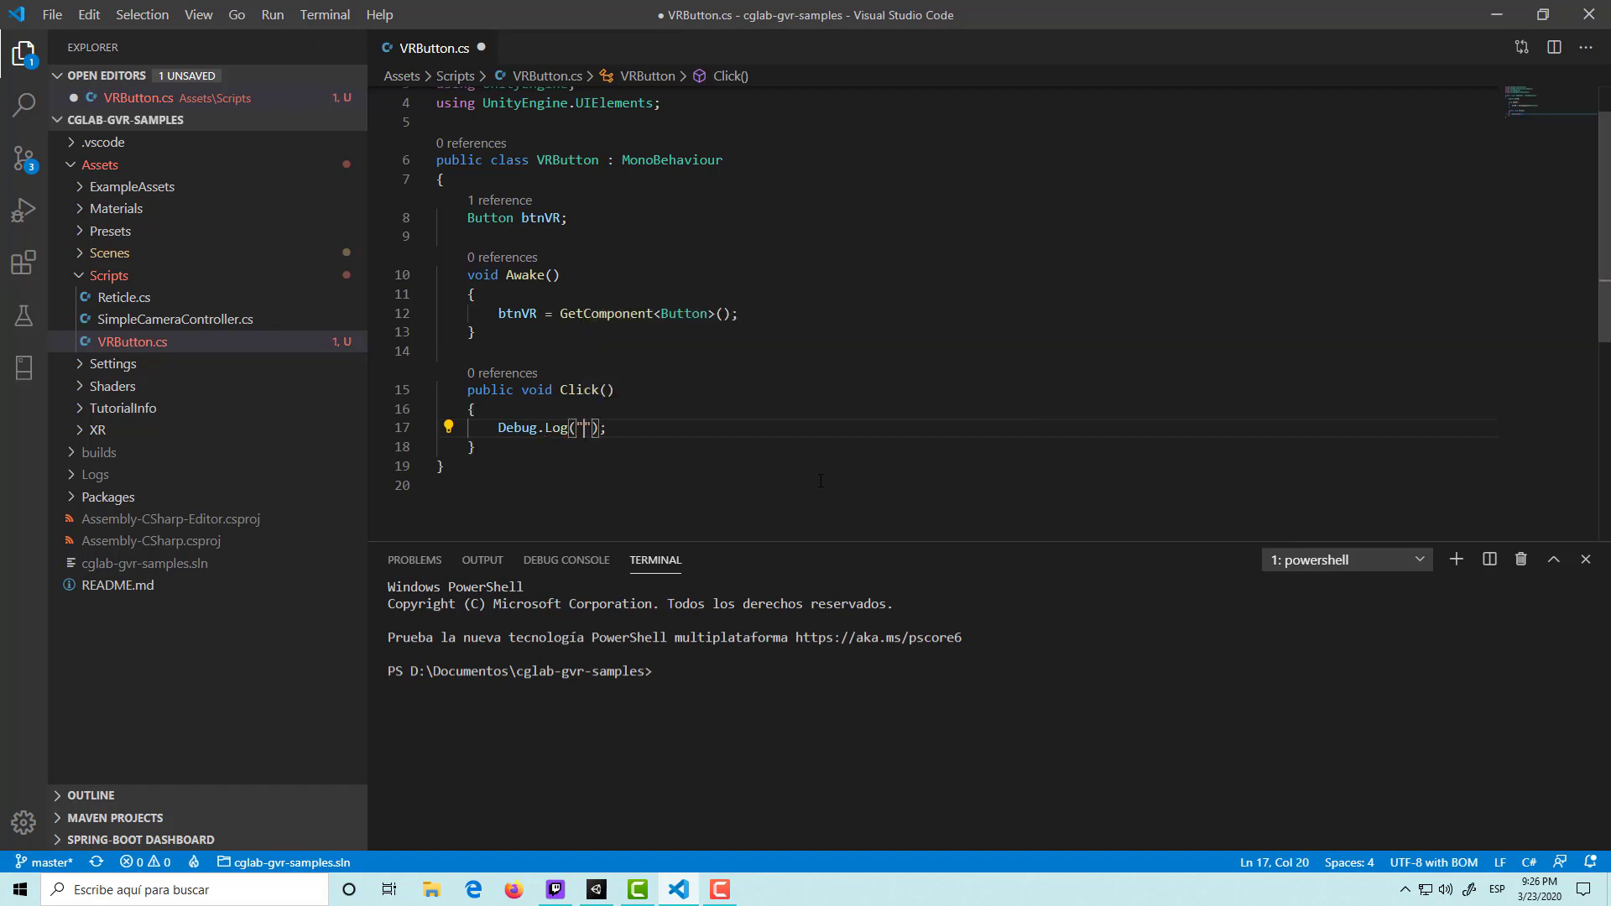
{"action": "type", "text": "Hello "}
{"action": "type", "text": "VR"}
{"action": "key", "text": "ctrl+s"}
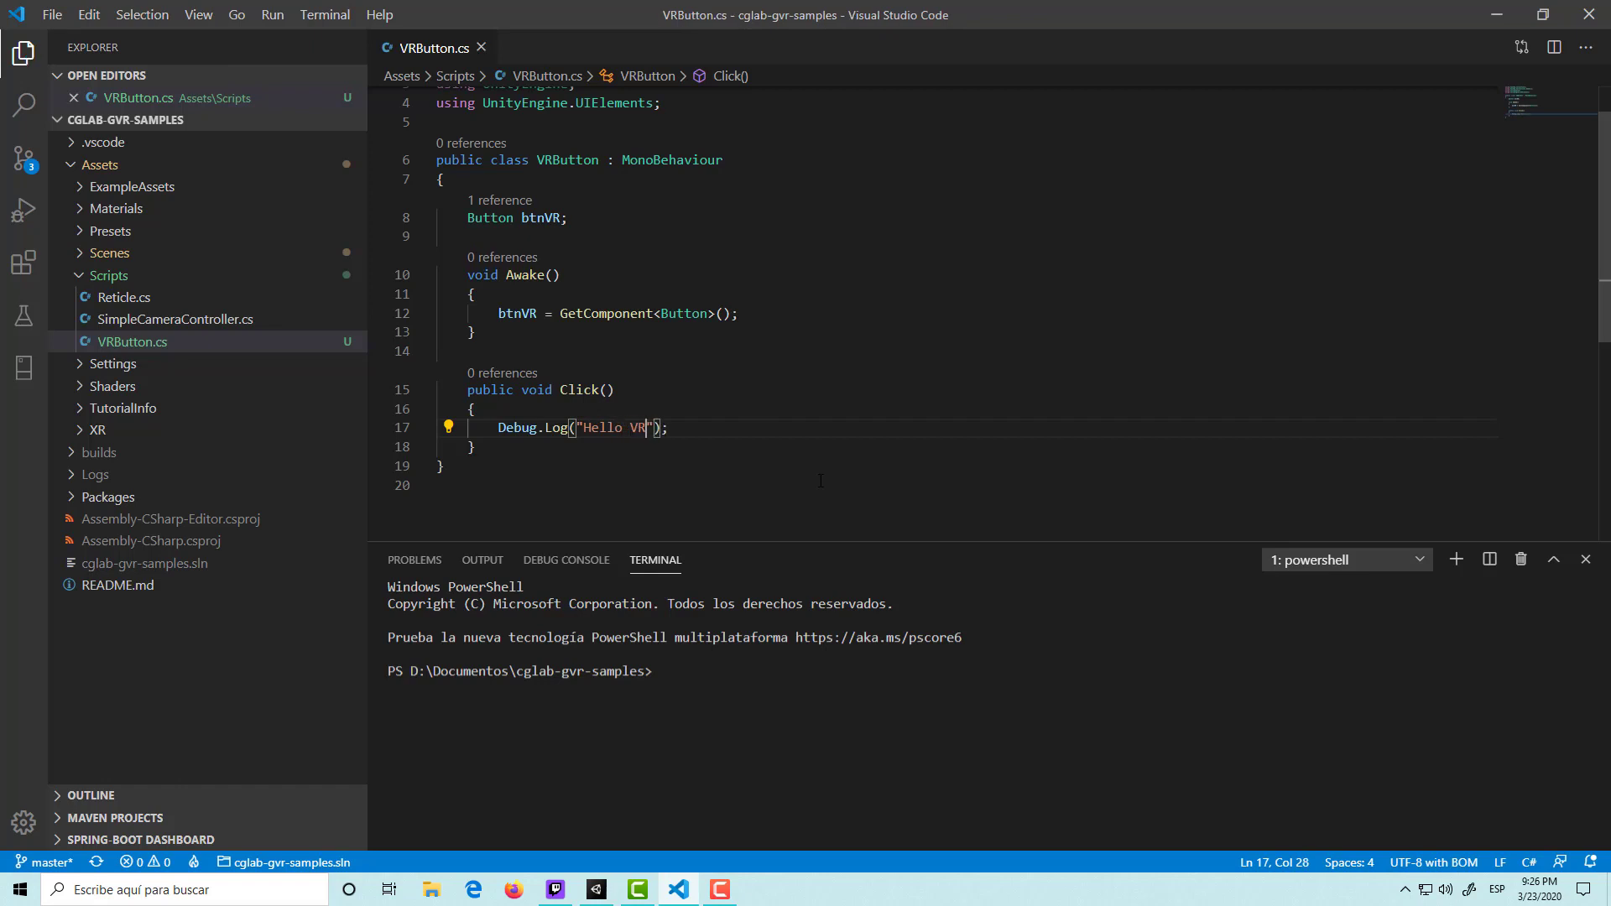
Review the GetComponent line and the new Click method in VRButton.cs.
{"action": "key", "text": "End"}
{"action": "scroll", "coordinate": [577, 176], "scroll_direction": "up", "scroll_amount": 1}
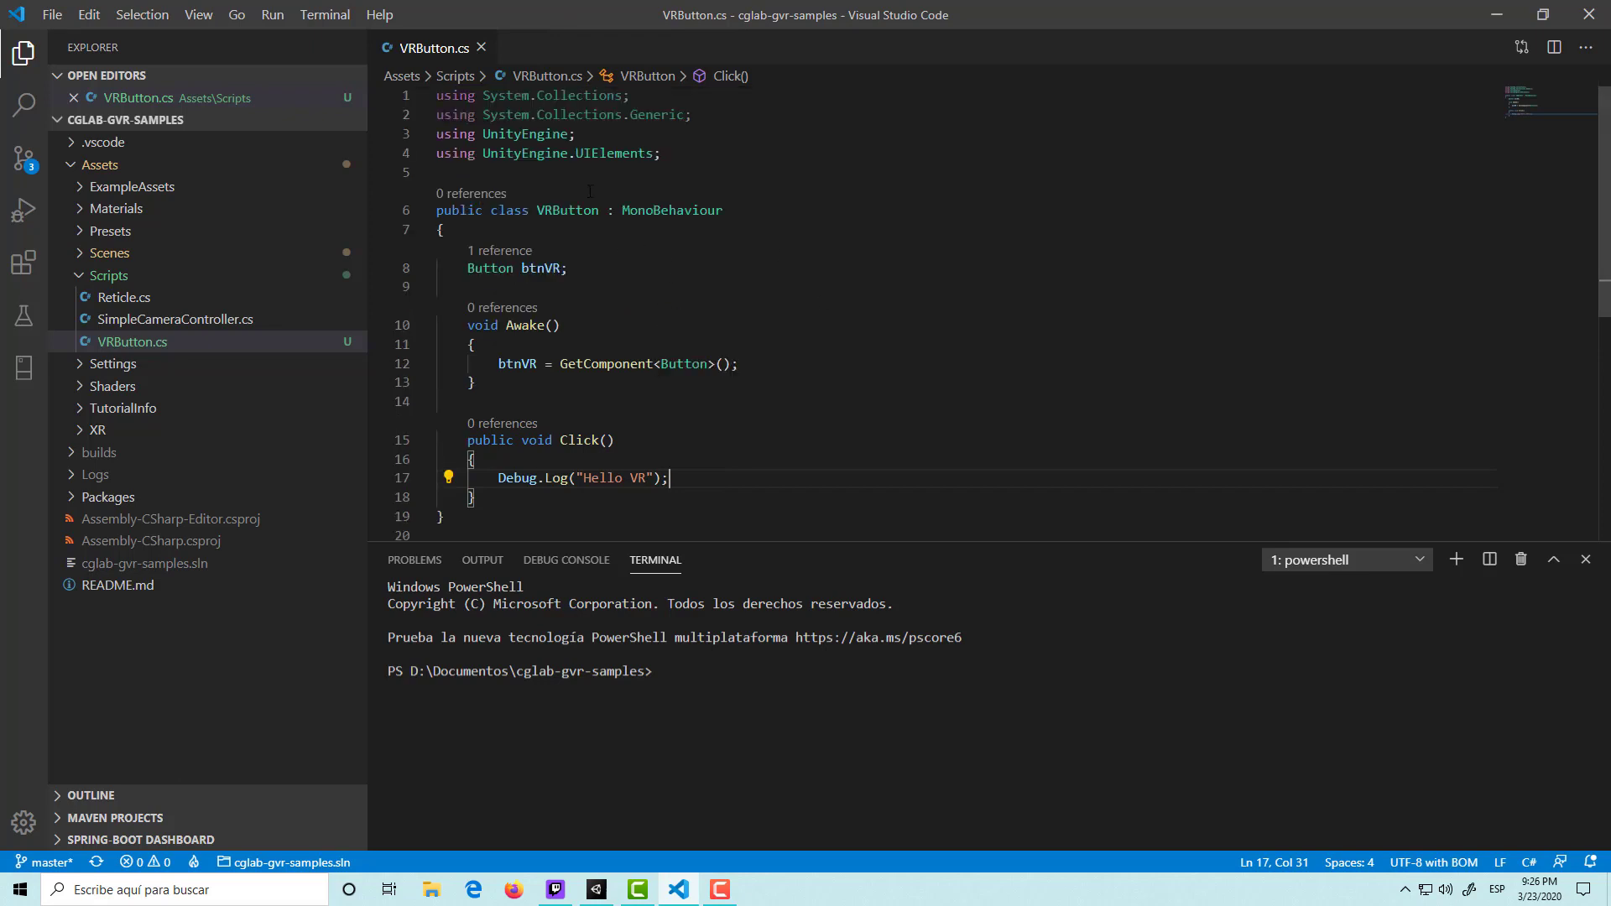
{"action": "scroll", "coordinate": [577, 176], "scroll_direction": "down", "scroll_amount": 1}
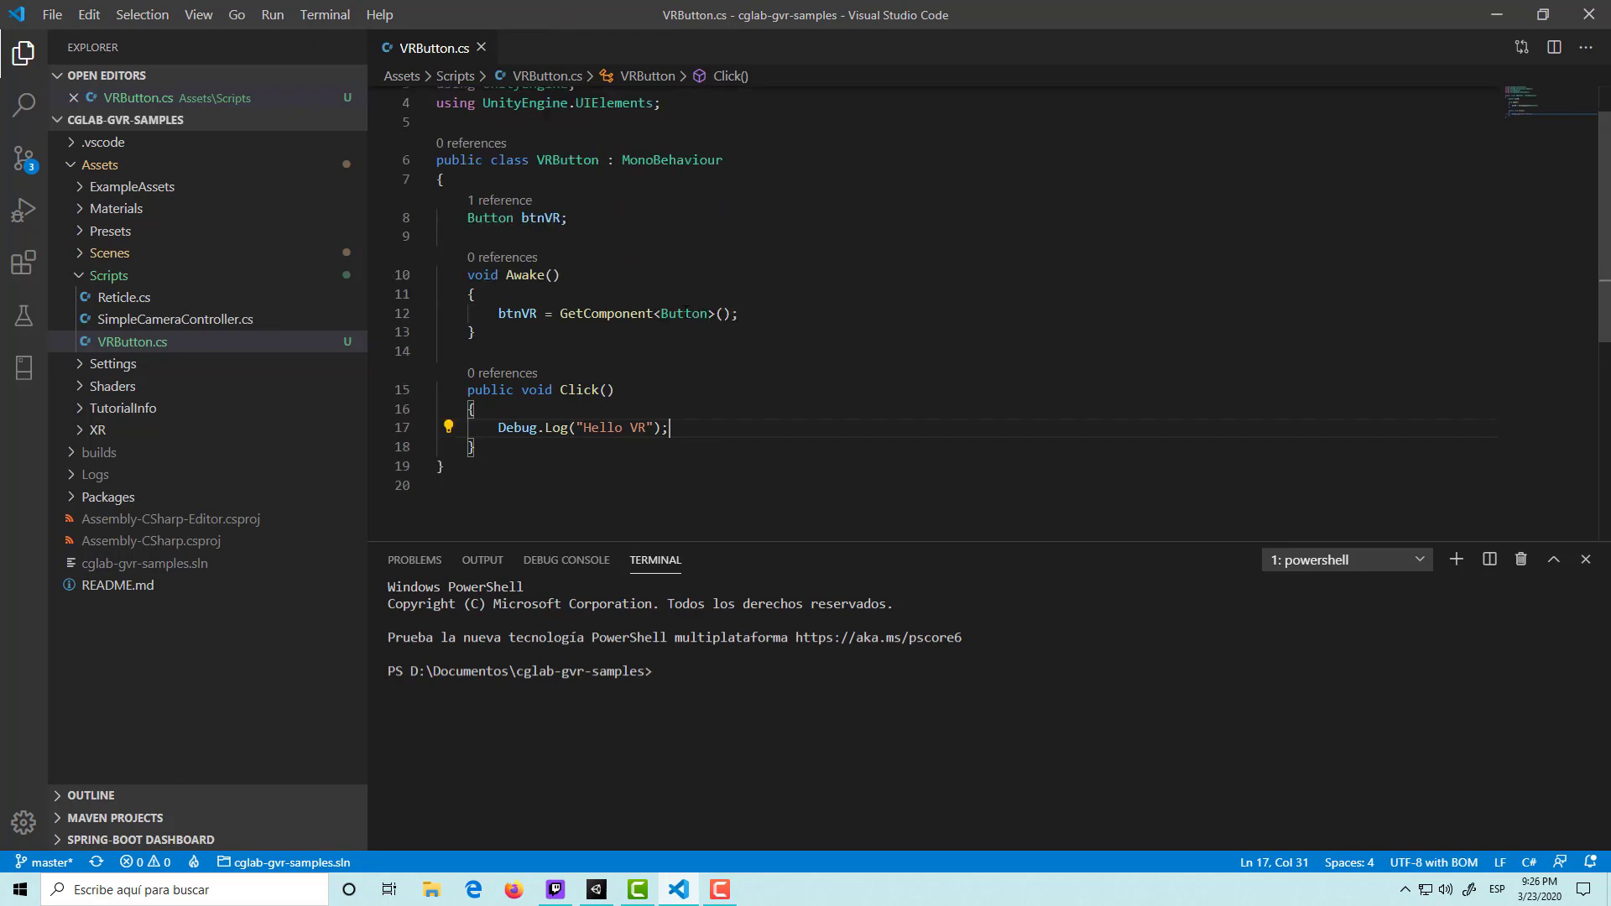
{"action": "left_click", "coordinate": [693, 313]}
{"action": "key", "text": "ctrl+a"}
{"action": "left_click", "coordinate": [770, 313]}
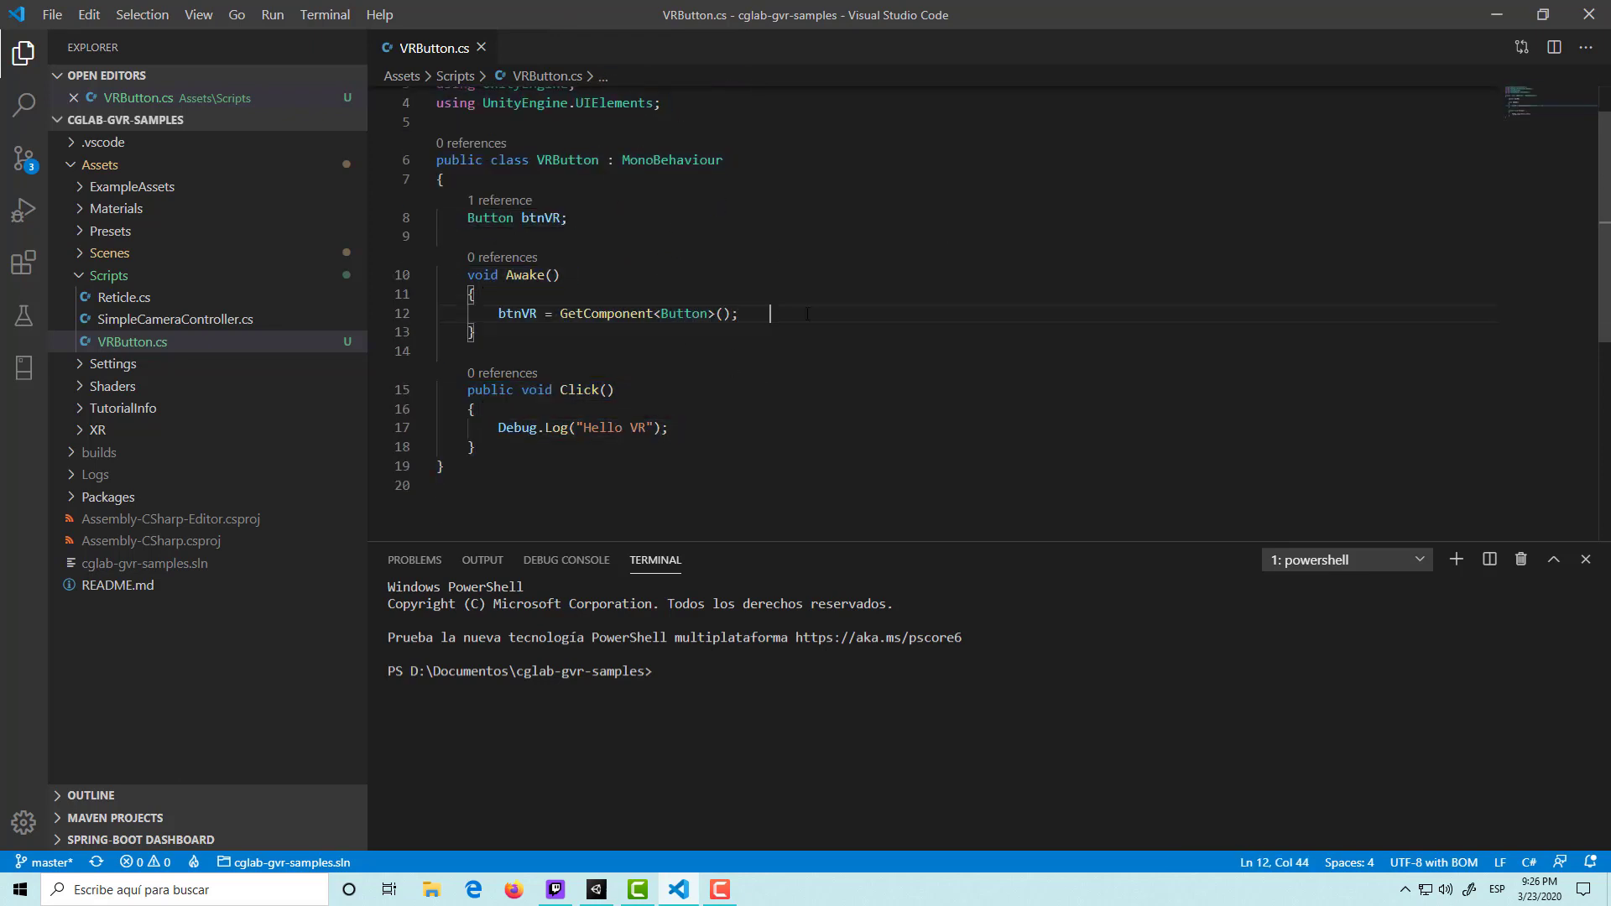
{"action": "triple_click", "coordinate": [602, 428]}
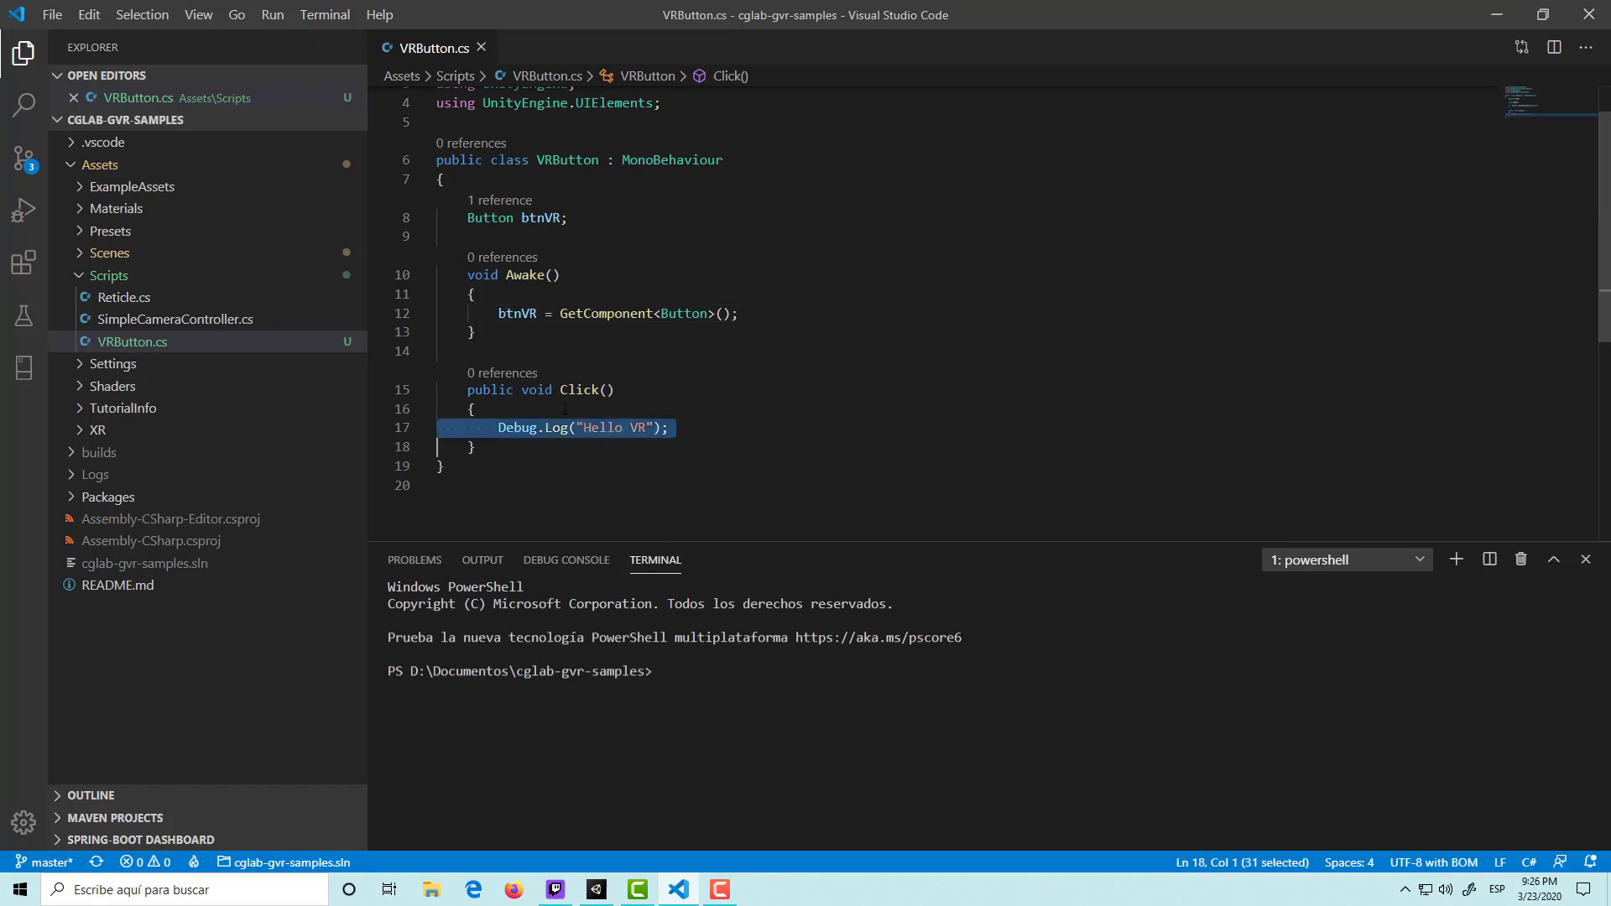
{"action": "left_click", "coordinate": [527, 389]}
{"action": "left_click", "coordinate": [709, 313]}
{"action": "key", "text": "Down"}
{"action": "key", "text": "Down"}
{"action": "key", "text": "Down"}
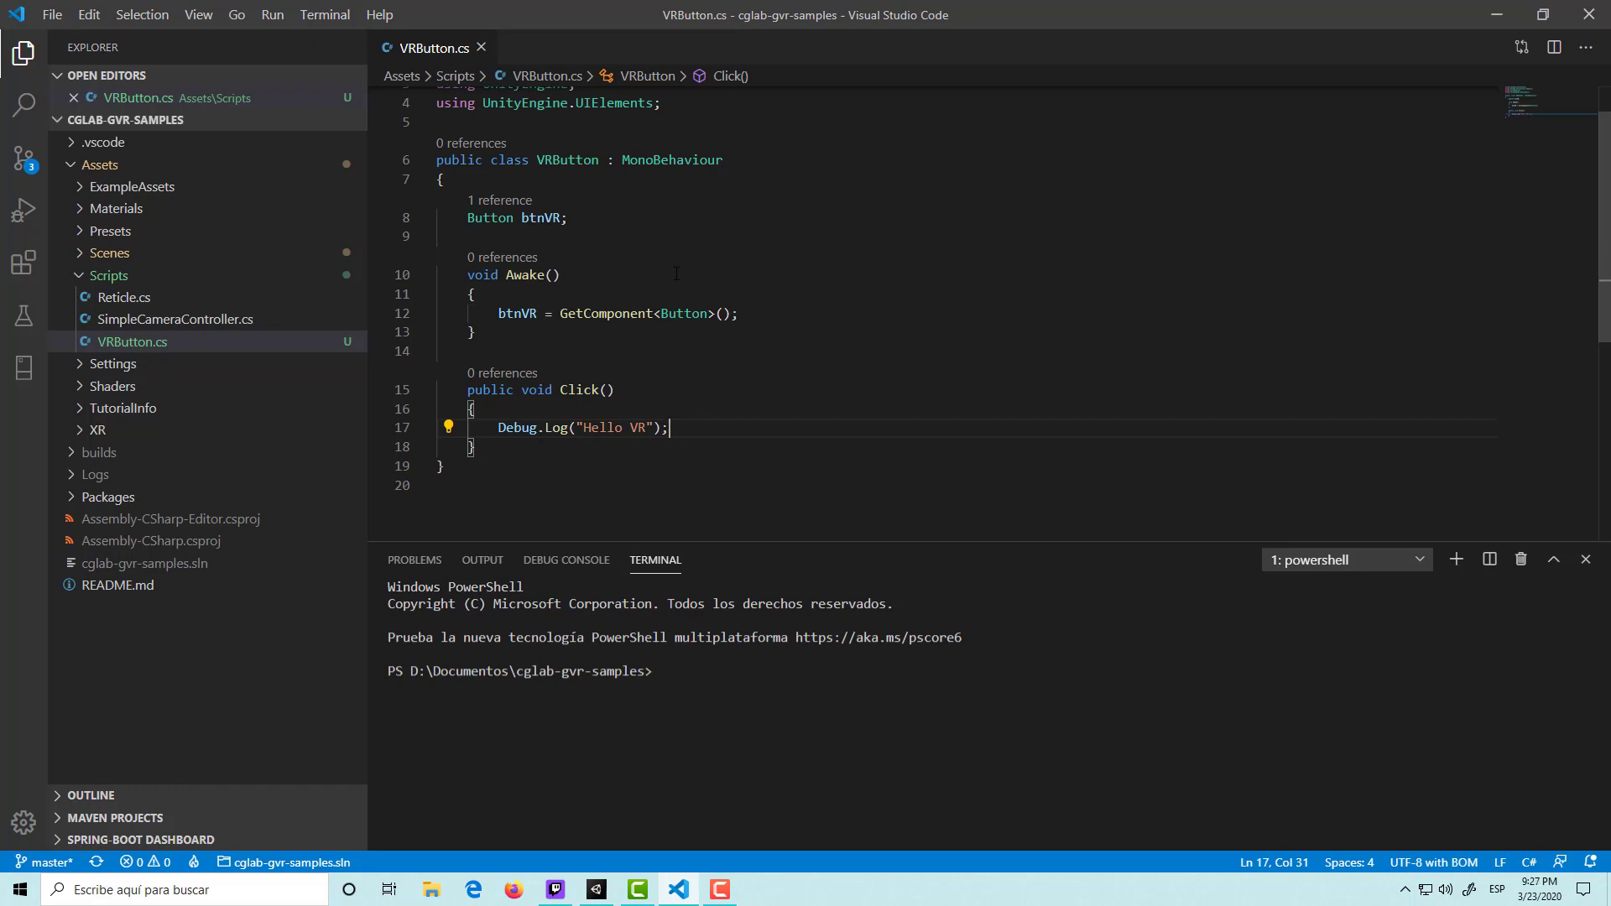
{"action": "left_click", "coordinate": [139, 300]}
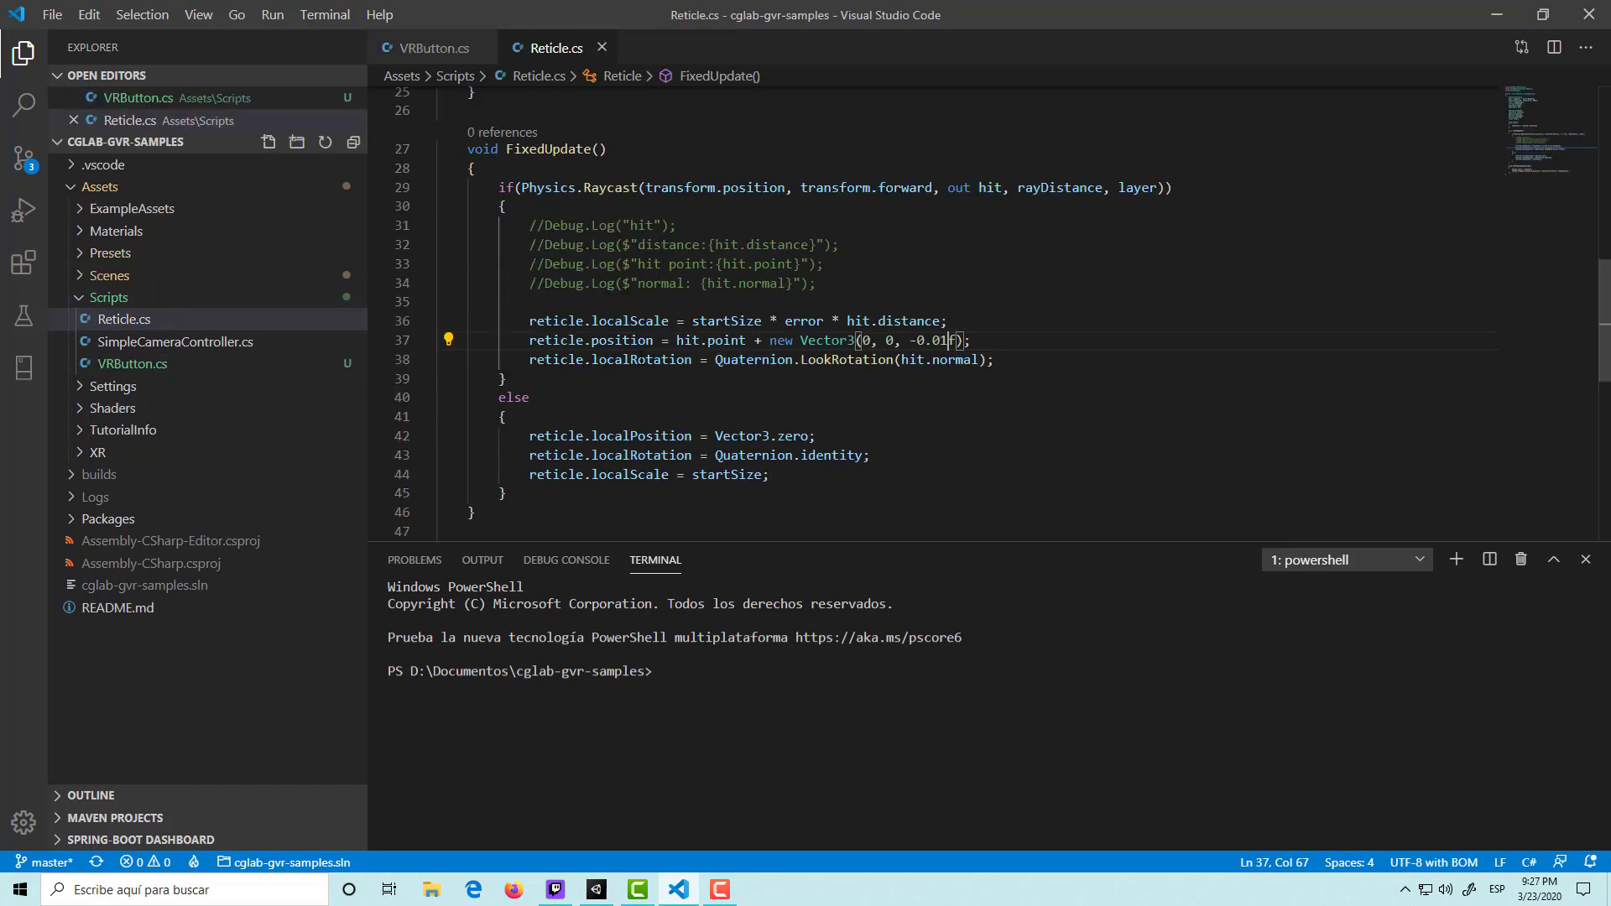
{"action": "mouse_move", "coordinate": [873, 438]}
{"action": "scroll", "coordinate": [551, 290], "scroll_direction": "up", "scroll_amount": 3}
{"action": "scroll", "coordinate": [677, 340], "scroll_direction": "down", "scroll_amount": 3}
Open a new line after the rotation line in FixedUpdate and start an empty if() statement.
{"action": "left_click", "coordinate": [1040, 353]}
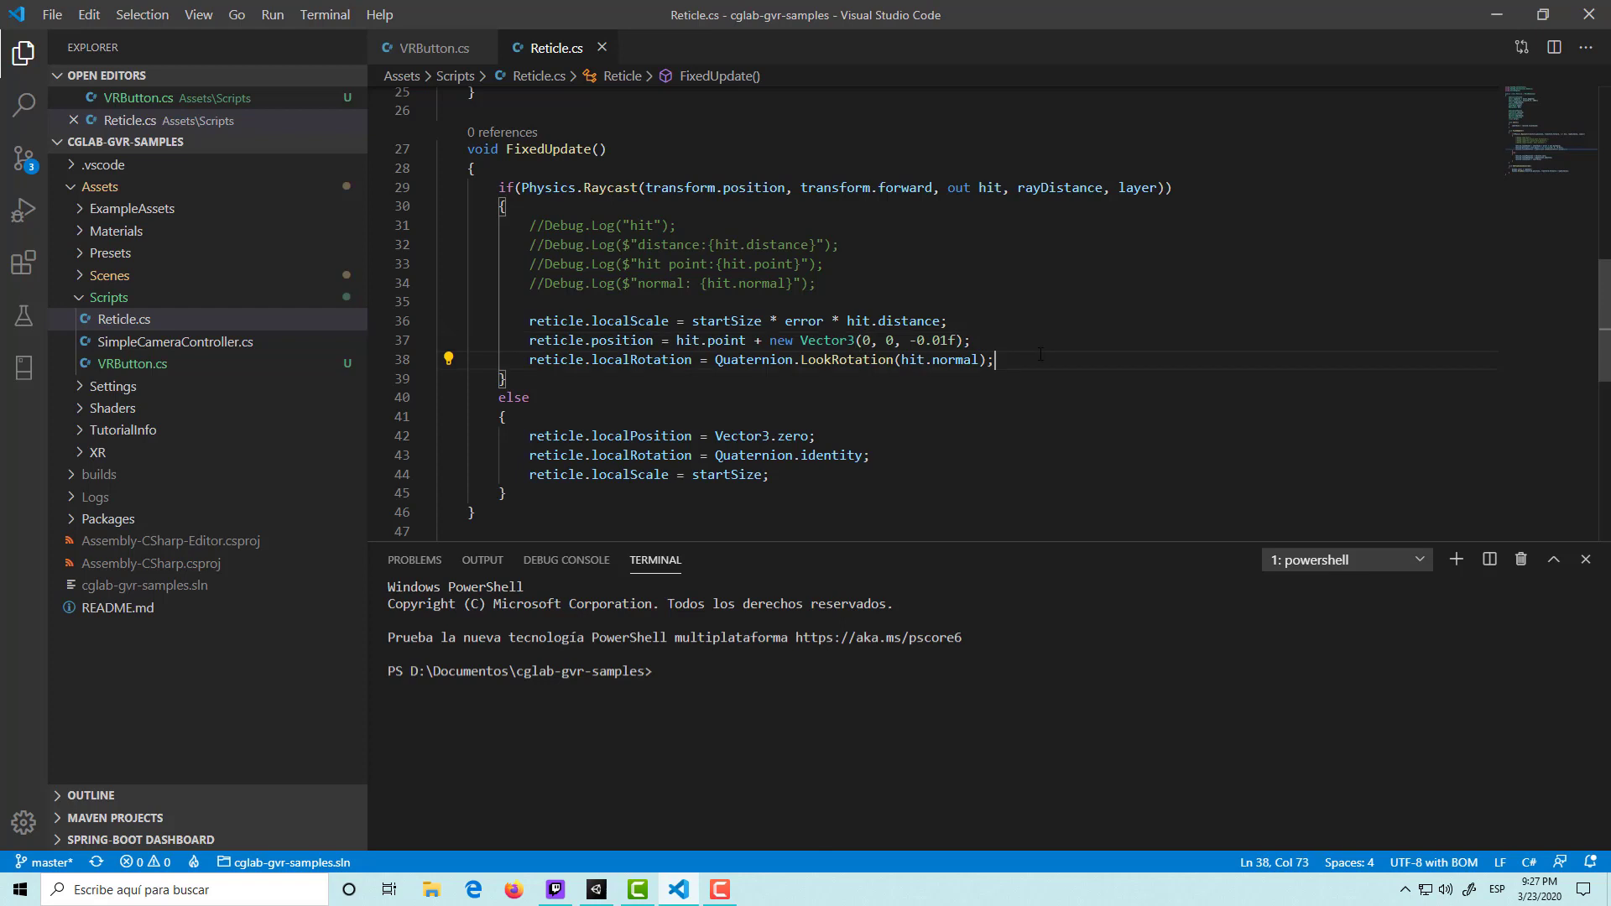
{"action": "key", "text": "Return"}
{"action": "key", "text": "Return"}
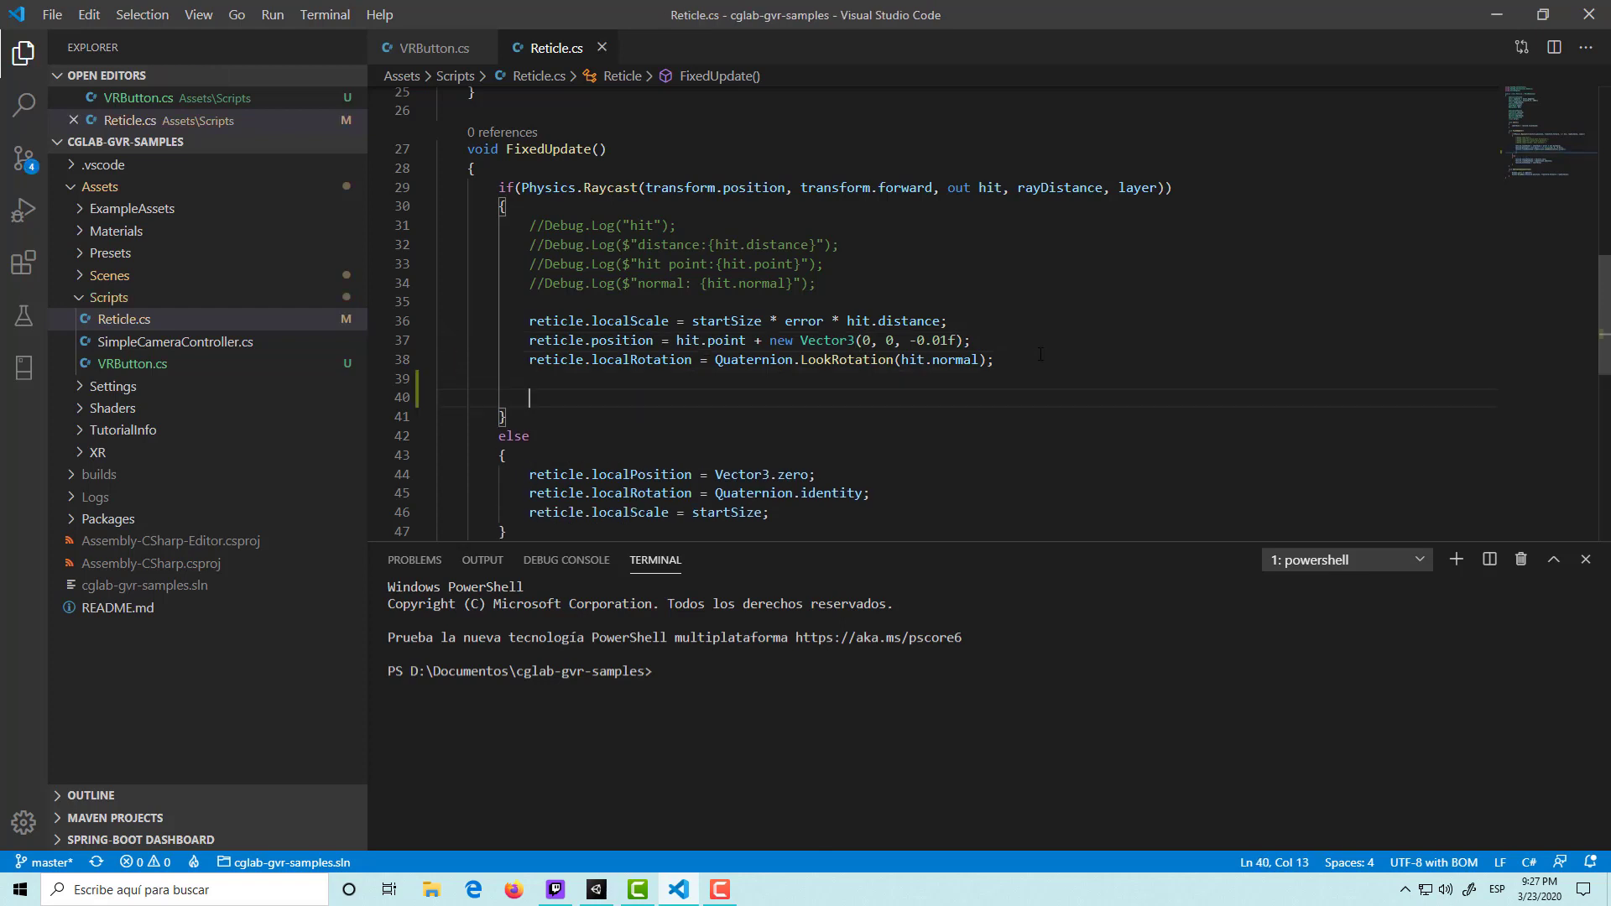
{"action": "type", "text": "if()"}
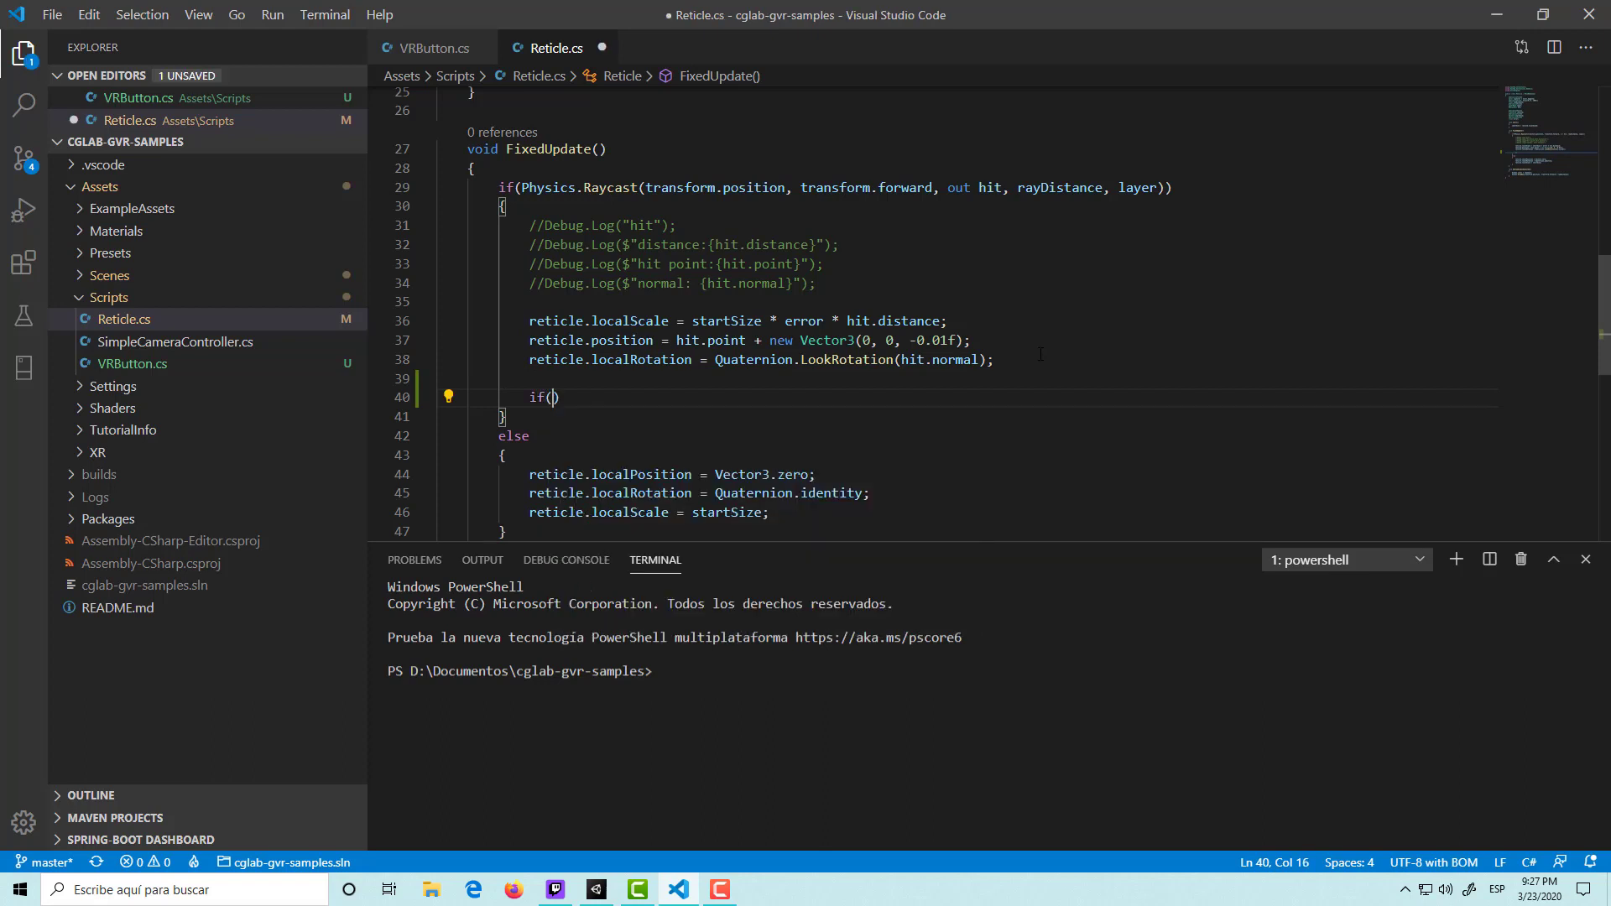
{"action": "key", "text": "Left"}
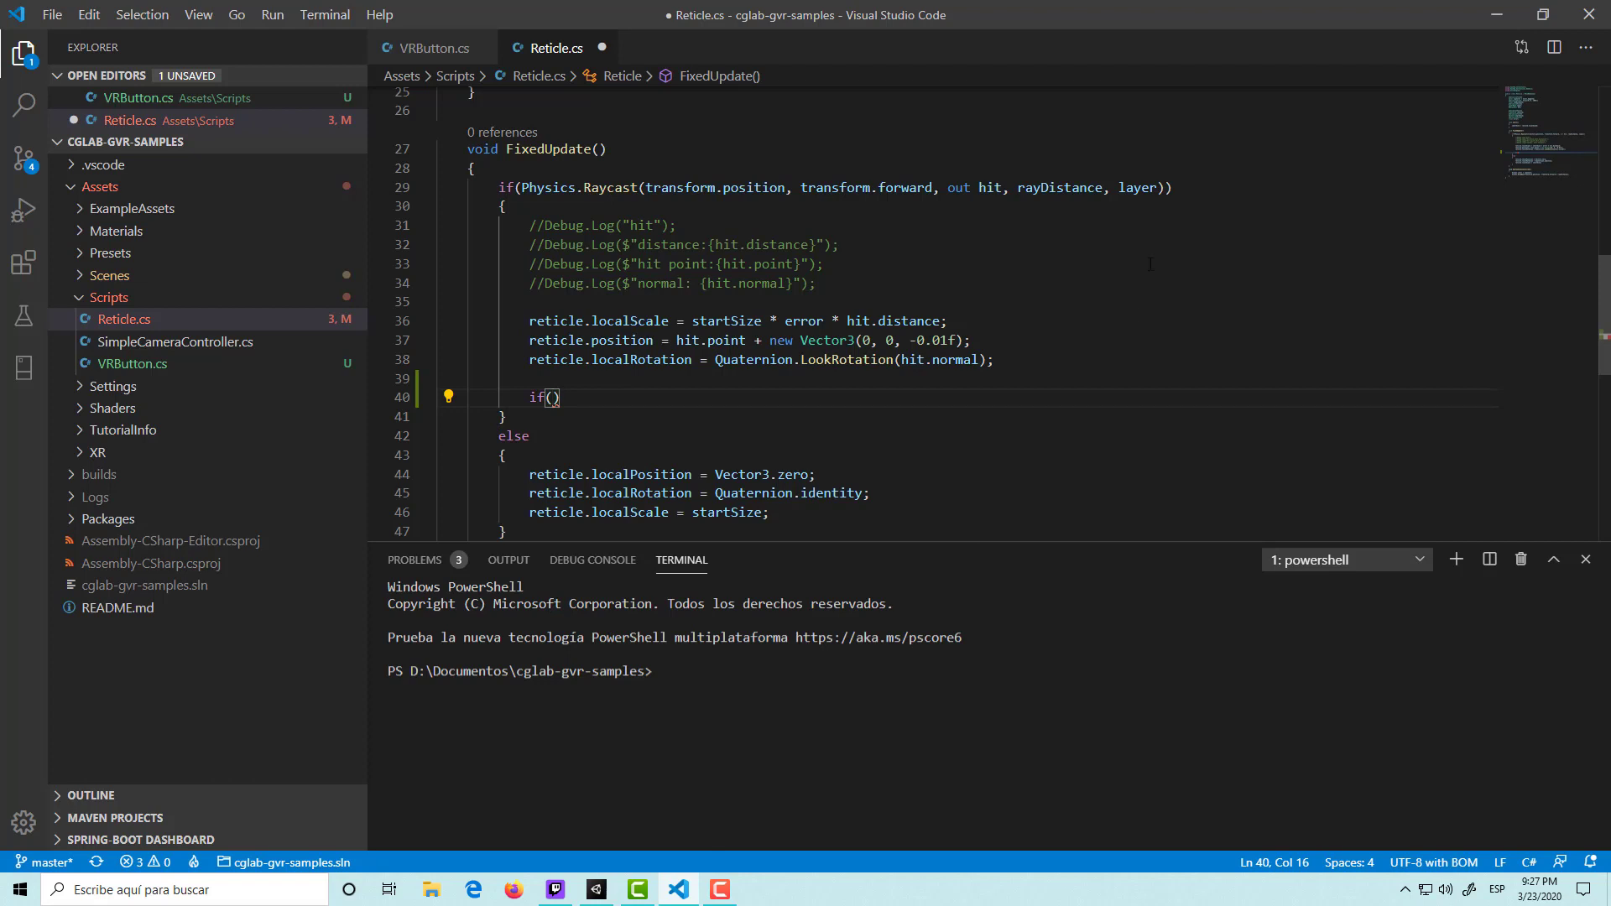
{"action": "double_click", "coordinate": [1125, 190]}
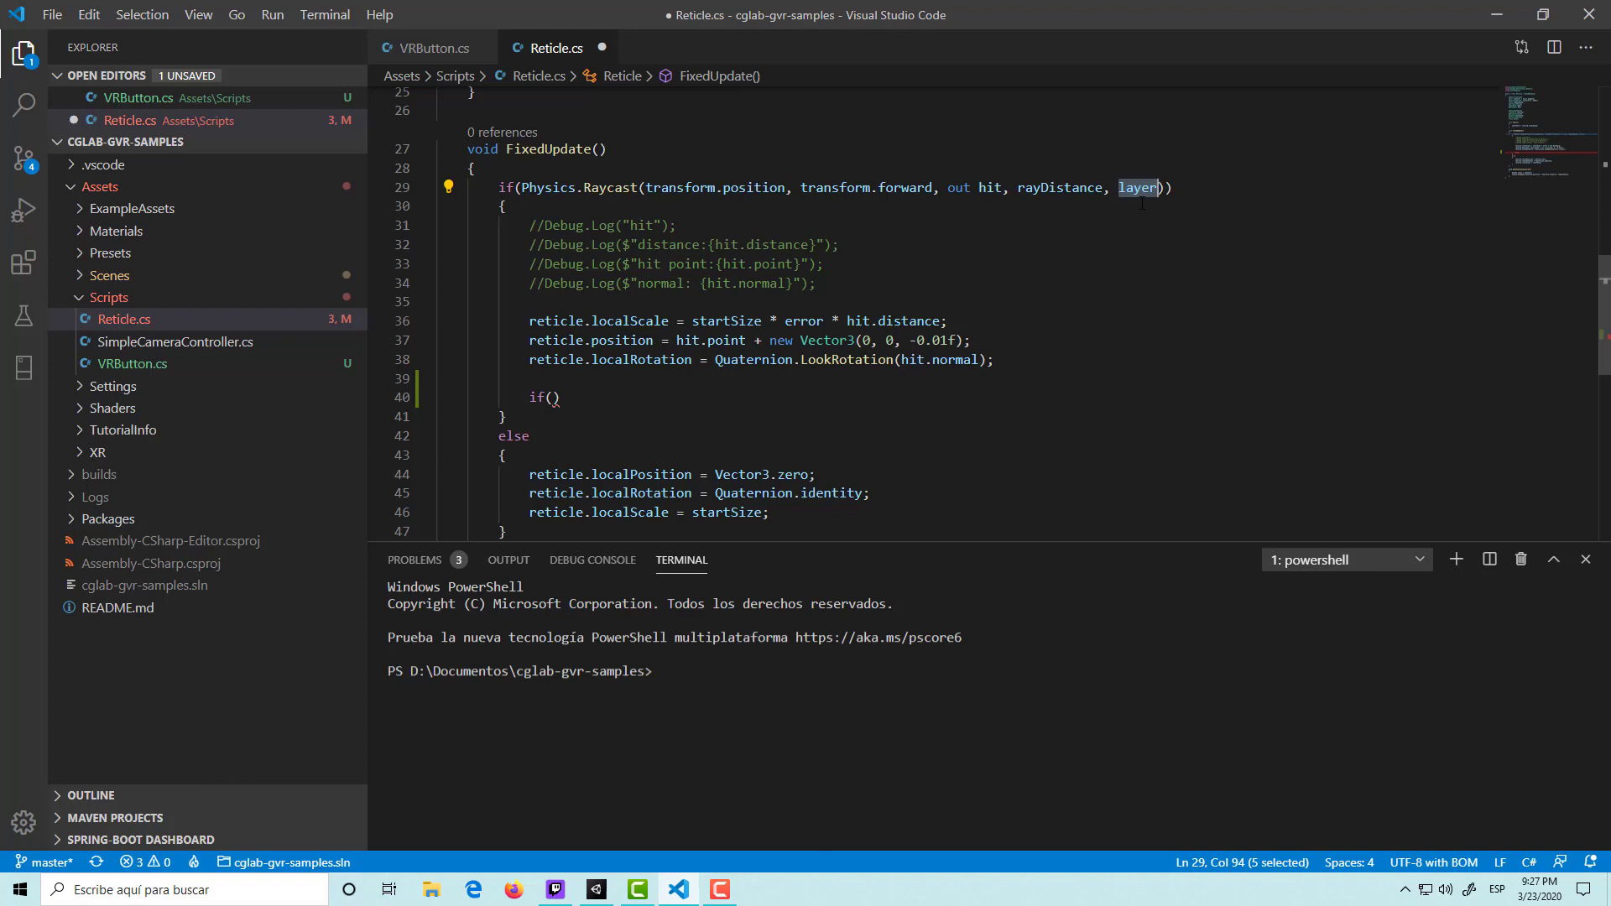
{"action": "type", "text": "hi"}
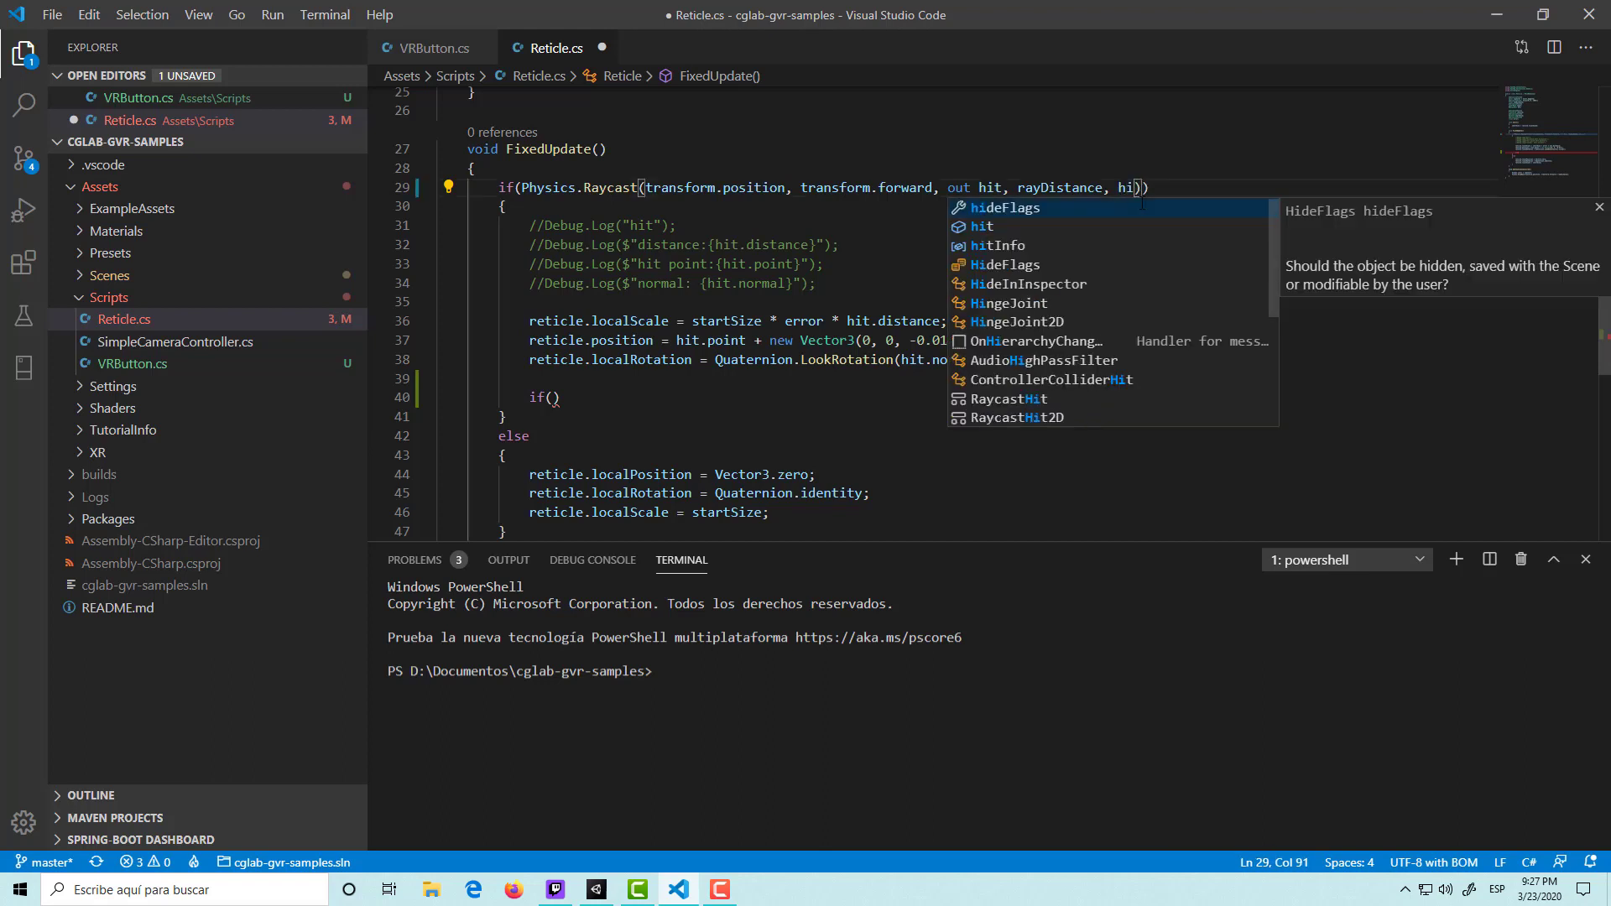
{"action": "key", "text": "ctrl+z"}
{"action": "left_click", "coordinate": [551, 397]}
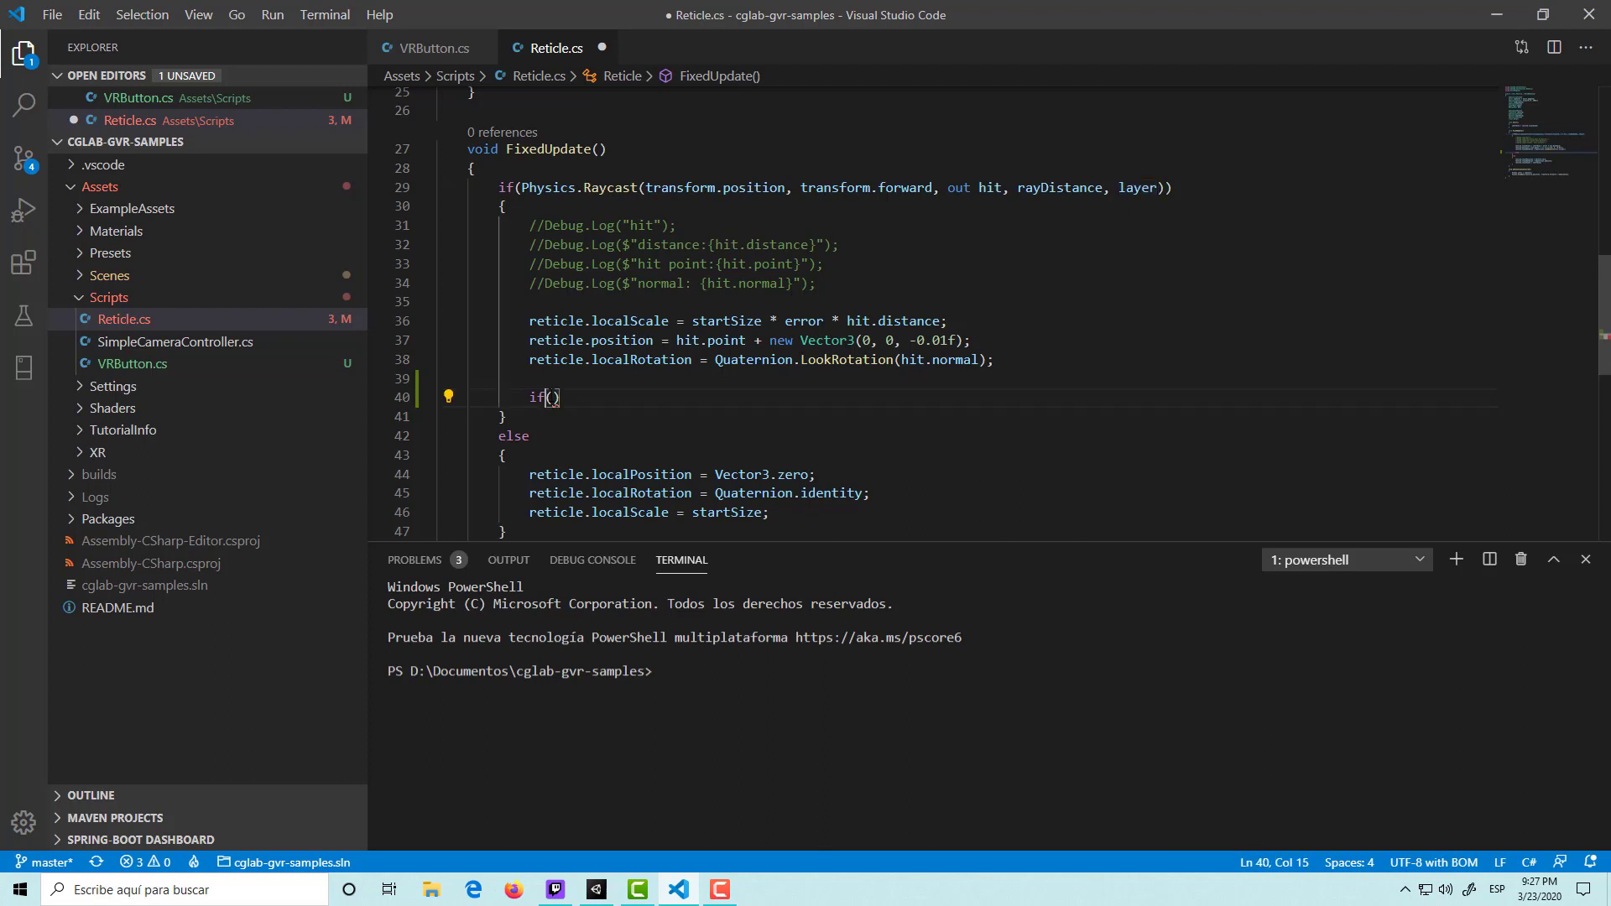
Fill the if condition with hit.collider.GetComponent using autocomplete.
{"action": "type", "text": "hi"}
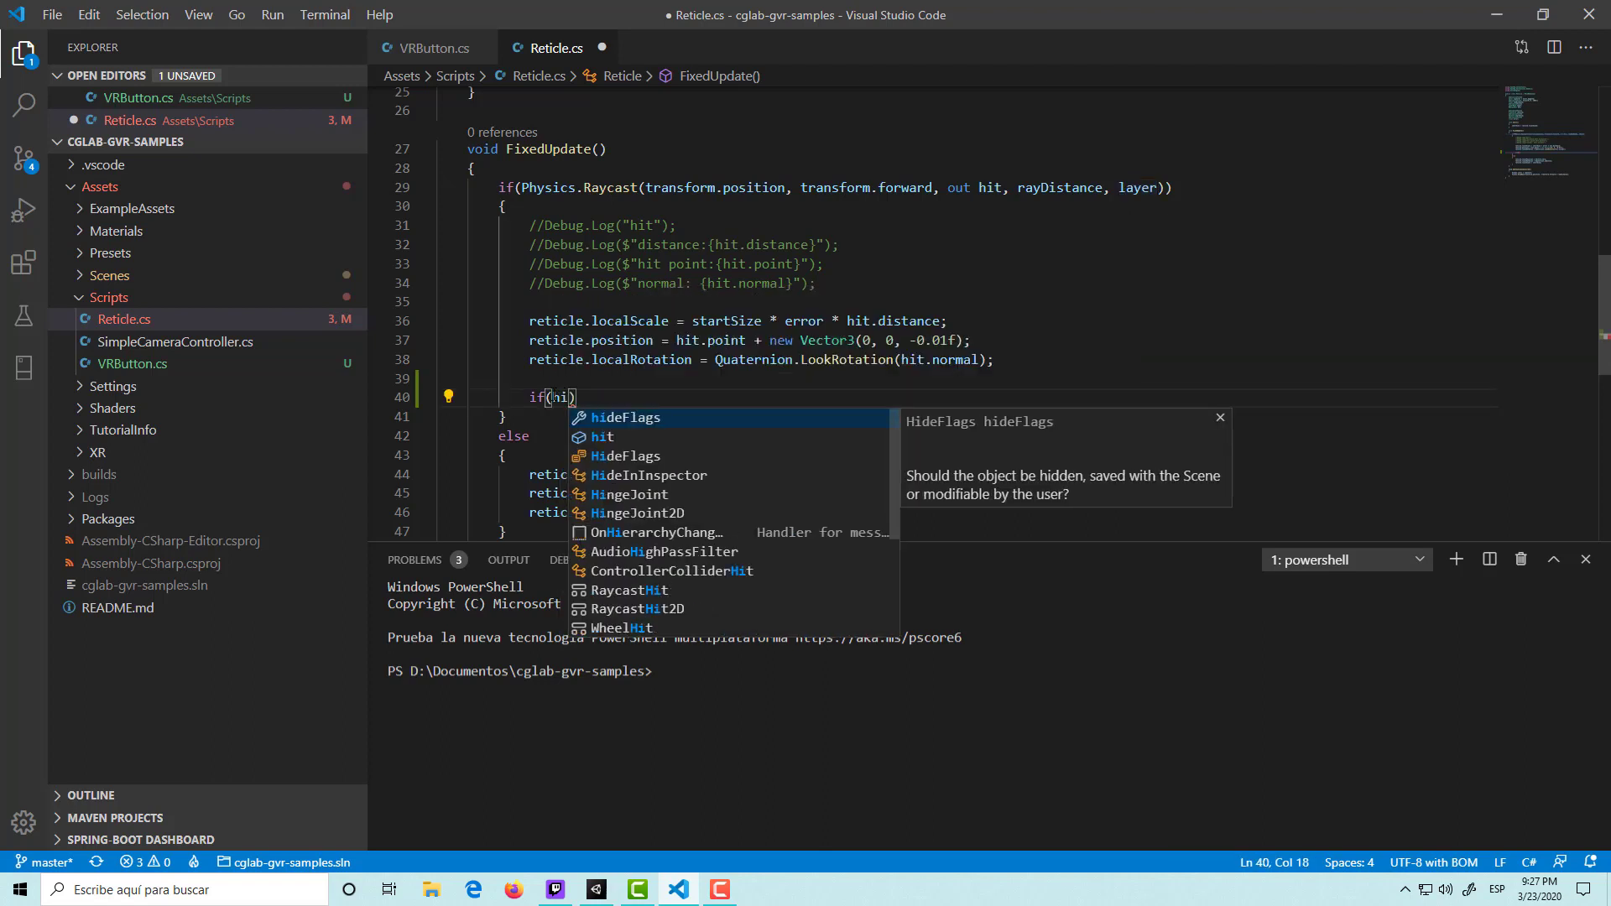
{"action": "type", "text": "t.no"}
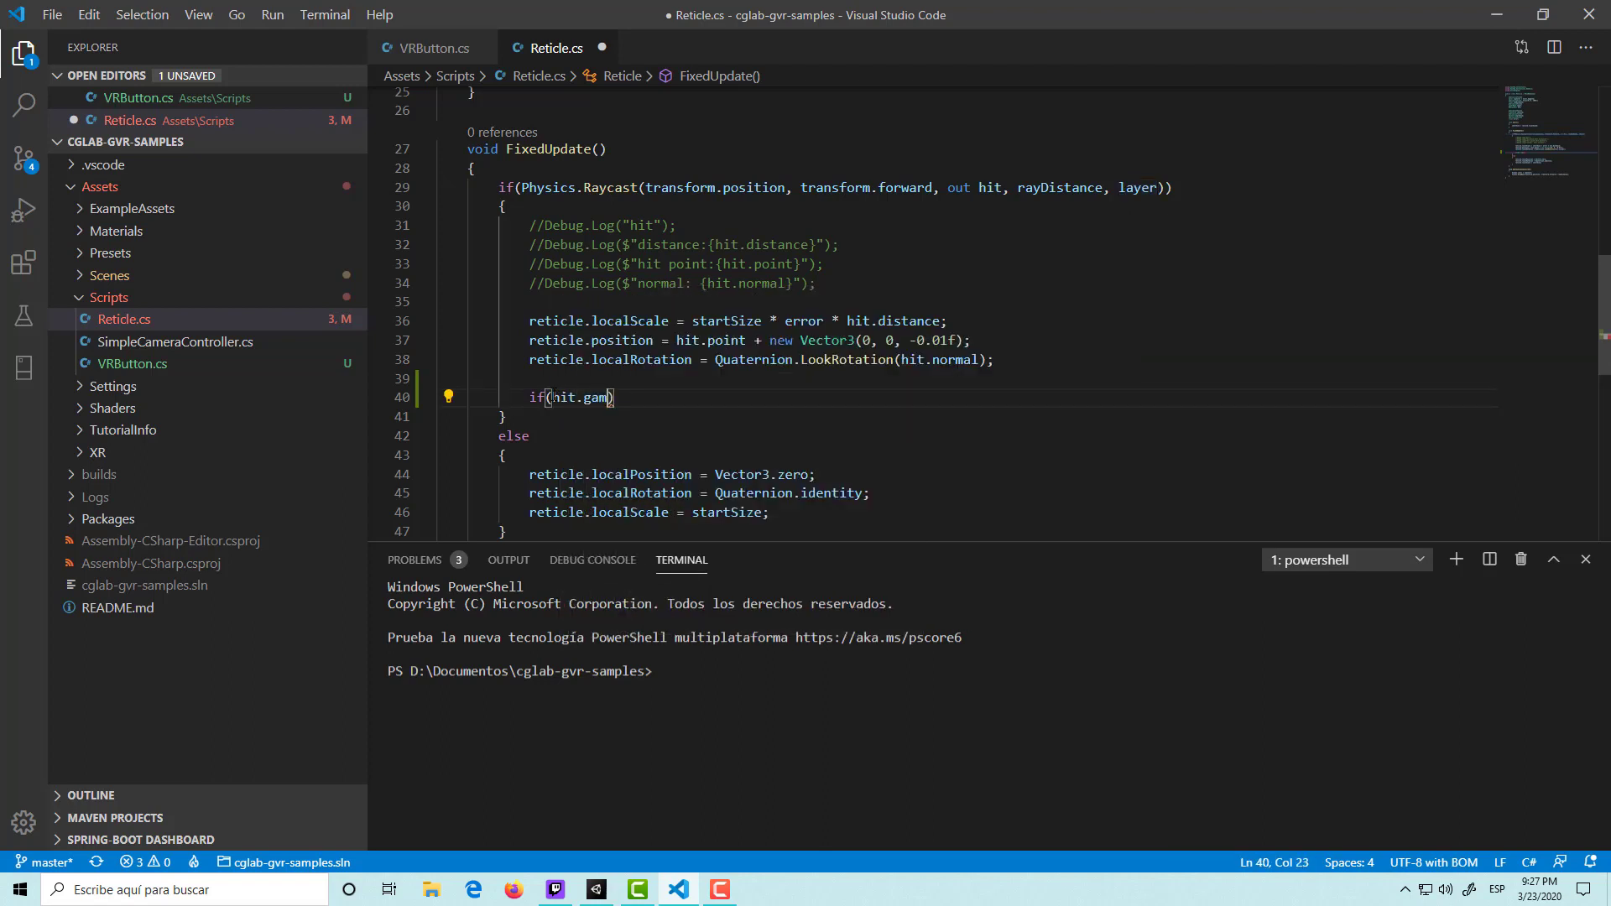
{"action": "key", "text": "BackSpace"}
{"action": "key", "text": "BackSpace"}
{"action": "type", "text": "tr"}
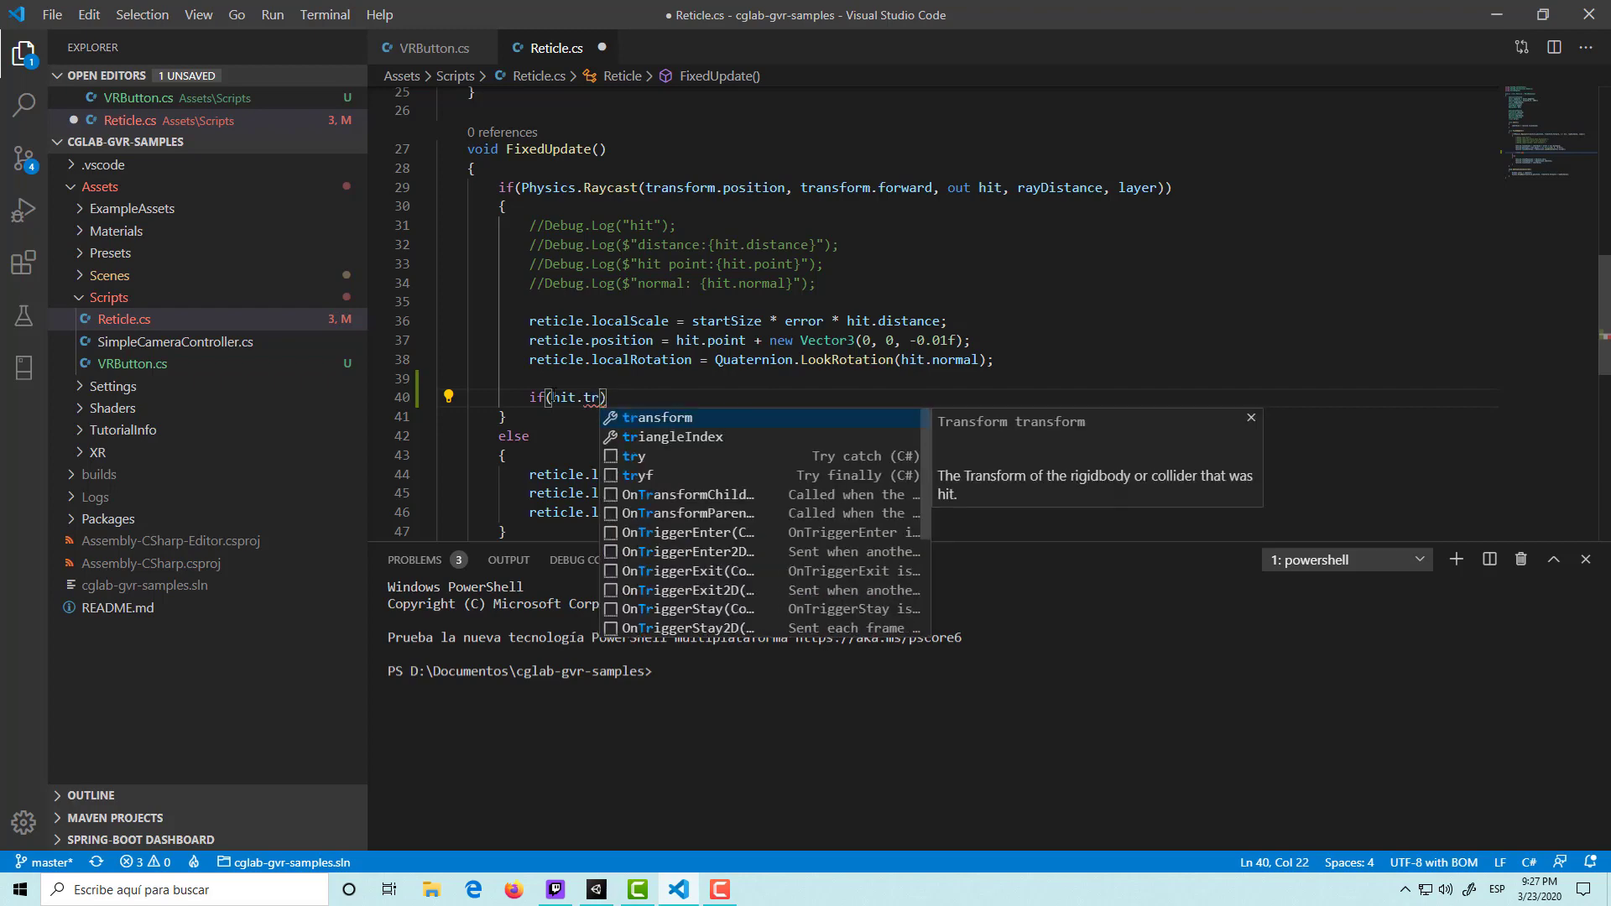
{"action": "key", "text": "BackSpace"}
{"action": "key", "text": "BackSpace"}
{"action": "type", "text": "col"}
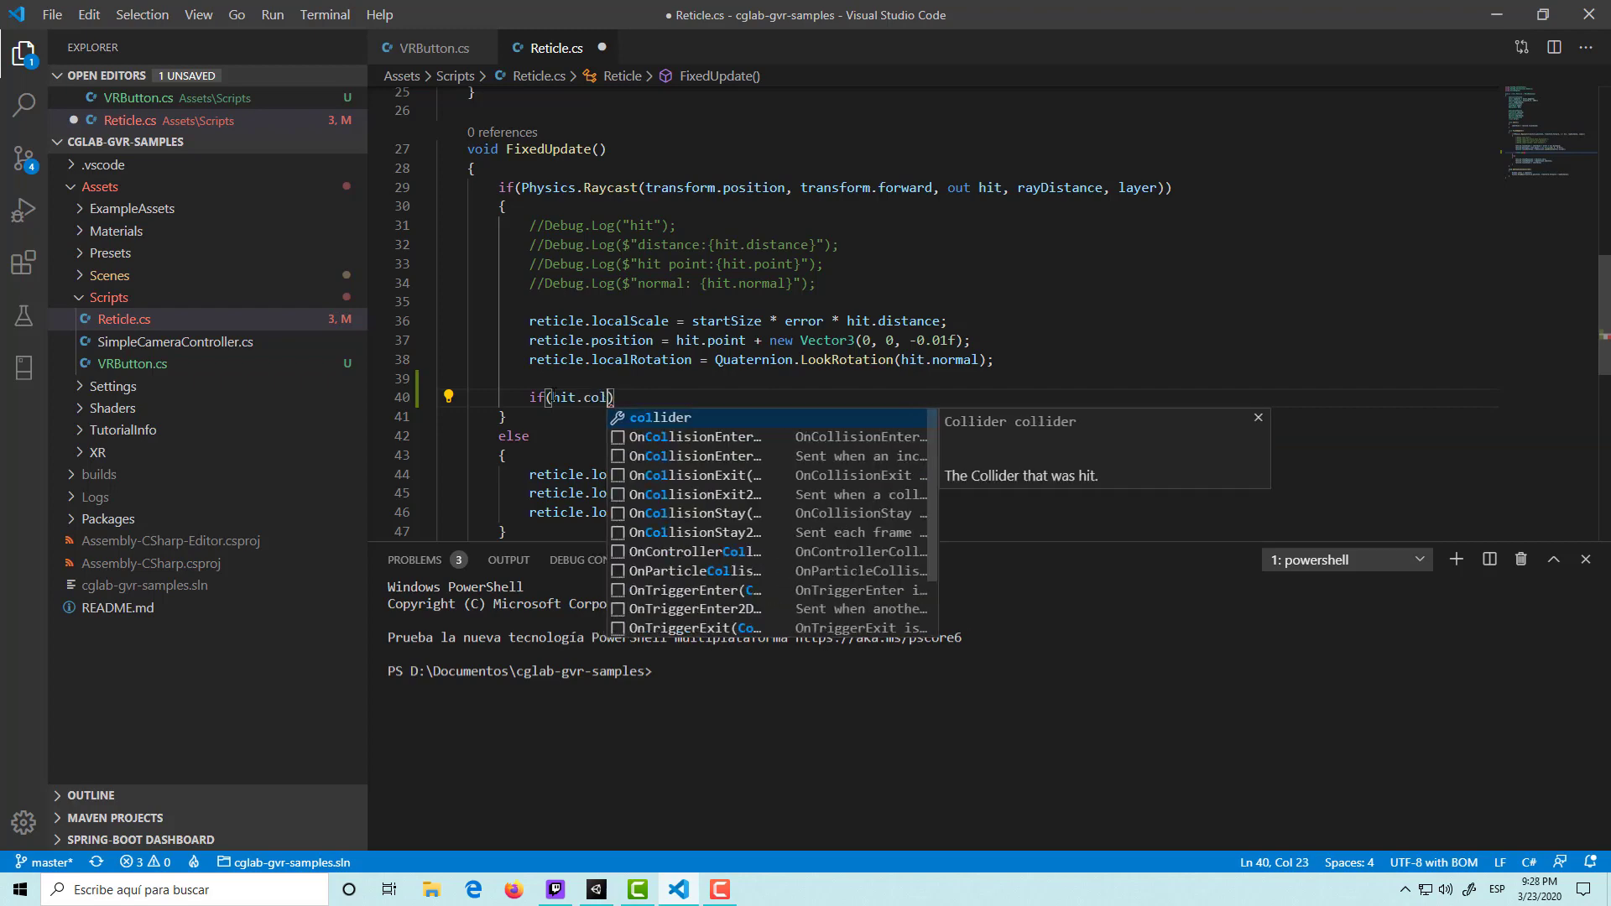
{"action": "key", "text": "Return"}
{"action": "type", "text": ".get"}
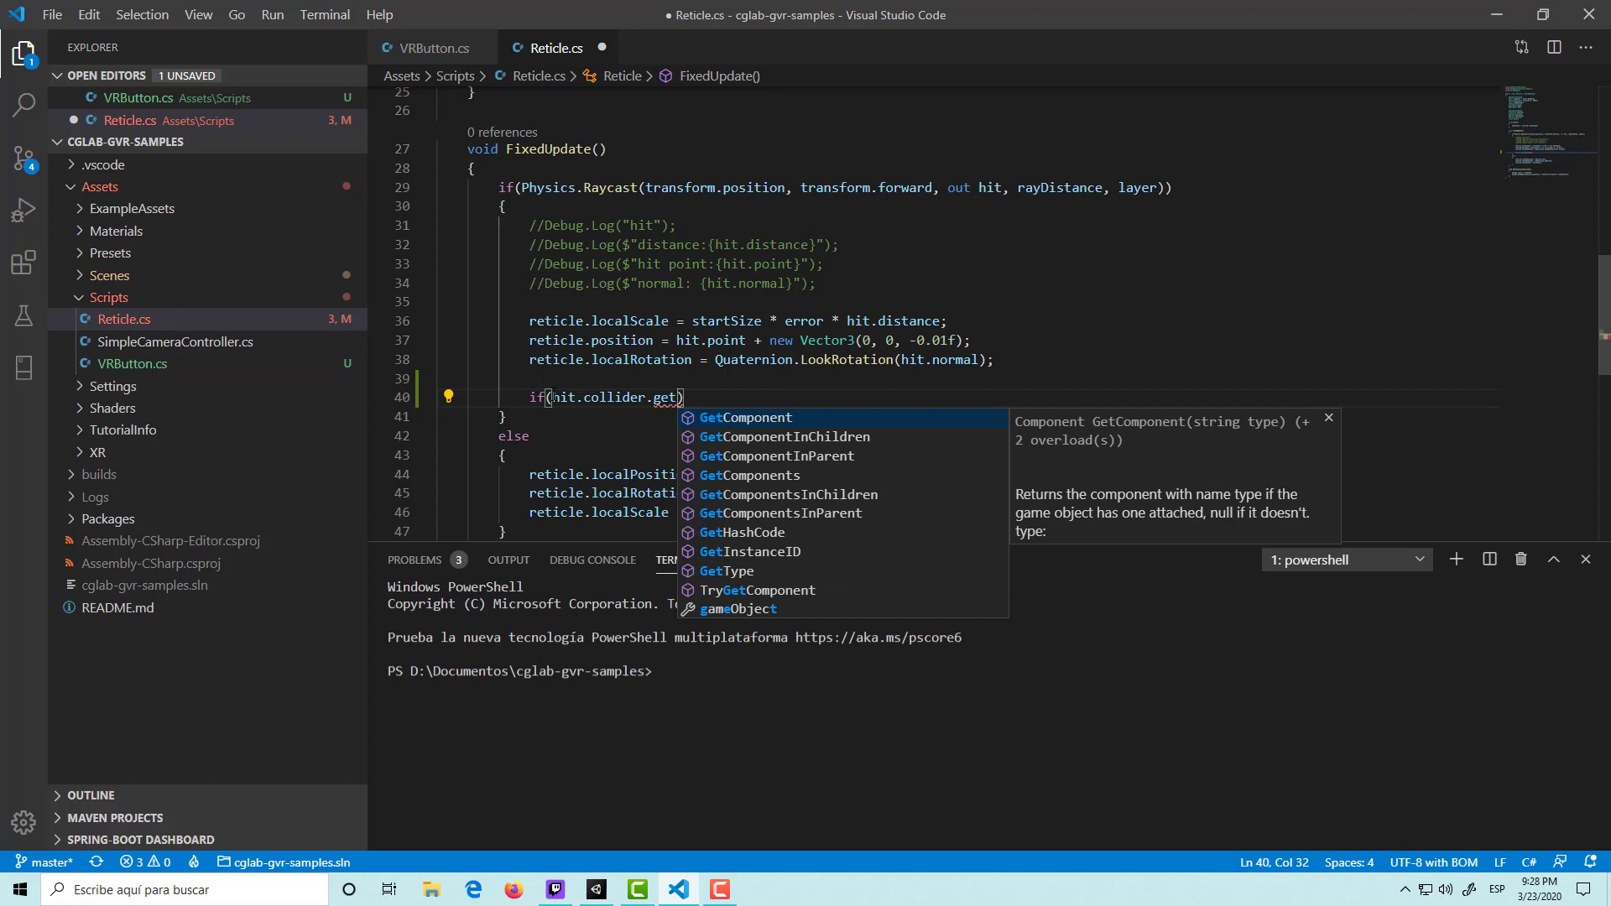
{"action": "key", "text": "Return"}
Finish the condition as GetComponent<VRButton>(), add an empty brace block, and save.
{"action": "type", "text": "<>"}
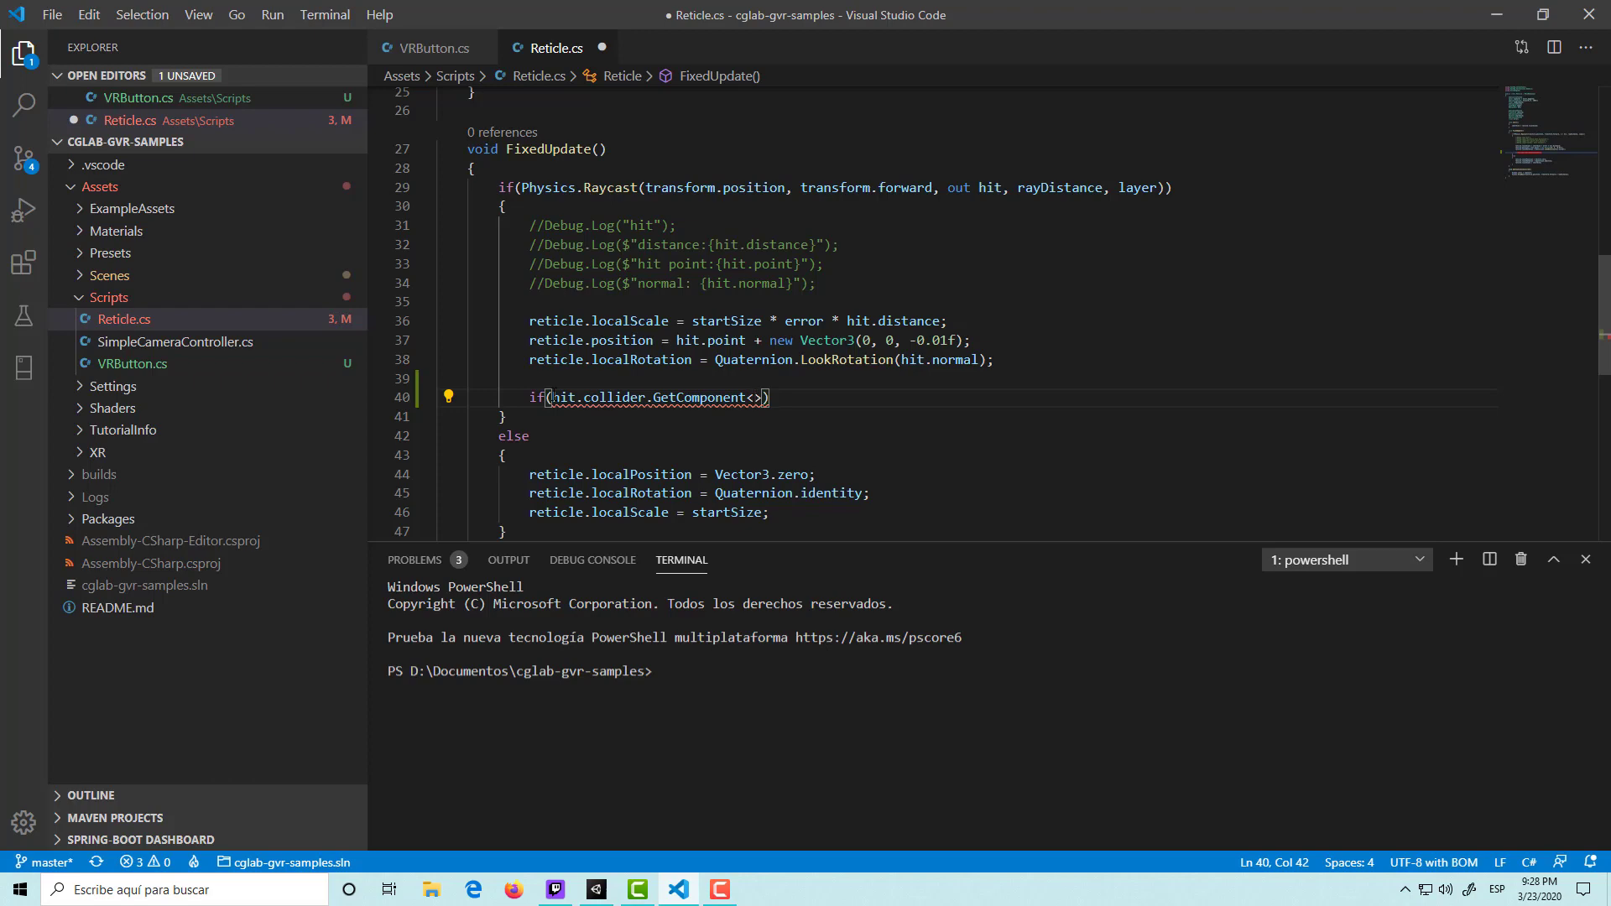
{"action": "type", "text": "but"}
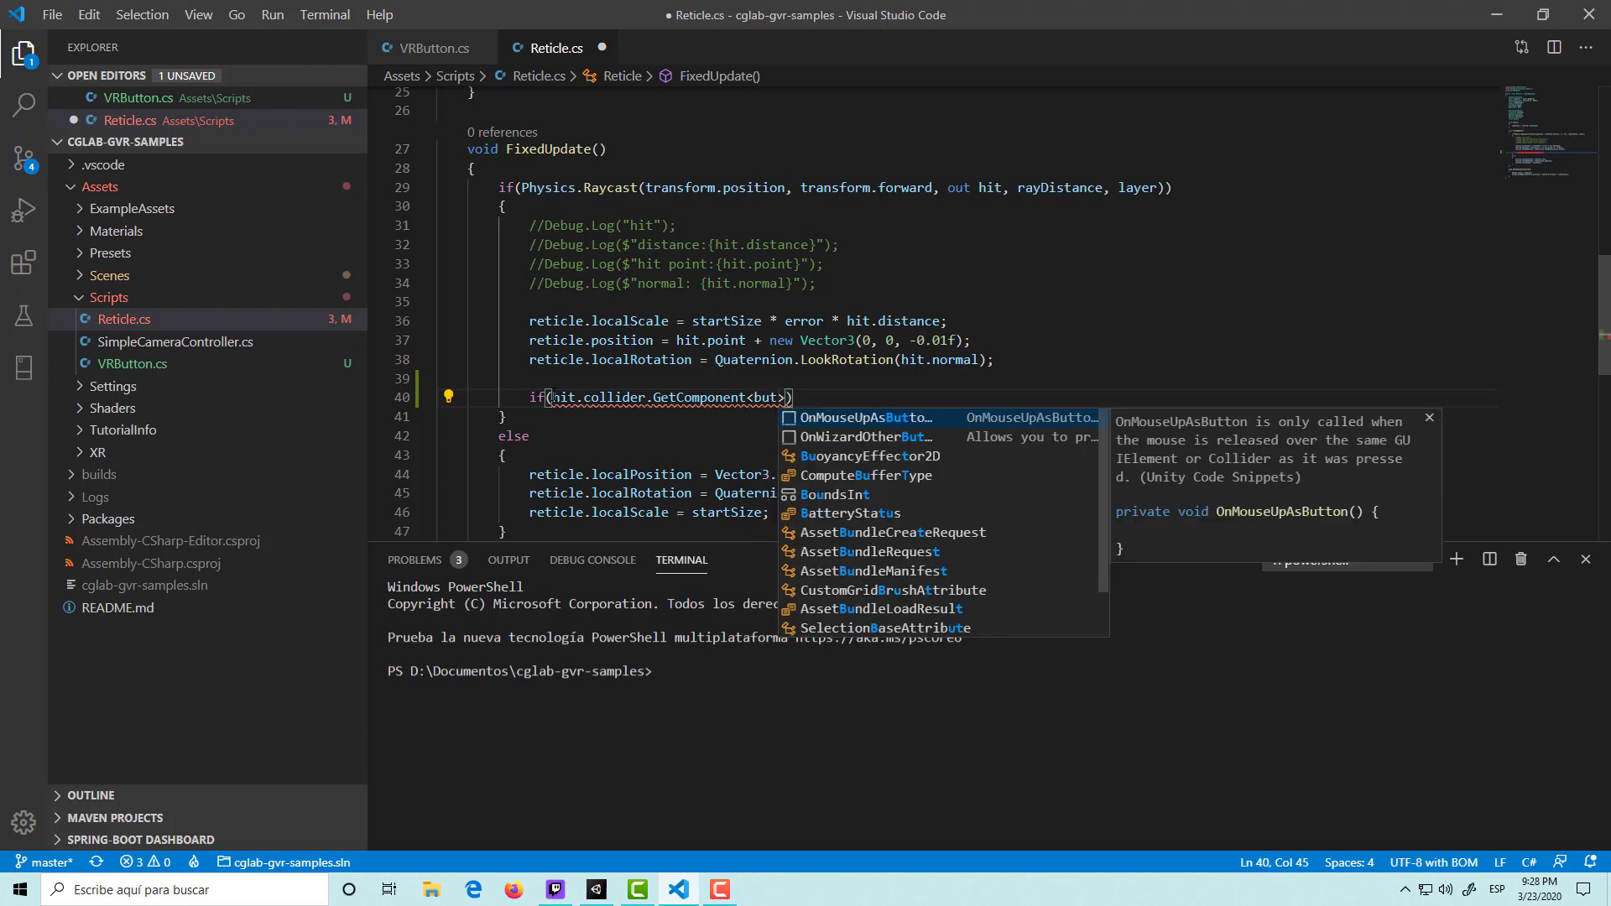
{"action": "key", "text": "BackSpace"}
{"action": "key", "text": "BackSpace"}
{"action": "key", "text": "BackSpace"}
{"action": "type", "text": "V"}
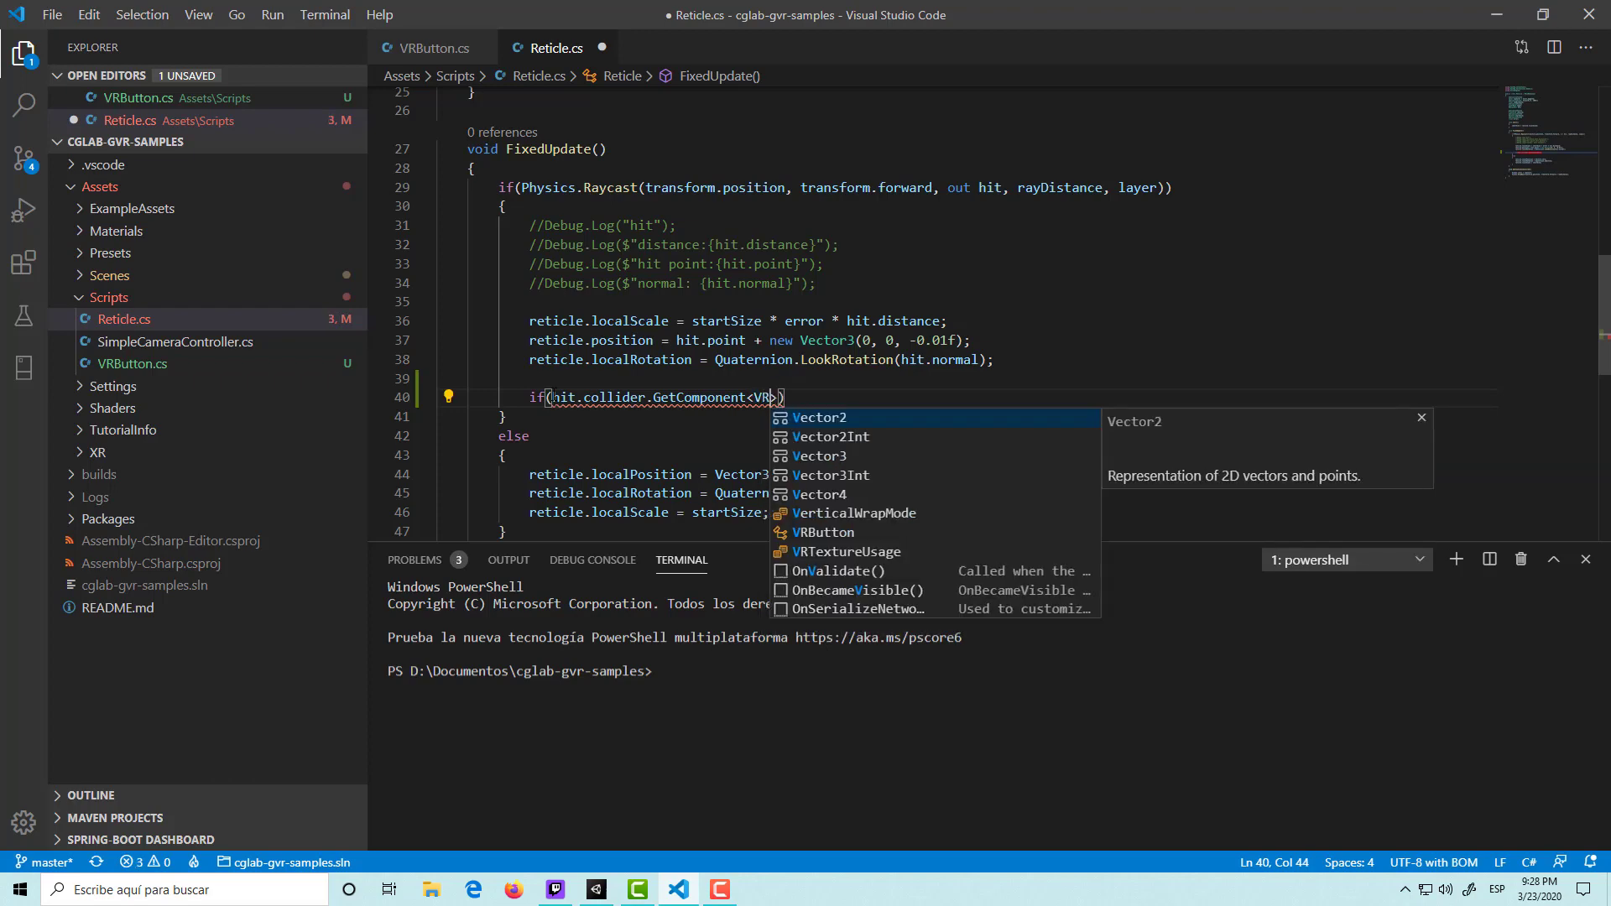
{"action": "type", "text": "R"}
{"action": "key", "text": "Return"}
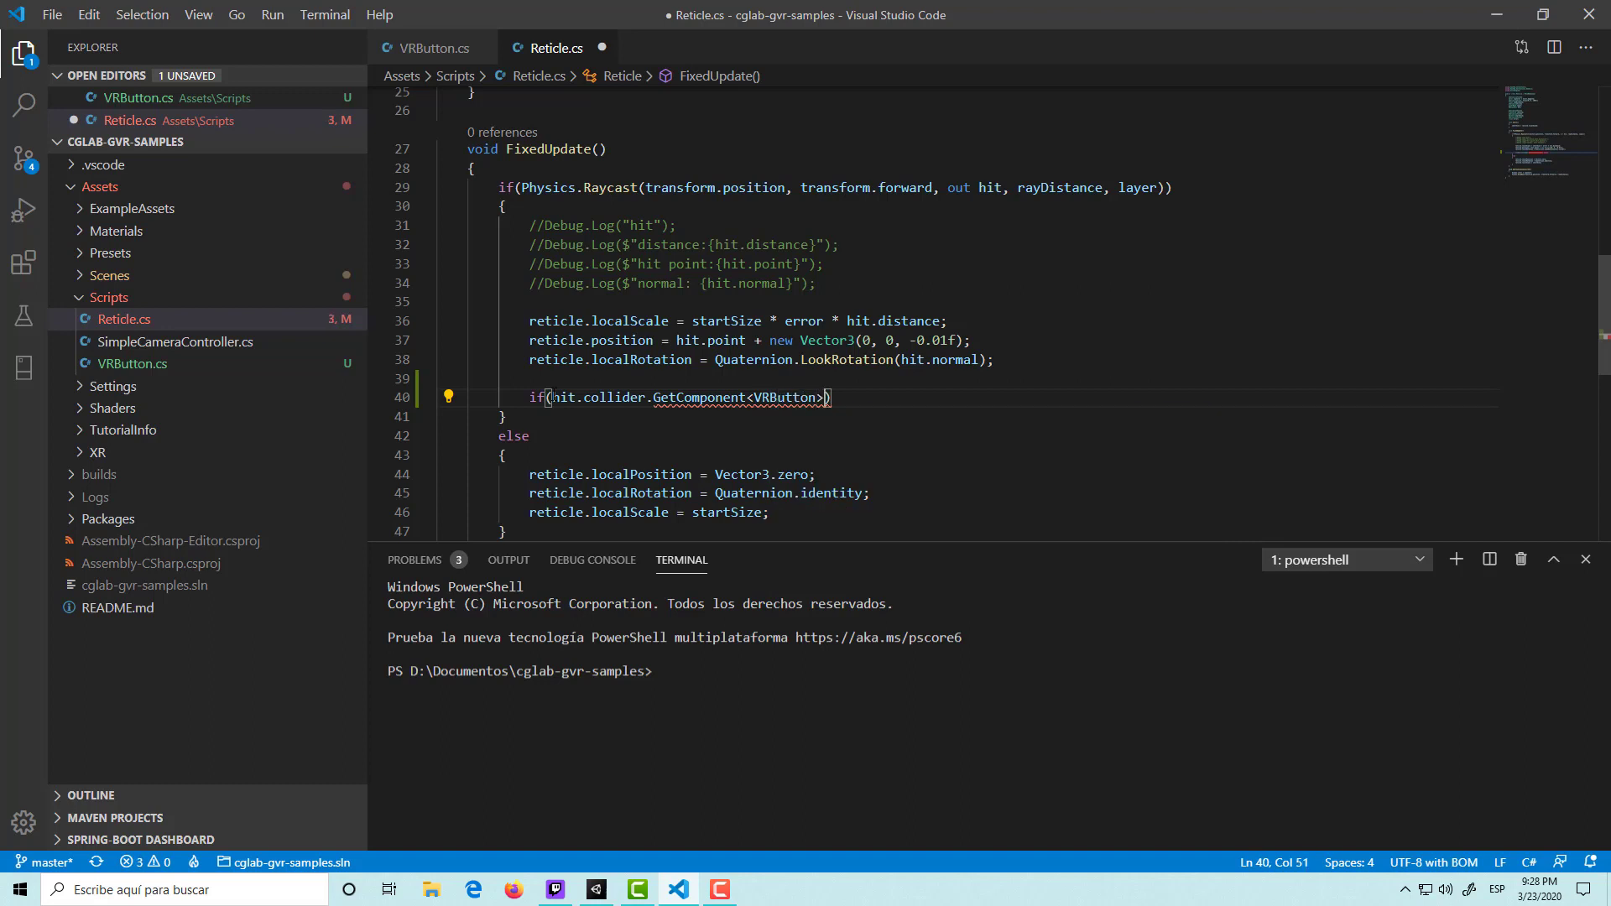
{"action": "type", "text": "()"}
{"action": "key", "text": "Return"}
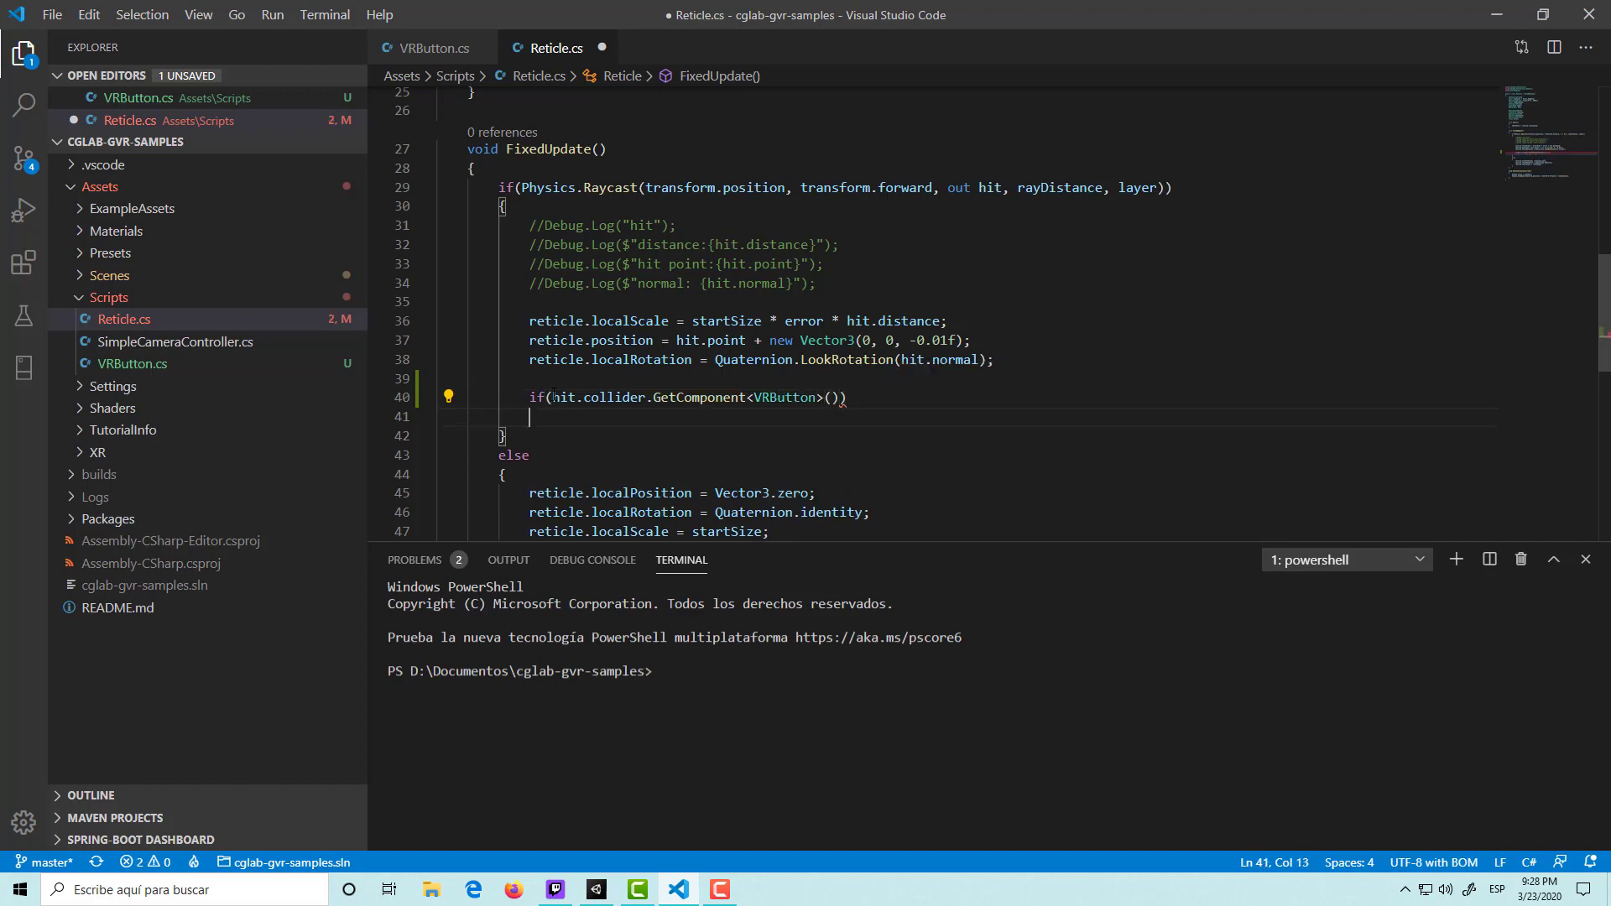
{"action": "type", "text": "{"}
{"action": "key", "text": "Return"}
{"action": "key", "text": "ctrl+s"}
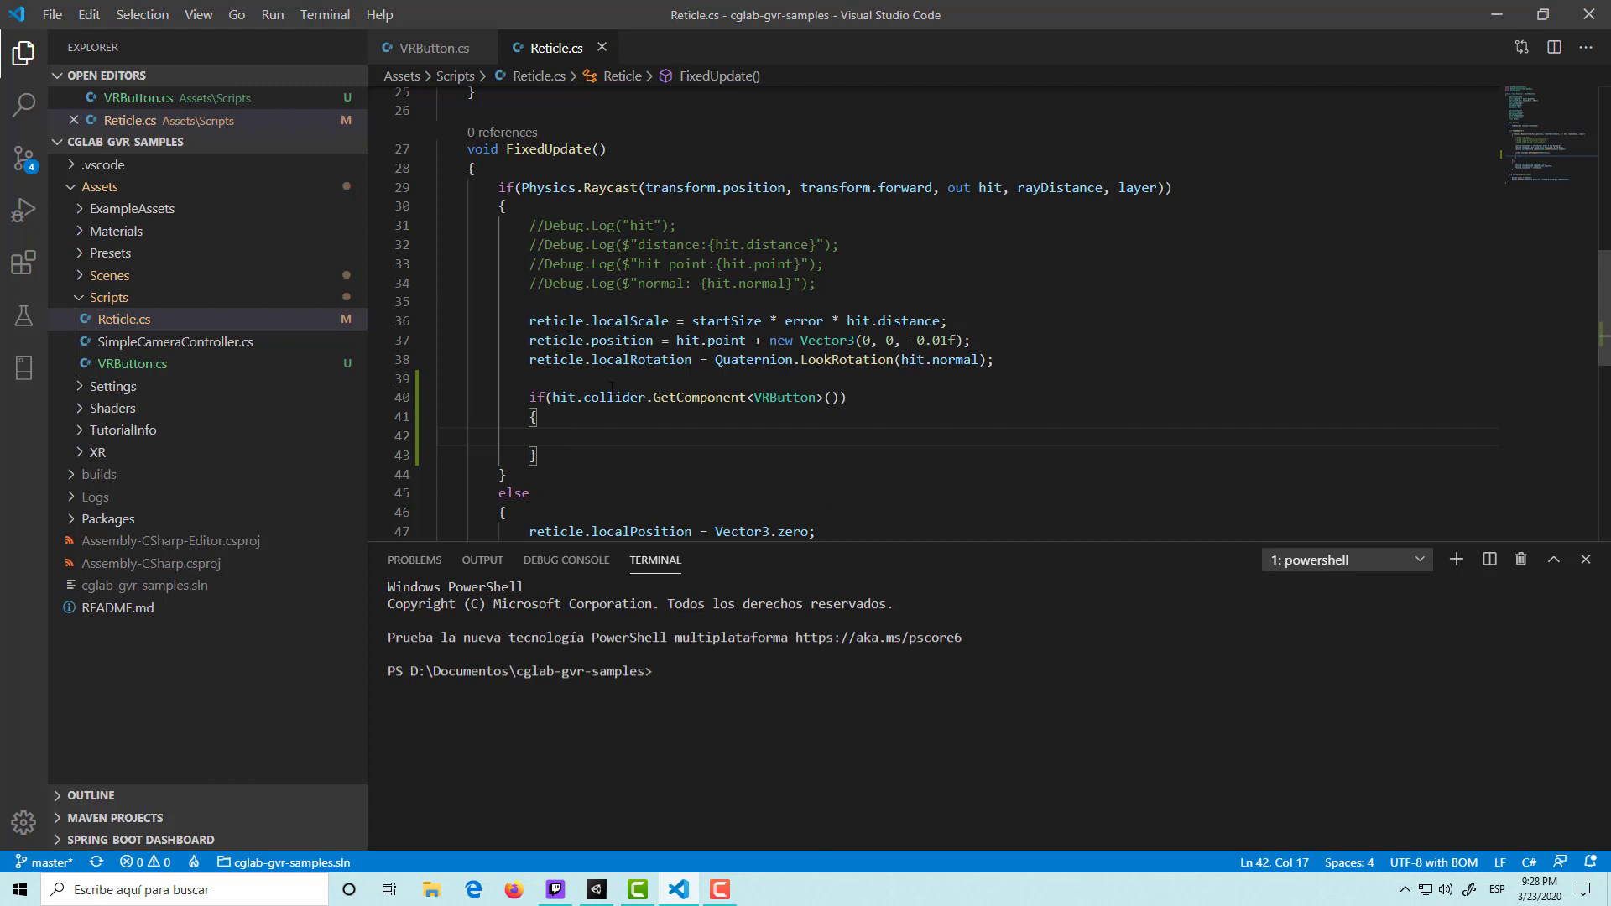
Insert two blank lines above the if block.
{"action": "left_click", "coordinate": [610, 400]}
{"action": "triple_click", "coordinate": [610, 399]}
{"action": "left_click", "coordinate": [580, 433]}
{"action": "left_click_drag", "start_coordinate": [552, 397], "coordinate": [839, 397]}
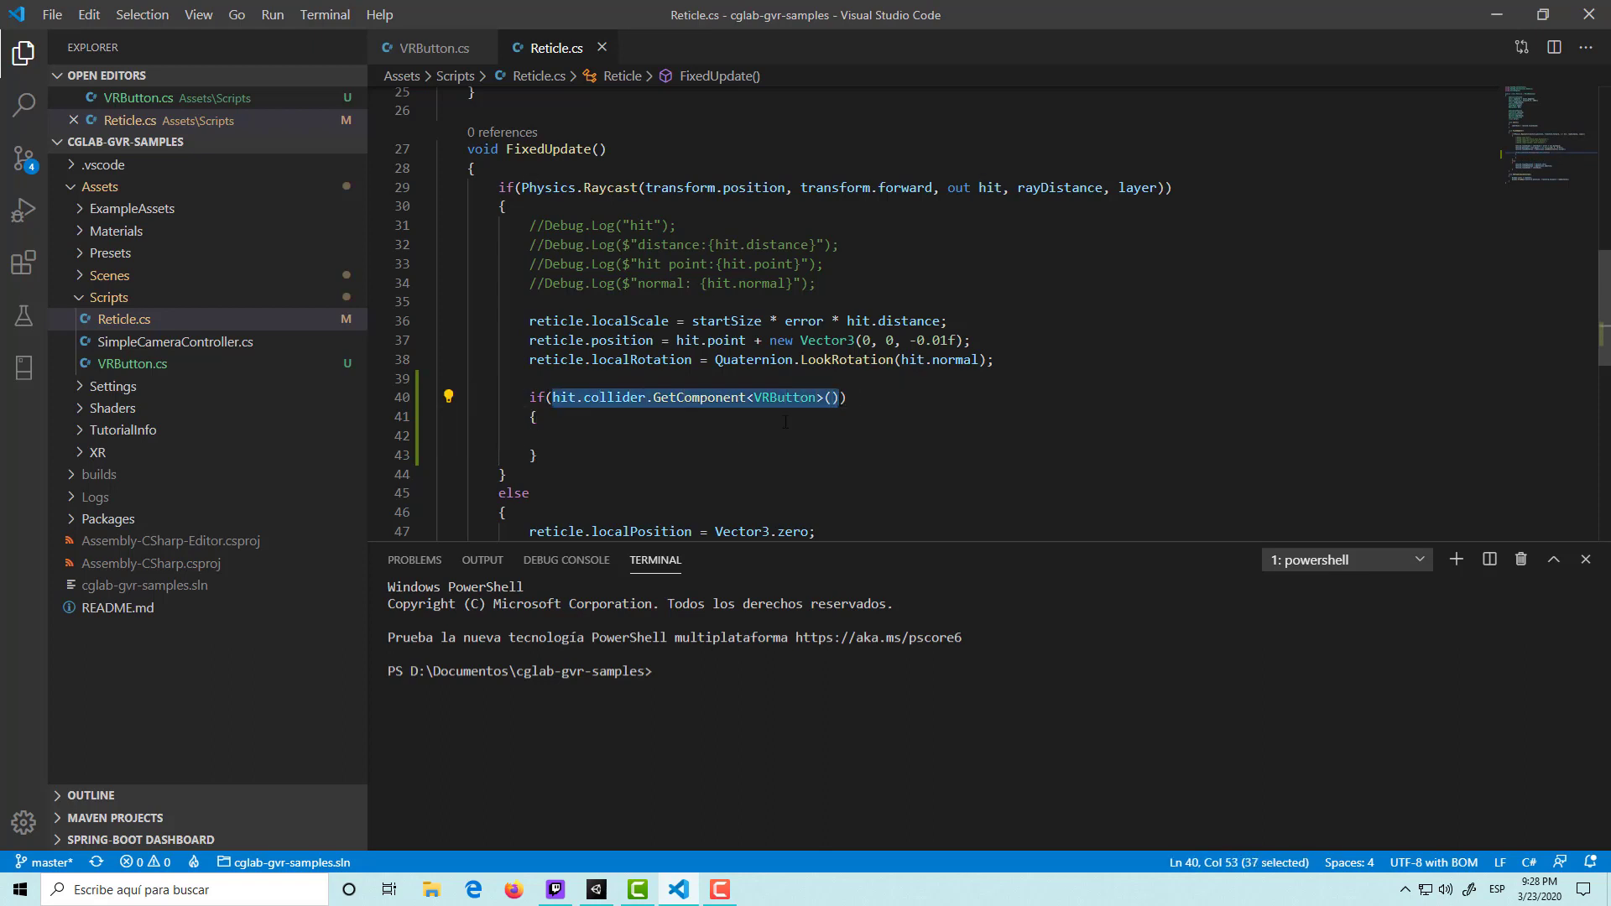
{"action": "left_click", "coordinate": [634, 438]}
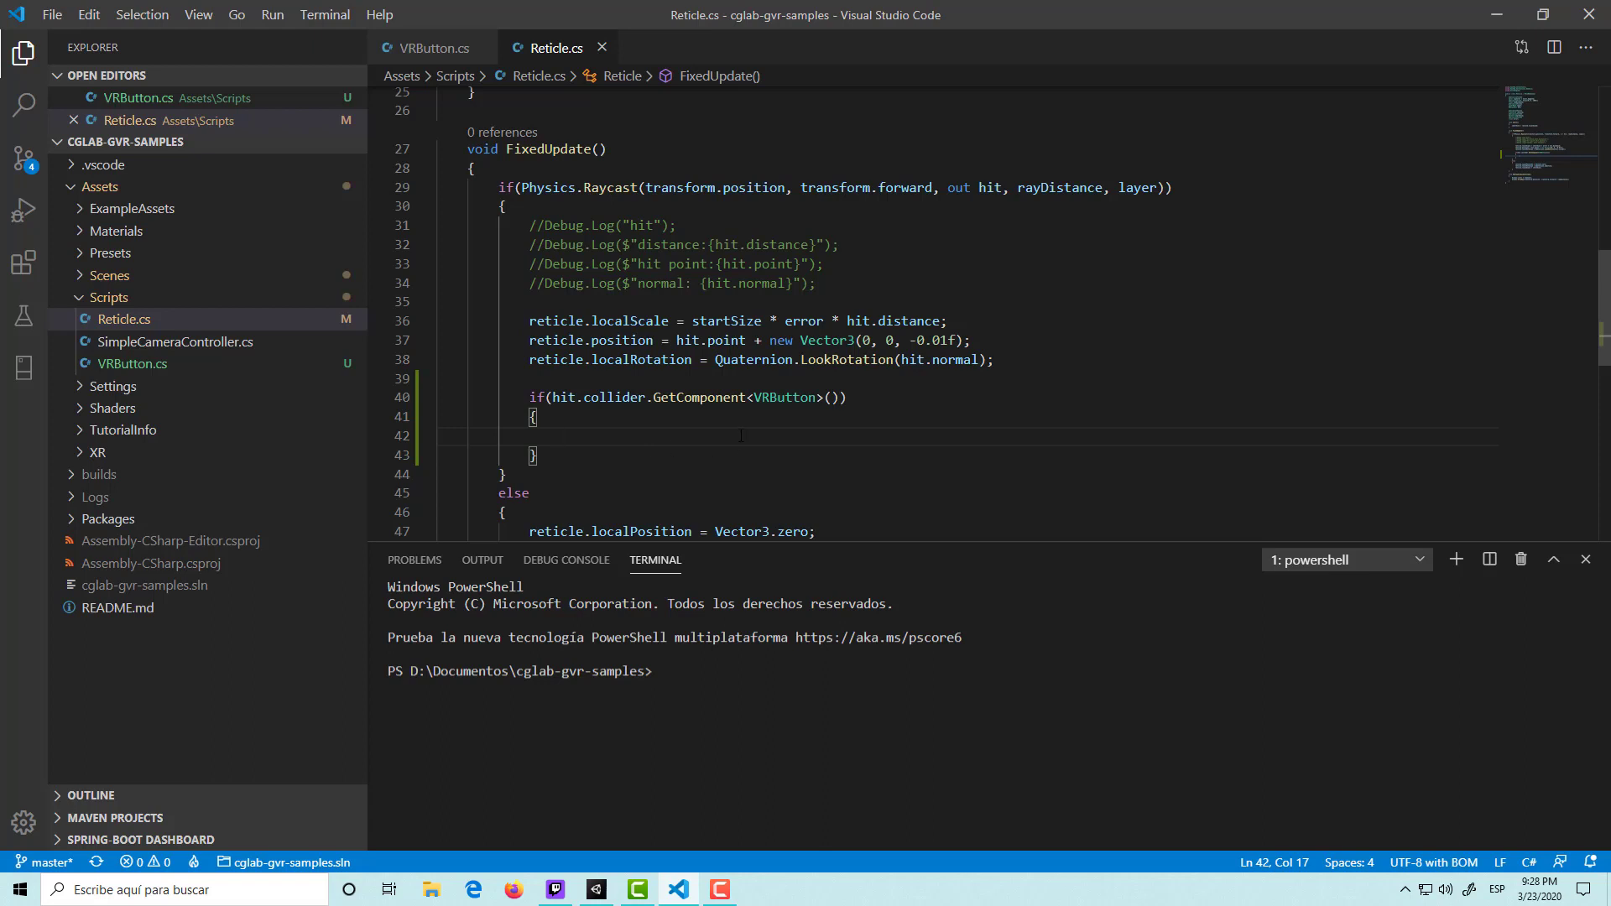
{"action": "left_click", "coordinate": [572, 383]}
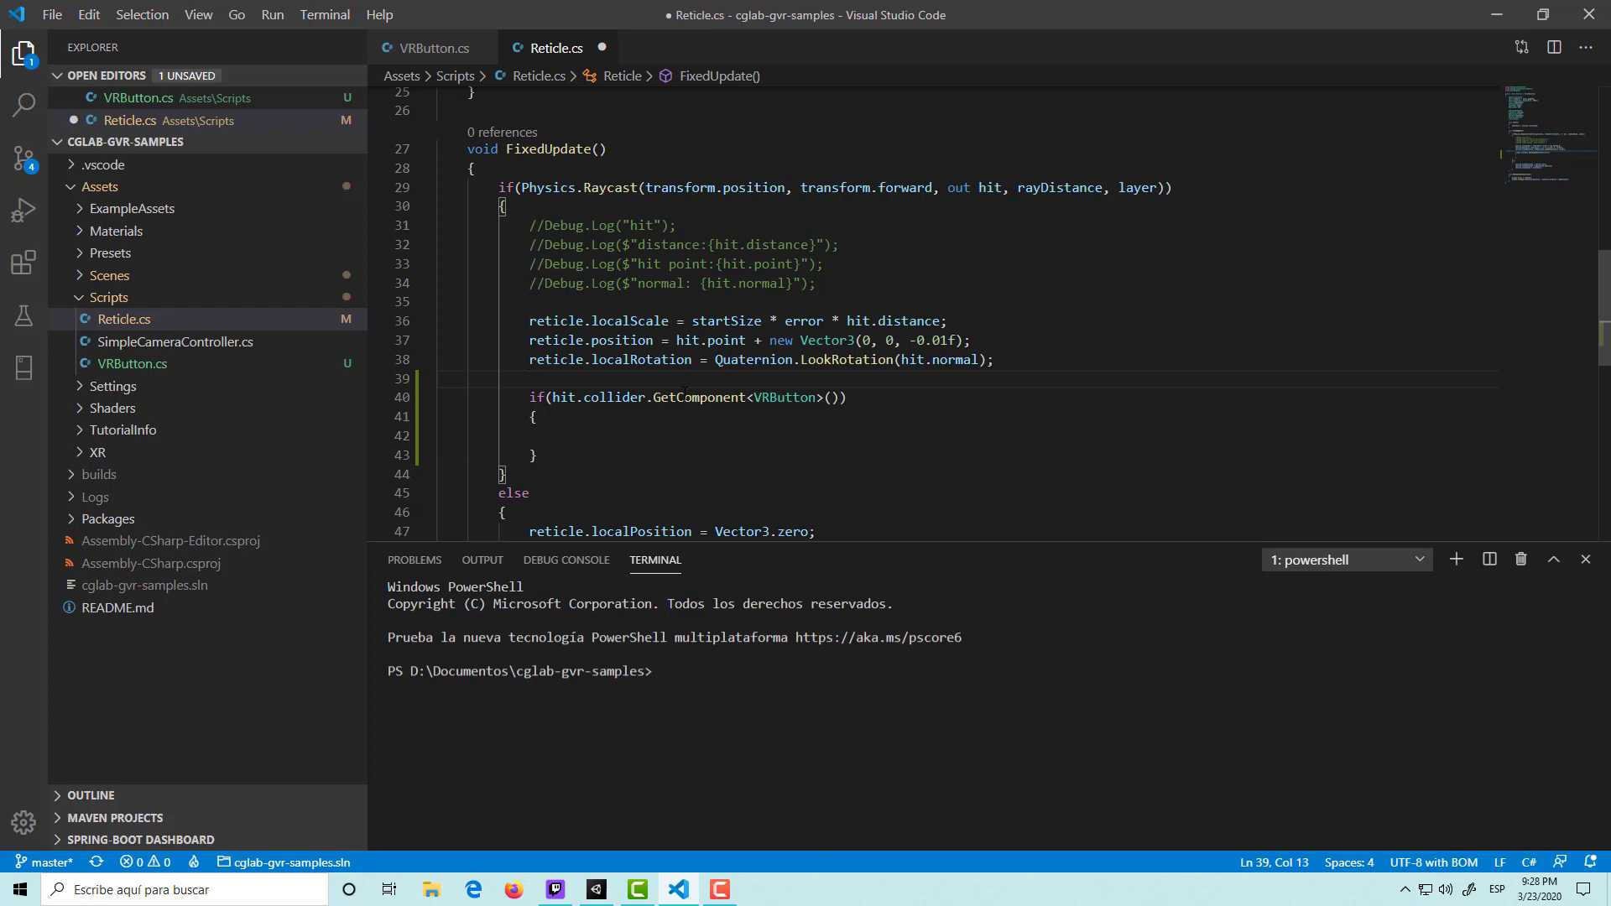
{"action": "key", "text": "Return"}
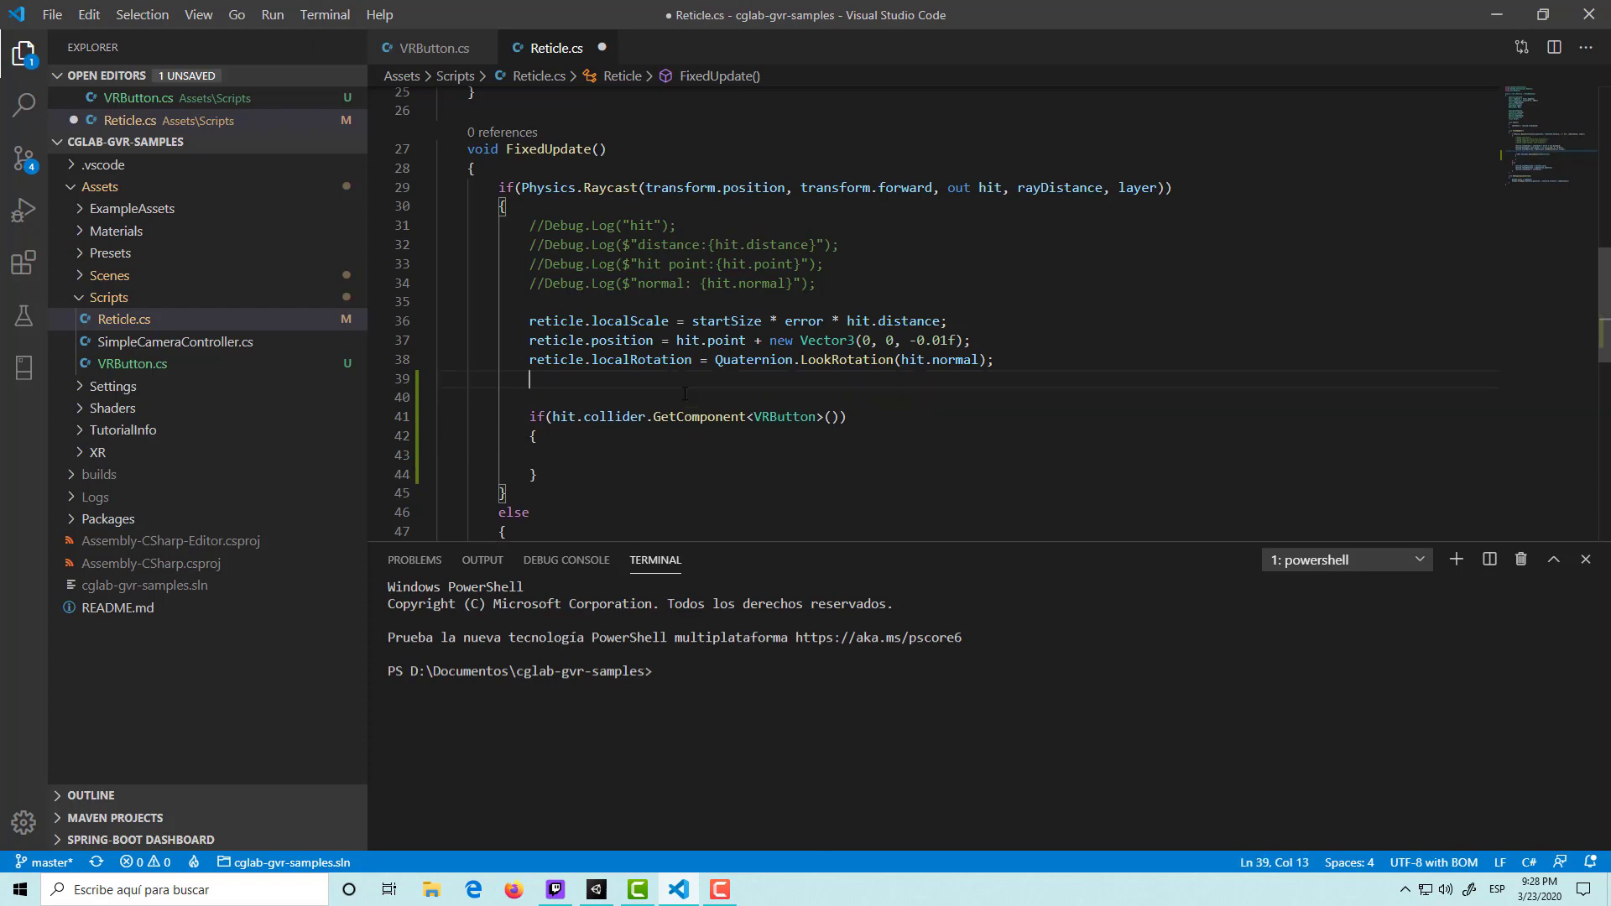
{"action": "key", "text": "Return"}
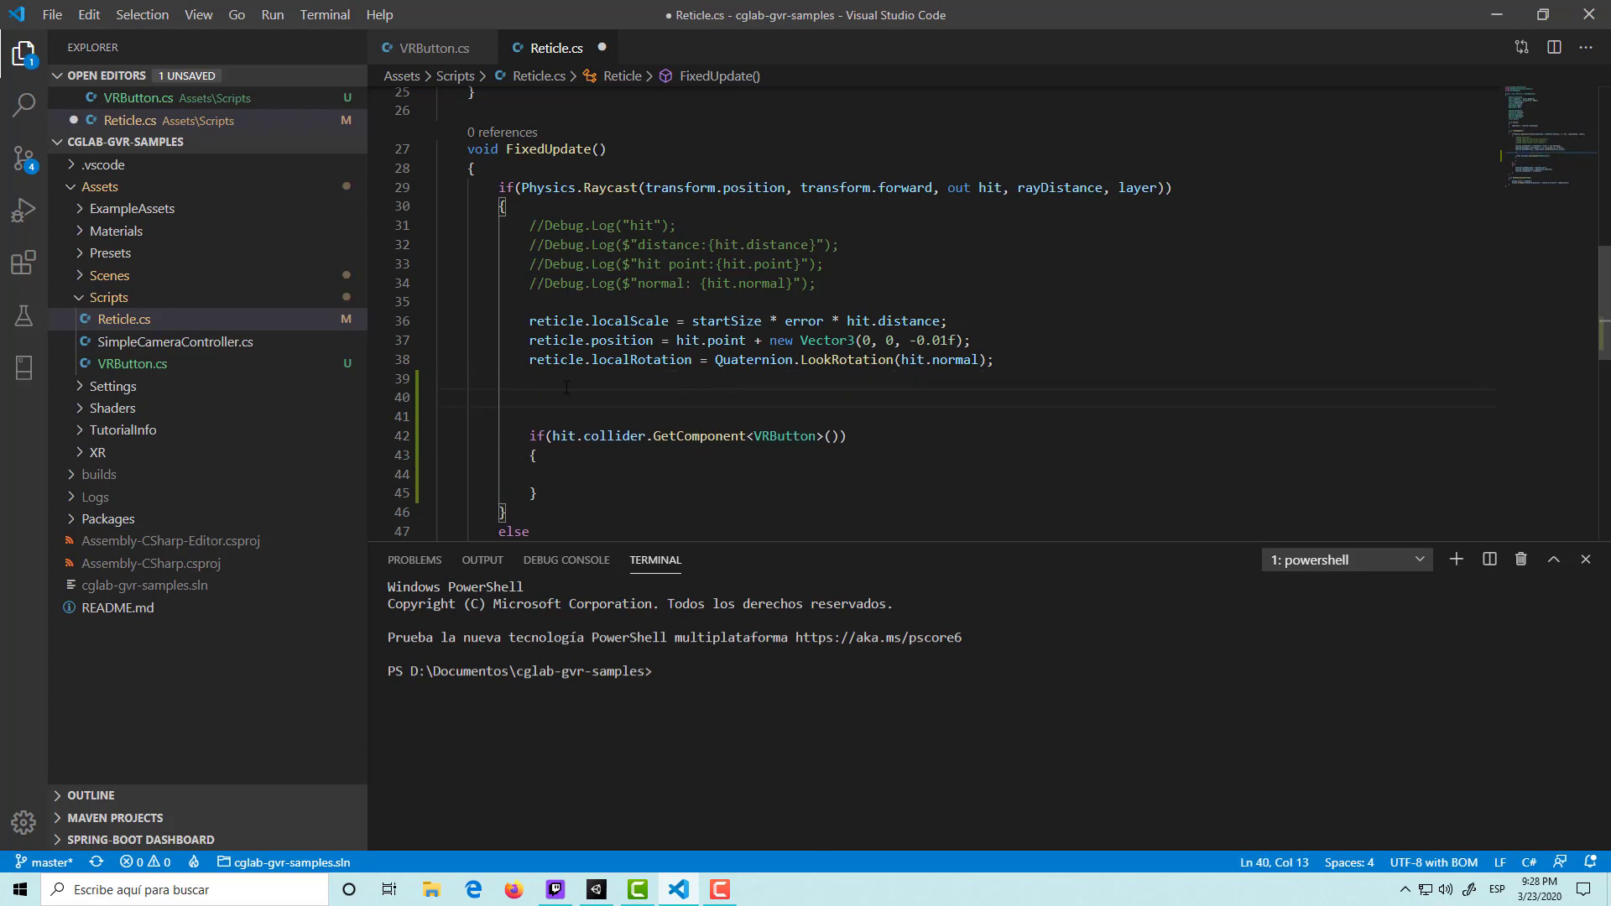
{"action": "scroll", "coordinate": [599, 400], "scroll_direction": "up", "scroll_amount": 2}
{"action": "scroll", "coordinate": [769, 396], "scroll_direction": "up", "scroll_amount": 1}
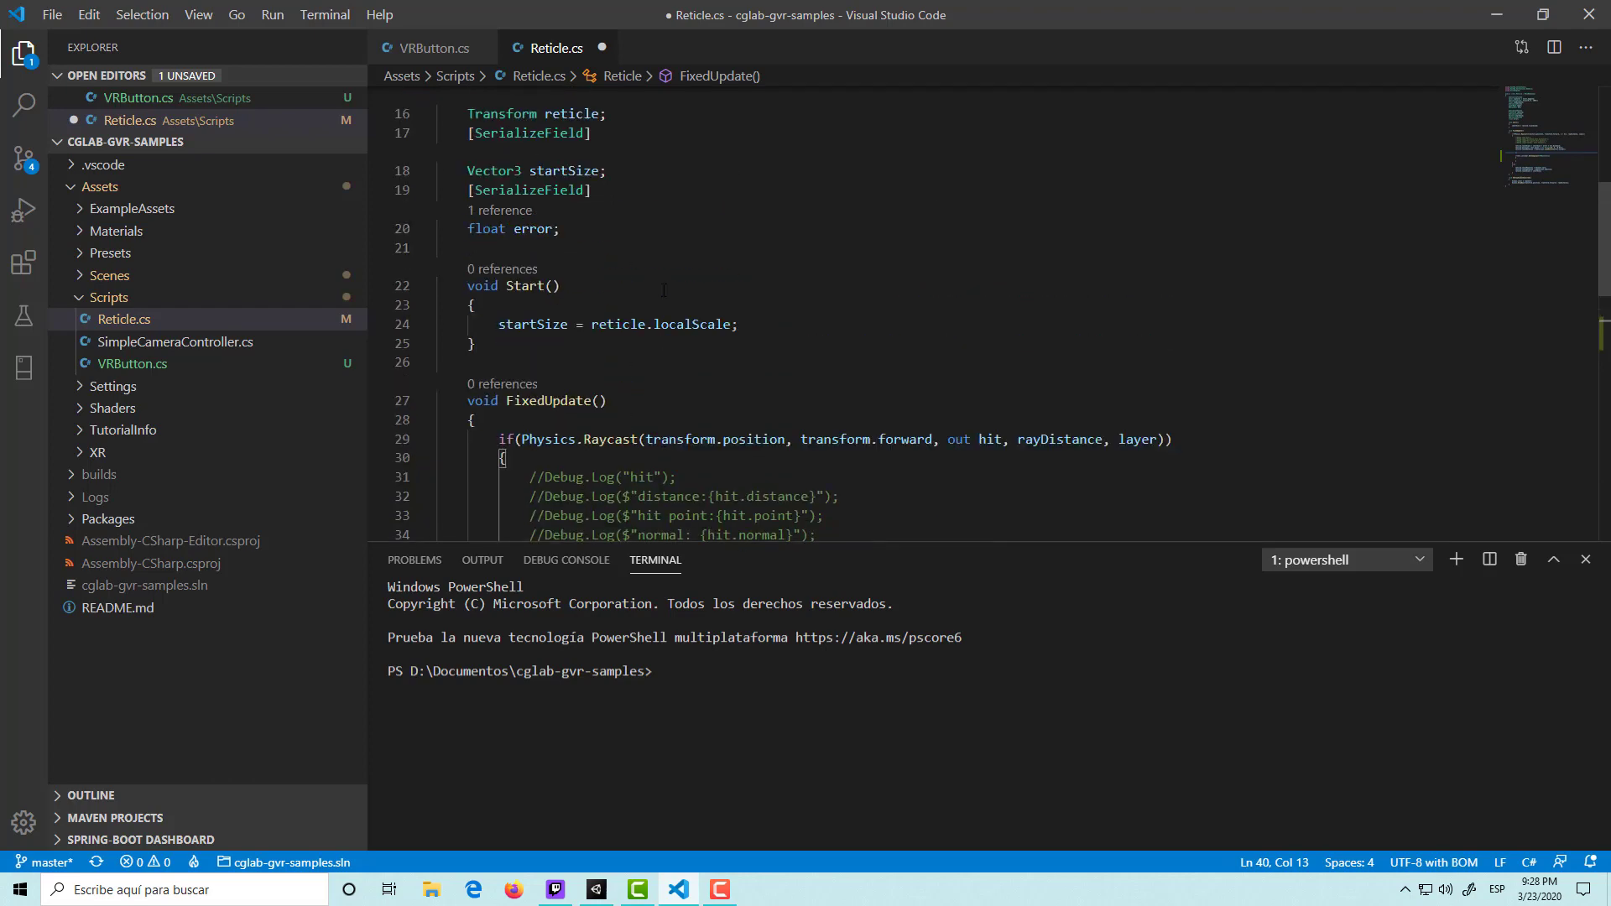
{"action": "scroll", "coordinate": [768, 396], "scroll_direction": "down", "scroll_amount": 3}
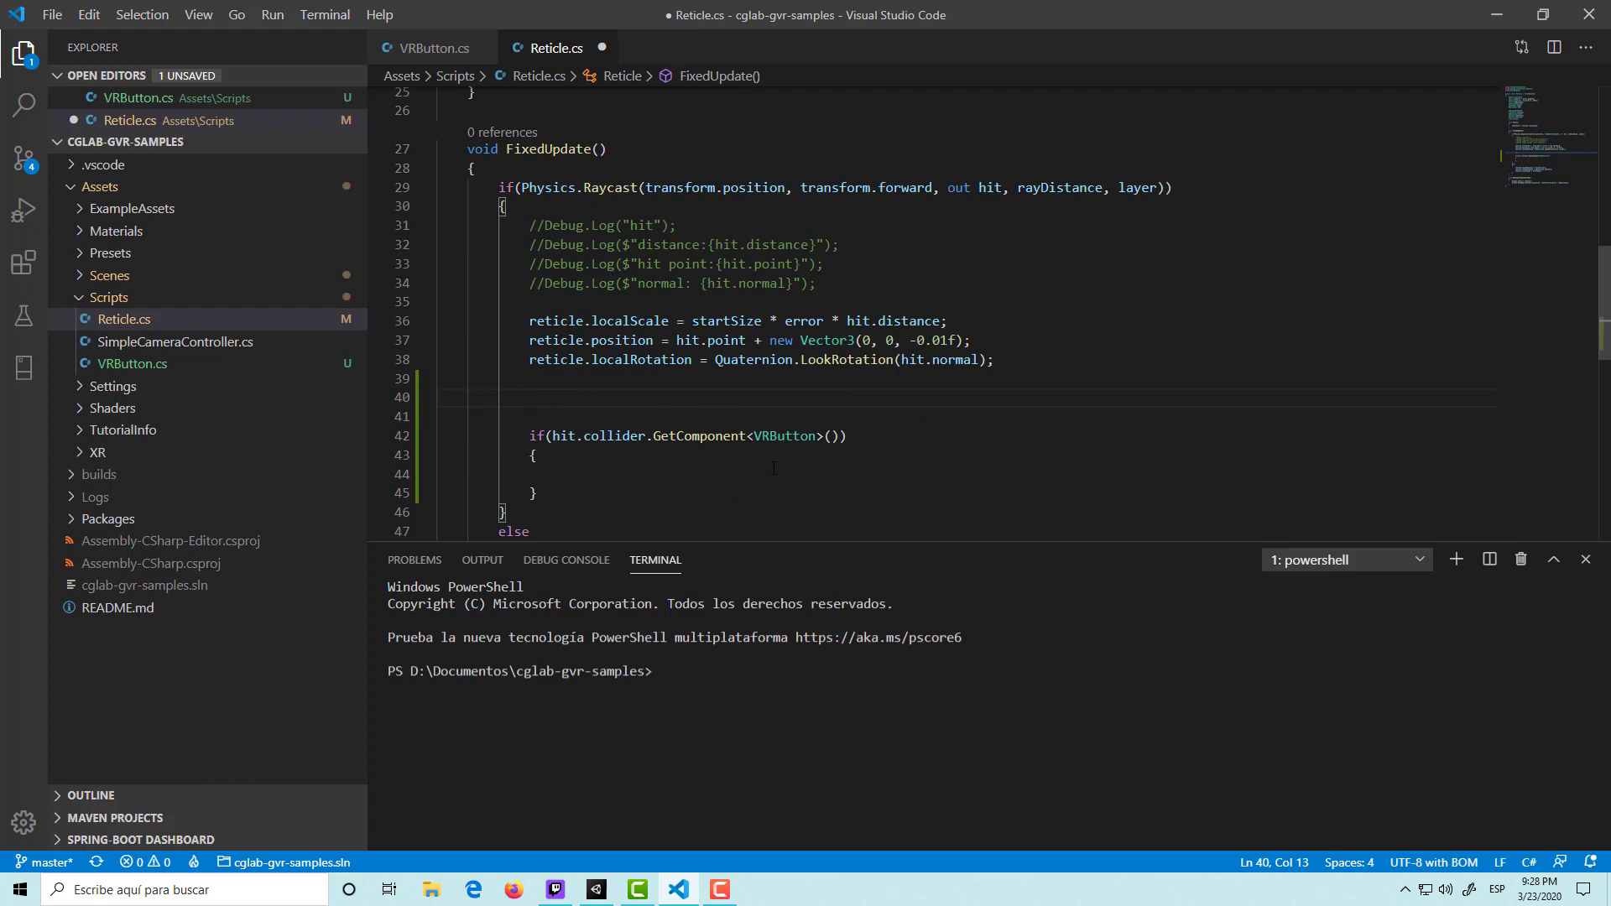
Start the declaration 'VRButton vRButton =' on line 40.
{"action": "type", "text": "VR"}
{"action": "key", "text": "Return"}
{"action": "type", "text": "vRBu"}
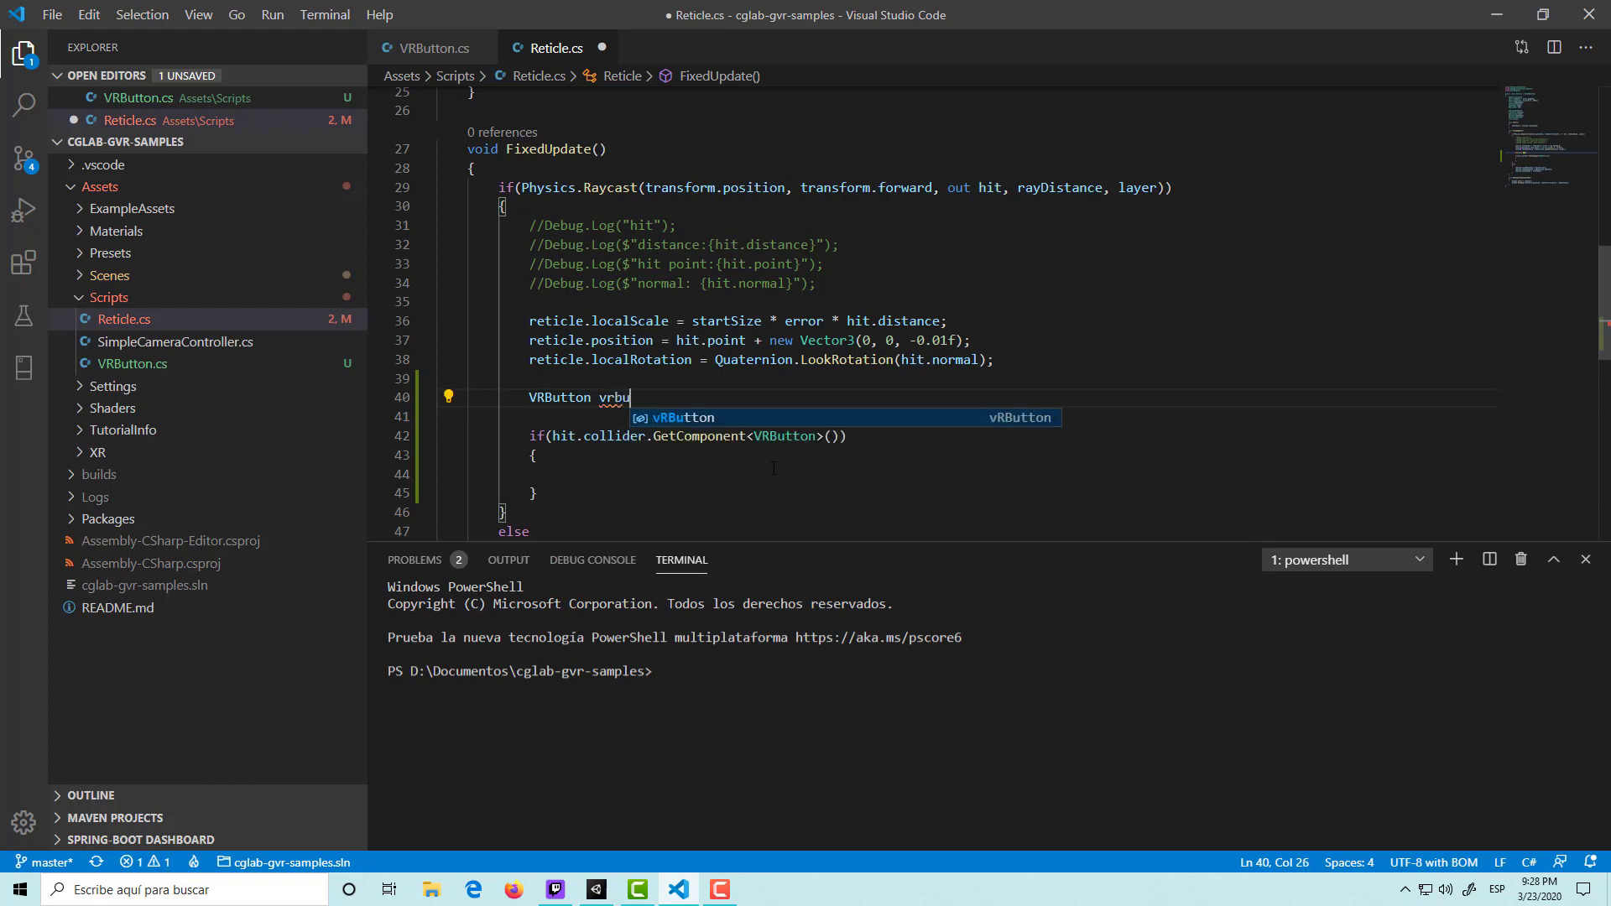
{"action": "key", "text": "Return"}
{"action": "type", "text": "="}
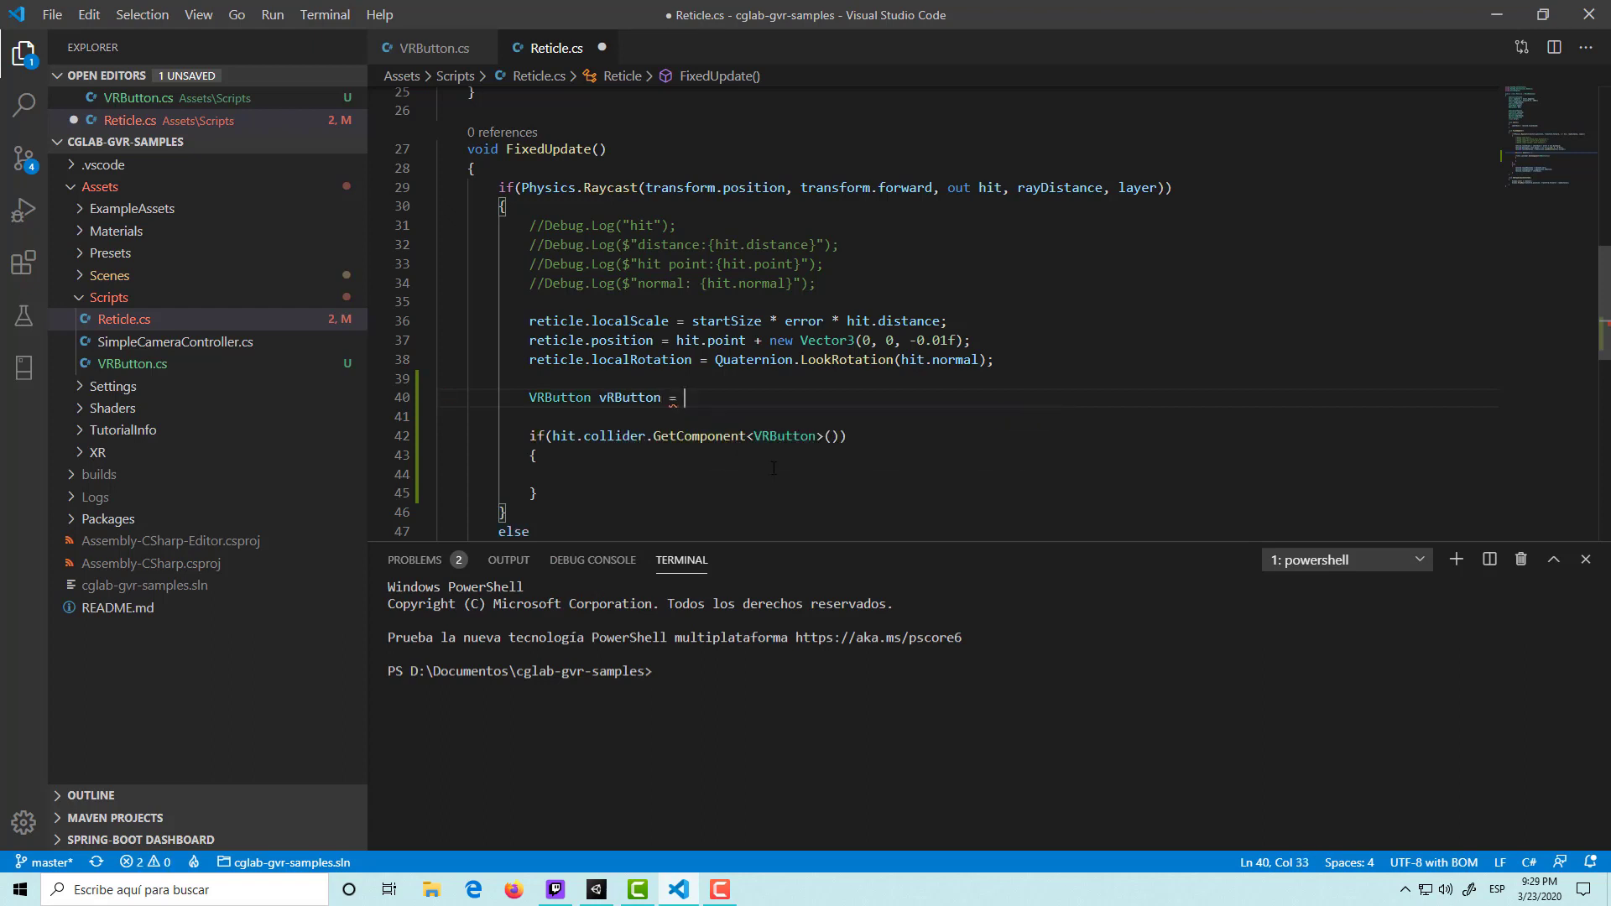
Assign it hit.collider.GetComponent<VRButton>() ? that same call : null, then save.
{"action": "left_click_drag", "start_coordinate": [842, 436], "coordinate": [552, 435]}
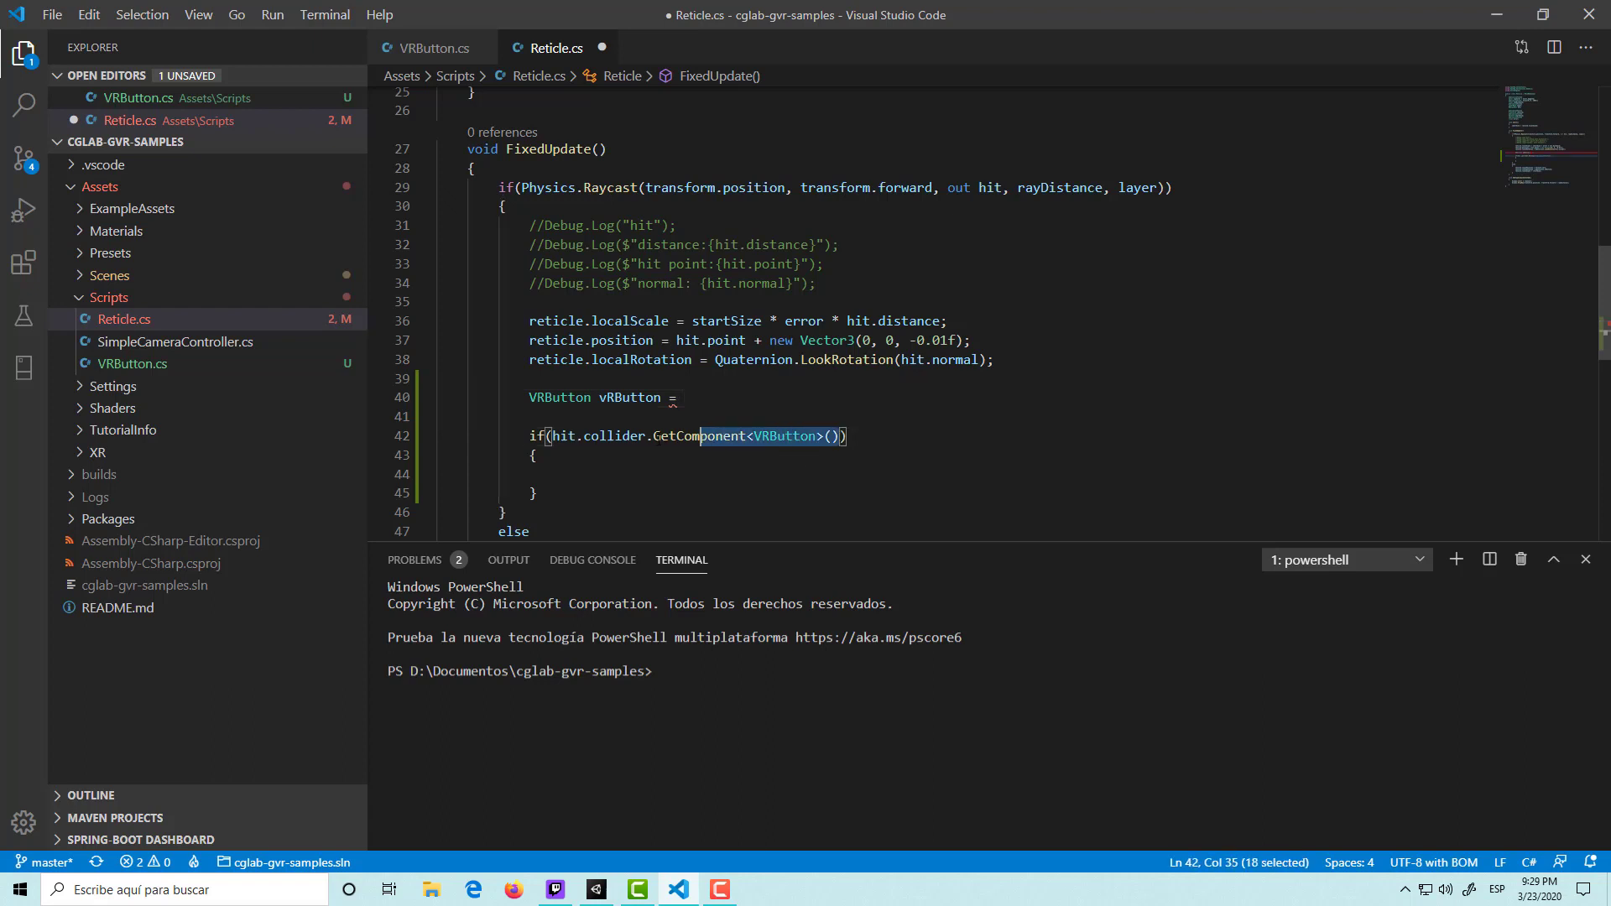
{"action": "key", "text": "ctrl+c"}
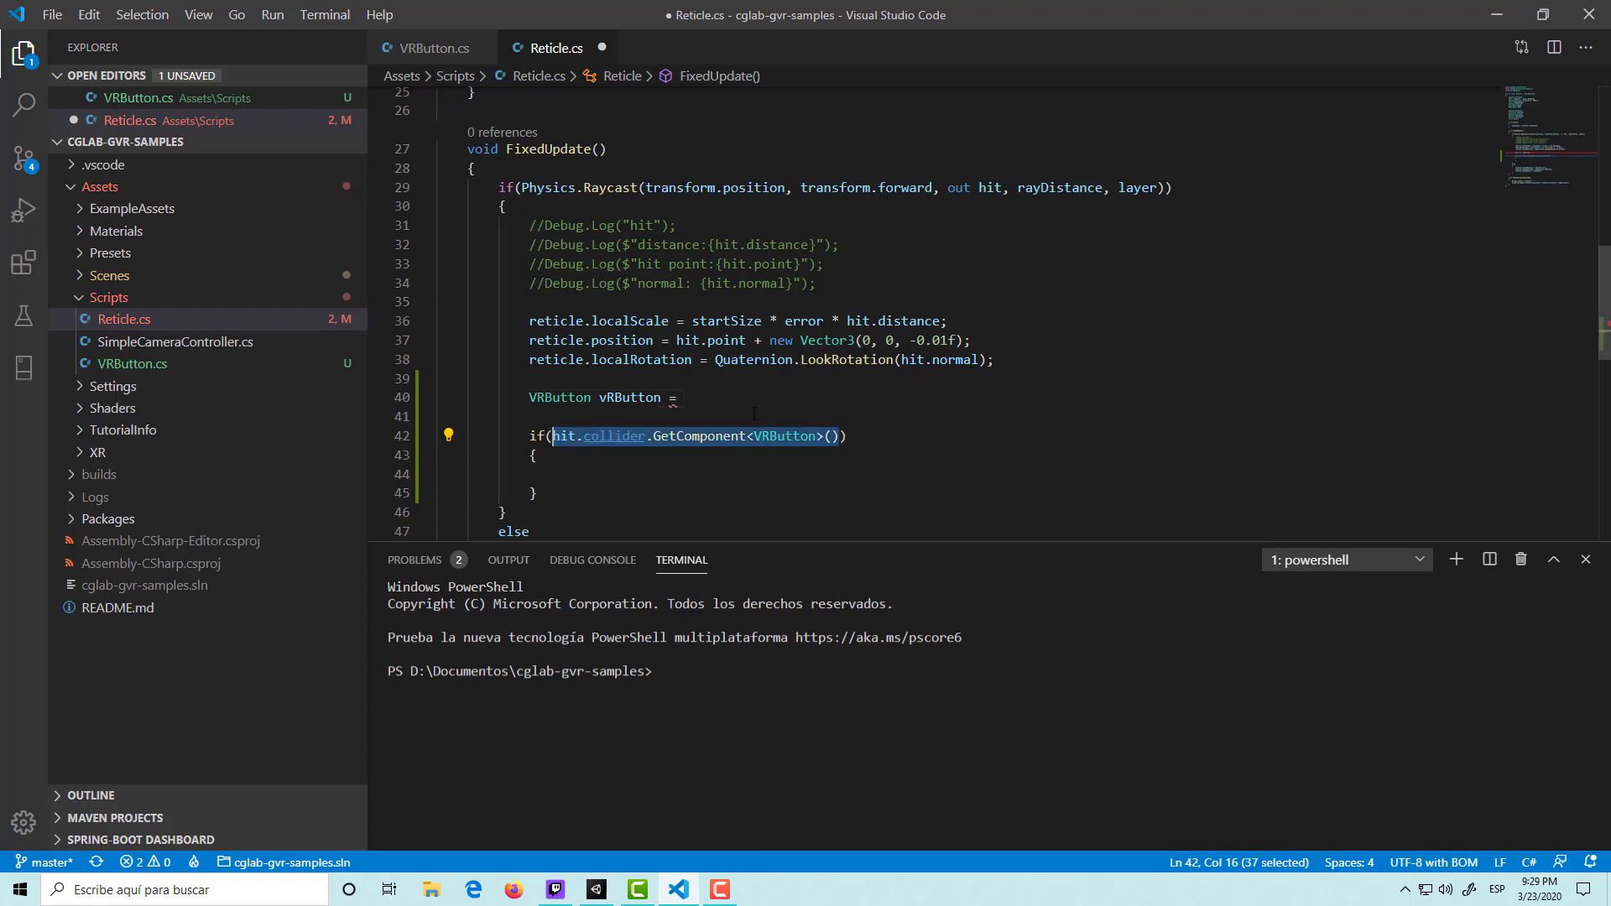
{"action": "left_click", "coordinate": [744, 398]}
{"action": "key", "text": "ctrl+v"}
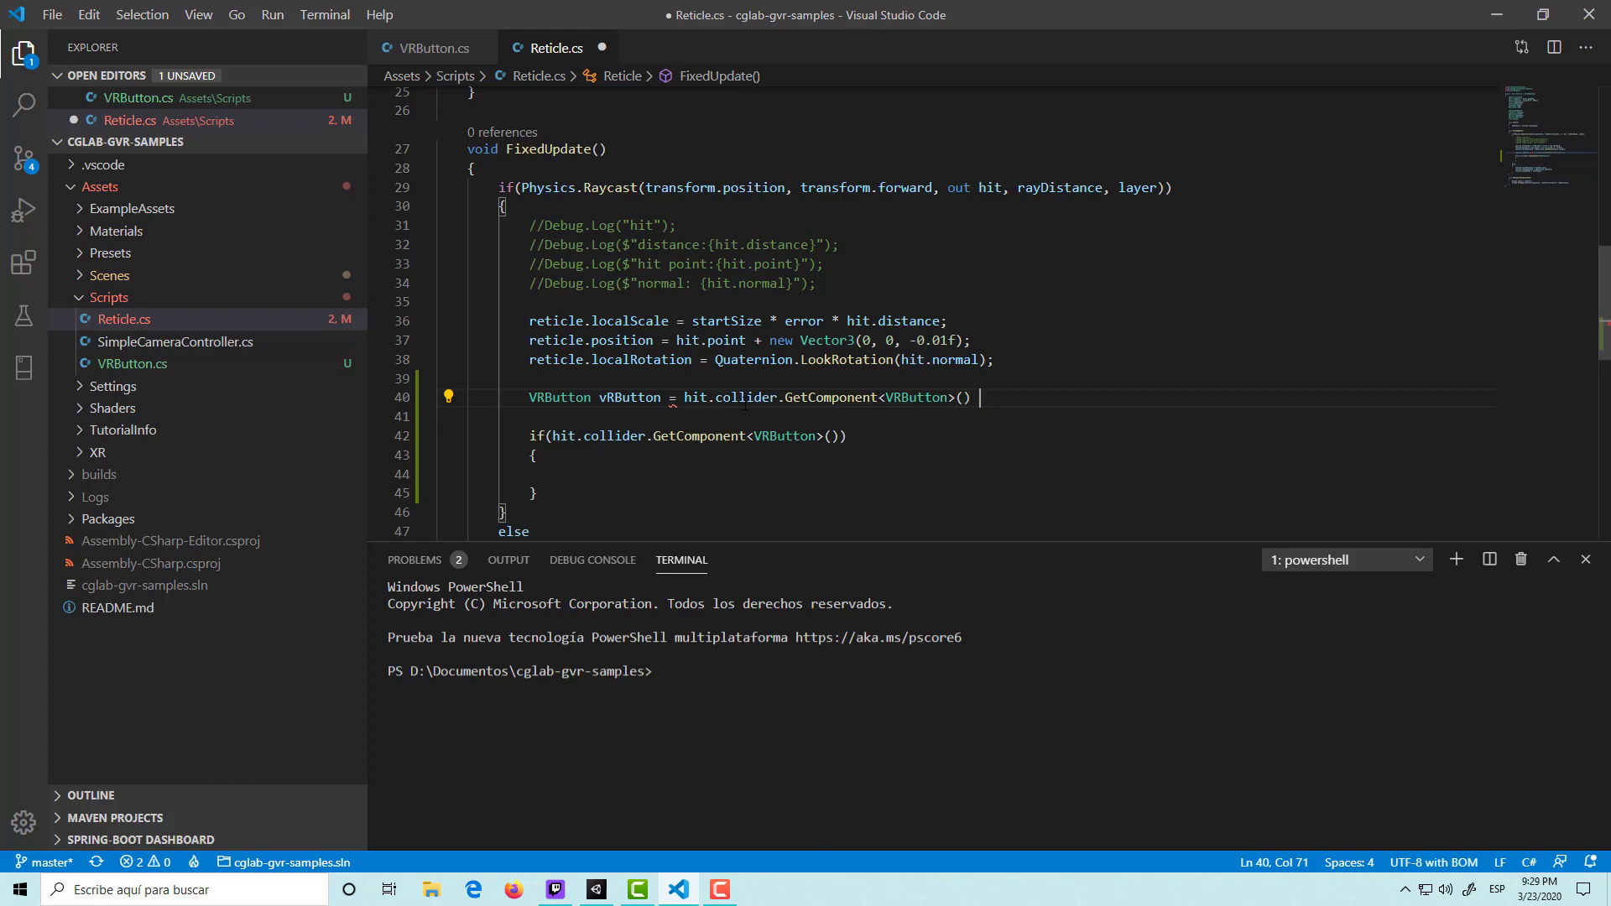
{"action": "type", "text": "="}
{"action": "key", "text": "BackSpace"}
{"action": "key", "text": "BackSpace"}
{"action": "type", "text": "?"}
{"action": "key", "text": "ctrl+v"}
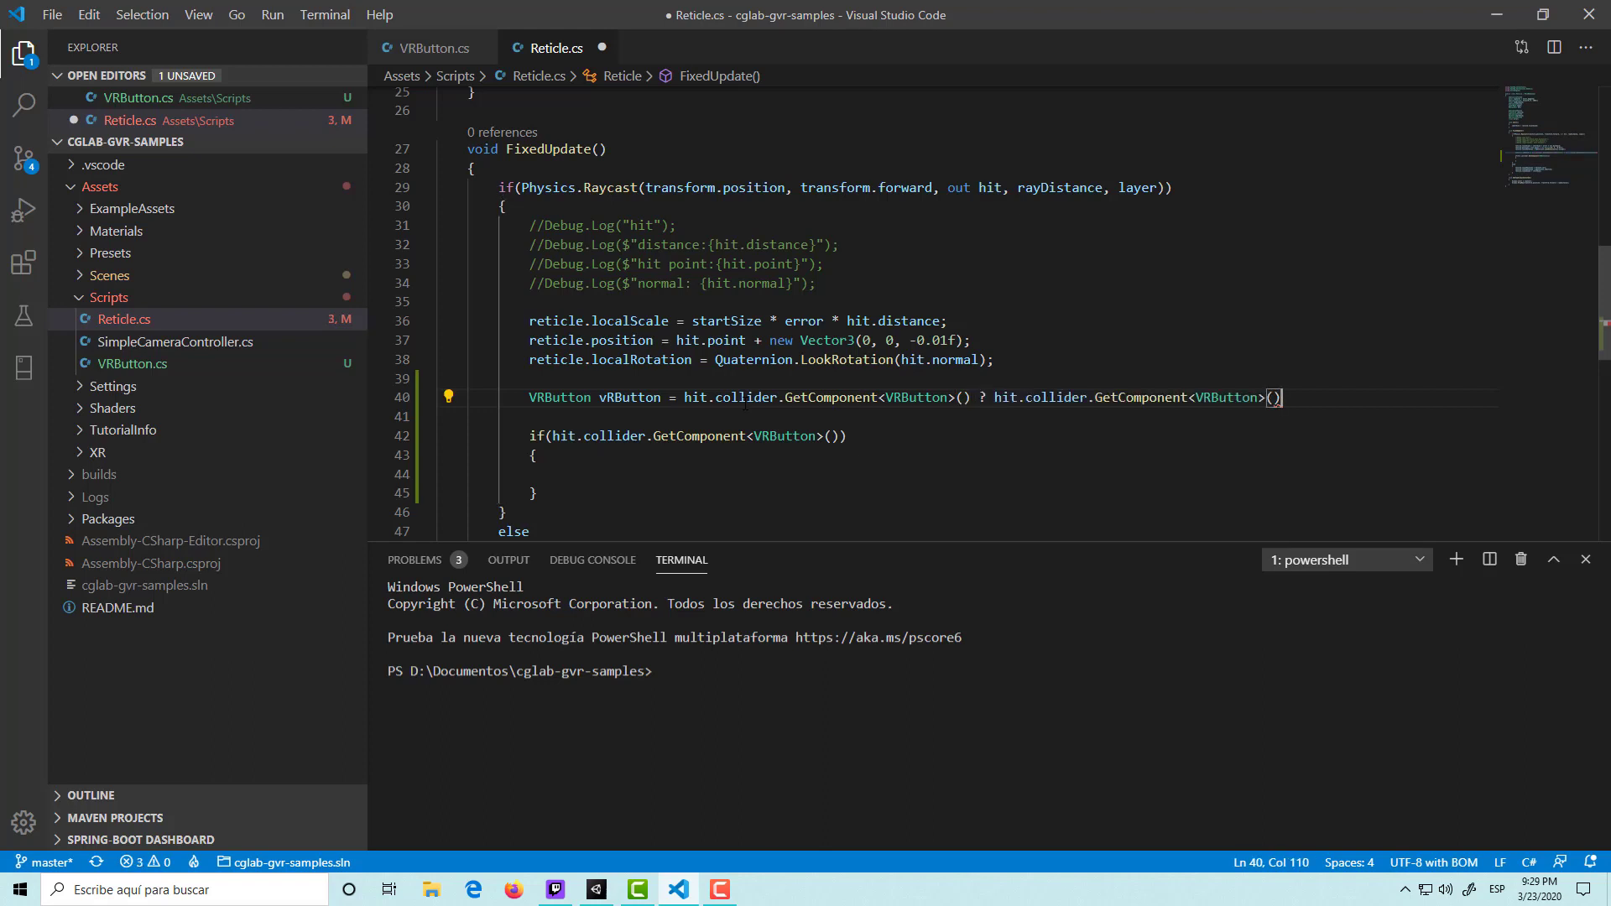
{"action": "type", "text": ";"}
{"action": "type", "text": " : "}
{"action": "type", "text": "null"}
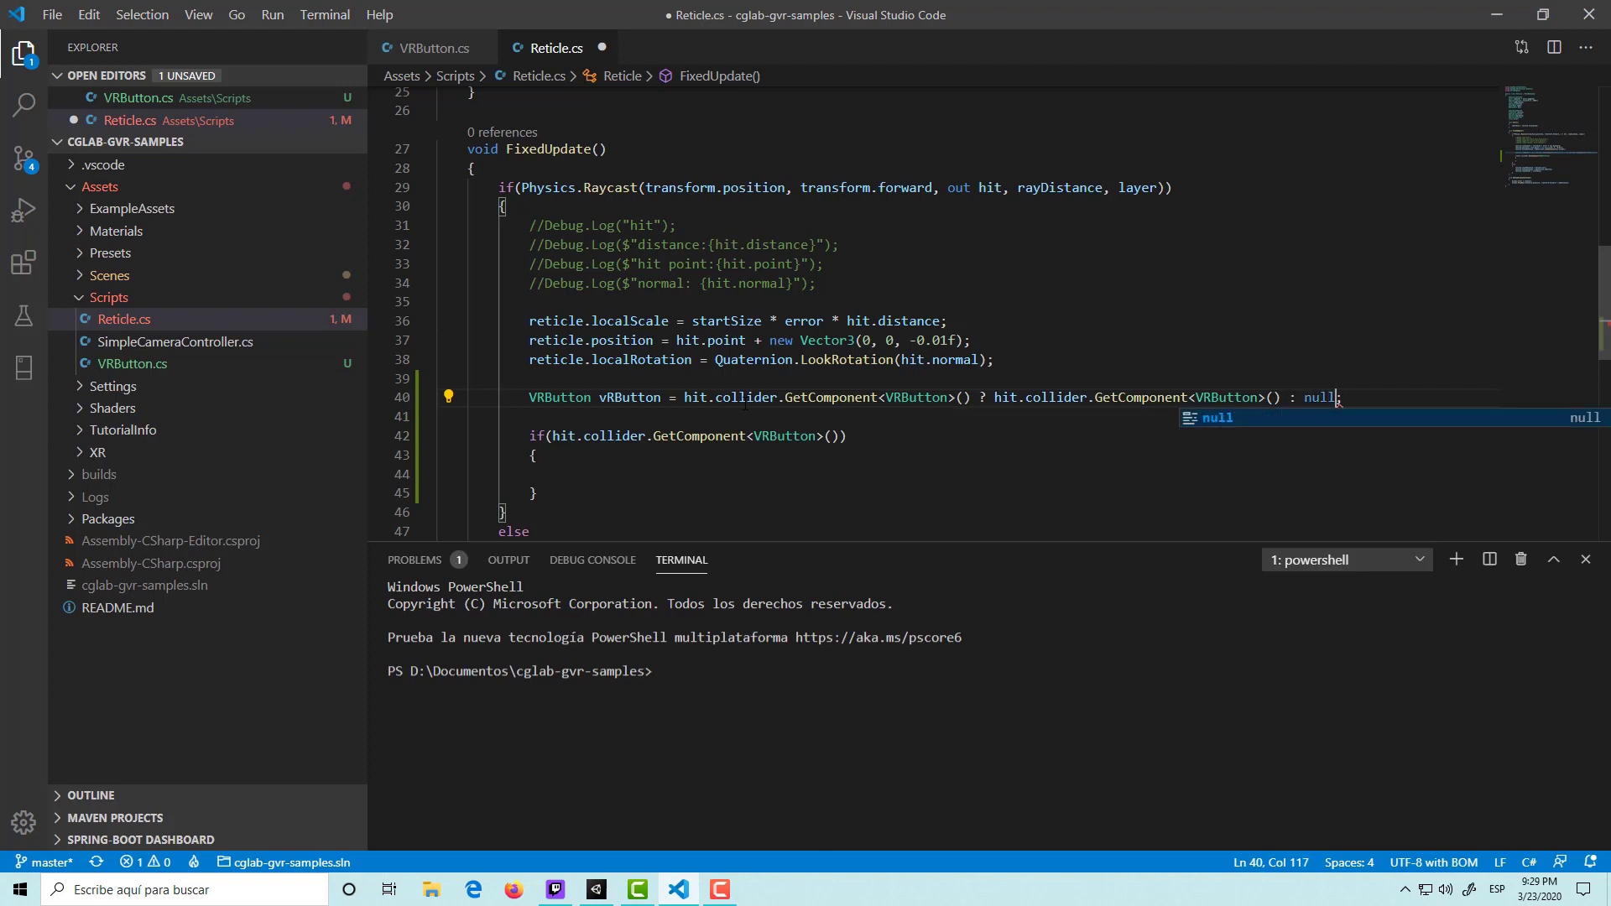
{"action": "key", "text": "ctrl+s"}
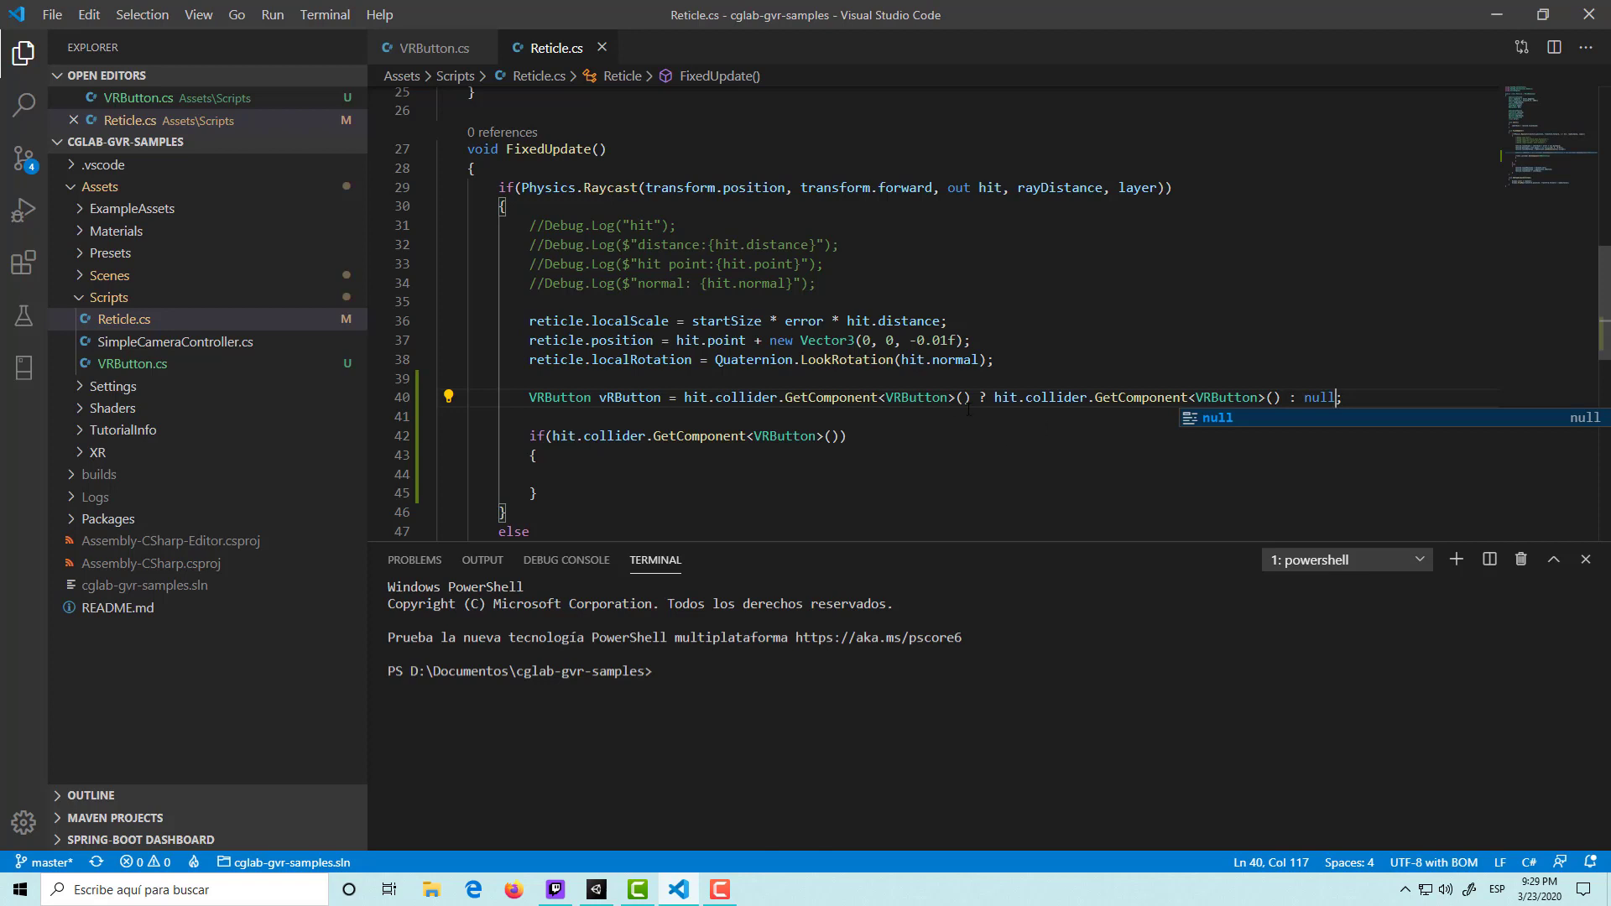
Remove the ternary so line 40 reads VRButton vRButton = hit.collider.GetComponent<VRButton>(); and save.
{"action": "triple_click", "coordinate": [913, 397]}
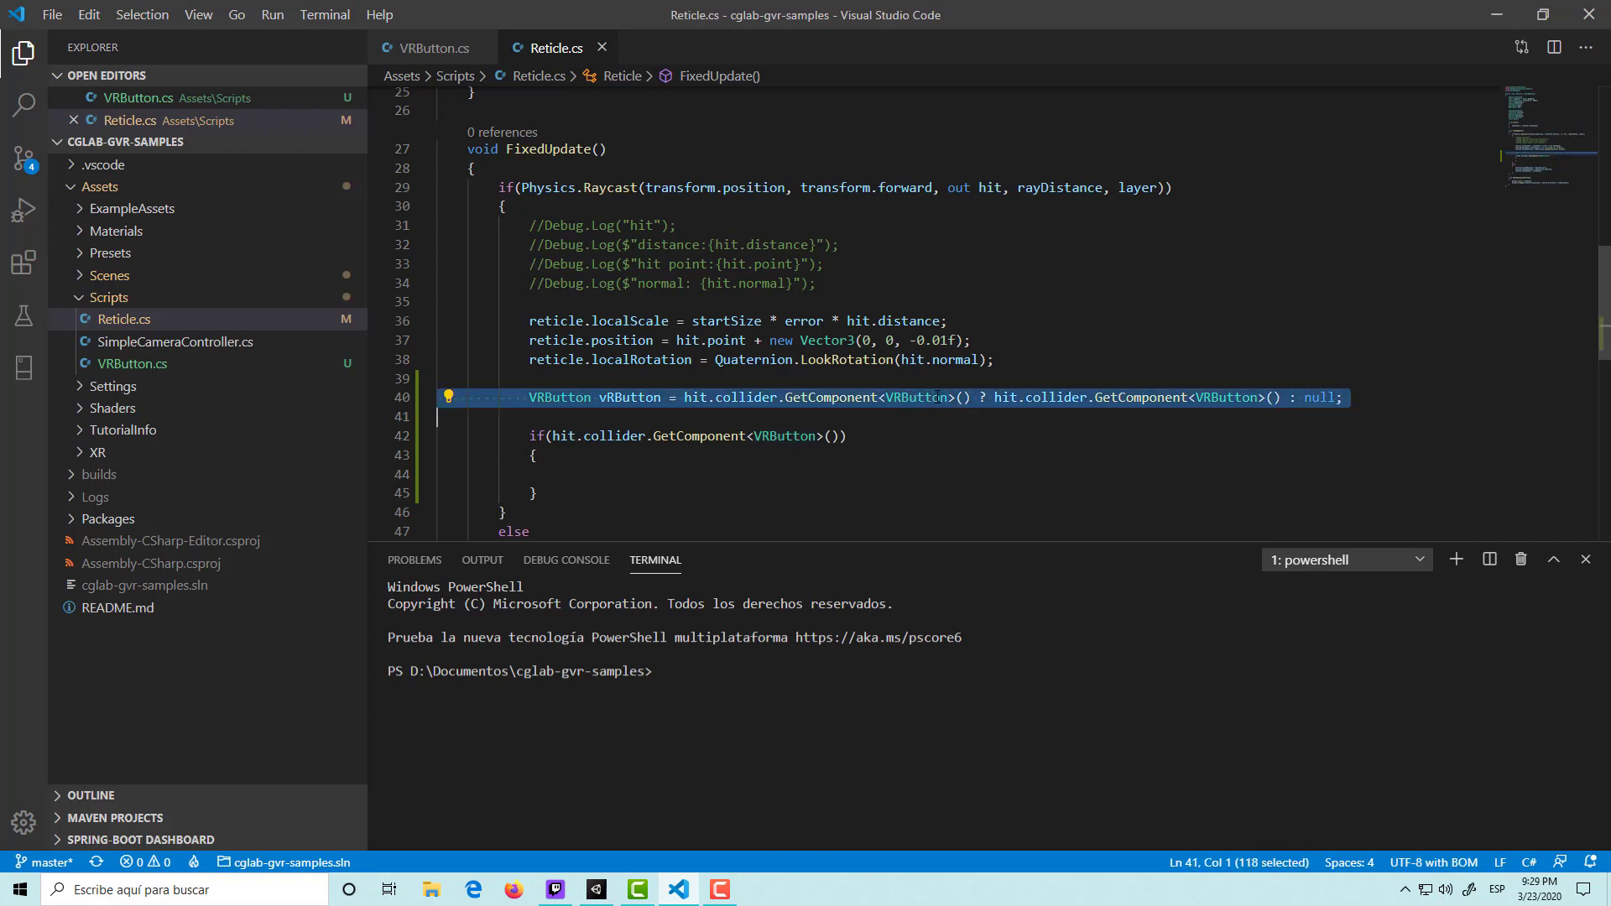
{"action": "key", "text": "Escape"}
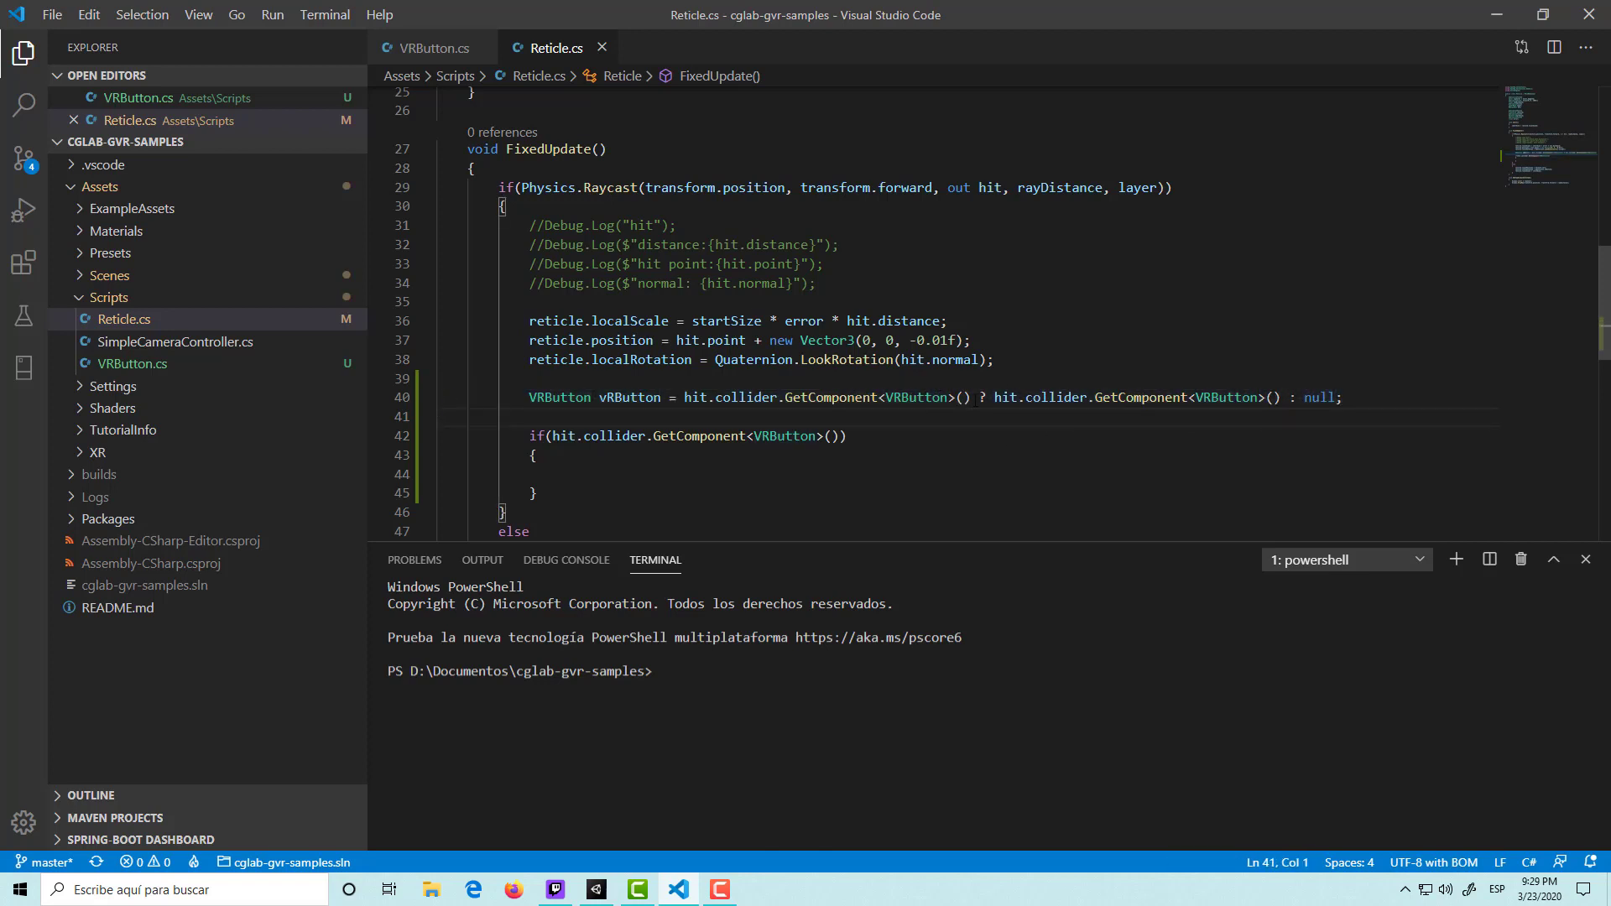
{"action": "left_click_drag", "start_coordinate": [971, 398], "coordinate": [684, 398]}
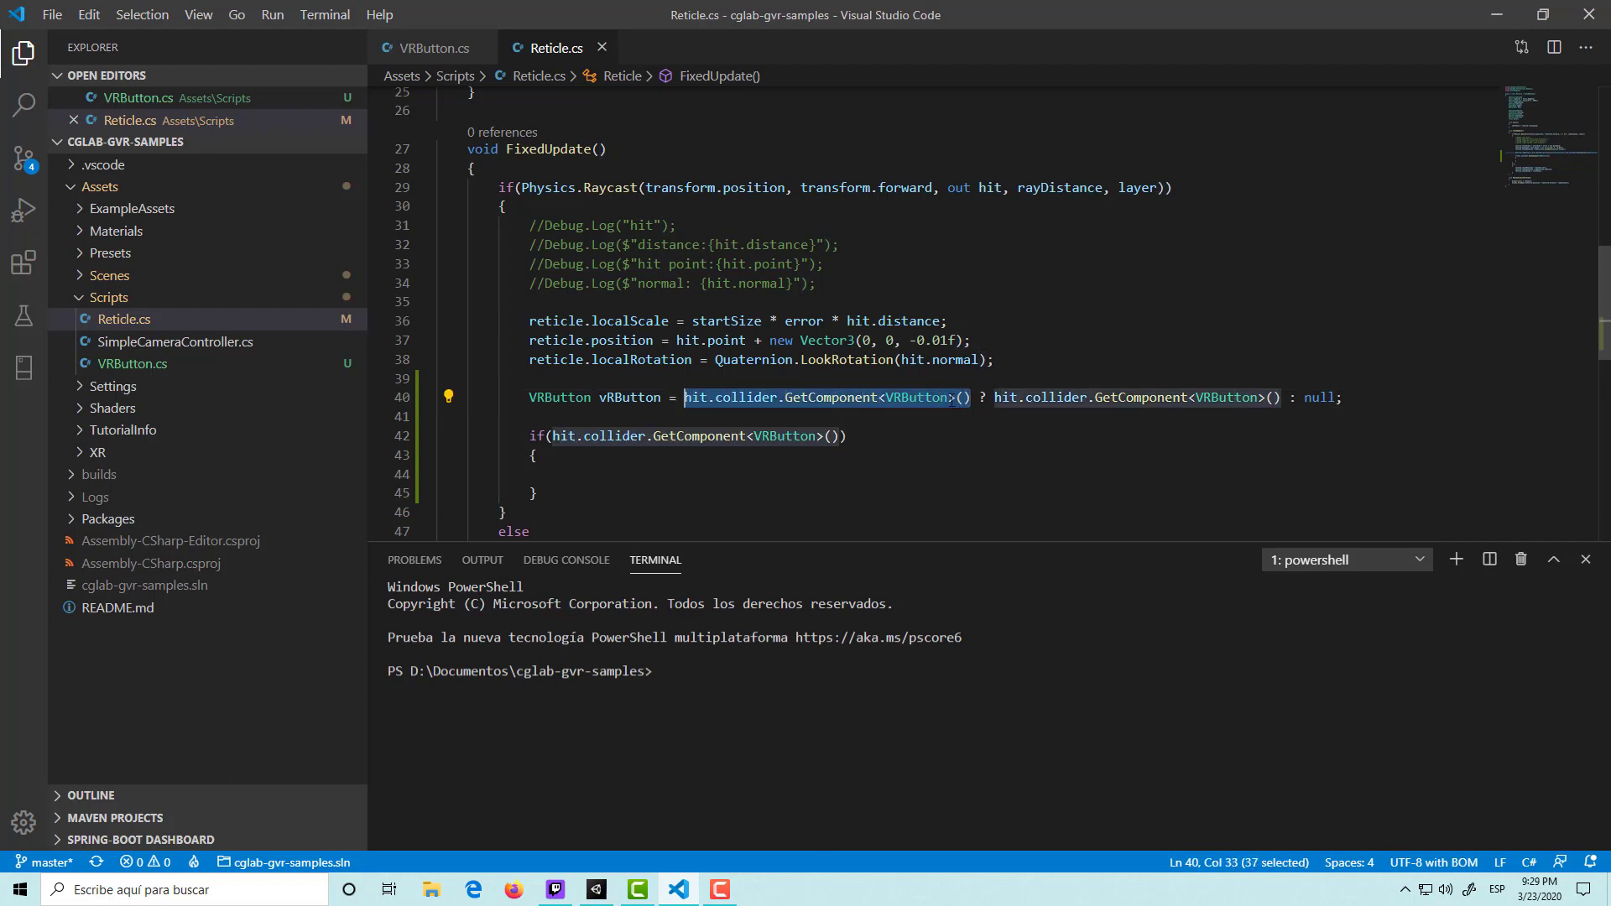
{"action": "double_click", "coordinate": [919, 397]}
{"action": "left_click", "coordinate": [919, 398]}
{"action": "left_click", "coordinate": [919, 397]}
{"action": "double_click", "coordinate": [919, 398]}
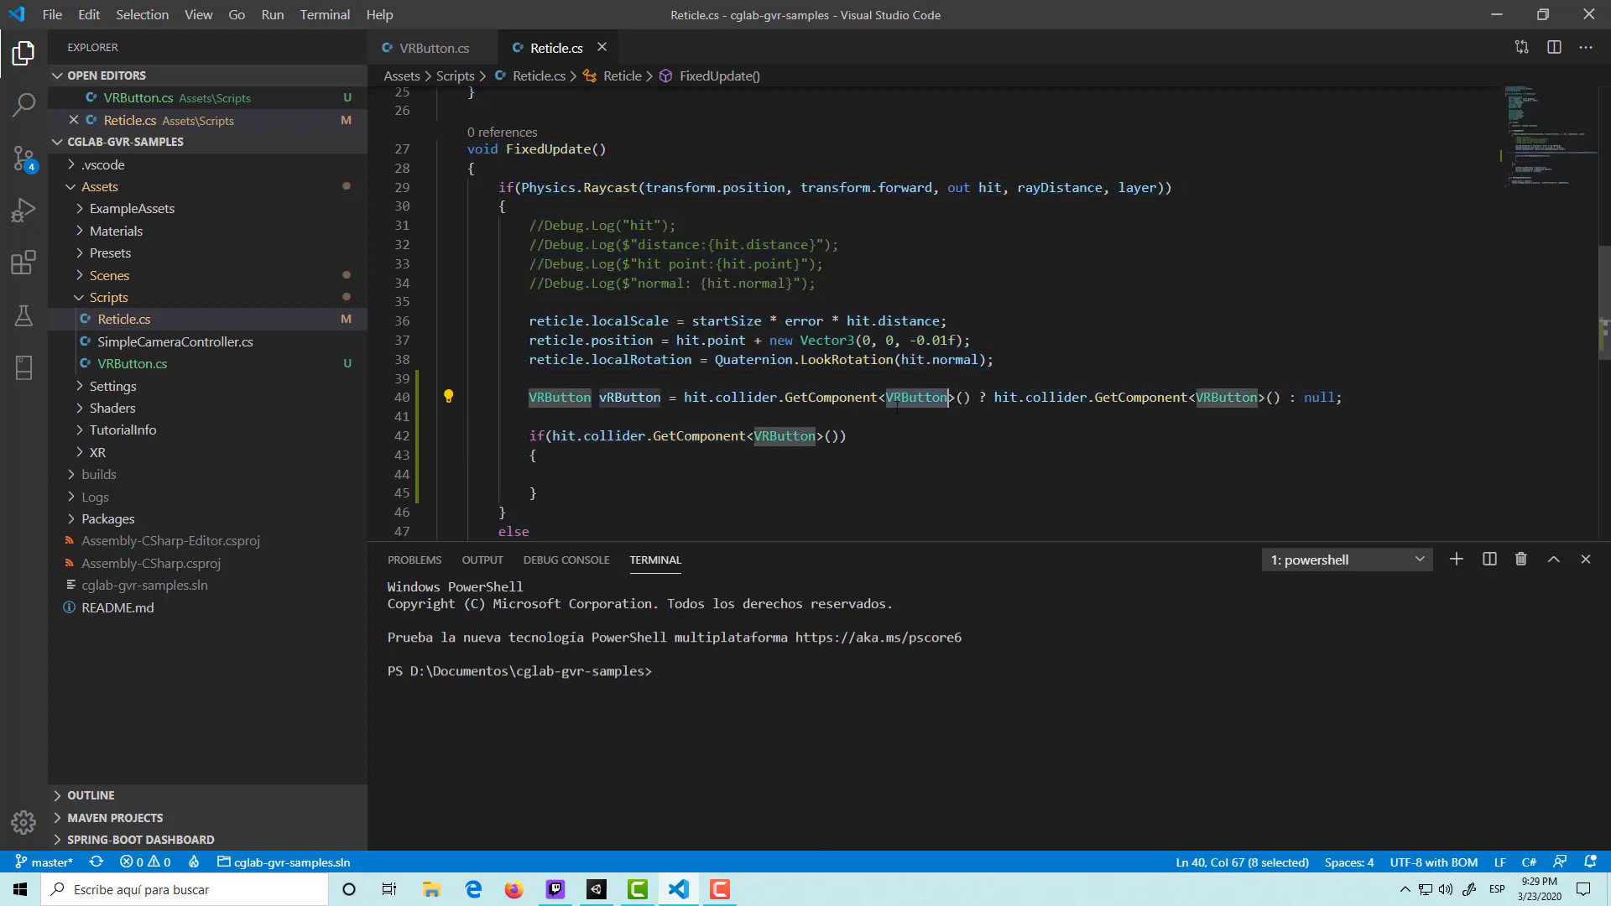
{"action": "left_click_drag", "start_coordinate": [1342, 398], "coordinate": [980, 397]}
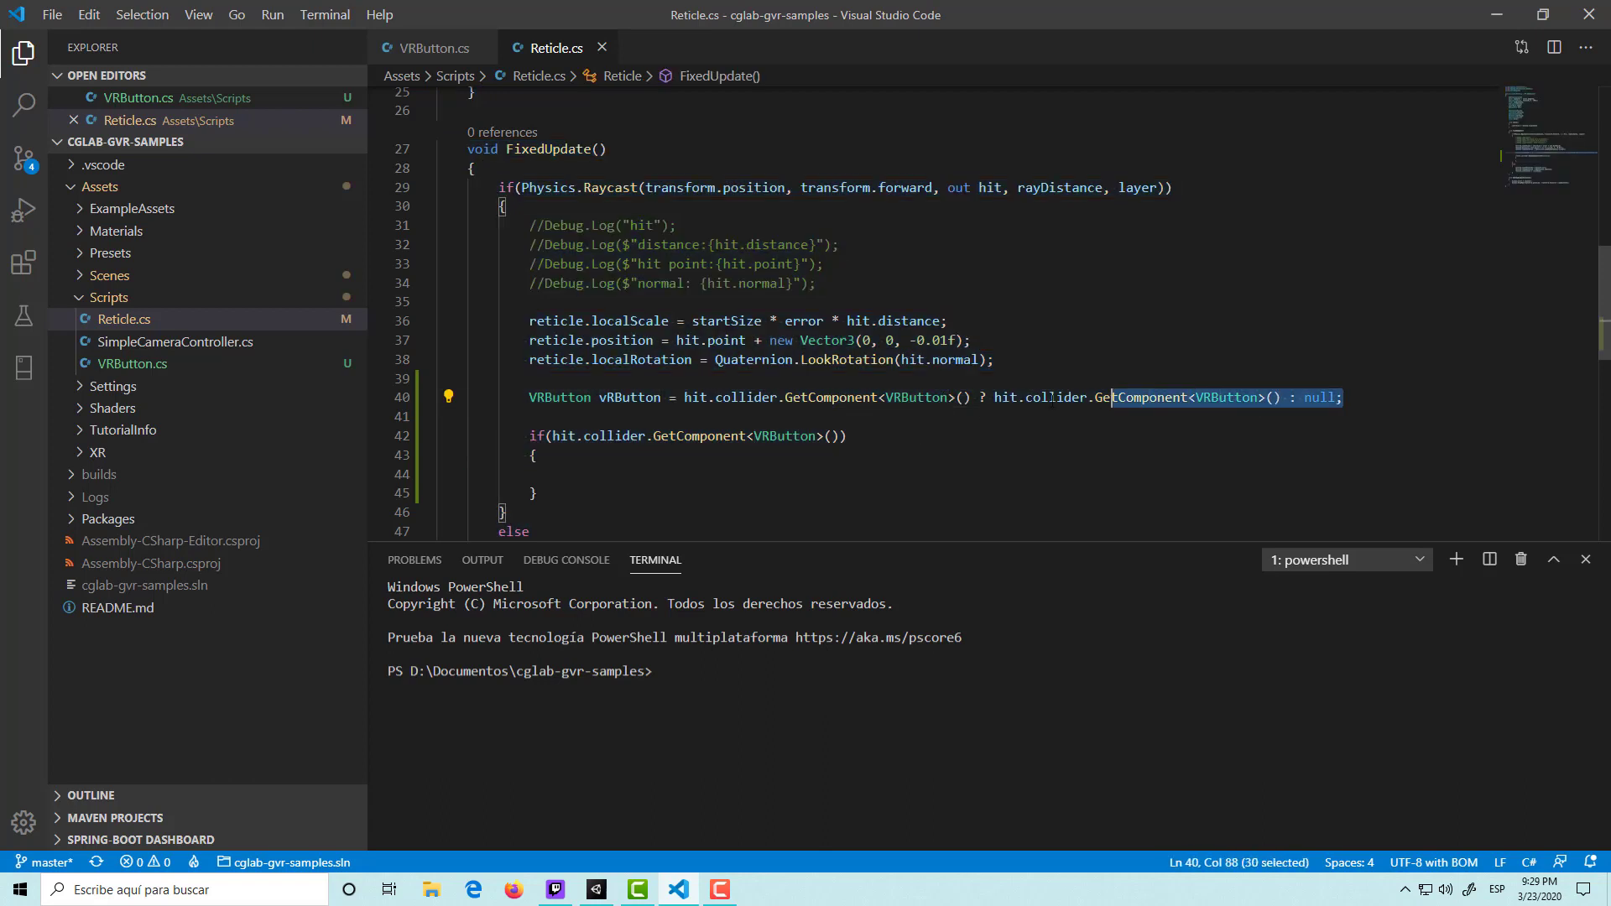
{"action": "key", "text": "BackSpace"}
{"action": "key", "text": "BackSpace"}
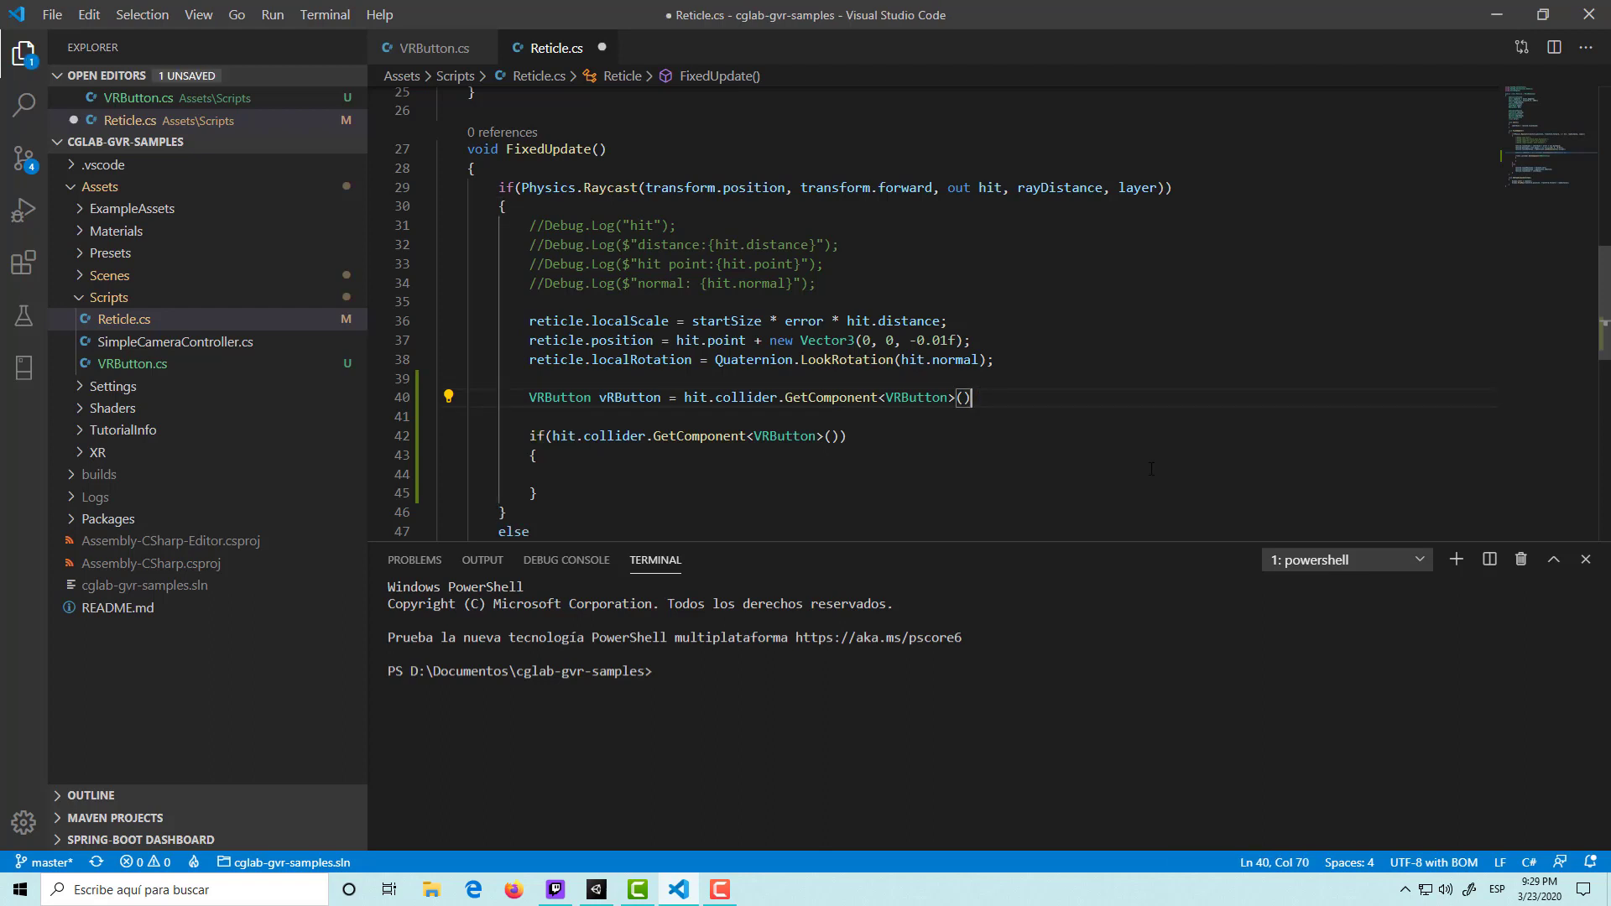
{"action": "type", "text": ";"}
{"action": "key", "text": "ctrl+s"}
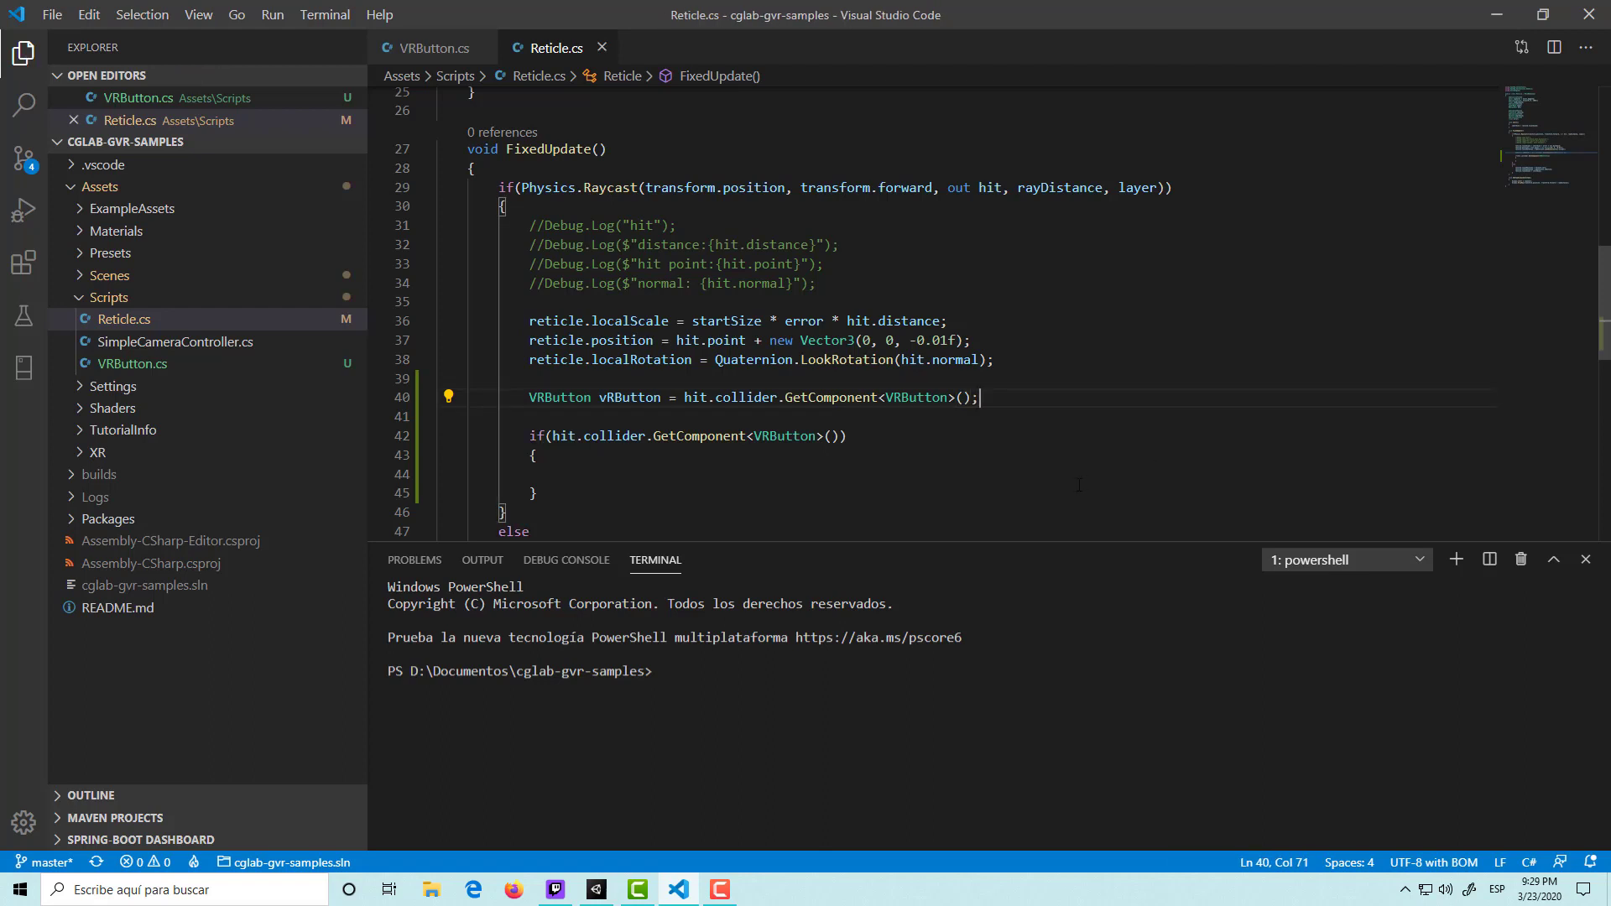
Select the GetComponent call in the if condition for replacement.
{"action": "triple_click", "coordinate": [879, 398]}
{"action": "double_click", "coordinate": [879, 397]}
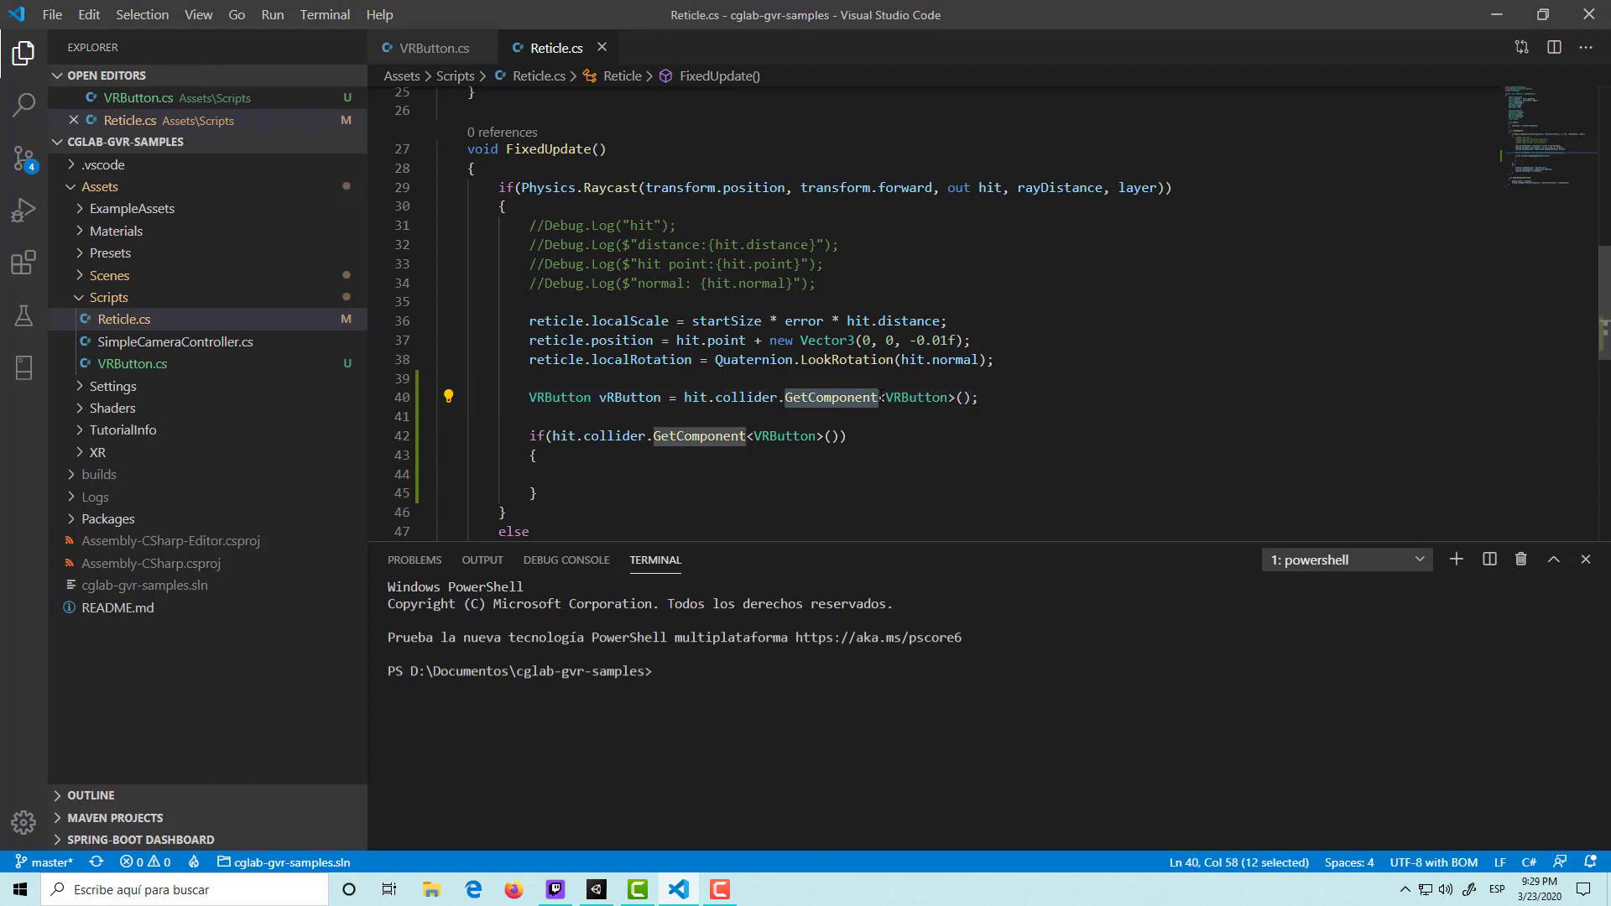
{"action": "left_click_drag", "start_coordinate": [843, 437], "coordinate": [553, 436]}
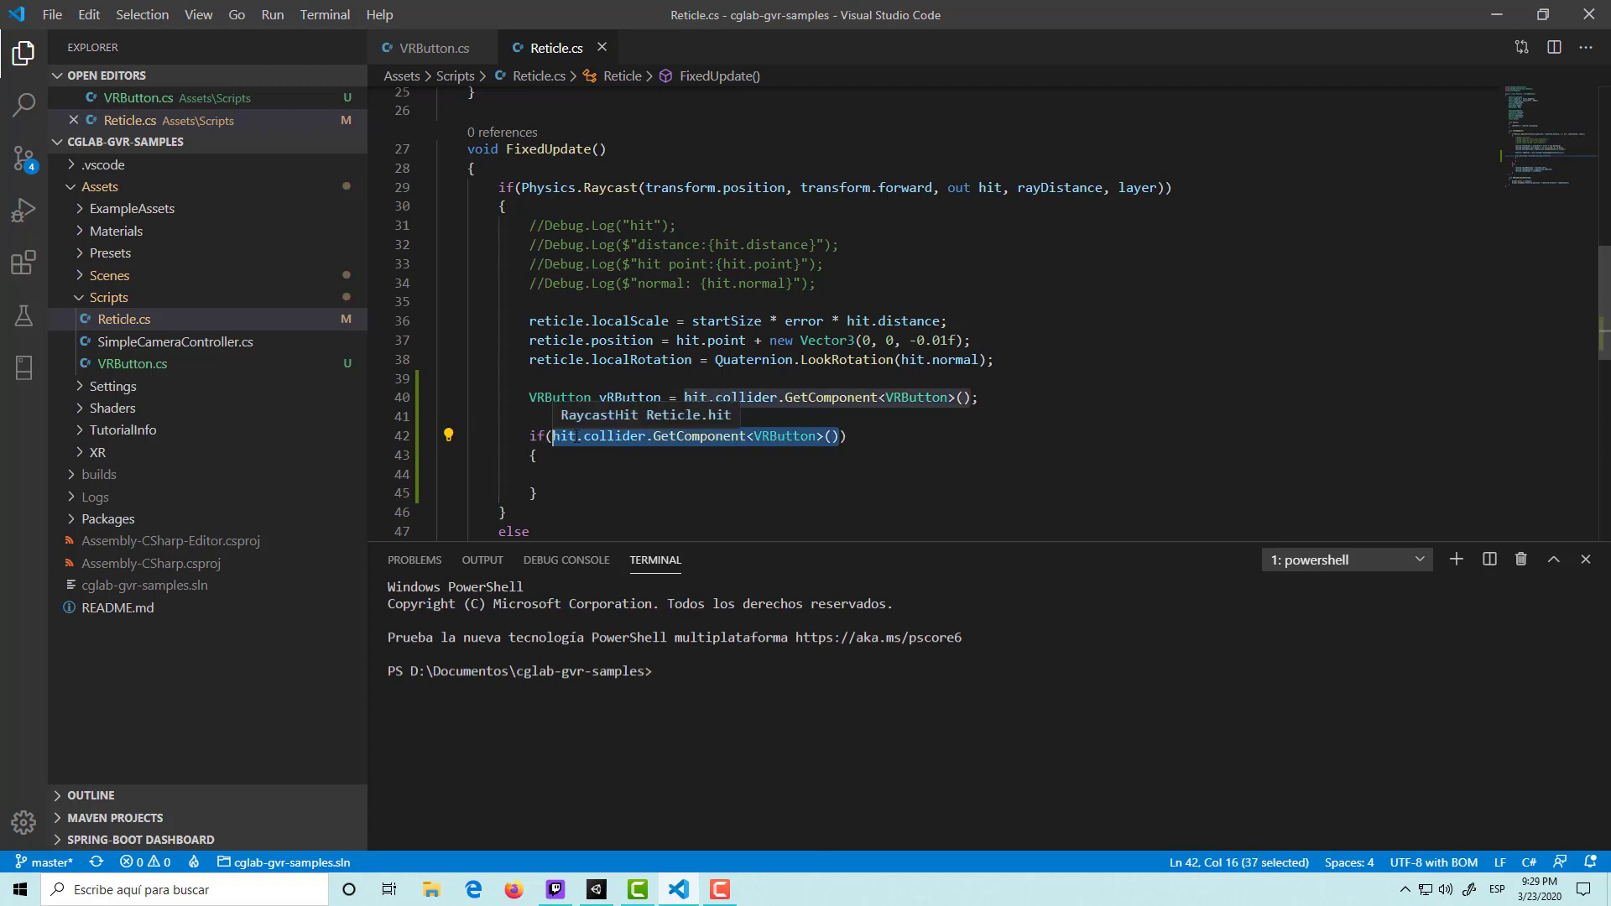
Replace the if condition with vRButton and open an indented line inside the block.
{"action": "type", "text": "vRButton"}
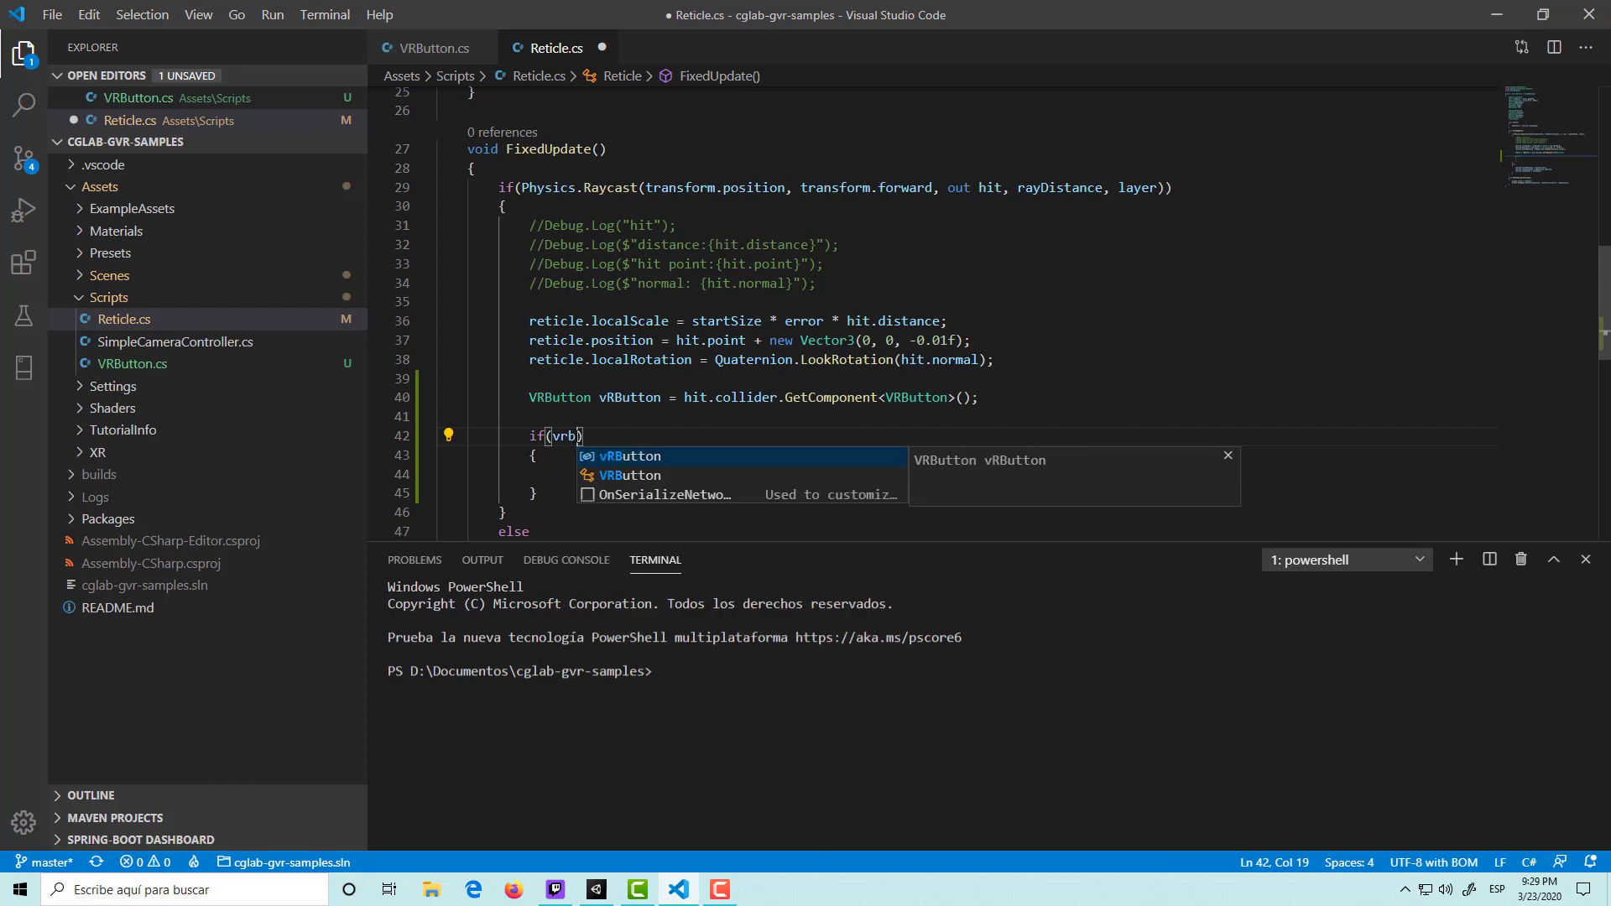
{"action": "key", "text": "ctrl+s"}
{"action": "left_click", "coordinate": [560, 474]}
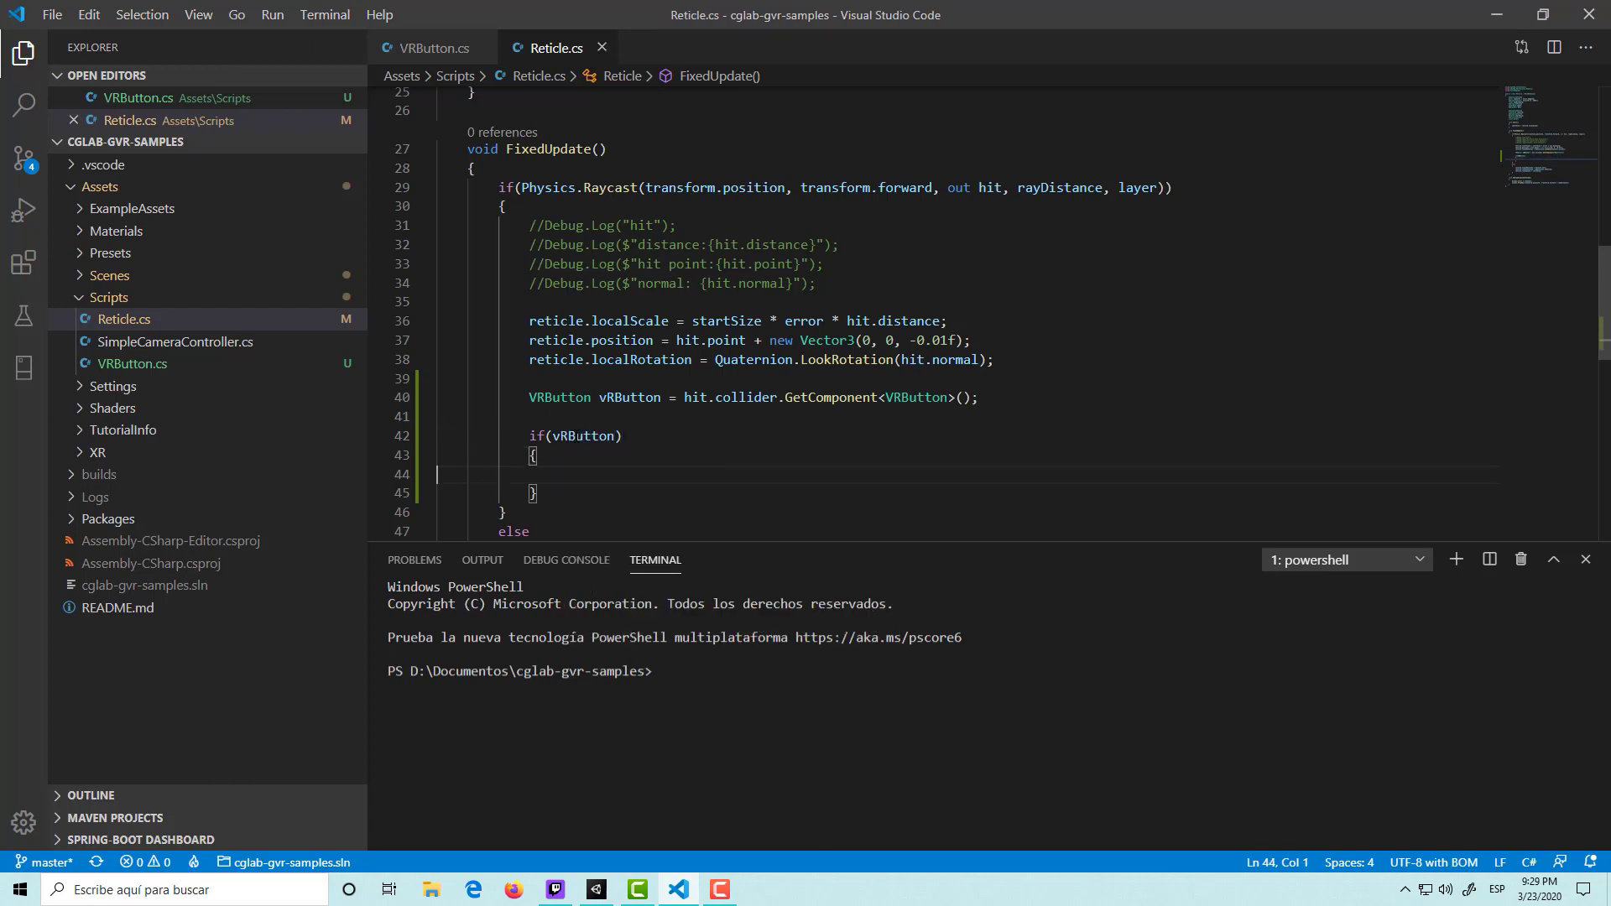
{"action": "key", "text": "Tab"}
{"action": "key", "text": "ctrl+s"}
Call vRButton.Click(); inside the if block and save.
{"action": "type", "text": "vRButton."}
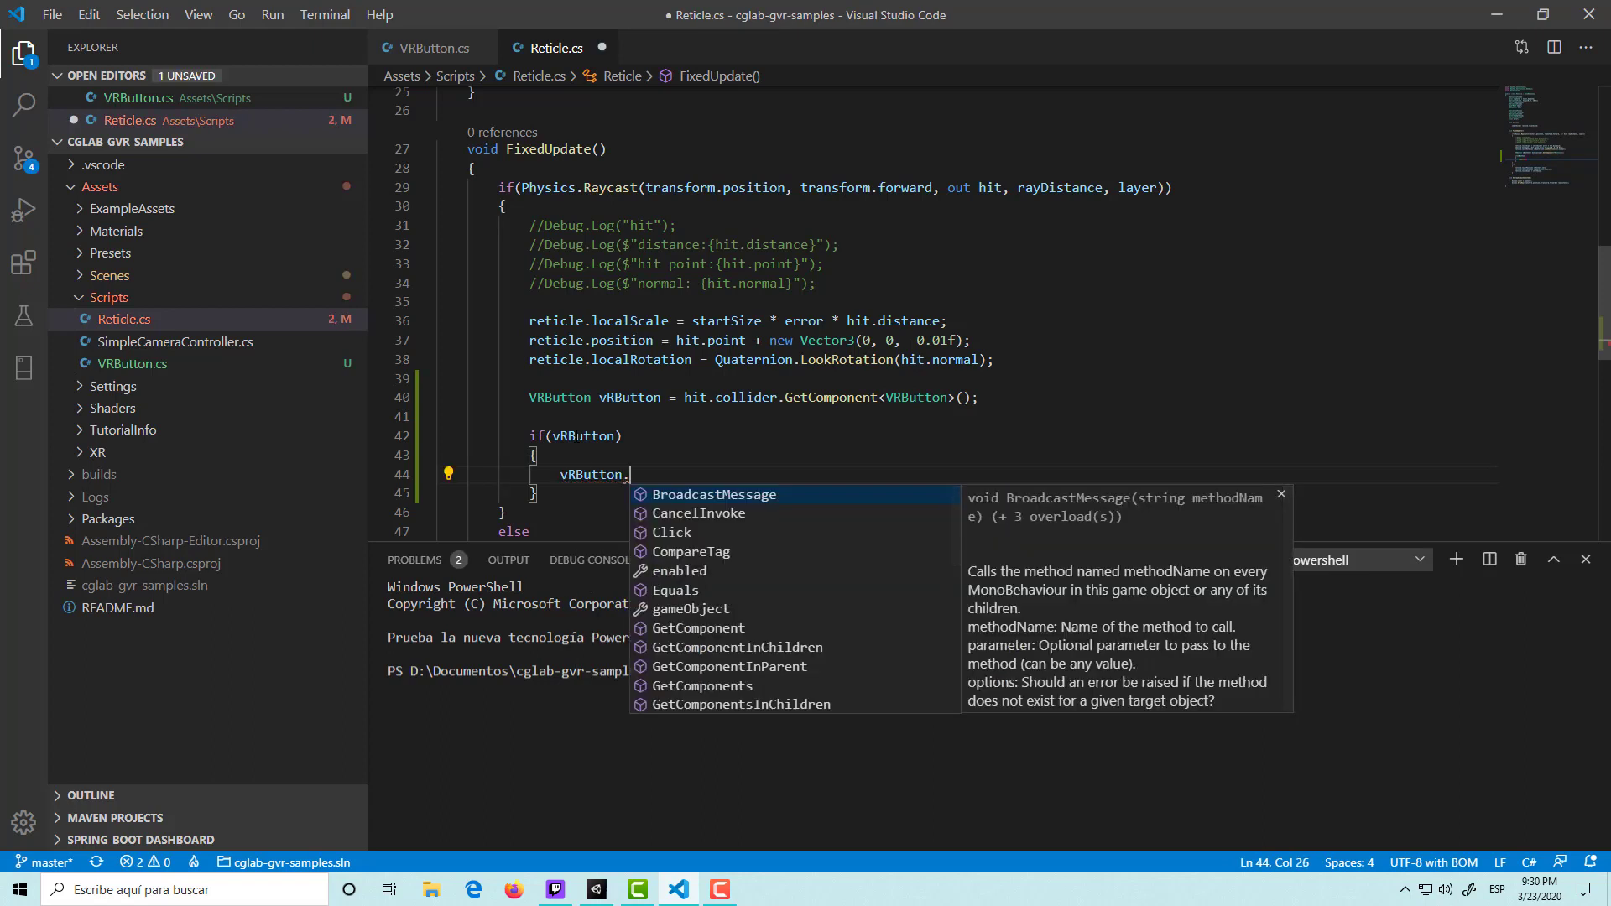
{"action": "key", "text": "Down"}
{"action": "key", "text": "Down"}
{"action": "key", "text": "Return"}
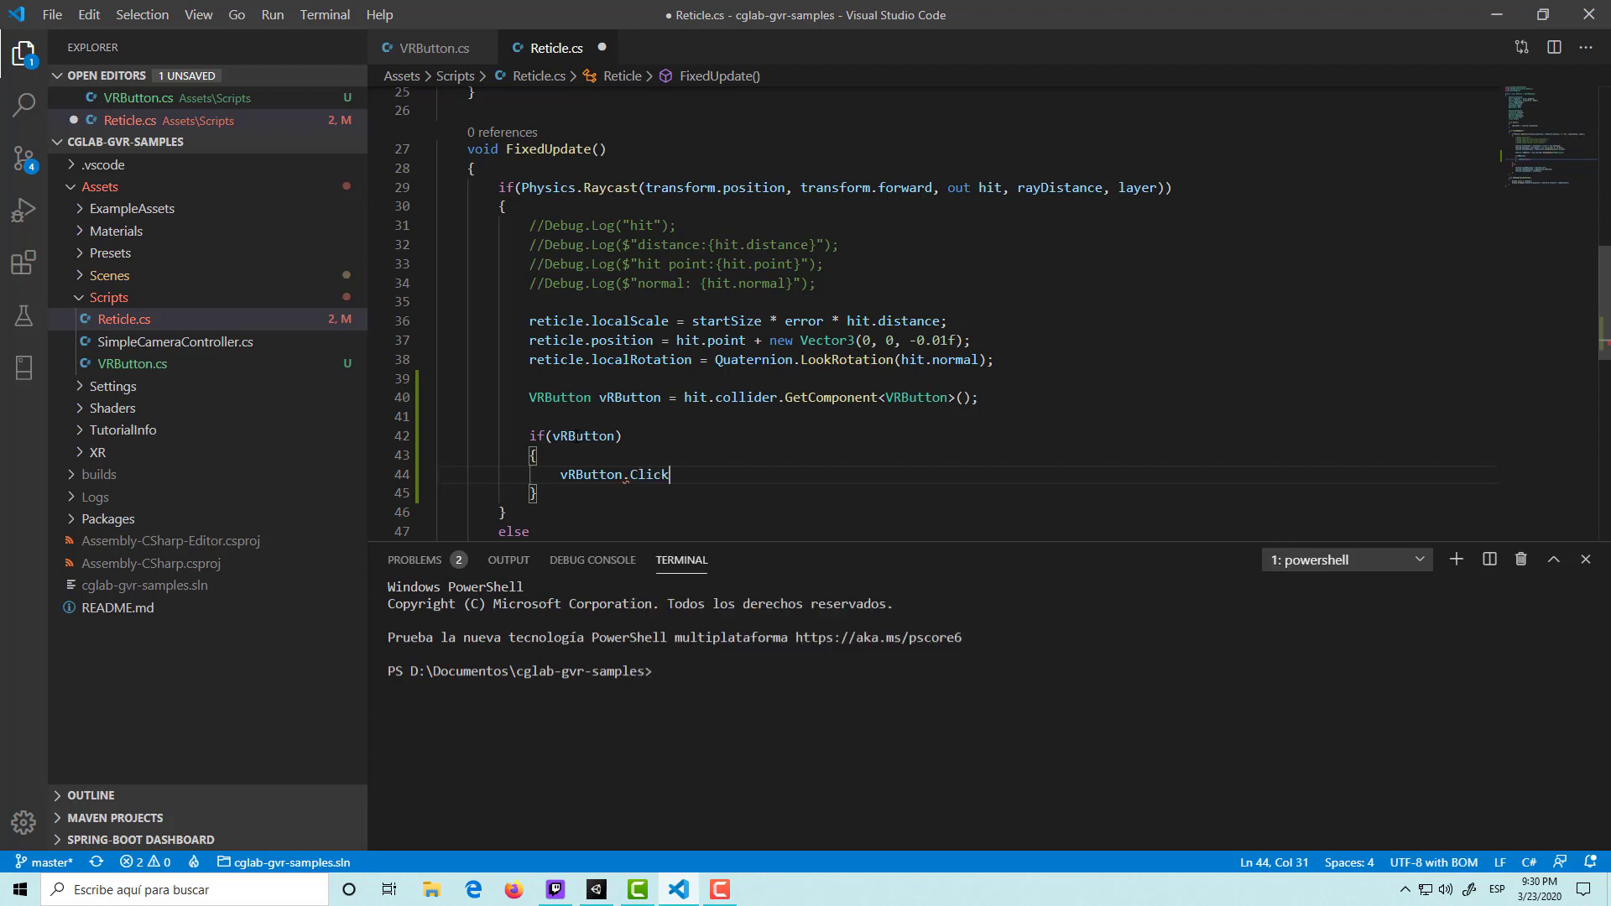
{"action": "type", "text": "();"}
{"action": "key", "text": "ctrl+s"}
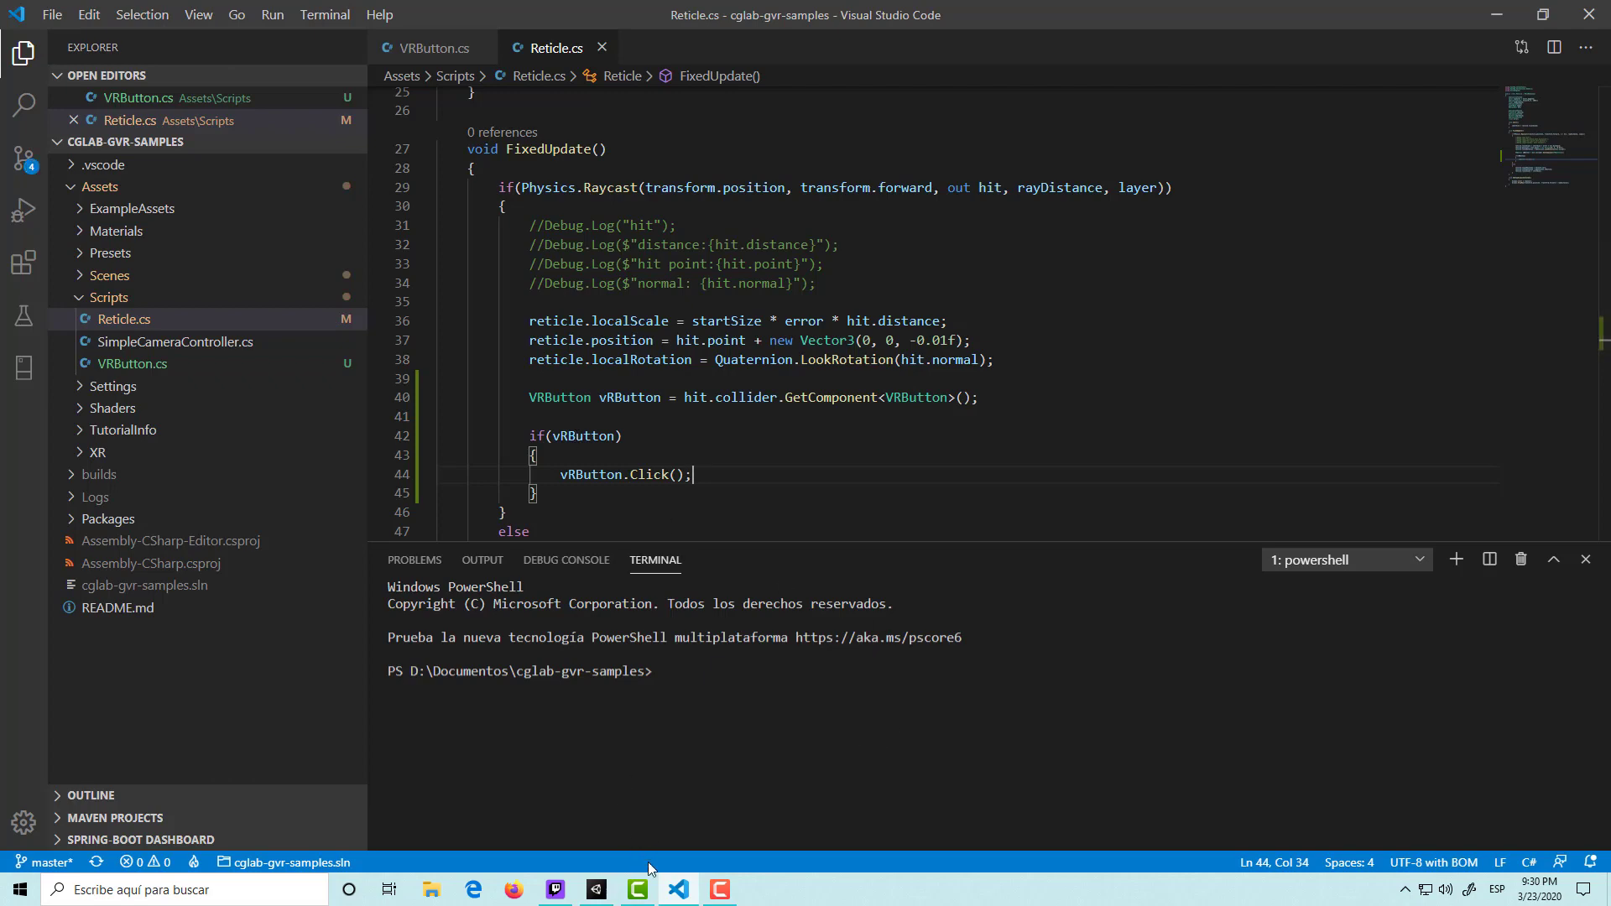
Play the HelloVR scene with Main Camera selected, check the Console, and tilt the camera slightly down.
{"action": "left_click", "coordinate": [595, 890]}
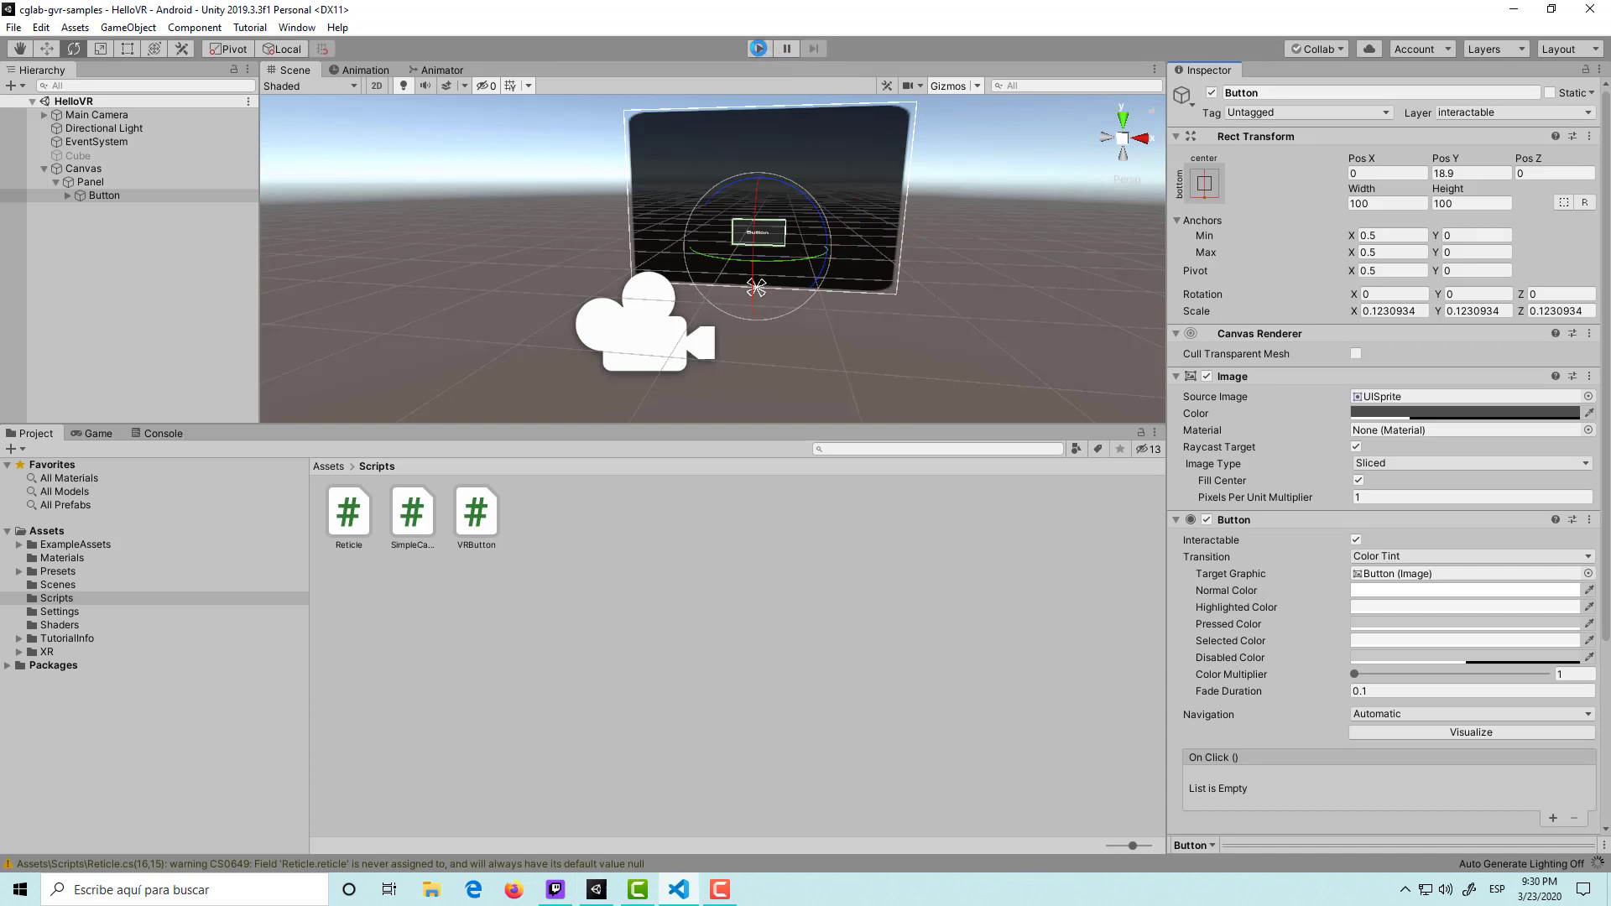
{"action": "left_click", "coordinate": [122, 115]}
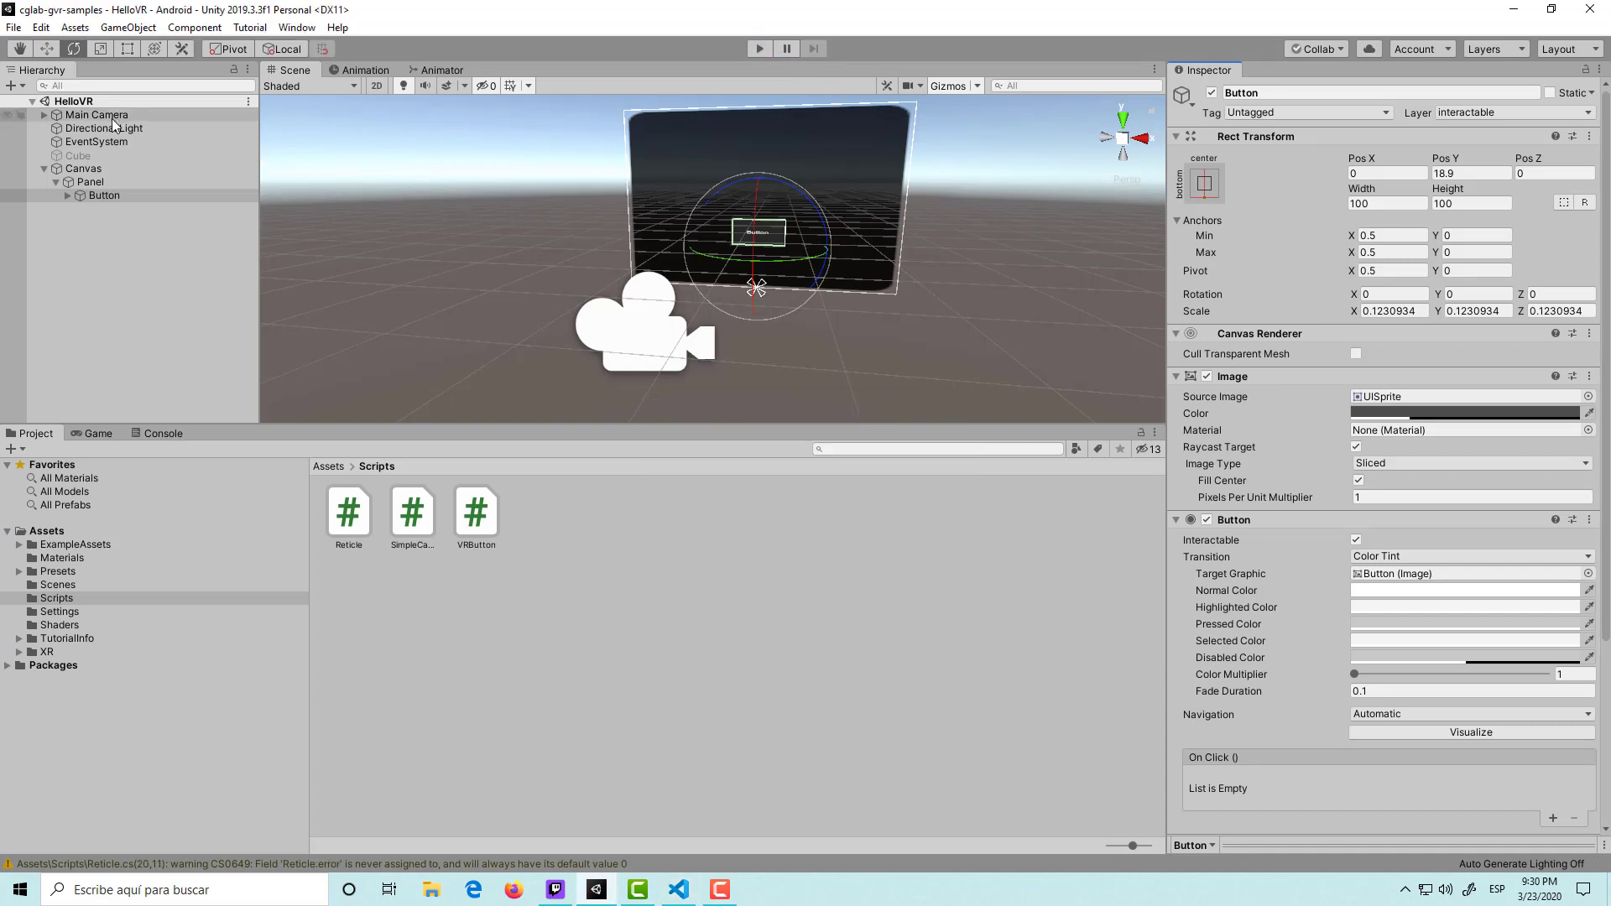
{"action": "left_click", "coordinate": [757, 48]}
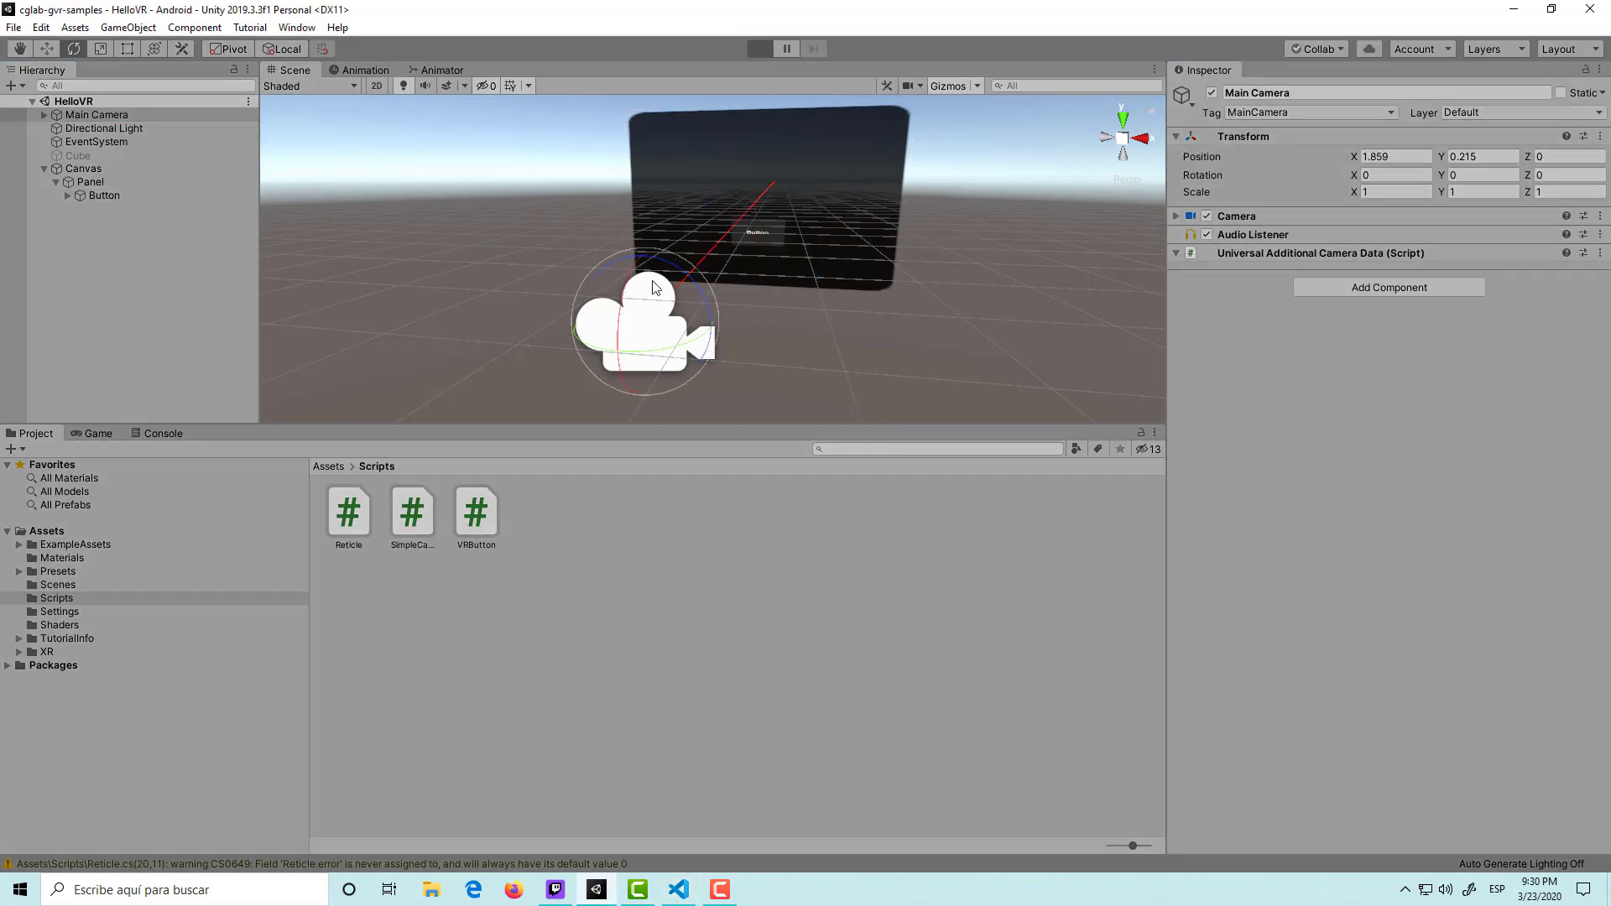
{"action": "left_click", "coordinate": [181, 436]}
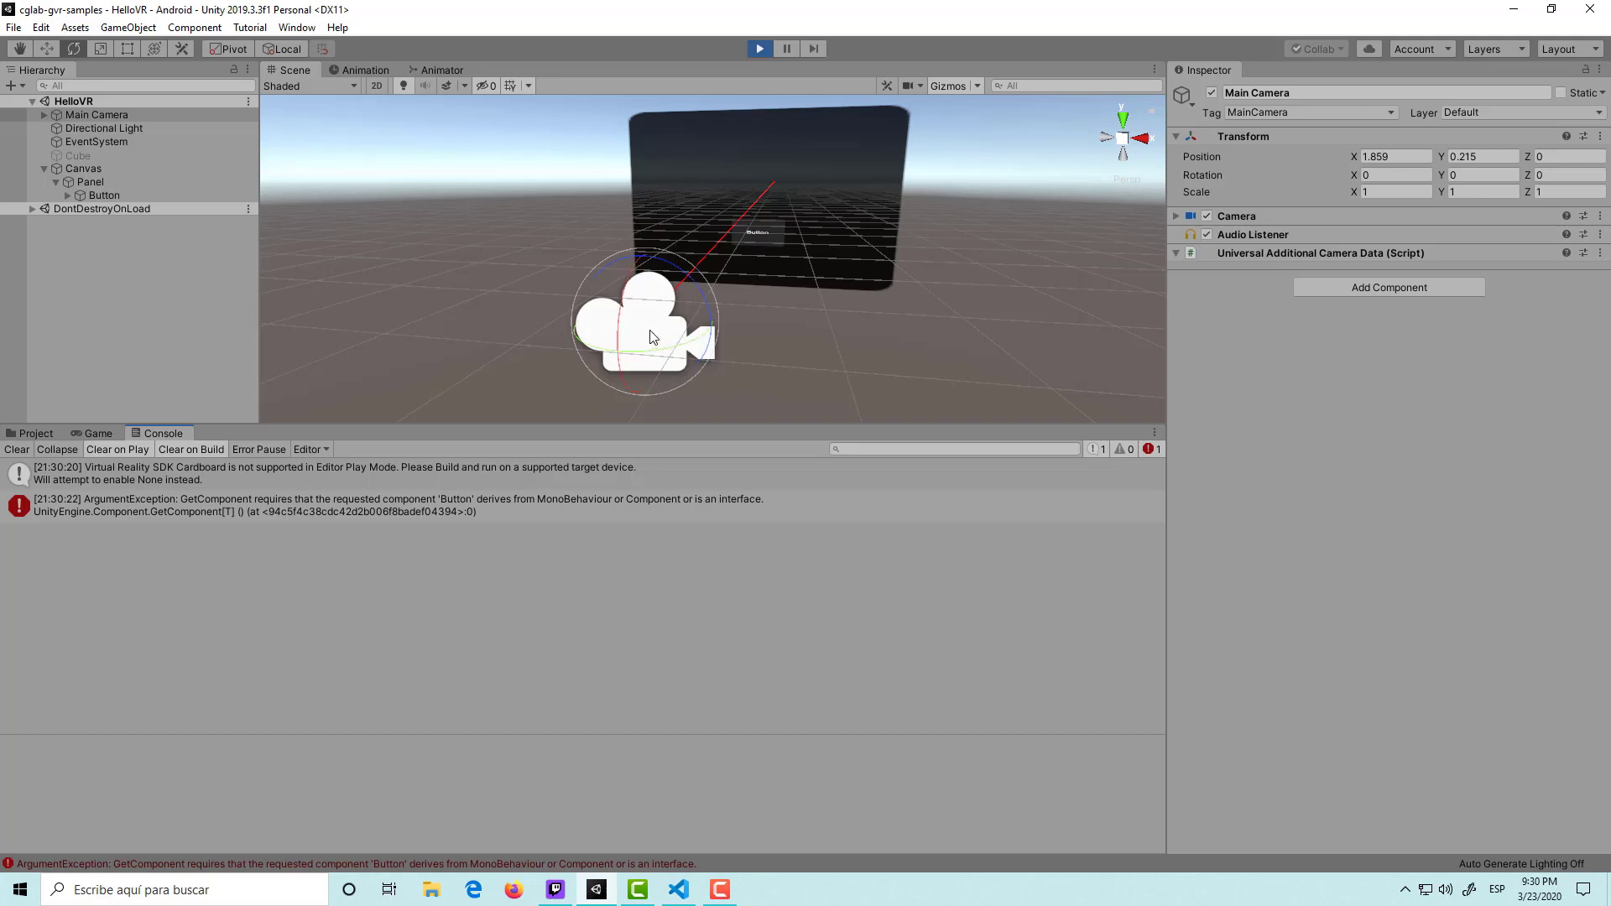
{"action": "left_click_drag", "start_coordinate": [625, 335], "coordinate": [625, 326]}
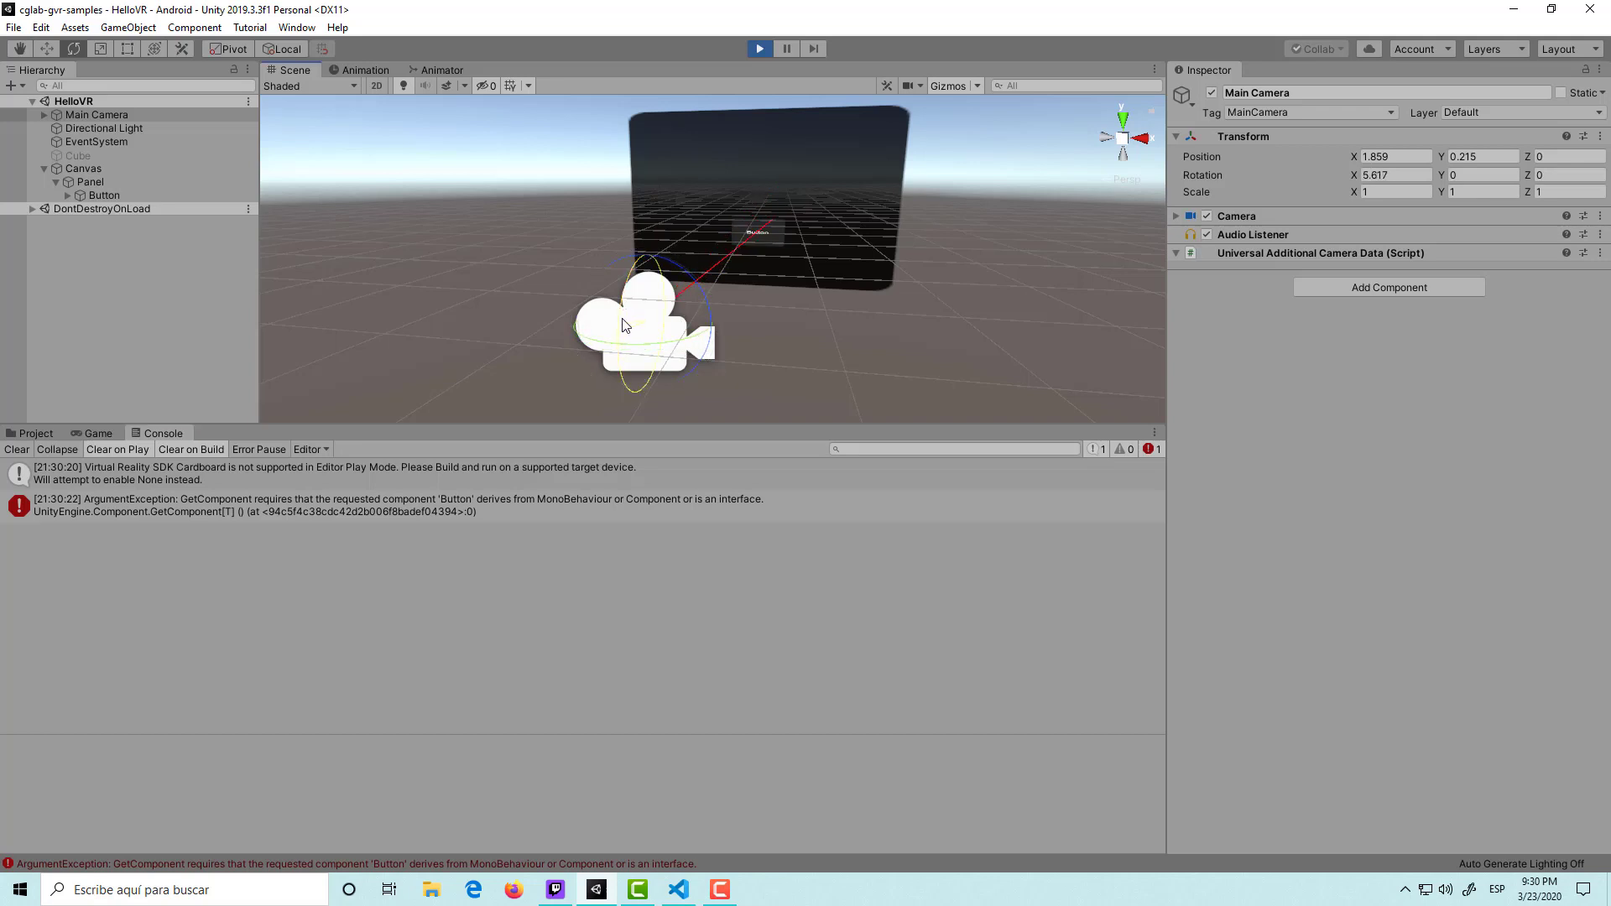
{"action": "left_click", "coordinate": [20, 450]}
In the Game view, aim the reticle at the button, confirm the 'Hello VR' logs, and clear them.
{"action": "left_click", "coordinate": [38, 433]}
{"action": "left_click", "coordinate": [108, 433]}
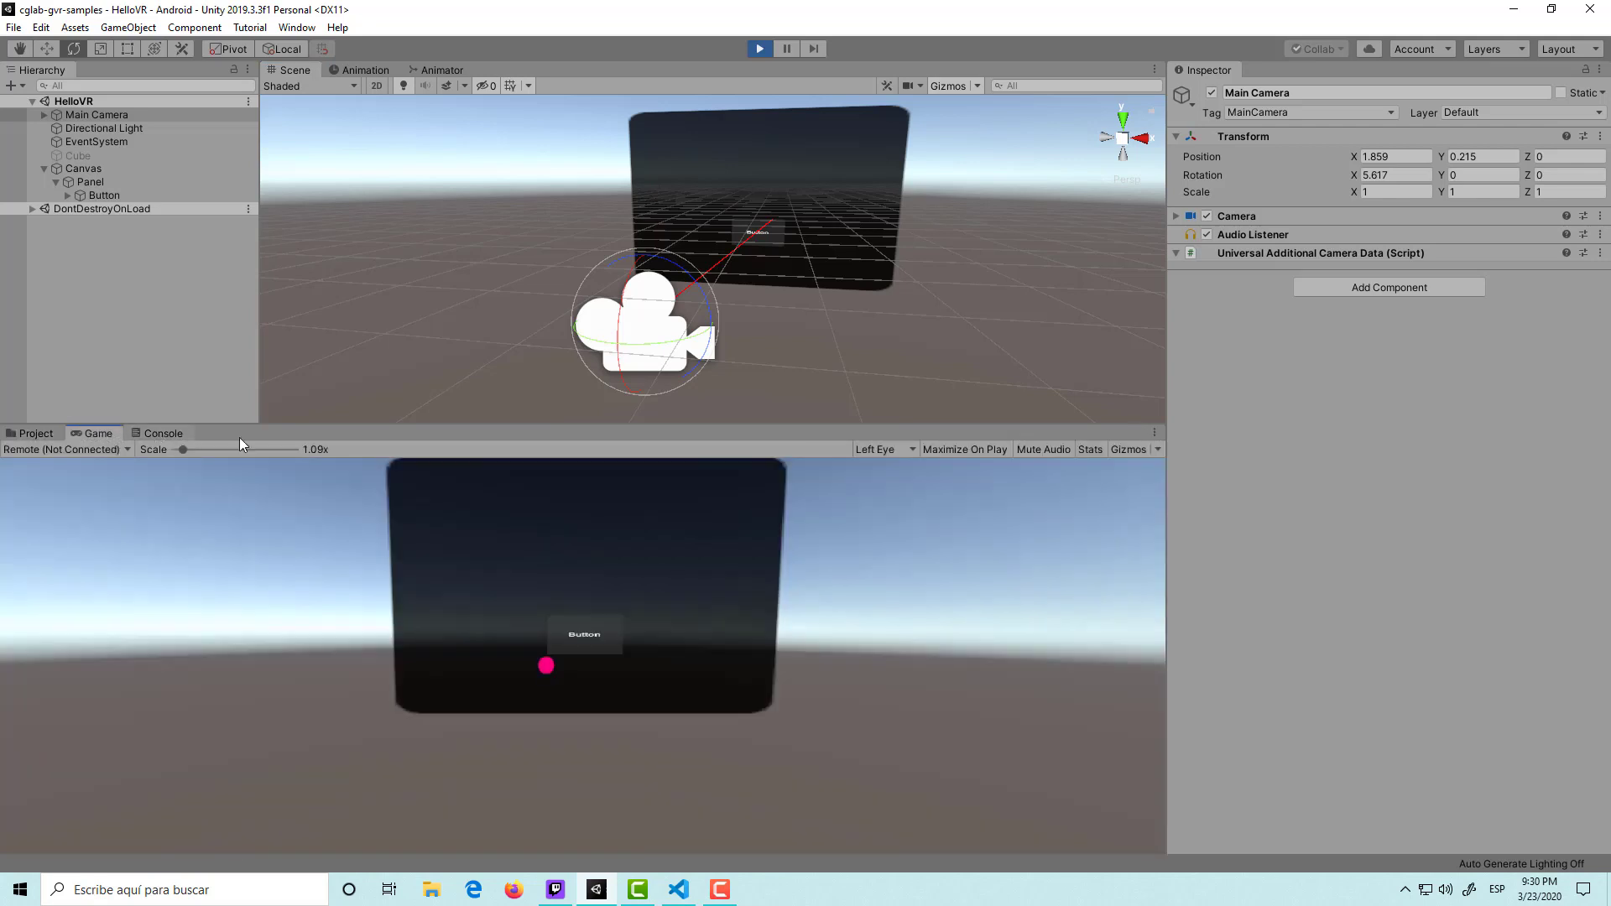
{"action": "mouse_move", "coordinate": [623, 315]}
{"action": "left_mouse_down"}
{"action": "mouse_move", "coordinate": [613, 328]}
{"action": "mouse_move", "coordinate": [644, 356]}
{"action": "left_mouse_up"}
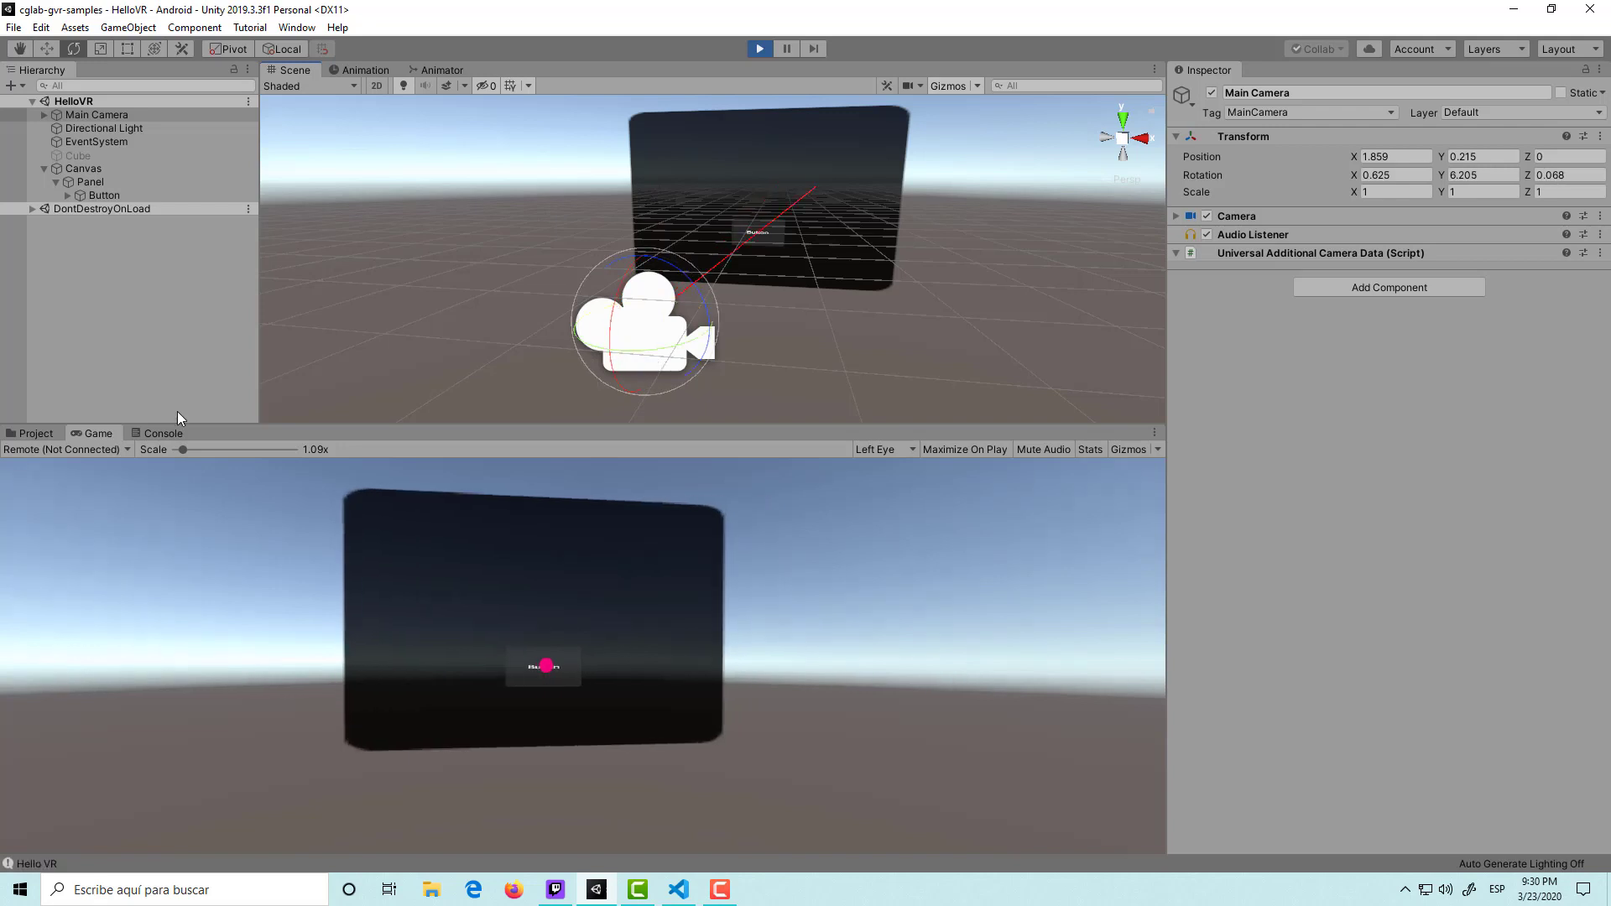
{"action": "left_click", "coordinate": [163, 433]}
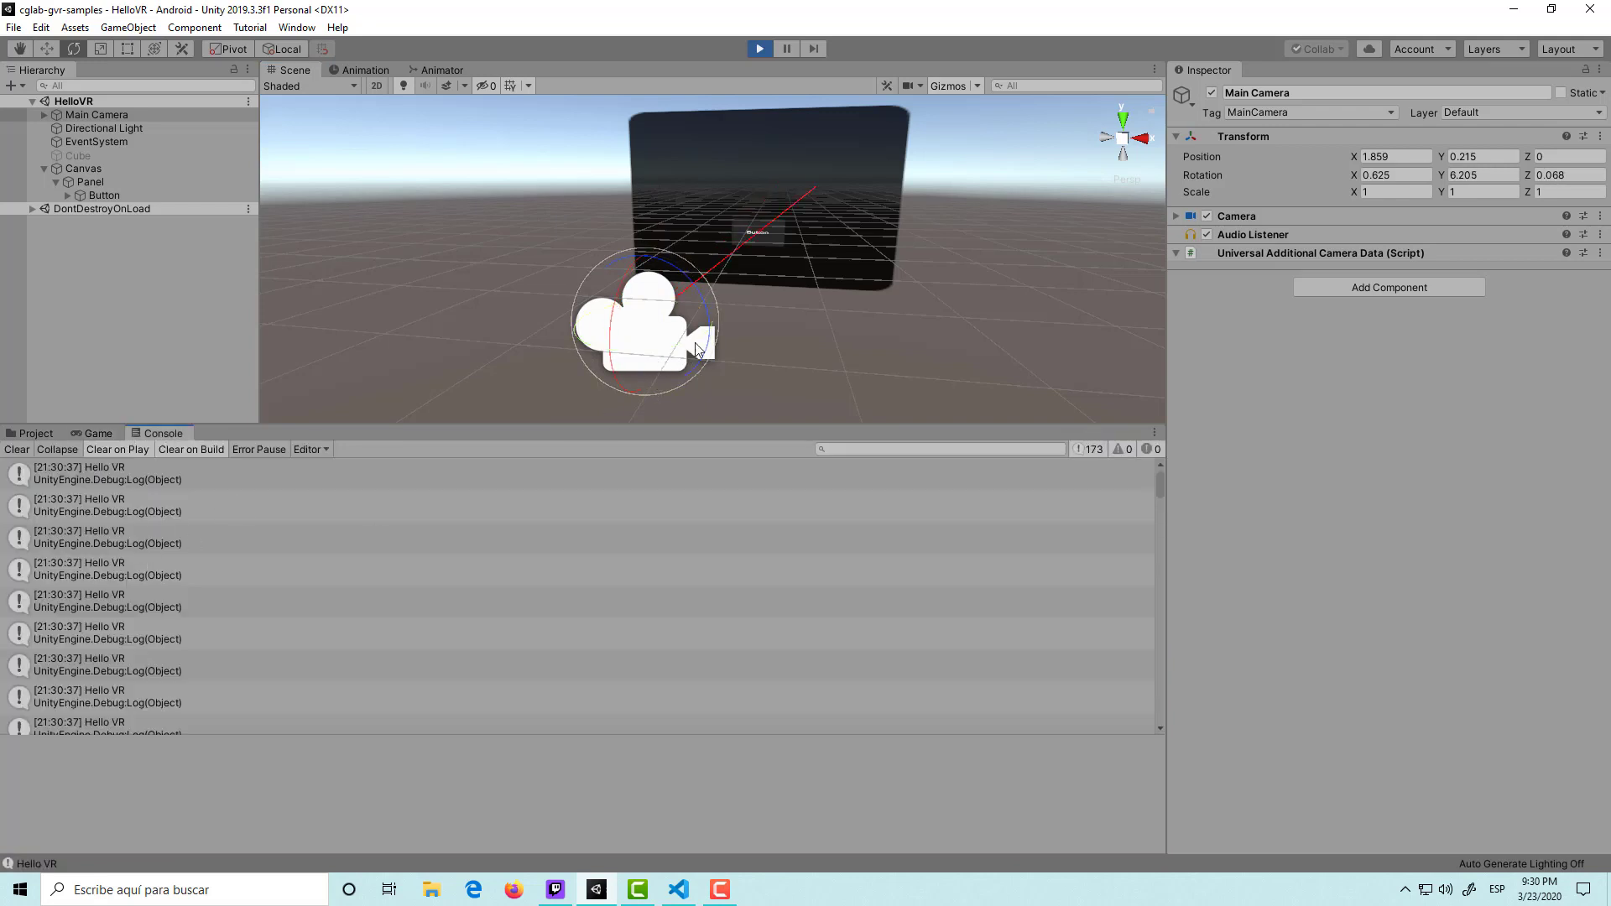
{"action": "mouse_move", "coordinate": [873, 313]}
{"action": "left_mouse_down", "text": "alt"}
{"action": "mouse_move", "coordinate": [608, 267]}
{"action": "mouse_move", "coordinate": [1030, 235]}
{"action": "mouse_move", "coordinate": [799, 223]}
{"action": "left_mouse_up", "text": "alt"}
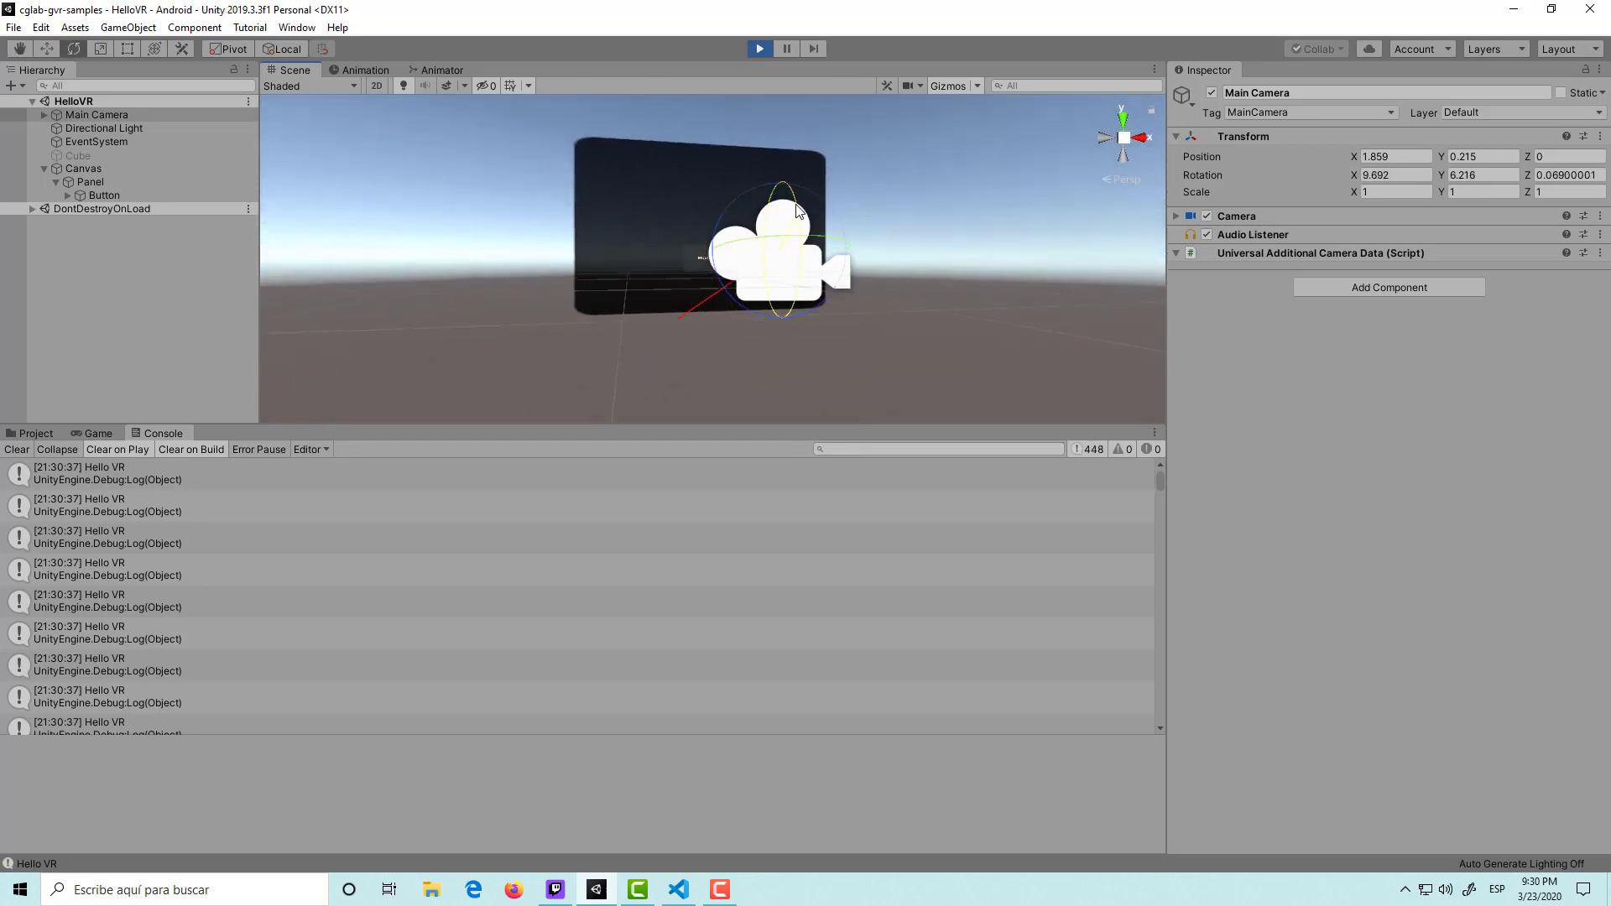
{"action": "left_click", "coordinate": [17, 449]}
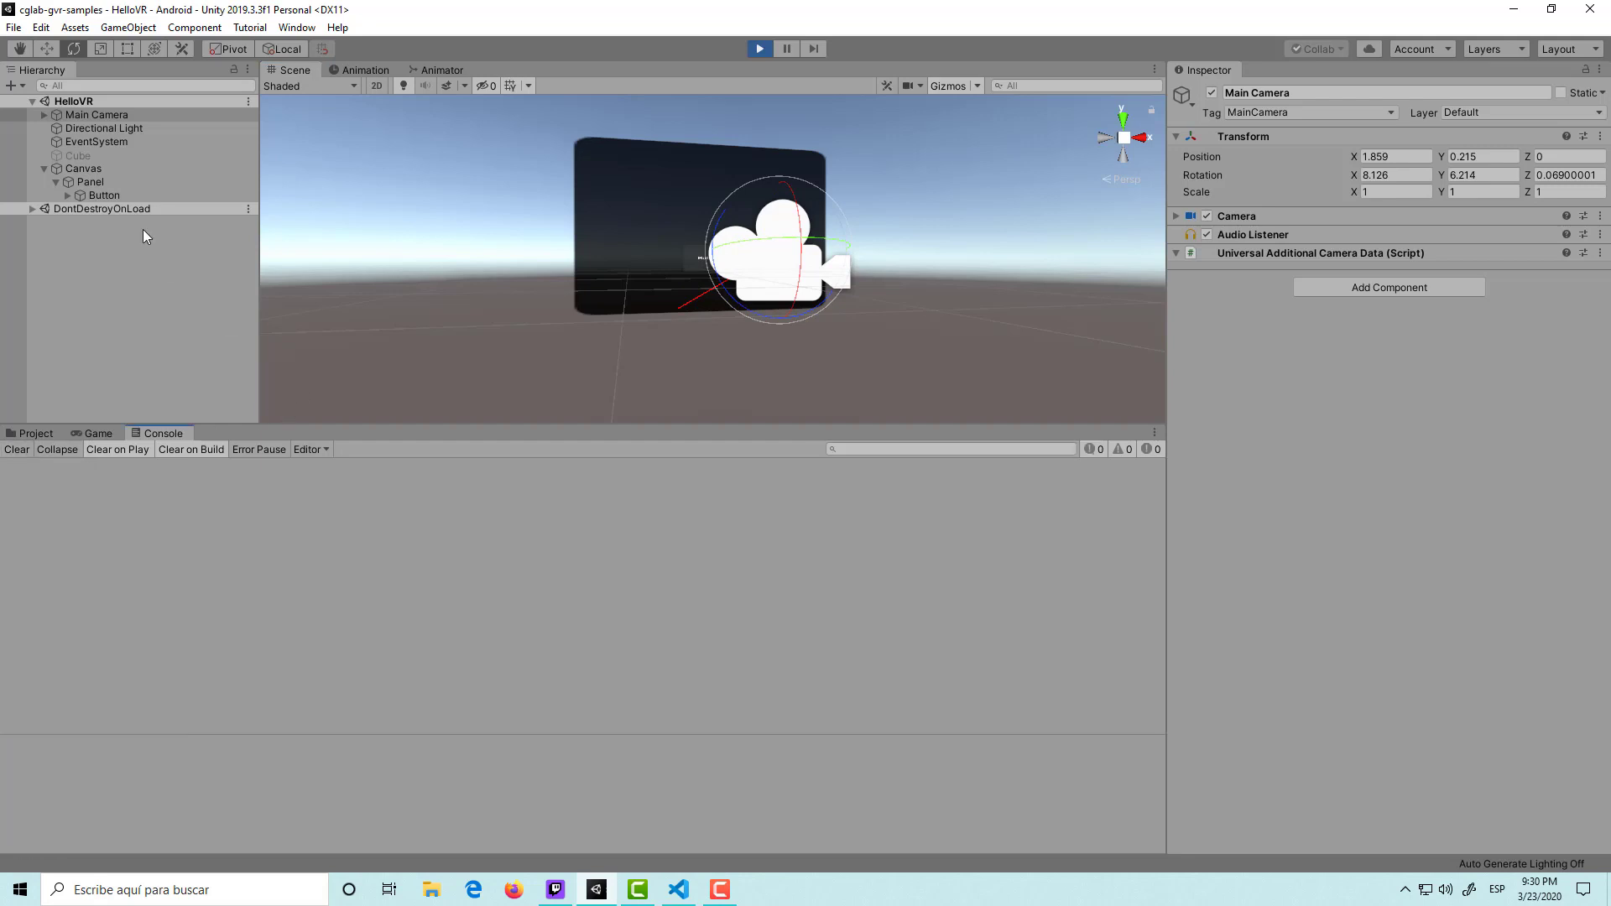
Re-aim Main Camera at the button, stop Play mode, and clear the Console.
{"action": "left_click", "coordinate": [104, 116]}
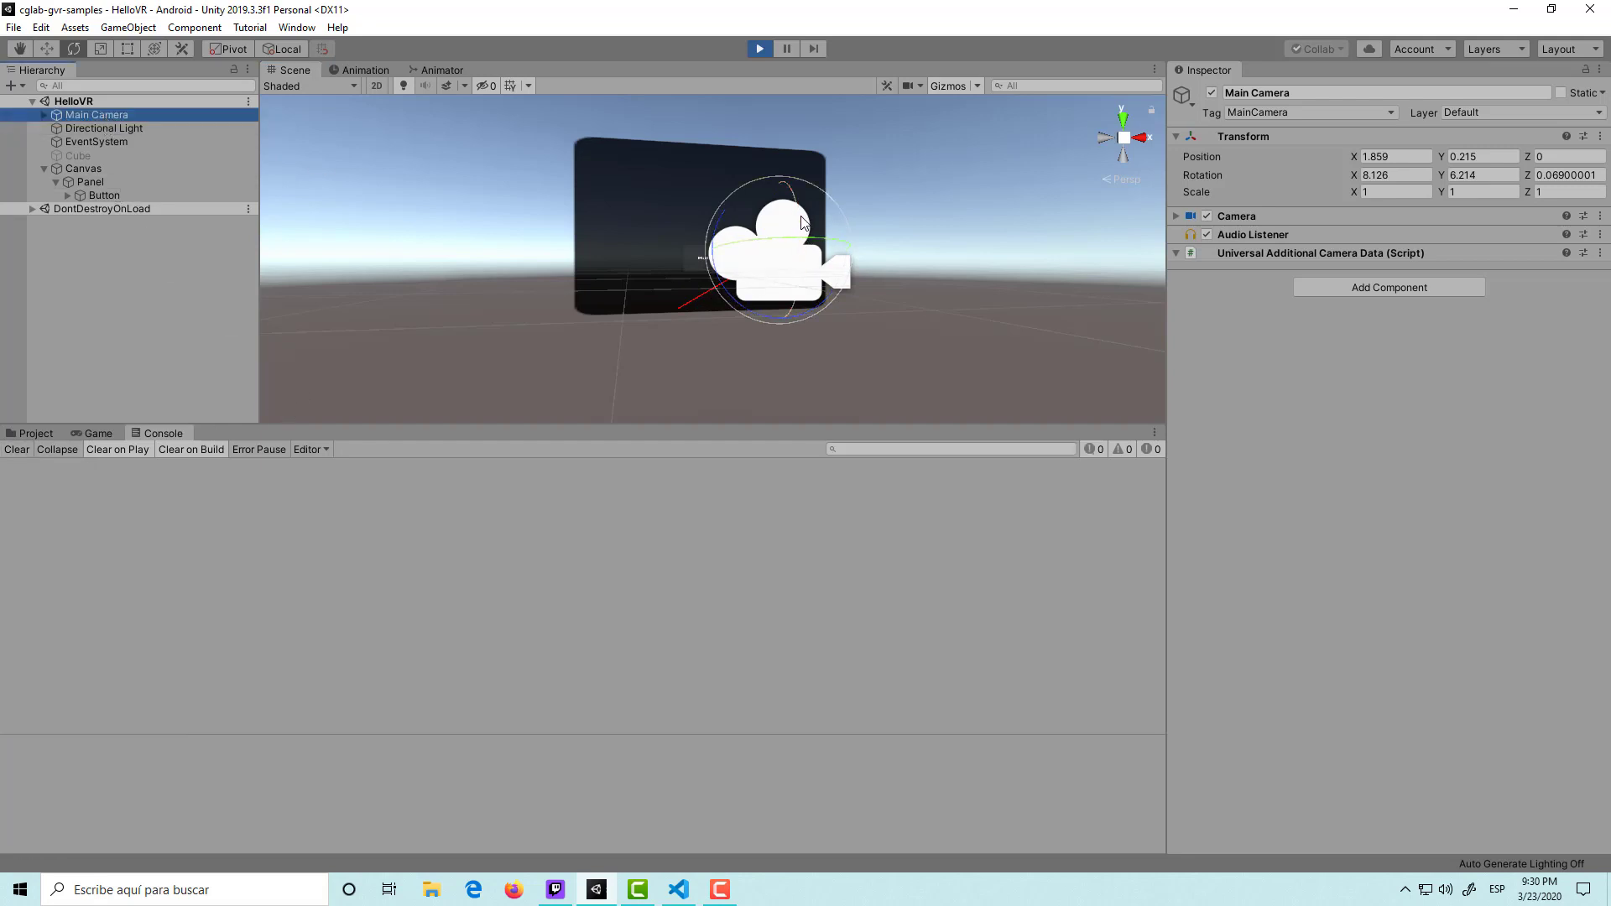
{"action": "mouse_move", "coordinate": [789, 258]}
{"action": "left_mouse_down"}
{"action": "mouse_move", "coordinate": [795, 187]}
{"action": "mouse_move", "coordinate": [789, 252]}
{"action": "left_mouse_up"}
{"action": "left_click", "coordinate": [760, 50]}
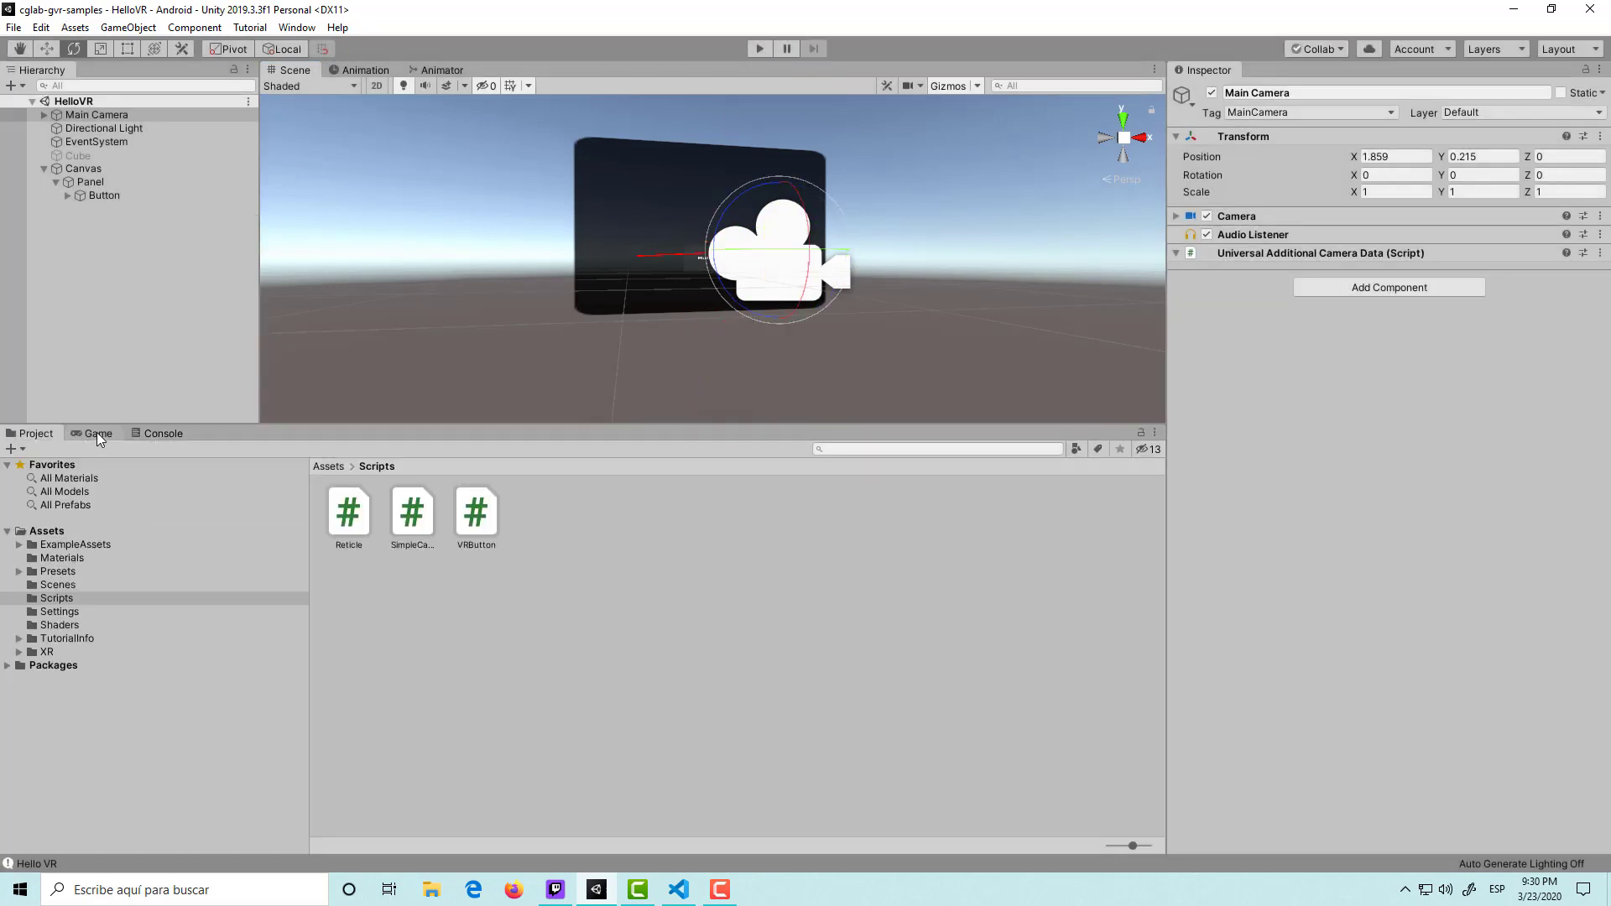
{"action": "left_click", "coordinate": [159, 433]}
{"action": "left_click", "coordinate": [16, 449]}
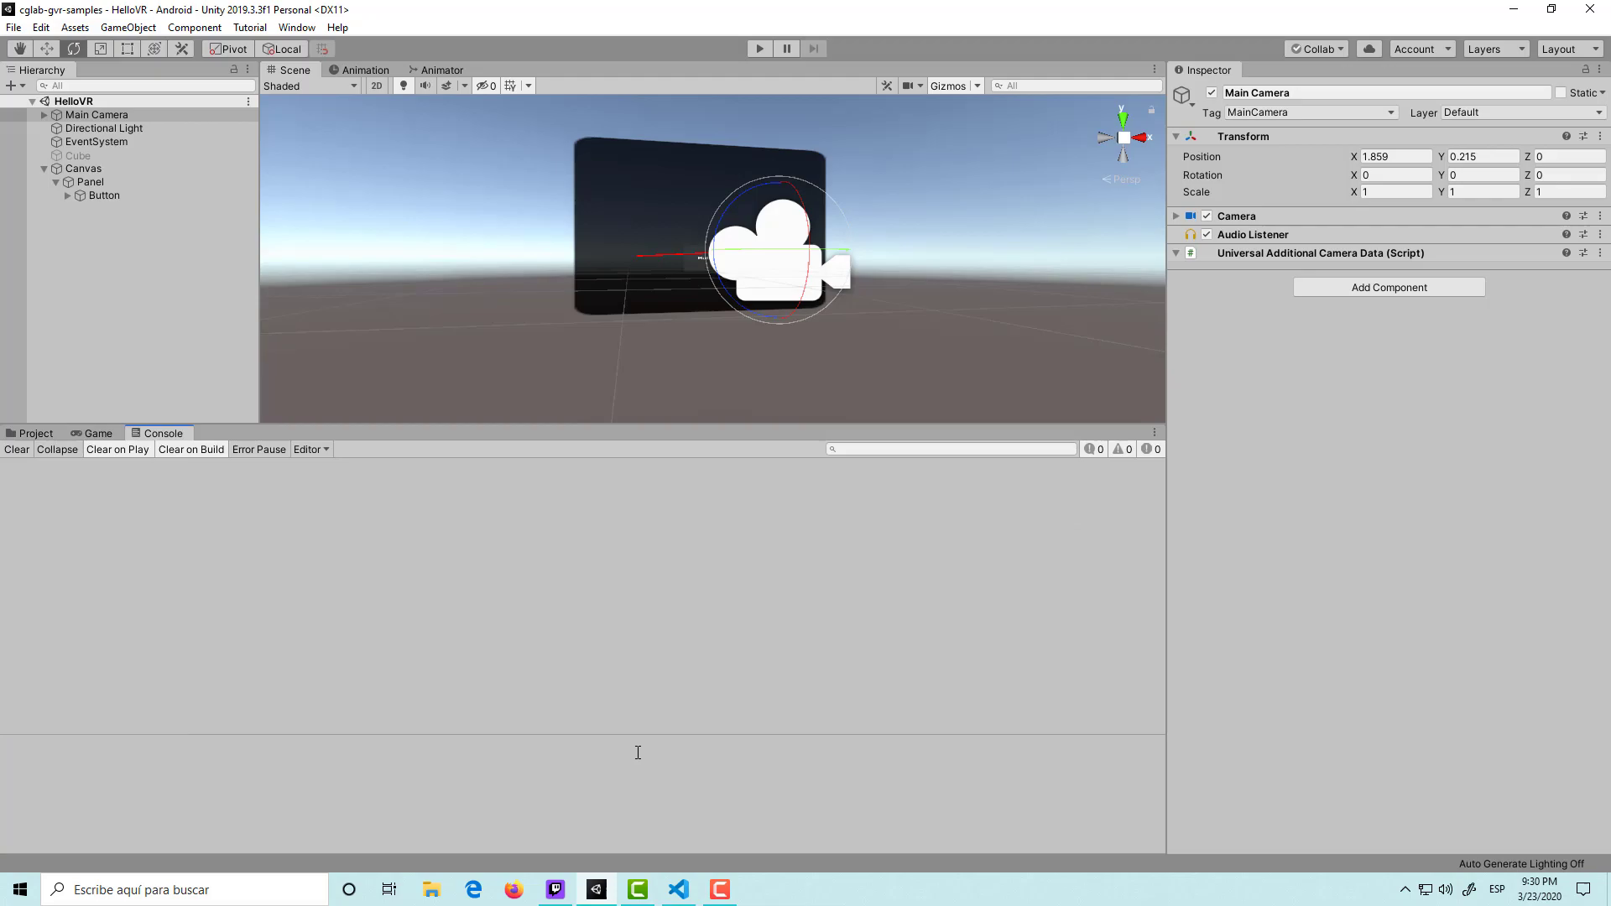
Add a VRButton vRButton class field below the error field in Reticle.cs and save.
{"action": "left_click", "coordinate": [678, 889]}
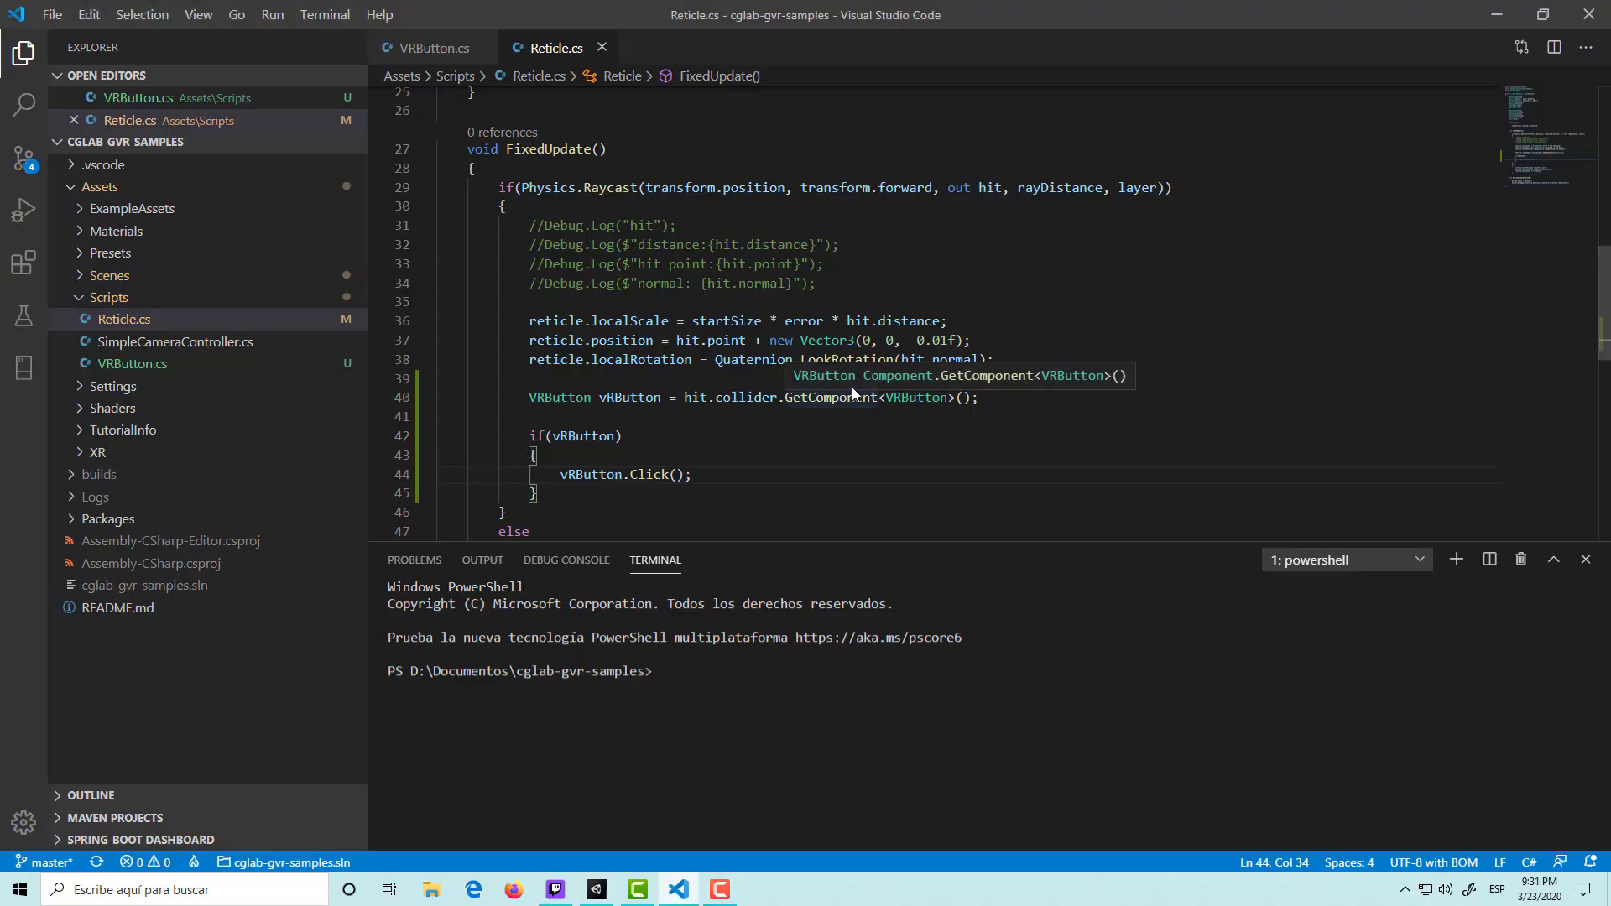
{"action": "scroll", "coordinate": [827, 411], "scroll_direction": "down", "scroll_amount": 2}
{"action": "scroll", "coordinate": [817, 417], "scroll_direction": "up", "scroll_amount": 2}
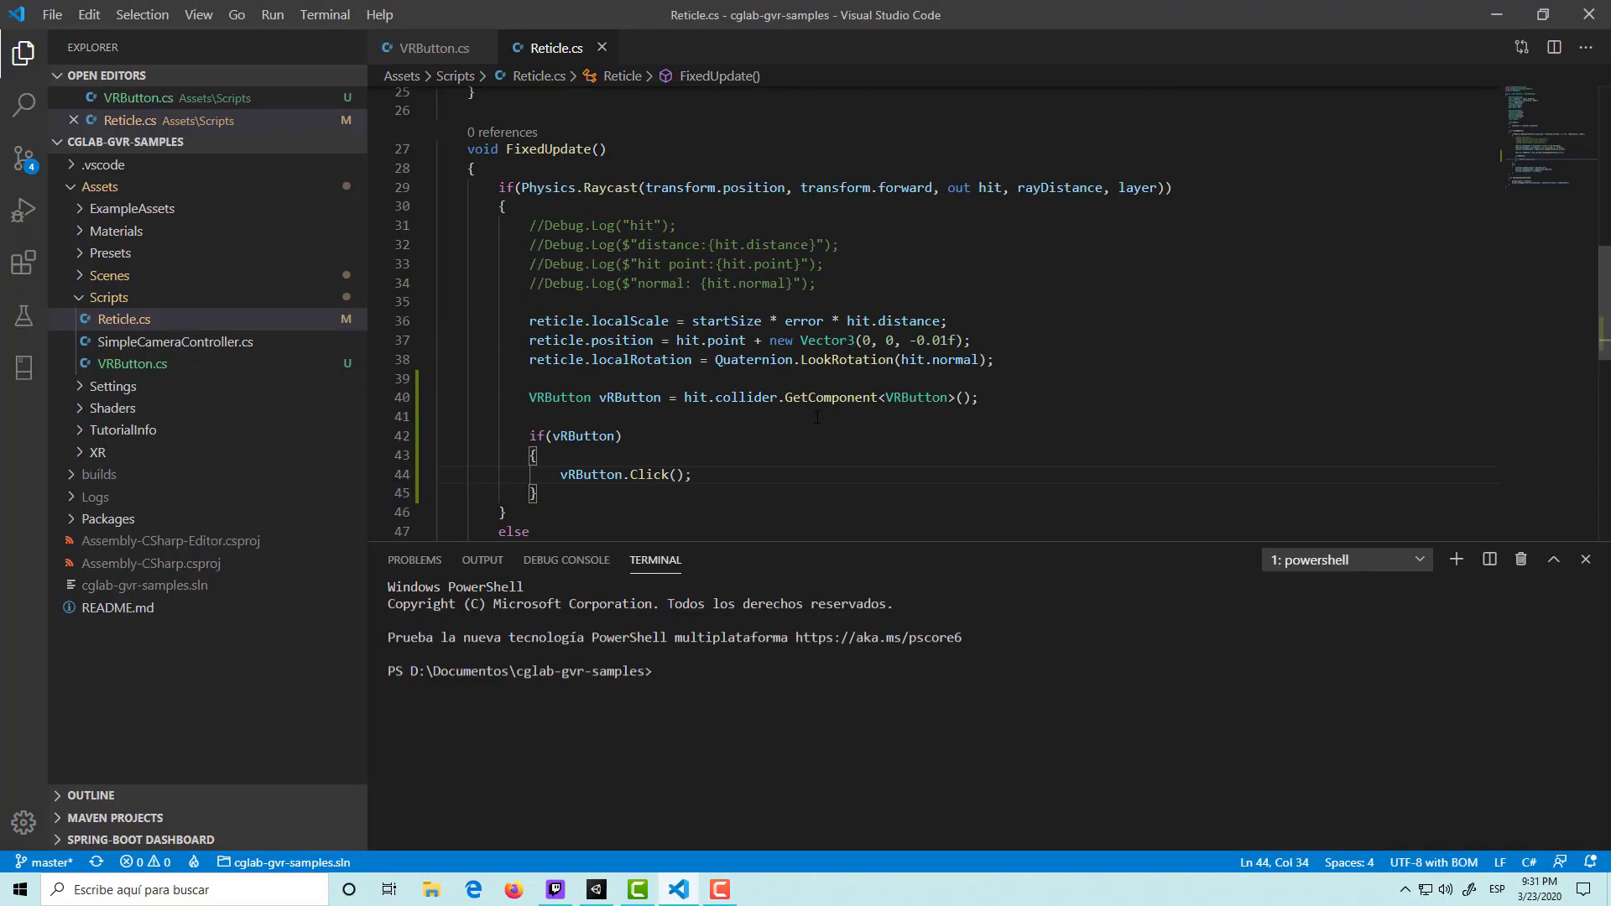
{"action": "scroll", "coordinate": [817, 417], "scroll_direction": "up", "scroll_amount": 1}
{"action": "scroll", "coordinate": [755, 424], "scroll_direction": "up", "scroll_amount": 1}
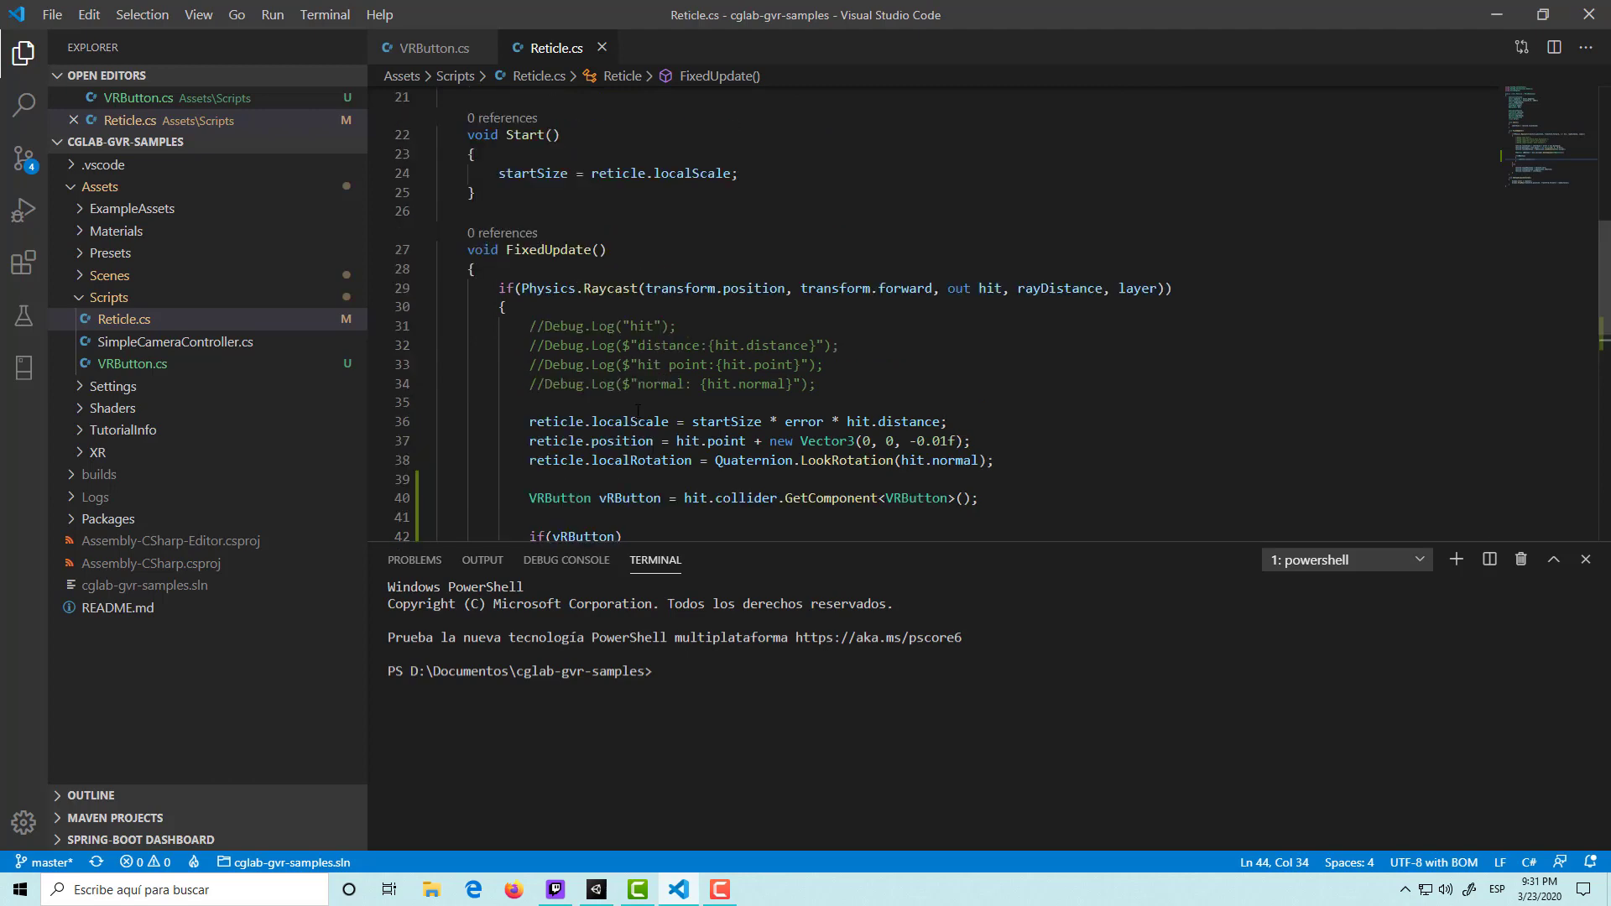
{"action": "scroll", "coordinate": [588, 445], "scroll_direction": "down", "scroll_amount": 1}
{"action": "left_click", "coordinate": [585, 447]}
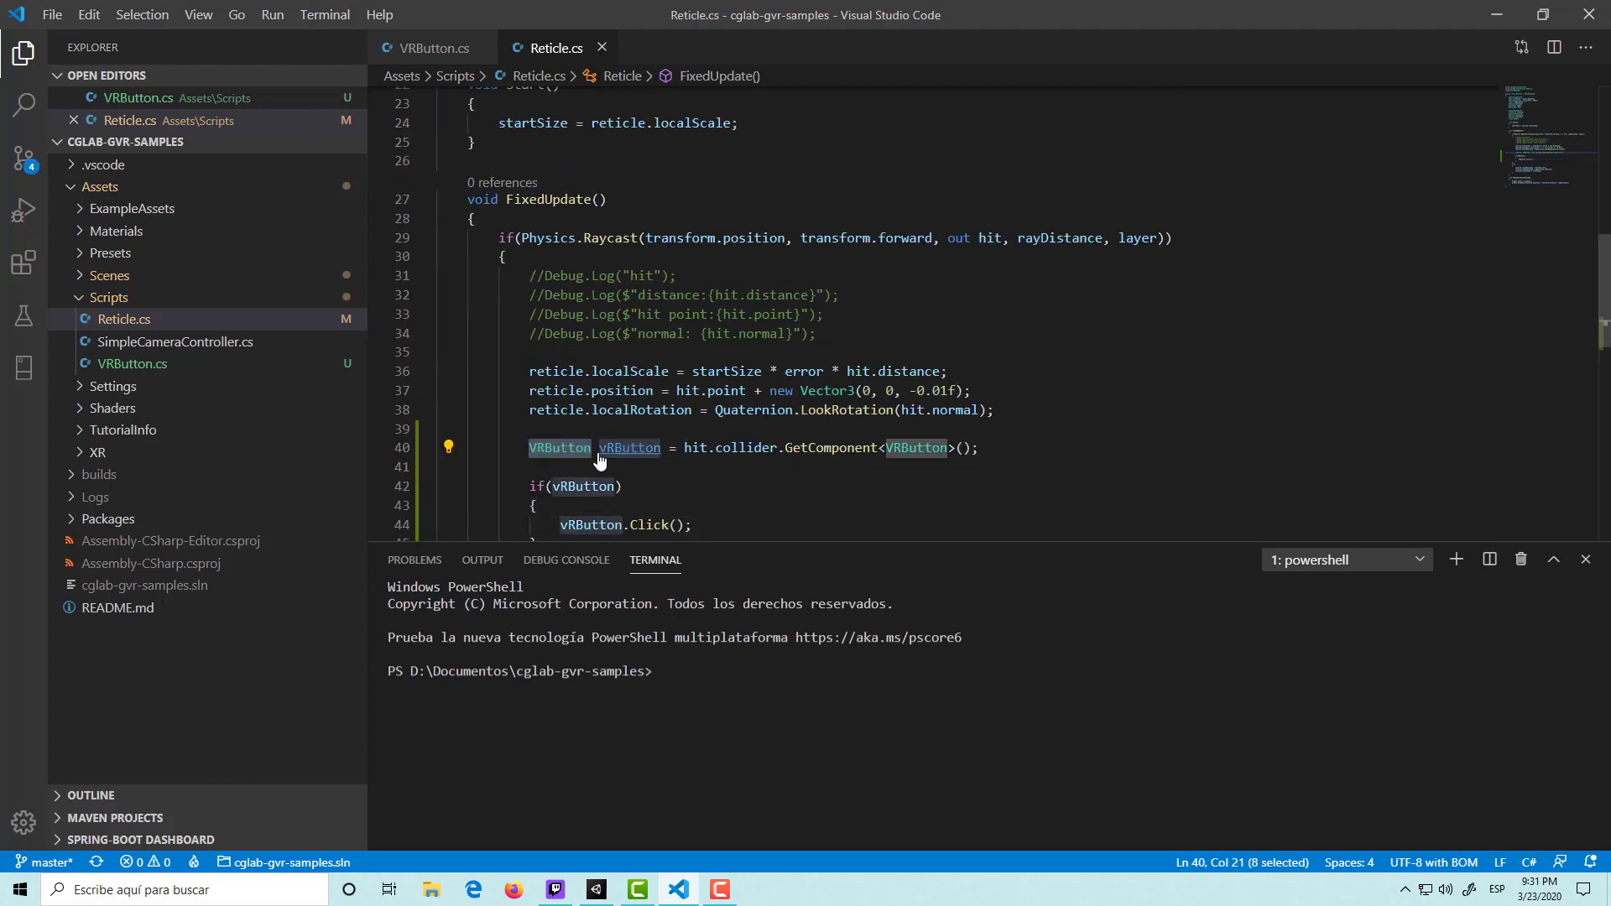
{"action": "double_click", "coordinate": [571, 447]}
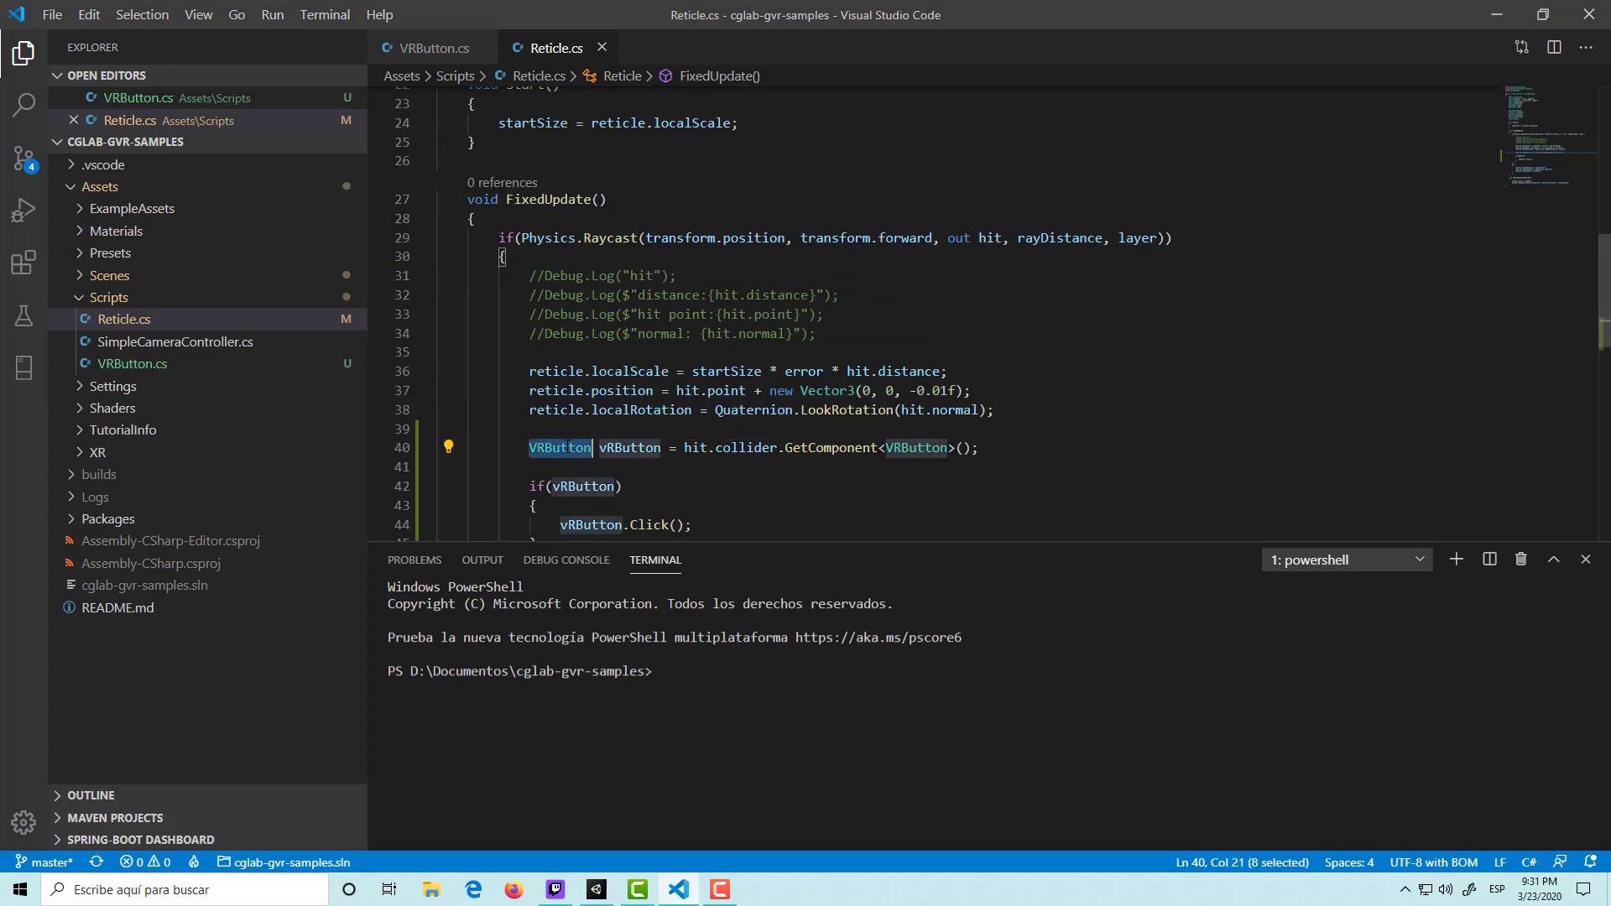
{"action": "scroll", "coordinate": [660, 254], "scroll_direction": "up", "scroll_amount": 3}
{"action": "left_click", "coordinate": [606, 190]}
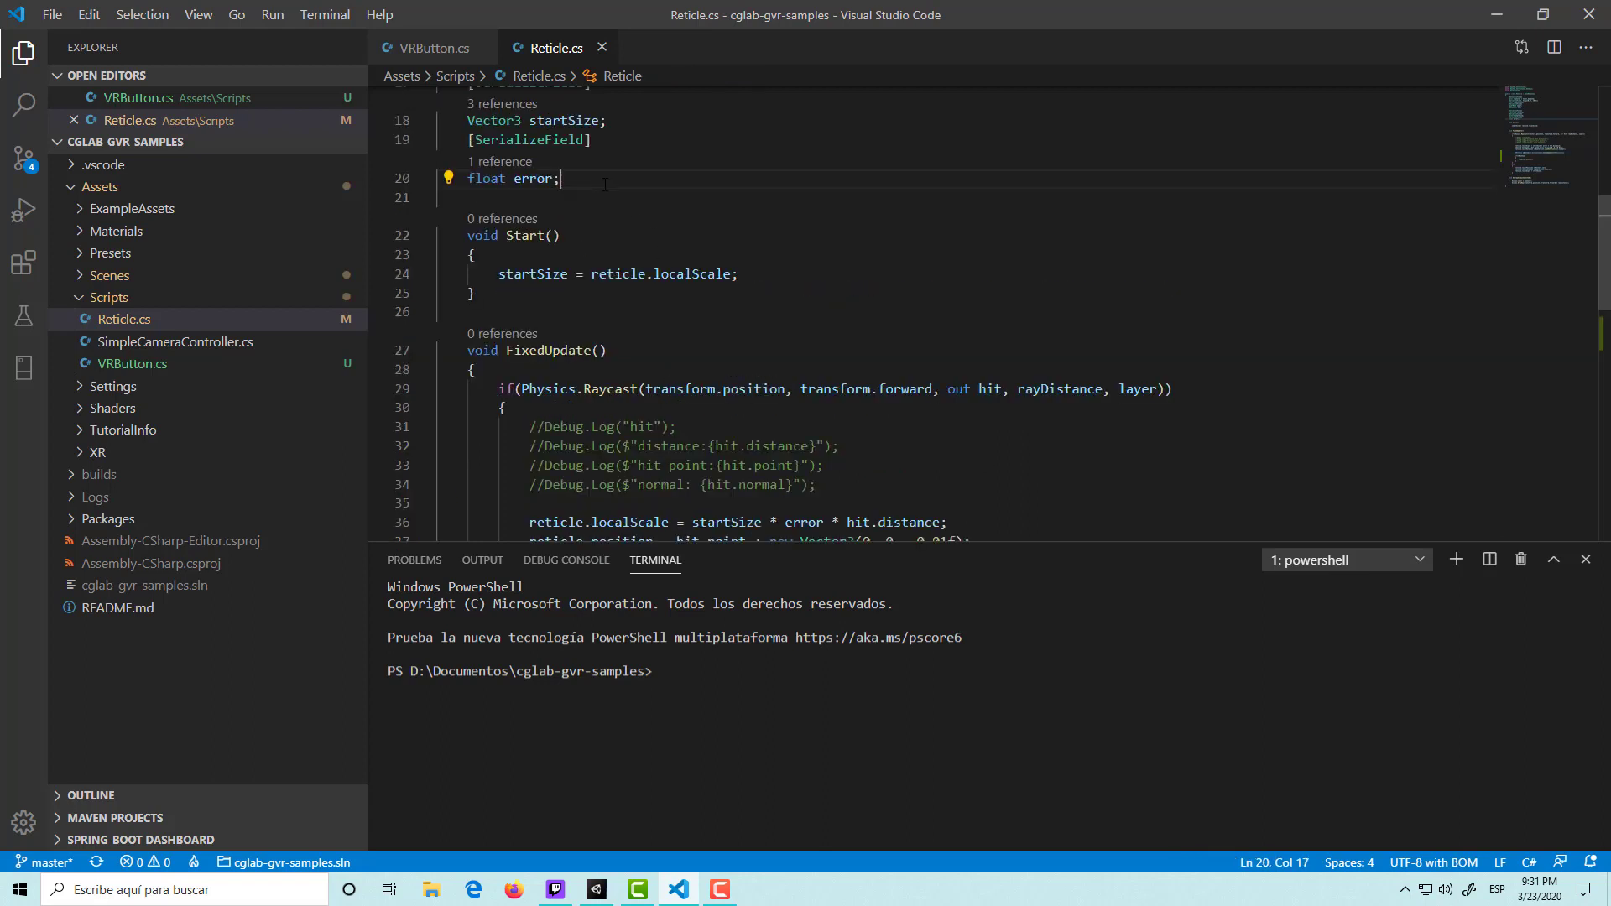
{"action": "key", "text": "Return"}
{"action": "type", "text": "VRButton vr"}
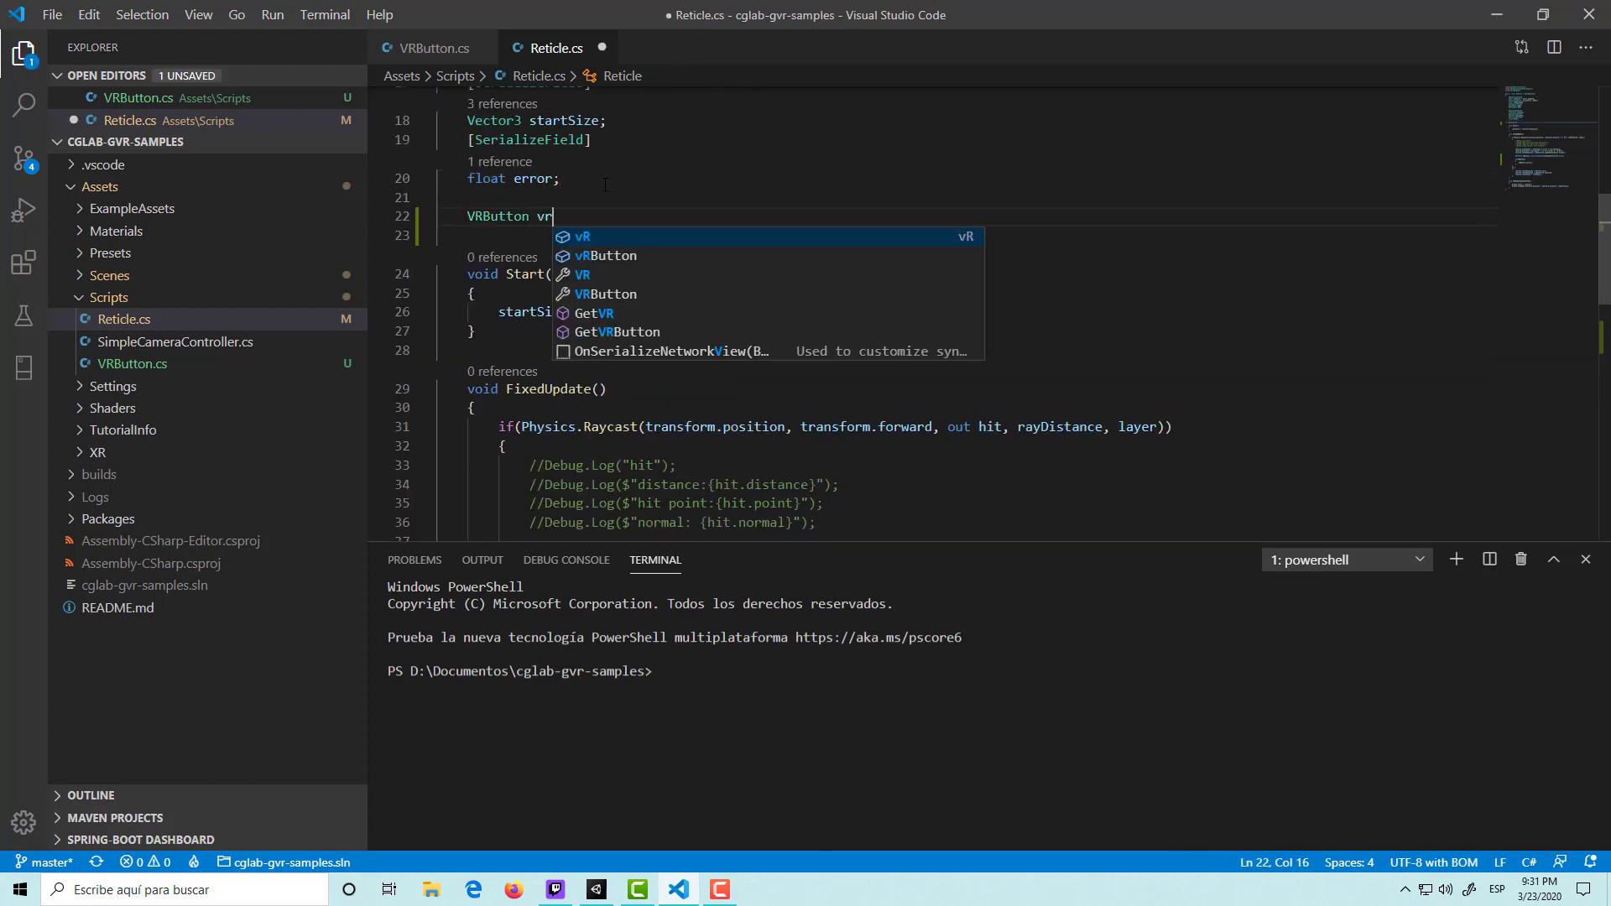
{"action": "type", "text": "Button"}
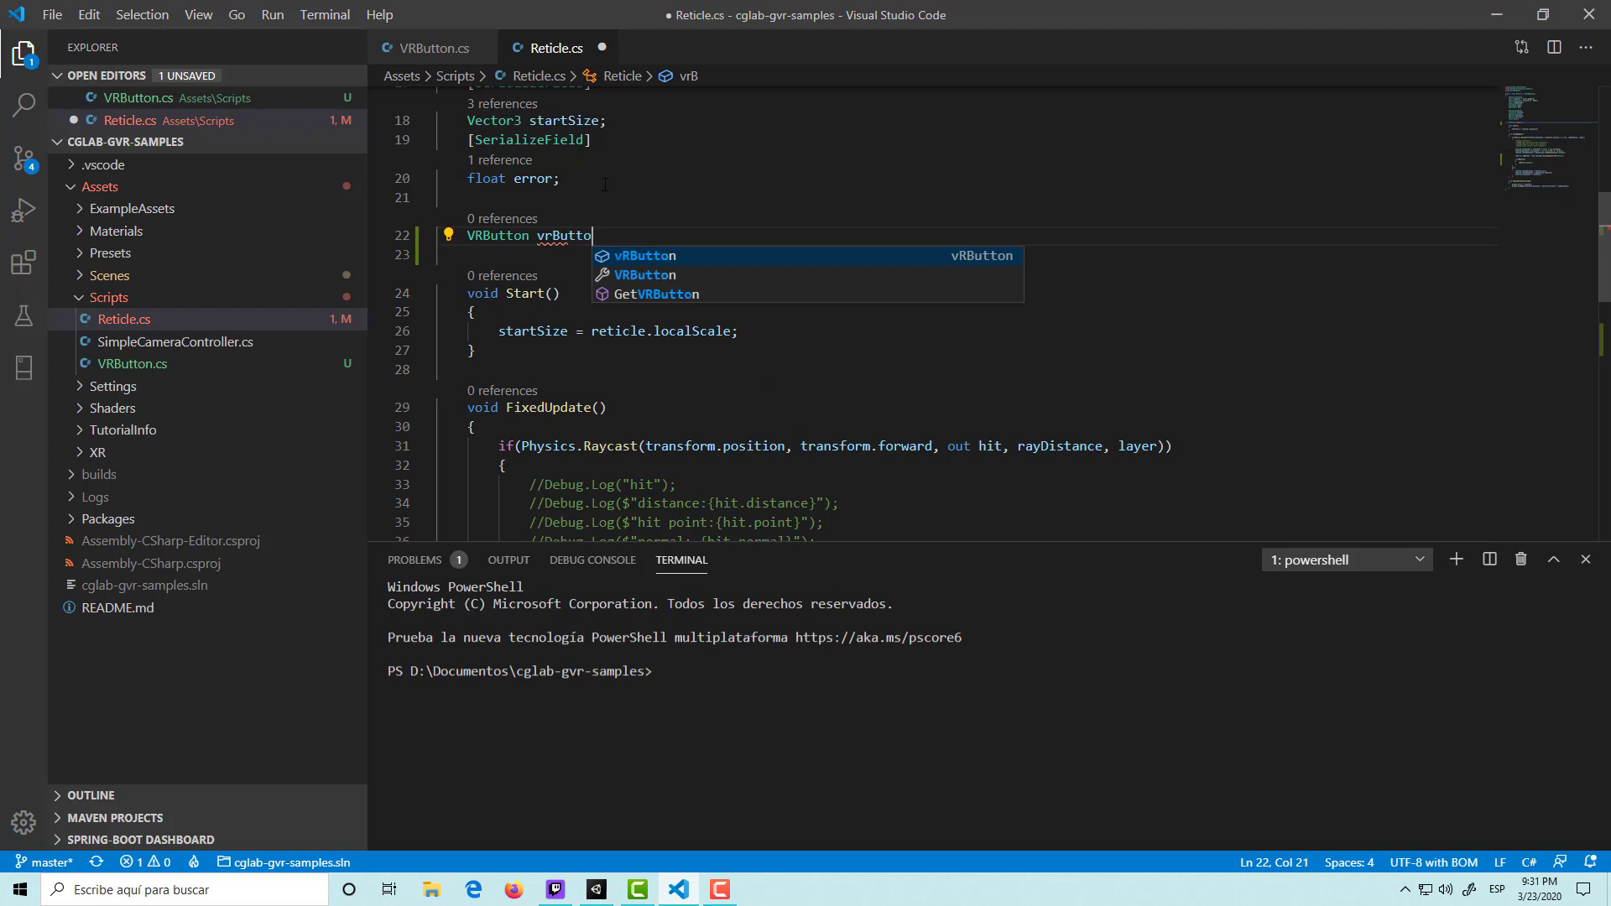
{"action": "key", "text": "Return"}
{"action": "type", "text": ";"}
{"action": "key", "text": "ctrl+s"}
Replace the local VRButton declaration on line 42 with the vRButton field.
{"action": "scroll", "coordinate": [715, 409], "scroll_direction": "down", "scroll_amount": 2}
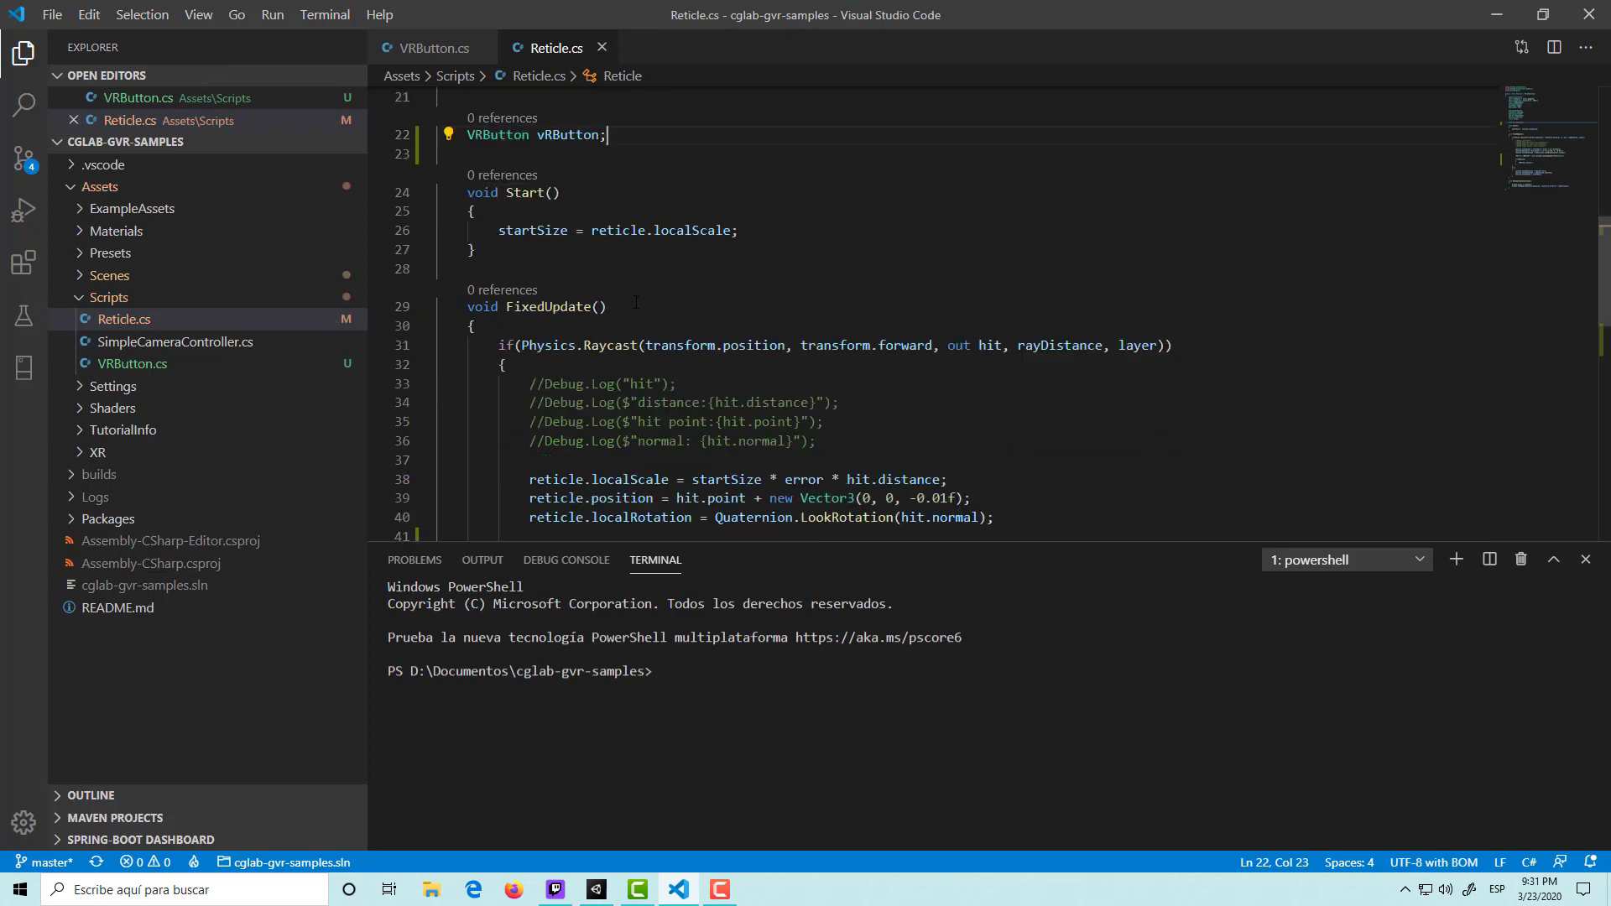
{"action": "scroll", "coordinate": [715, 408], "scroll_direction": "down", "scroll_amount": 2}
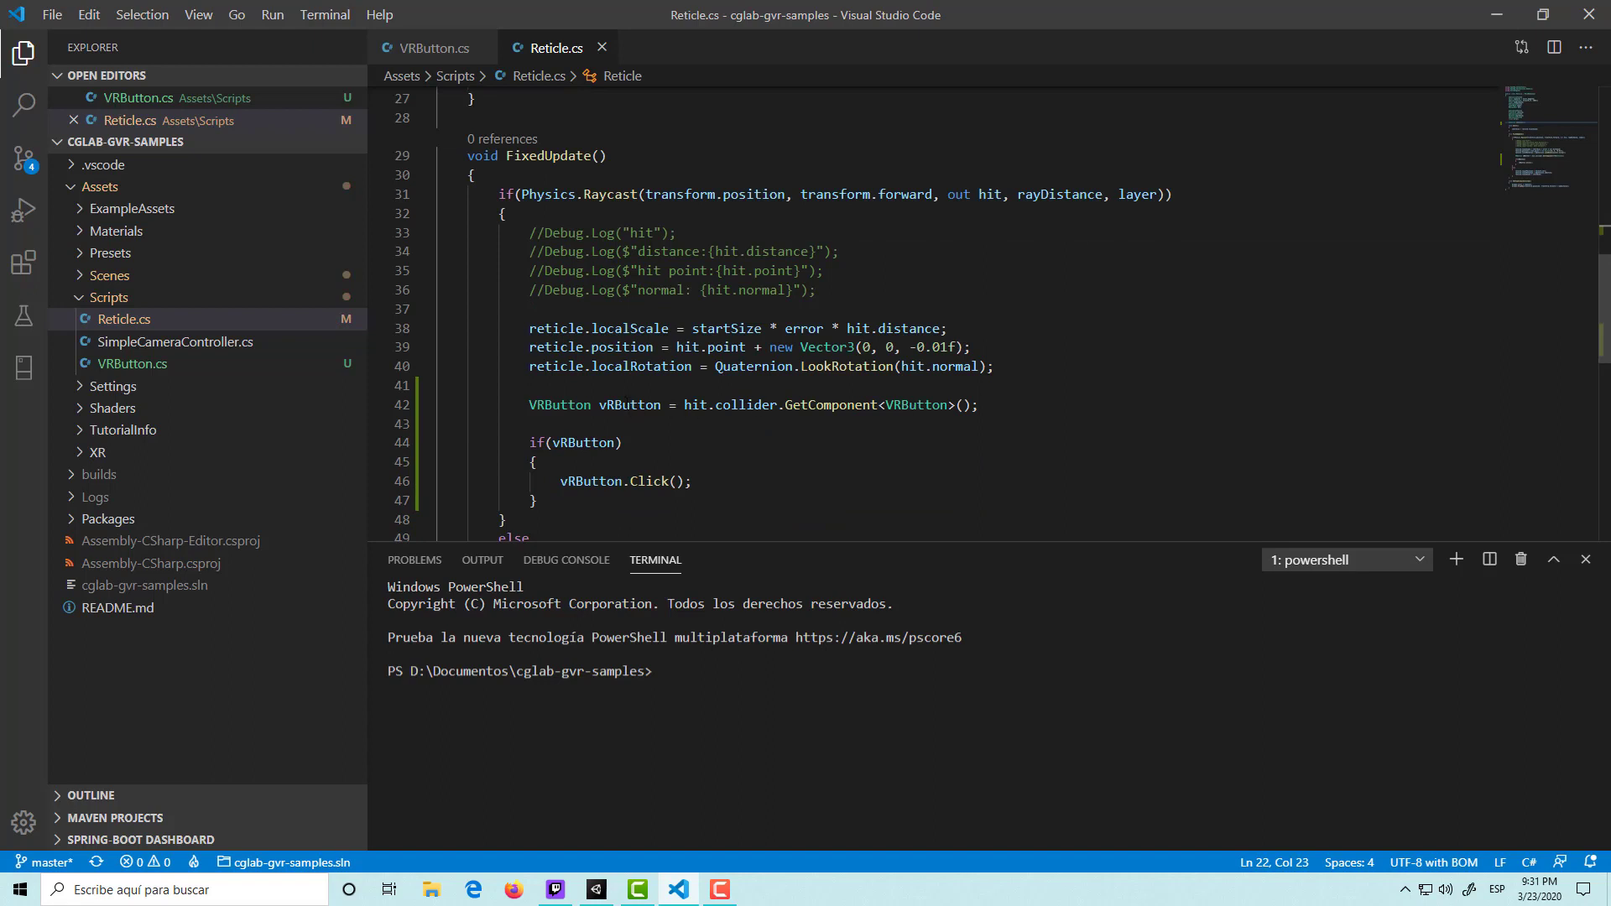
{"action": "left_click_drag", "start_coordinate": [661, 405], "coordinate": [522, 408]}
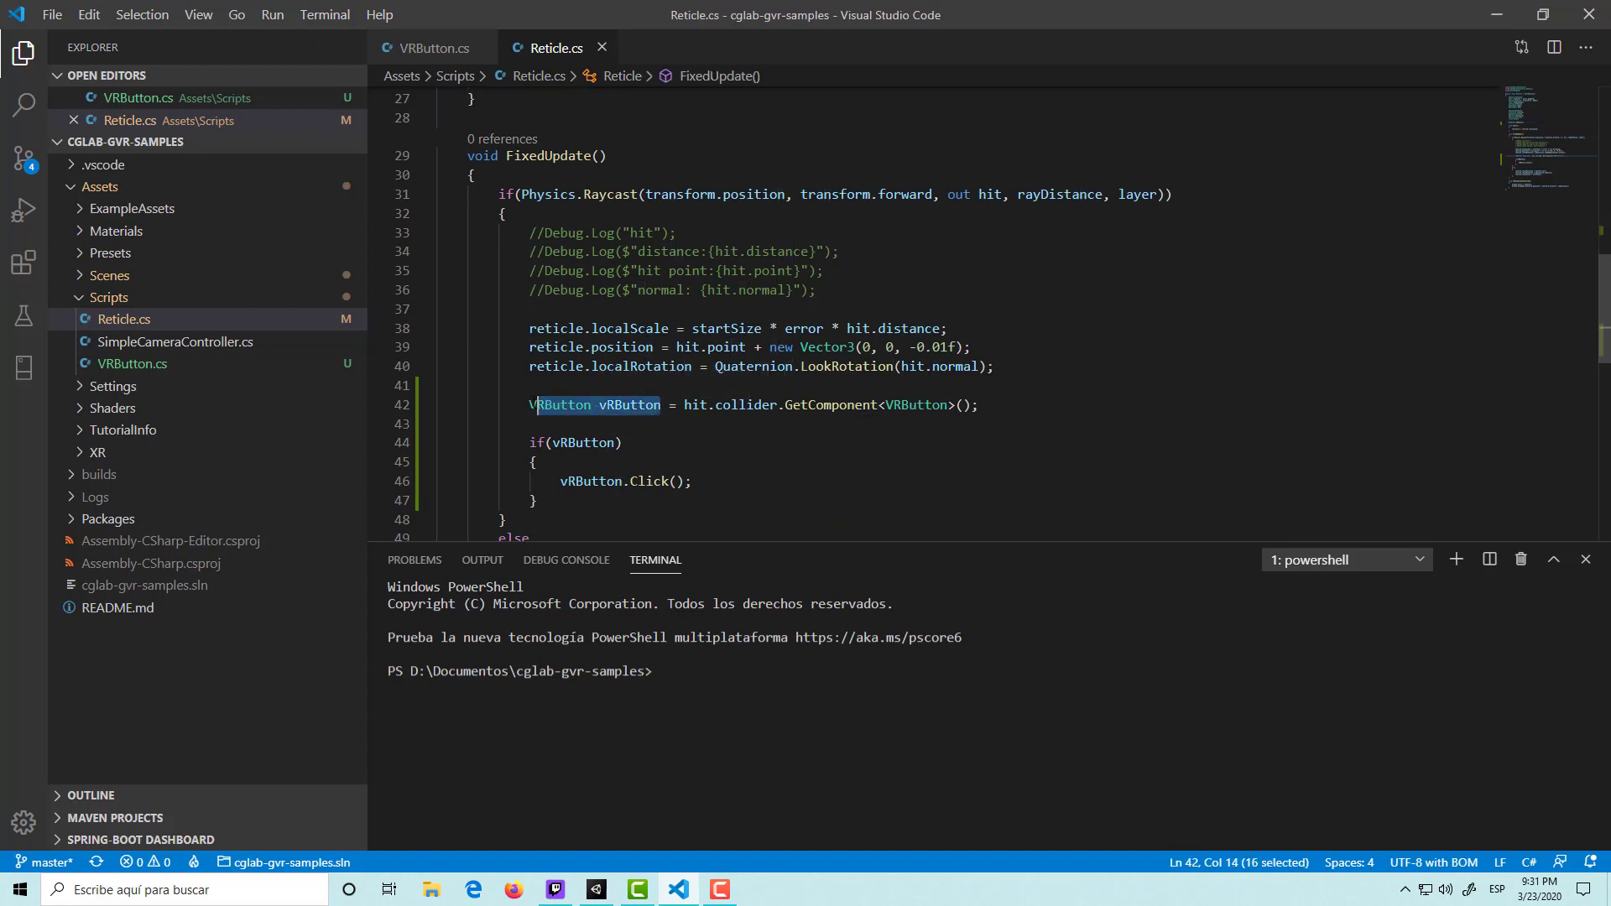
{"action": "type", "text": "vR"}
{"action": "key", "text": "Return"}
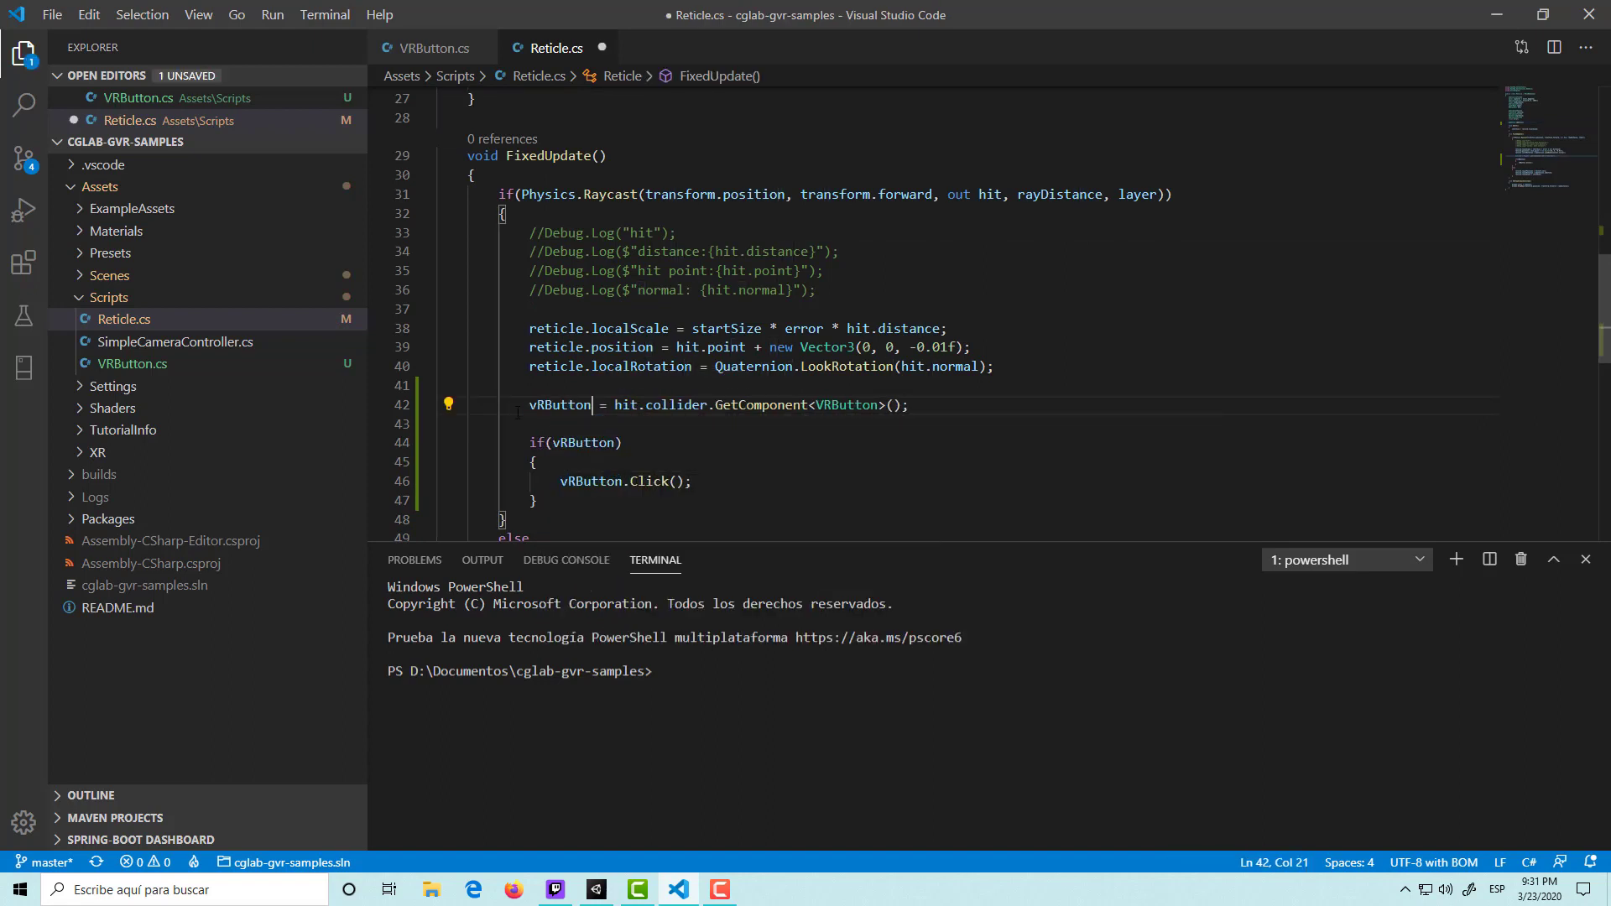
Remove the old if(vRButton) Click() block on lines 44–47 and save Reticle.cs.
{"action": "scroll", "coordinate": [618, 391], "scroll_direction": "down", "scroll_amount": 1}
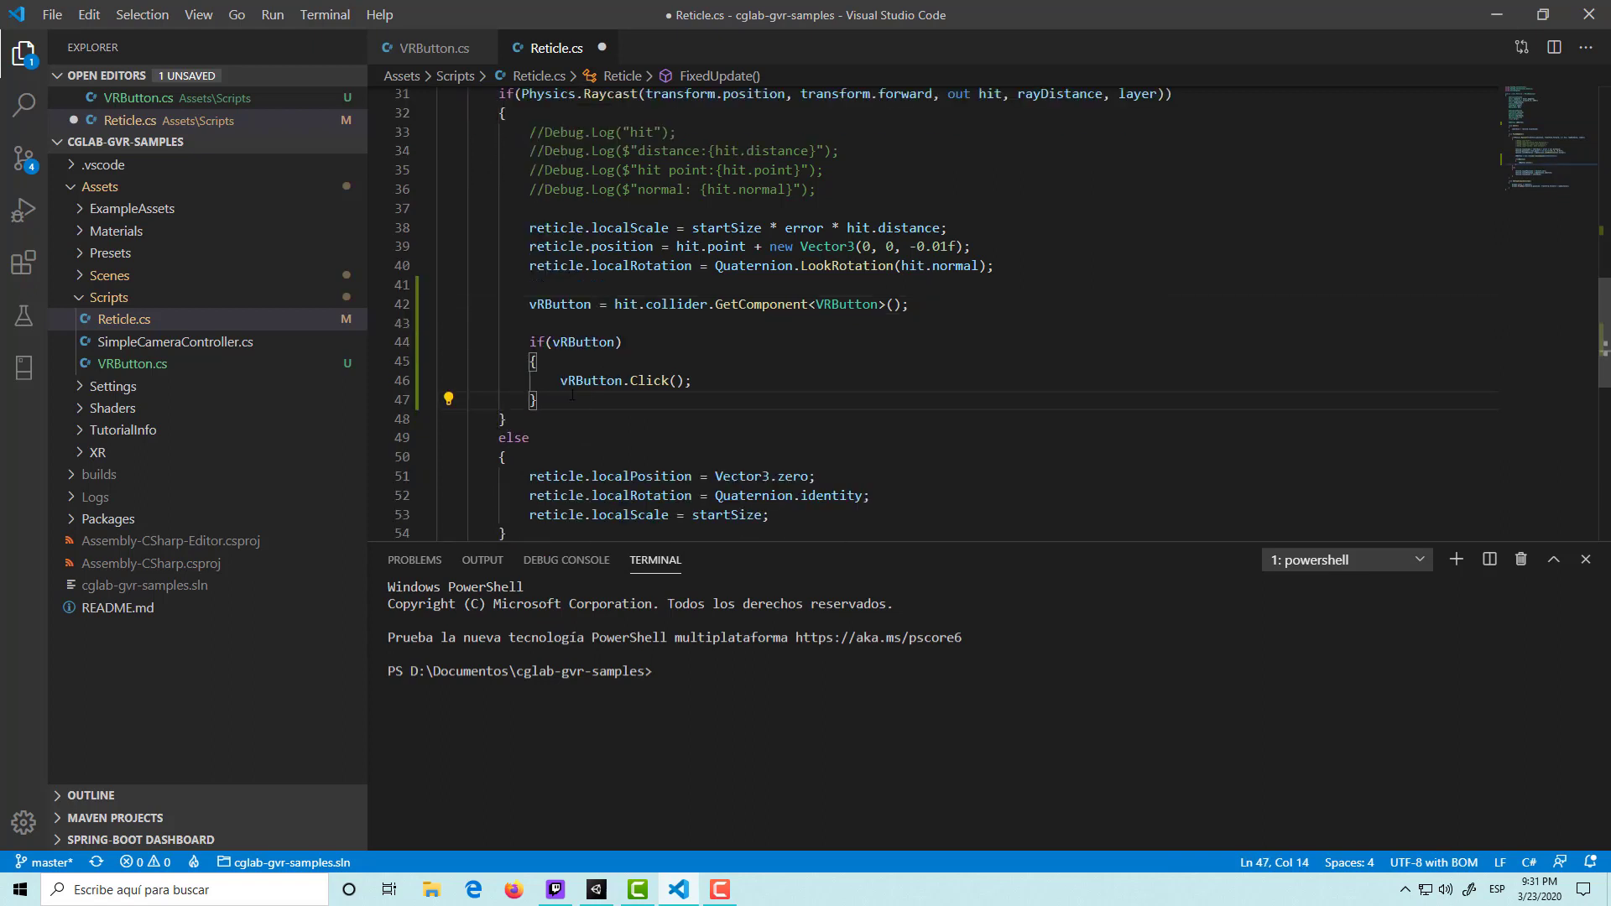
{"action": "left_click_drag", "start_coordinate": [554, 401], "coordinate": [408, 342]}
{"action": "key", "text": "BackSpace"}
{"action": "key", "text": "BackSpace"}
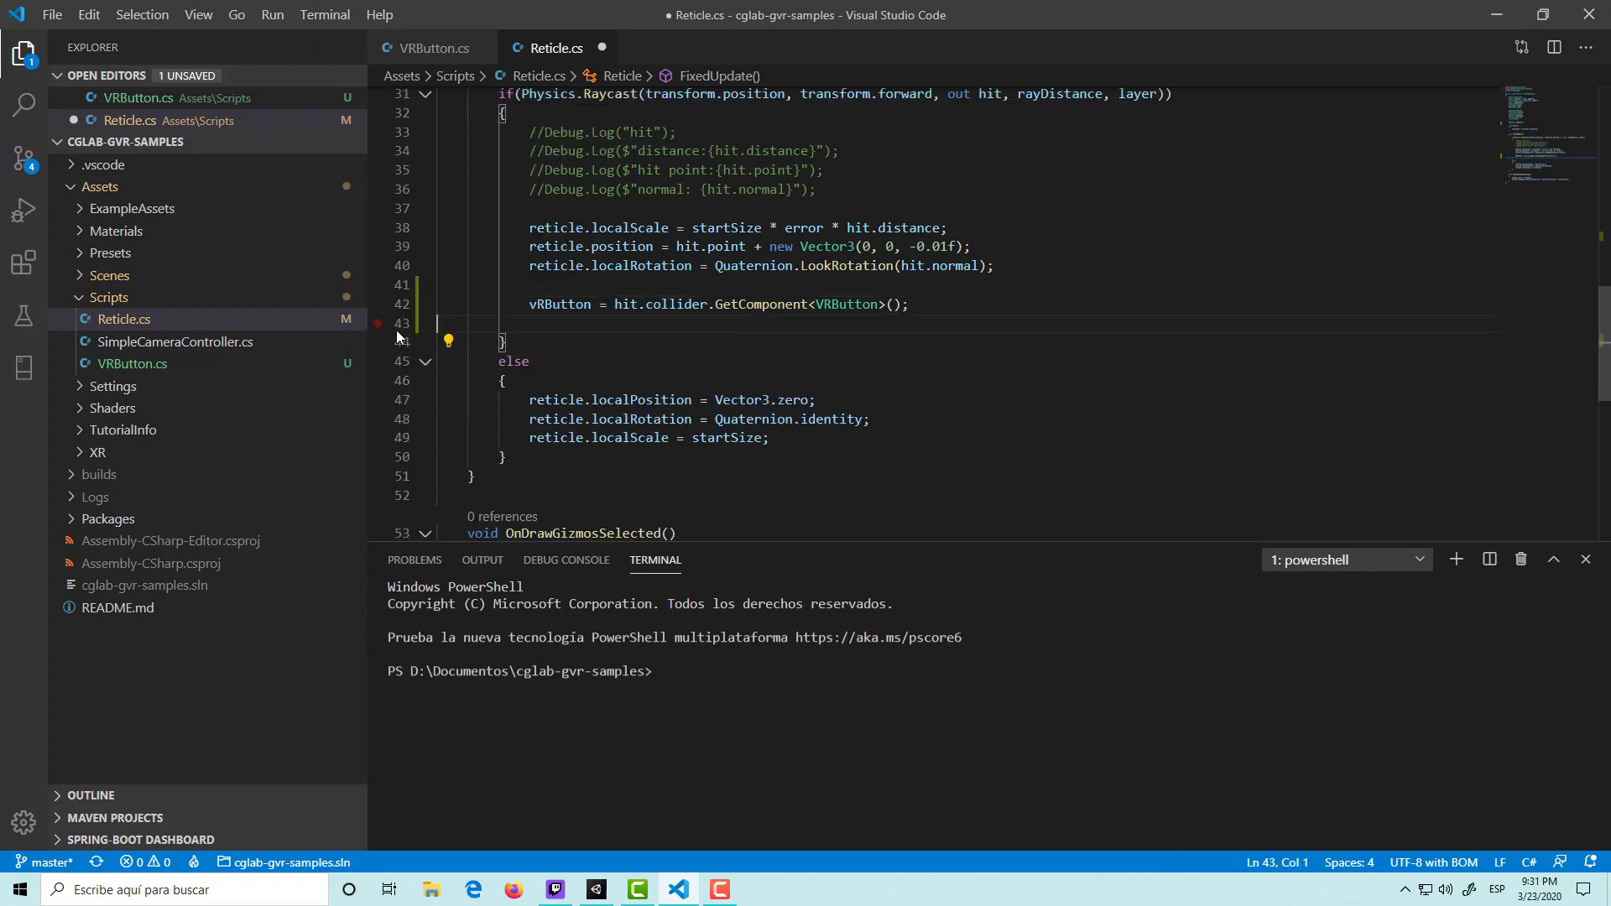
{"action": "key", "text": "BackSpace"}
{"action": "key", "text": "ctrl+s"}
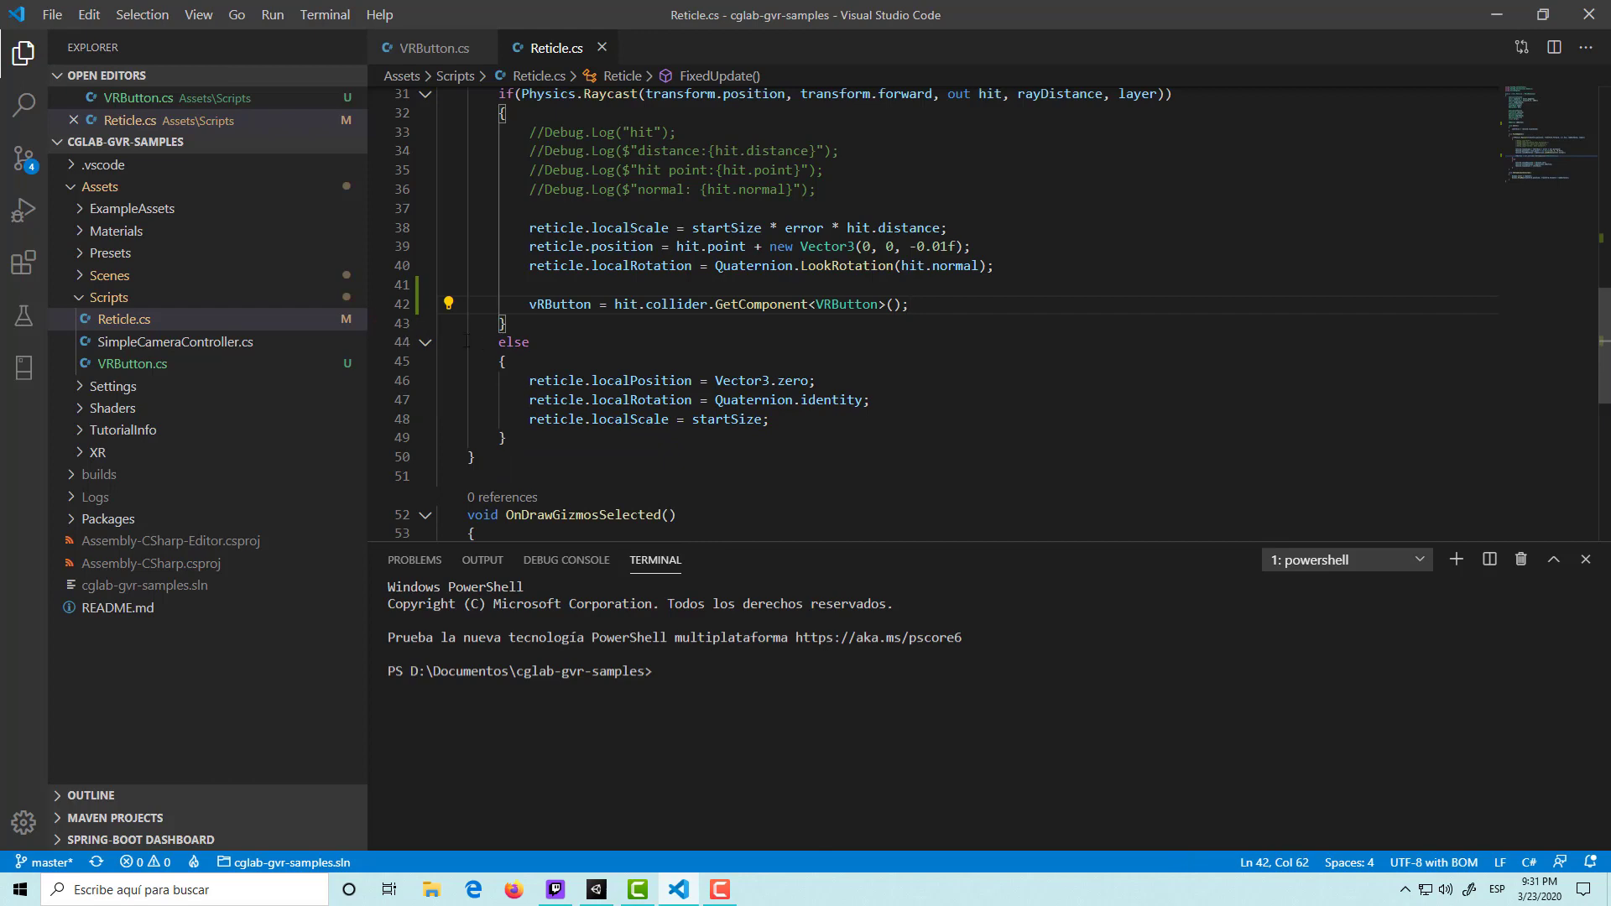
{"action": "scroll", "coordinate": [751, 353], "scroll_direction": "up", "scroll_amount": 4}
{"action": "scroll", "coordinate": [751, 353], "scroll_direction": "up", "scroll_amount": 1}
{"action": "scroll", "coordinate": [753, 350], "scroll_direction": "down", "scroll_amount": 2}
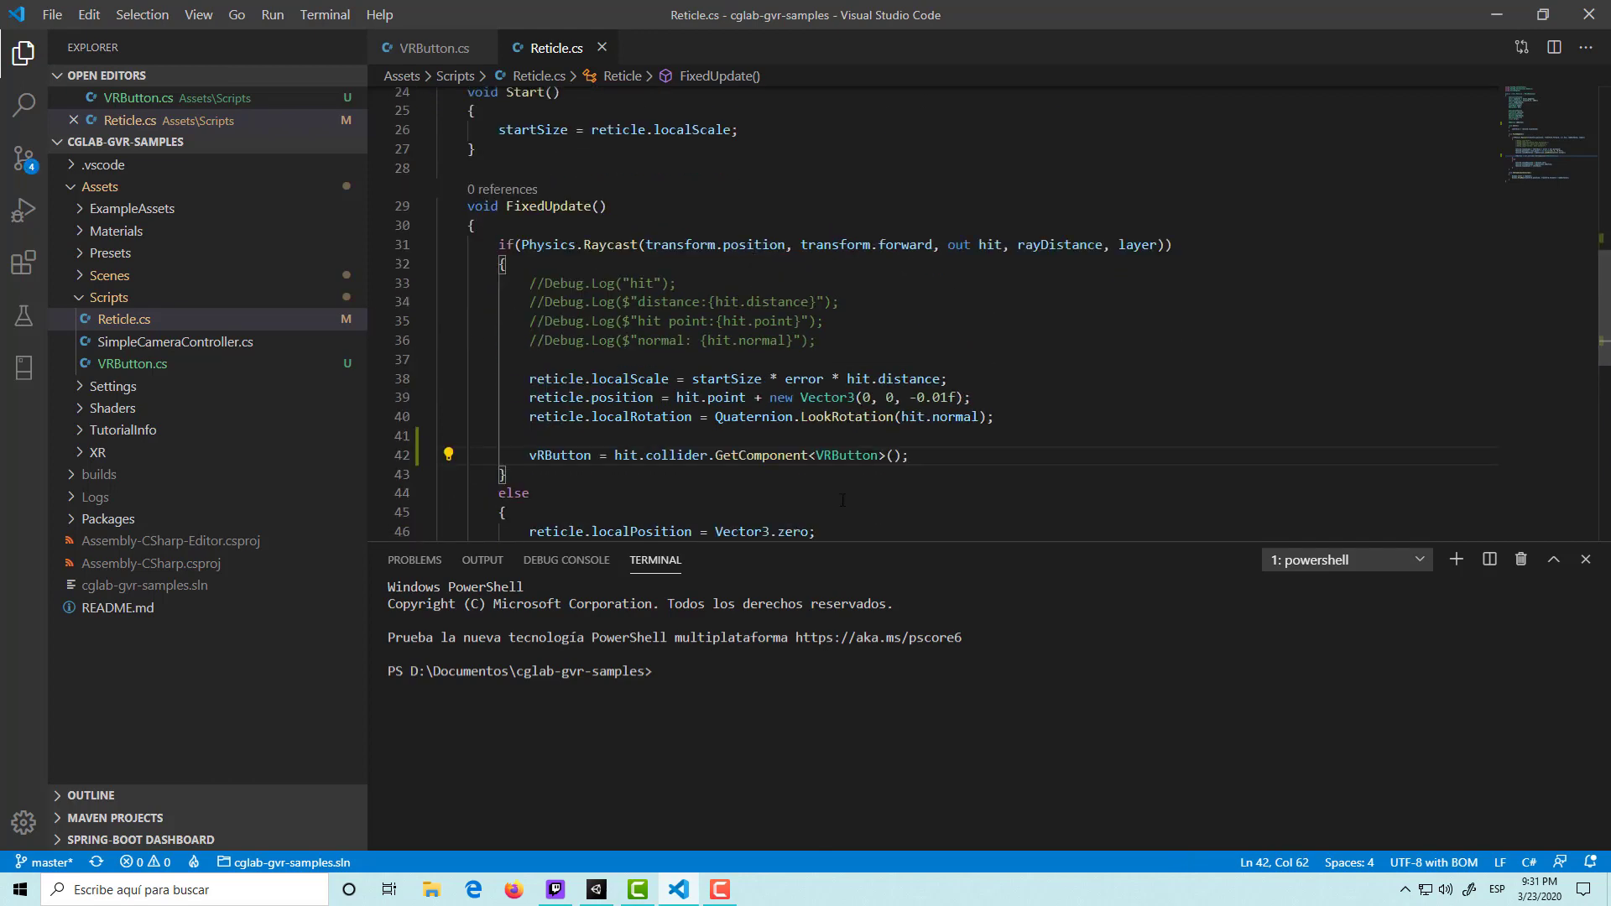
Start an if on line 43 and rename the field and both its usages to vrButton.
{"action": "key", "text": "Return"}
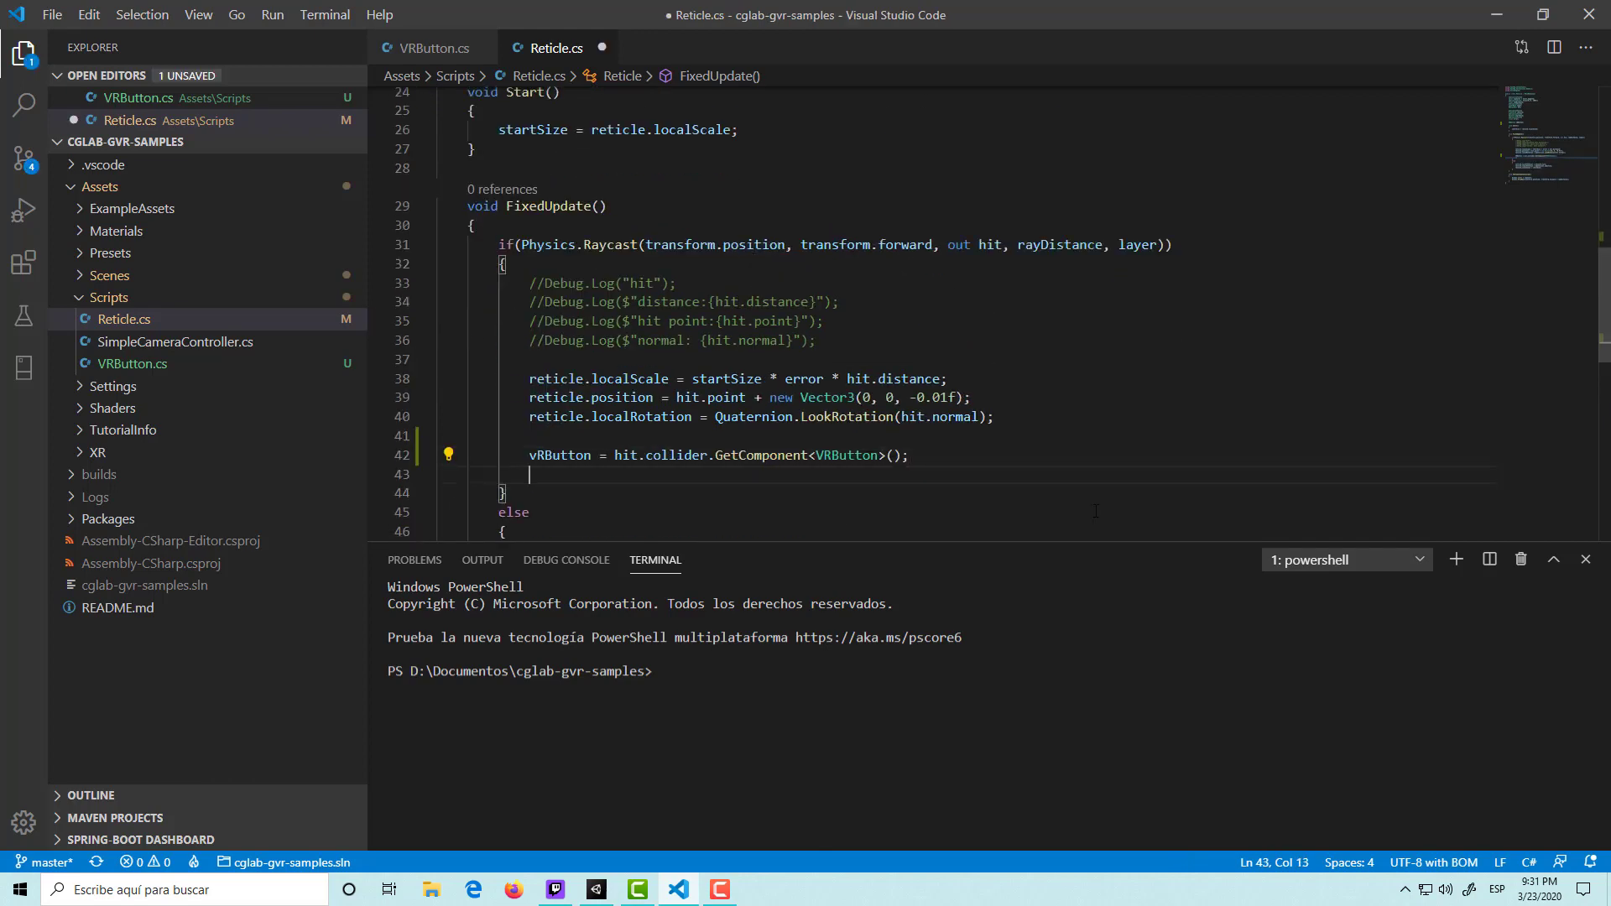
{"action": "type", "text": "if("}
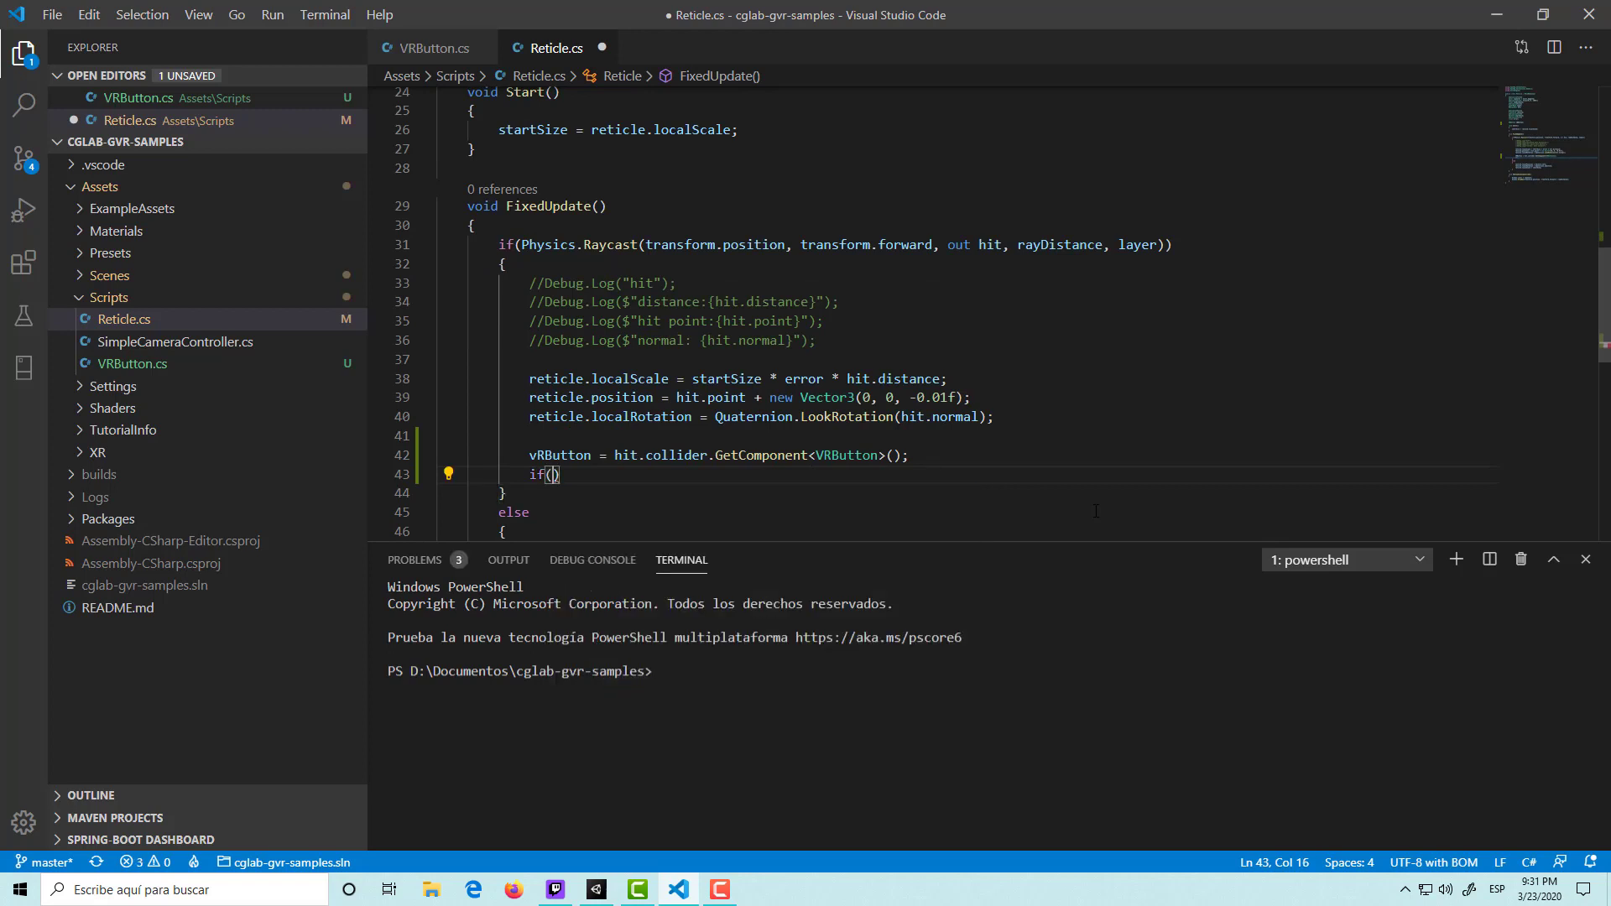
{"action": "type", "text": "vrb"}
{"action": "key", "text": "Tab"}
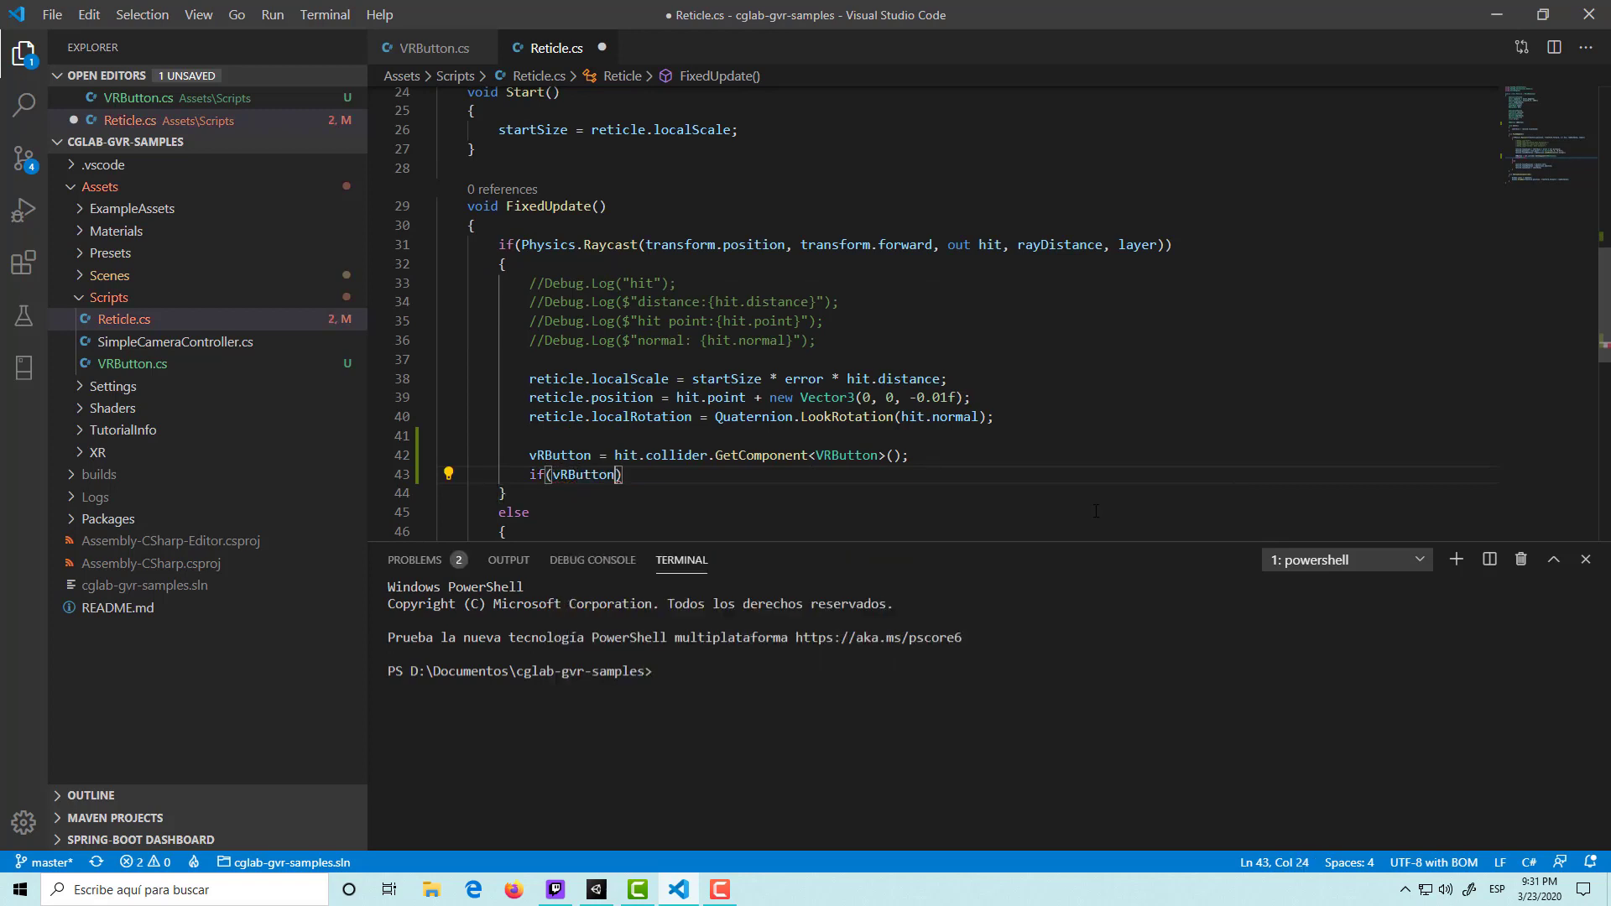
{"action": "scroll", "coordinate": [1095, 511], "scroll_direction": "up", "scroll_amount": 1}
{"action": "scroll", "coordinate": [917, 418], "scroll_direction": "up", "scroll_amount": 4}
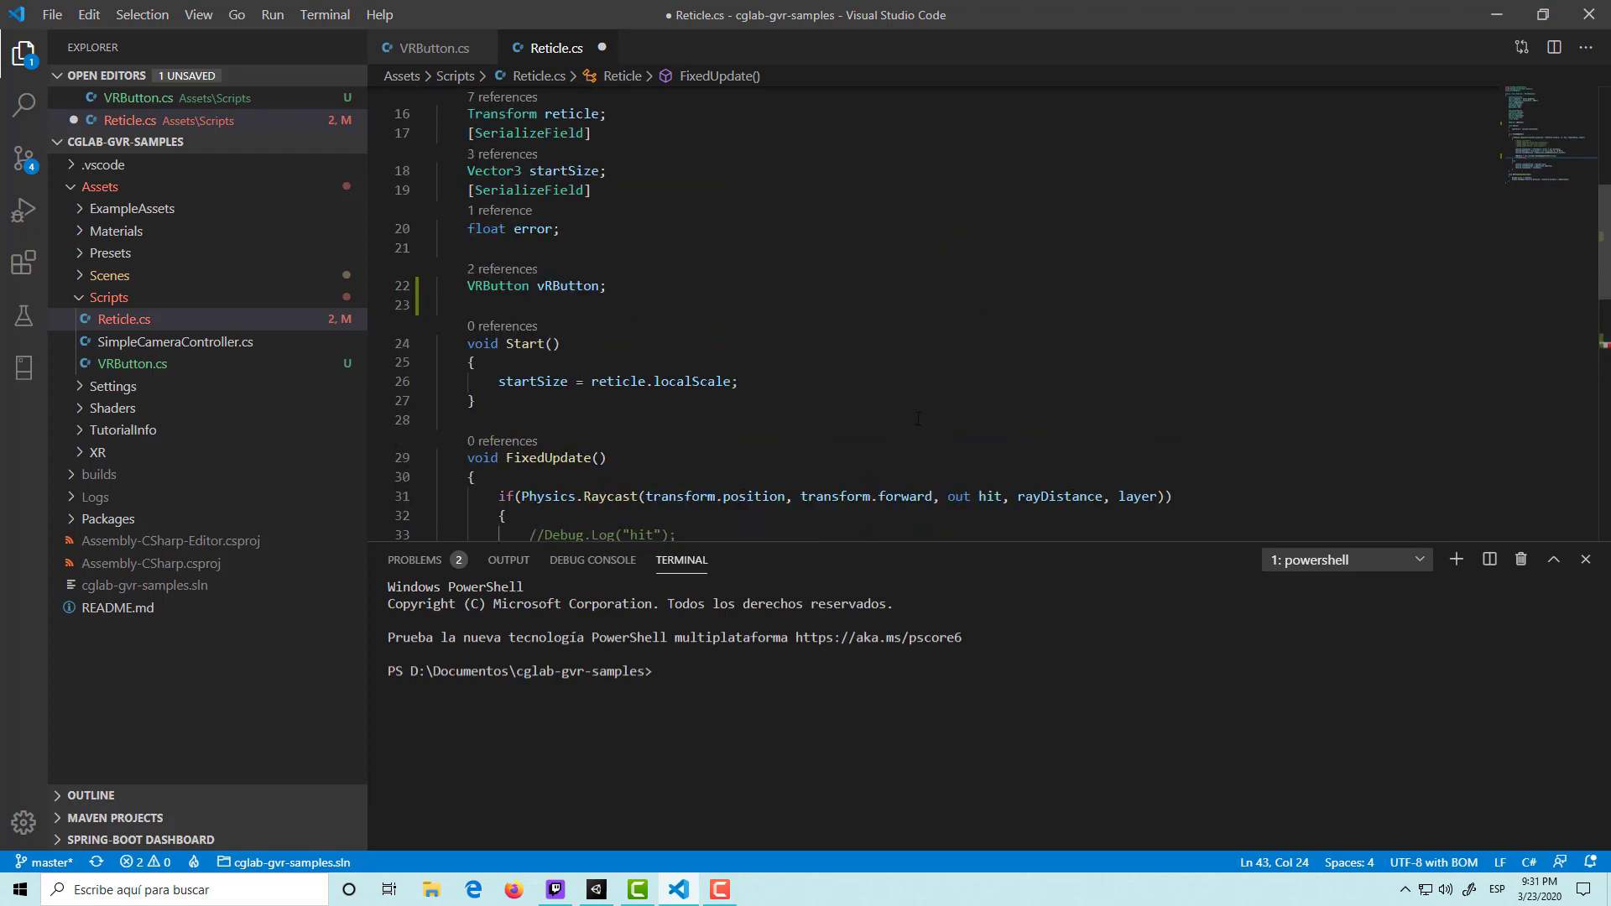
{"action": "double_click", "coordinate": [577, 286]}
{"action": "type", "text": "vr"}
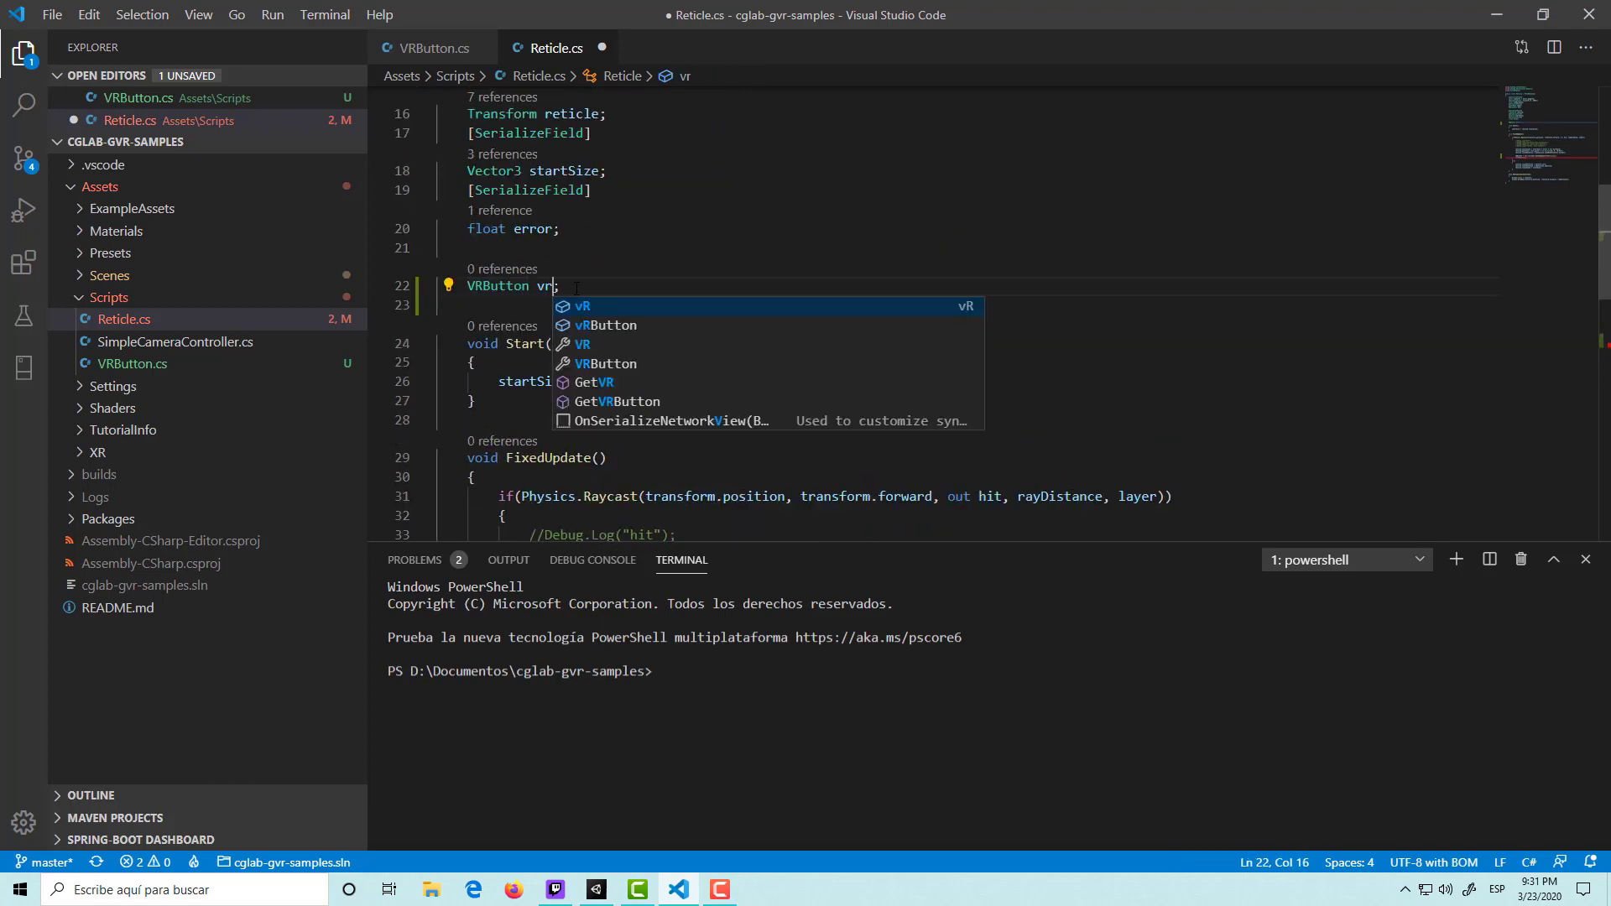
{"action": "type", "text": "Bu"}
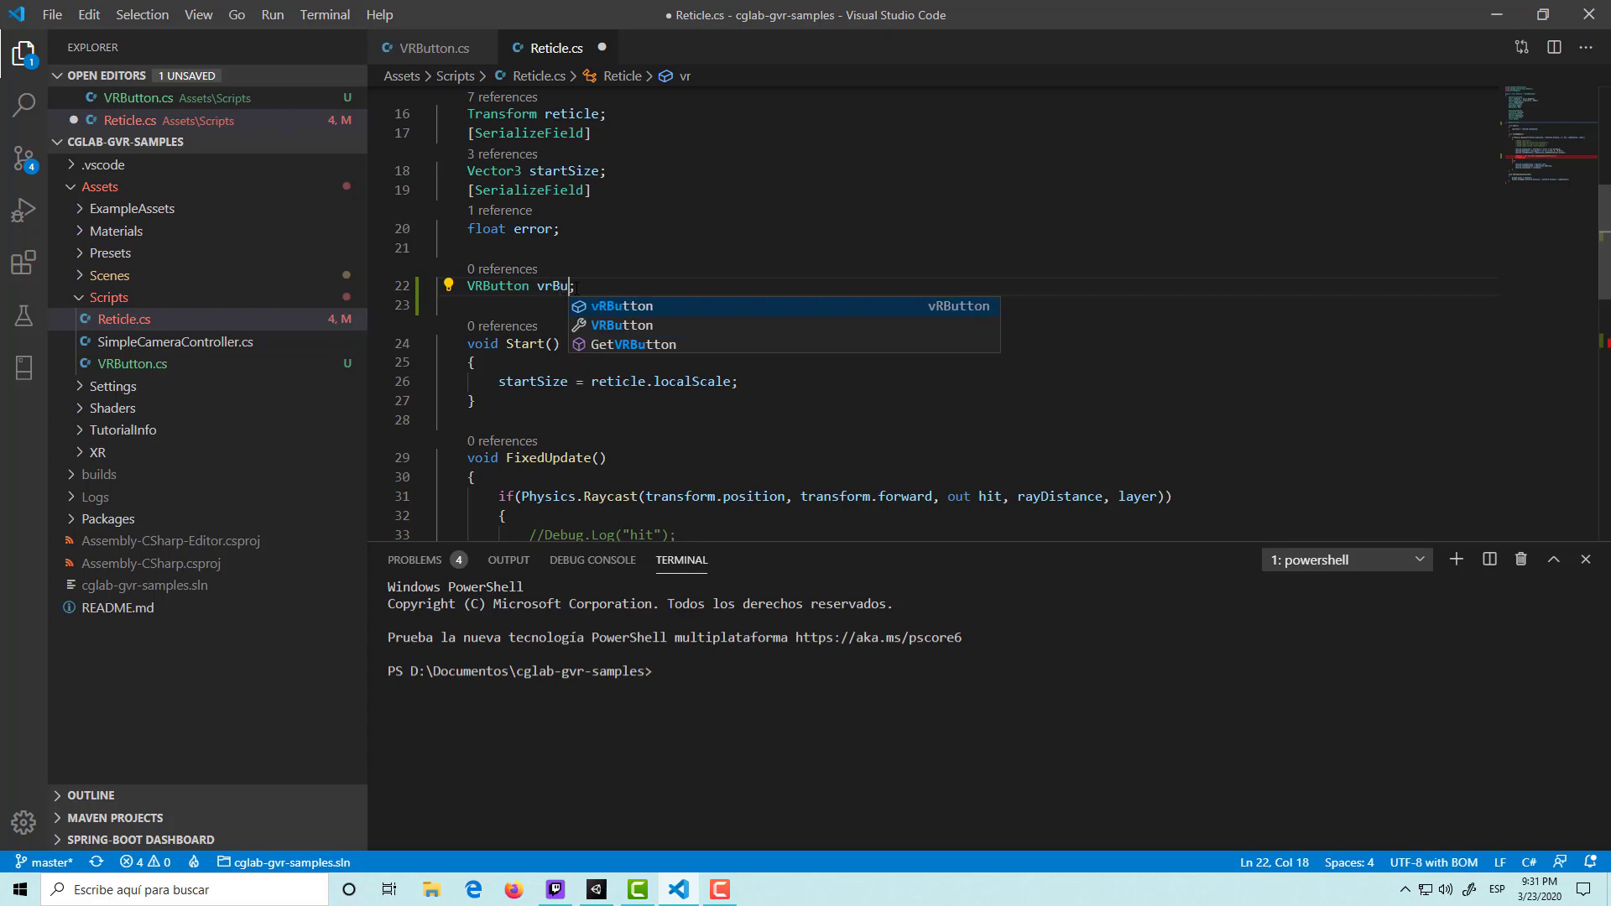
{"action": "type", "text": "tton"}
{"action": "key", "text": "Escape"}
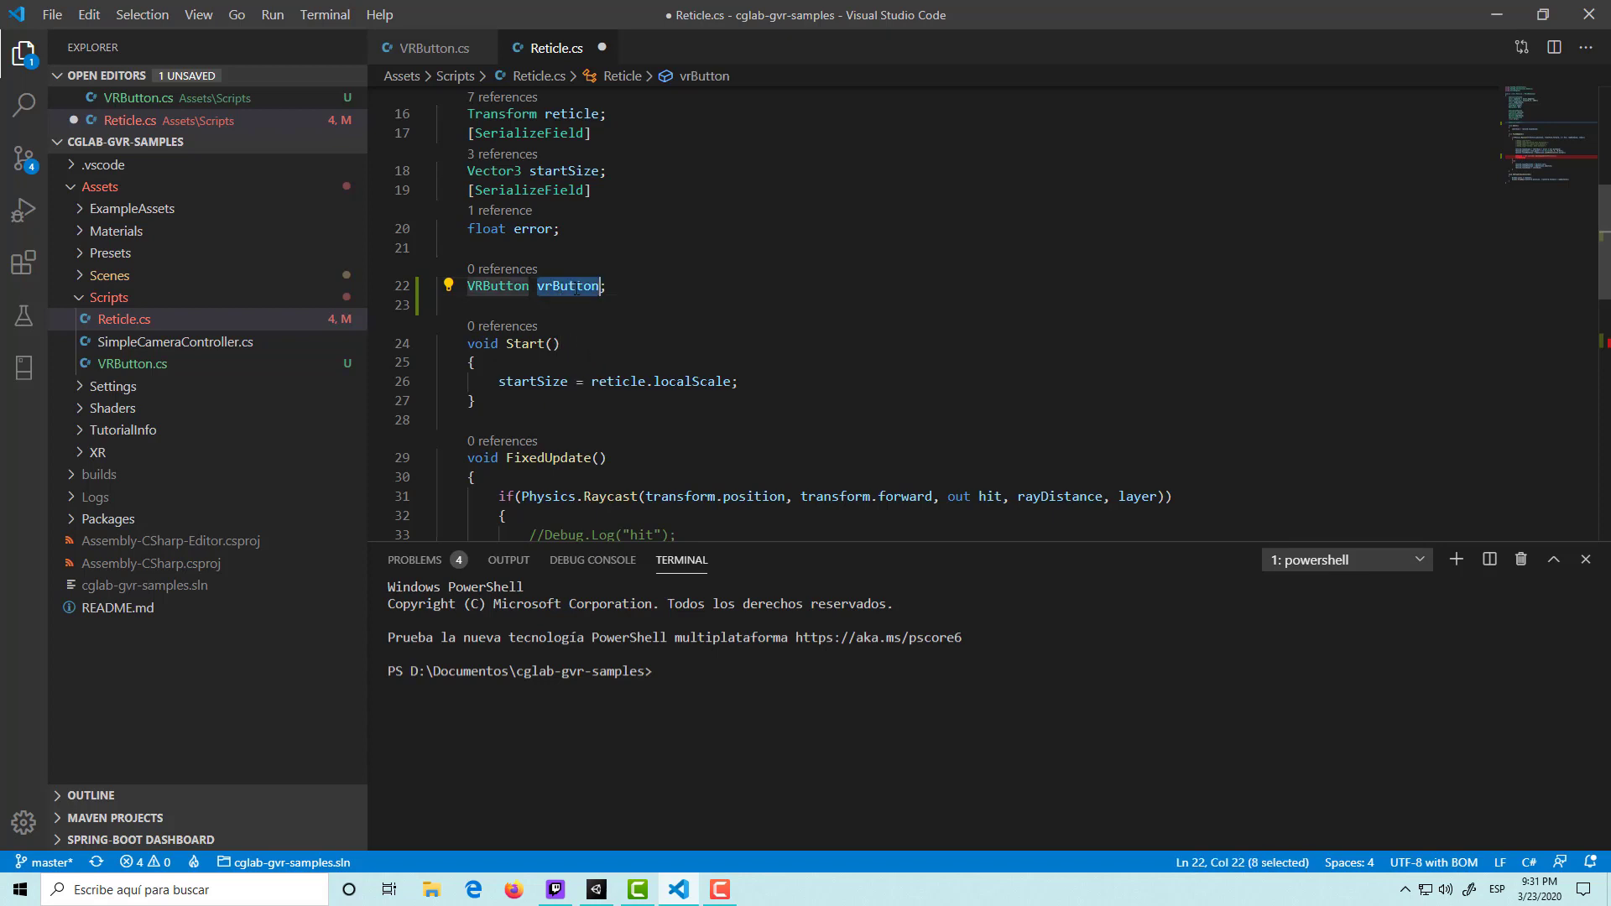
{"action": "key", "text": "ctrl+d"}
{"action": "scroll", "coordinate": [923, 336], "scroll_direction": "down", "scroll_amount": 4}
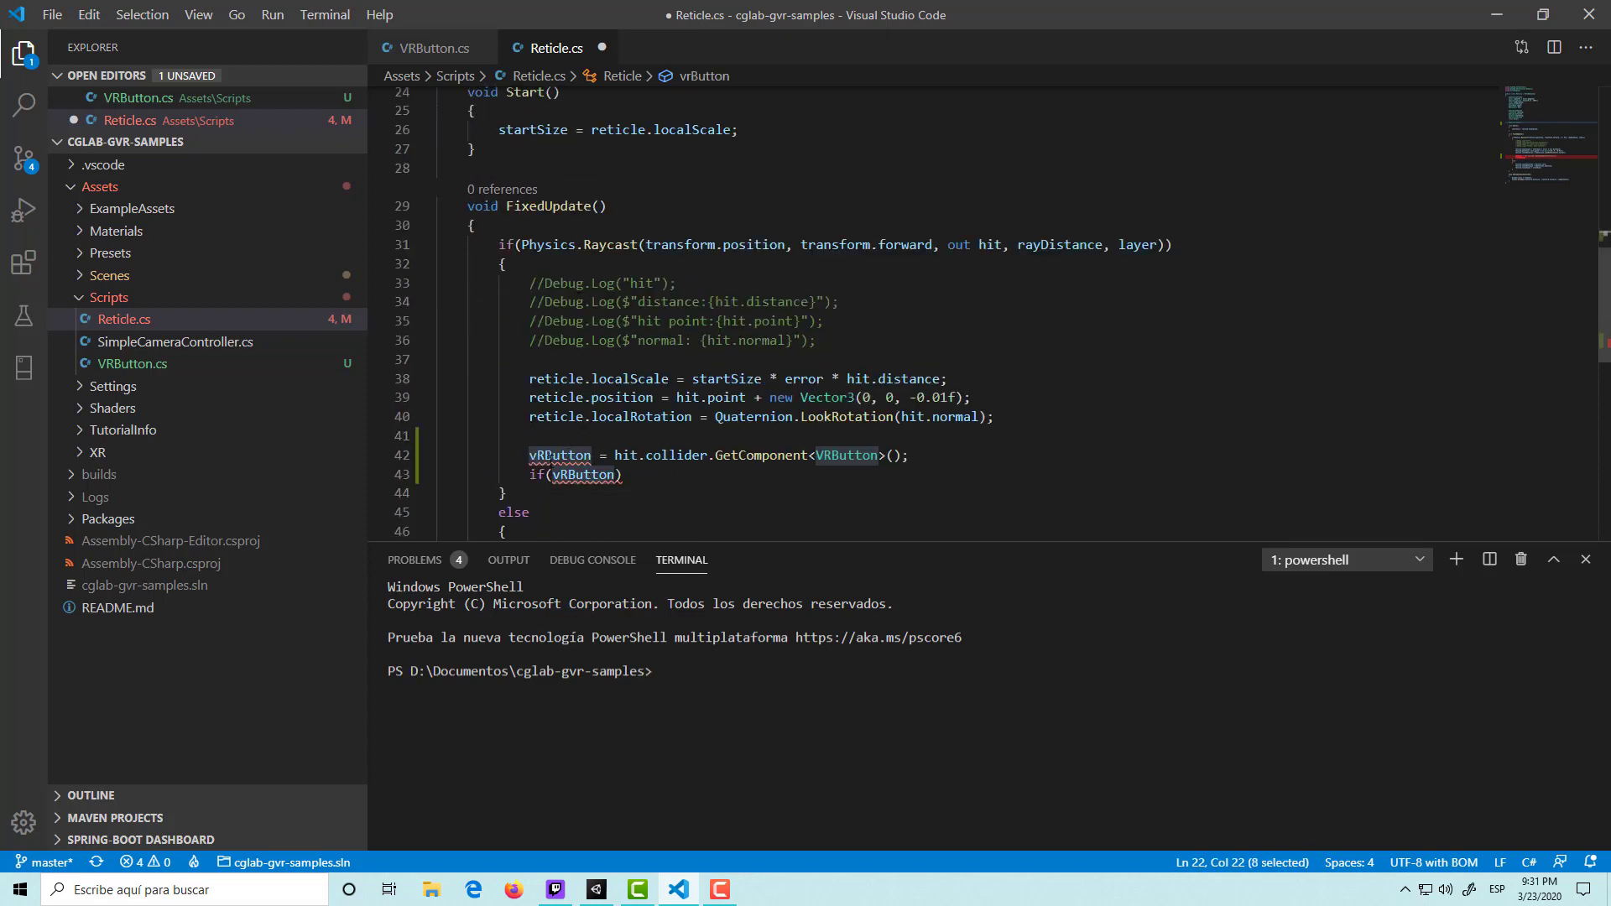
{"action": "key", "text": "ctrl+d"}
{"action": "key", "text": "ctrl+d"}
{"action": "type", "text": "vrButton"}
{"action": "key", "text": "Escape"}
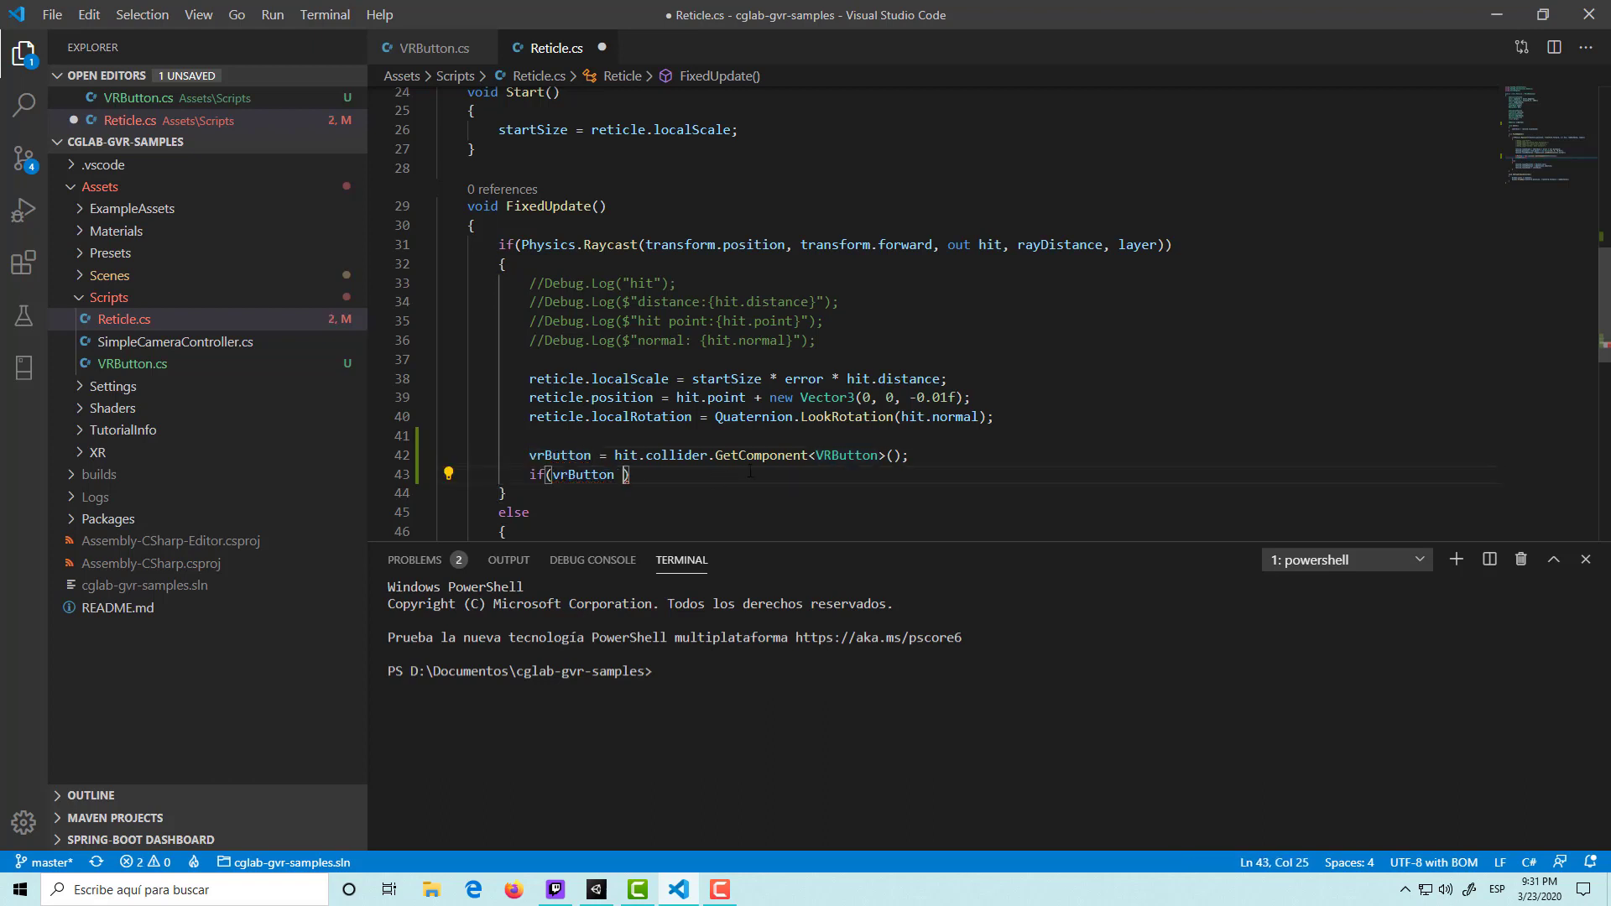
Complete the condition as vrButton && Input.GetMouseButtonDown(0).
{"action": "type", "text": "&&"}
{"action": "type", "text": " I"}
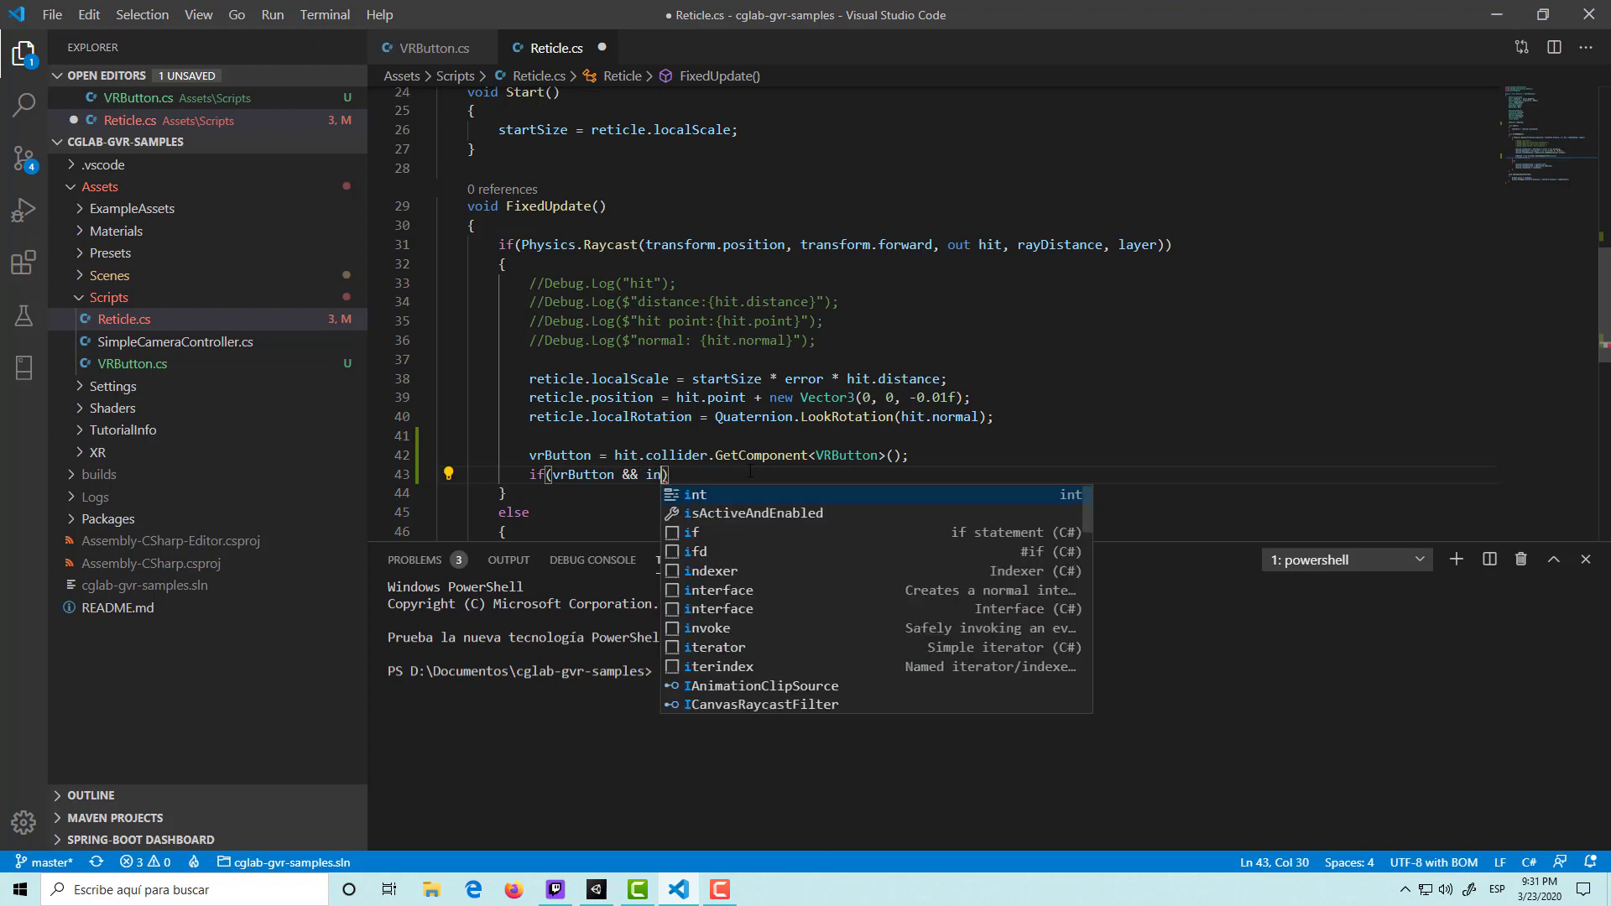
{"action": "type", "text": "nput.getb"}
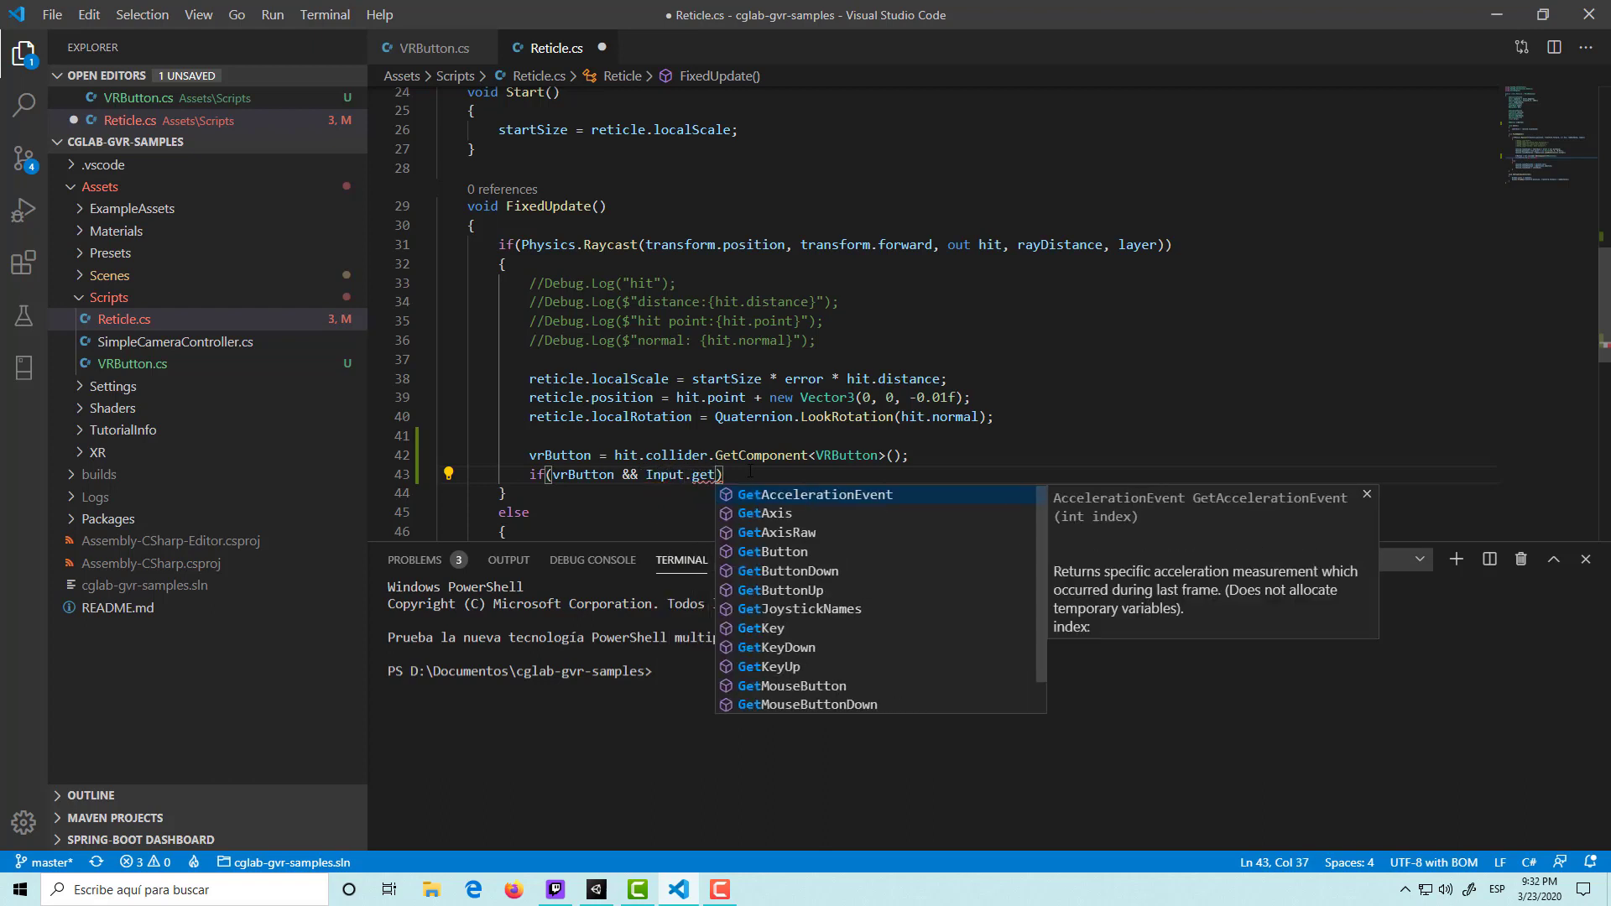
{"action": "type", "text": "ut"}
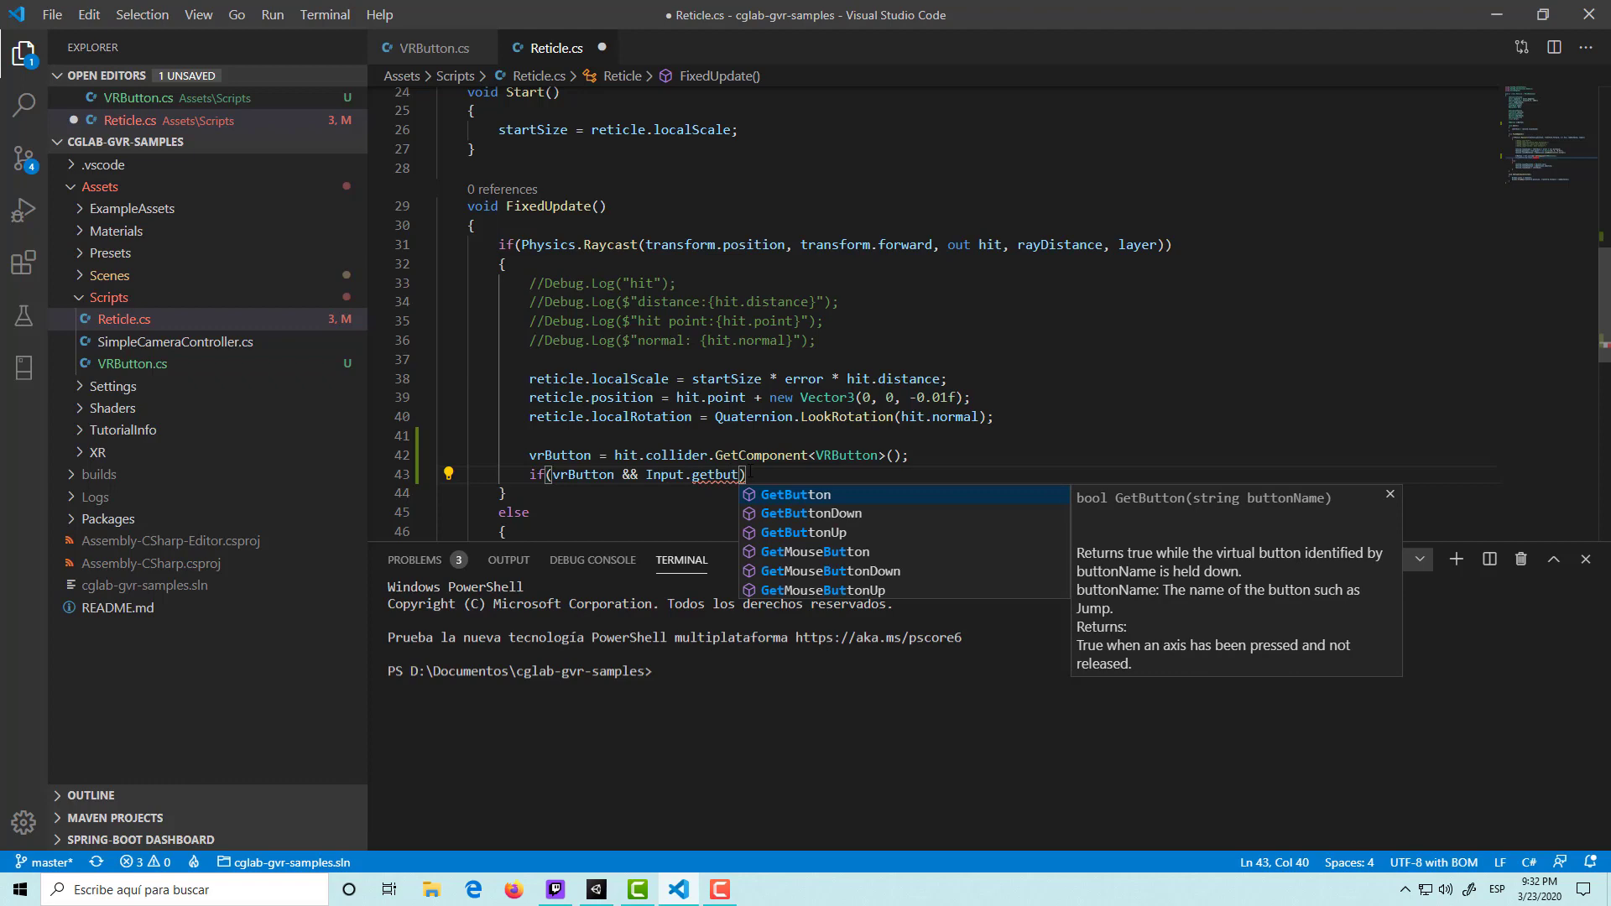
{"action": "key", "text": "BackSpace"}
{"action": "key", "text": "BackSpace"}
{"action": "key", "text": "BackSpace"}
{"action": "key", "text": "BackSpace"}
{"action": "key", "text": "BackSpace"}
{"action": "key", "text": "BackSpace"}
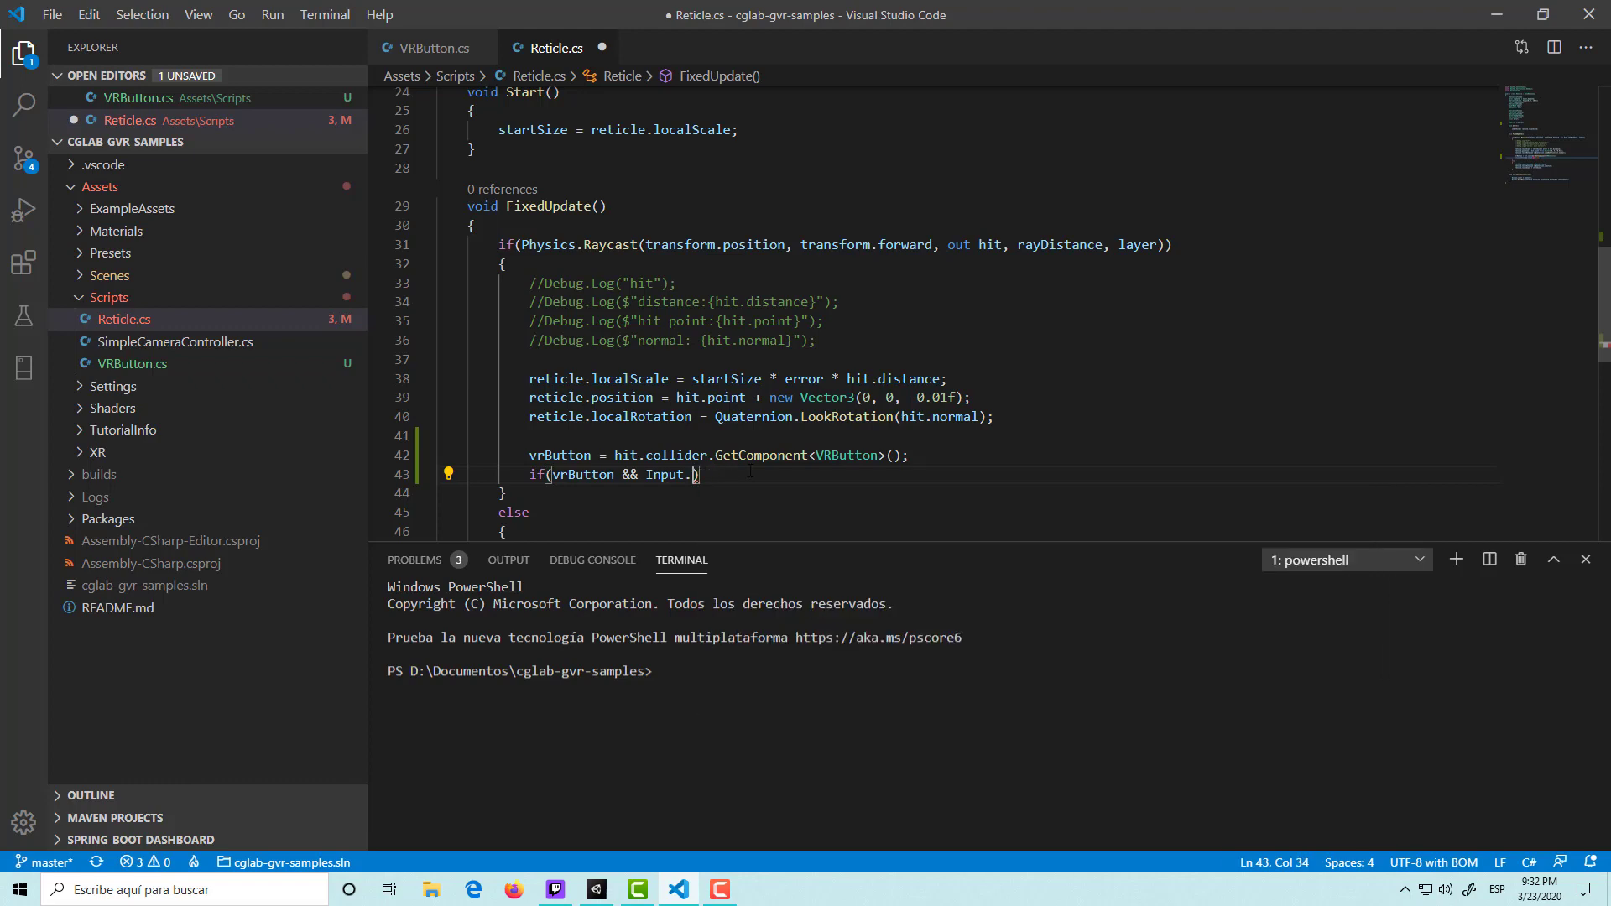
{"action": "type", "text": "onmo"}
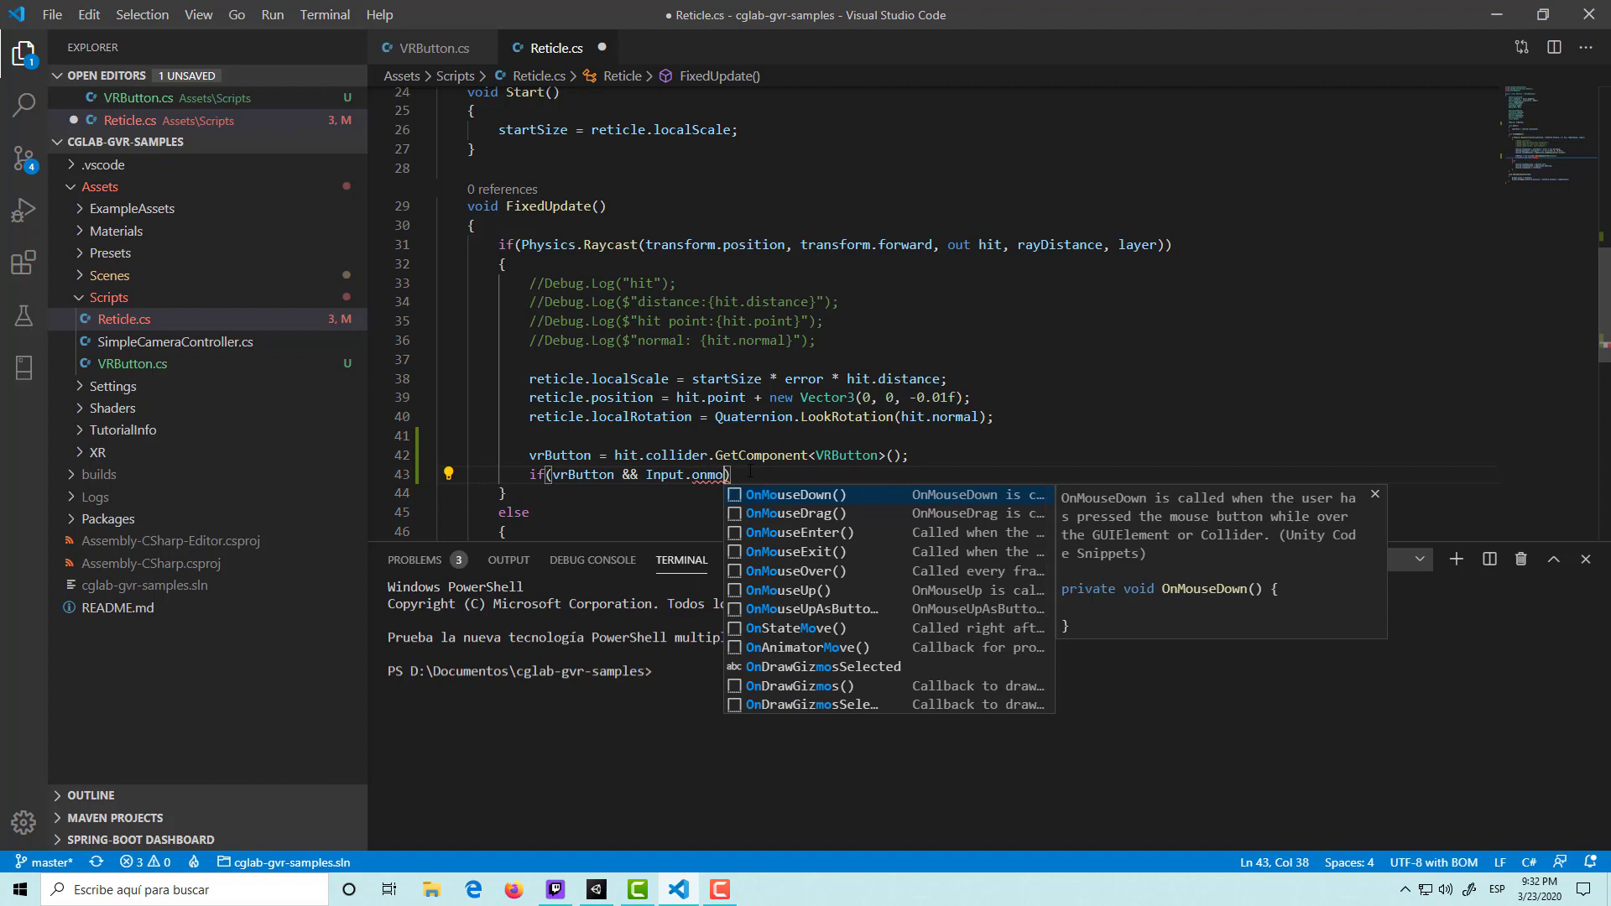
{"action": "key", "text": "BackSpace"}
{"action": "key", "text": "BackSpace"}
{"action": "key", "text": "BackSpace"}
{"action": "key", "text": "BackSpace"}
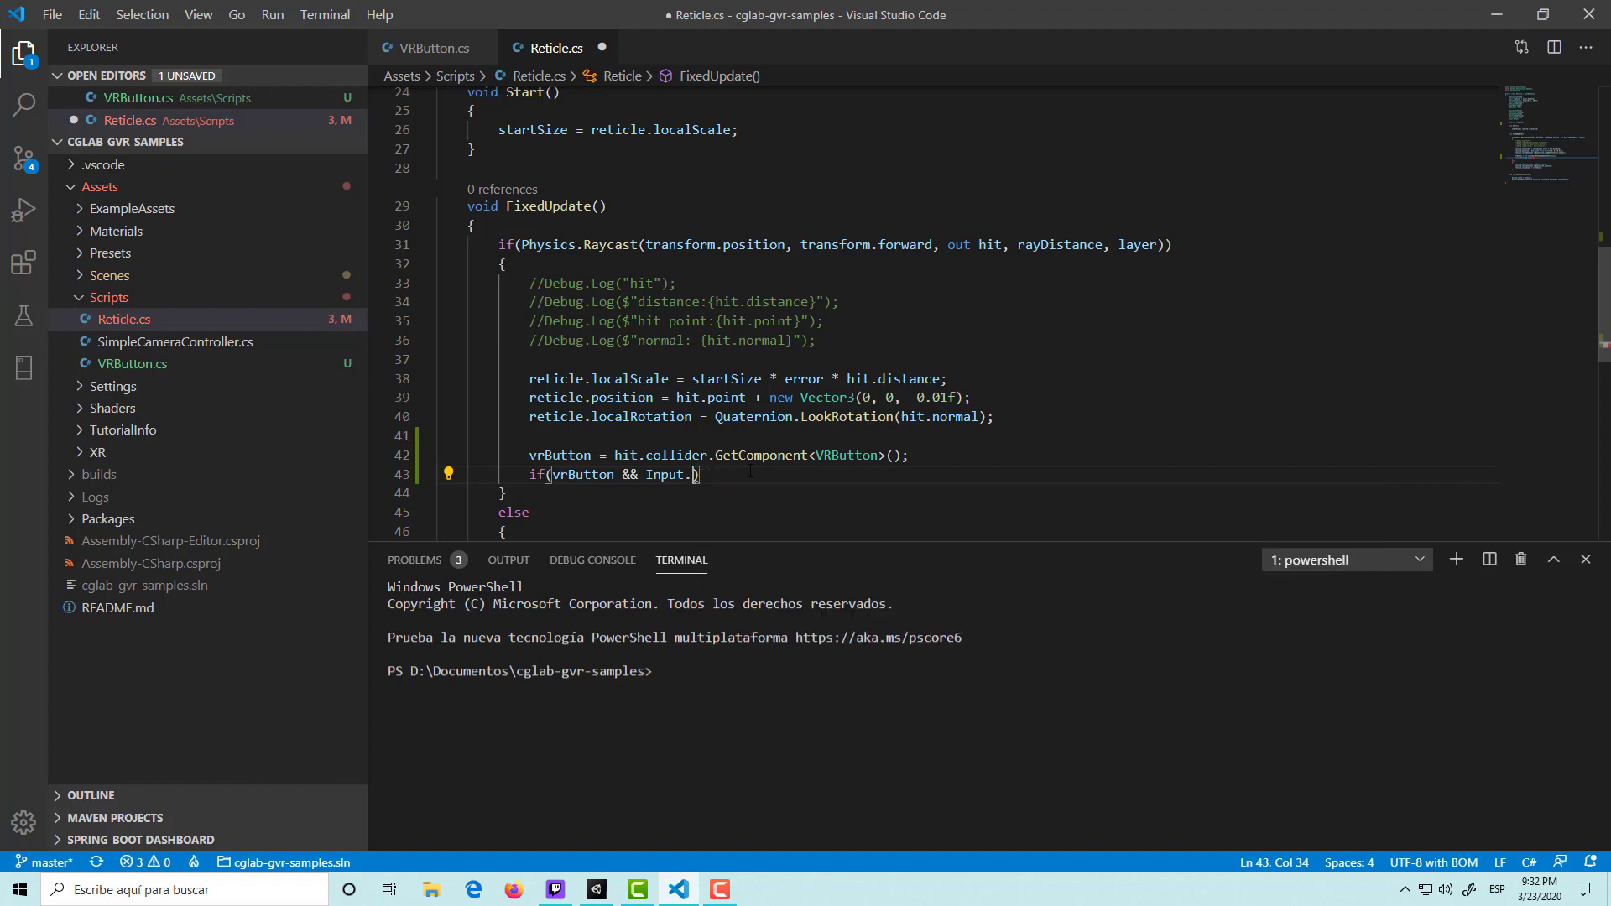
{"action": "type", "text": "getmo"}
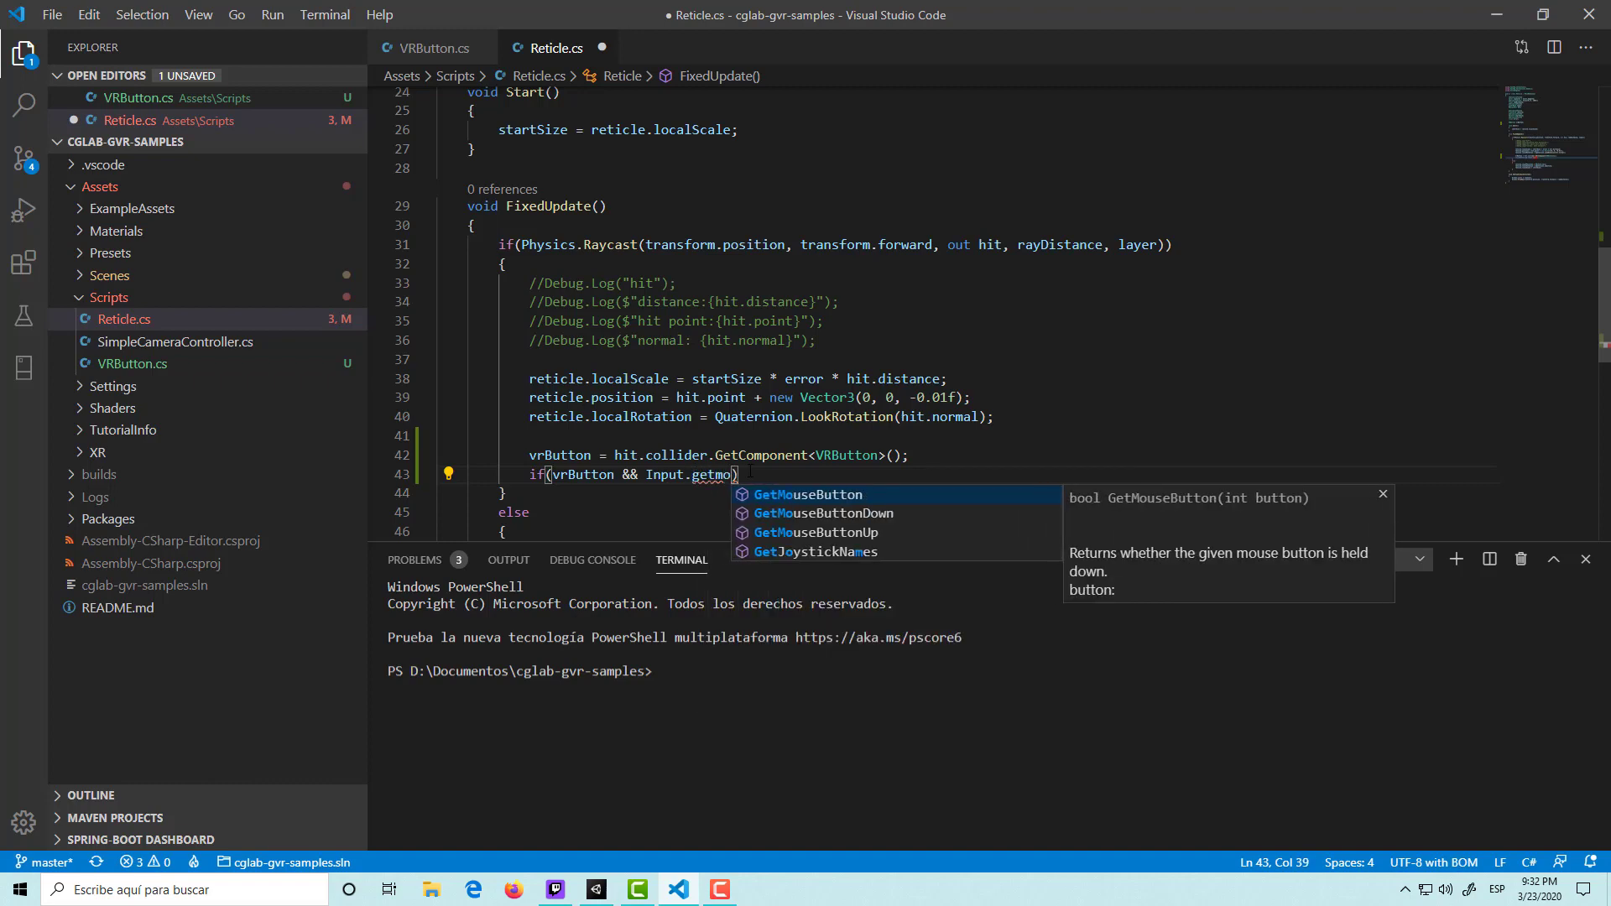
{"action": "key", "text": "Down"}
{"action": "key", "text": "Return"}
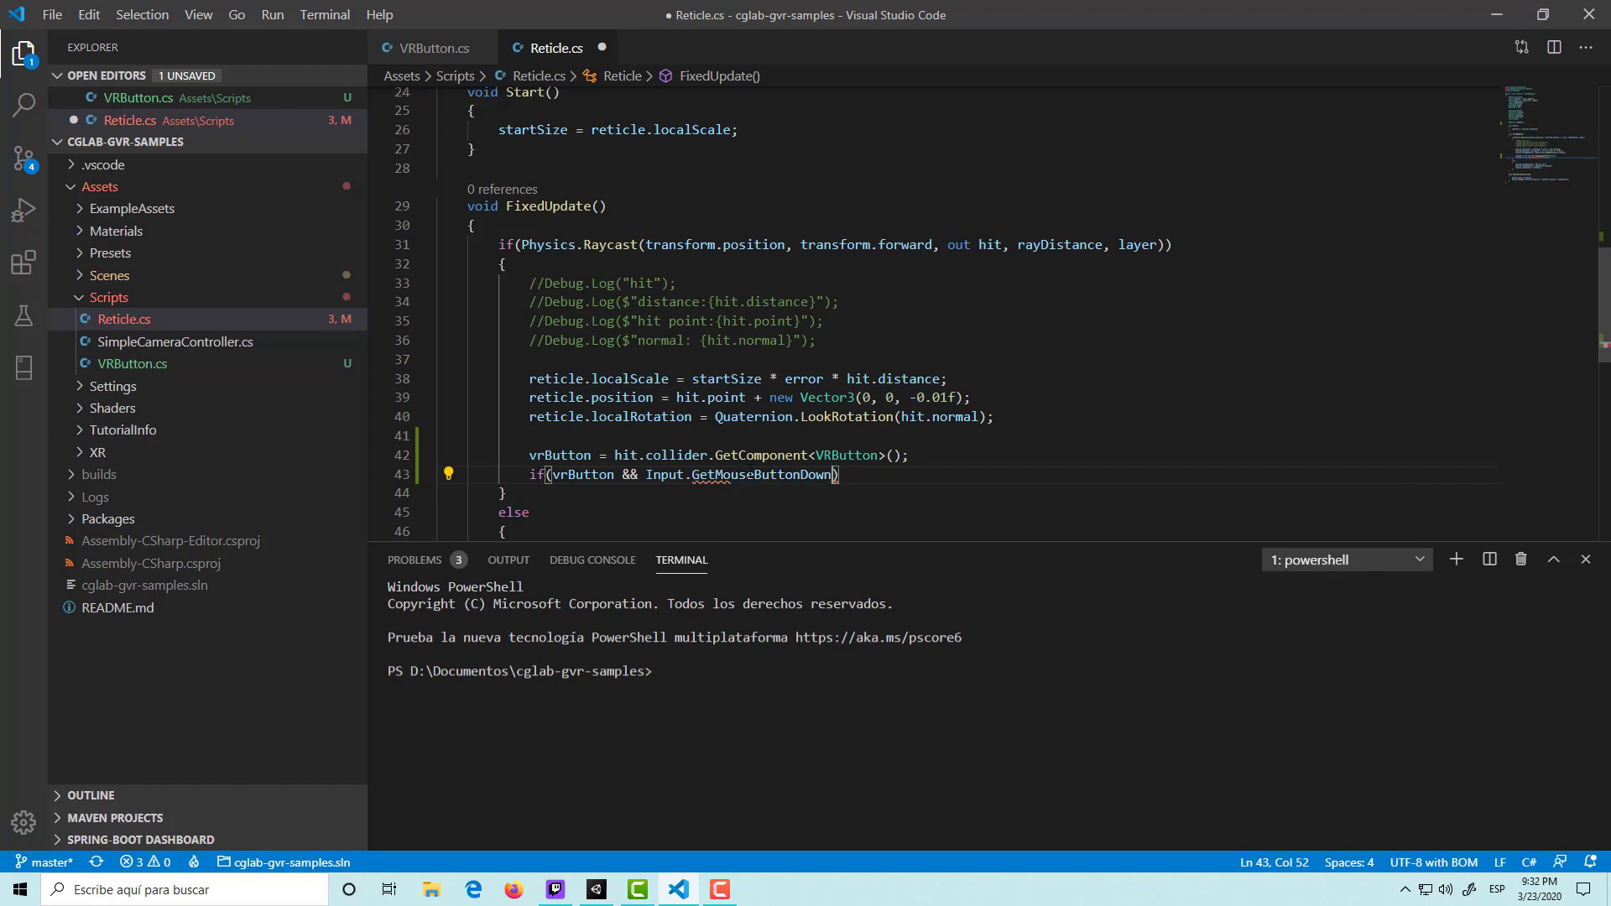
{"action": "type", "text": "("}
{"action": "type", "text": "0"}
{"action": "type", "text": "))"}
{"action": "type", "text": "{"}
Put Debug.Log("Hello VR"); inside the if block and save Reticle.cs.
{"action": "key", "text": "Return"}
{"action": "key", "text": "ctrl+s"}
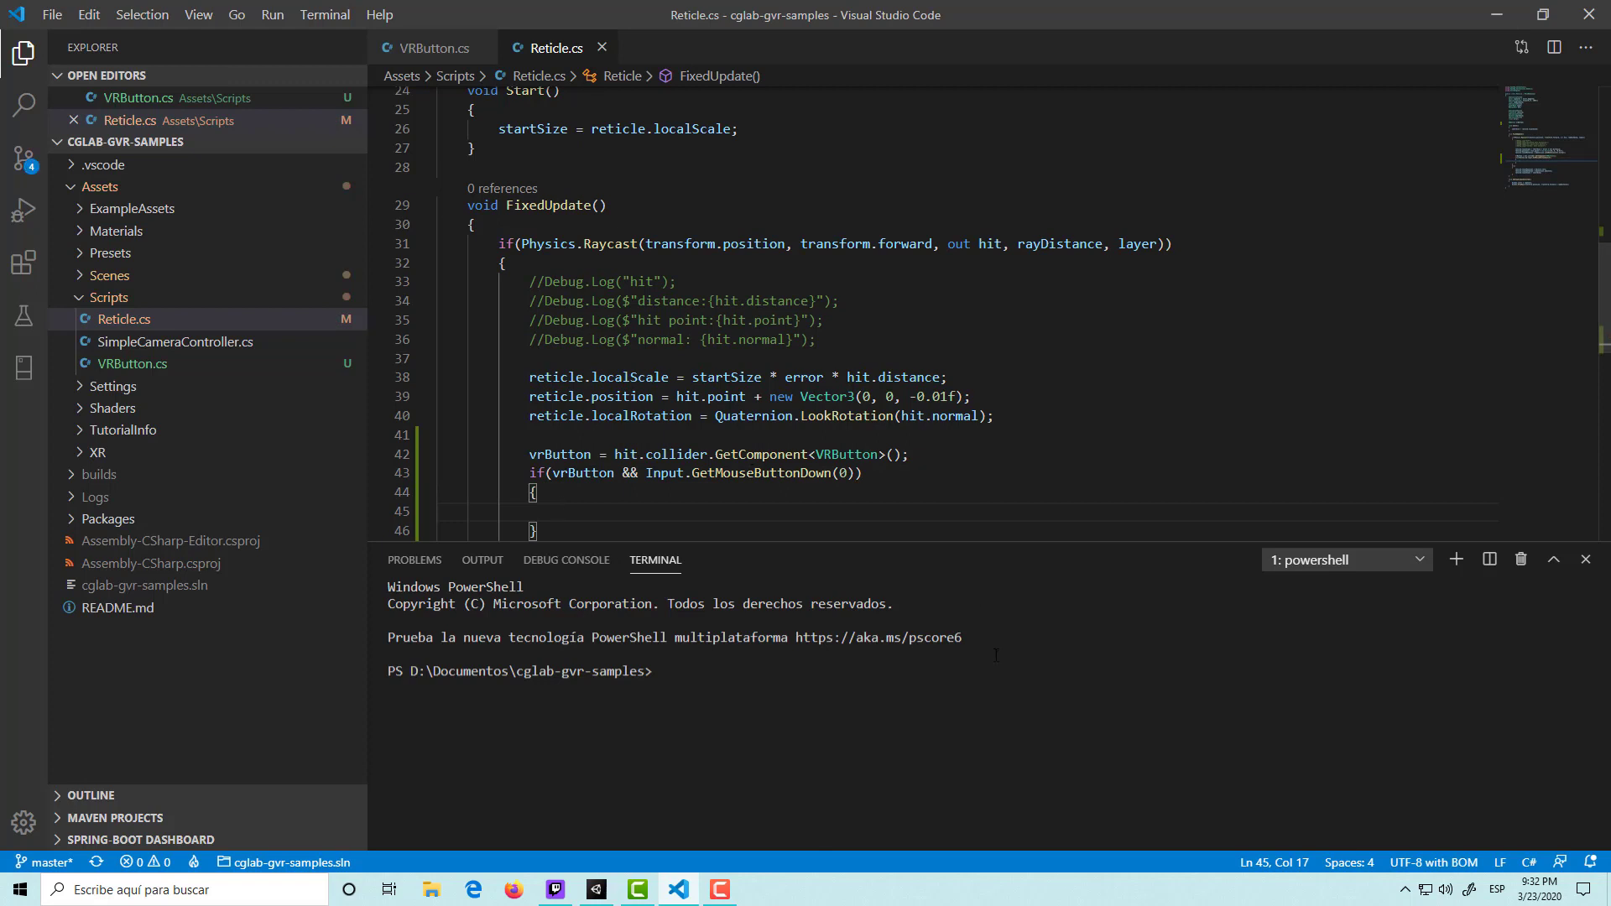
{"action": "type", "text": "Debug"}
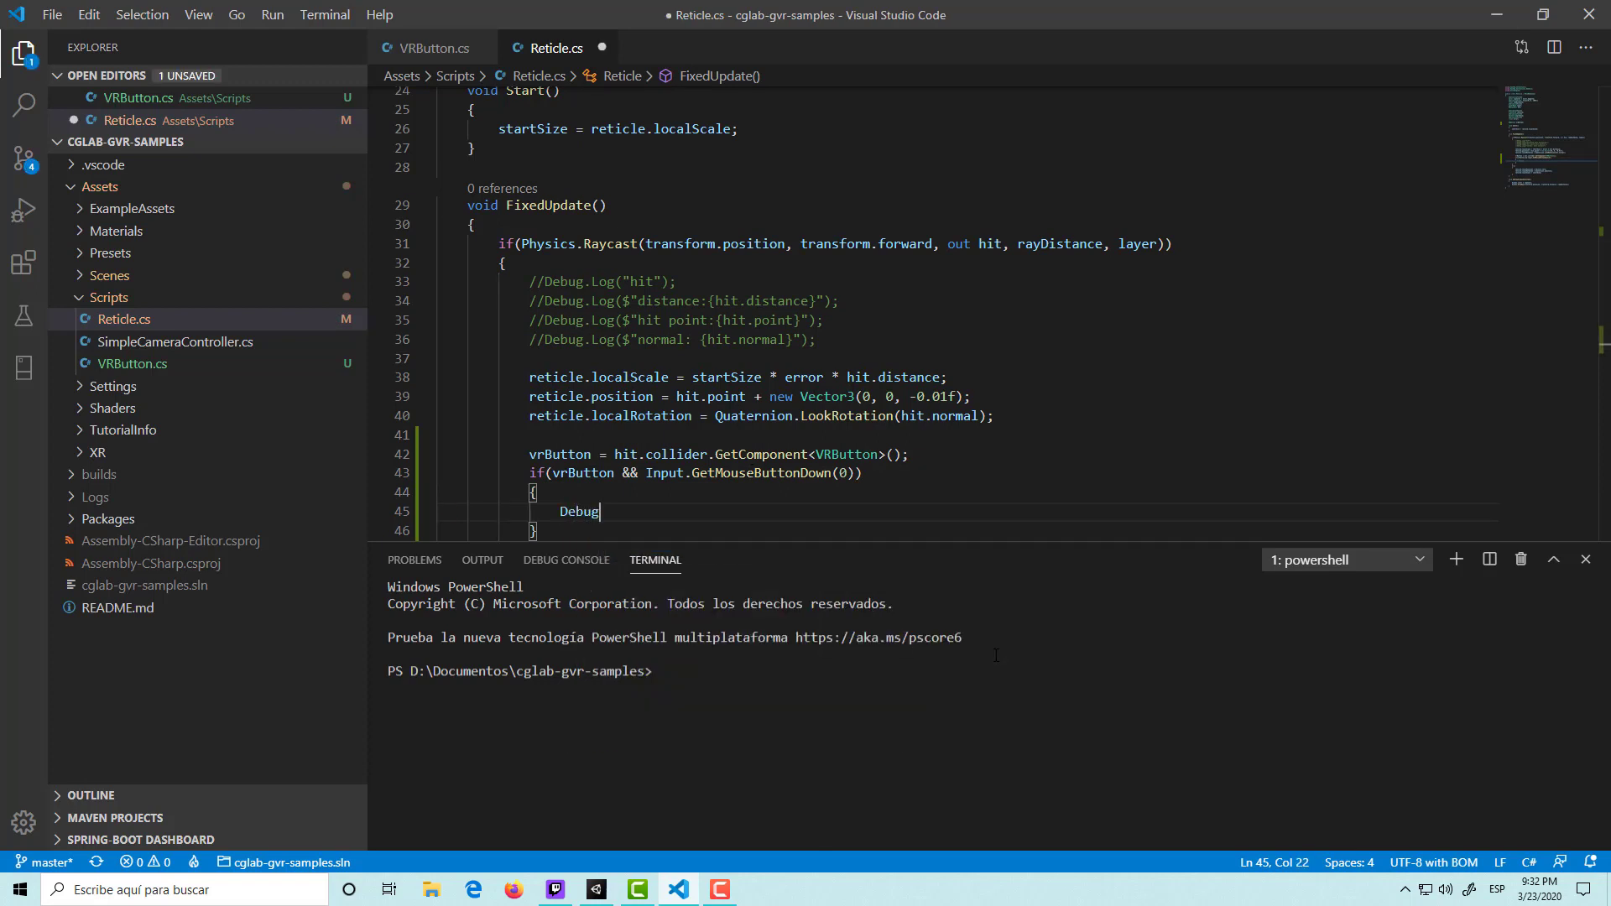
{"action": "type", "text": ".Log"}
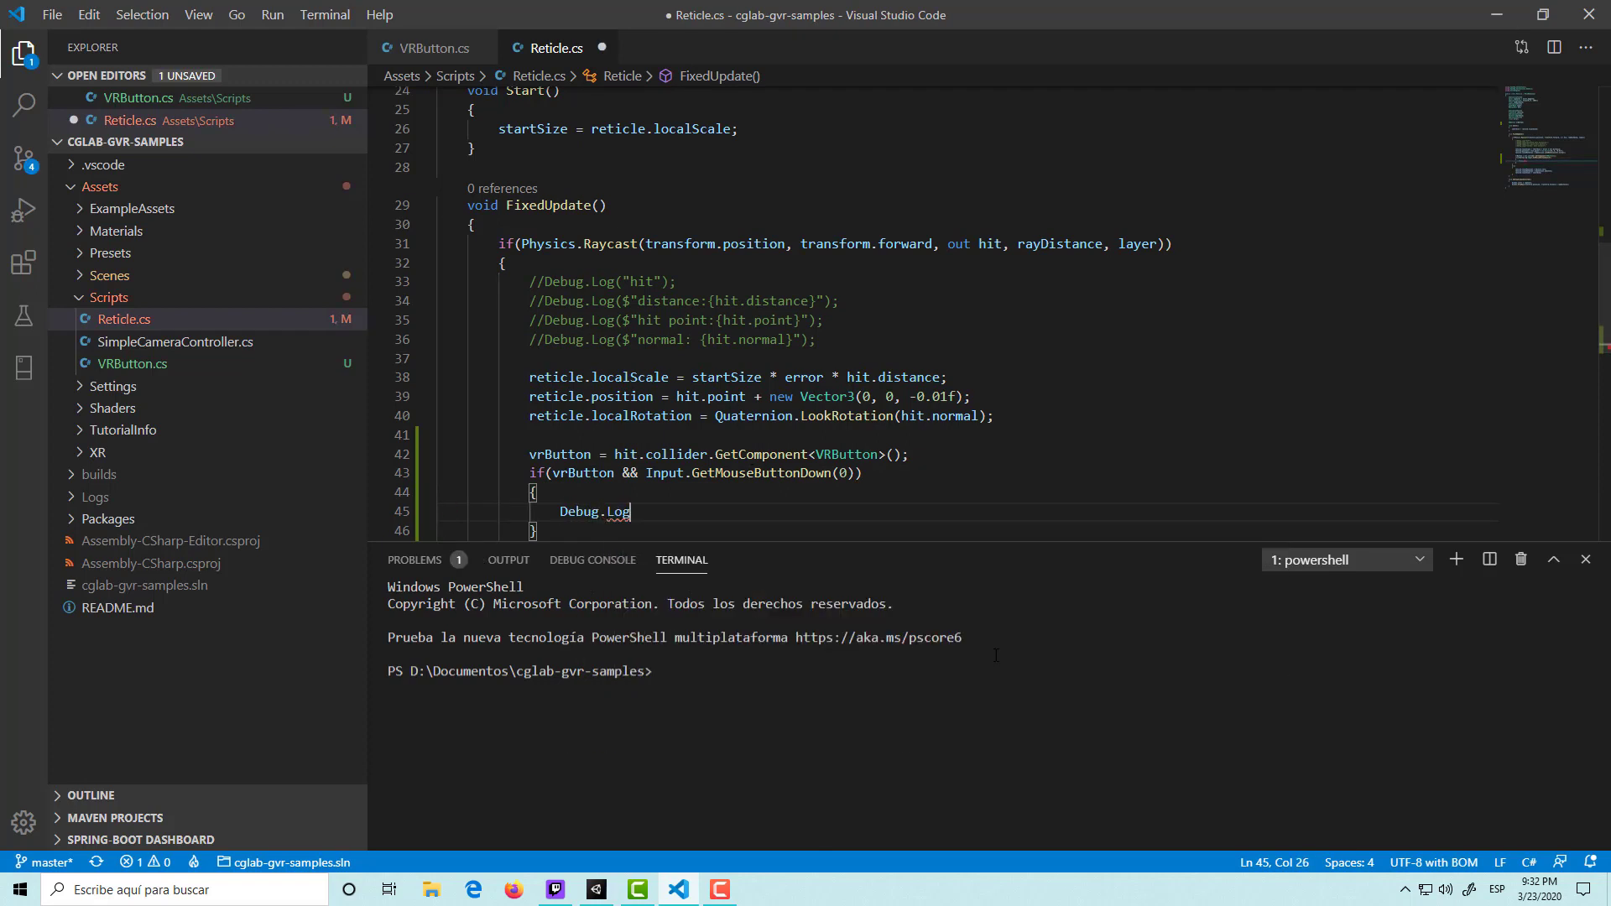
{"action": "type", "text": "(\""}
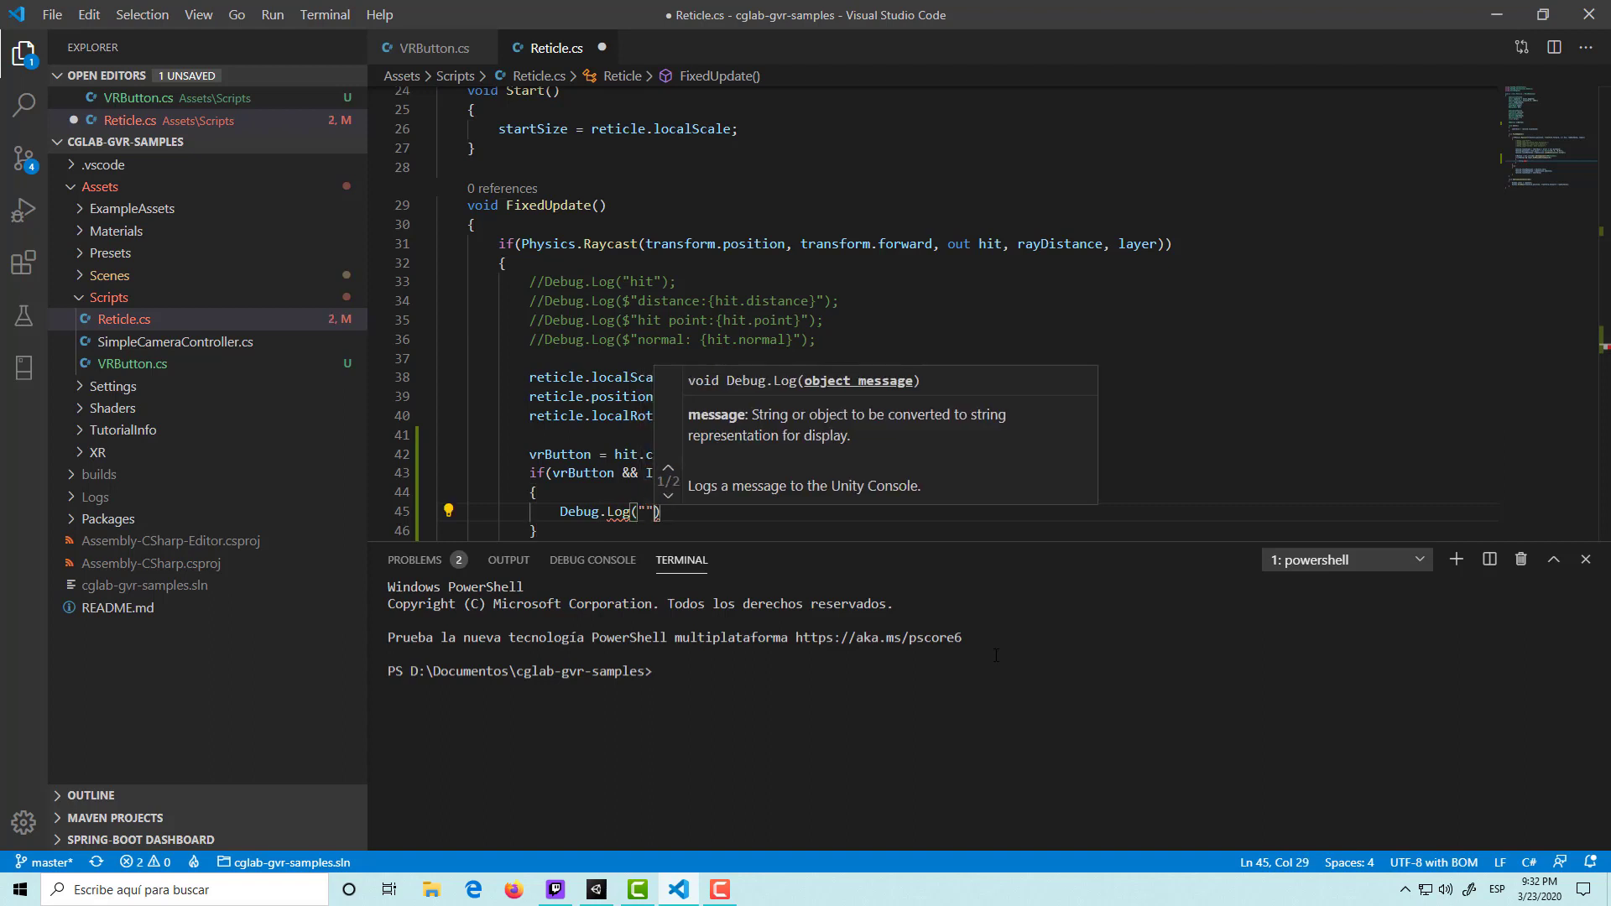
{"action": "type", "text": "Hello "}
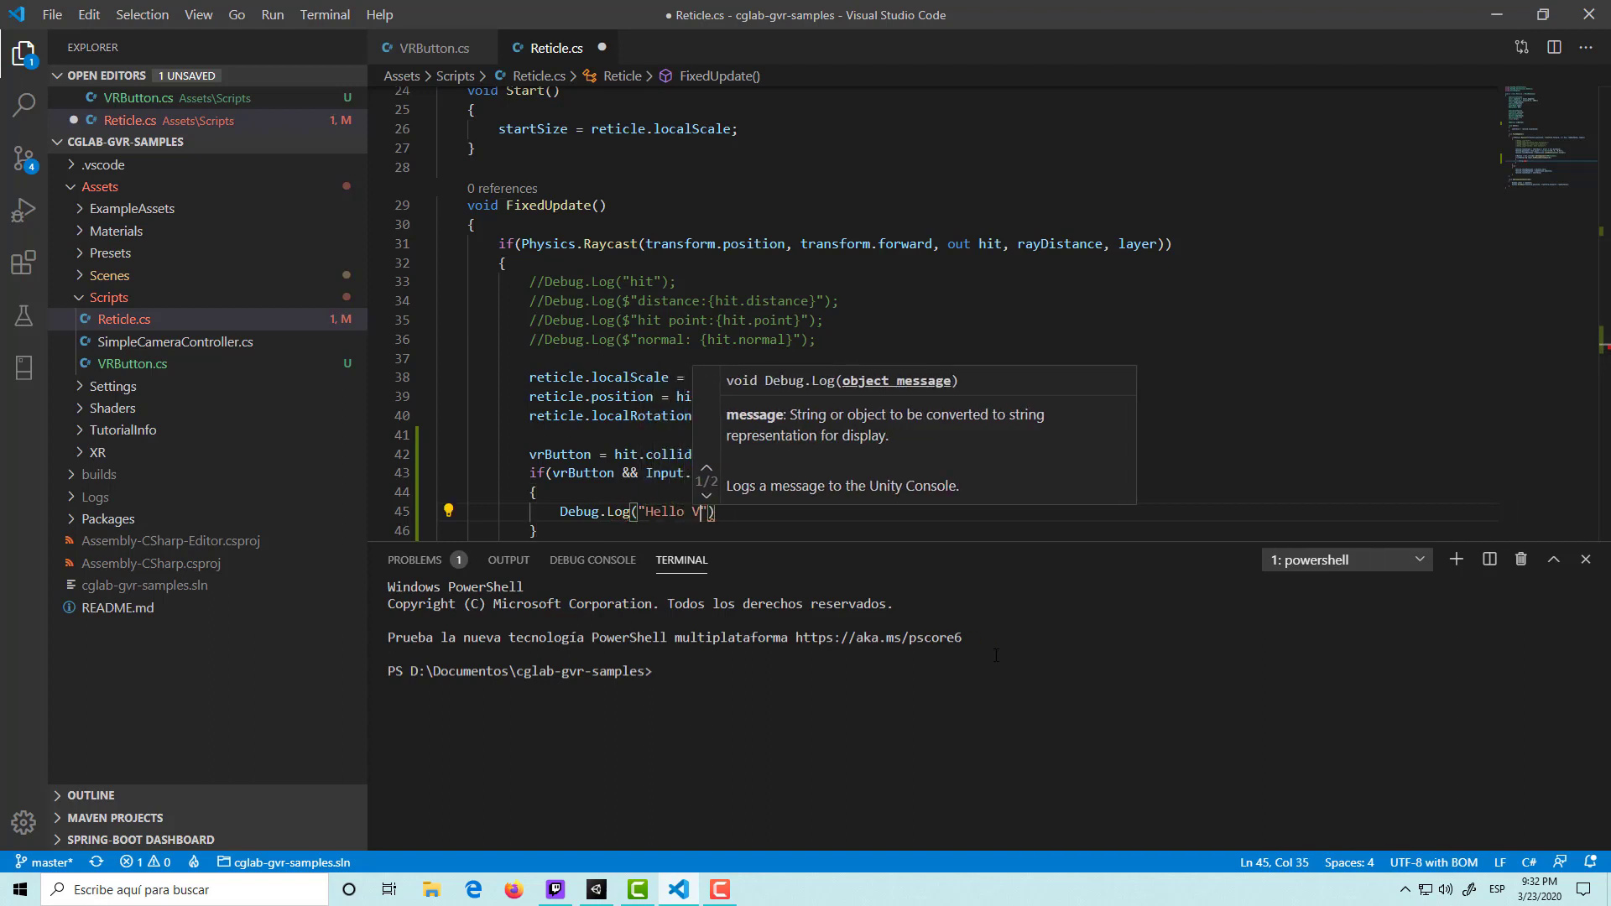
{"action": "type", "text": "VR\");"}
{"action": "key", "text": "ctrl+s"}
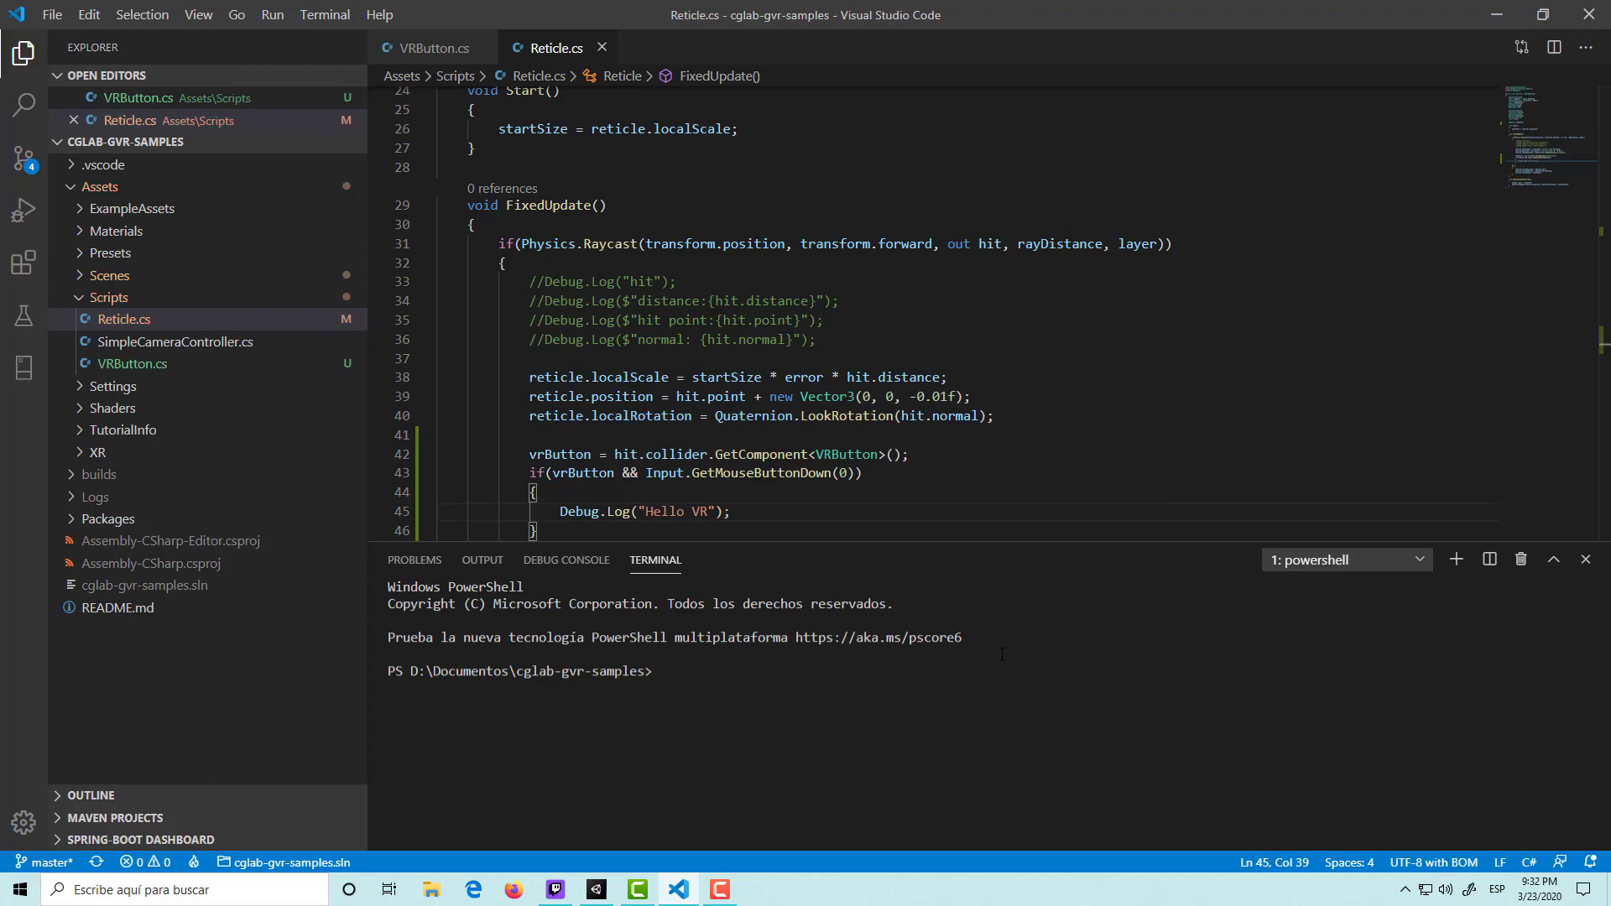
{"action": "scroll", "coordinate": [913, 496], "scroll_direction": "down", "scroll_amount": 1}
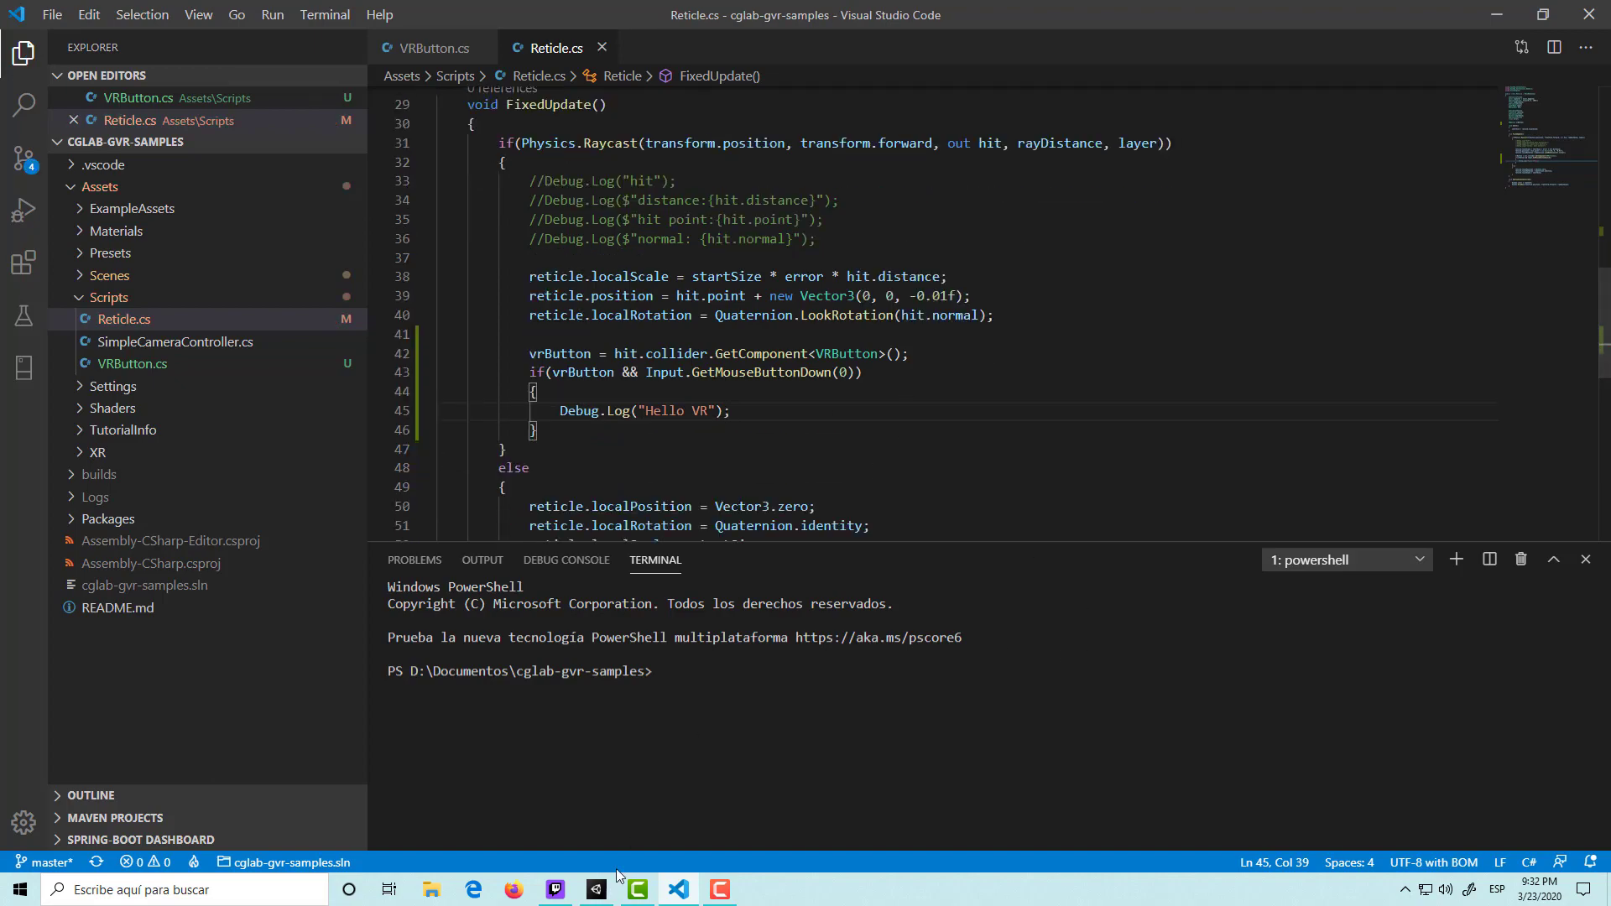
Enter Play mode in Unity and tilt the camera so the reticle aims at the Button.
{"action": "left_click", "coordinate": [596, 890]}
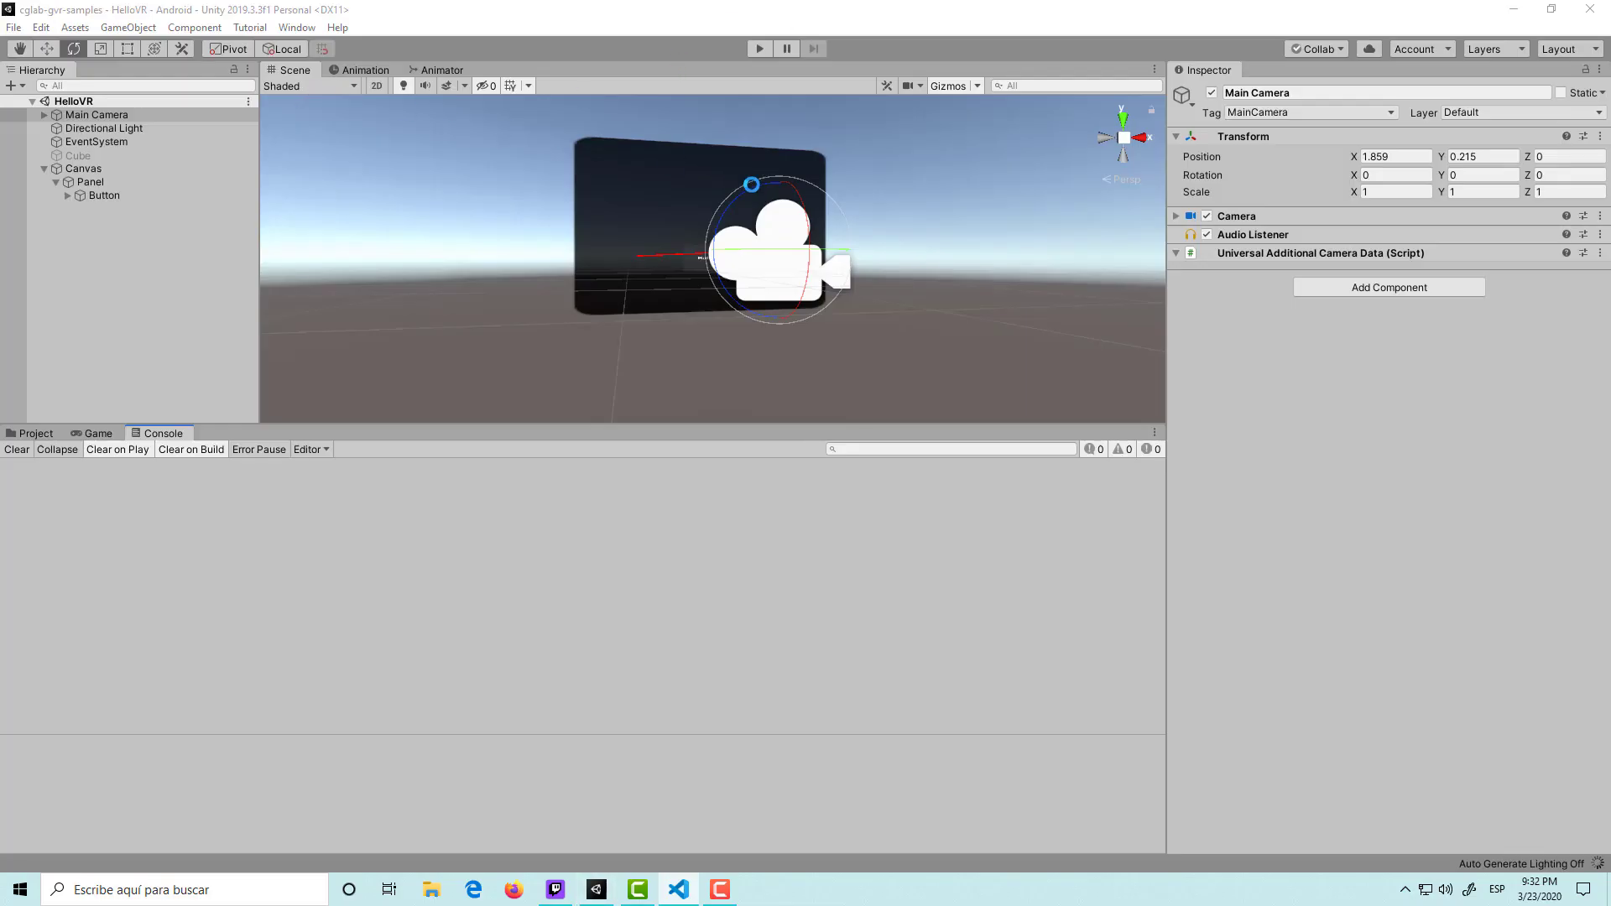
{"action": "left_click", "coordinate": [764, 51]}
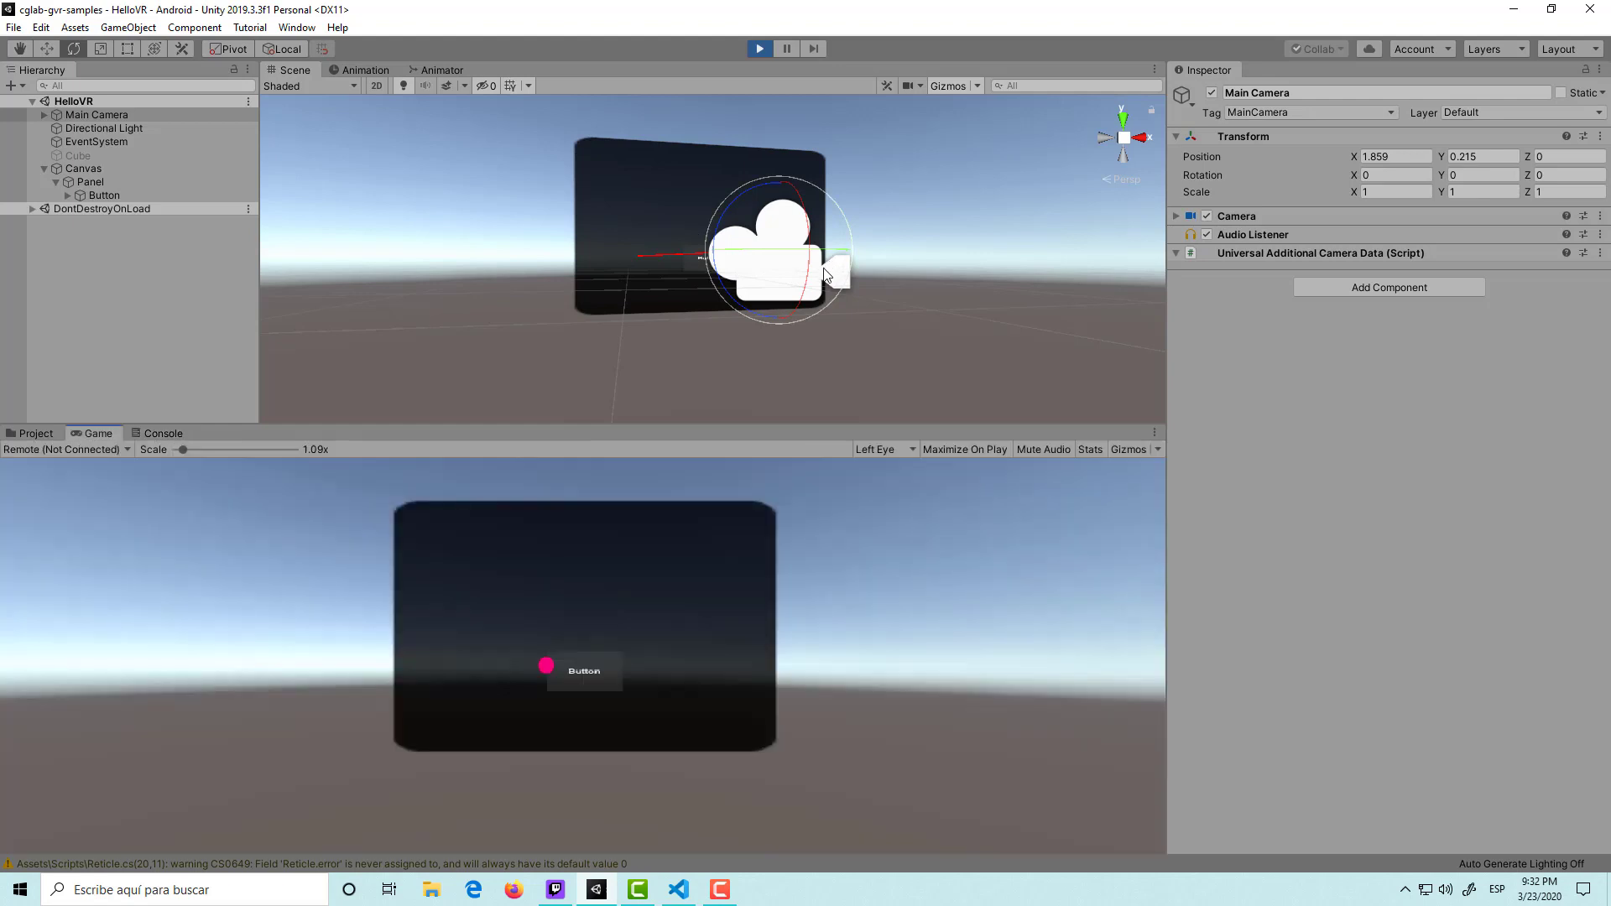
{"action": "mouse_move", "coordinate": [830, 258]}
{"action": "left_mouse_down", "text": "alt"}
{"action": "mouse_move", "coordinate": [801, 301]}
{"action": "mouse_move", "coordinate": [593, 384]}
{"action": "left_mouse_up", "text": "alt"}
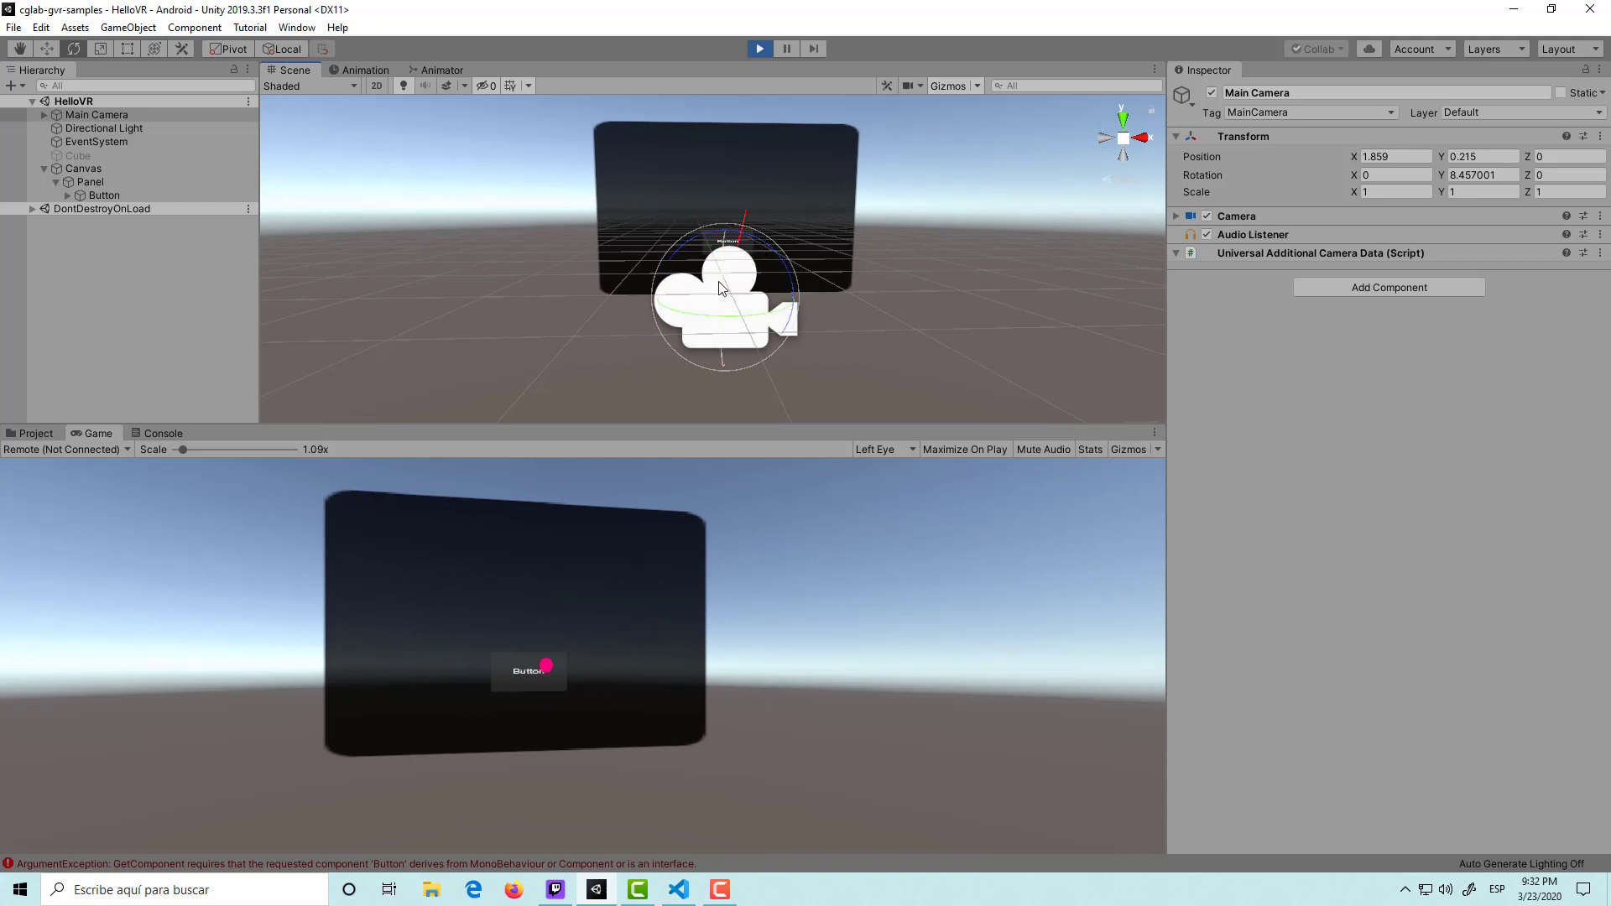
{"action": "left_click_drag", "start_coordinate": [733, 281], "coordinate": [729, 285]}
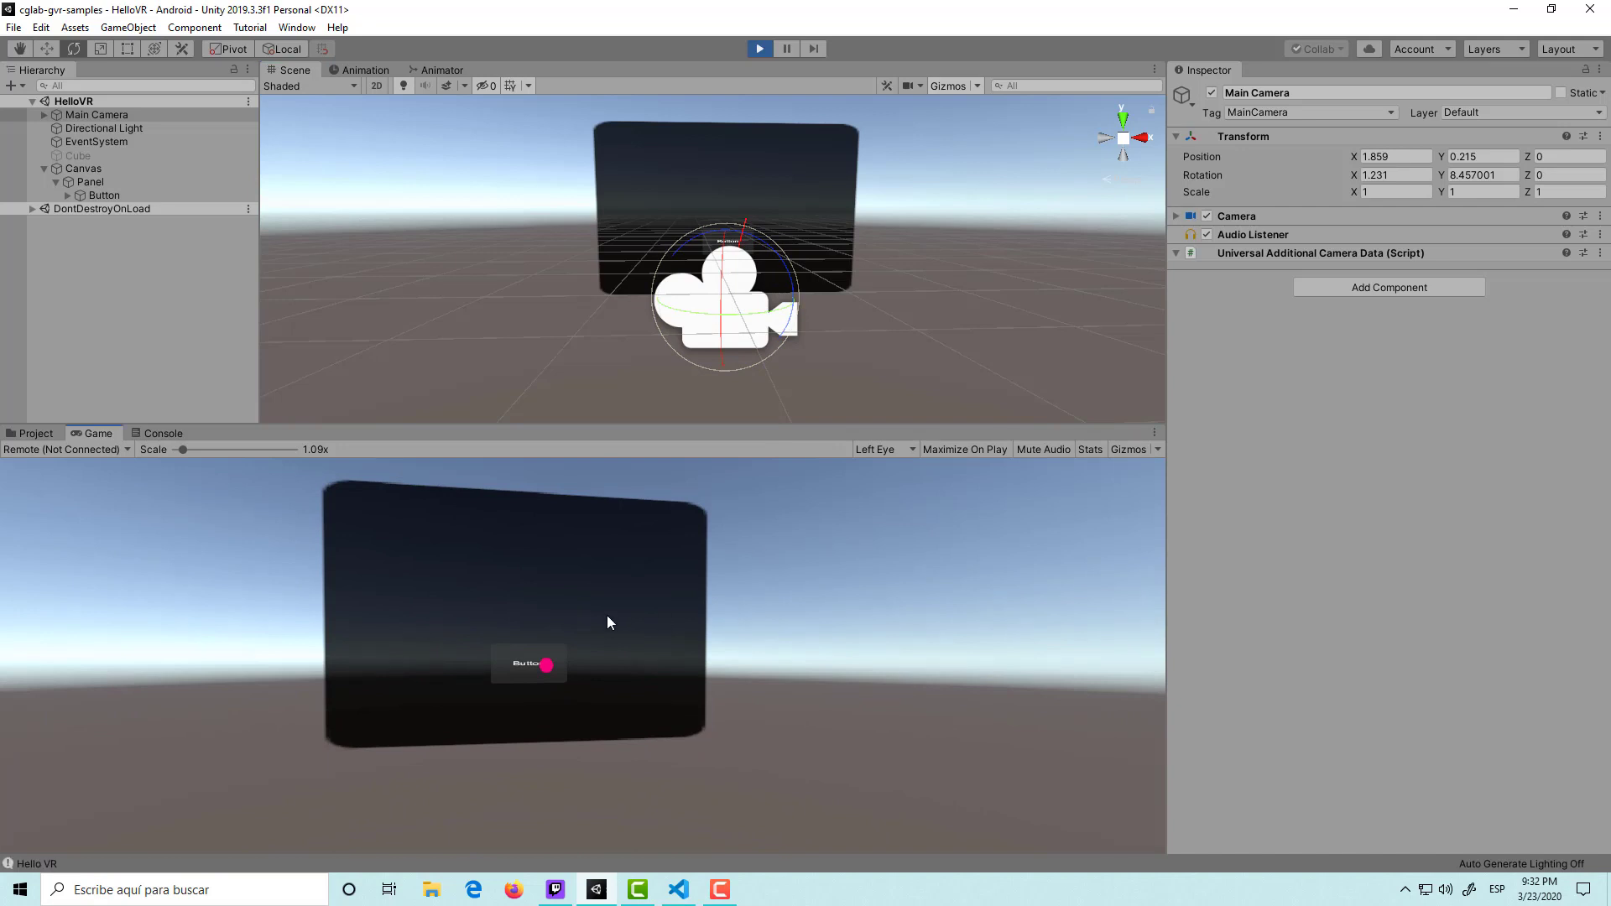
Clear the Console's log entries and dock the Console in the top panel.
{"action": "left_click", "coordinate": [150, 435]}
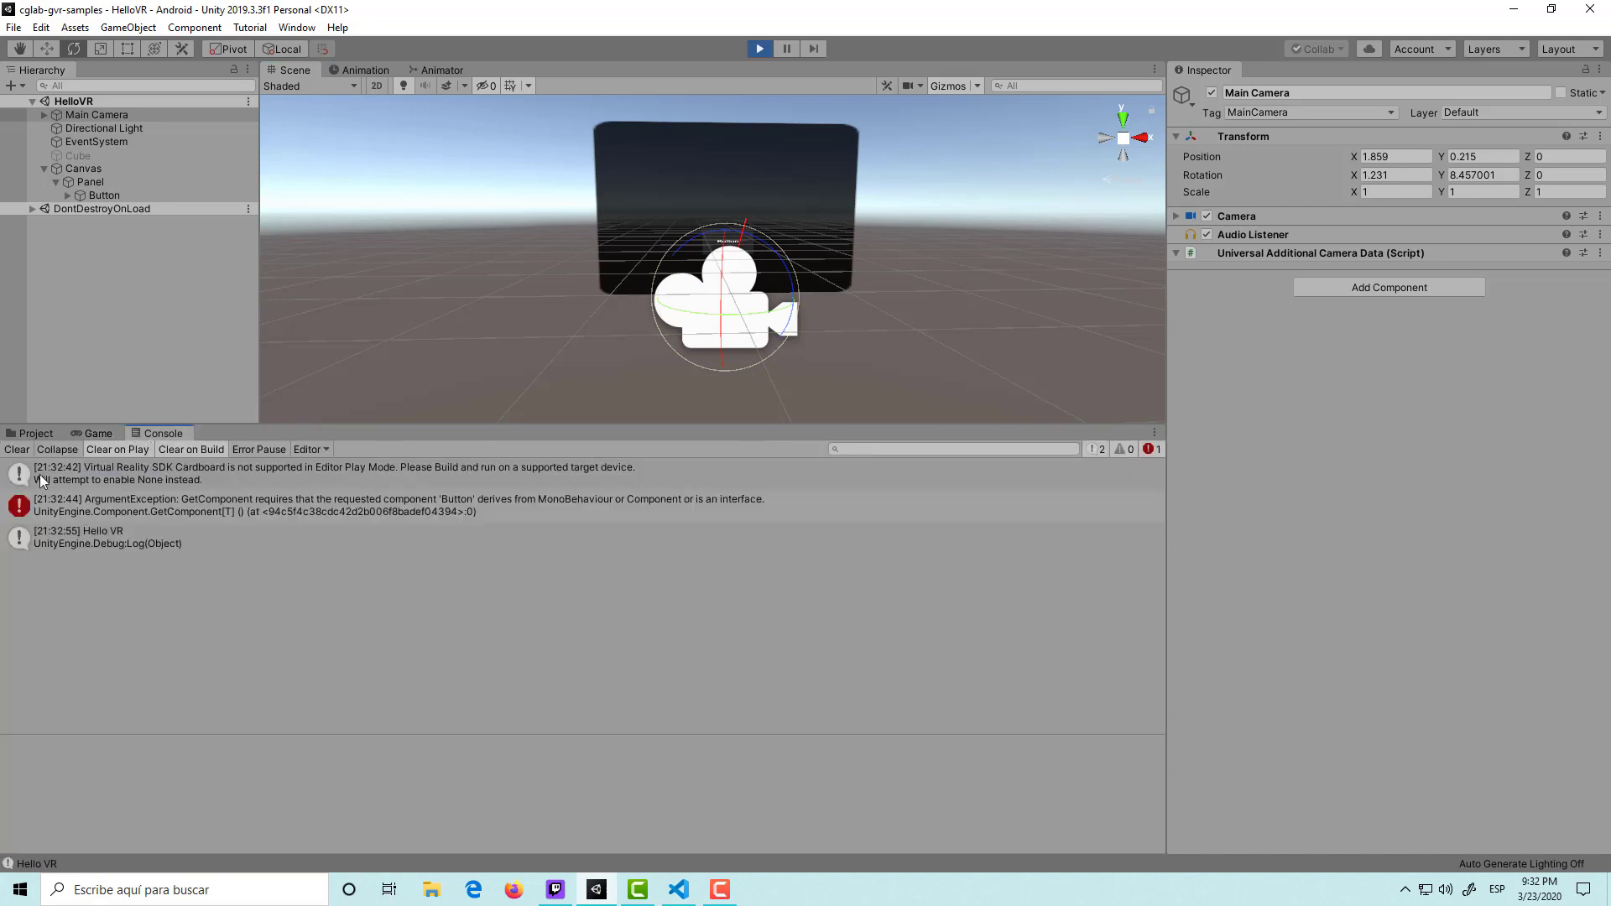
{"action": "left_click", "coordinate": [17, 451]}
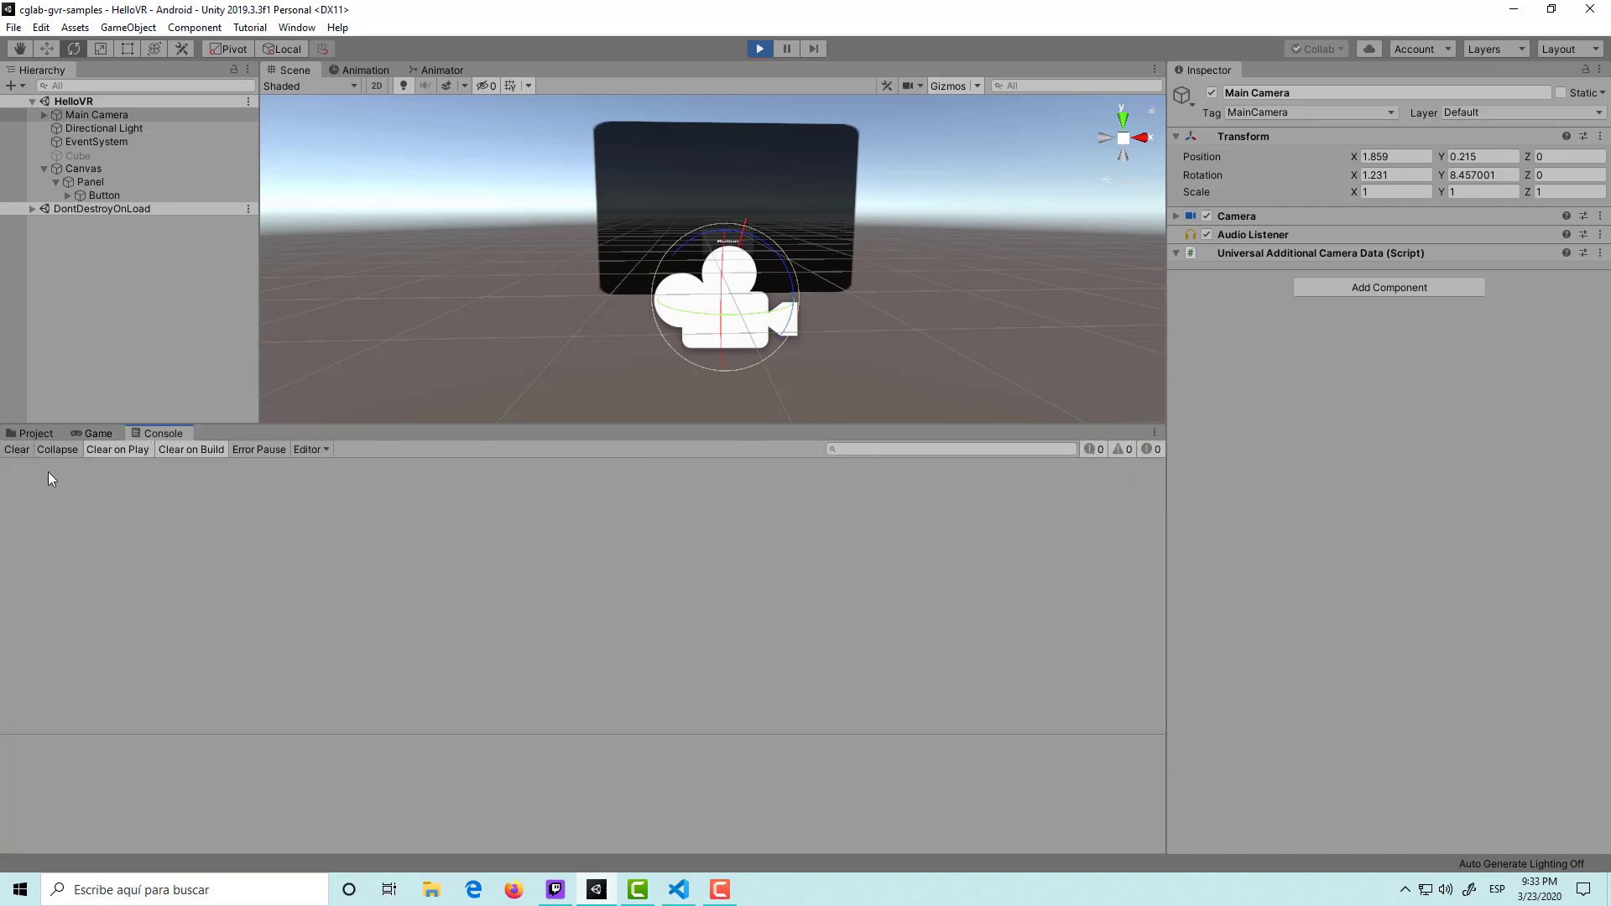
{"action": "left_click", "coordinate": [33, 433]}
{"action": "left_click", "coordinate": [98, 433]}
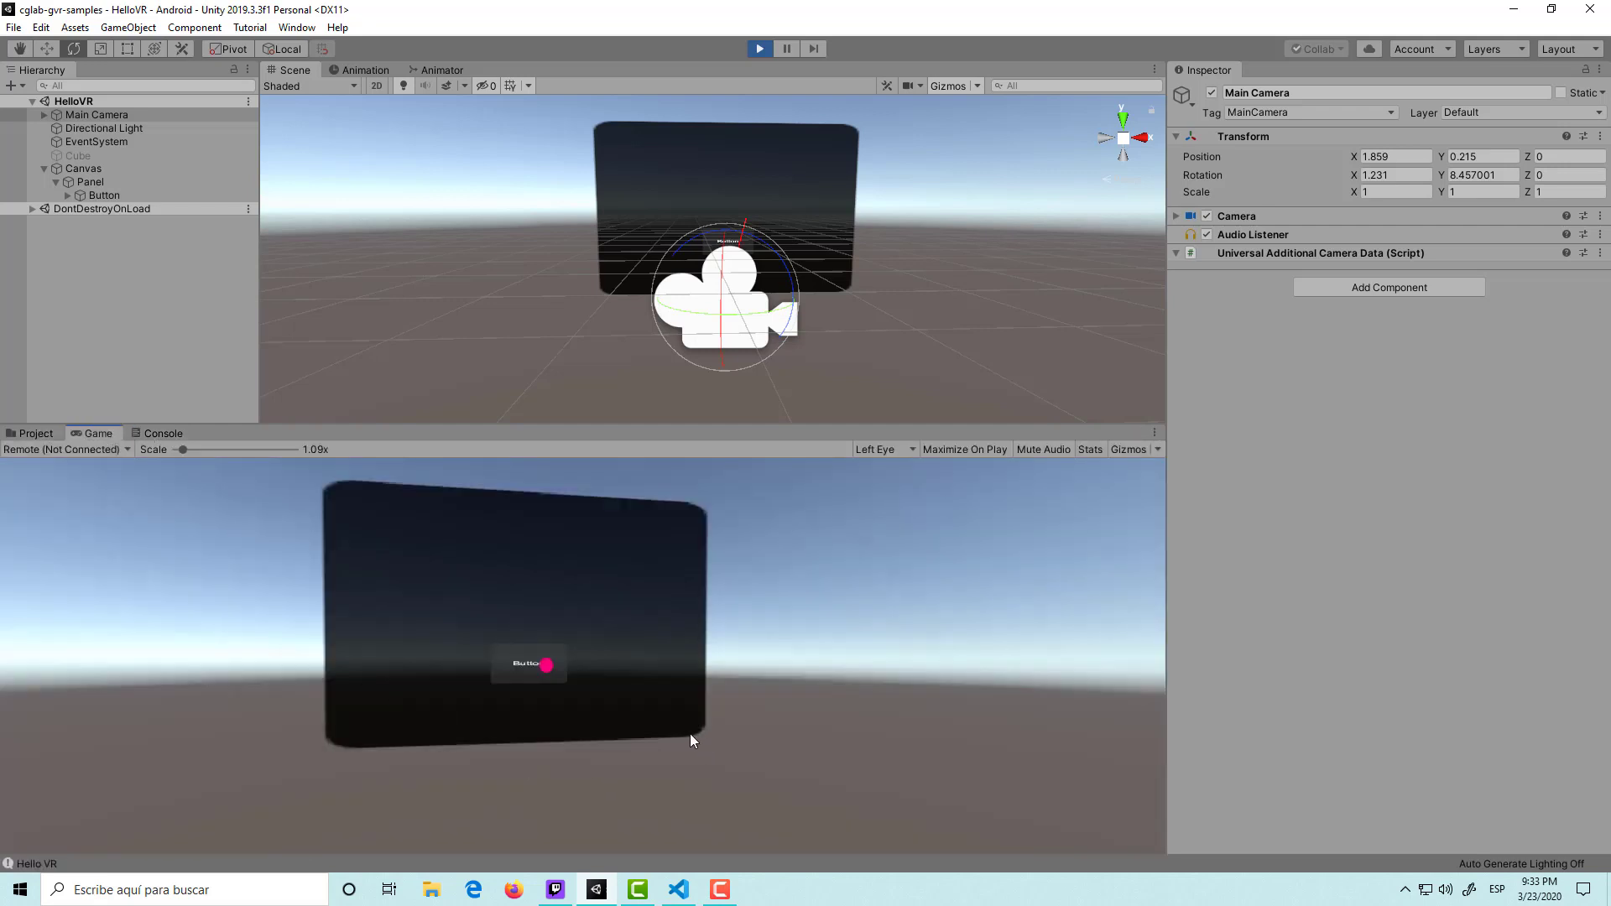
{"action": "left_click", "coordinate": [161, 433]}
{"action": "left_click", "coordinate": [26, 452]}
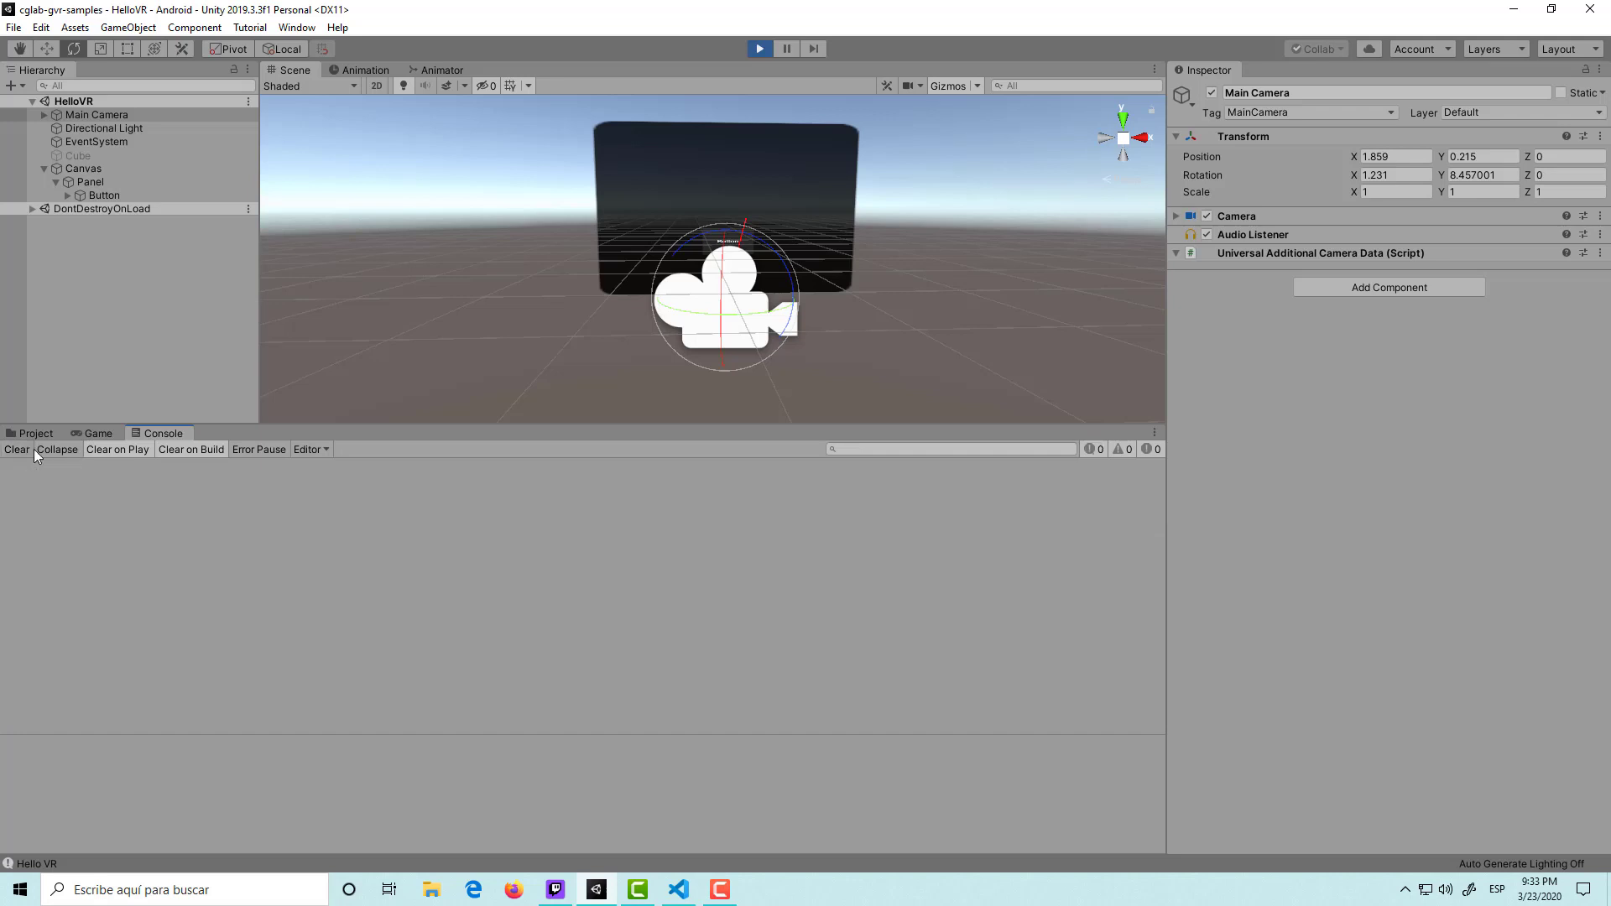
{"action": "left_click", "coordinate": [38, 432]}
{"action": "left_click", "coordinate": [163, 433]}
{"action": "left_click_drag", "start_coordinate": [180, 433], "coordinate": [425, 84]}
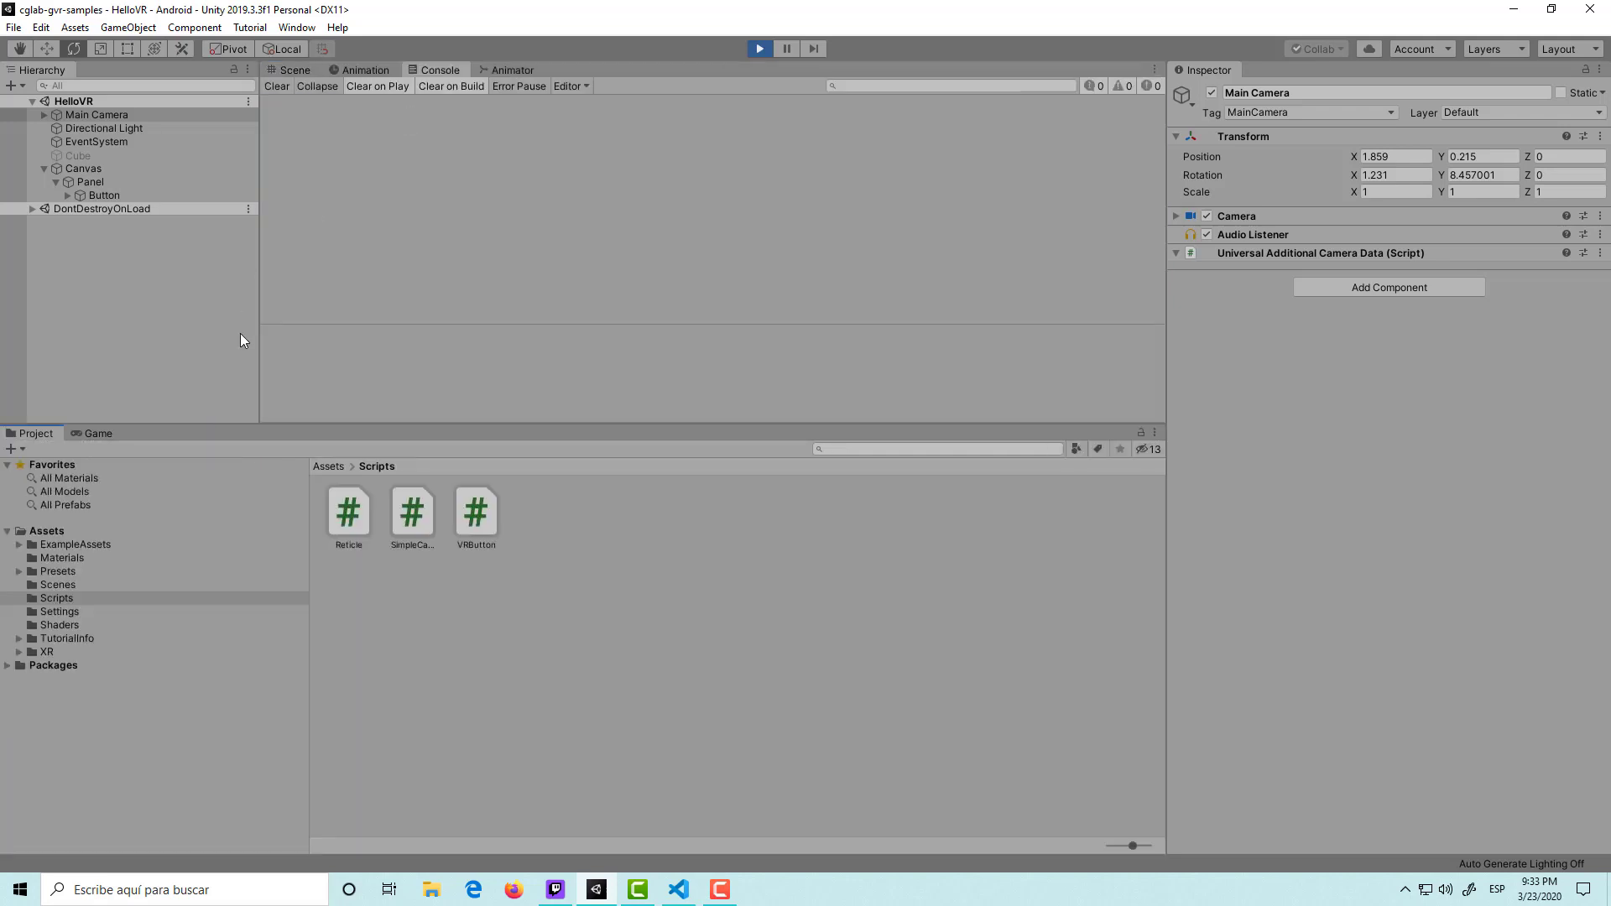
Click the in-game button in the Game view to log Hello VR.
{"action": "left_click", "coordinate": [98, 434]}
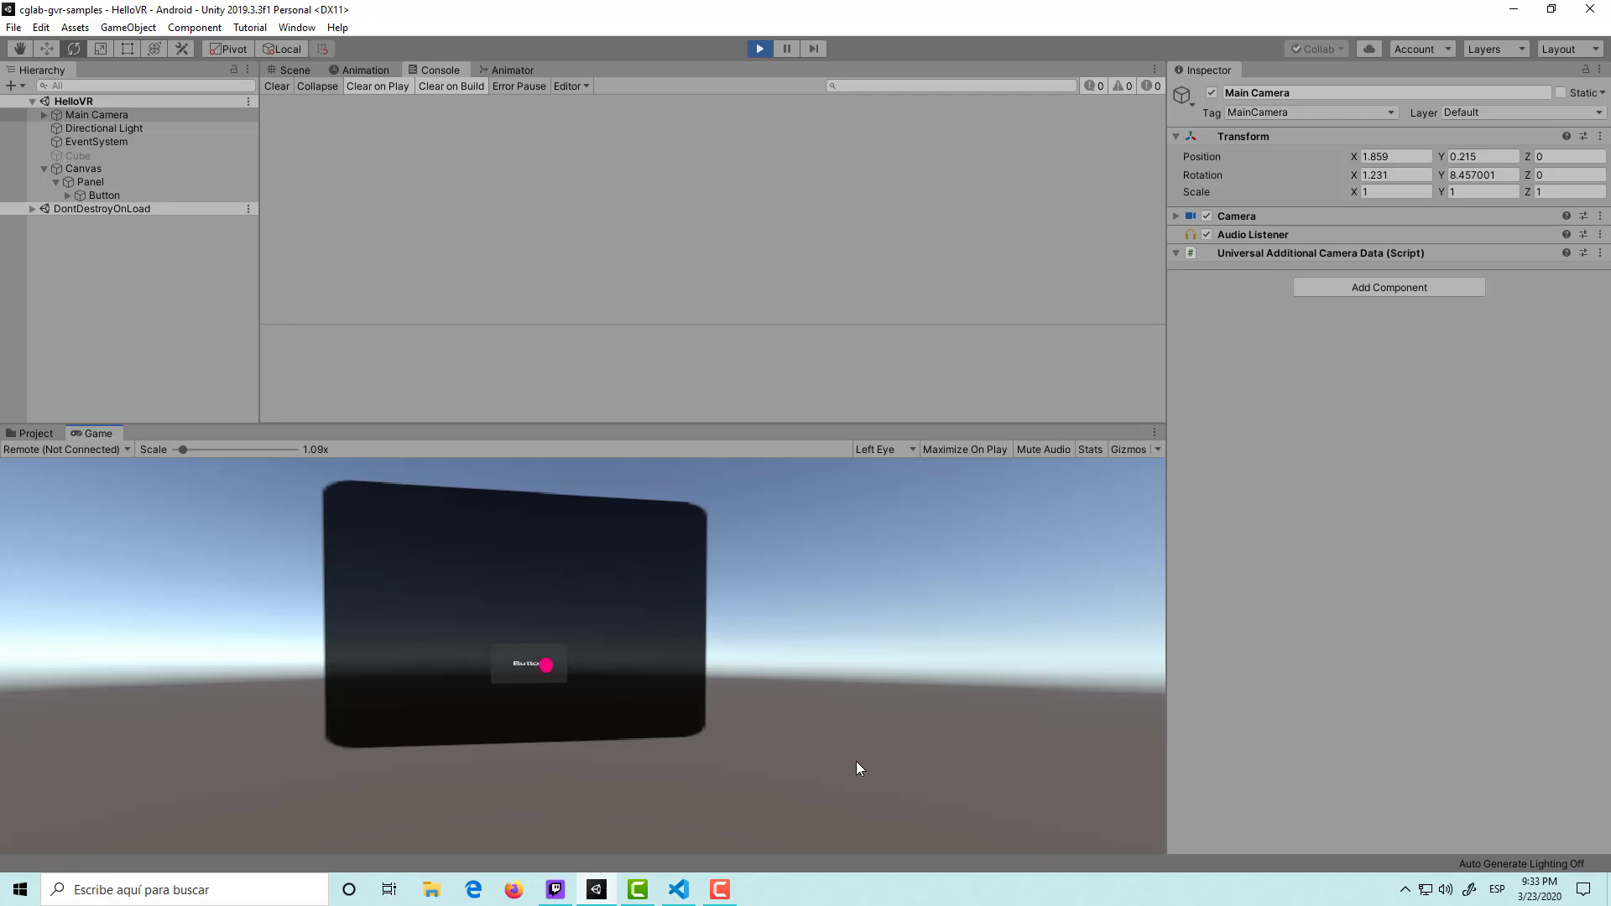
{"action": "left_click", "coordinate": [818, 712]}
{"action": "left_click", "coordinate": [804, 709]}
{"action": "left_click", "coordinate": [805, 710]}
{"action": "left_click", "coordinate": [809, 712]}
{"action": "left_click", "coordinate": [806, 713]}
{"action": "left_click", "coordinate": [796, 713]}
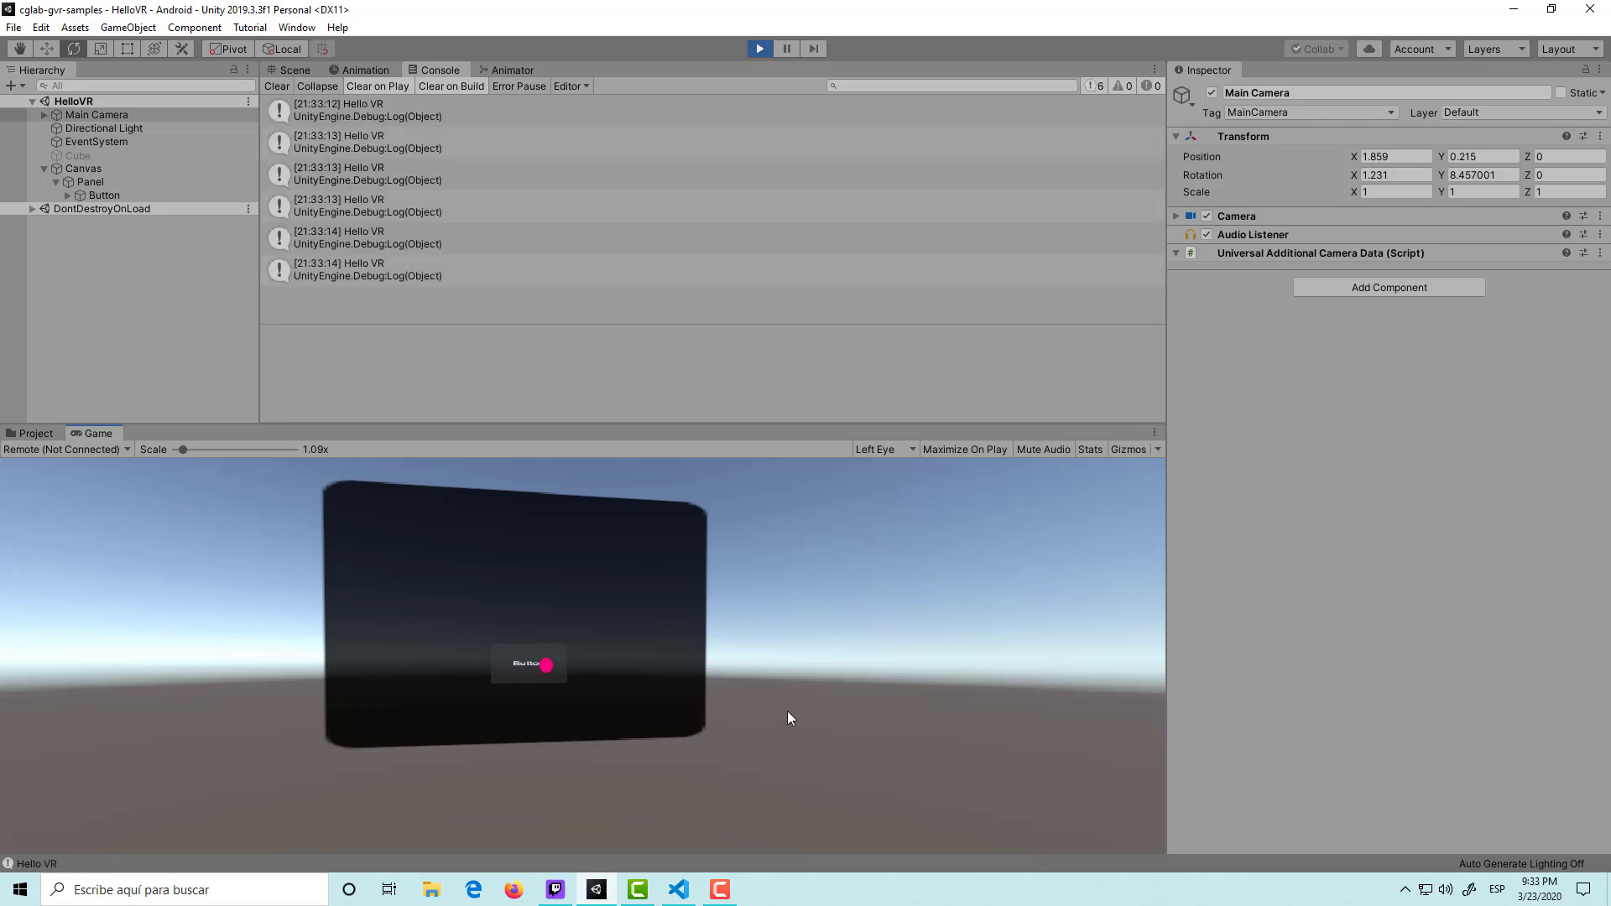
Return to the Scene view, rotate the Main Camera, and exit Play mode.
{"action": "left_click", "coordinate": [295, 70]}
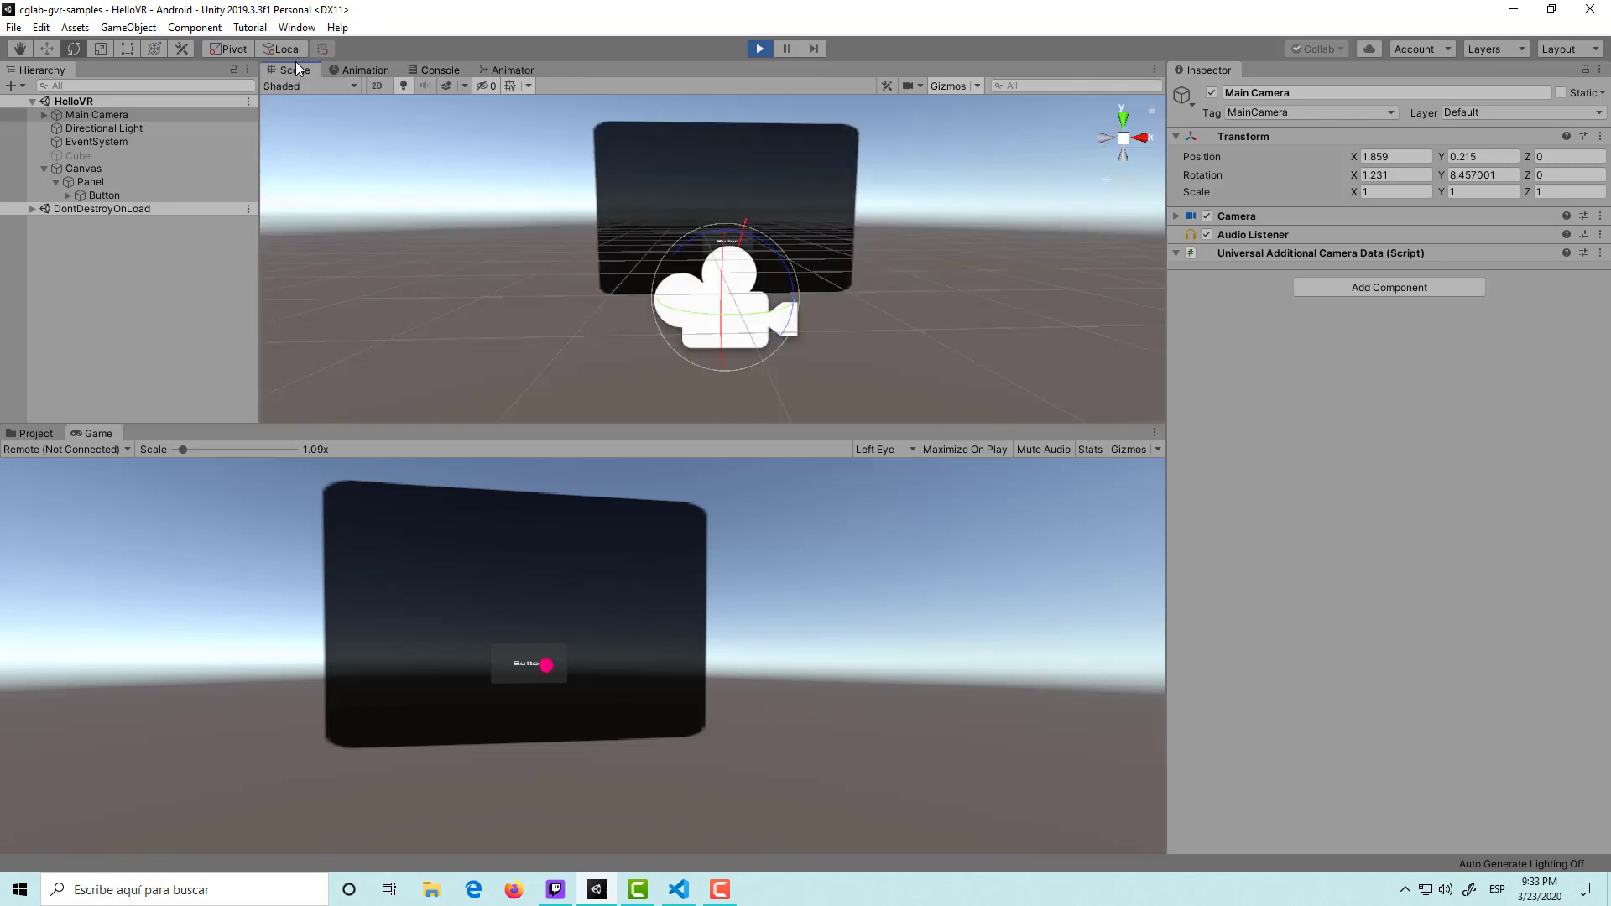
{"action": "left_click_drag", "start_coordinate": [720, 278], "coordinate": [726, 296]}
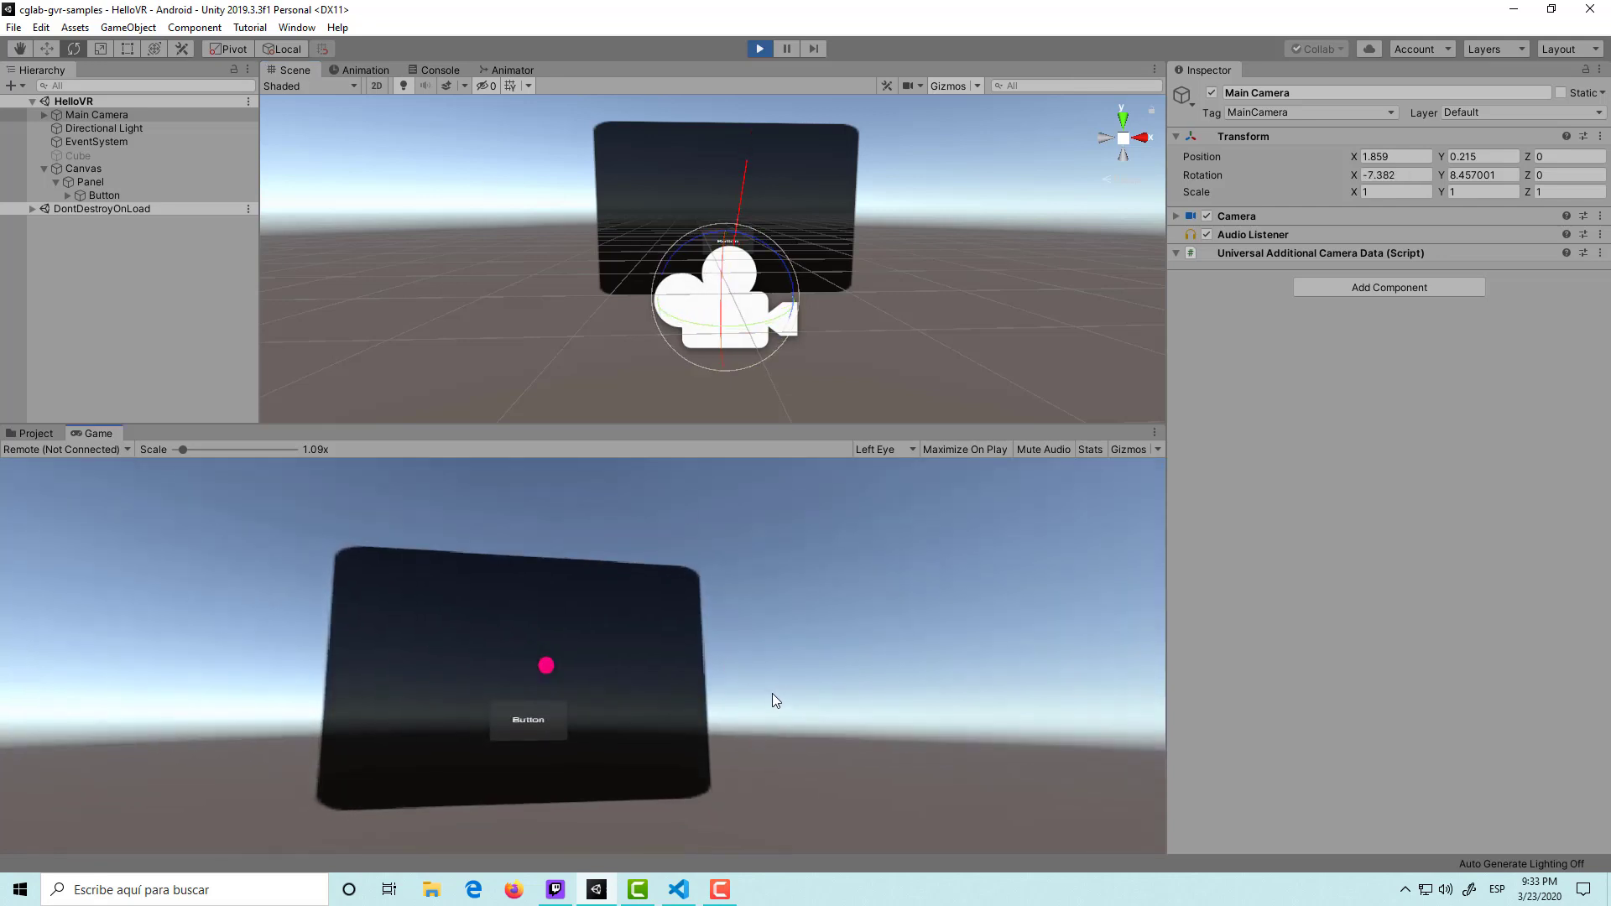
{"action": "left_click_drag", "start_coordinate": [724, 327], "coordinate": [726, 314]}
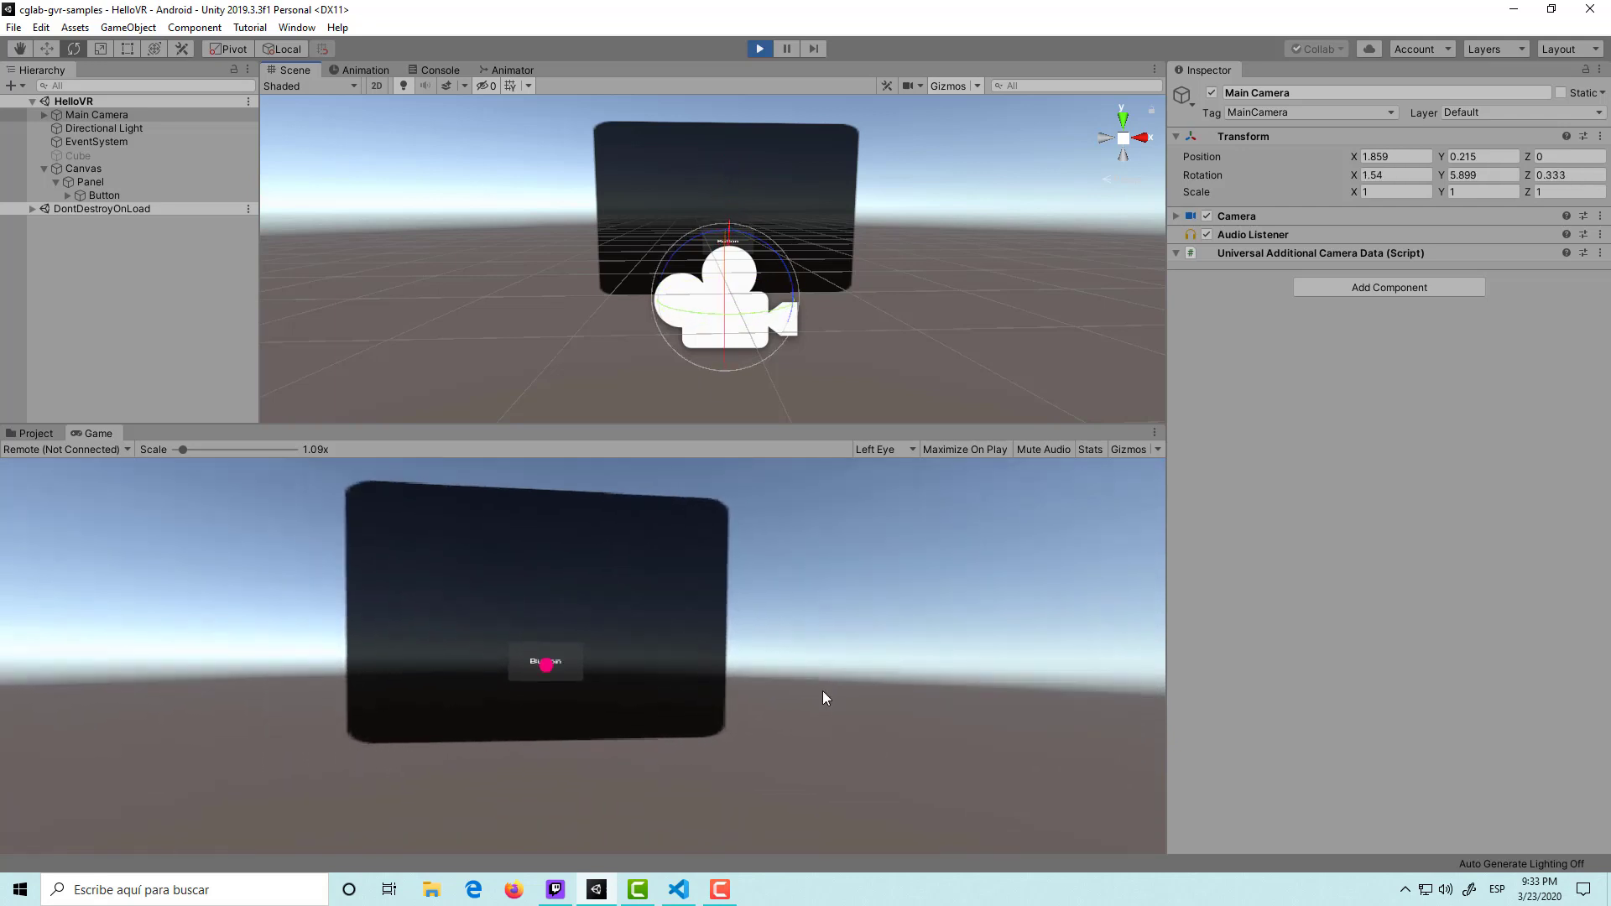
{"action": "left_click", "coordinate": [765, 47]}
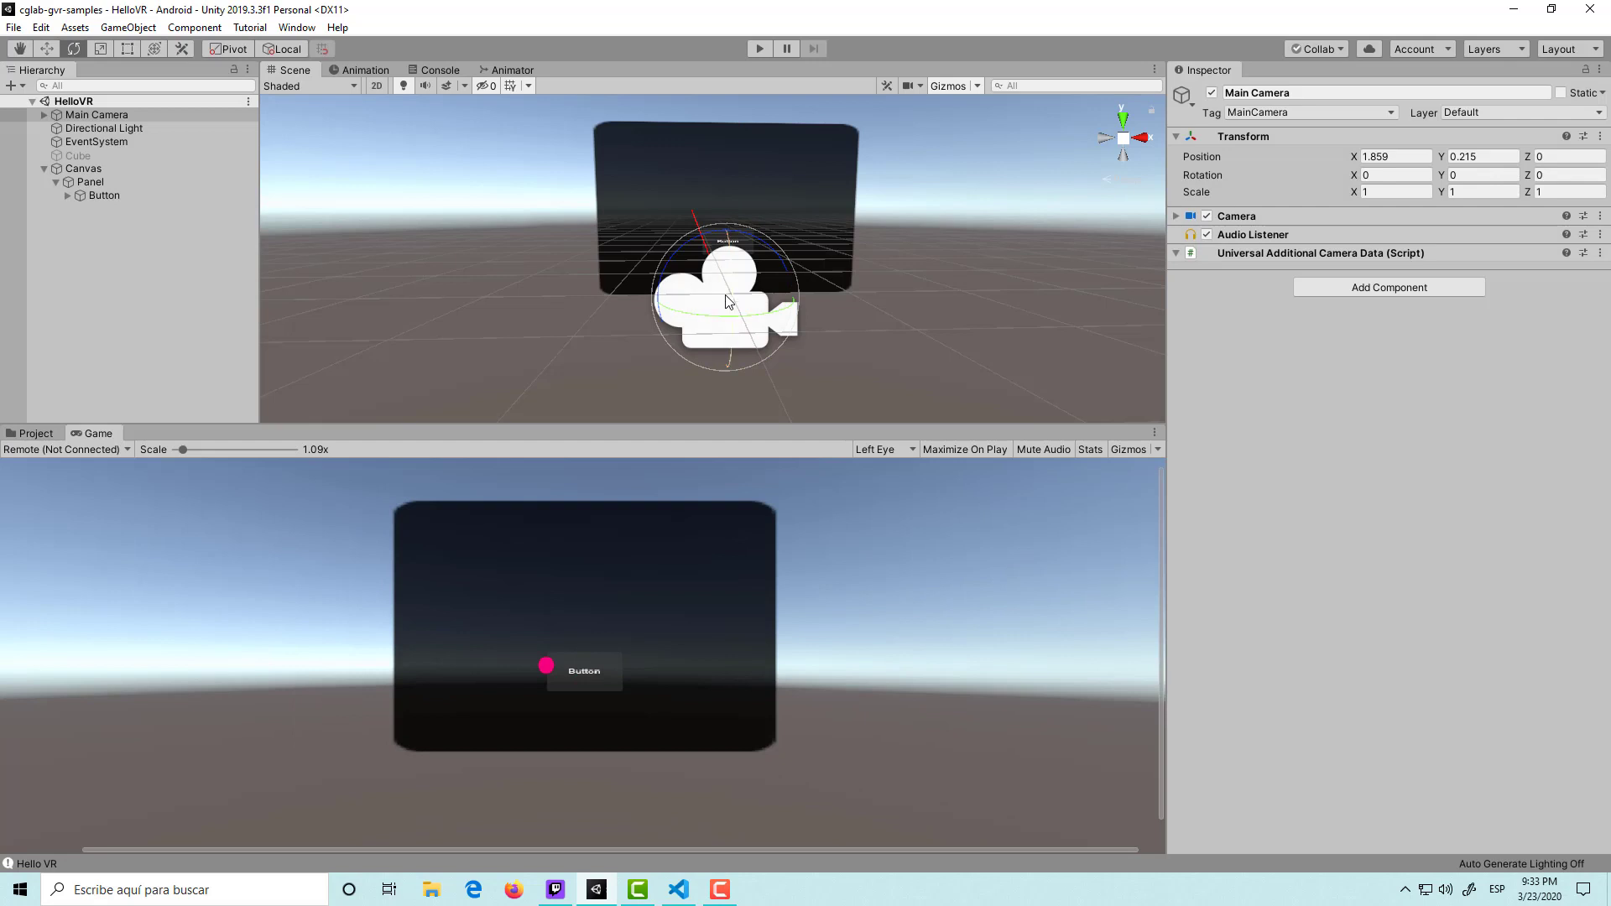
Delete the Debug.Log("Hello VR") line and start typing hit in its place.
{"action": "left_click", "coordinate": [678, 890]}
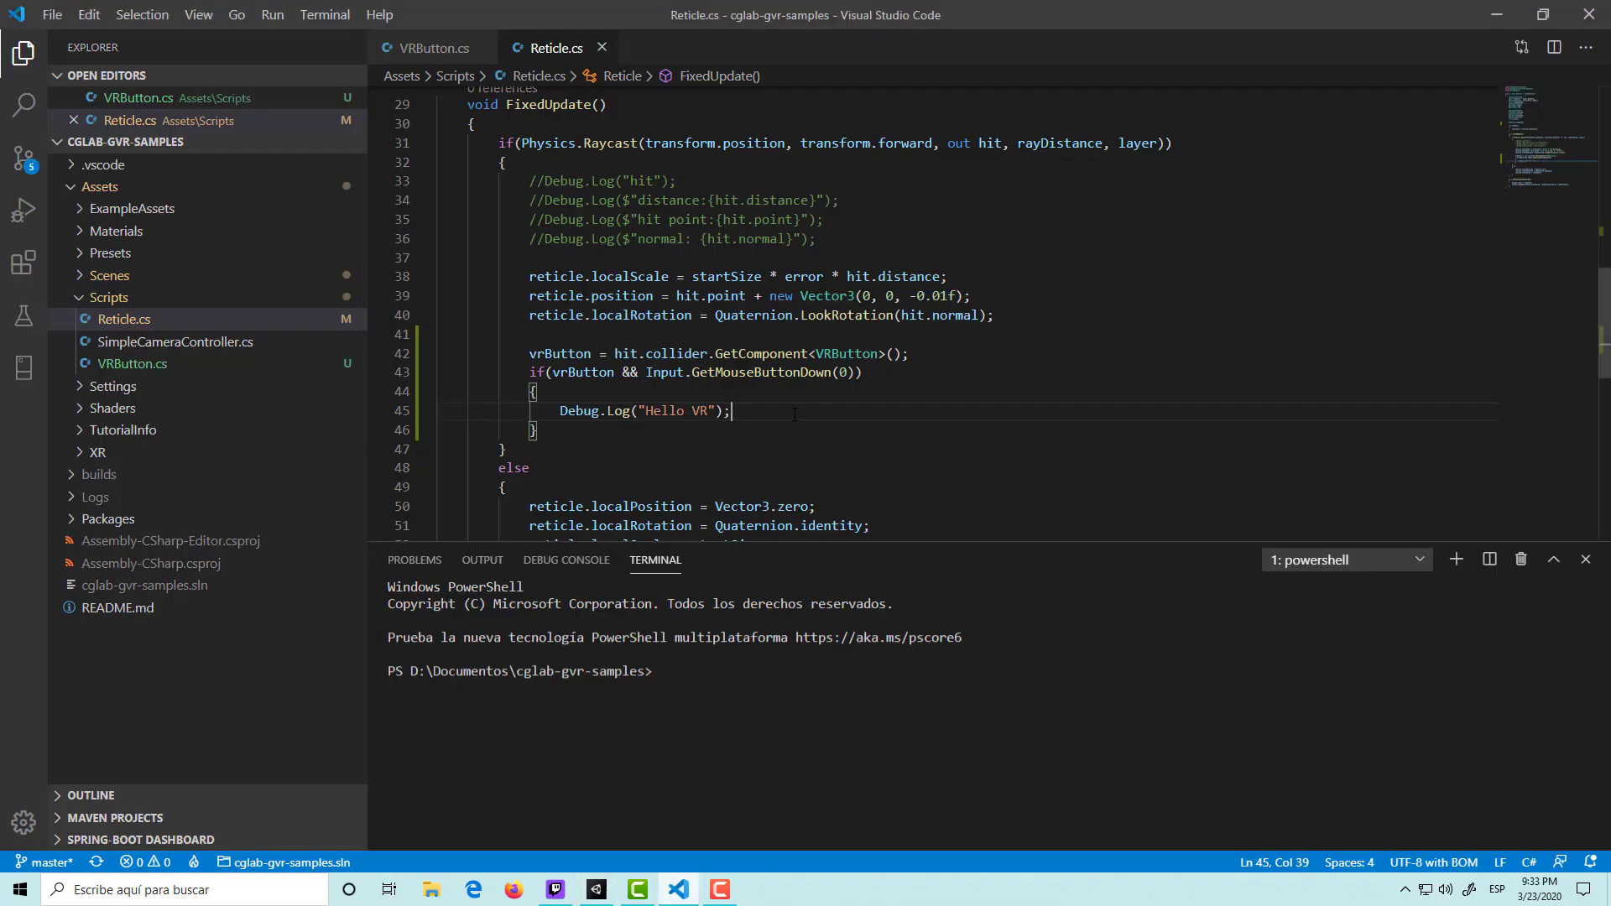
{"action": "key", "text": "BackSpace"}
{"action": "key", "text": "BackSpace"}
{"action": "key", "text": "BackSpace"}
{"action": "key", "text": "BackSpace"}
{"action": "key", "text": "BackSpace"}
{"action": "key", "text": "BackSpace"}
{"action": "key", "text": "BackSpace"}
{"action": "key", "text": "BackSpace"}
{"action": "key", "text": "BackSpace"}
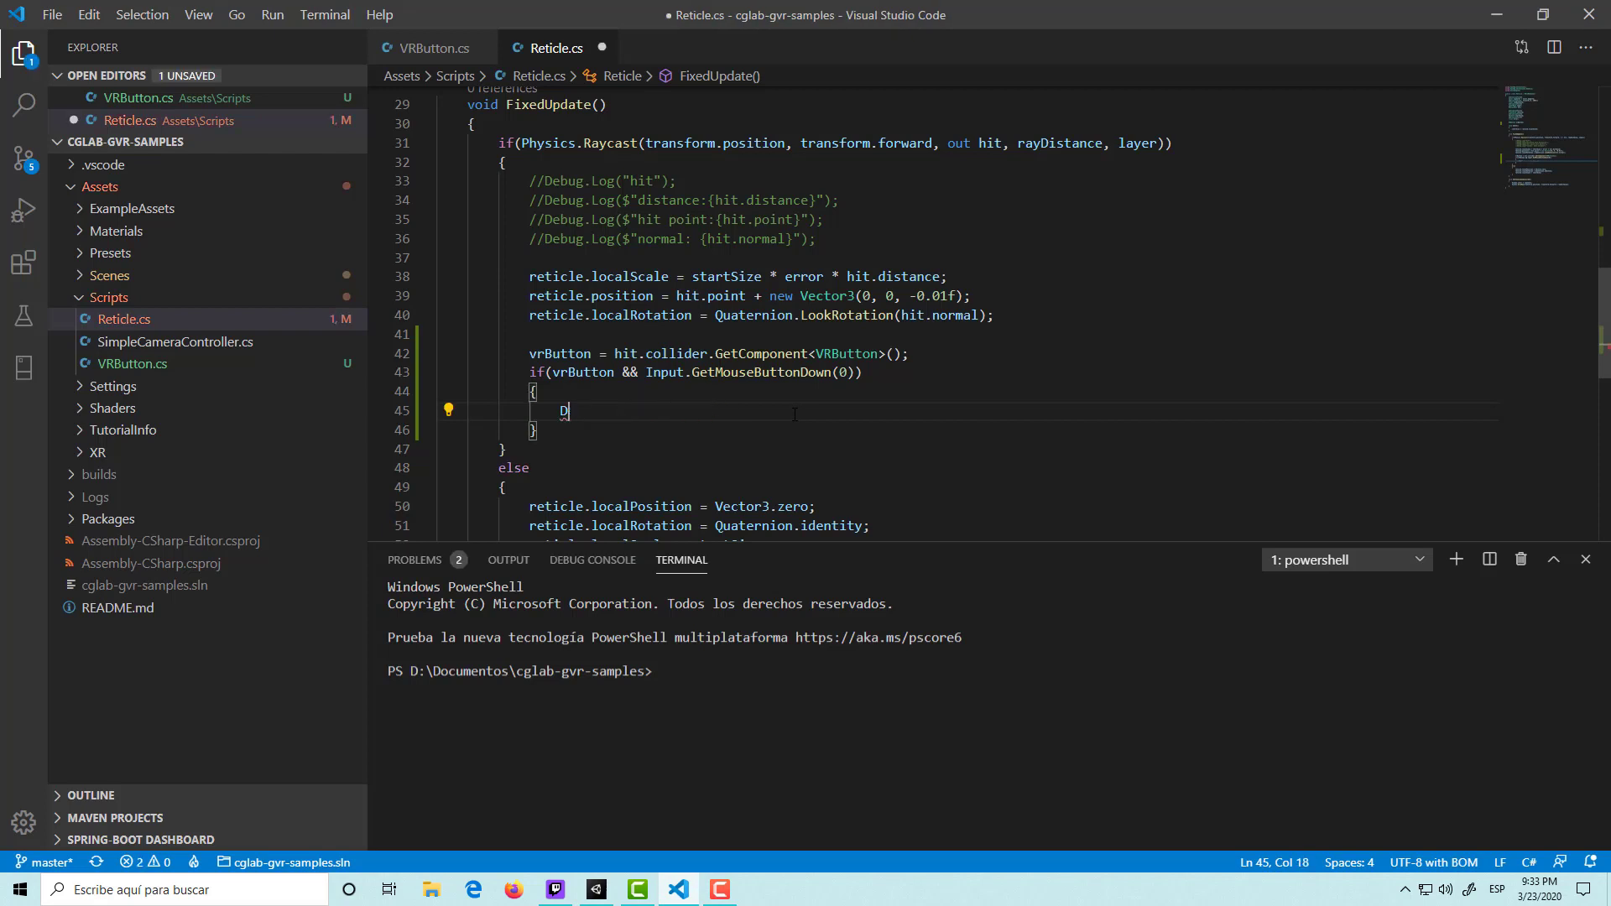
{"action": "key", "text": "BackSpace"}
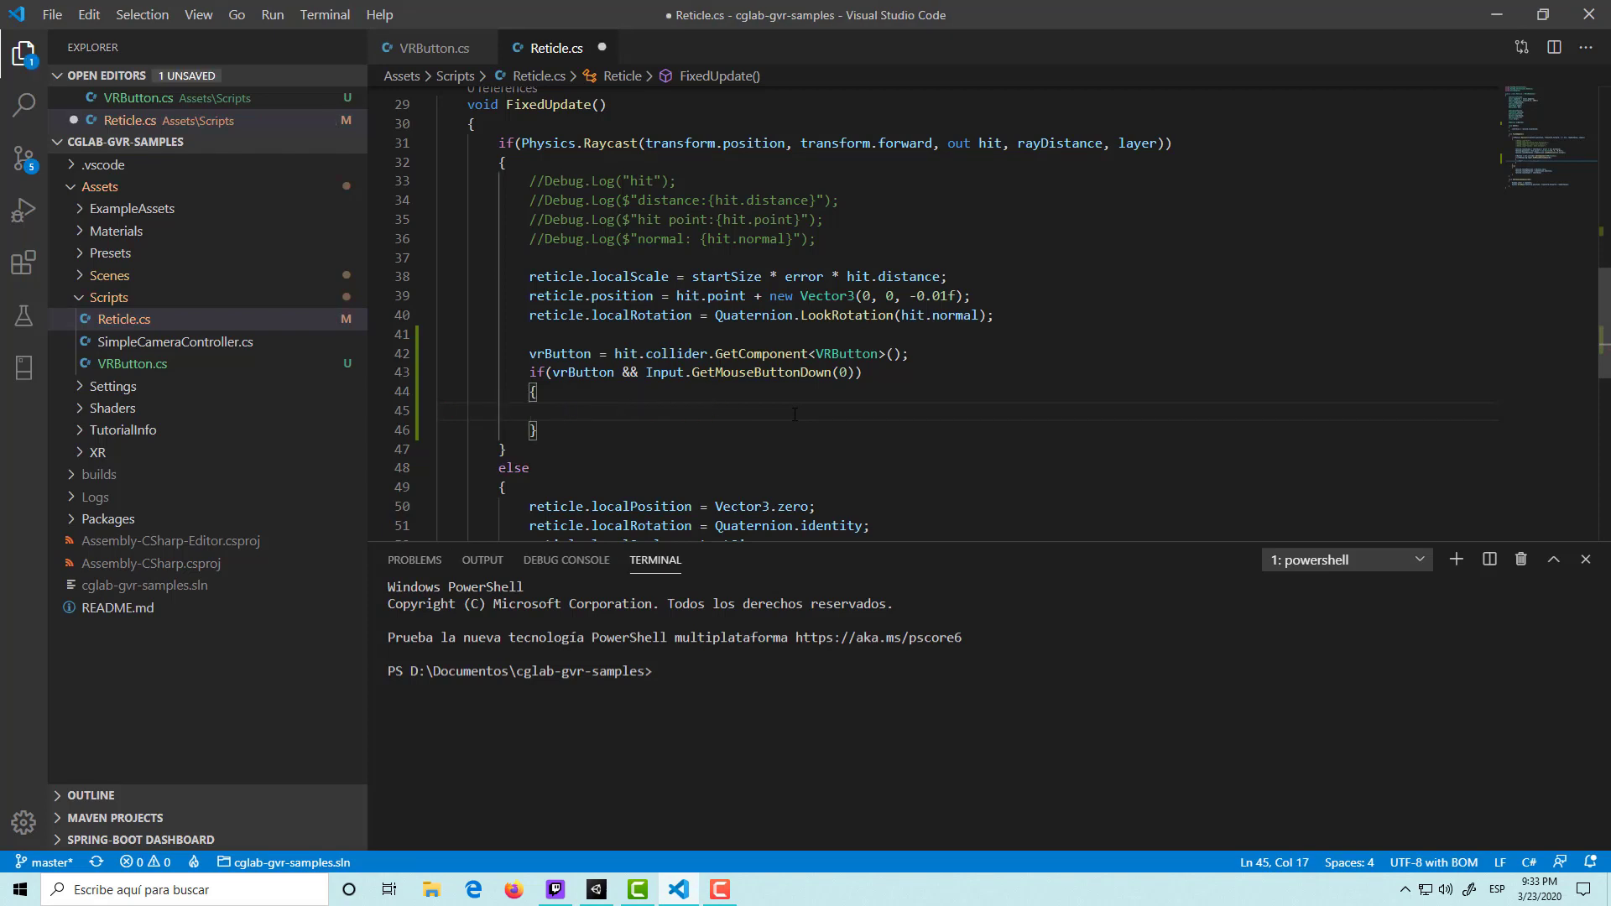
{"action": "type", "text": "hi"}
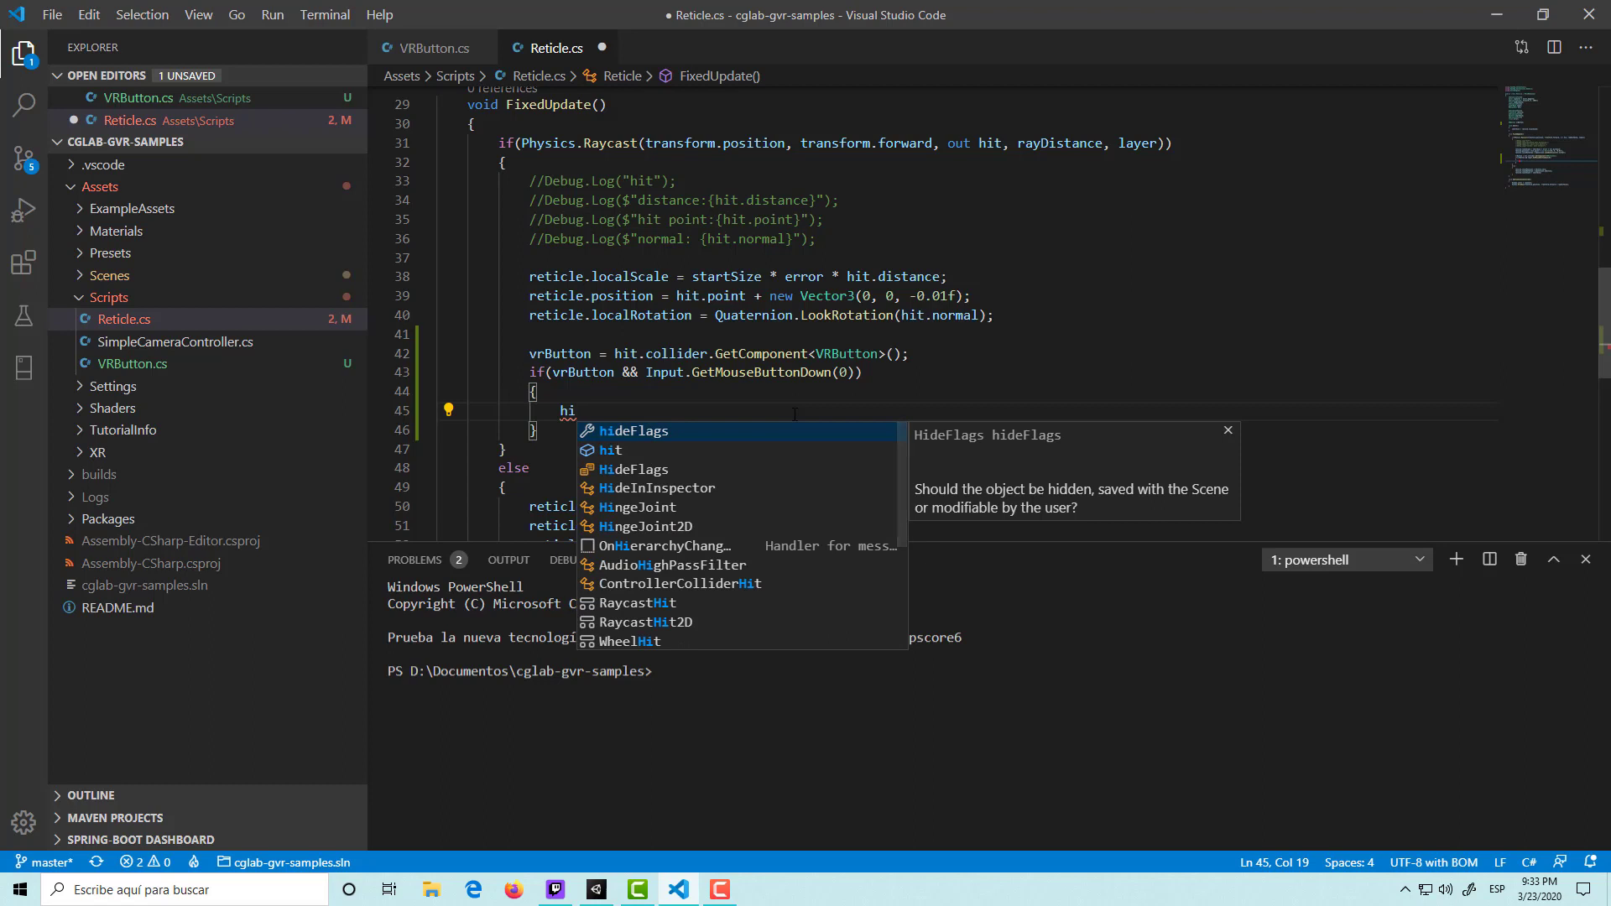
{"action": "key", "text": "Tab"}
{"action": "type", "text": "."}
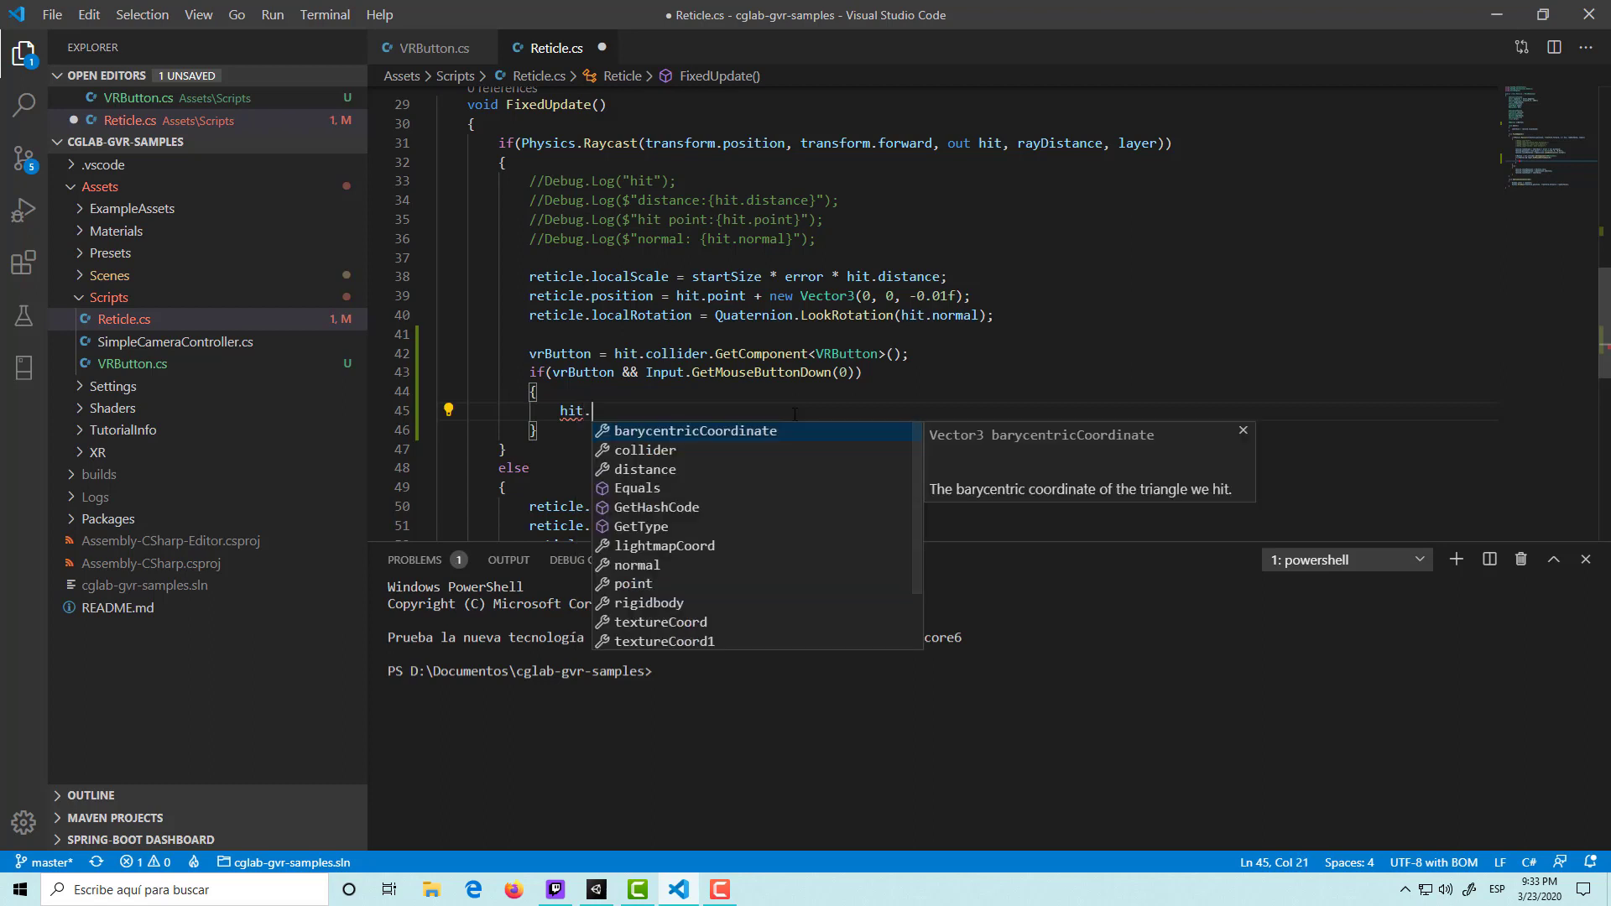
{"action": "type", "text": "on"}
{"action": "key", "text": "BackSpace"}
{"action": "key", "text": "BackSpace"}
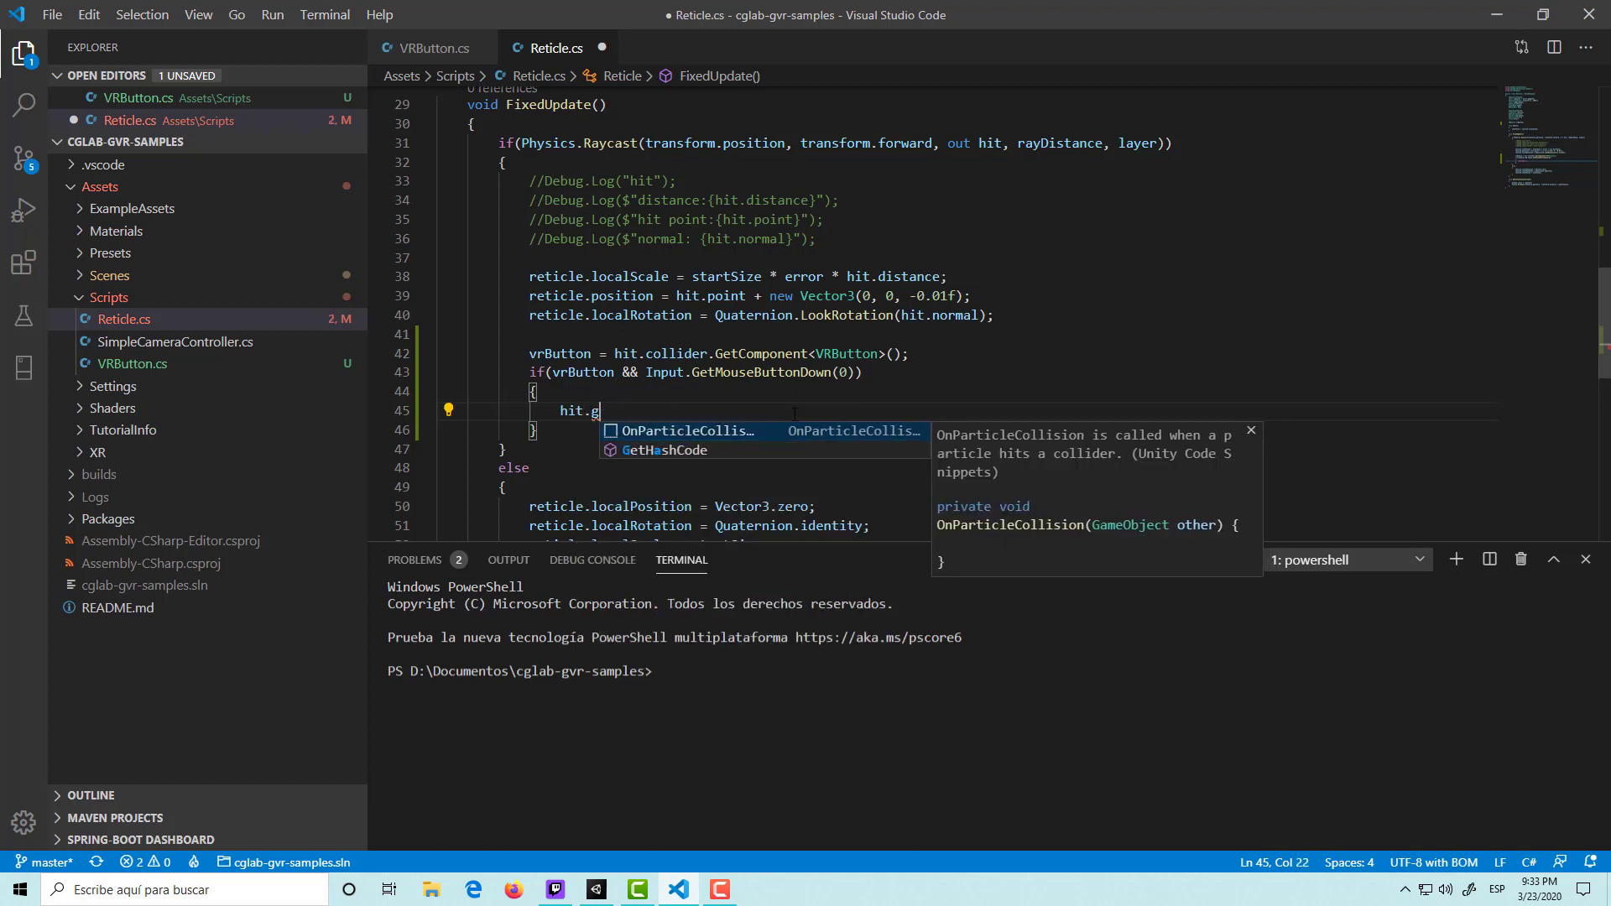
{"action": "key", "text": "Escape"}
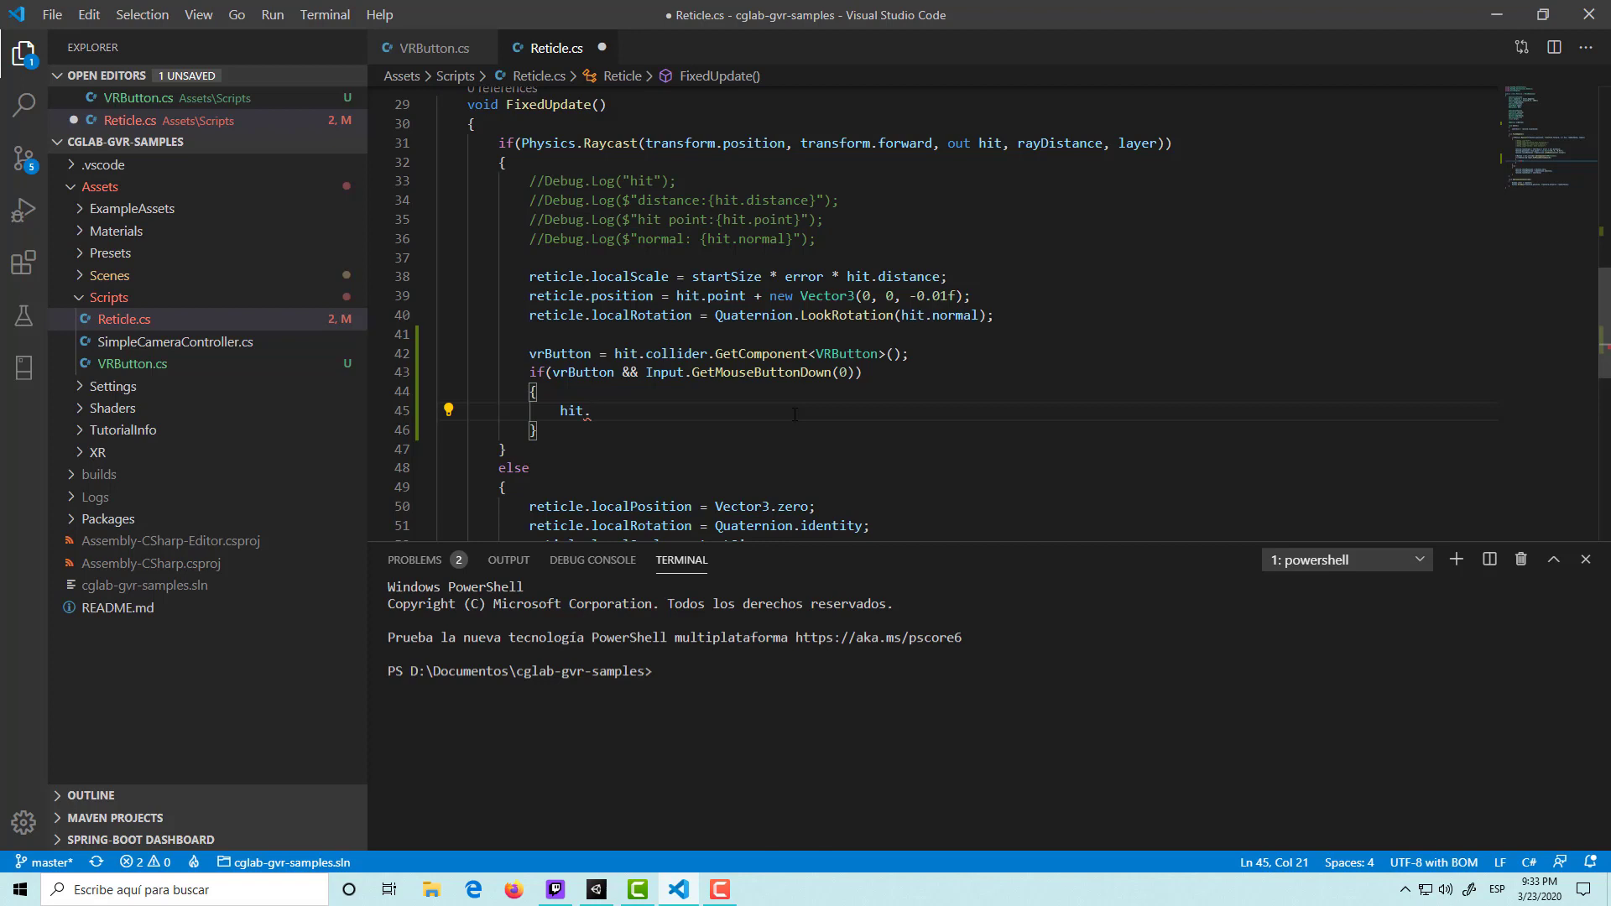
Complete the line as hit.collider.gameObject.SetActive(false); and save Reticle.cs.
{"action": "type", "text": "co"}
{"action": "key", "text": "Tab"}
{"action": "type", "text": ".ga"}
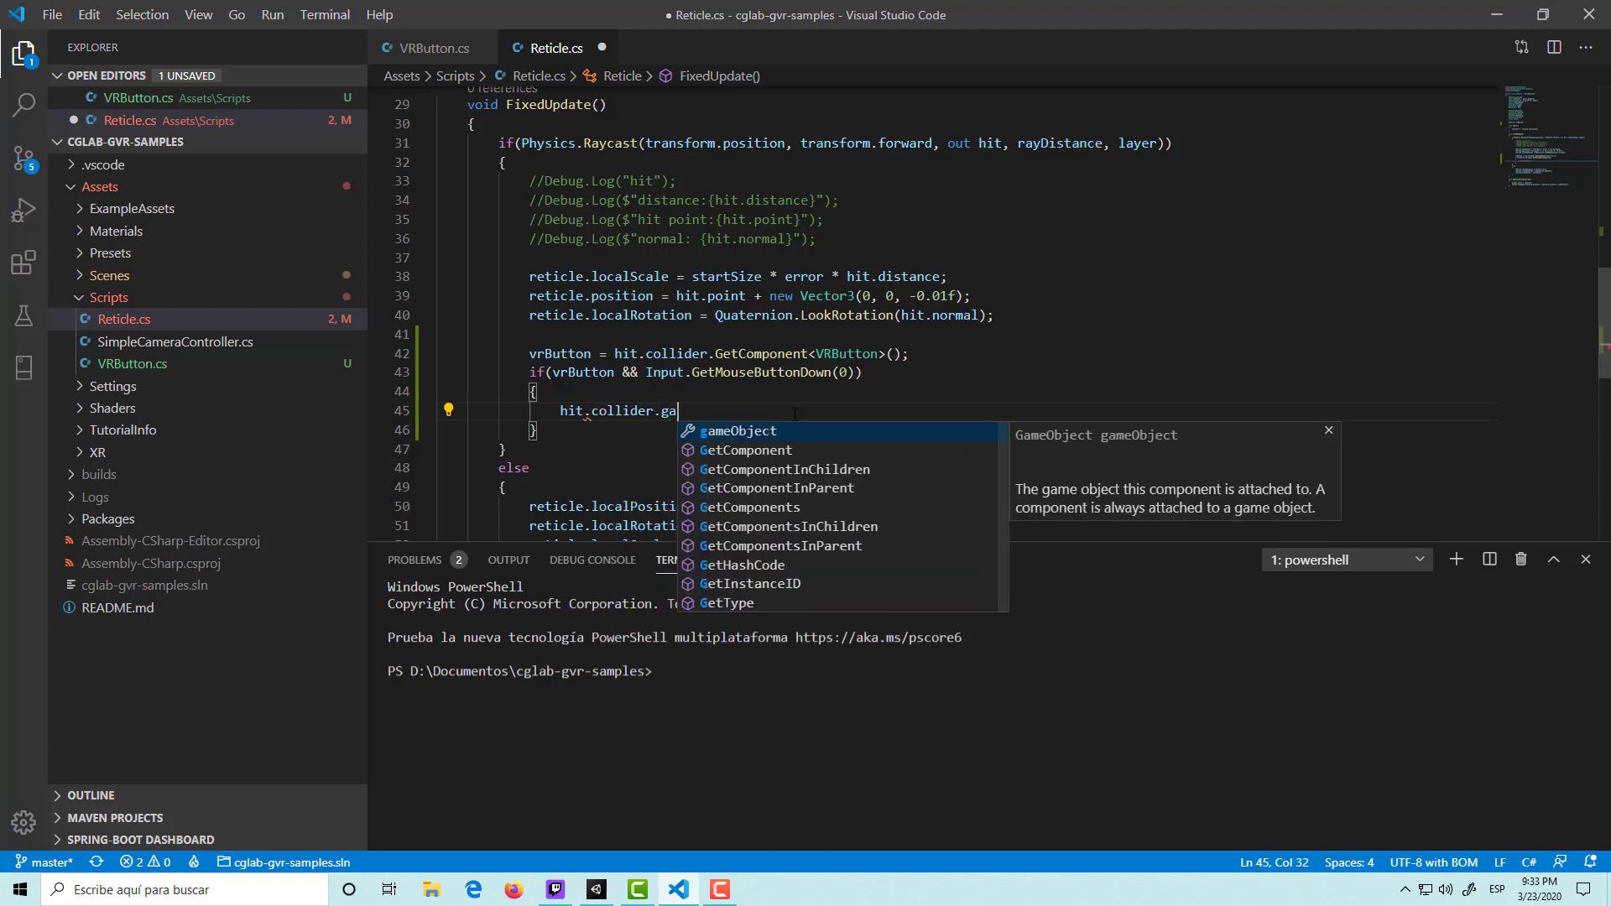
{"action": "type", "text": "m"}
{"action": "key", "text": "Tab"}
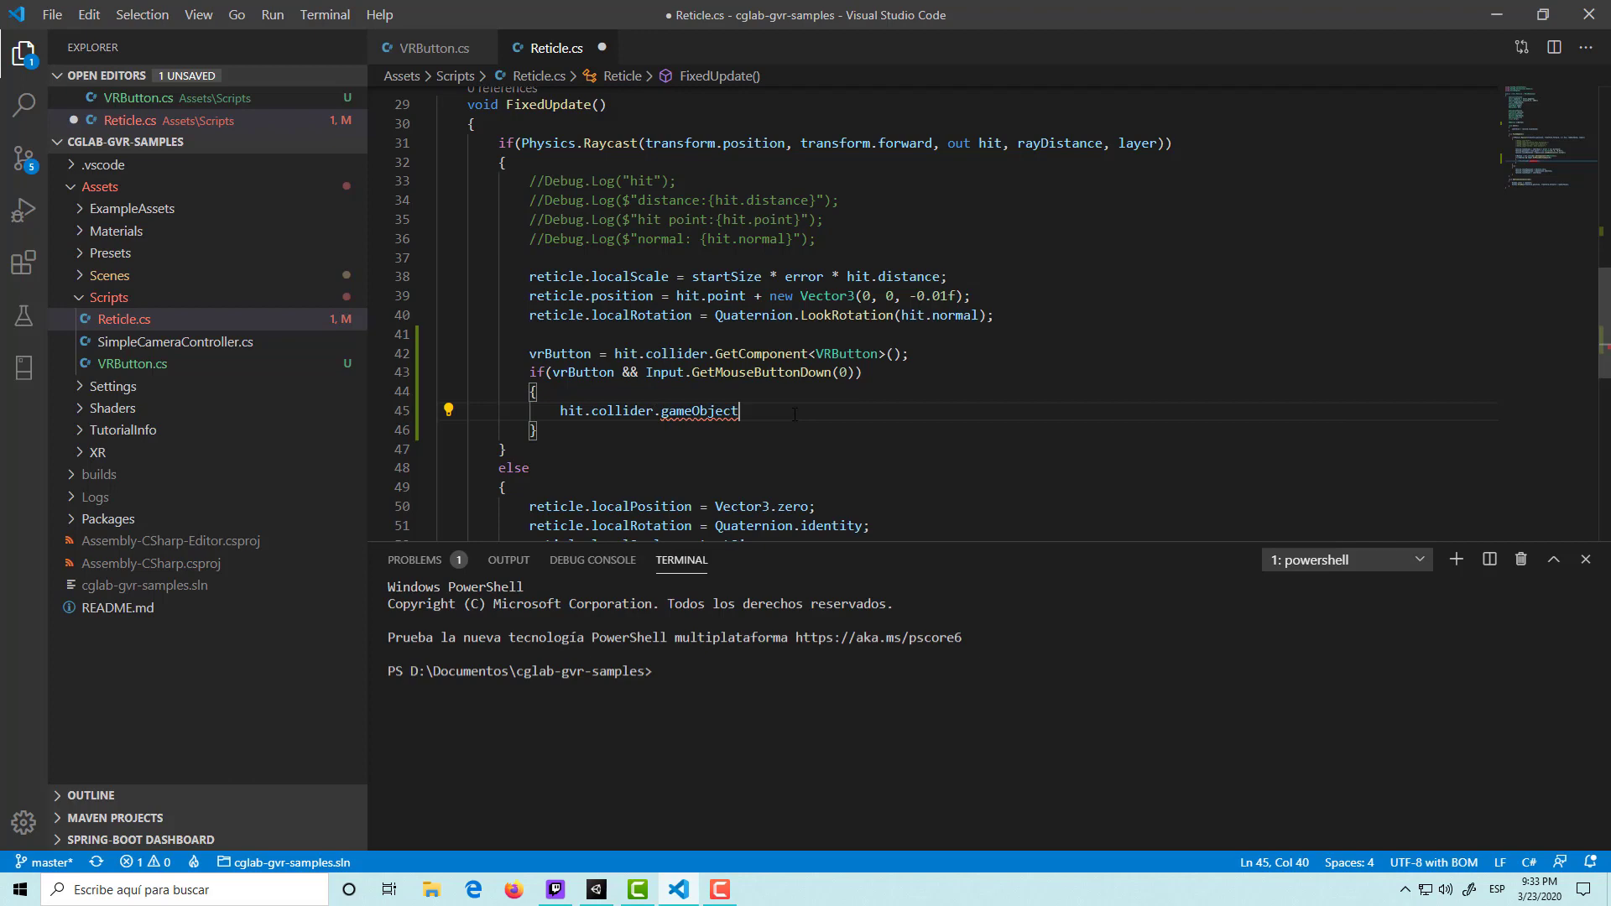
{"action": "type", "text": ".setr"}
{"action": "key", "text": "BackSpace"}
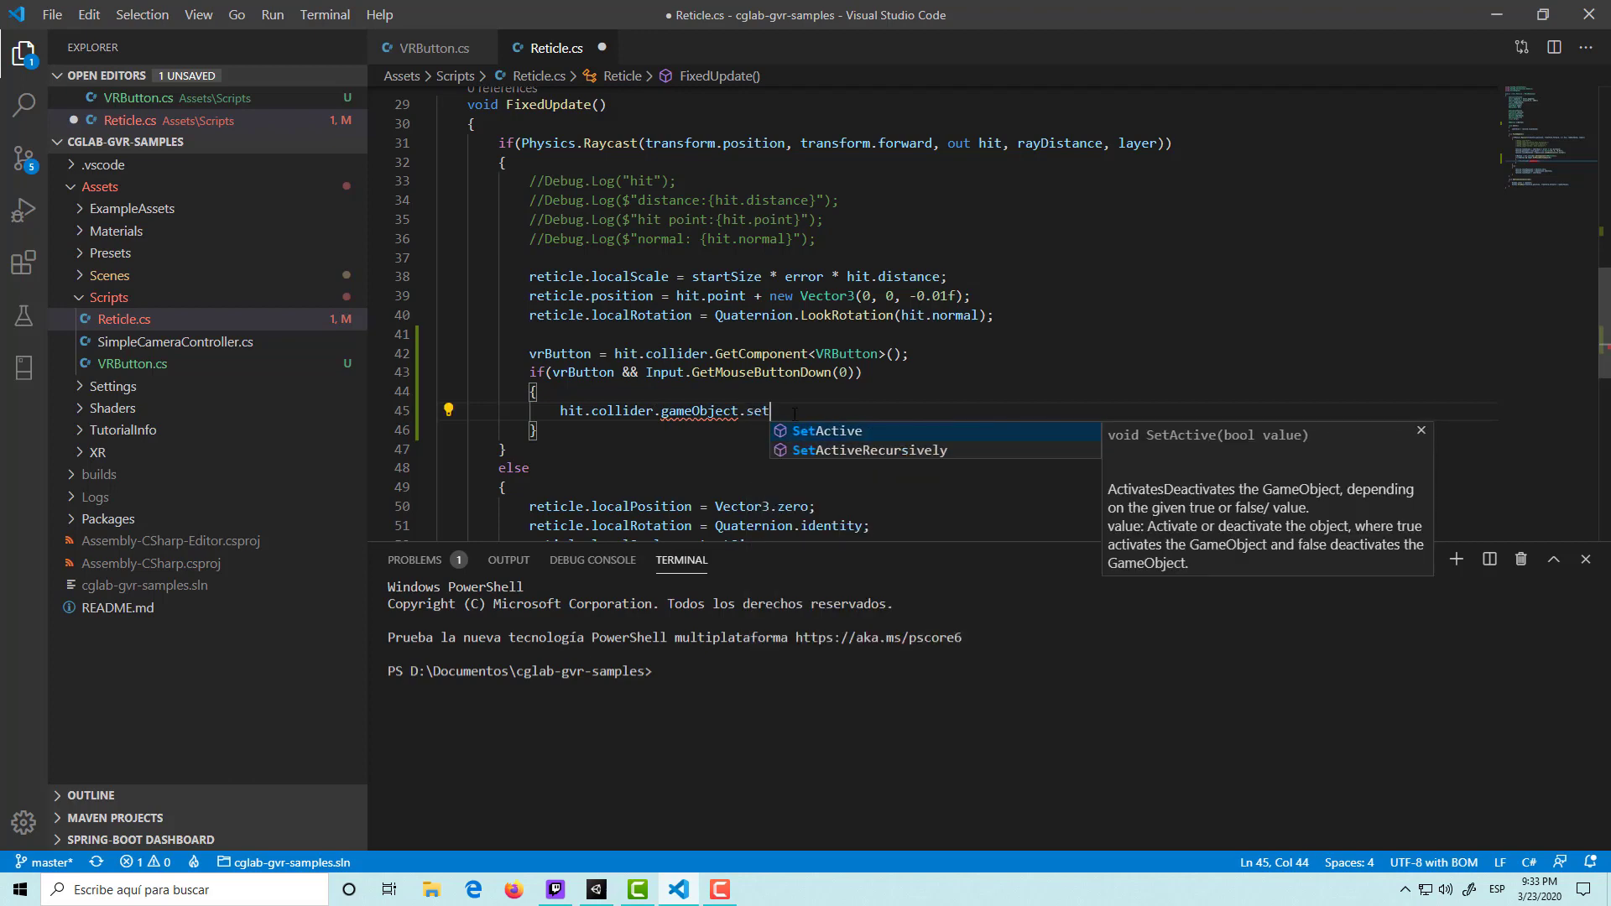
{"action": "key", "text": "Tab"}
{"action": "type", "text": "("}
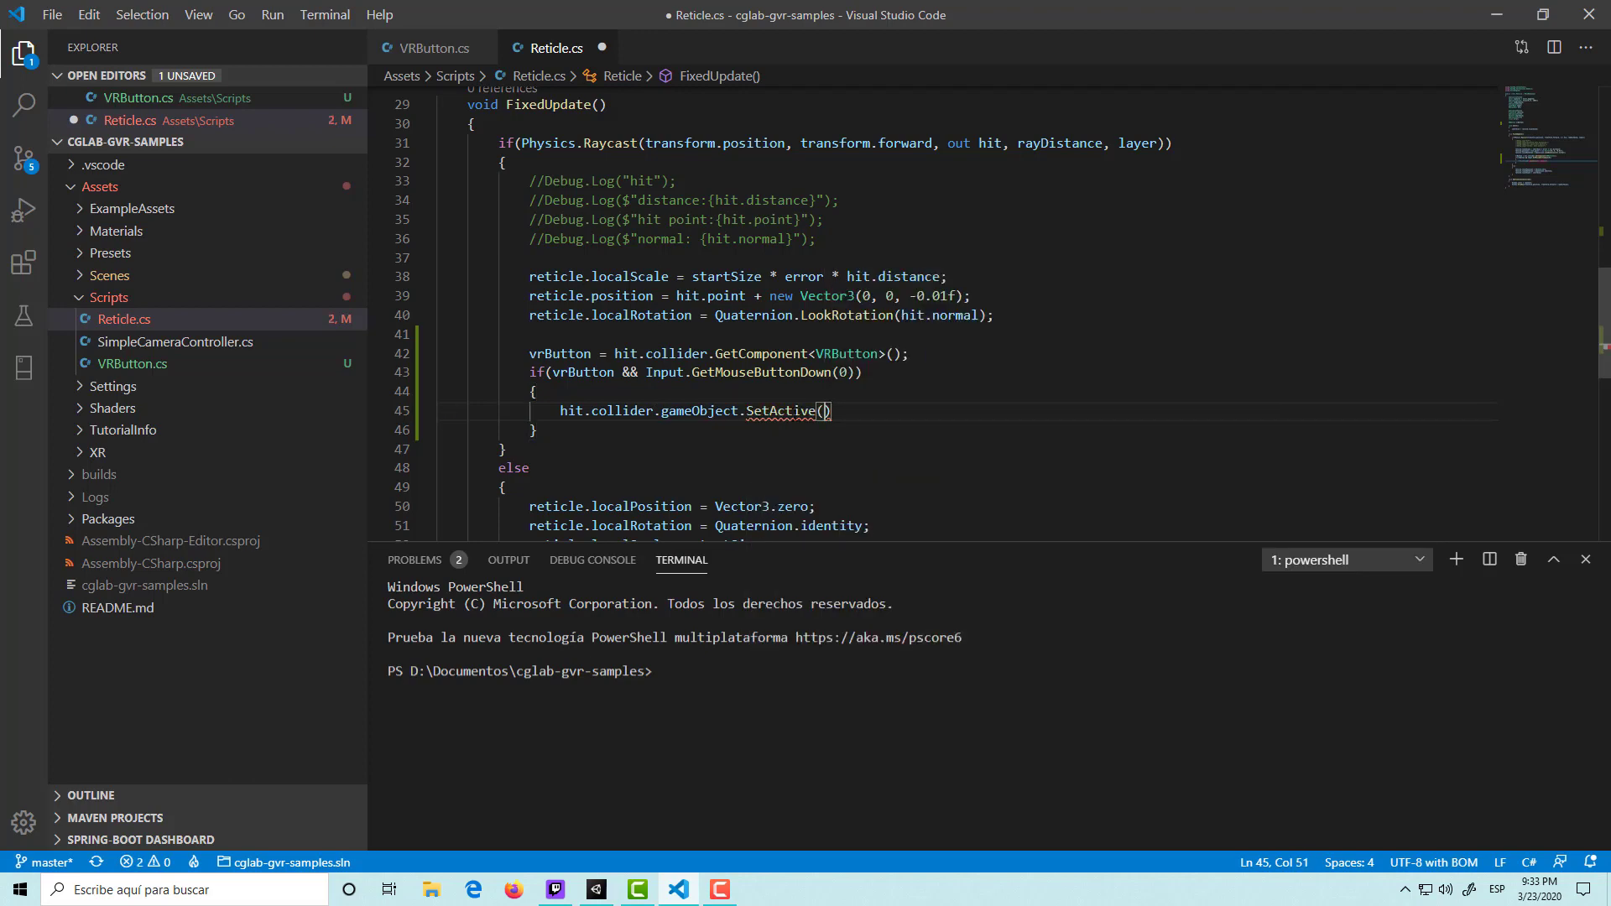
{"action": "type", "text": "false);"}
{"action": "key", "text": "ctrl+s"}
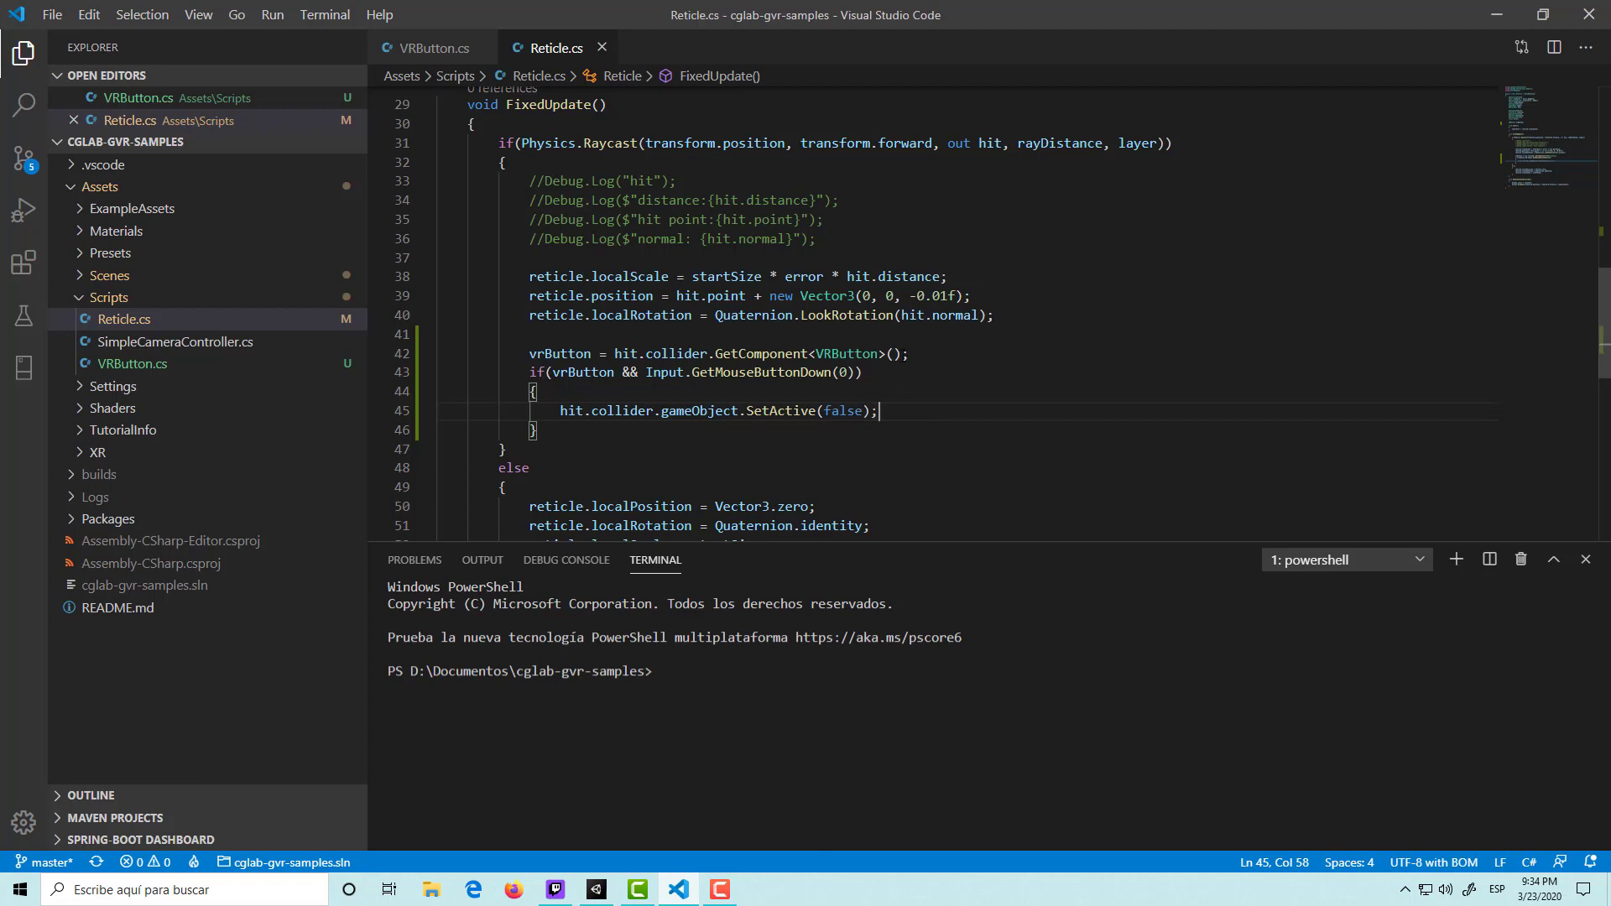
{"action": "left_click", "coordinate": [900, 353]}
Make line 42 read GetComponent<VRButton>() ? GetComponent<VRButton>() : null and save.
{"action": "type", "text": "?"}
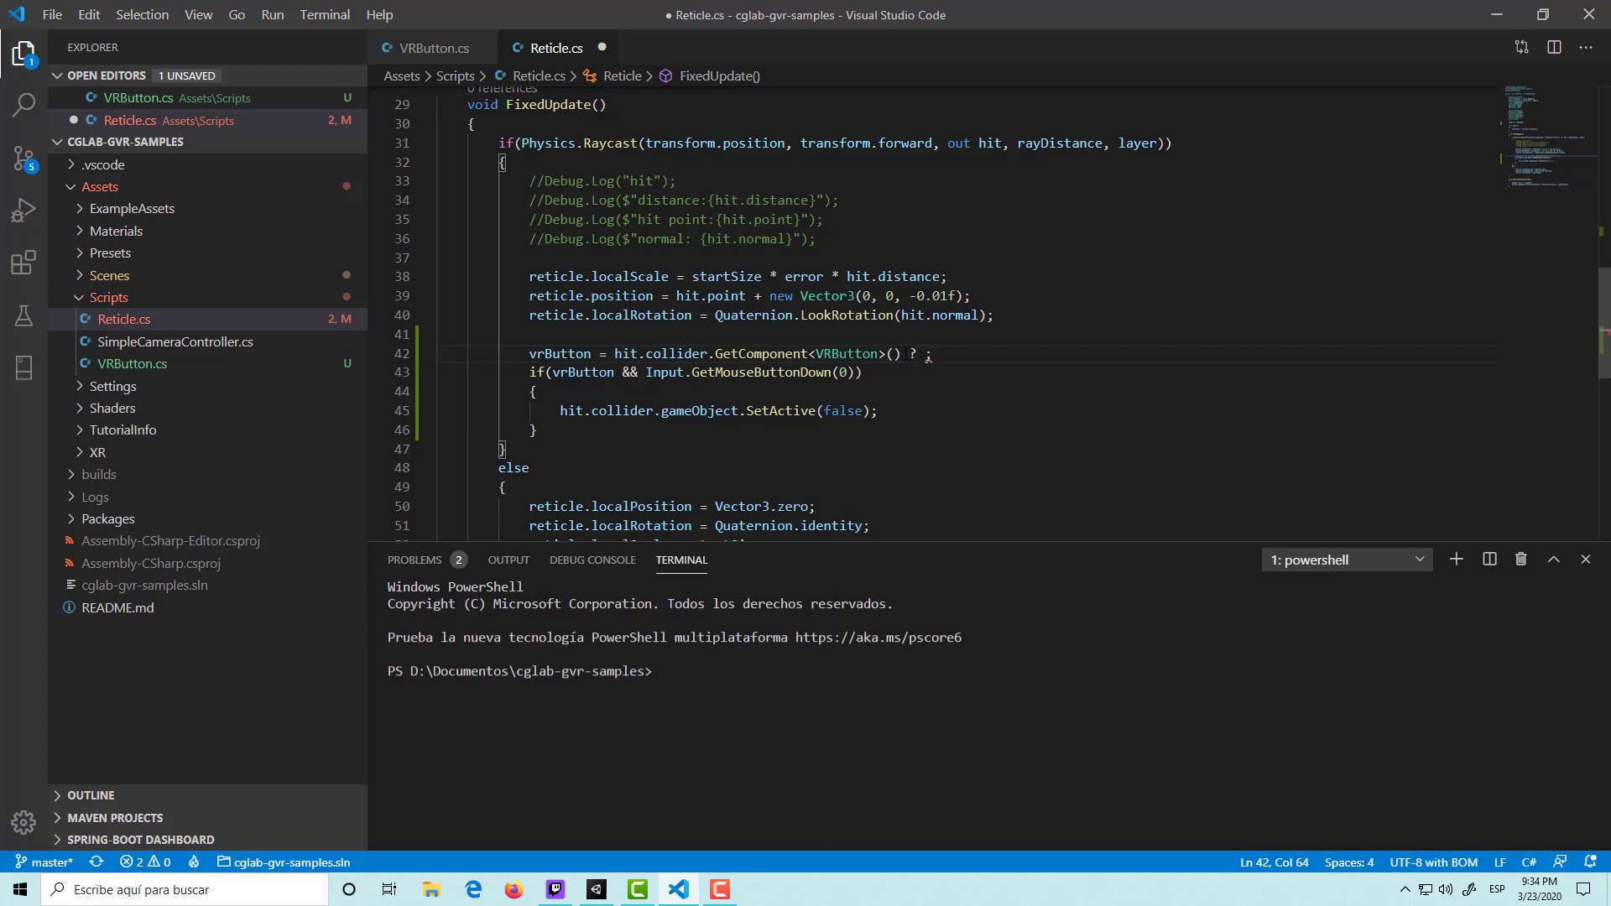
{"action": "left_click_drag", "start_coordinate": [902, 353], "coordinate": [616, 353]}
{"action": "key", "text": "ctrl+c"}
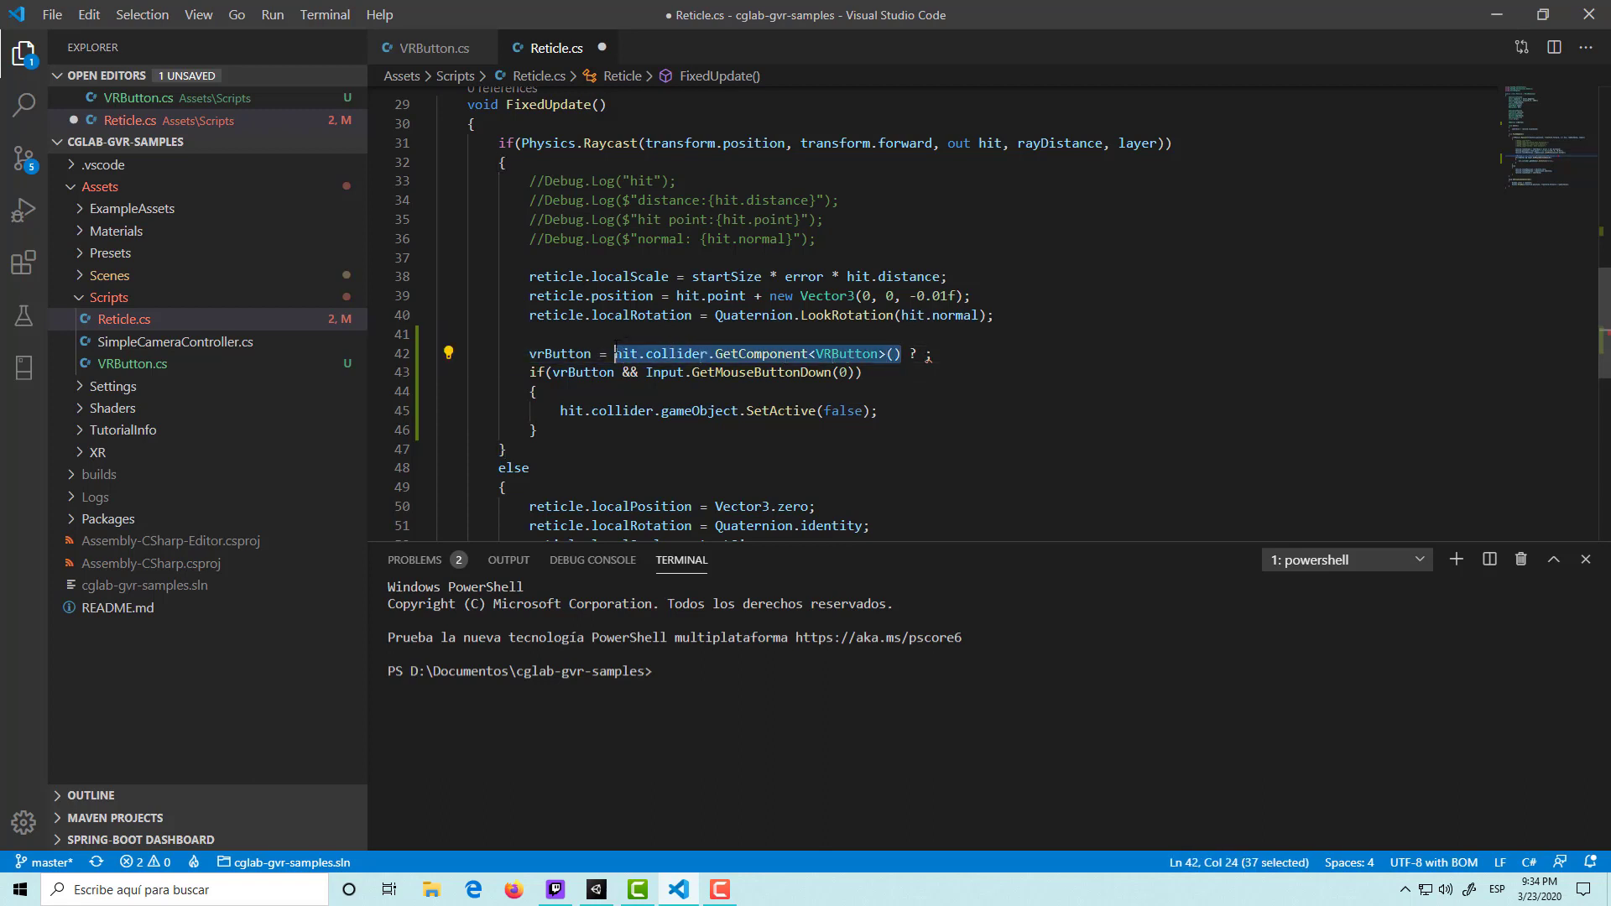
{"action": "left_click", "coordinate": [927, 358]}
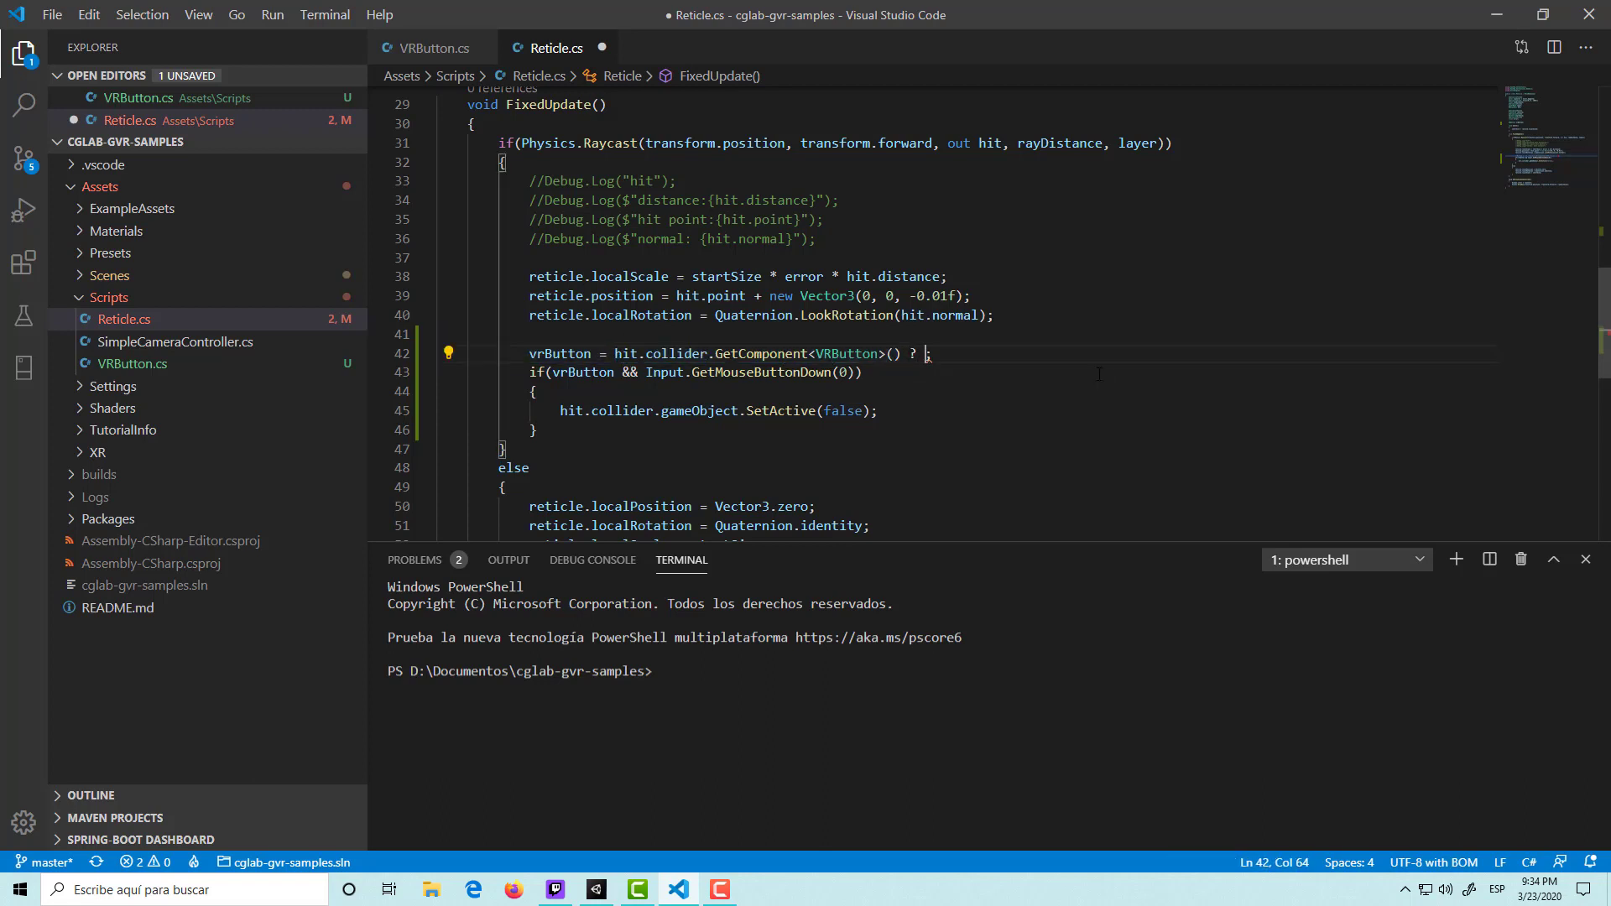
{"action": "key", "text": "ctrl+v"}
{"action": "type", "text": ": null"}
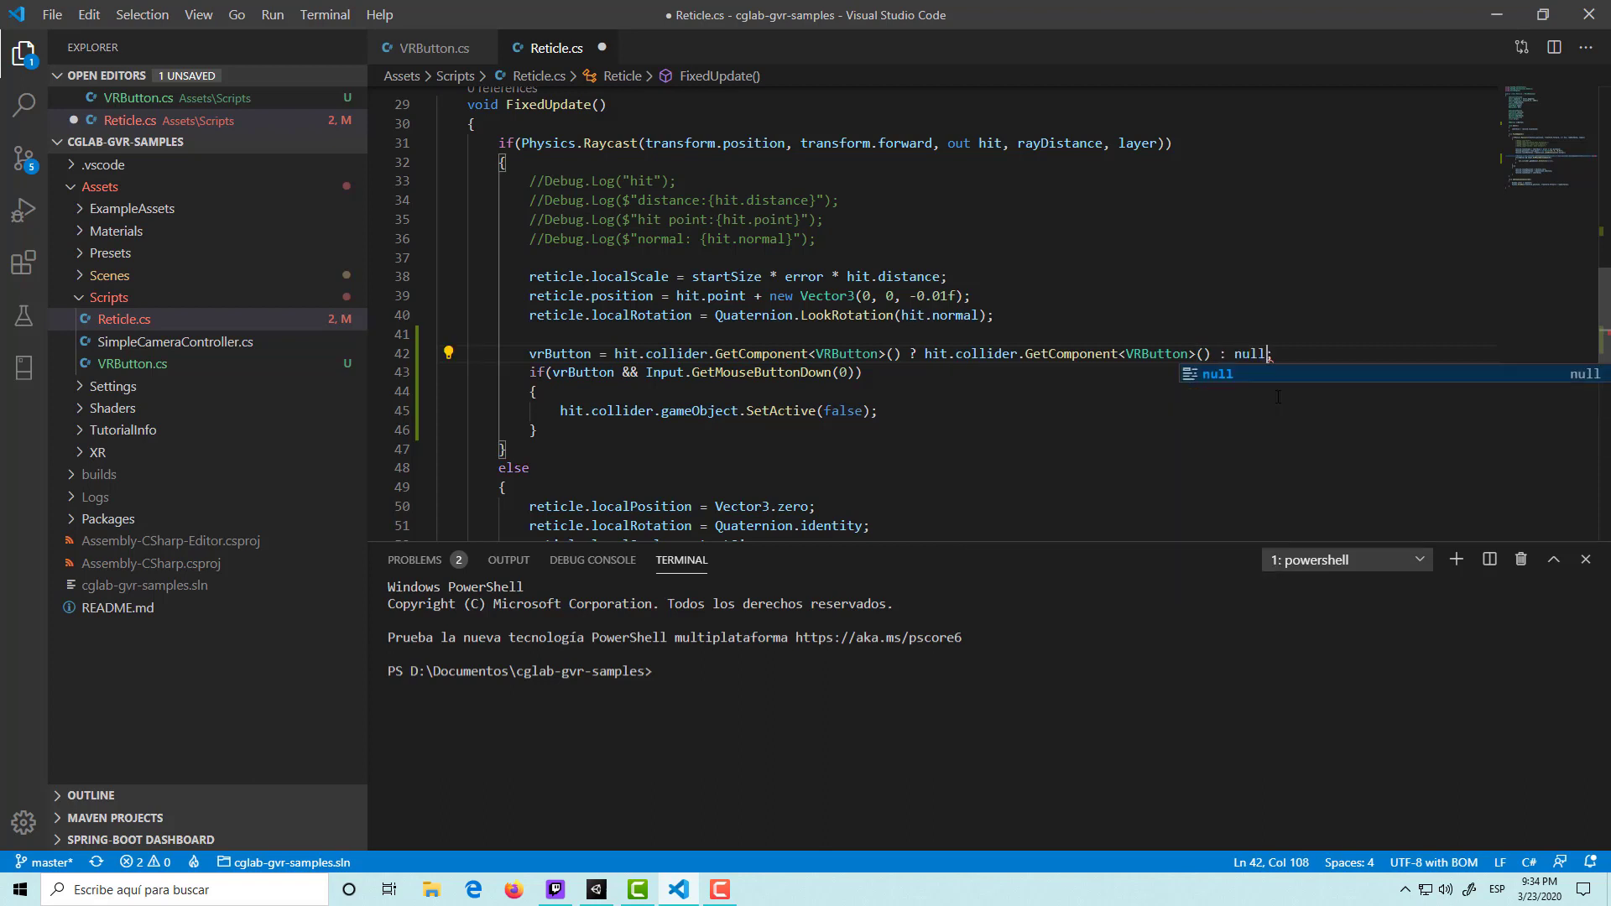
{"action": "key", "text": "ctrl+s"}
{"action": "left_click", "coordinate": [1054, 431]}
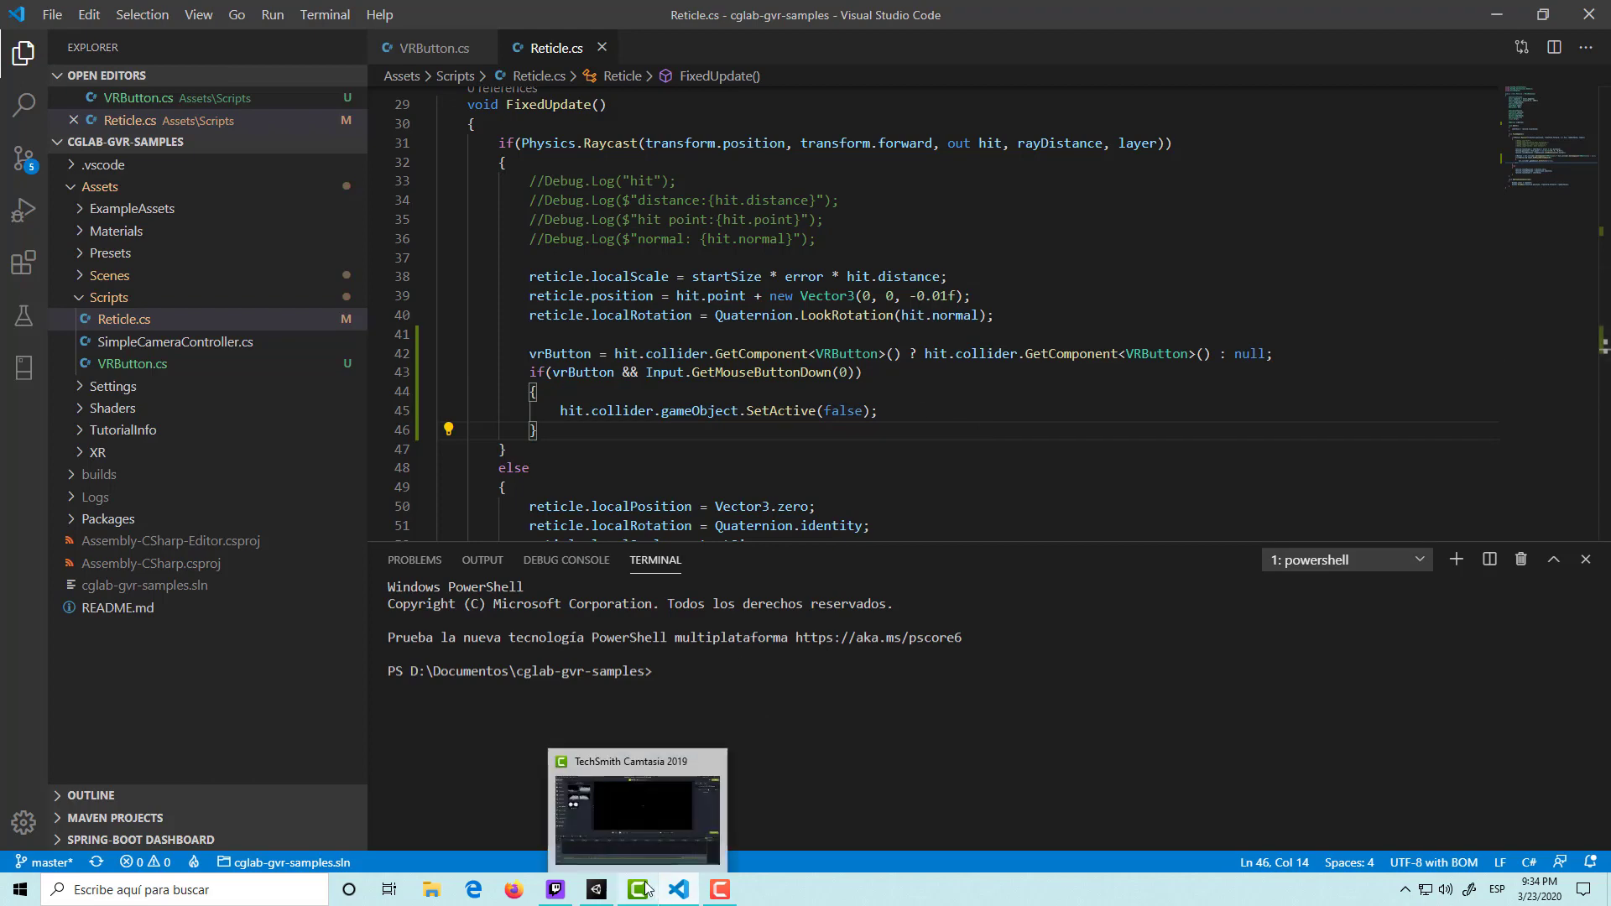
Run a Play test in Unity and inspect the GetComponent ArgumentException in the Console.
{"action": "left_click", "coordinate": [596, 889]}
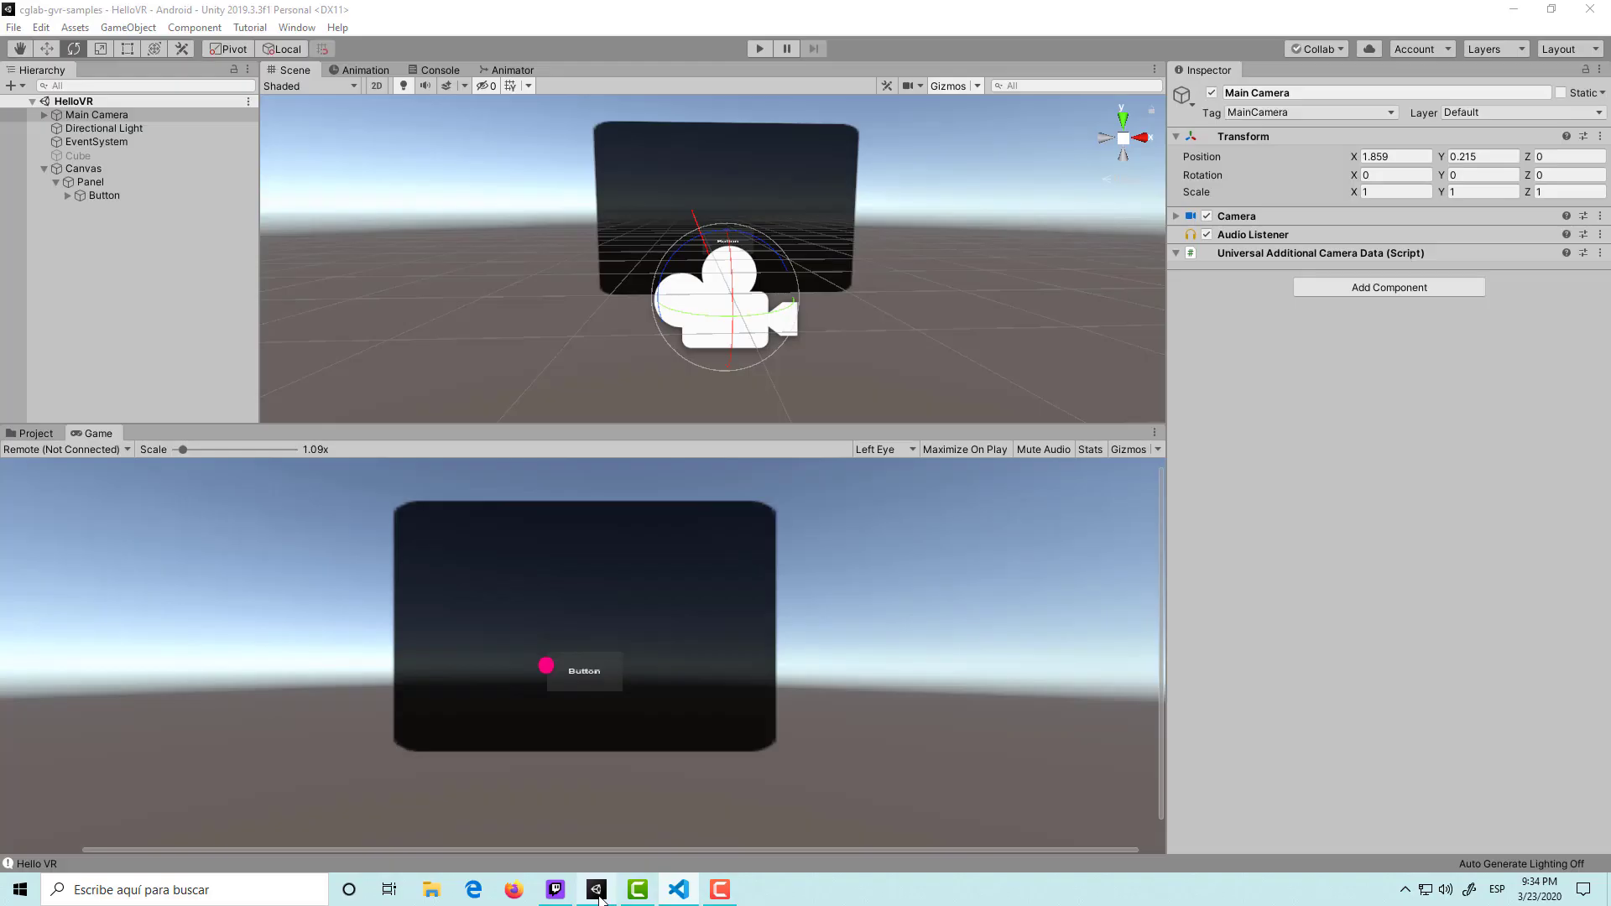
{"action": "left_click", "coordinate": [758, 49]}
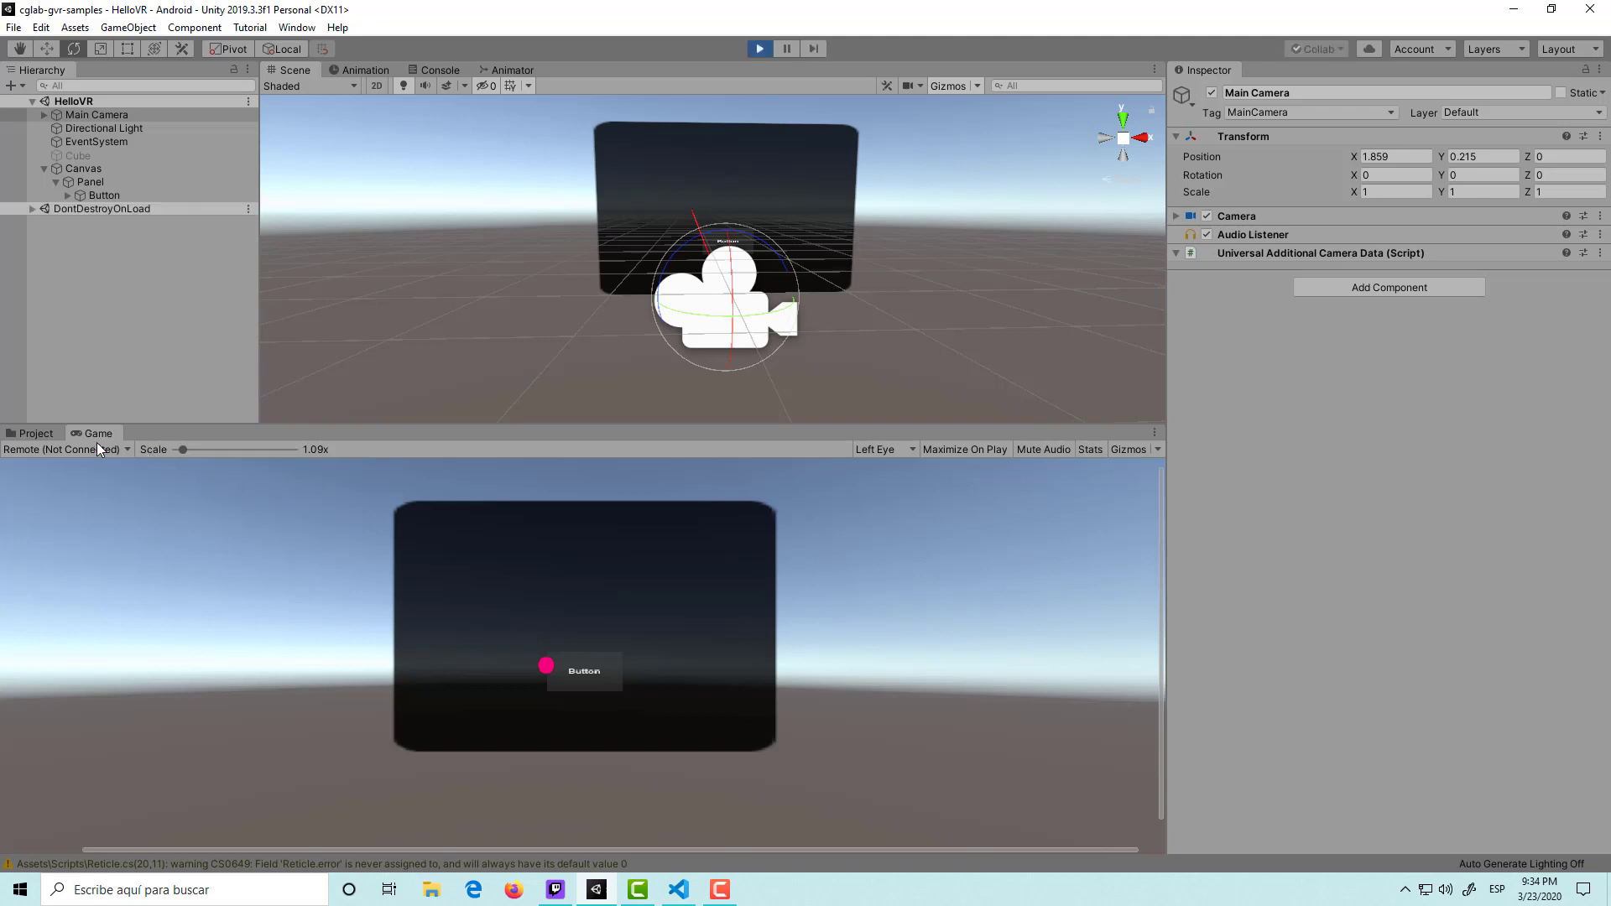
{"action": "left_click", "coordinate": [436, 70]}
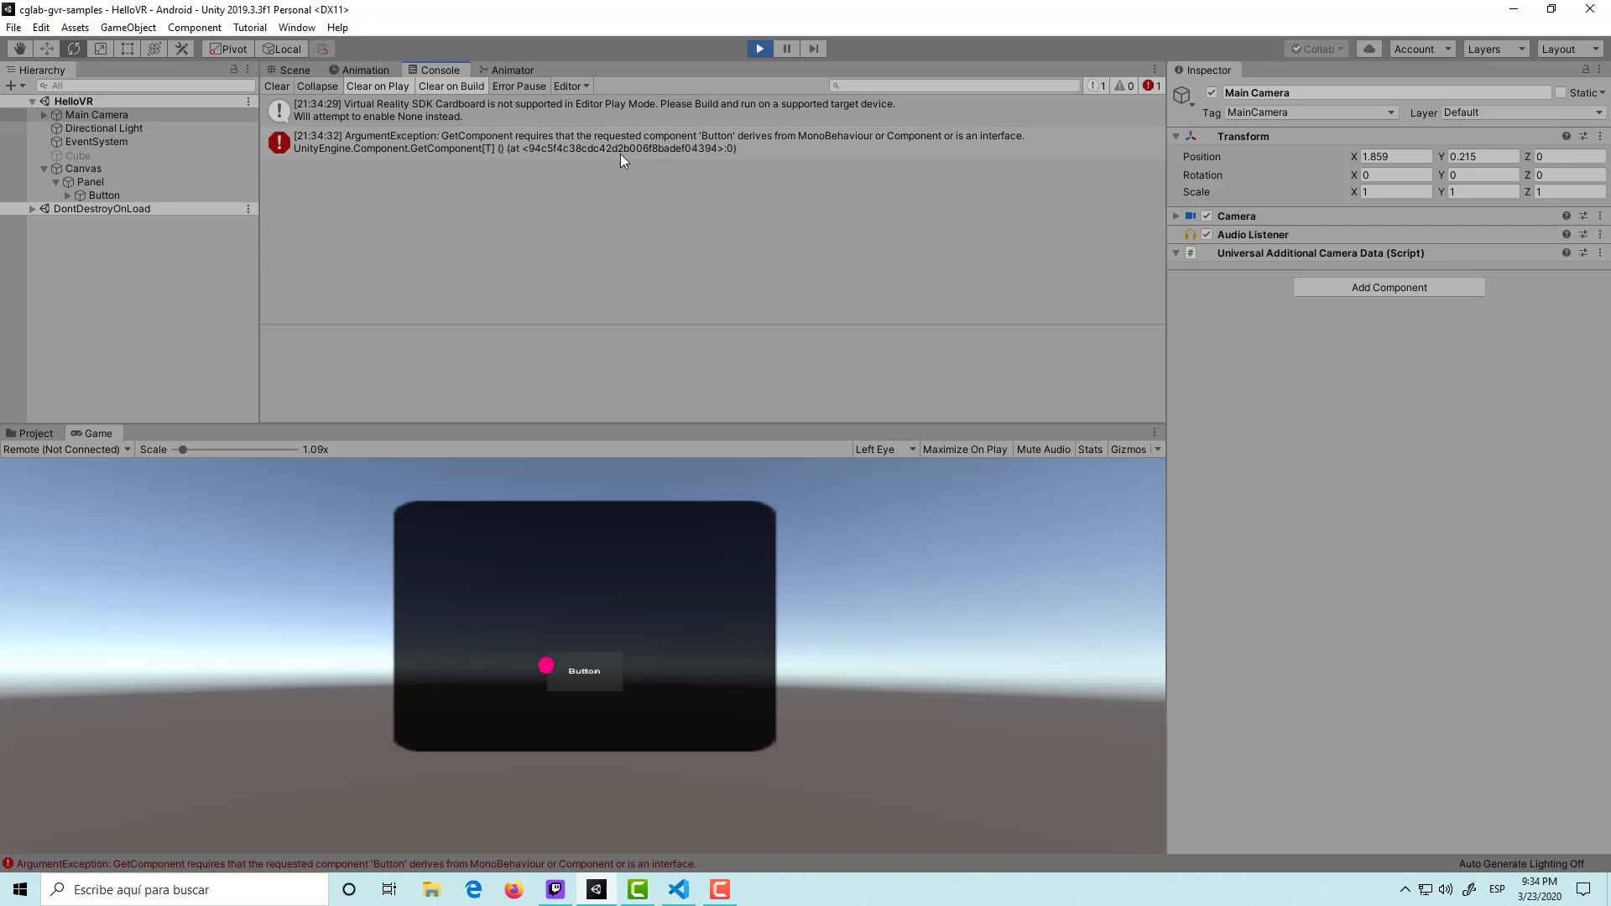
{"action": "left_click", "coordinate": [743, 143]}
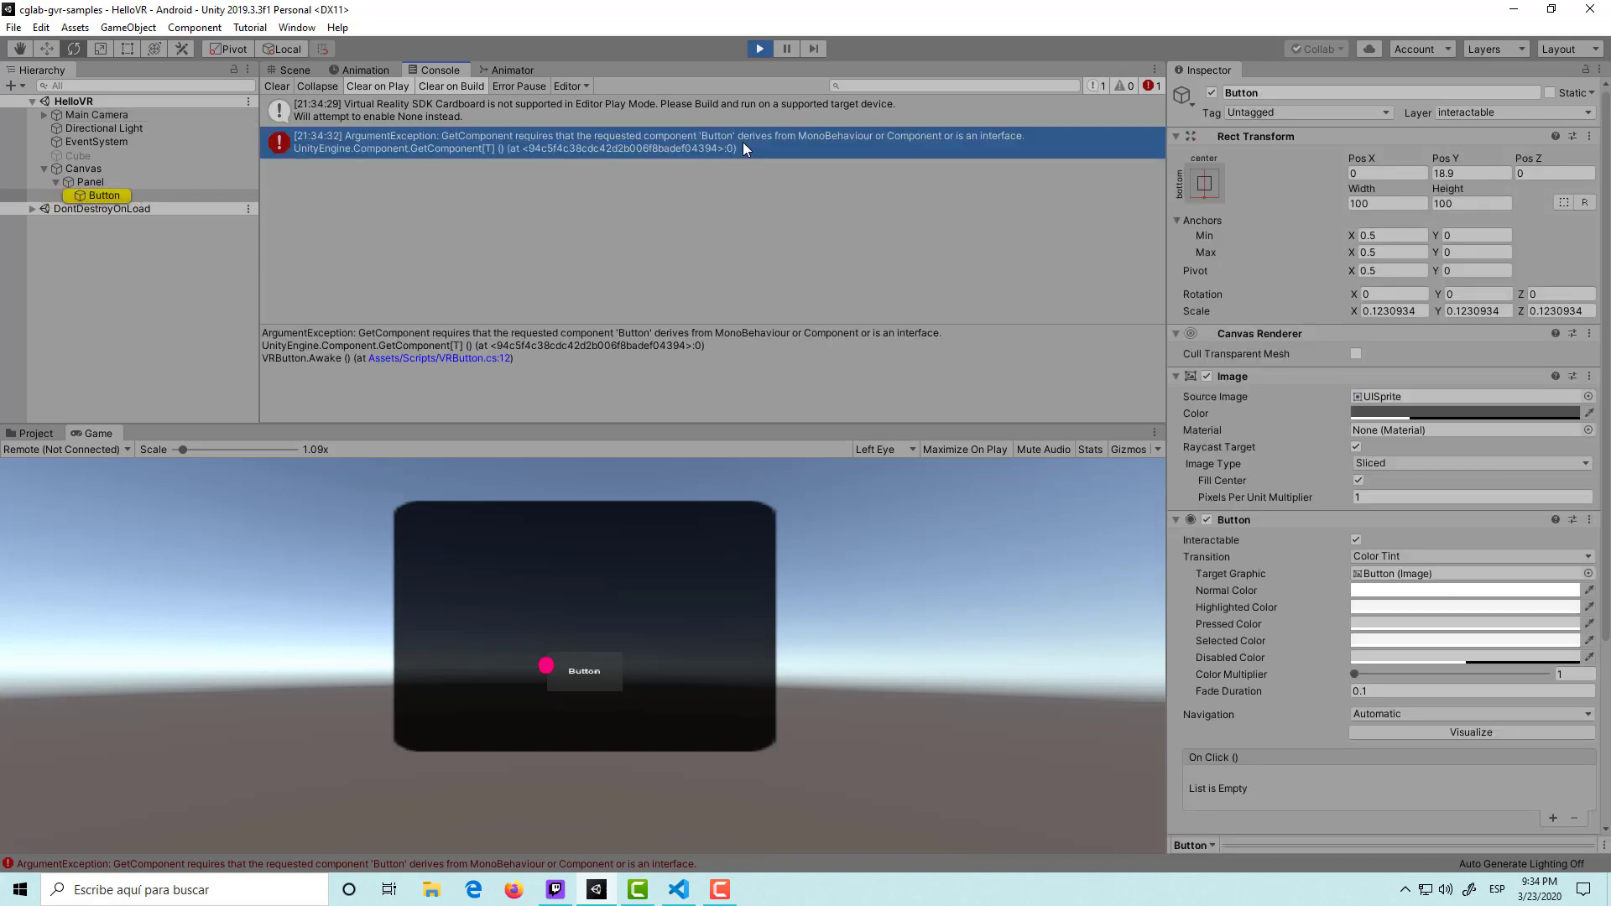
{"action": "left_click", "coordinate": [285, 87]}
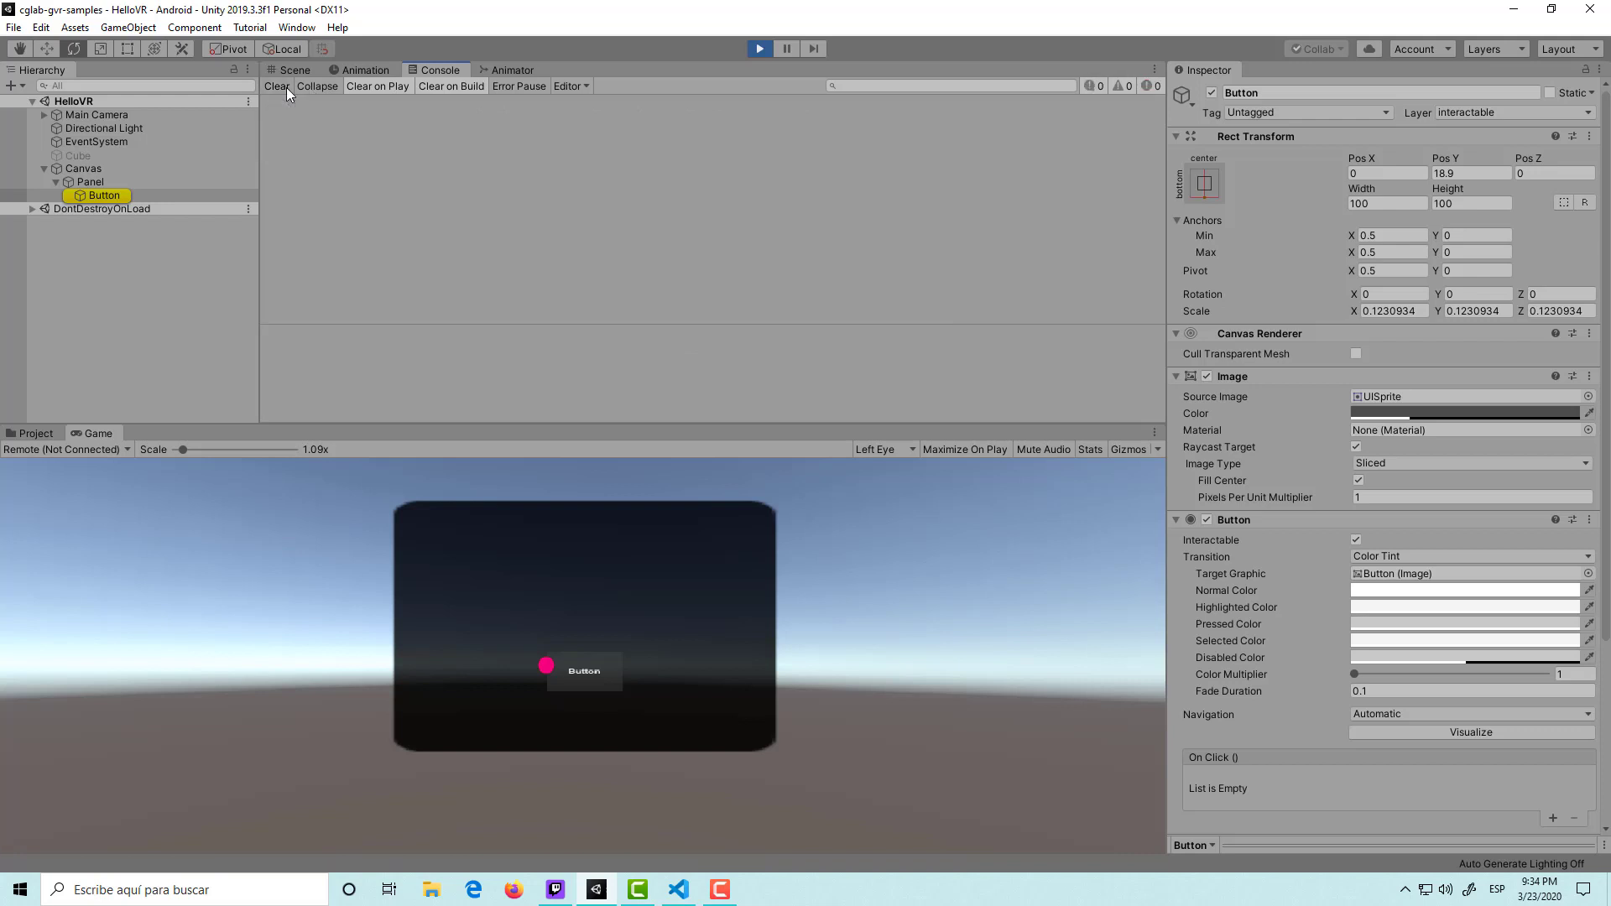
Stop Play mode and return to Reticle.cs in Visual Studio Code.
{"action": "left_click", "coordinate": [757, 51]}
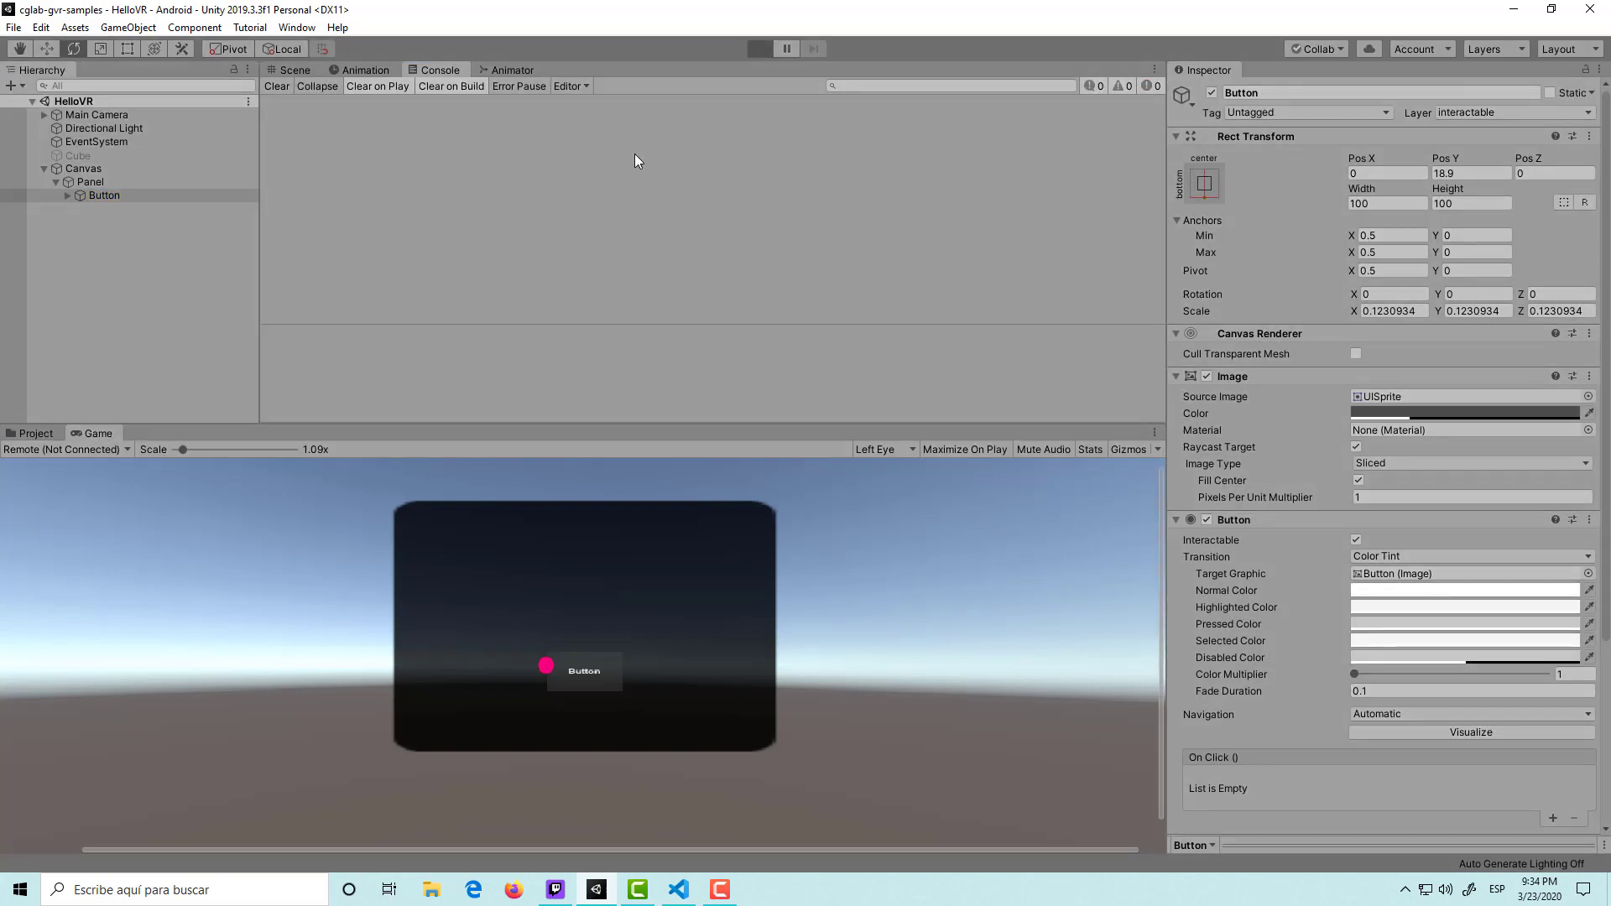
{"action": "left_click", "coordinate": [759, 51]}
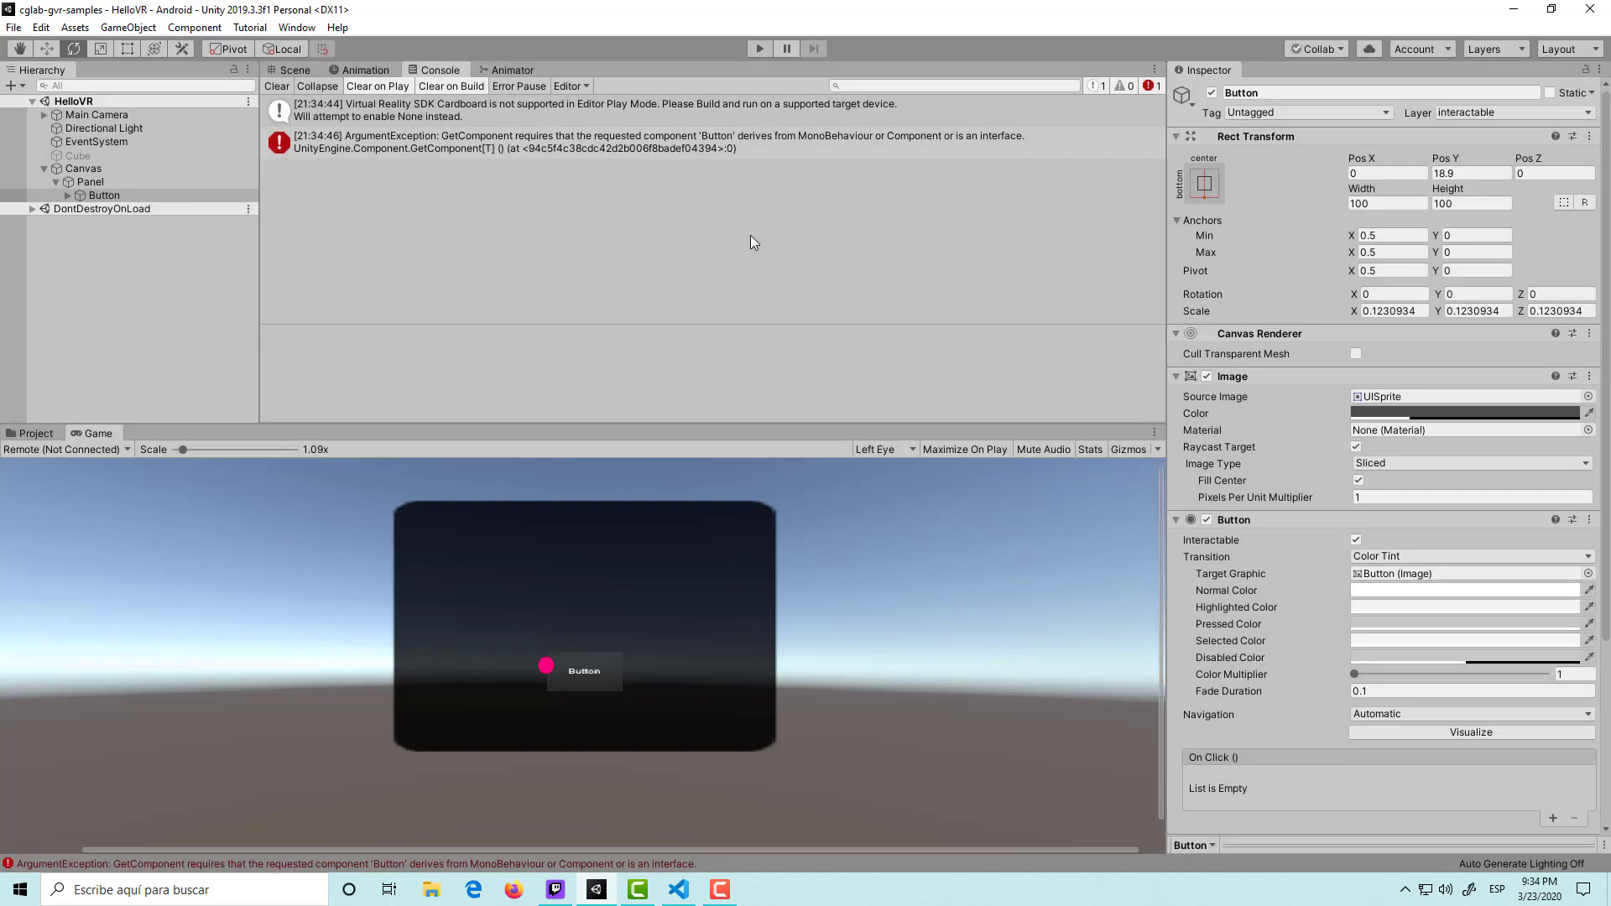
{"action": "left_click", "coordinate": [678, 890]}
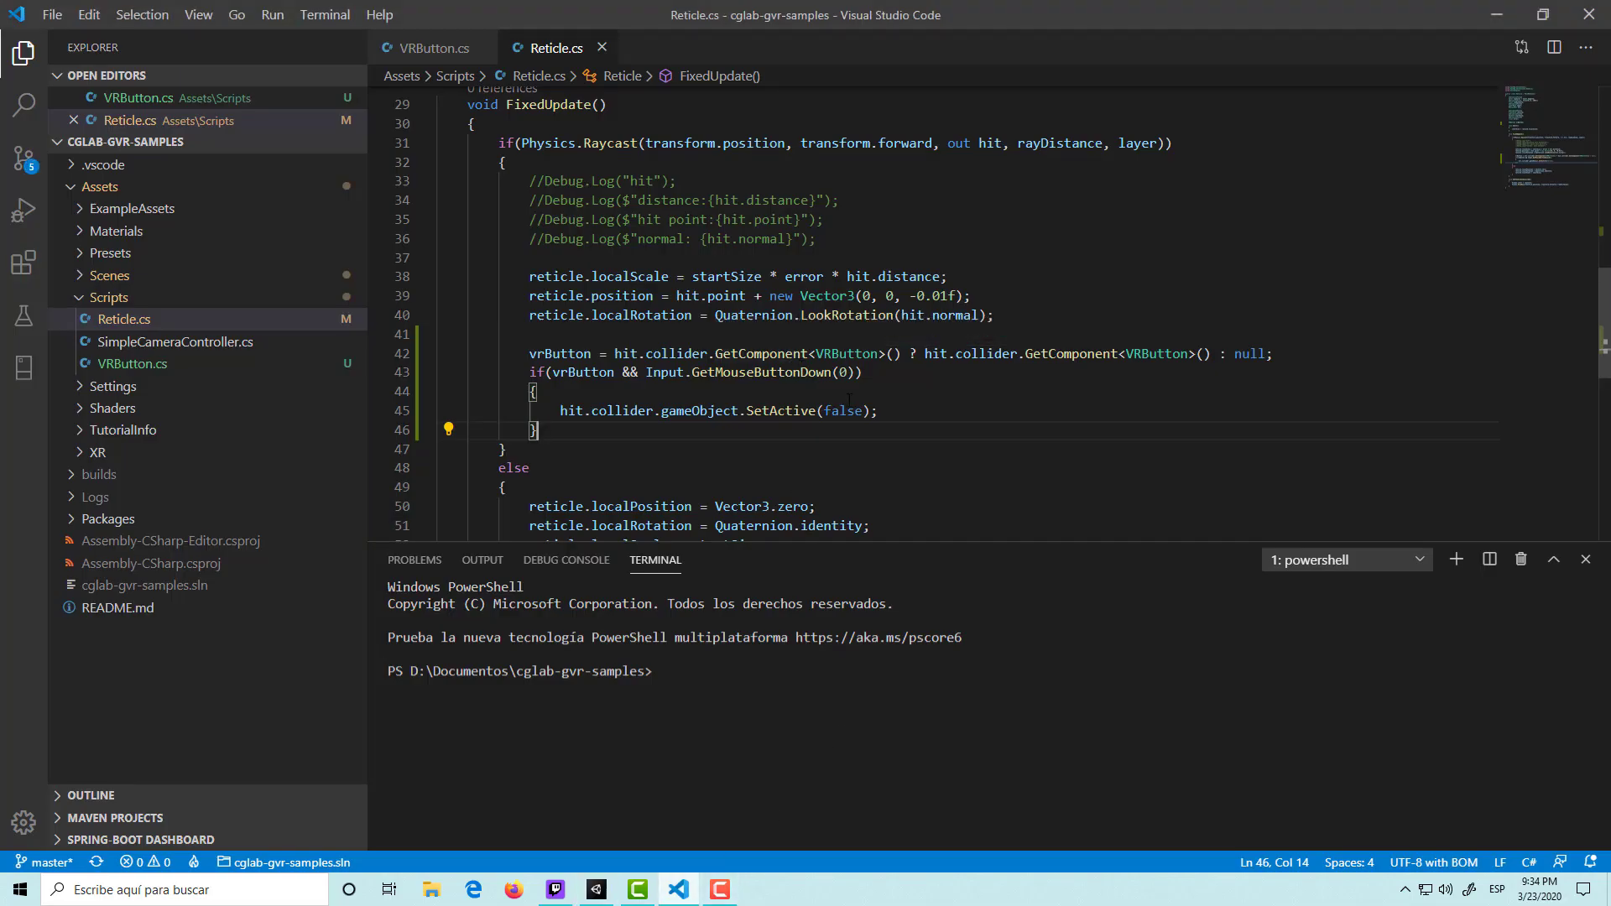
Append != null after GetComponent<VRButton>() on line 42, save, and clear Unity's Console.
{"action": "left_click", "coordinate": [903, 356]}
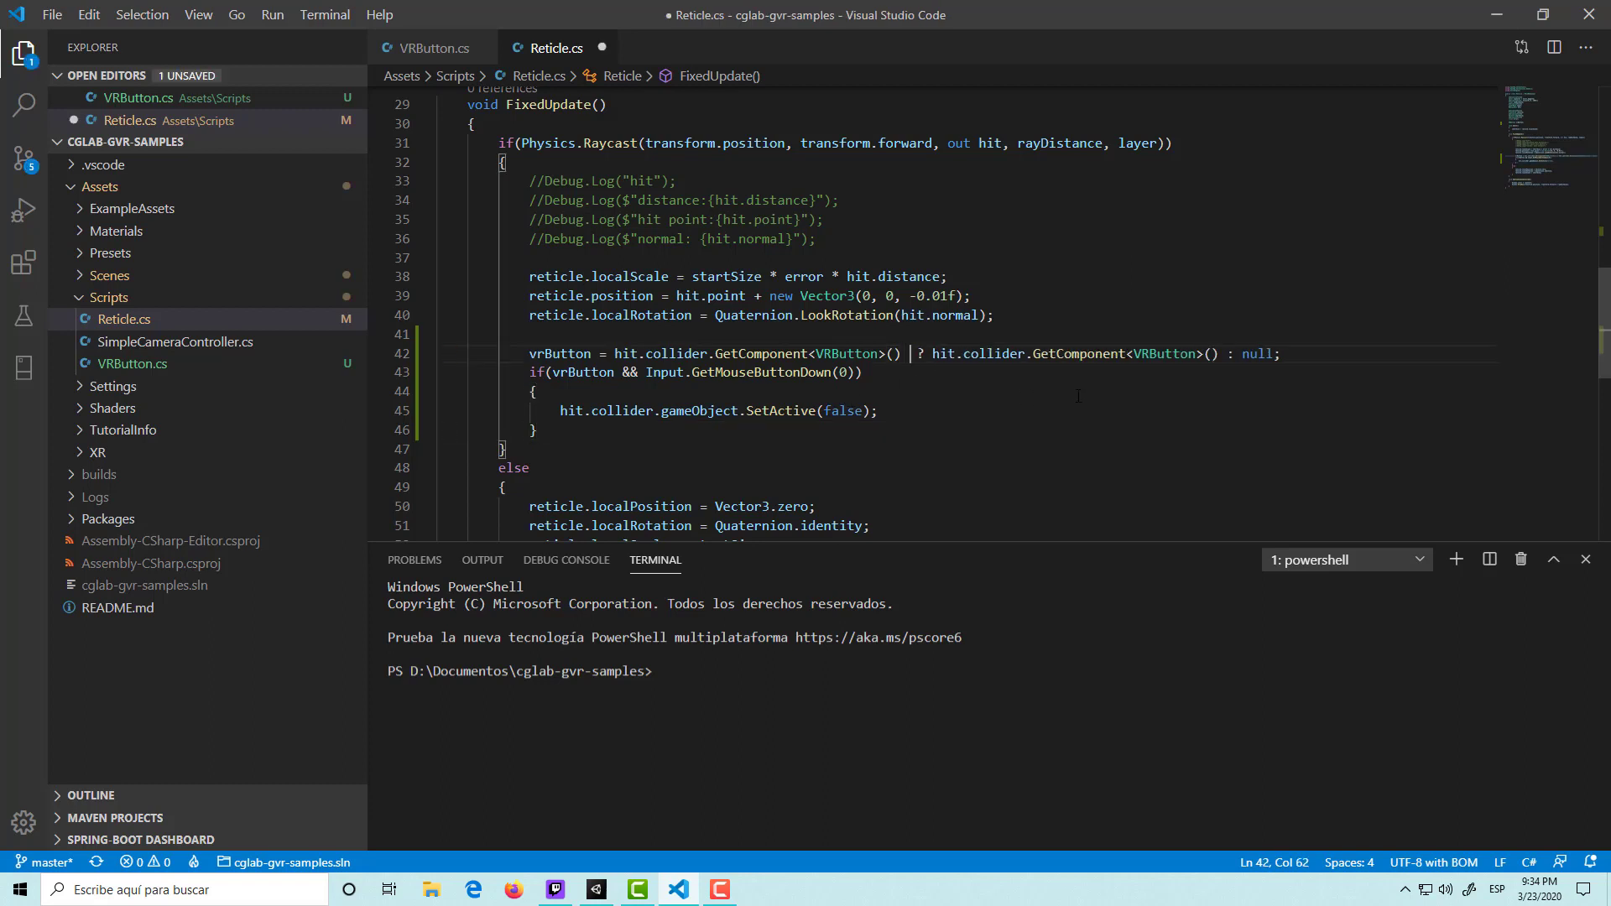
{"action": "type", "text": "!="}
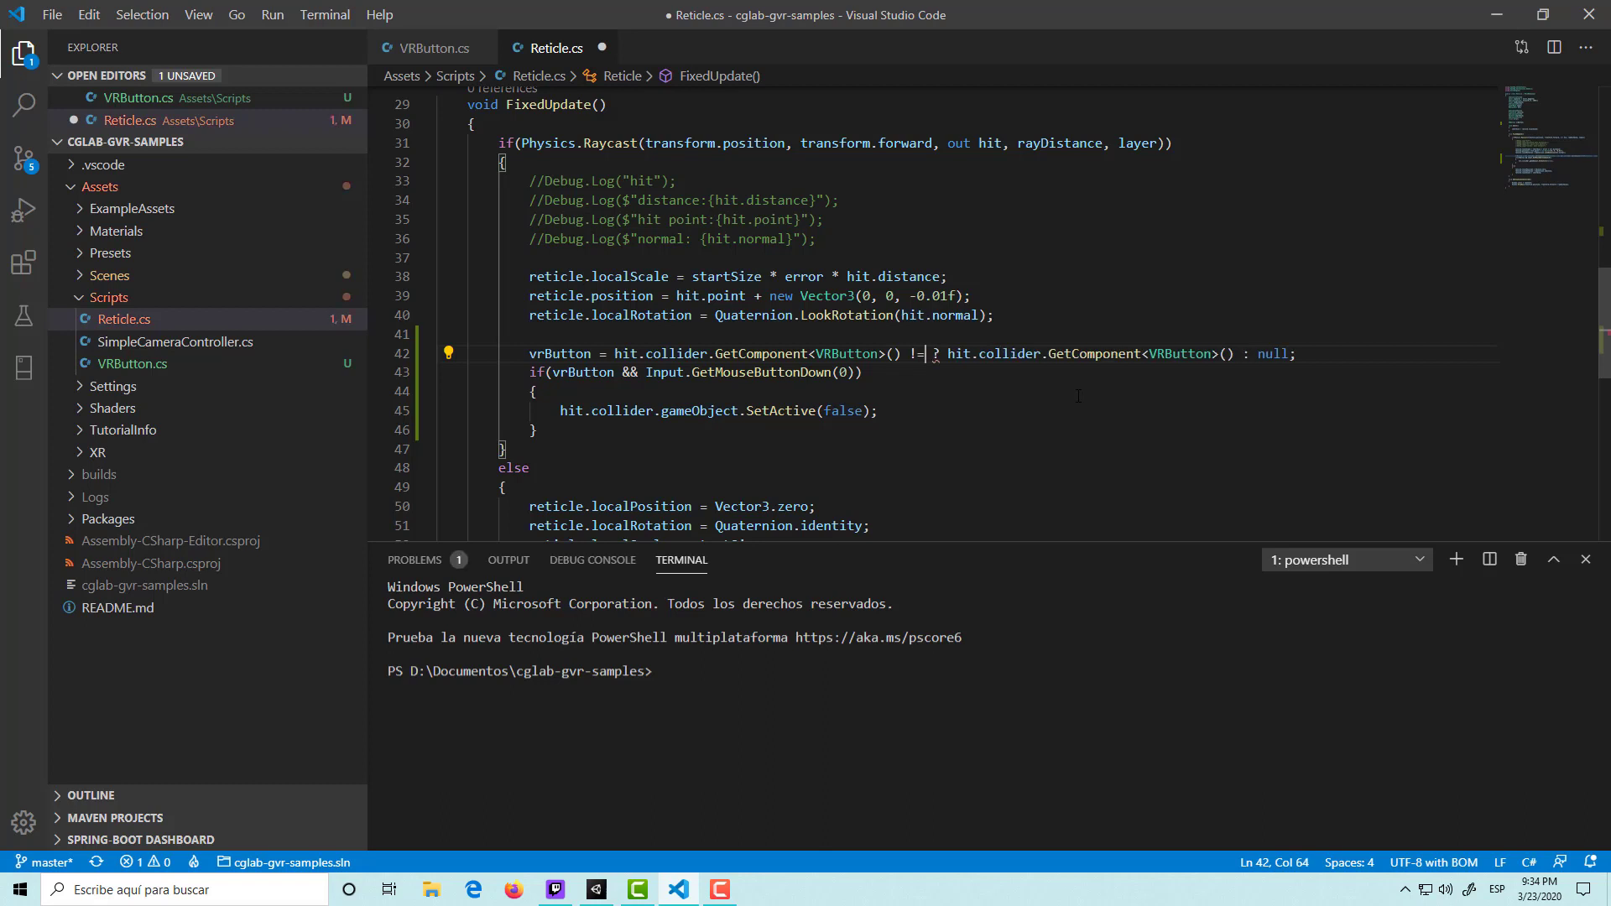
{"action": "type", "text": " null"}
{"action": "key", "text": "ctrl+s"}
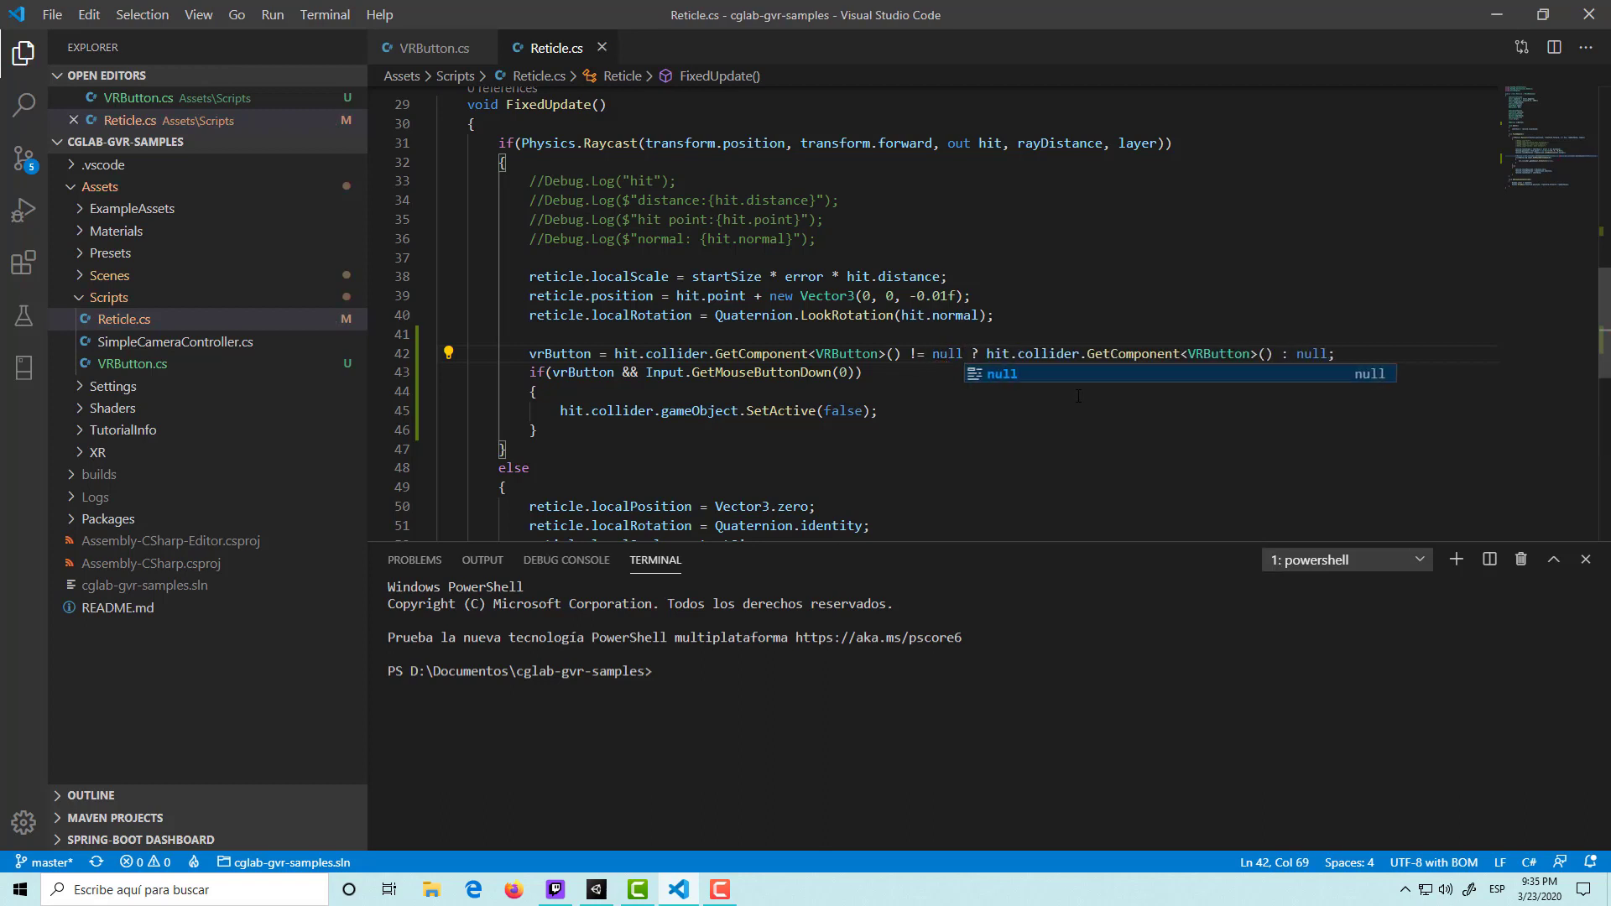
{"action": "left_click", "coordinate": [955, 389]}
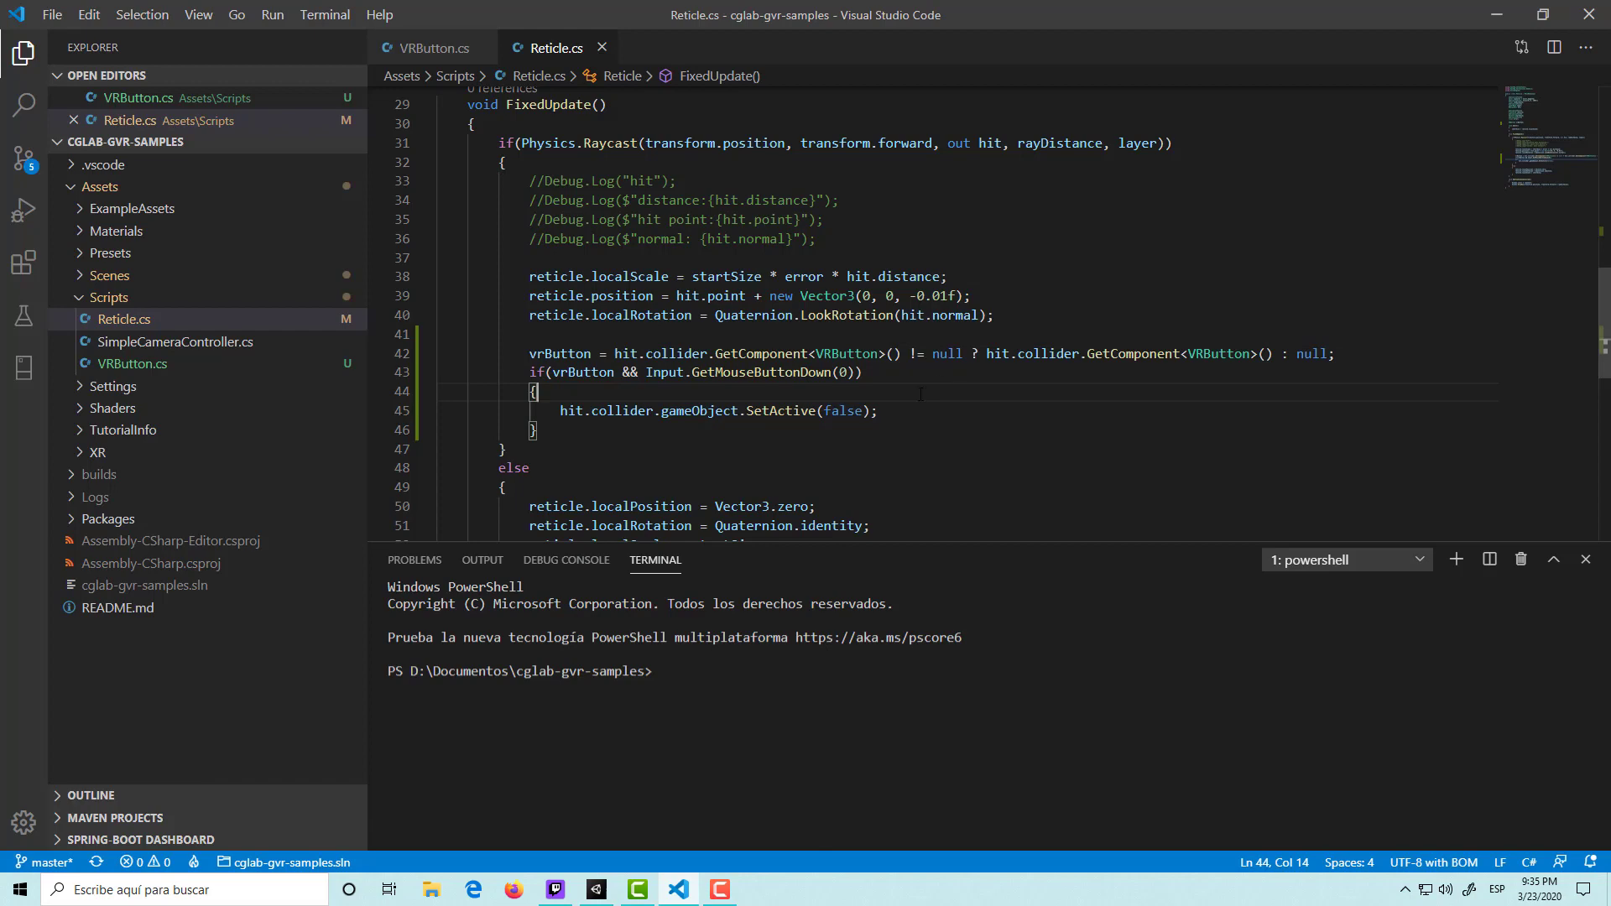
{"action": "left_click", "coordinate": [596, 890]}
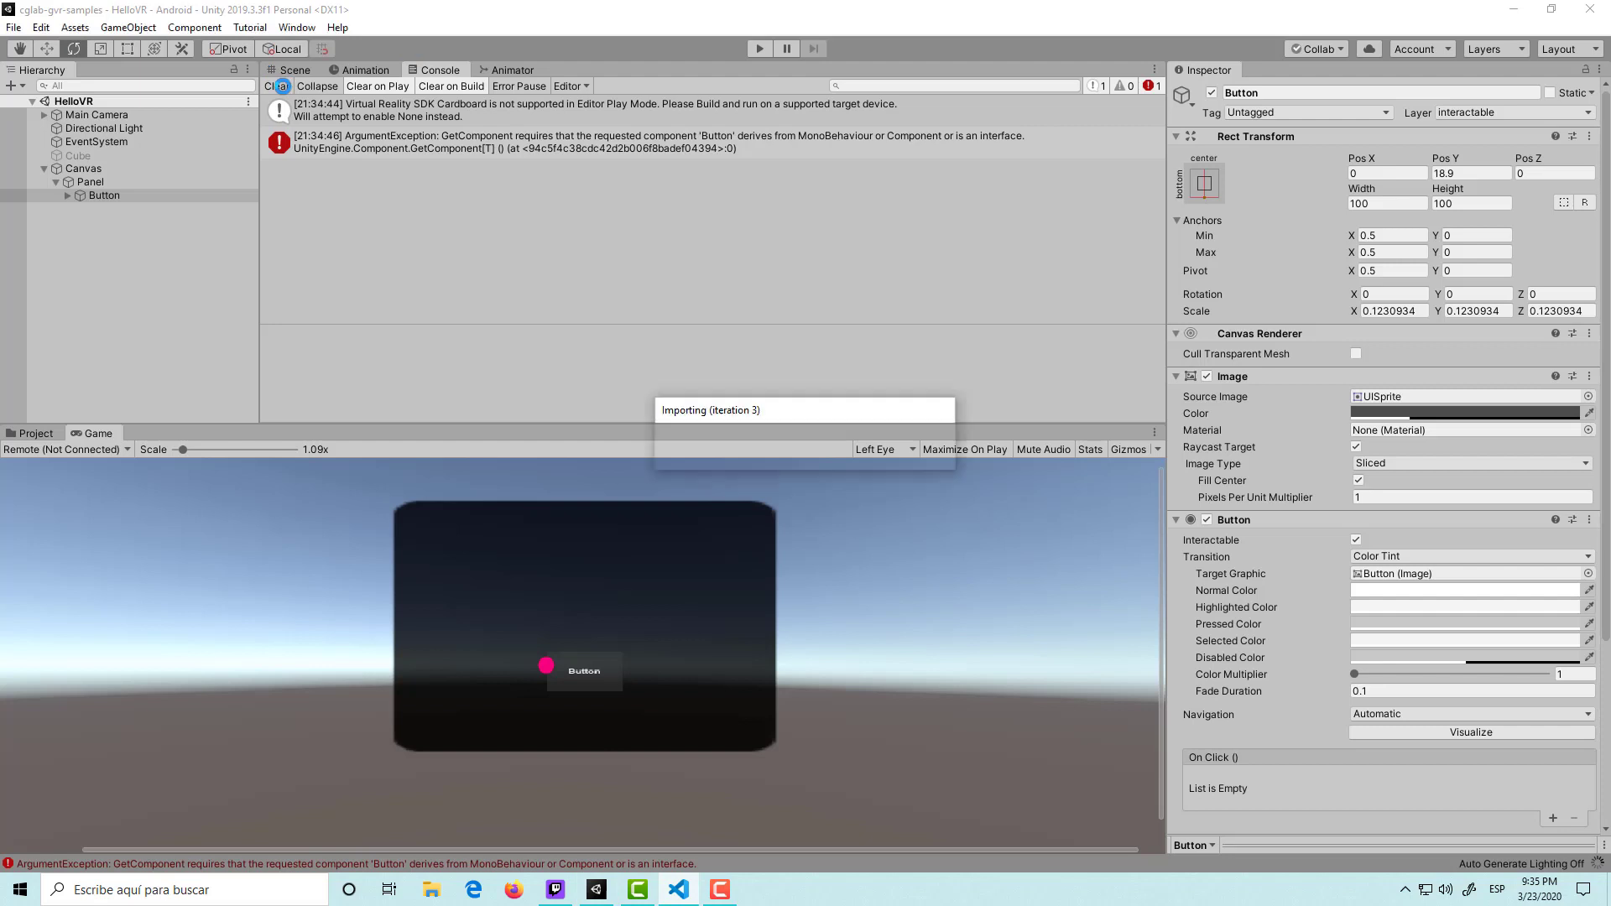
{"action": "left_click", "coordinate": [277, 86]}
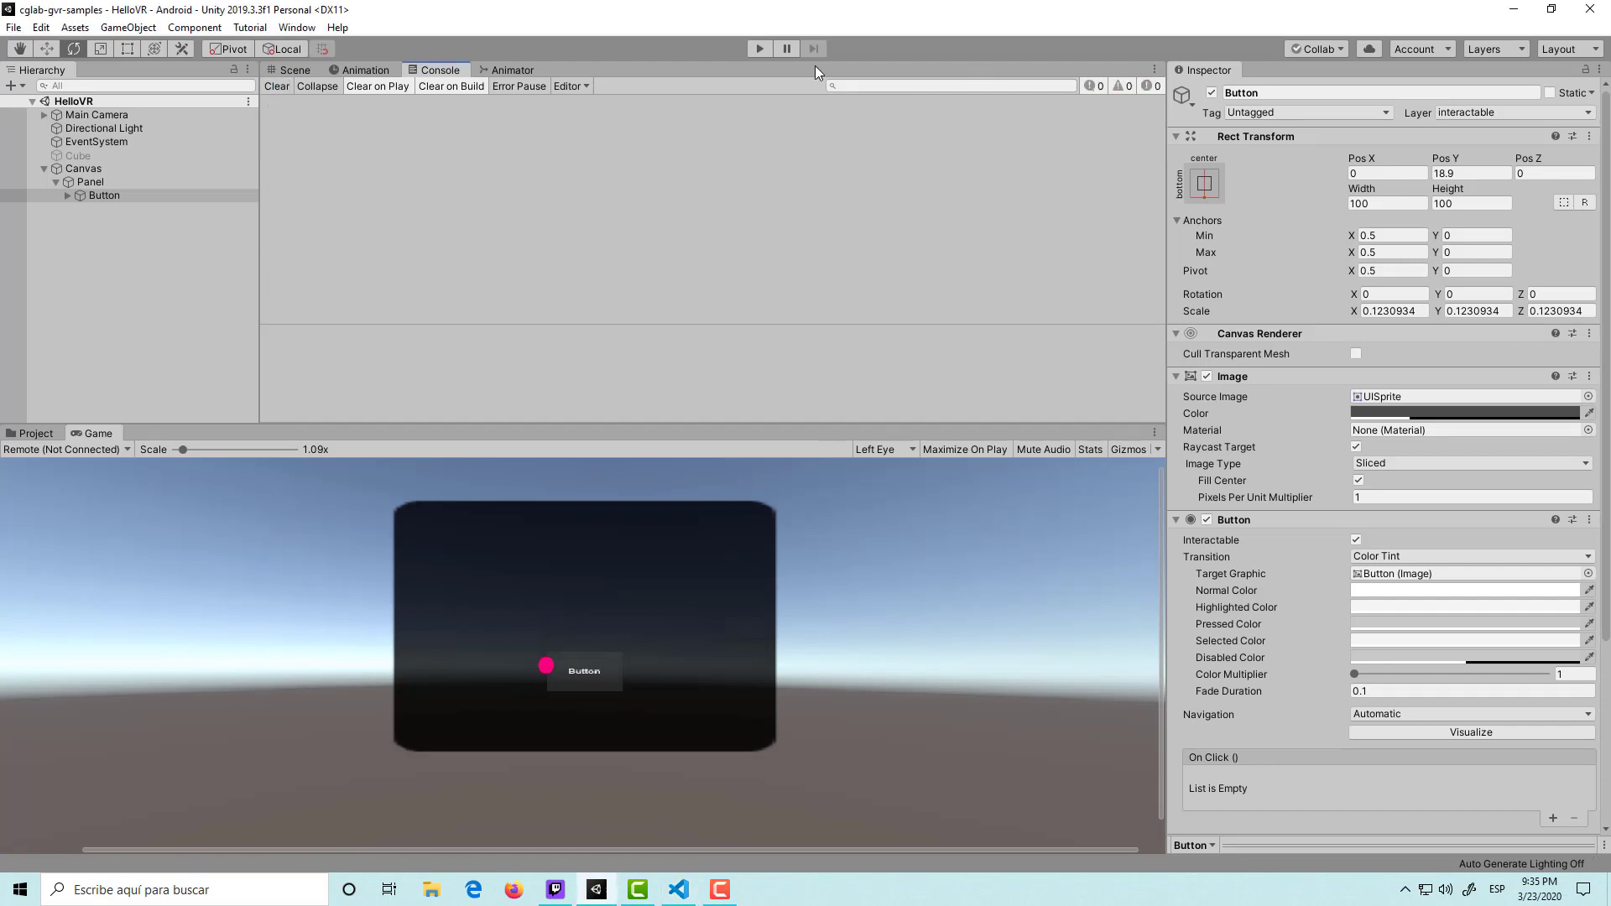
Start and stop another Play test, clear the Console, and go back to Visual Studio Code.
{"action": "left_click", "coordinate": [762, 49]}
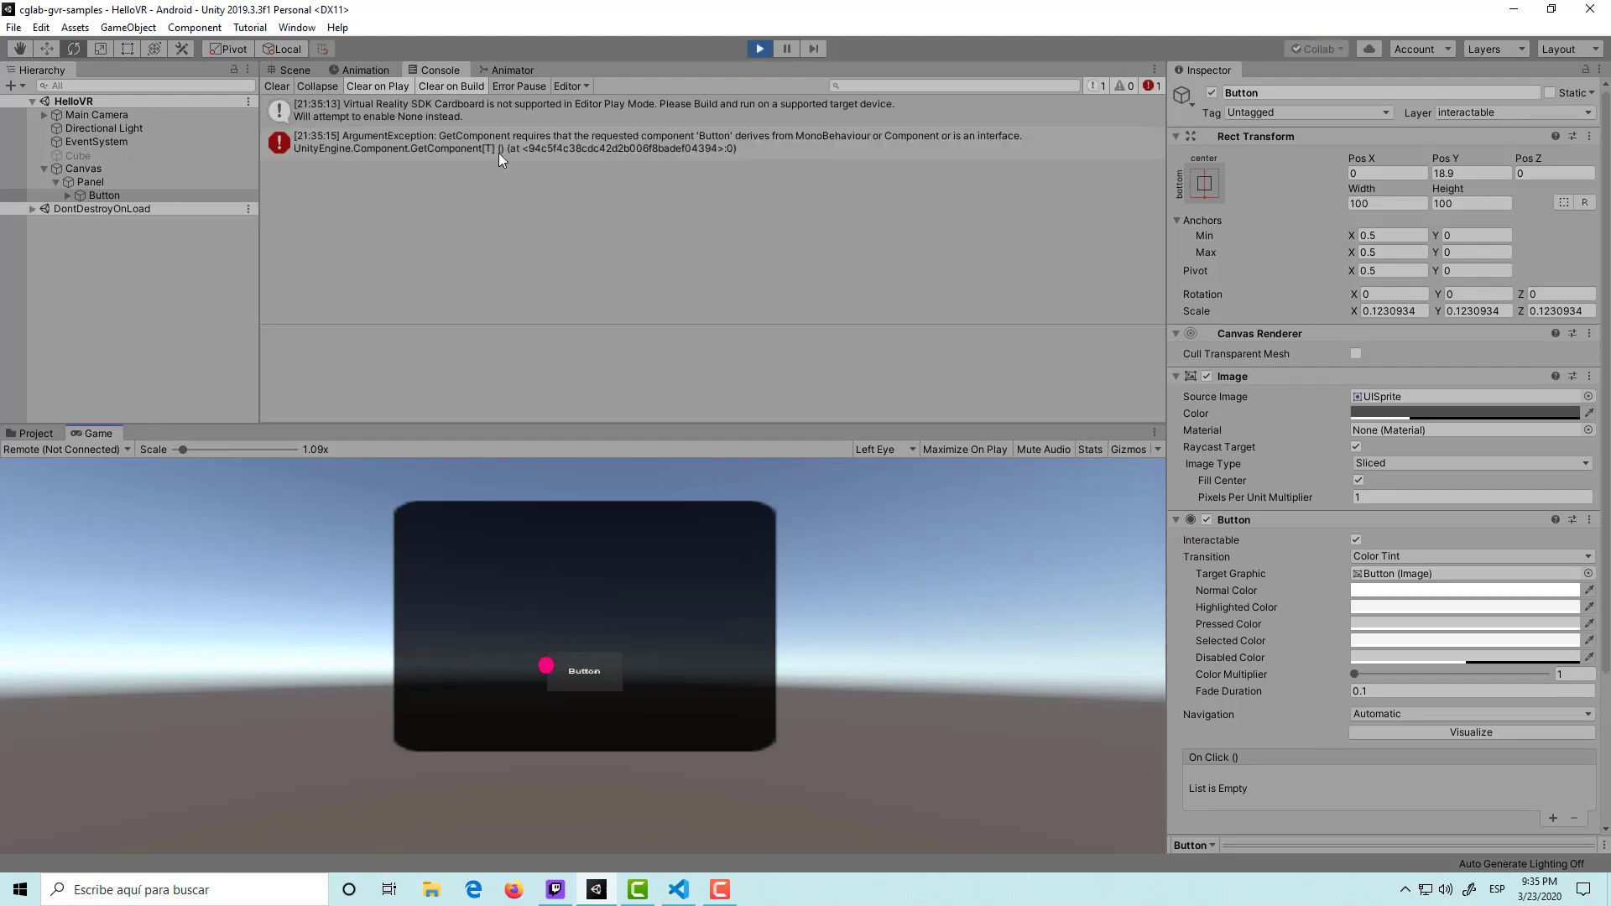
{"action": "key", "text": "ctrl+p"}
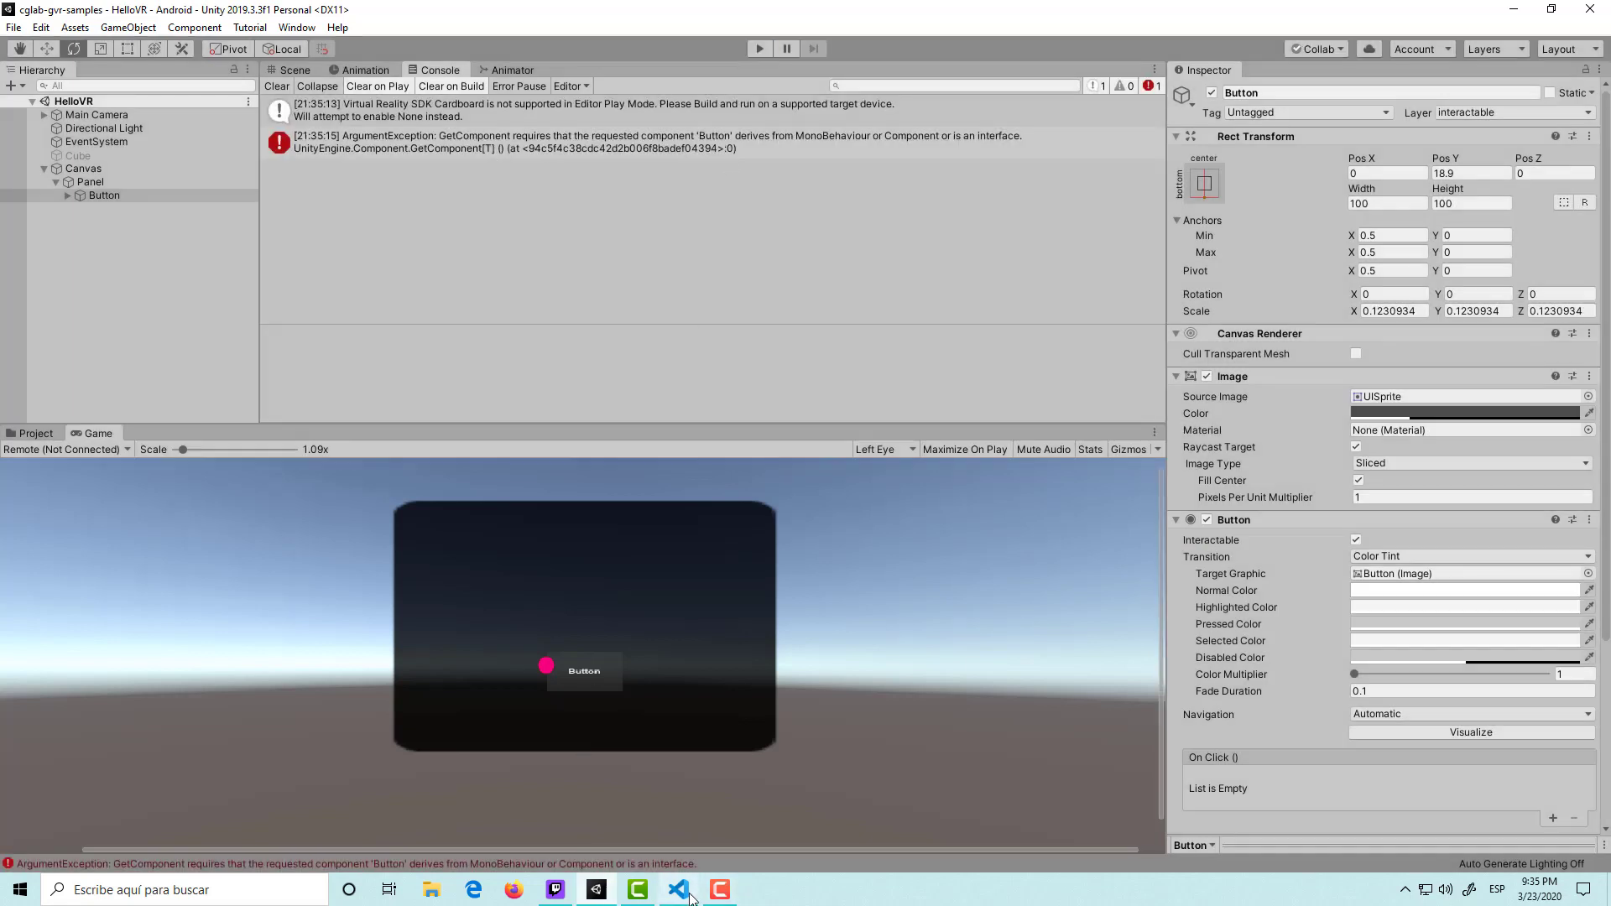
{"action": "left_click", "coordinate": [286, 90]}
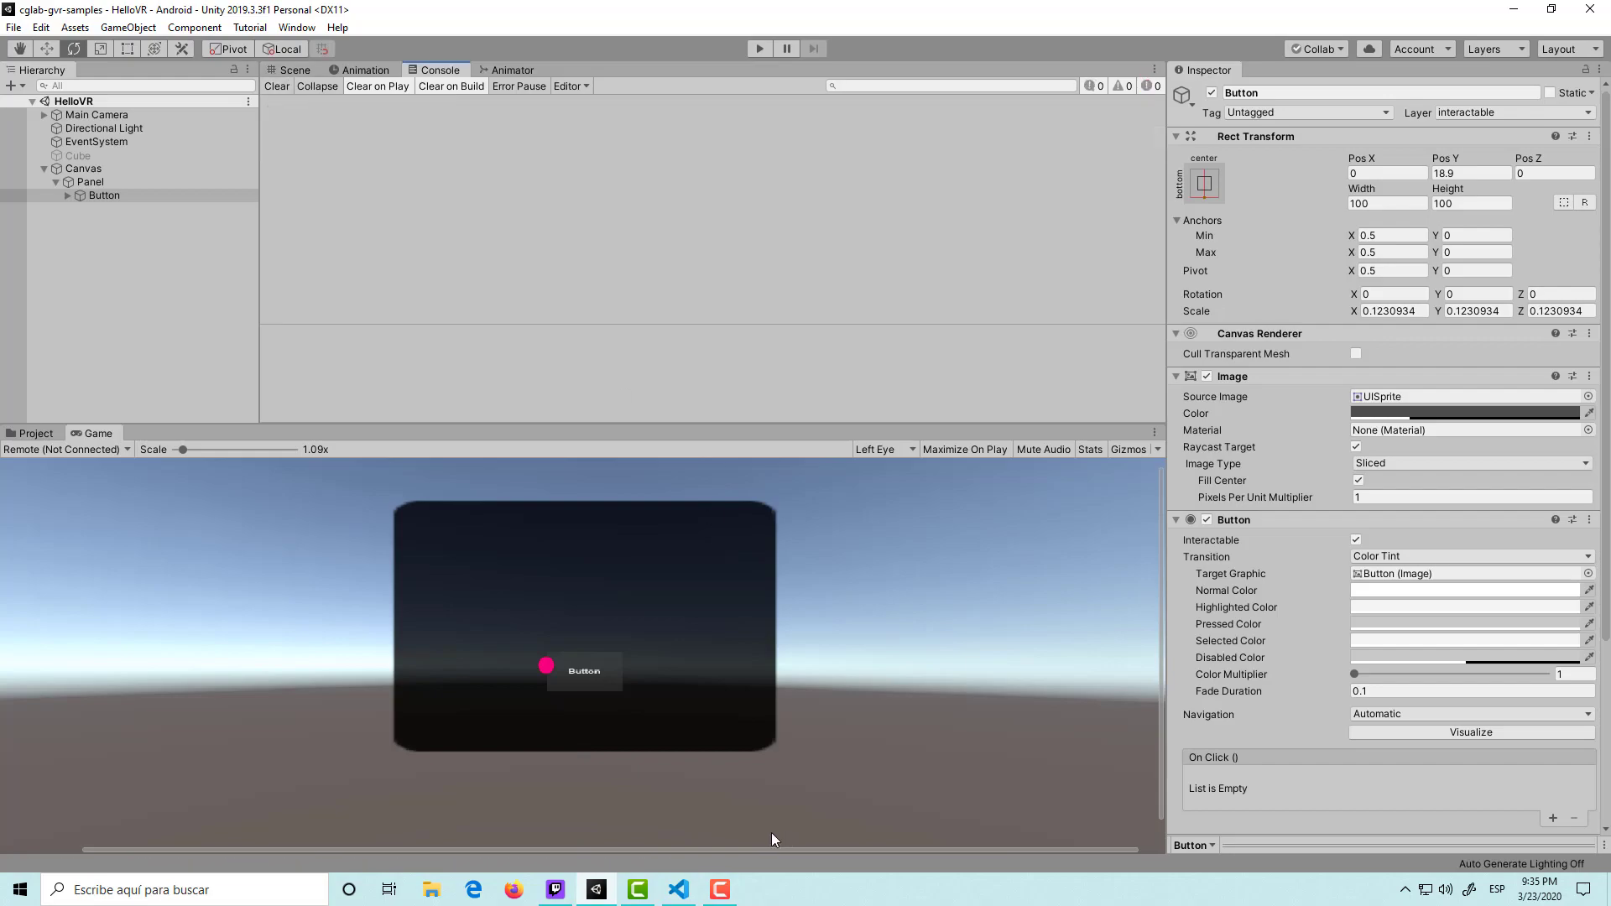
{"action": "left_click", "coordinate": [679, 890]}
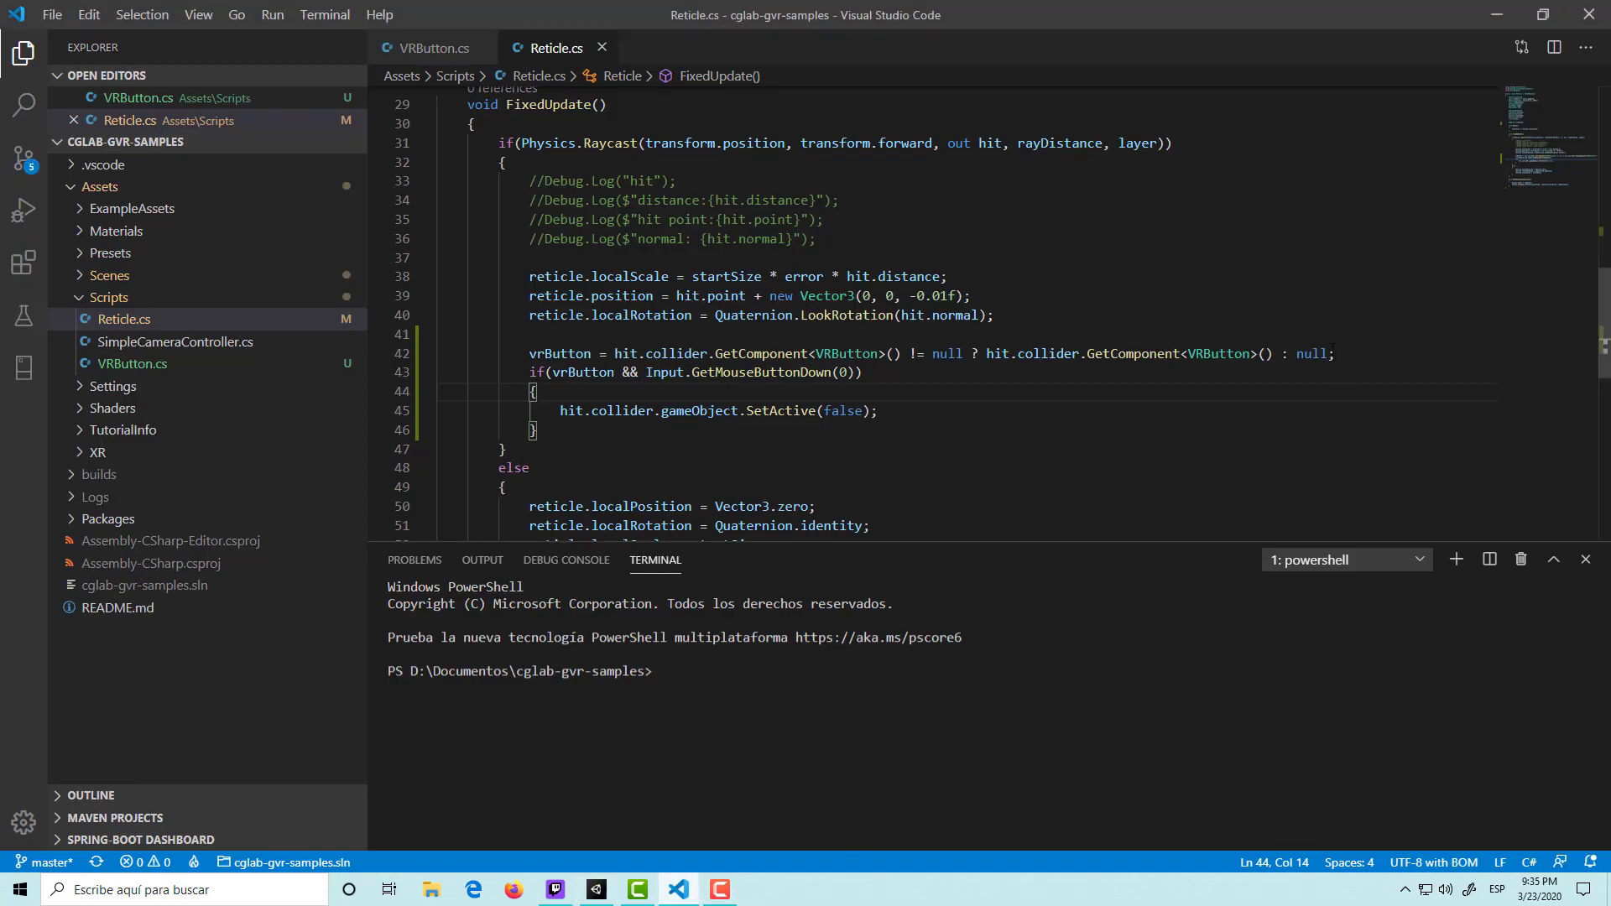
Delete the null-check ternary so line 42 is vrButton = hit.collider.GetComponent<VRButton>(); and save.
{"action": "left_click_drag", "start_coordinate": [1327, 353], "coordinate": [911, 353]}
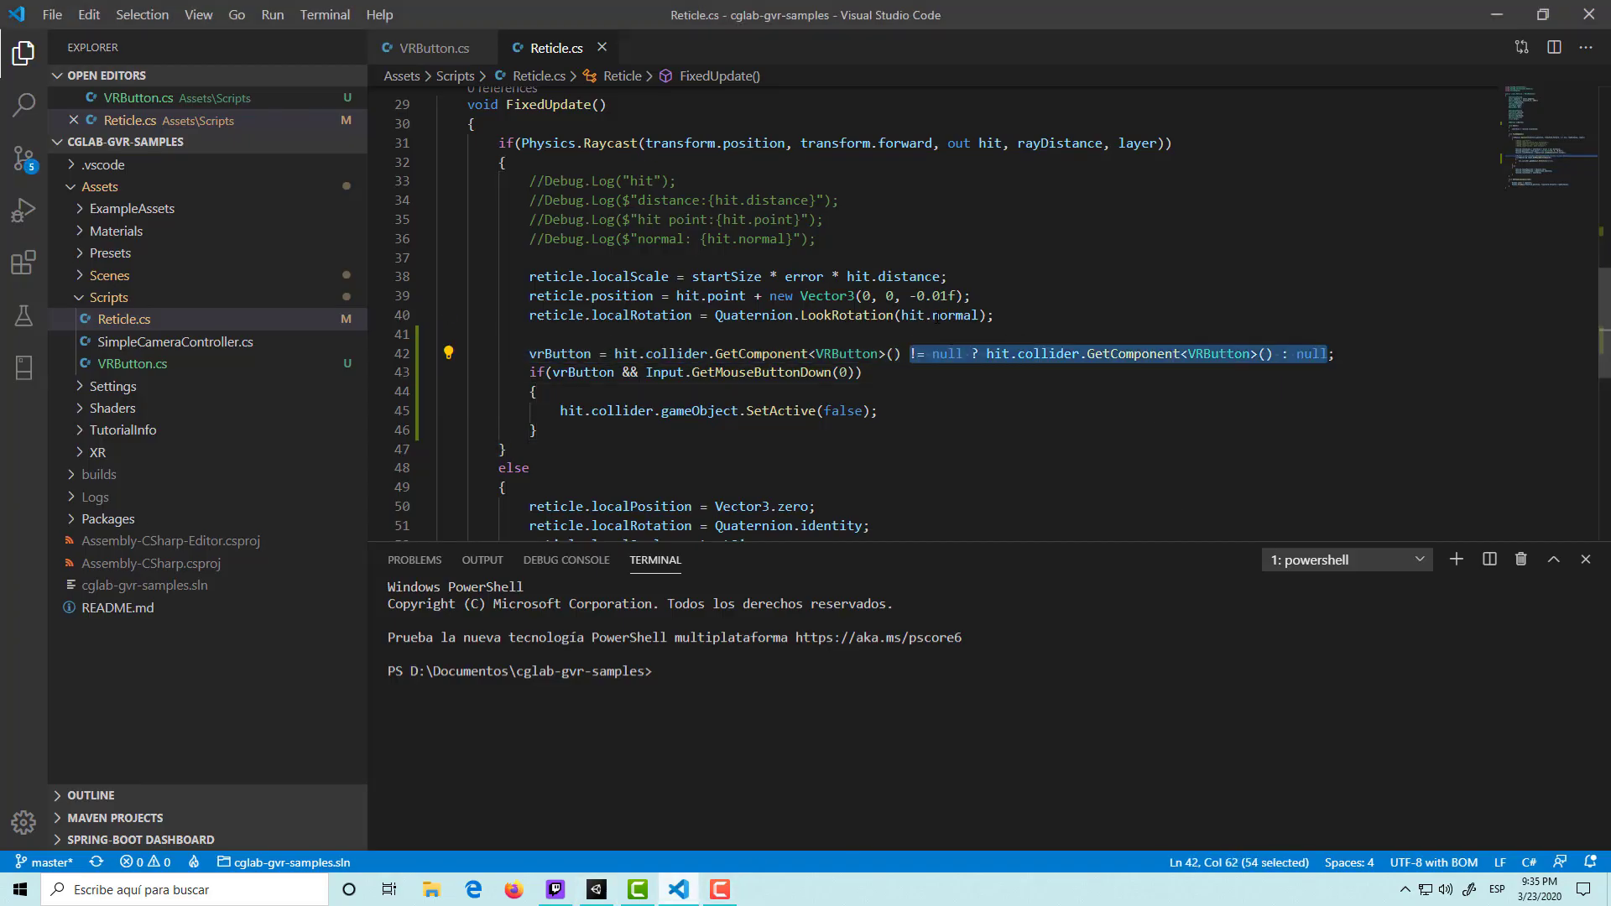
{"action": "key", "text": "BackSpace"}
{"action": "key", "text": "BackSpace"}
{"action": "key", "text": "ctrl+s"}
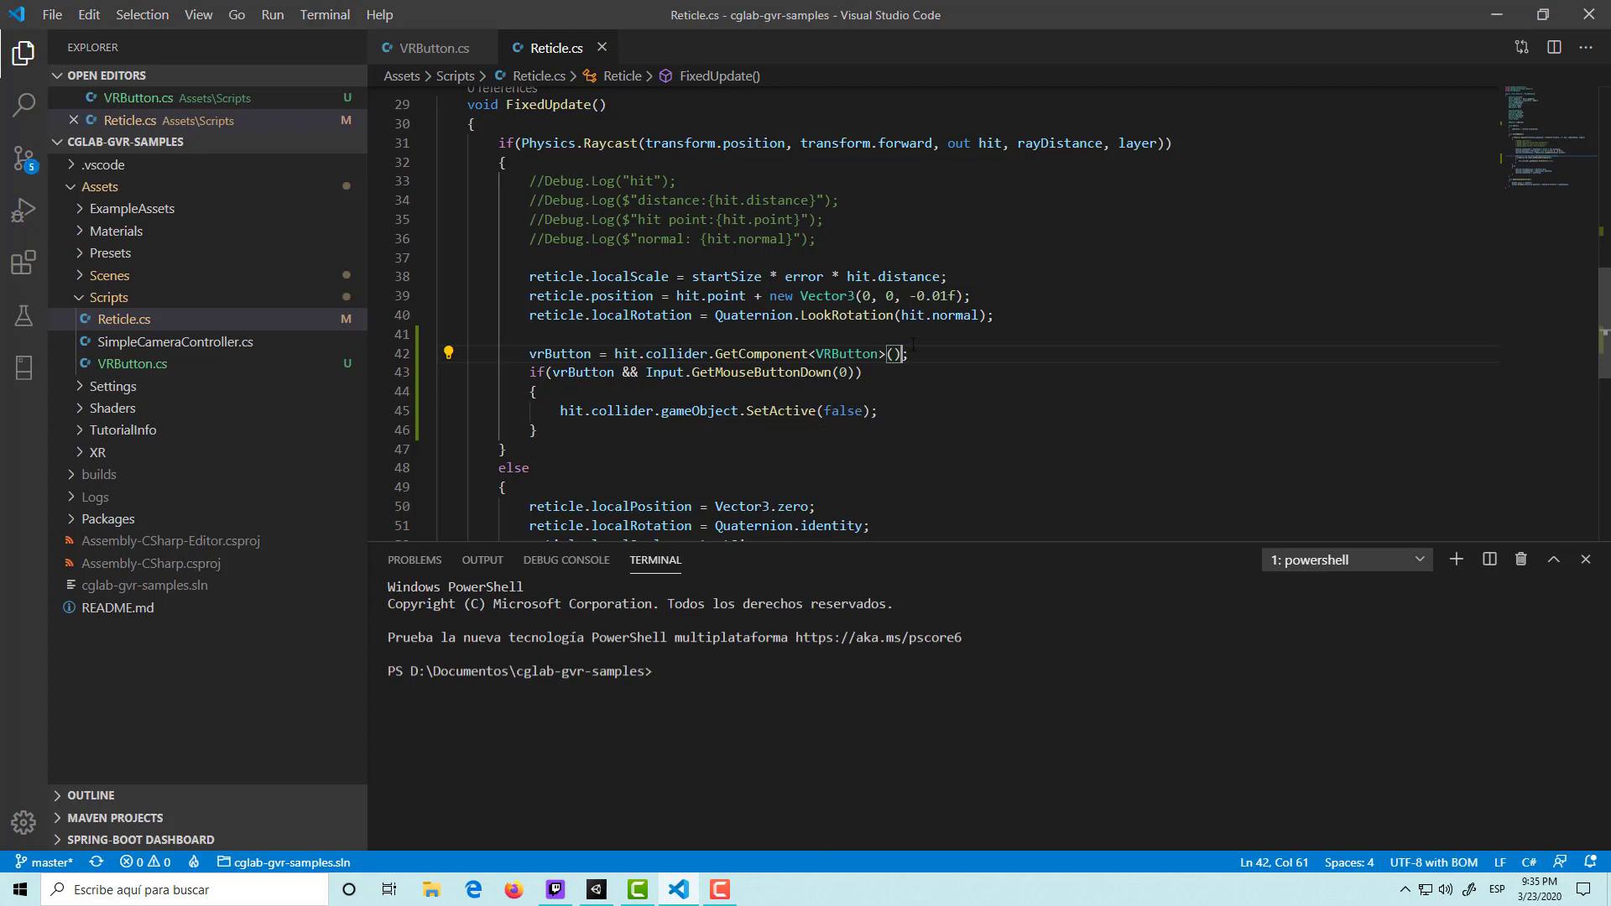
{"action": "triple_click", "coordinate": [758, 355]}
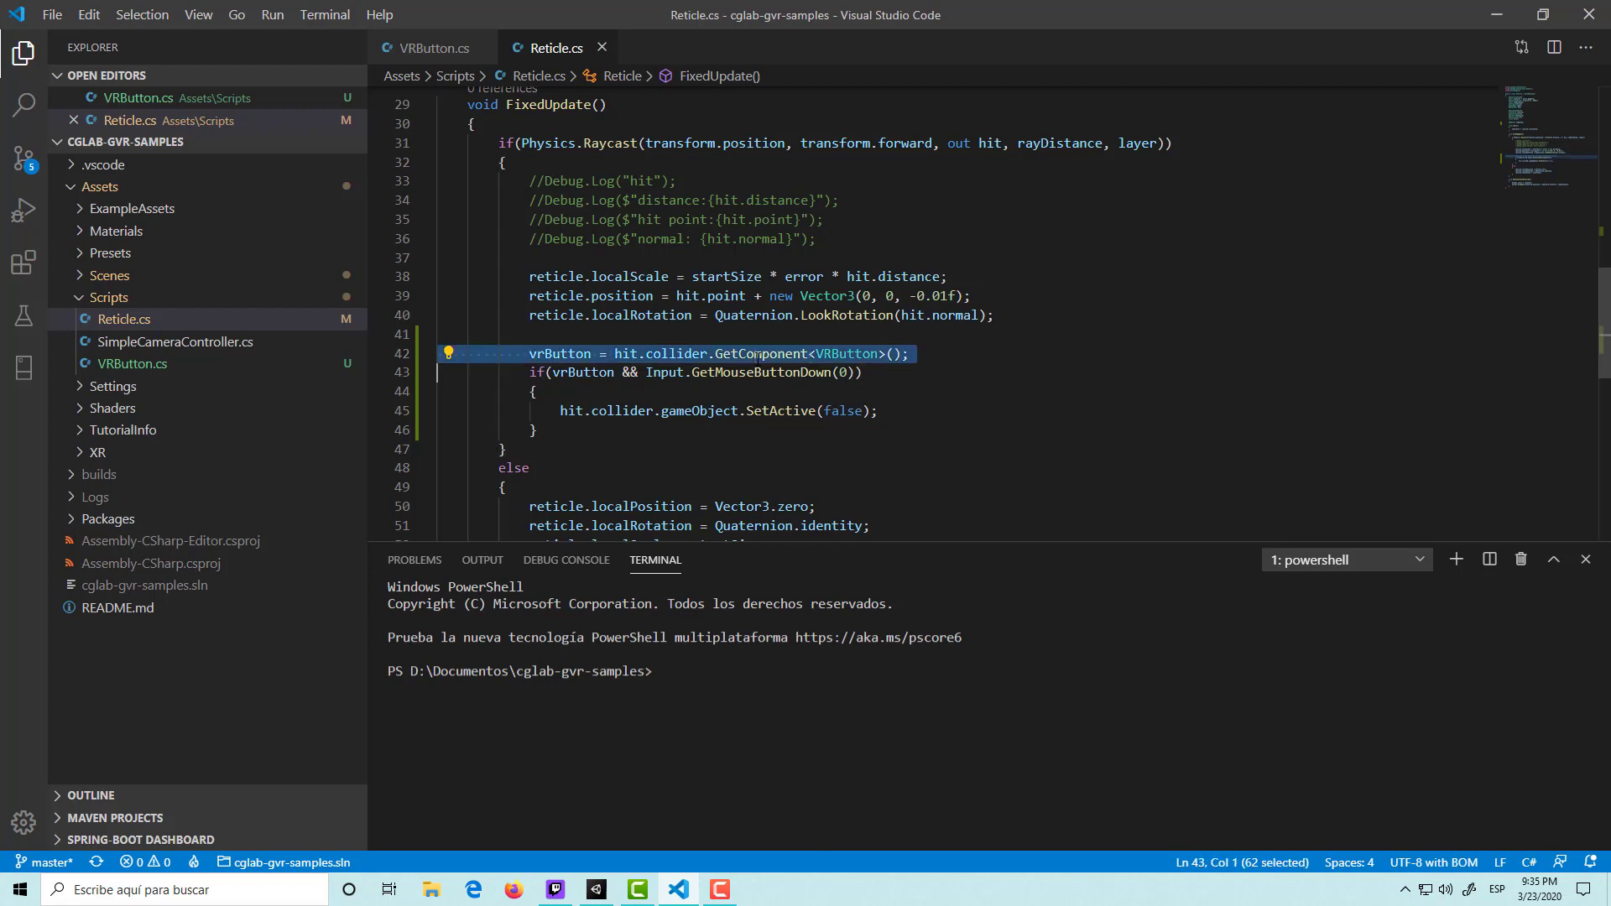
{"action": "left_click", "coordinate": [935, 357]}
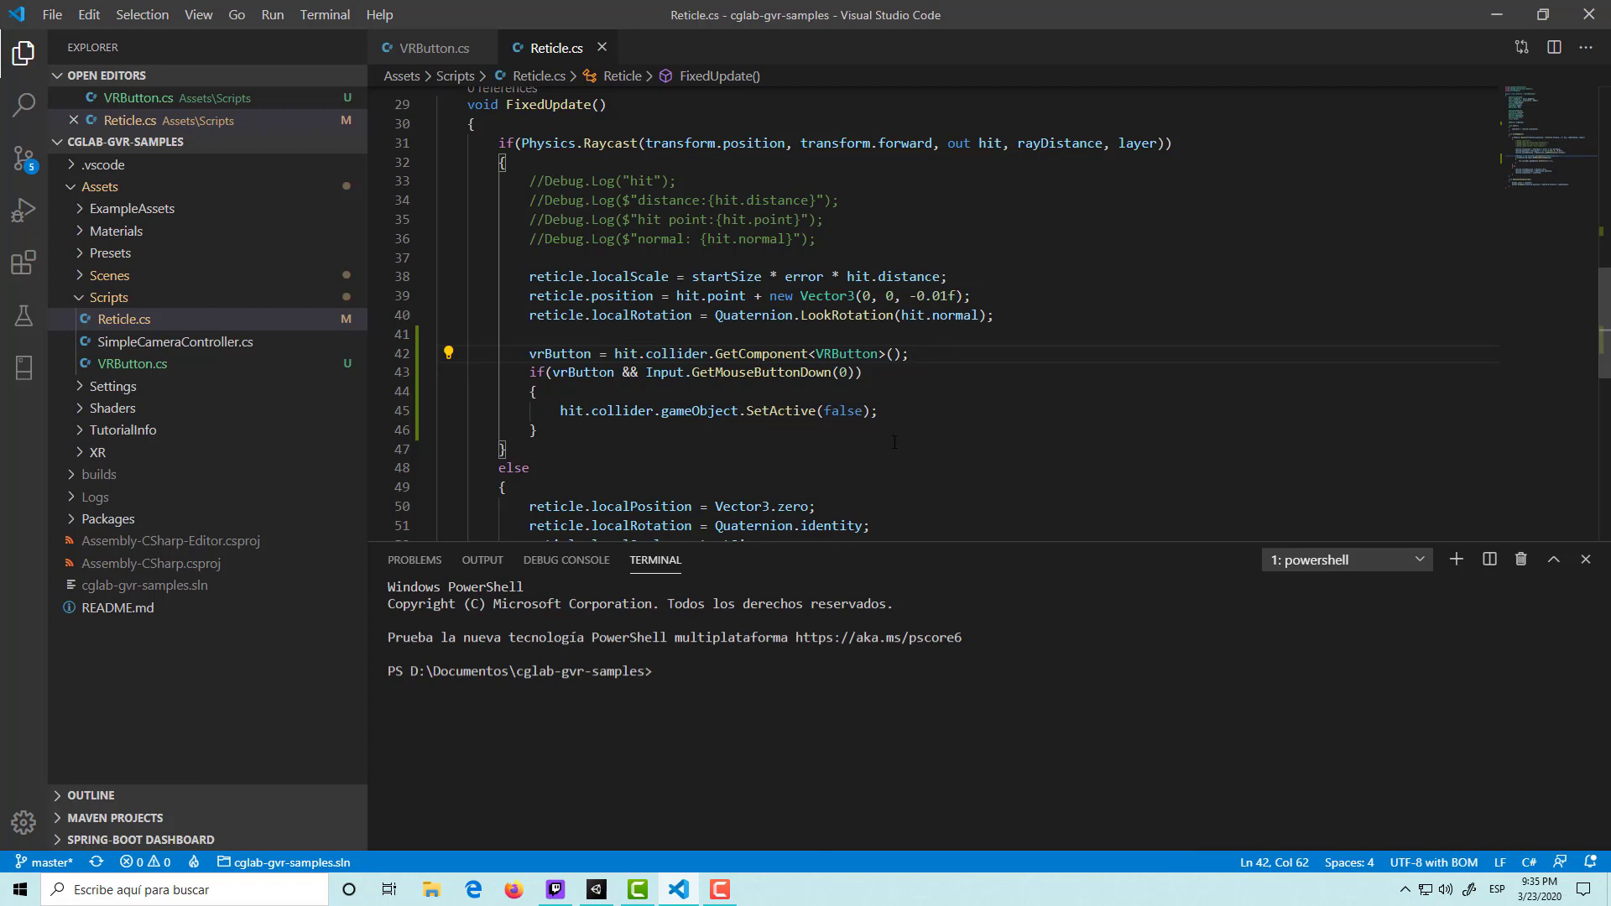
Enter Play mode, clear the Console, rotate the Button about 30° and turn the Main Camera.
{"action": "left_click", "coordinate": [596, 889]}
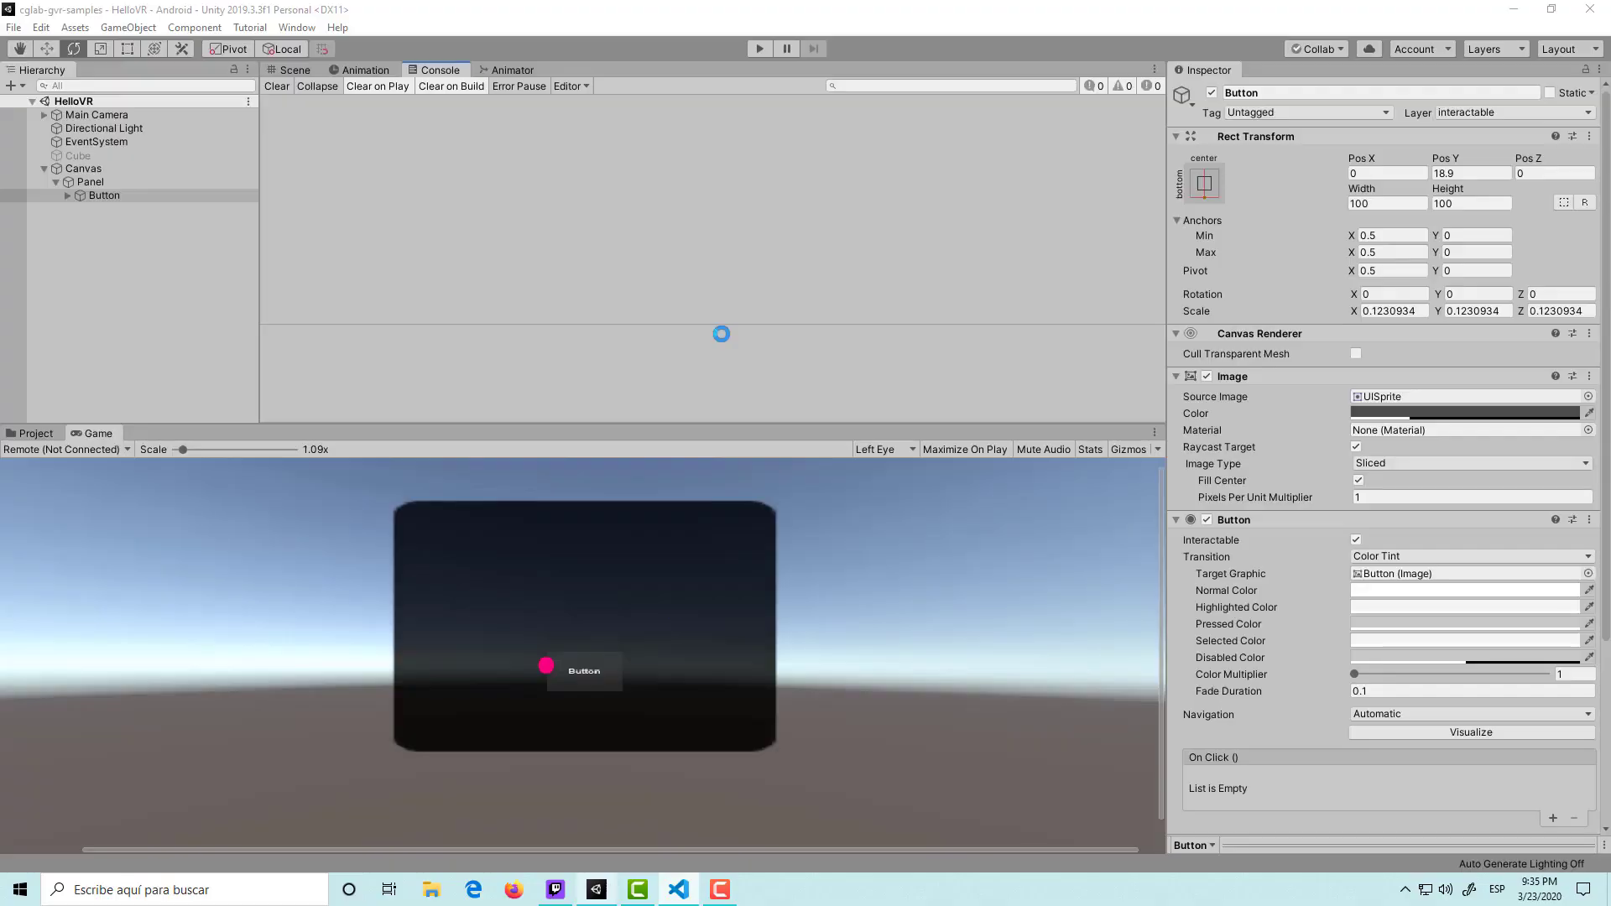
{"action": "left_click", "coordinate": [760, 48]}
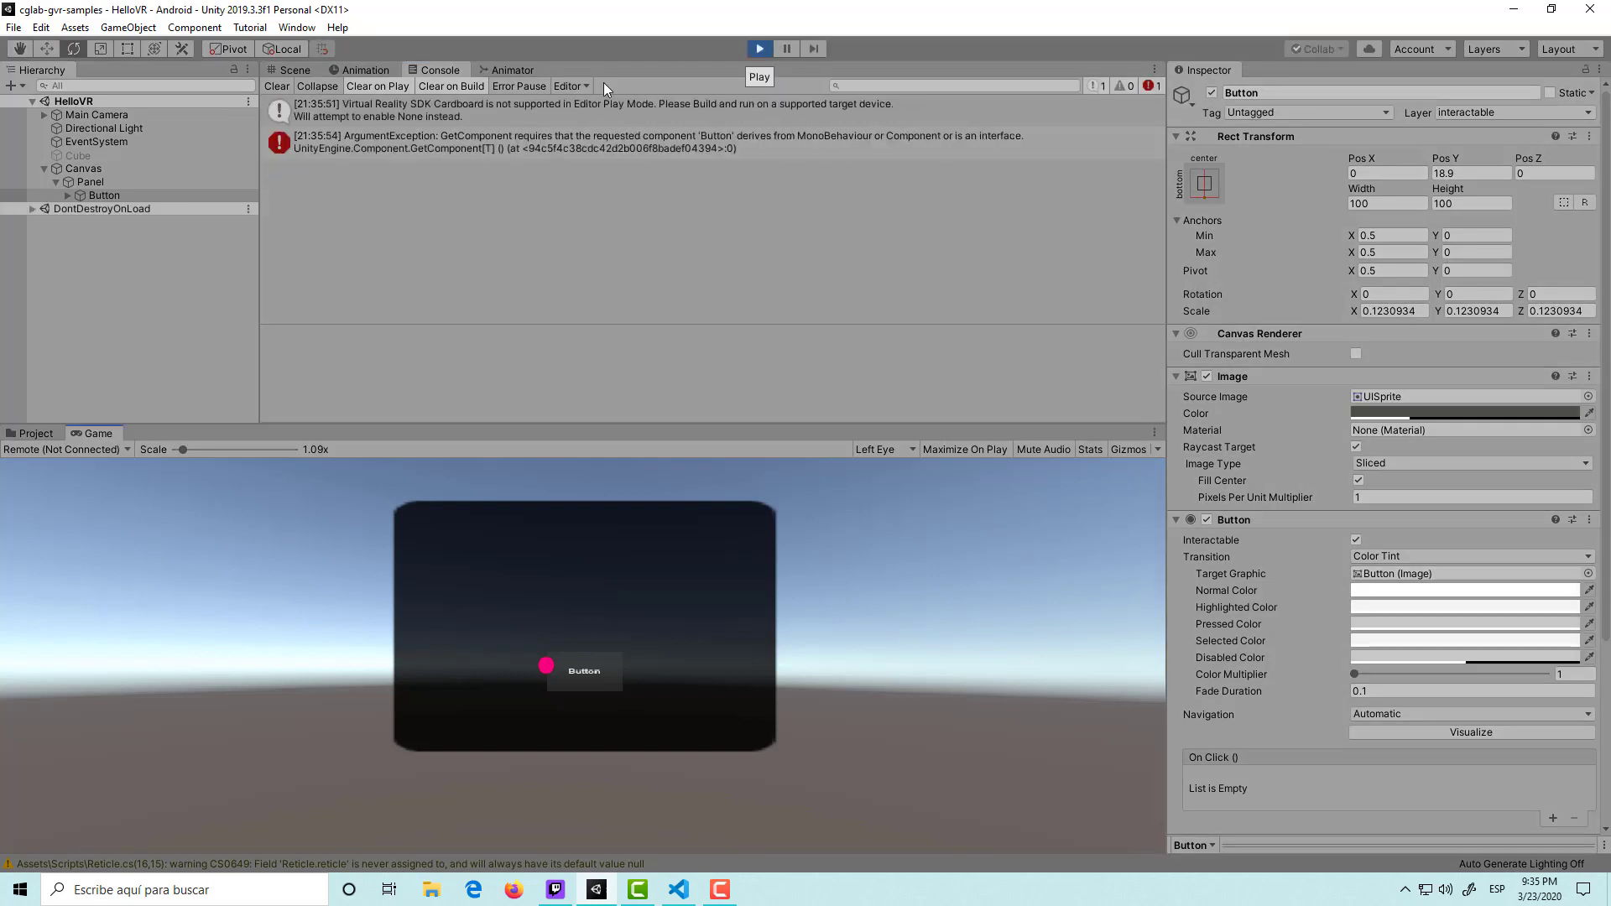
{"action": "left_click", "coordinate": [284, 85]}
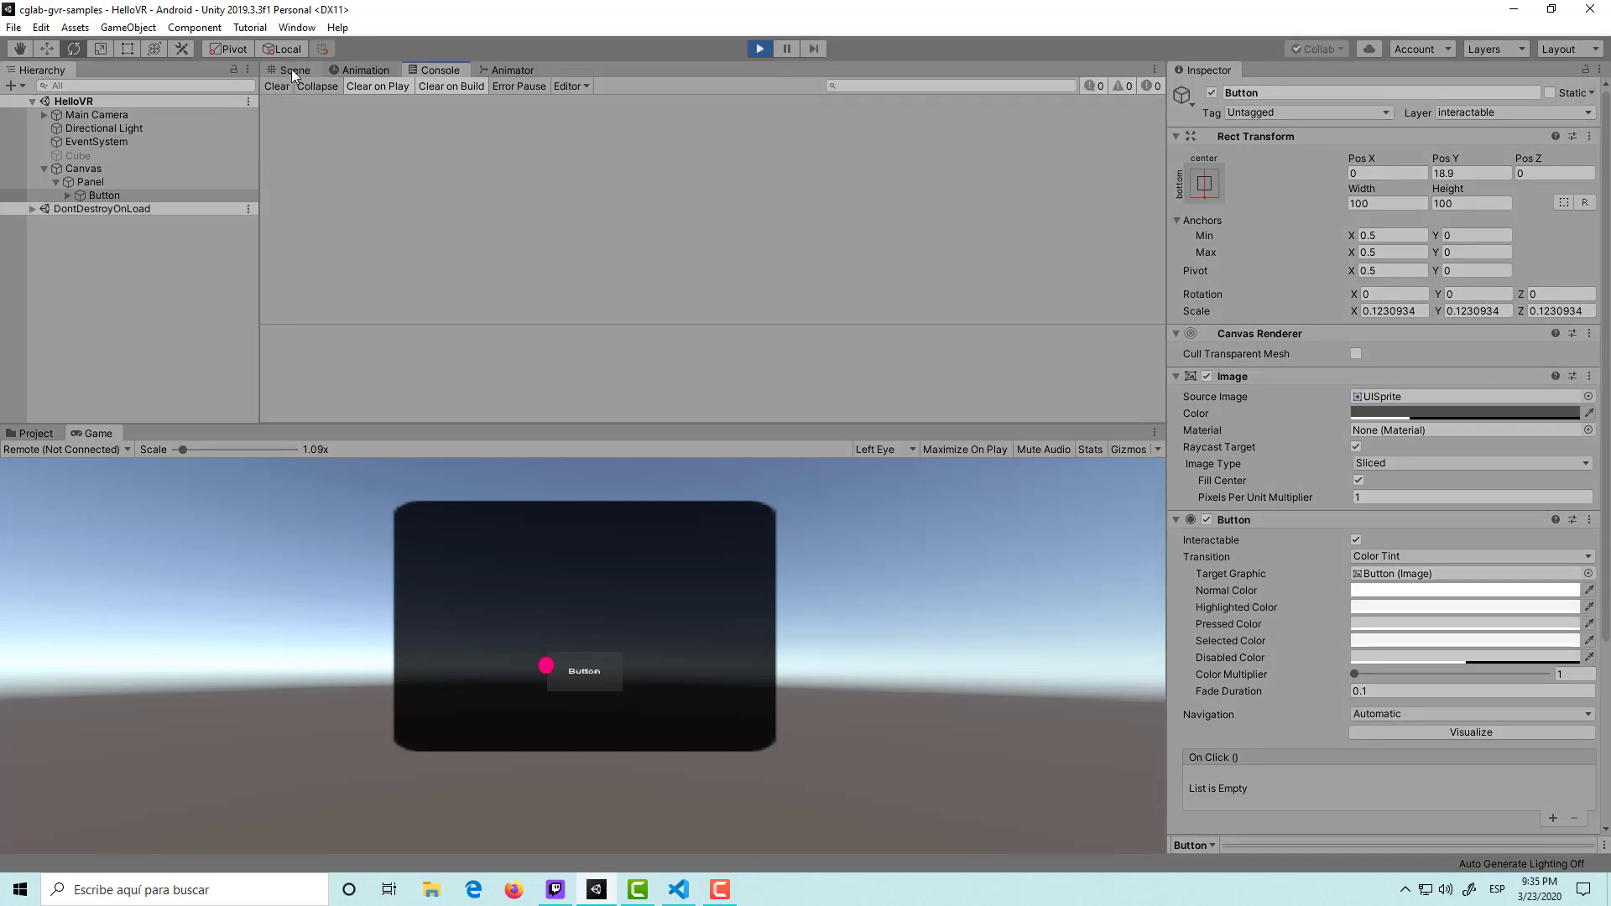
{"action": "left_click", "coordinate": [290, 70]}
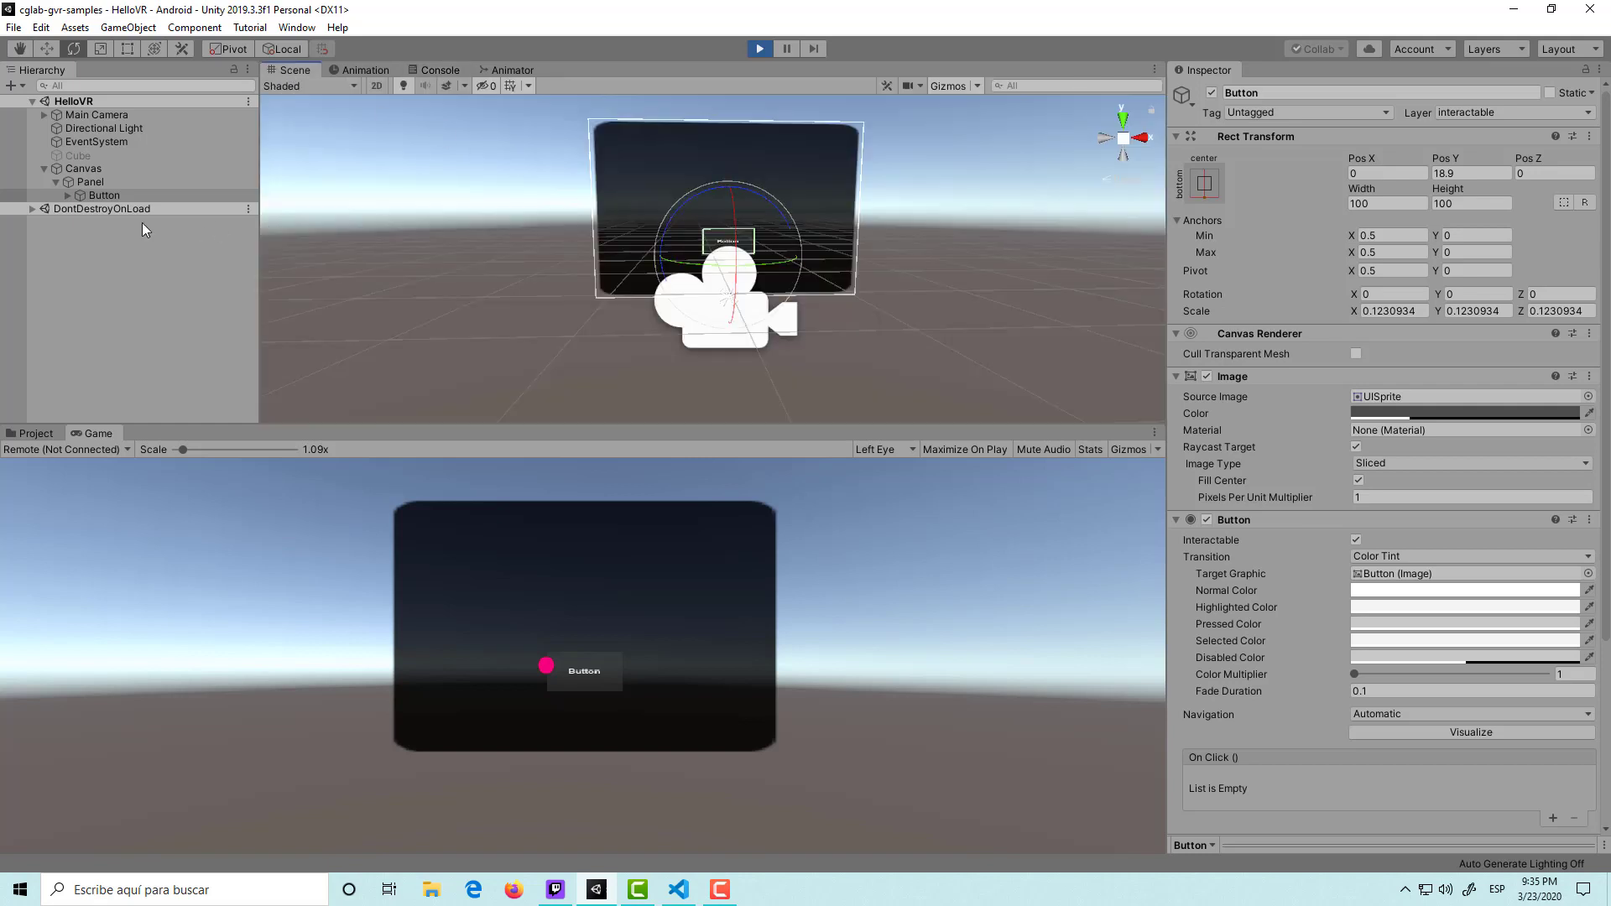
{"action": "left_click", "coordinate": [105, 195]}
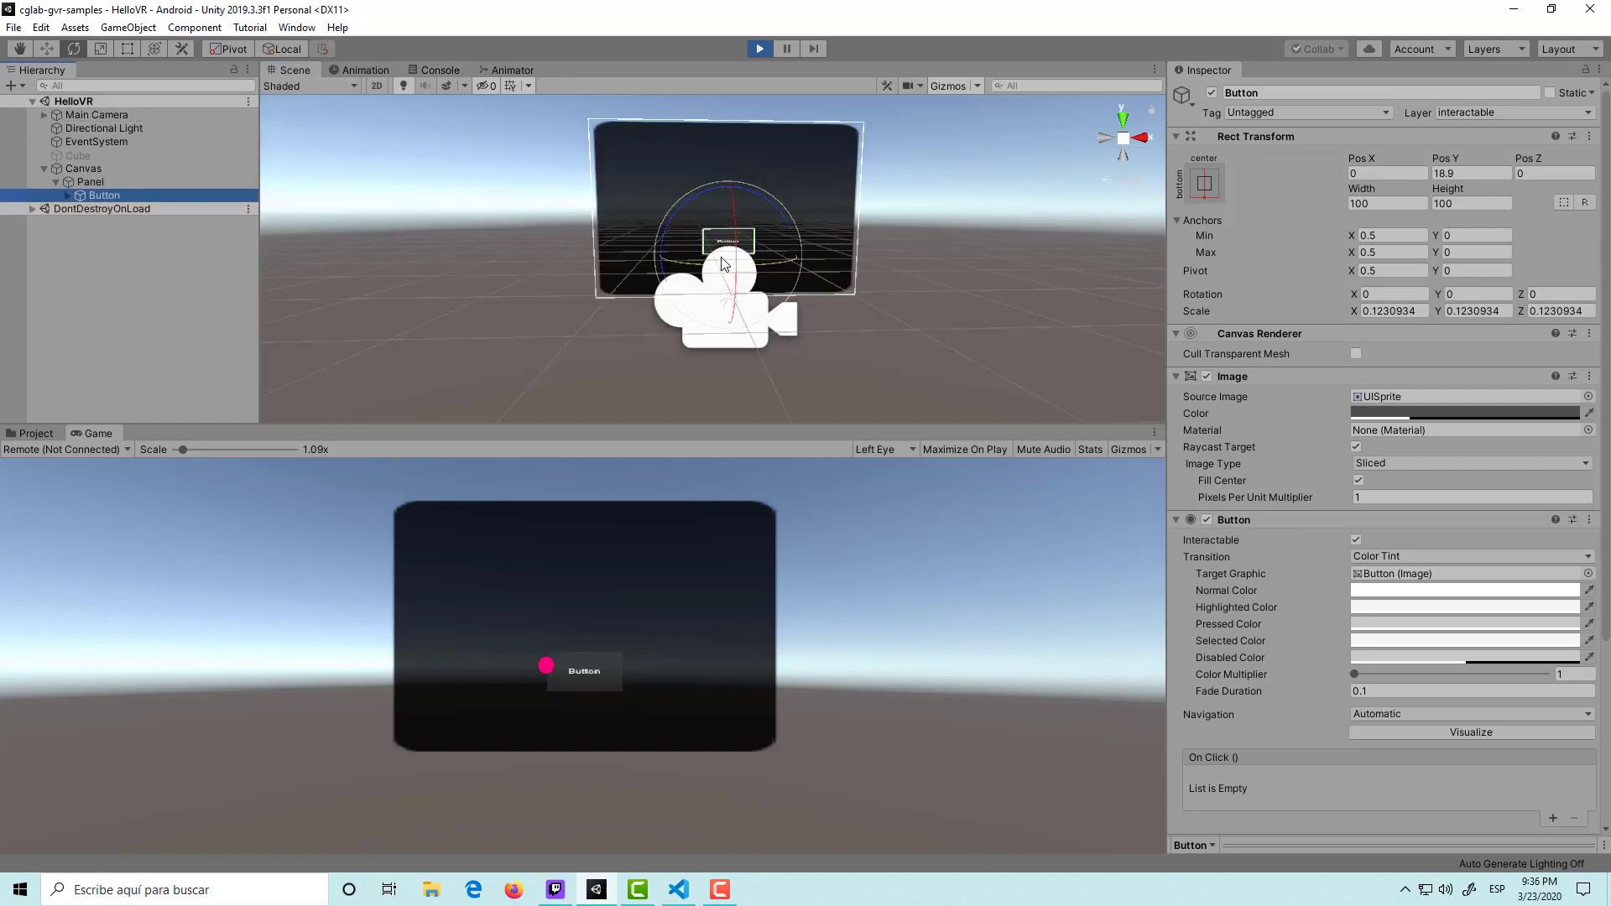
{"action": "left_click_drag", "start_coordinate": [755, 271], "coordinate": [689, 269]}
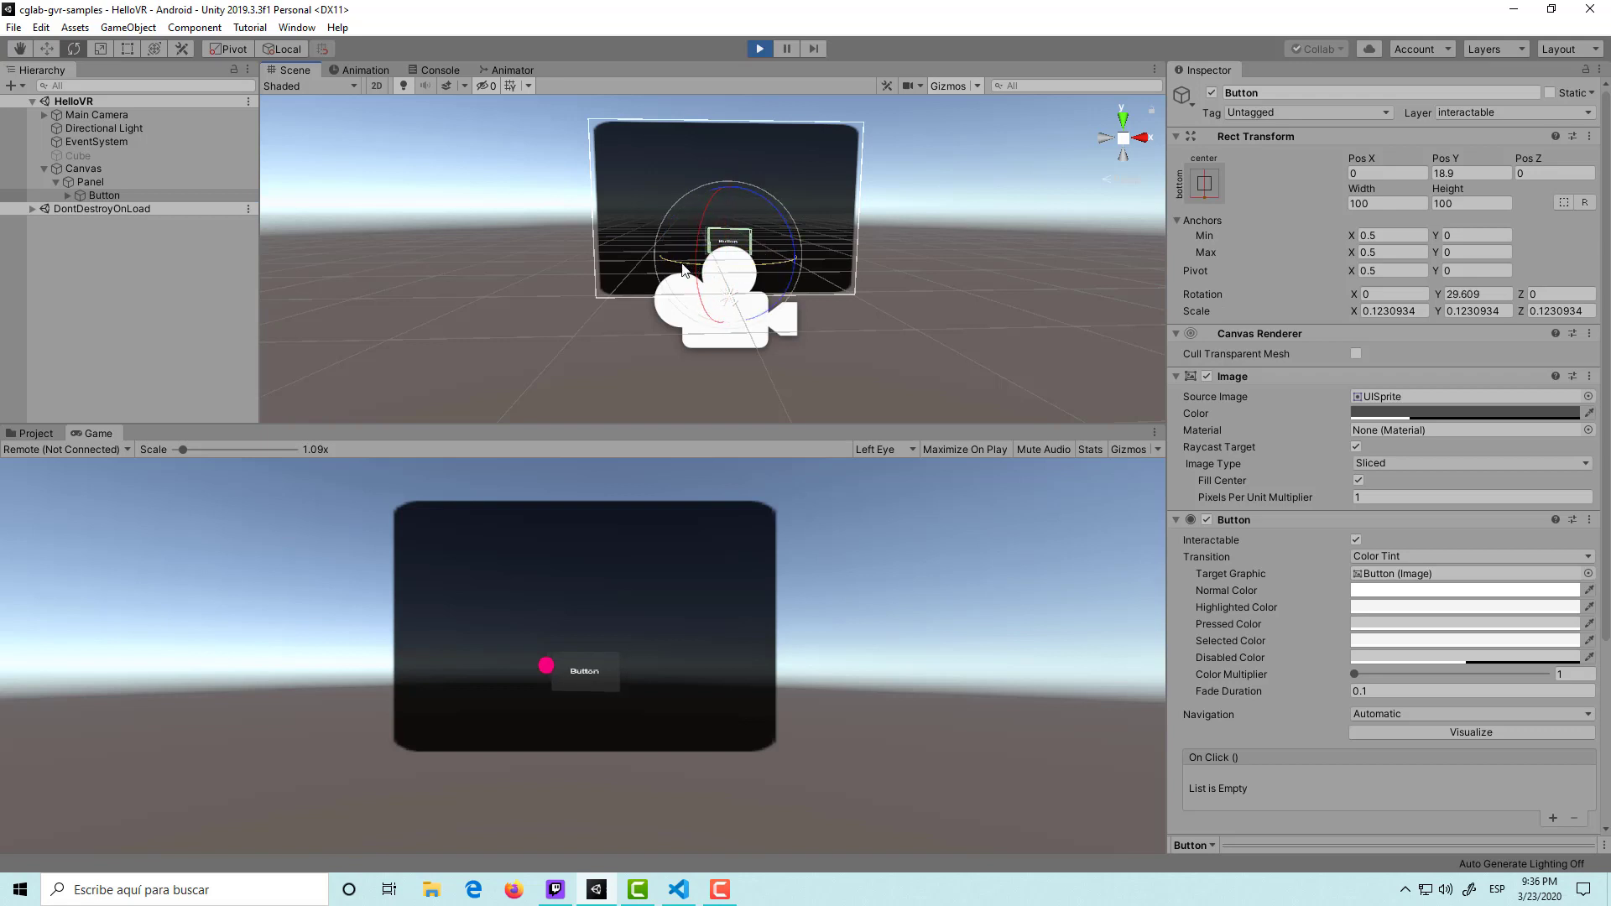
{"action": "left_click", "coordinate": [105, 115]}
{"action": "mouse_move", "coordinate": [786, 320]}
{"action": "left_mouse_down"}
{"action": "mouse_move", "coordinate": [720, 292]}
{"action": "mouse_move", "coordinate": [728, 260]}
{"action": "left_mouse_up"}
Click the in-game button to hide it, stop Play mode, and return to Visual Studio Code.
{"action": "left_click", "coordinate": [831, 600]}
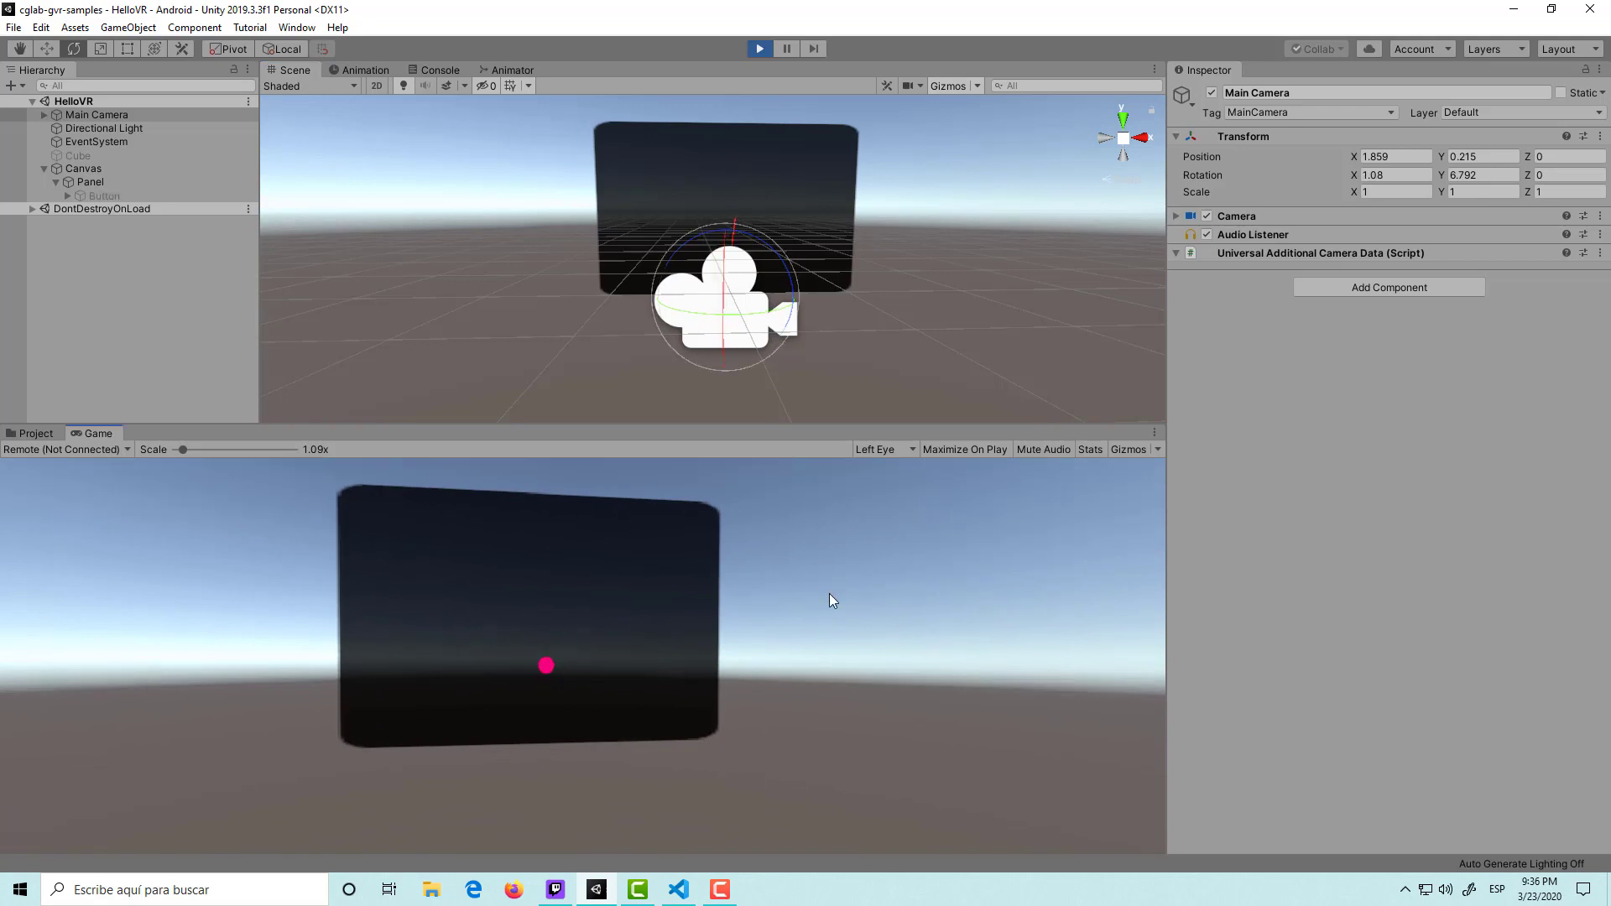
{"action": "left_click", "coordinate": [758, 49]}
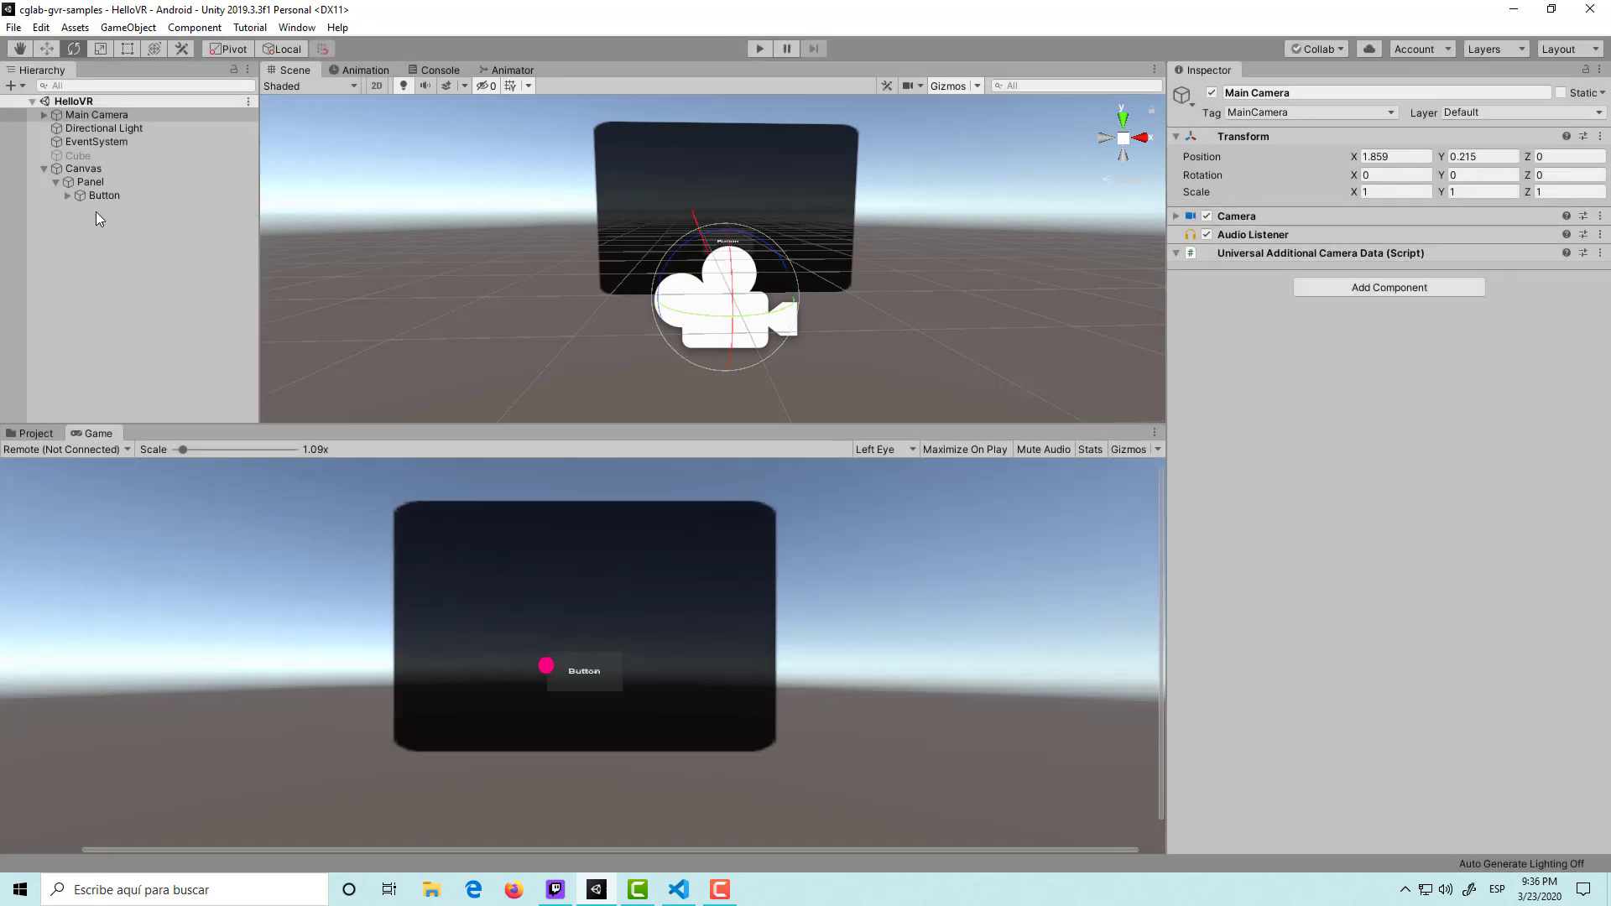
{"action": "left_click", "coordinate": [678, 893]}
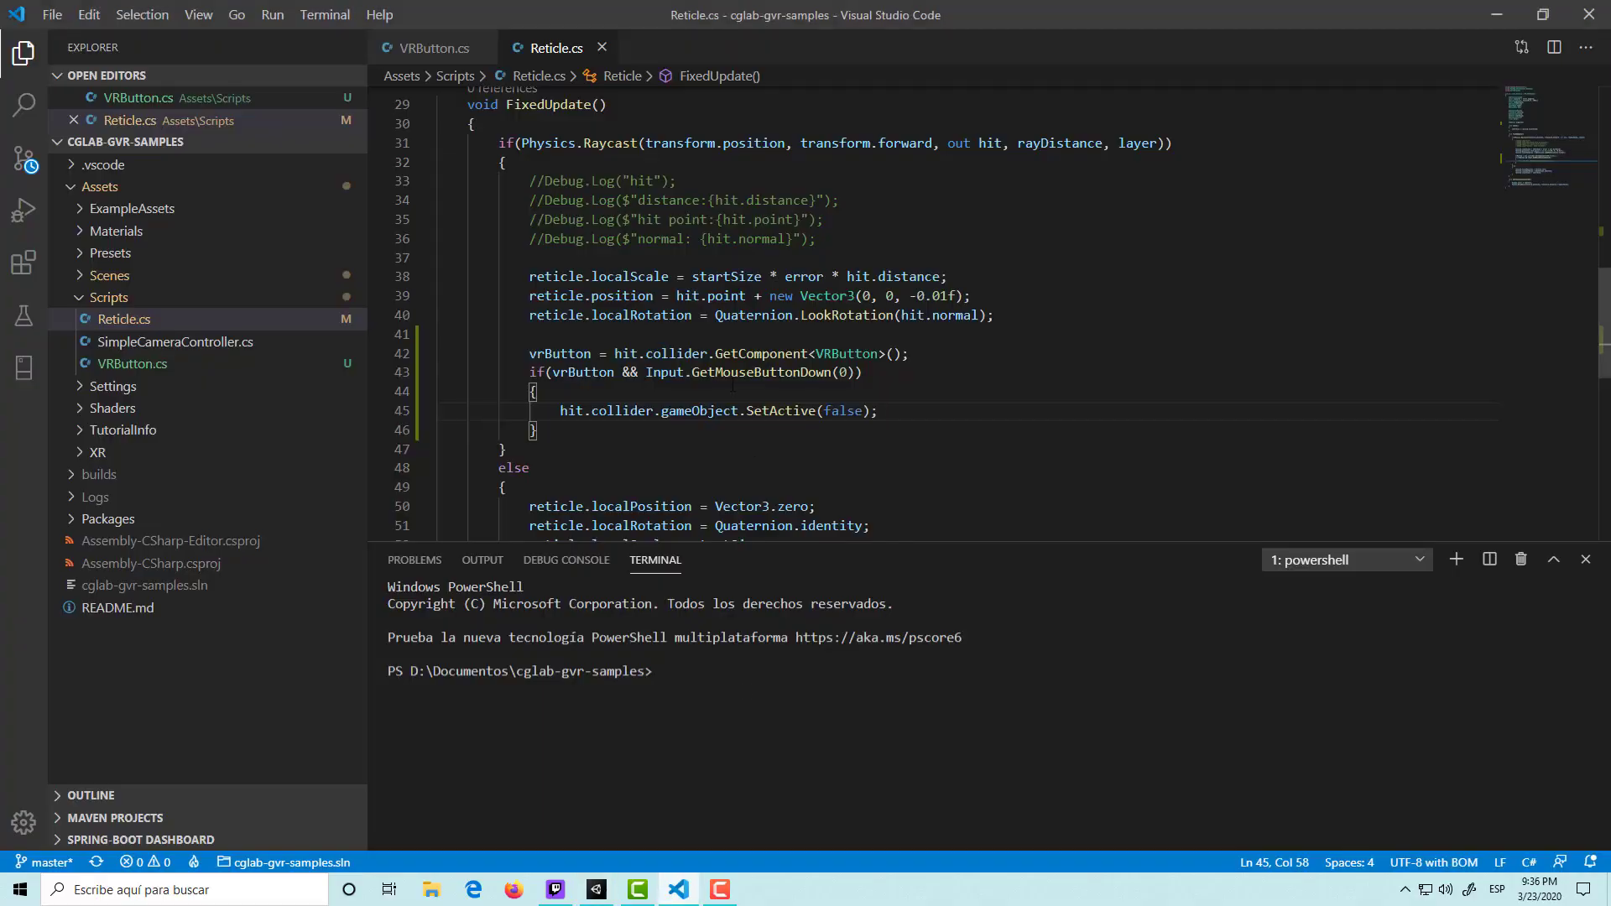
Add a [SerializeField] GameObject myParent field below the vrButton field and save.
{"action": "scroll", "coordinate": [732, 385], "scroll_direction": "up", "scroll_amount": 7}
{"action": "left_click", "coordinate": [636, 290]}
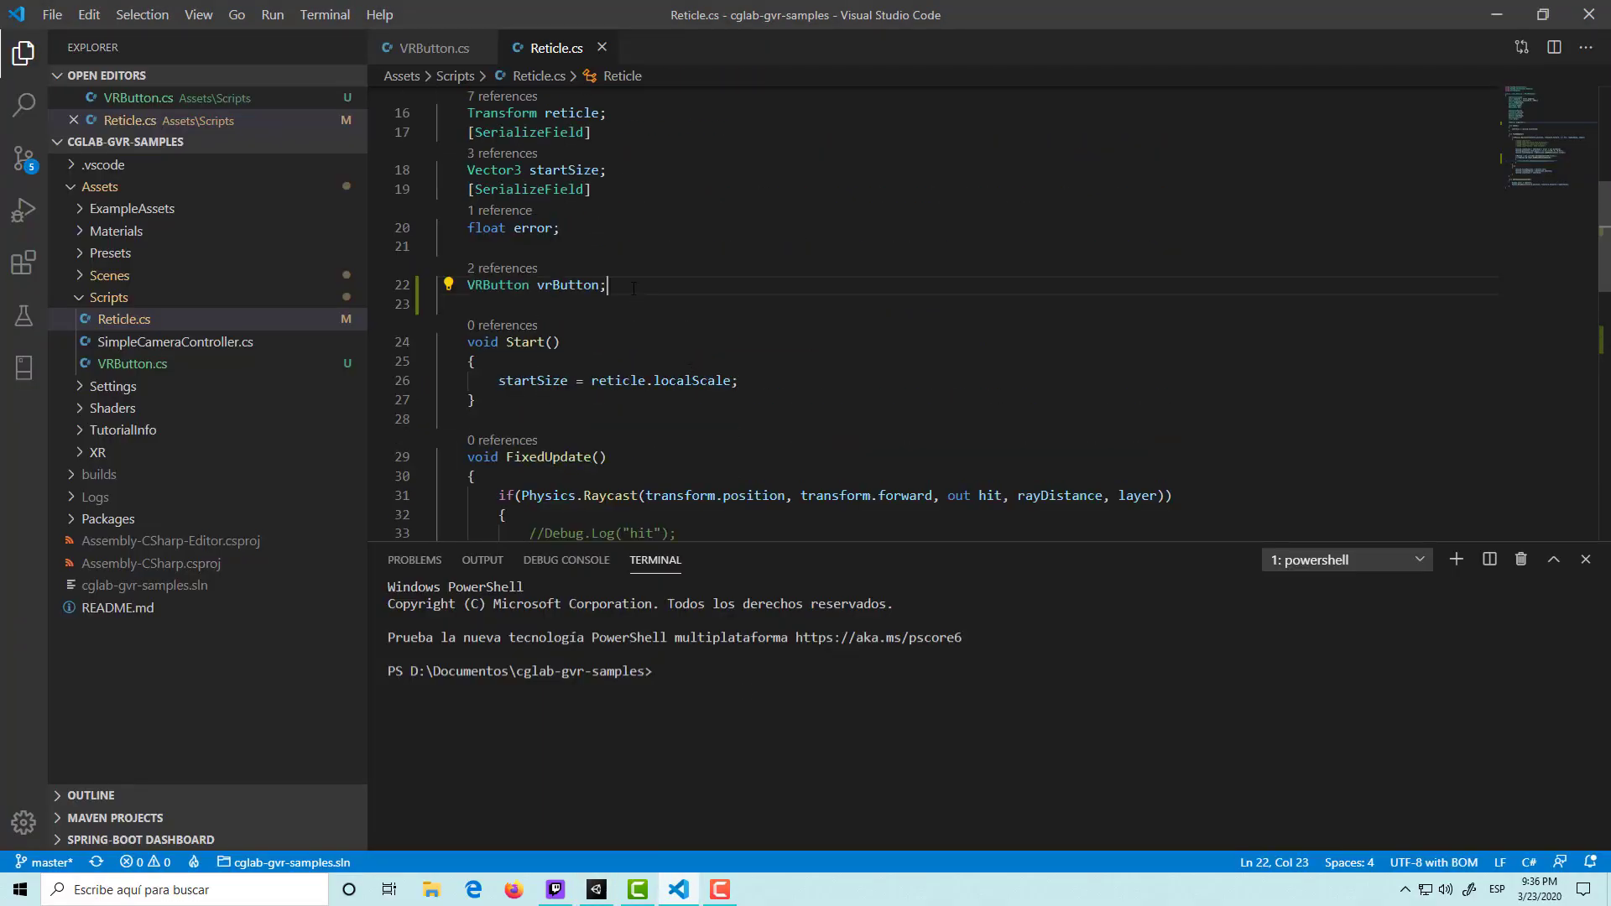
{"action": "key", "text": "Return"}
{"action": "key", "text": "Return"}
{"action": "type", "text": "[SE"}
{"action": "key", "text": "Down"}
{"action": "key", "text": "Return"}
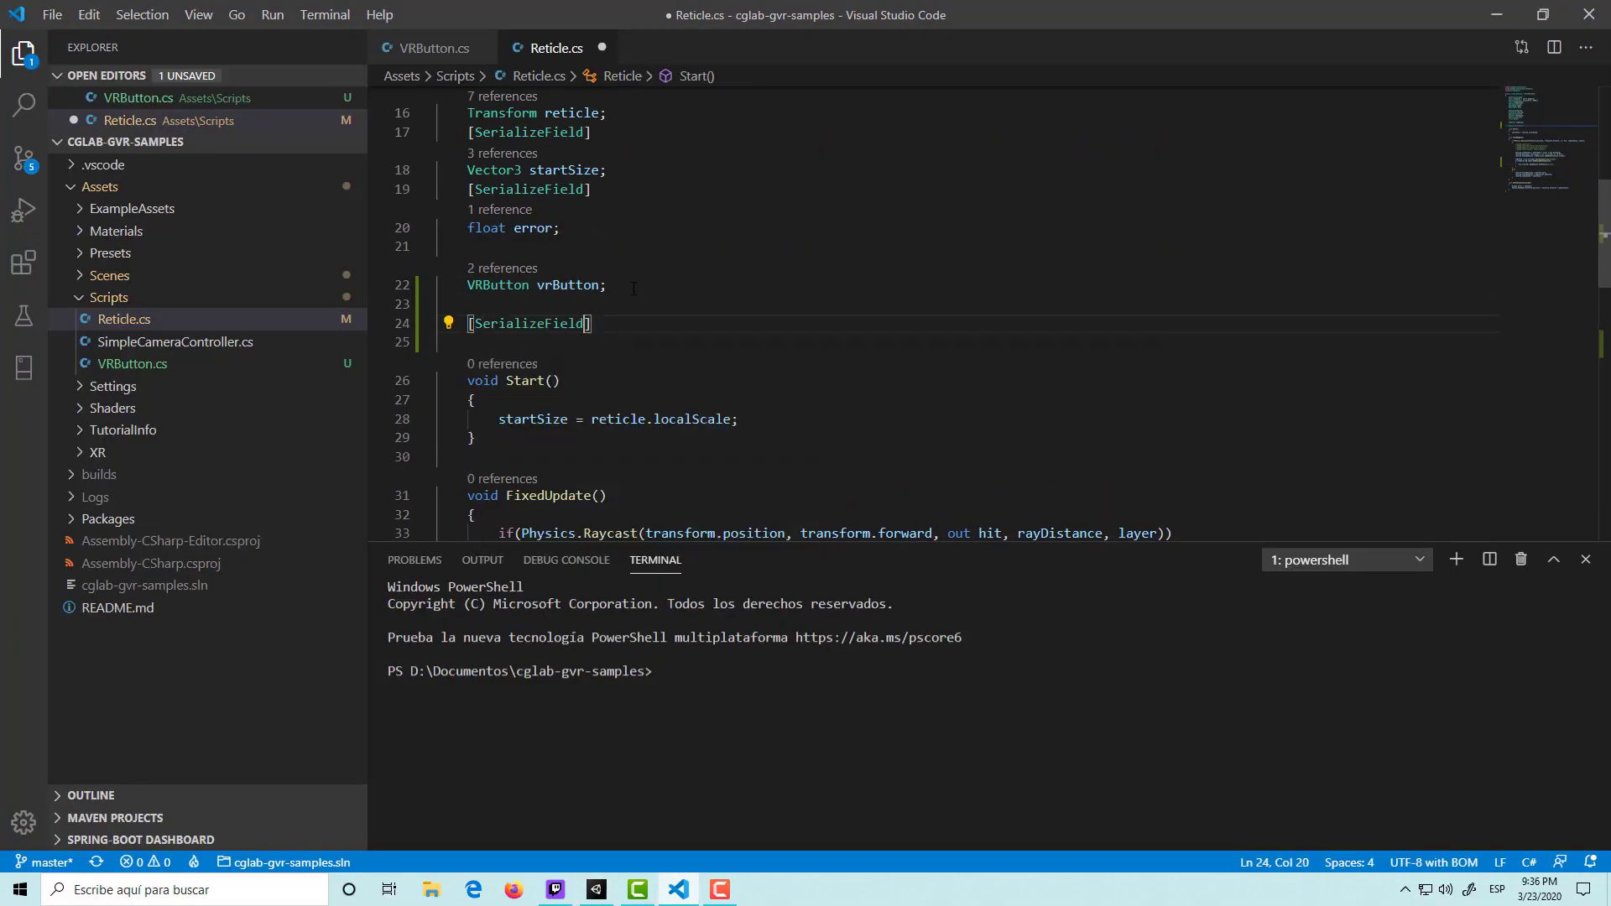
{"action": "key", "text": "Return"}
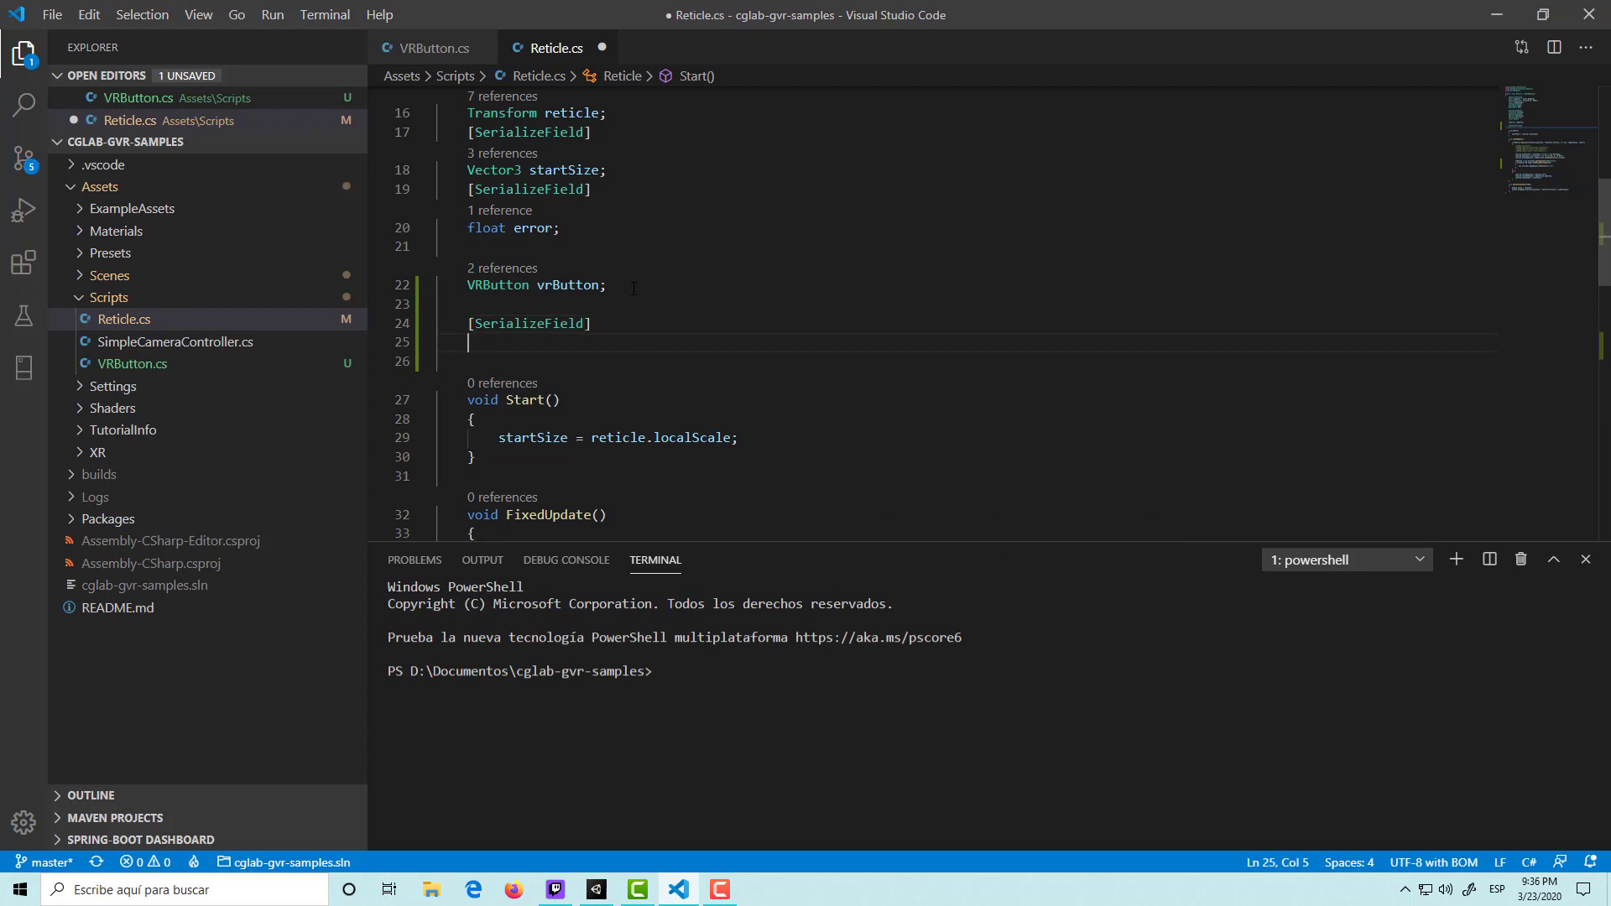
{"action": "type", "text": "game"}
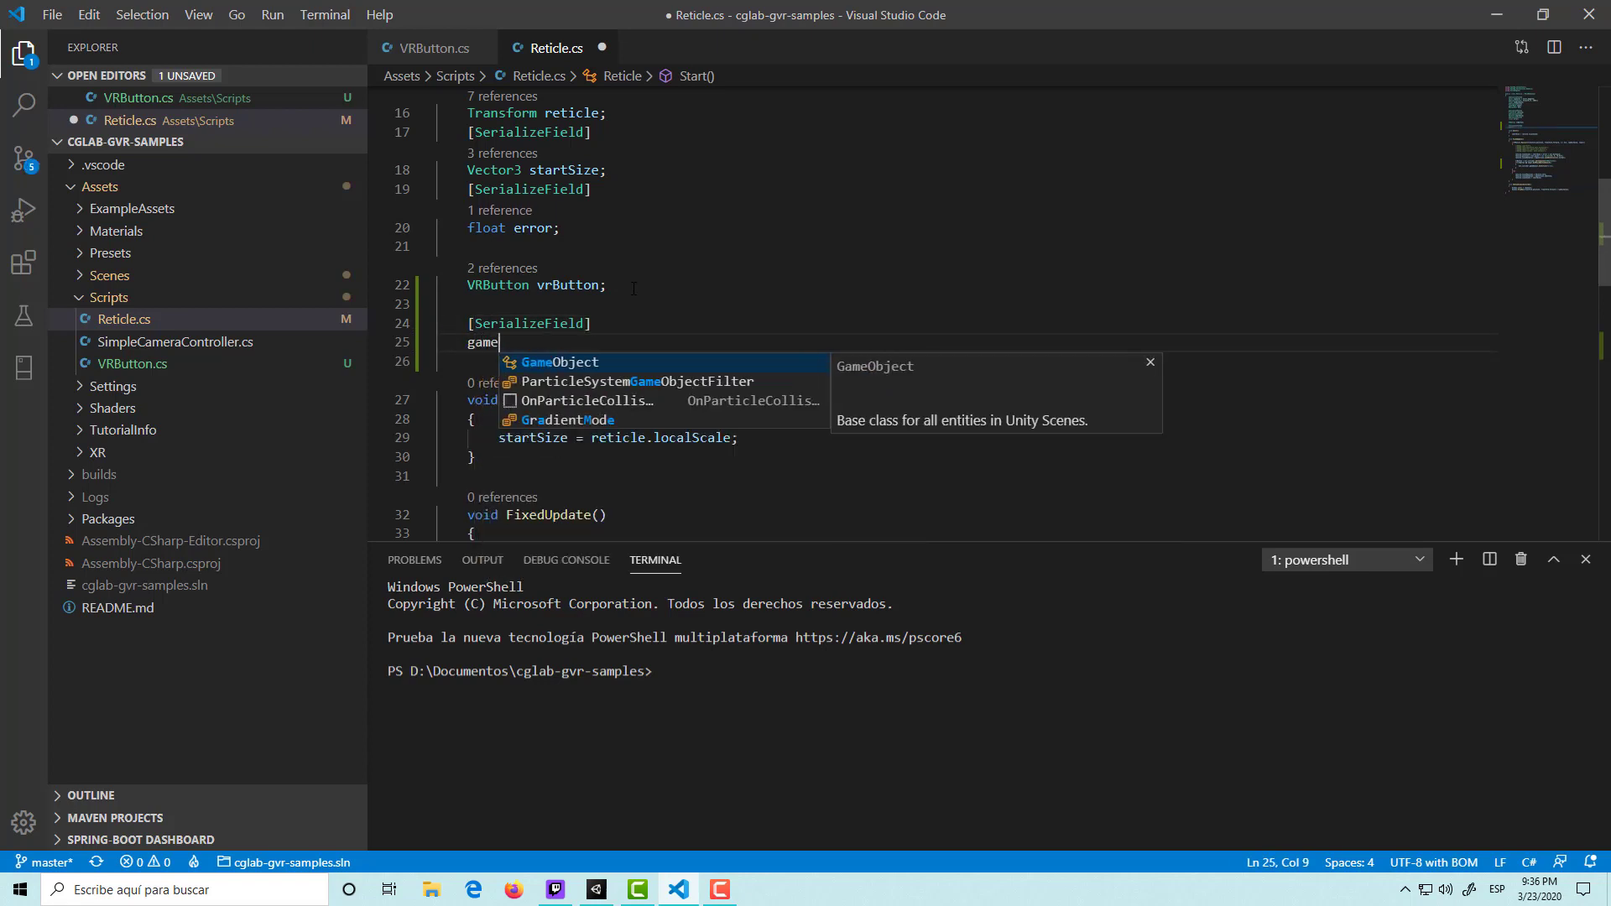
{"action": "key", "text": "Return"}
{"action": "type", "text": "my"}
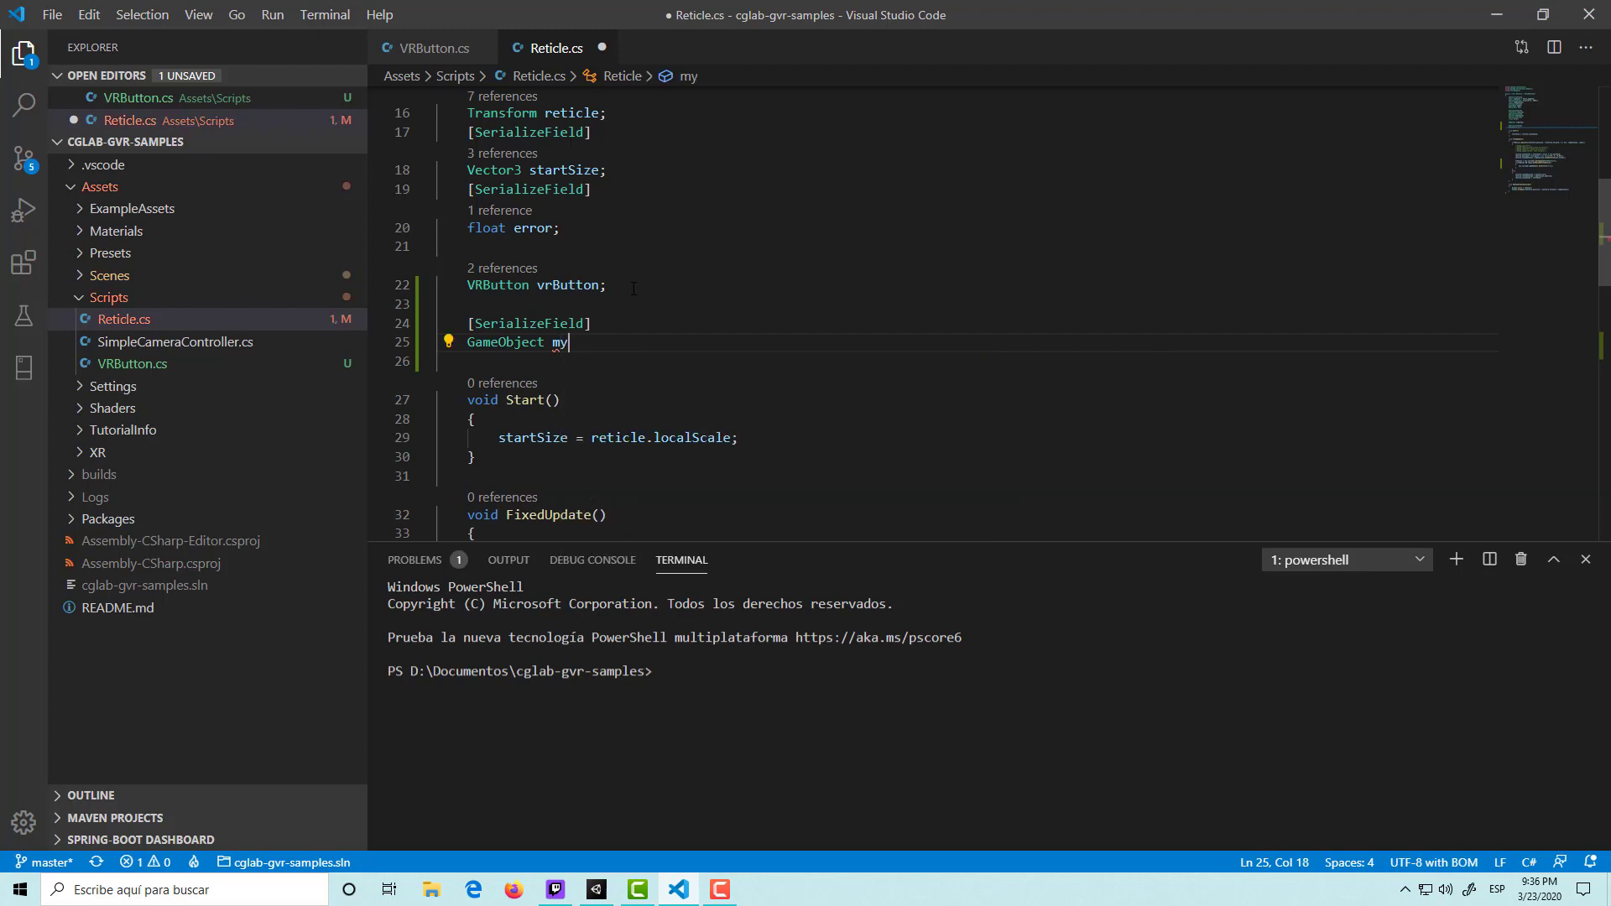
{"action": "type", "text": "Pare"}
{"action": "type", "text": ";"}
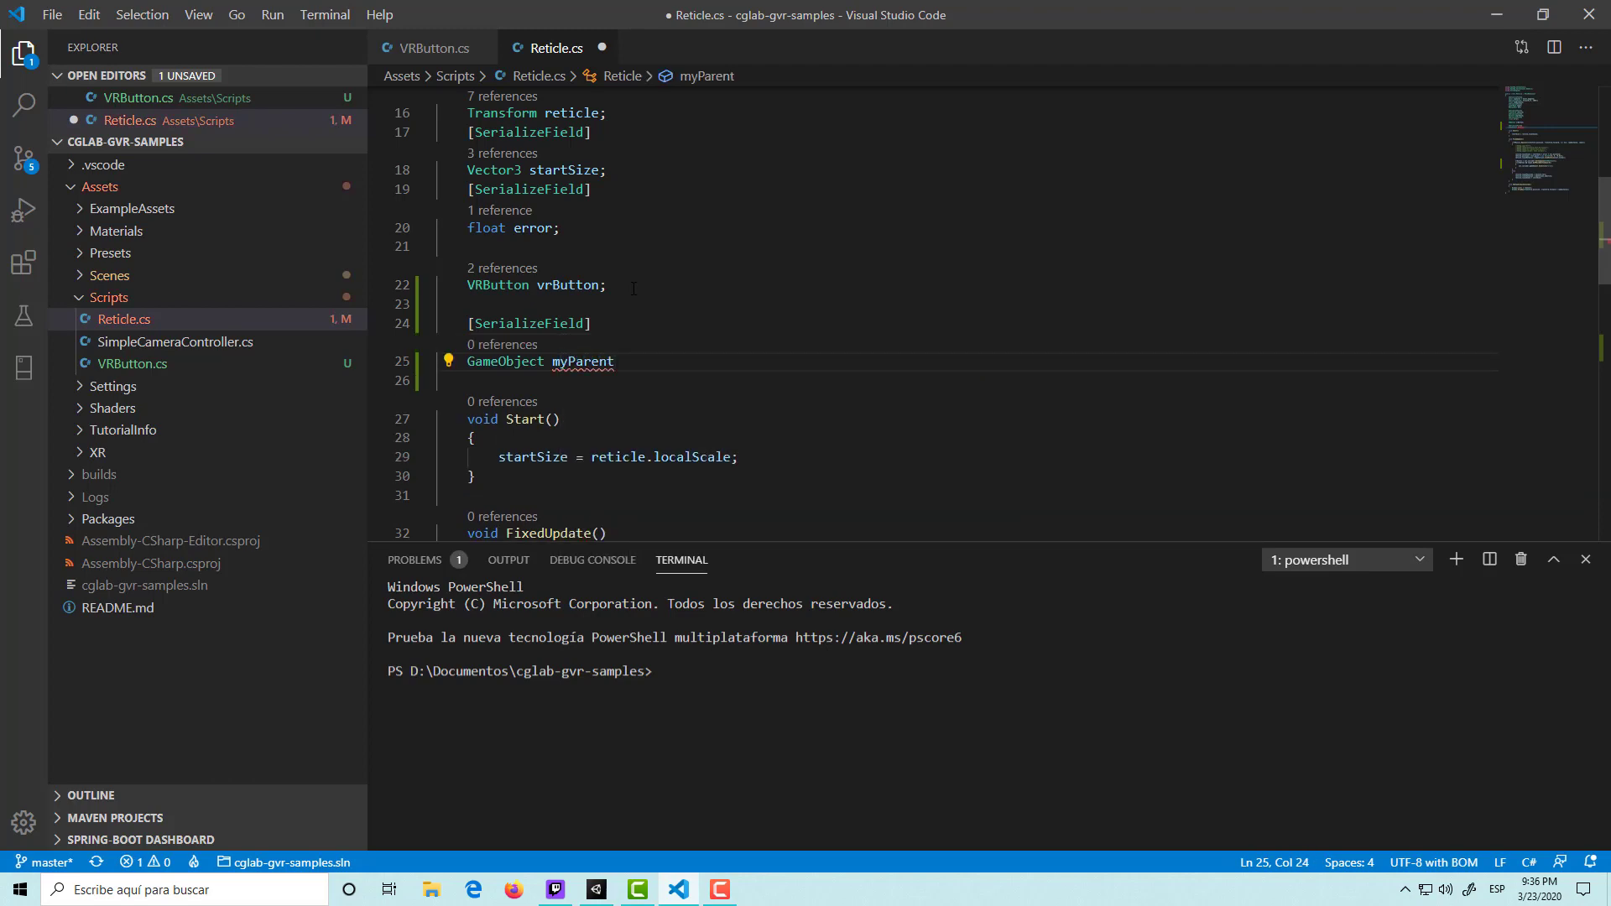
{"action": "key", "text": "ctrl+s"}
Change line 48 to myParent.SetActive(false);, save Reticle.cs, and return to Unity.
{"action": "scroll", "coordinate": [720, 314], "scroll_direction": "down", "scroll_amount": 3}
{"action": "scroll", "coordinate": [730, 323], "scroll_direction": "down", "scroll_amount": 4}
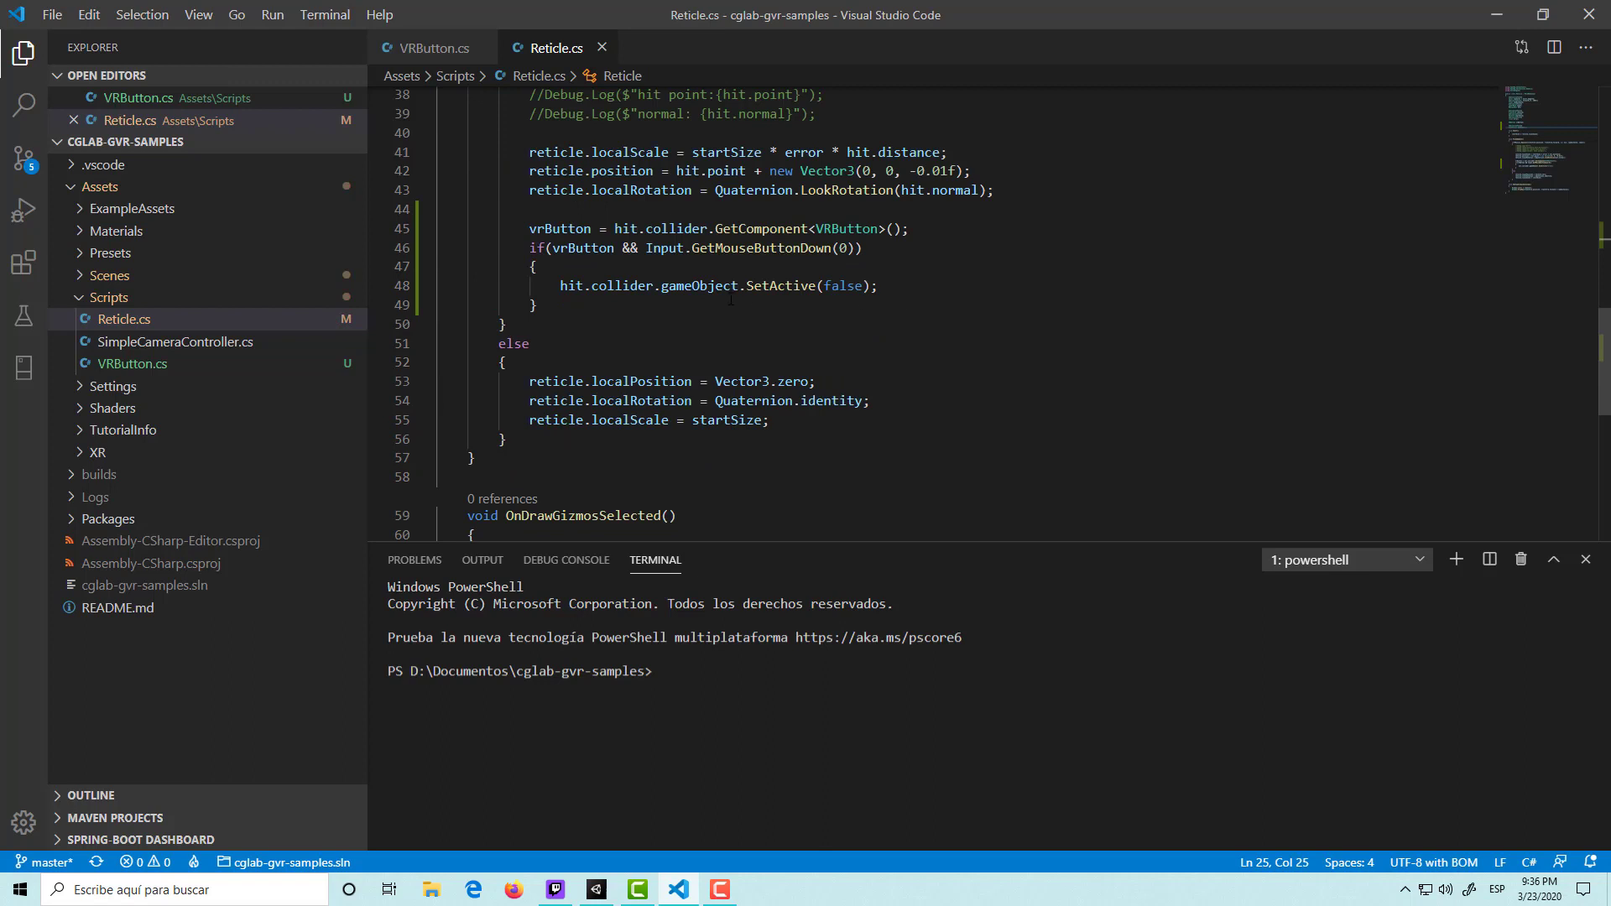
{"action": "left_click_drag", "start_coordinate": [738, 286], "coordinate": [562, 287]}
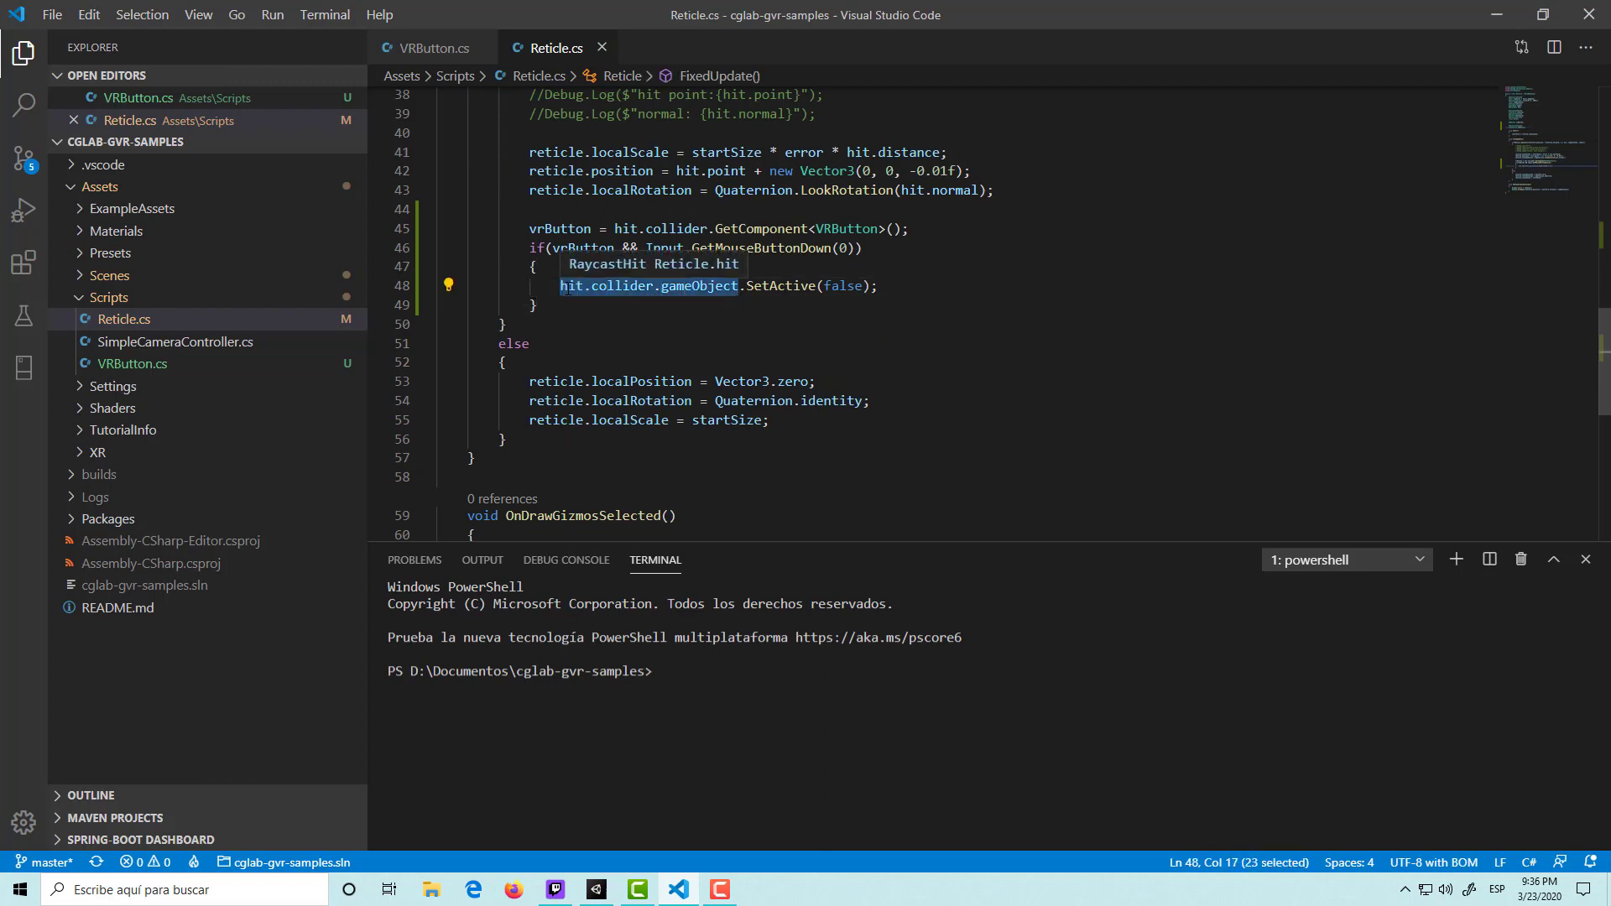
{"action": "type", "text": "my"}
{"action": "key", "text": "Tab"}
{"action": "key", "text": "ctrl+s"}
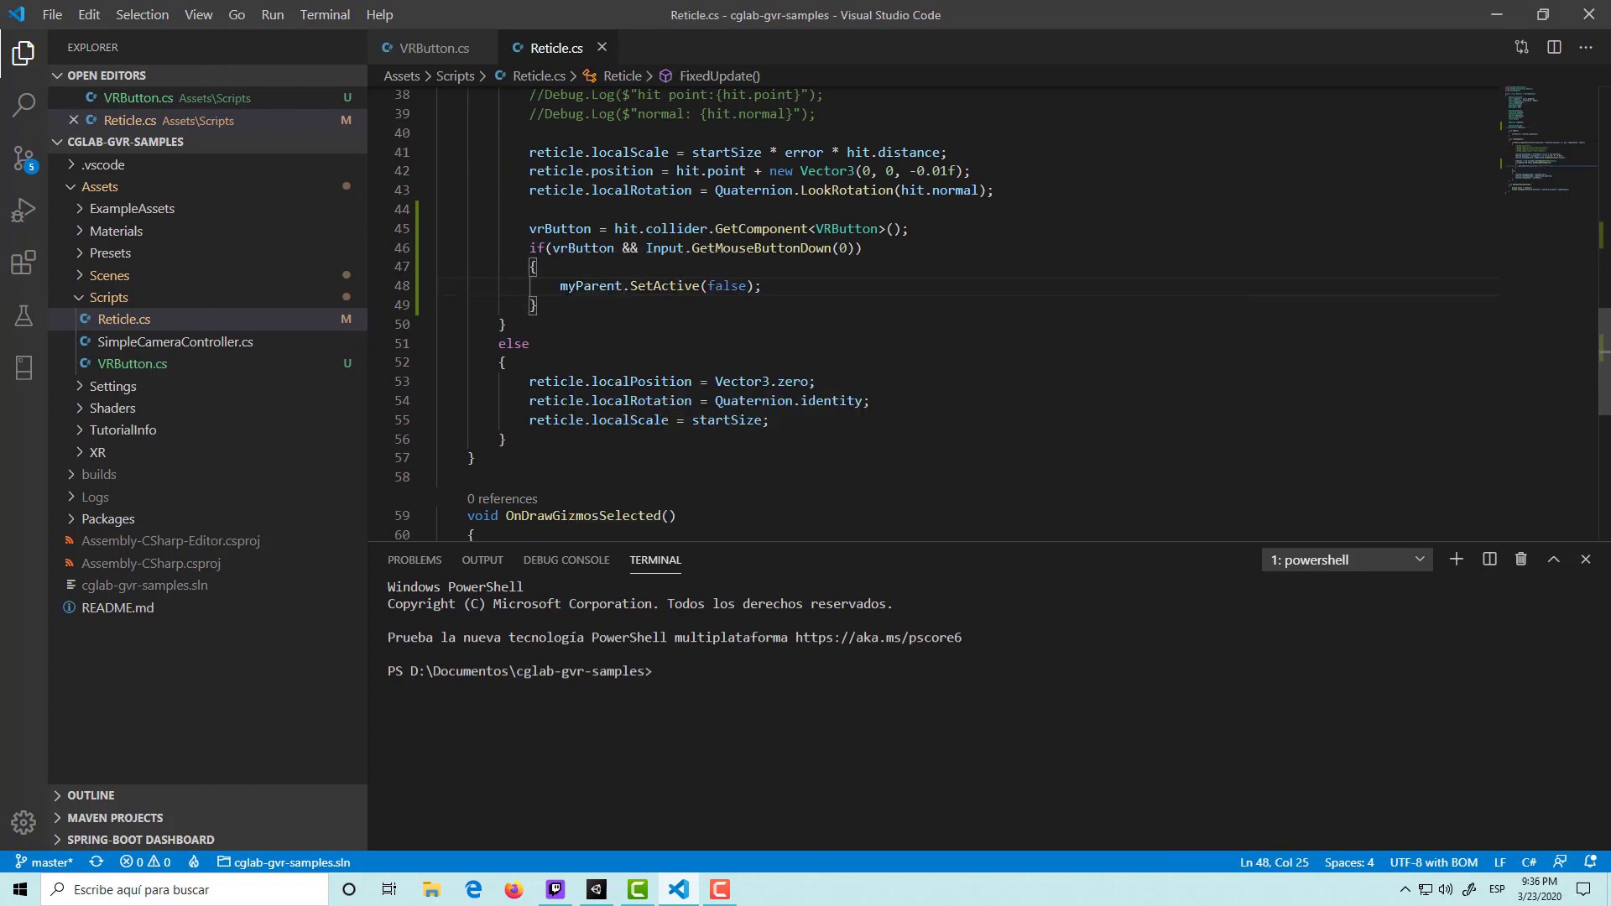
{"action": "left_click", "coordinate": [596, 890]}
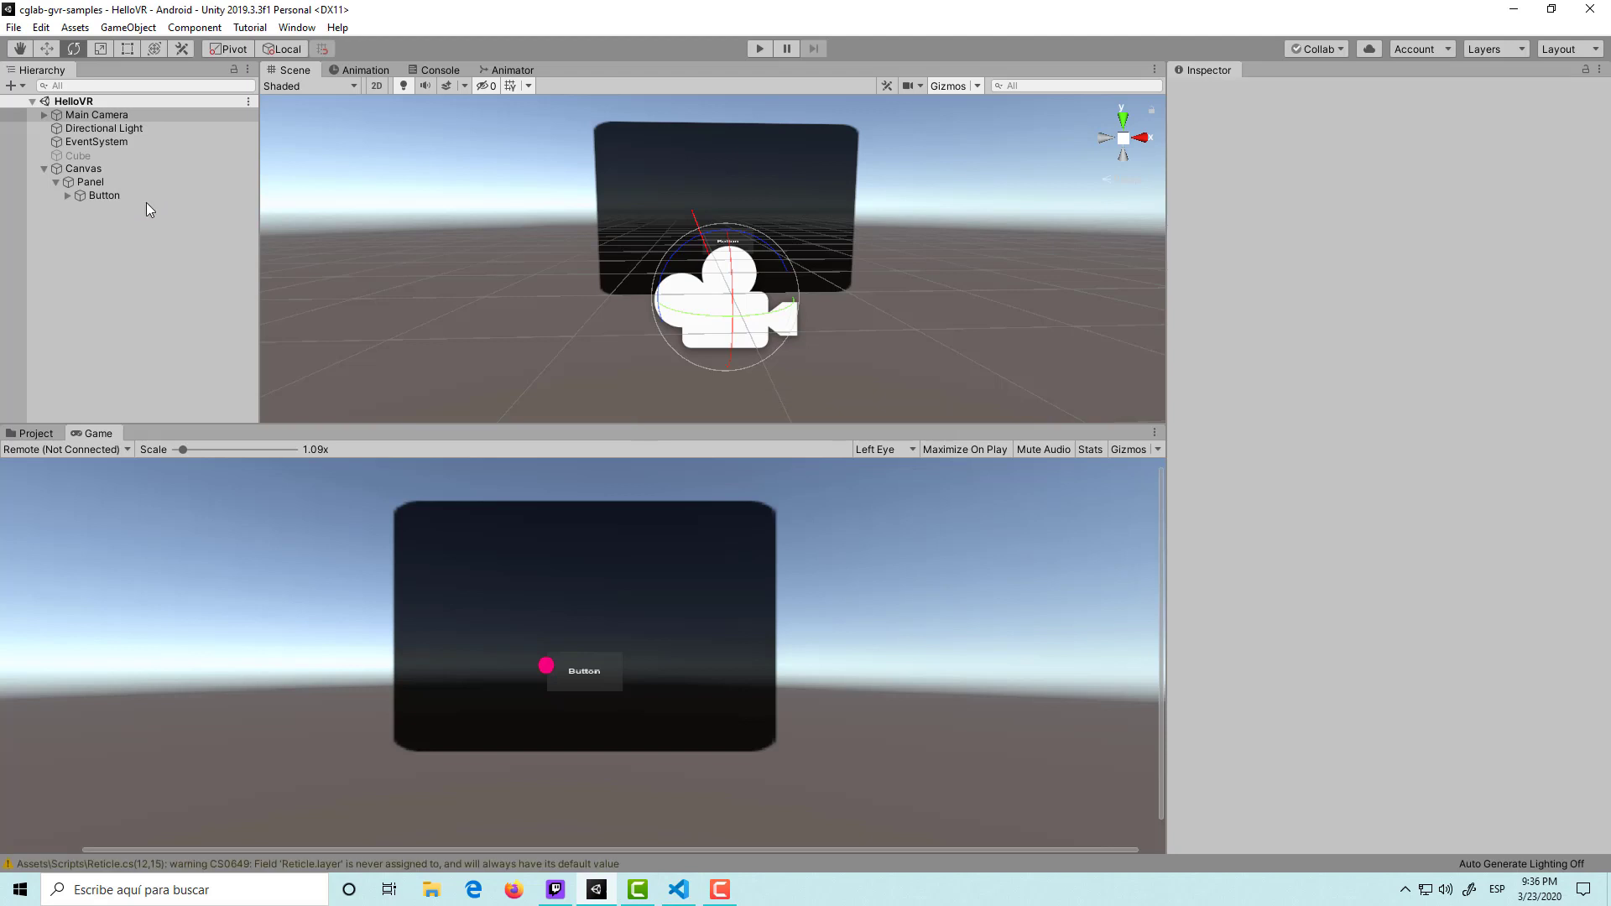
Check the Button's Inspector, then clear all warnings from the Console.
{"action": "left_click", "coordinate": [145, 194]}
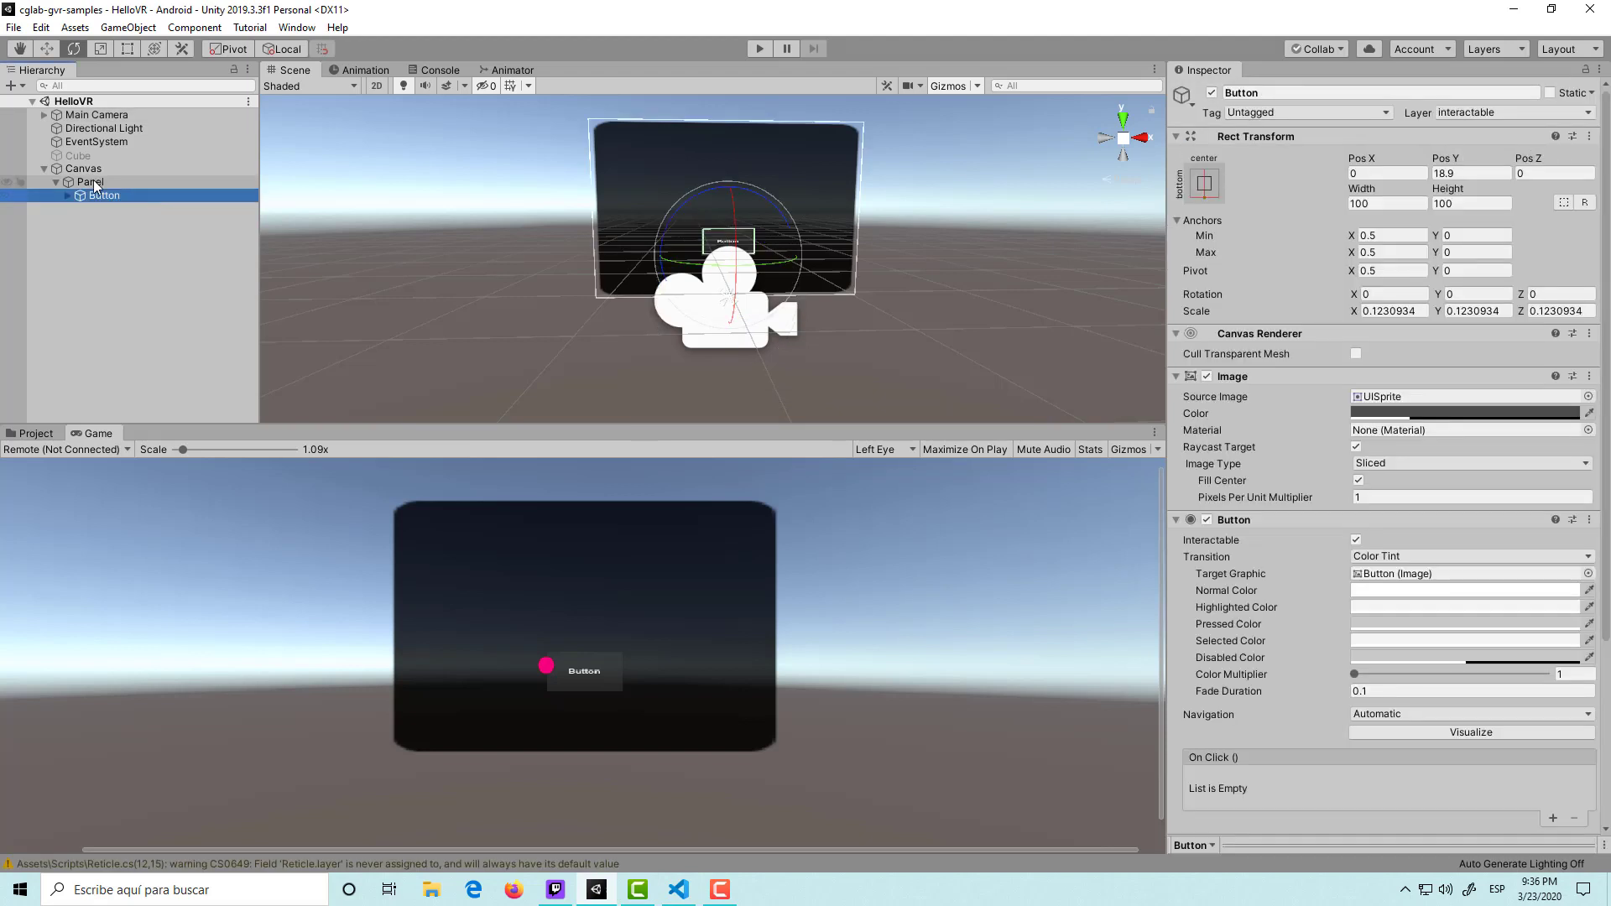
{"action": "scroll", "coordinate": [1501, 552], "scroll_direction": "down", "scroll_amount": 5}
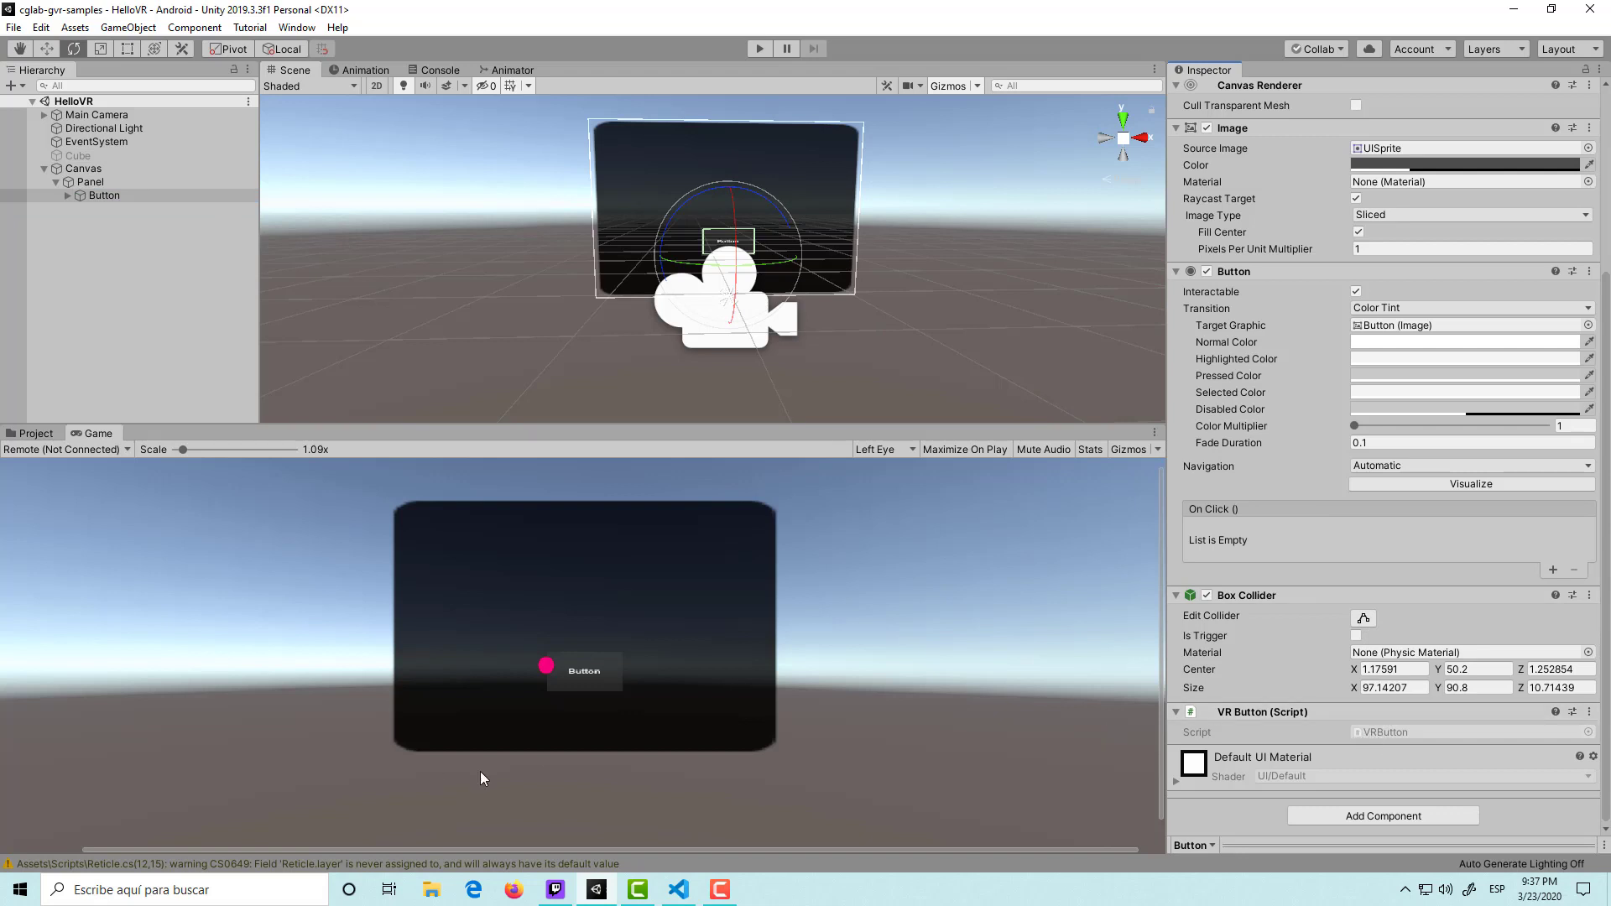
{"action": "left_click", "coordinate": [678, 890]}
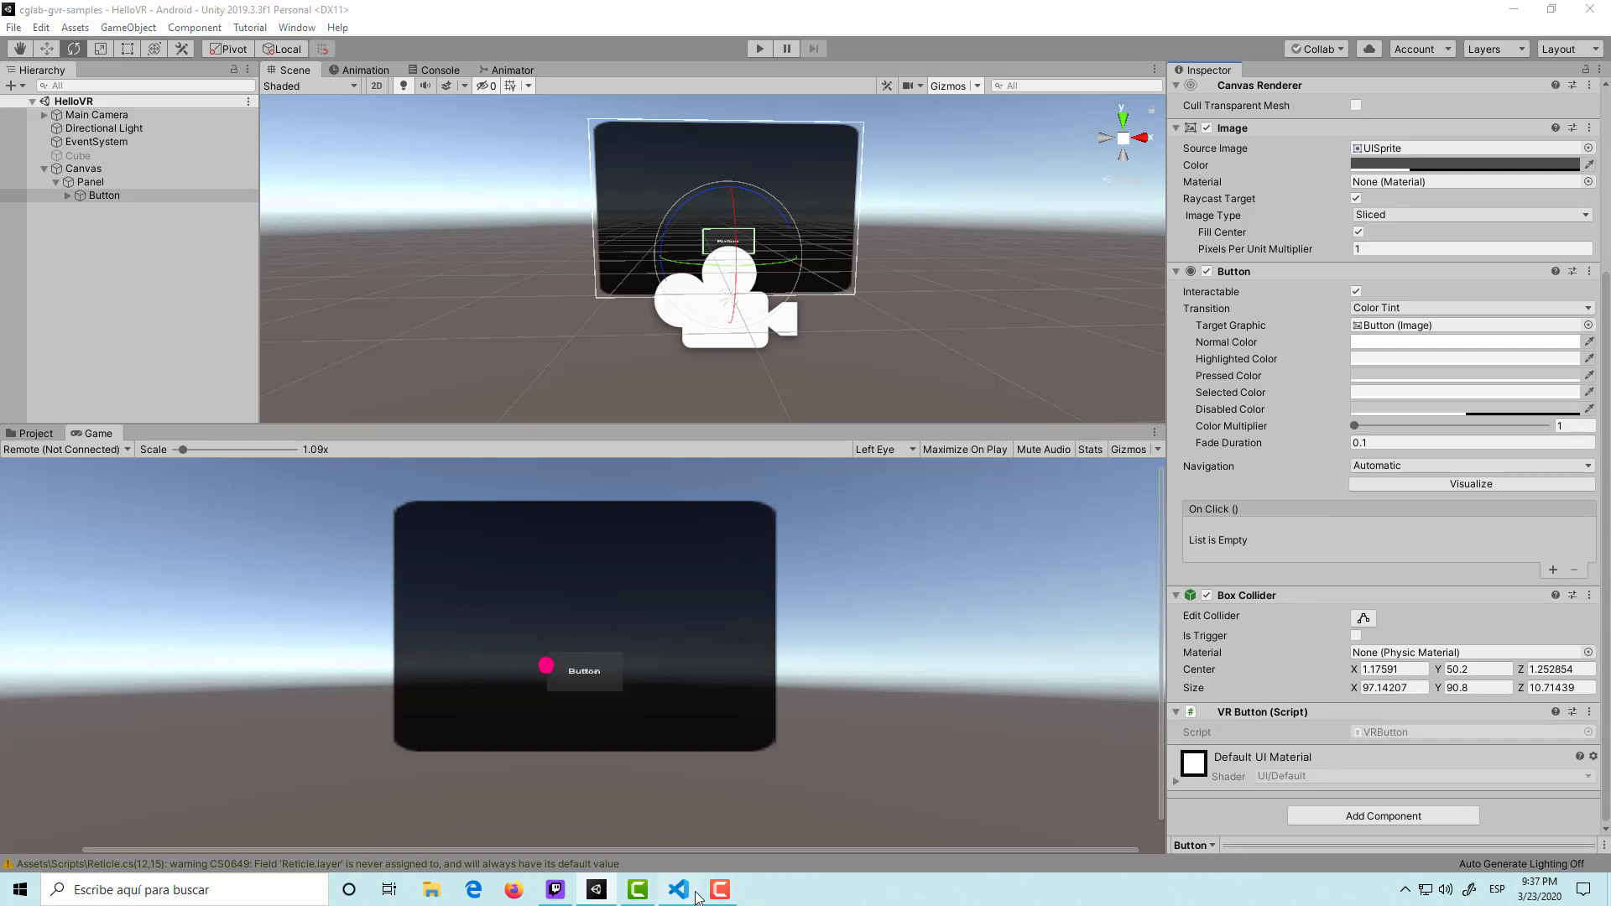
{"action": "left_click", "coordinate": [596, 890]}
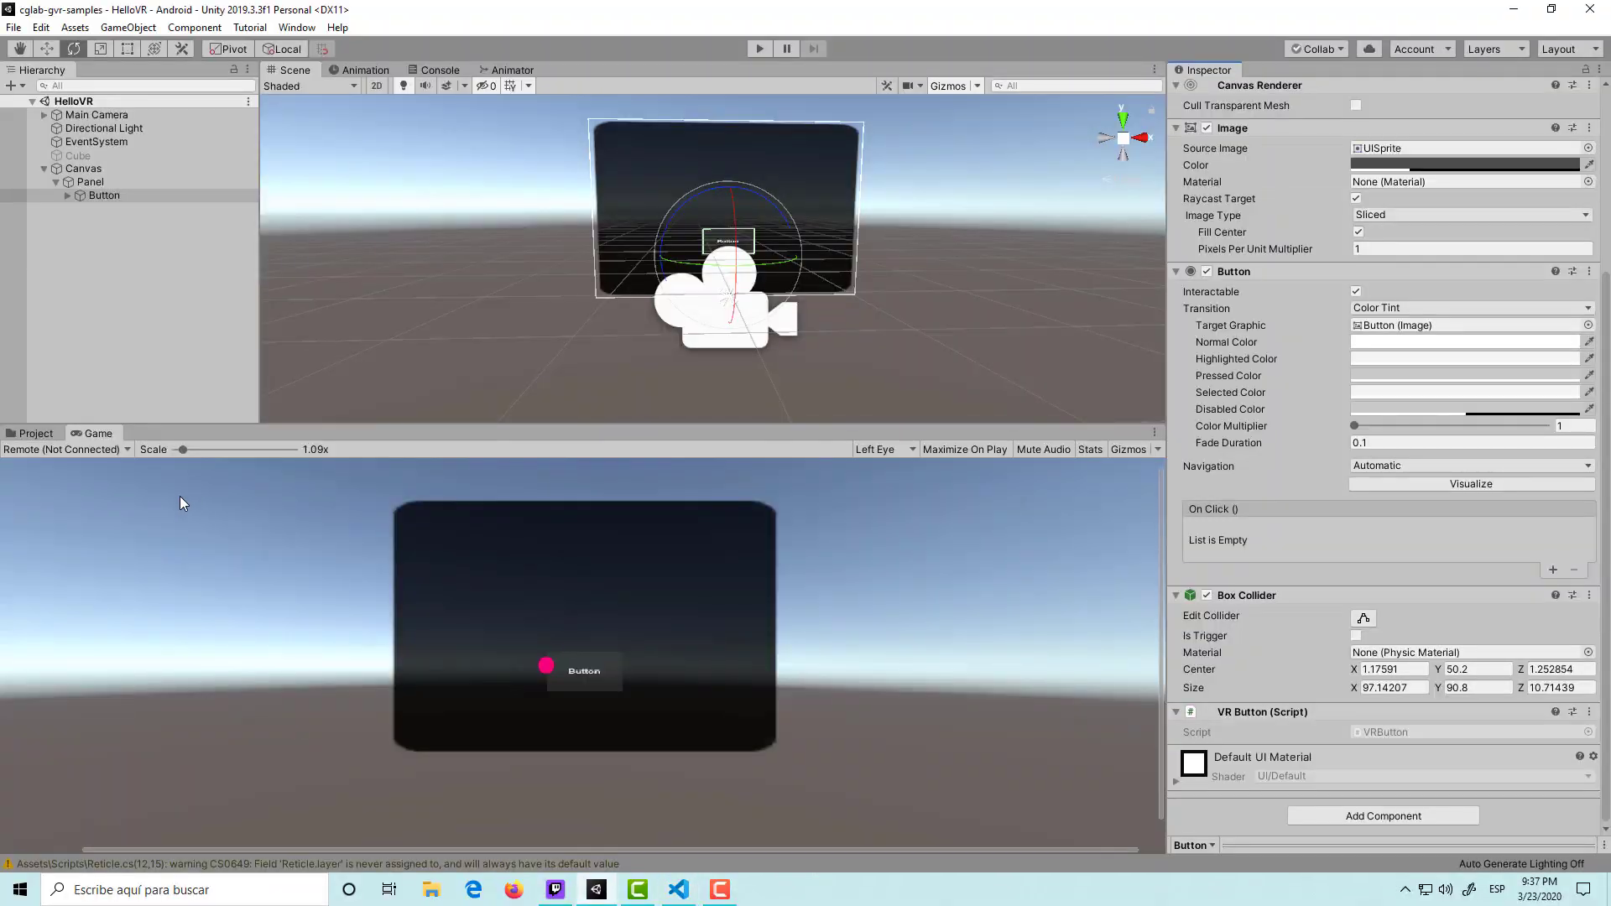
{"action": "left_click", "coordinate": [355, 869]}
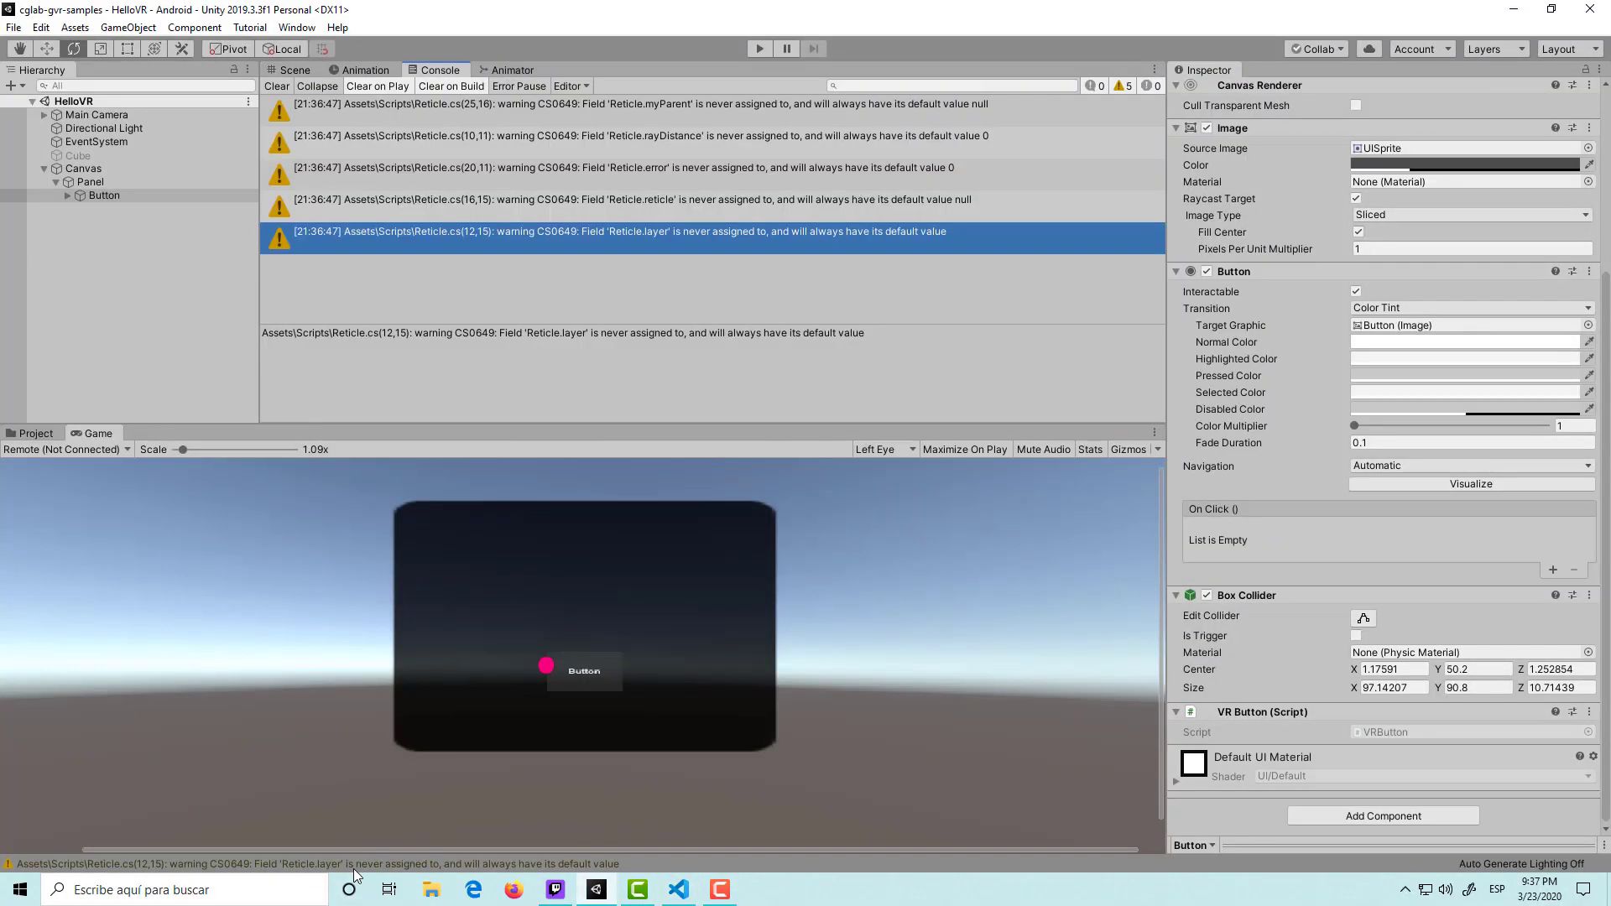
{"action": "left_click", "coordinate": [276, 85]}
Reselect Button in the Hierarchy and return to Reticle.cs in Visual Studio Code.
{"action": "left_click", "coordinate": [118, 197]}
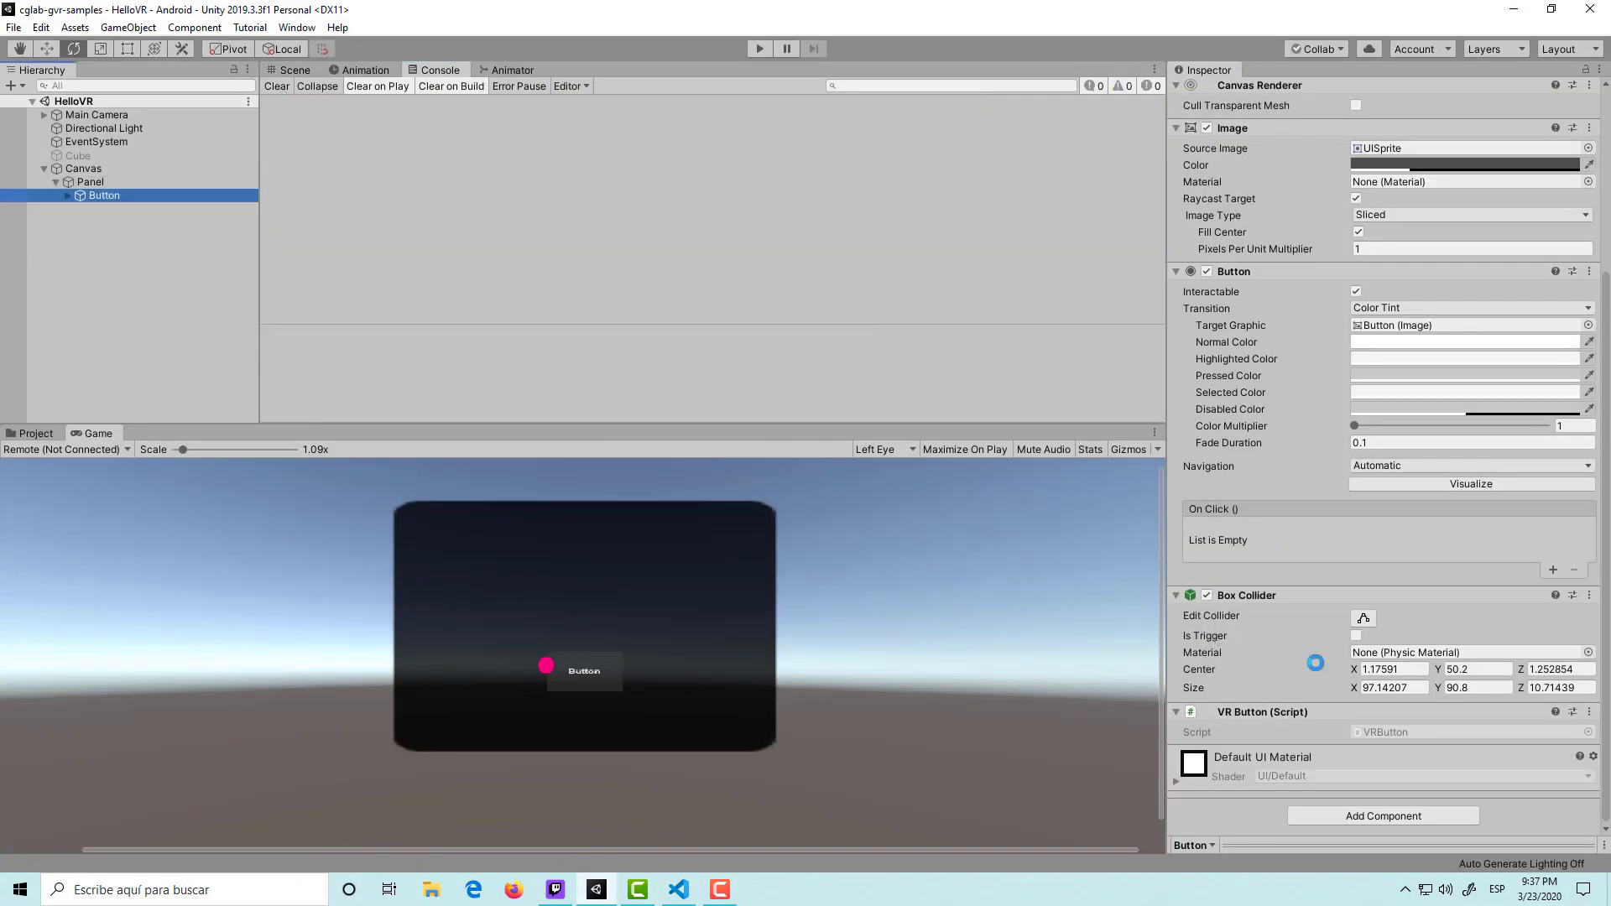
{"action": "left_click", "coordinate": [693, 901]}
{"action": "scroll", "coordinate": [760, 365], "scroll_direction": "up", "scroll_amount": 5}
{"action": "scroll", "coordinate": [761, 365], "scroll_direction": "up", "scroll_amount": 5}
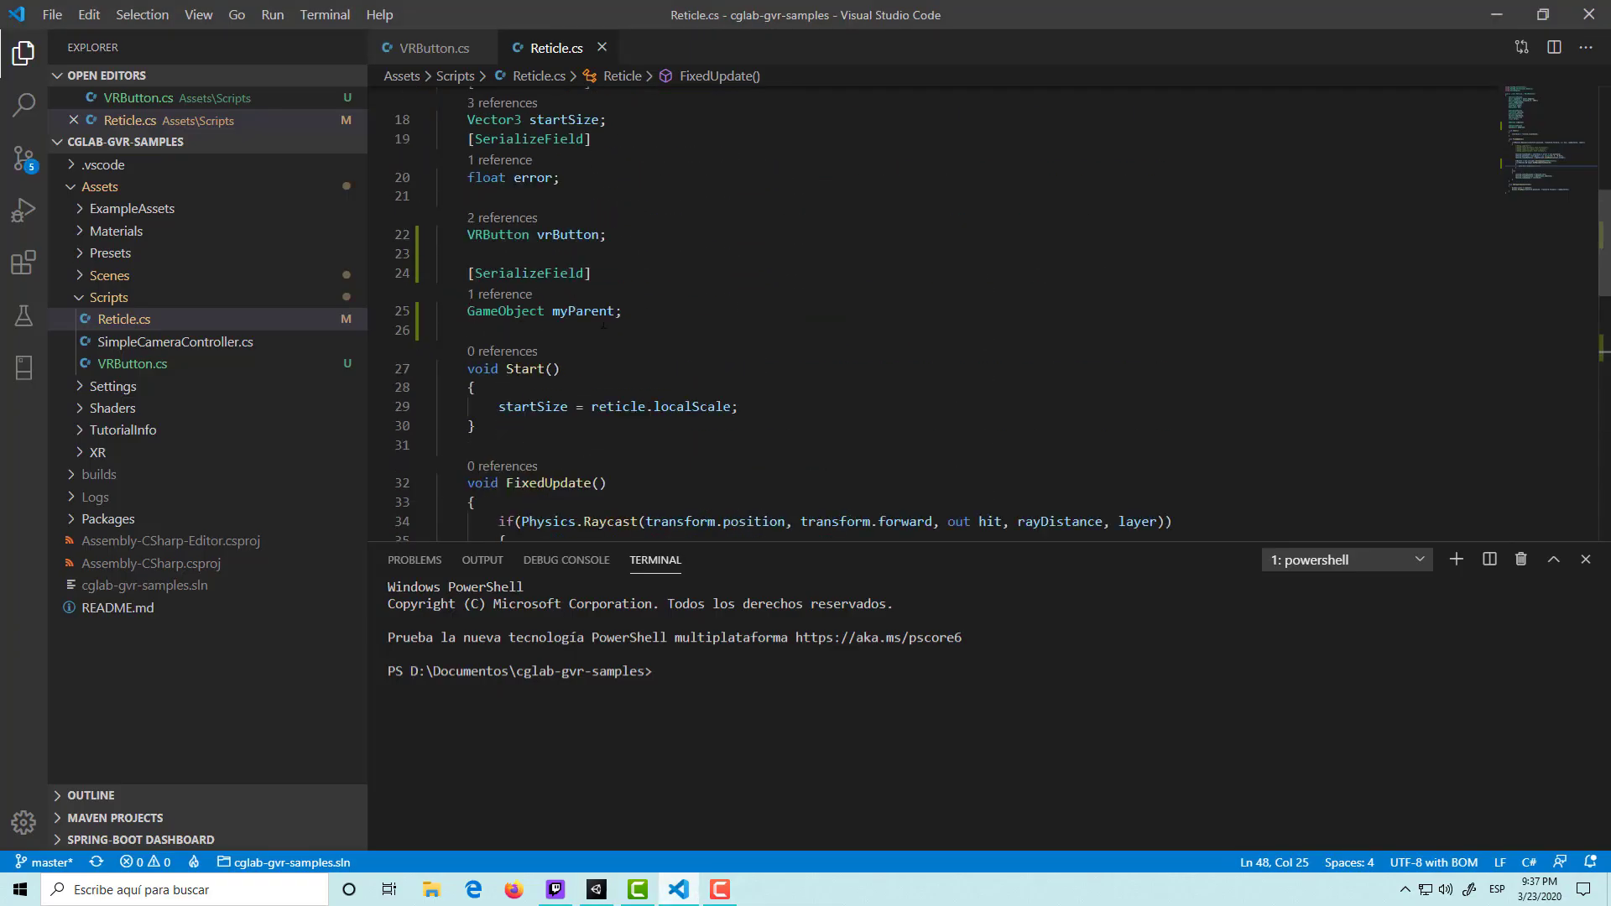
Remove the [SerializeField] myParent declaration from Reticle.cs and save.
{"action": "left_click", "coordinate": [538, 277]}
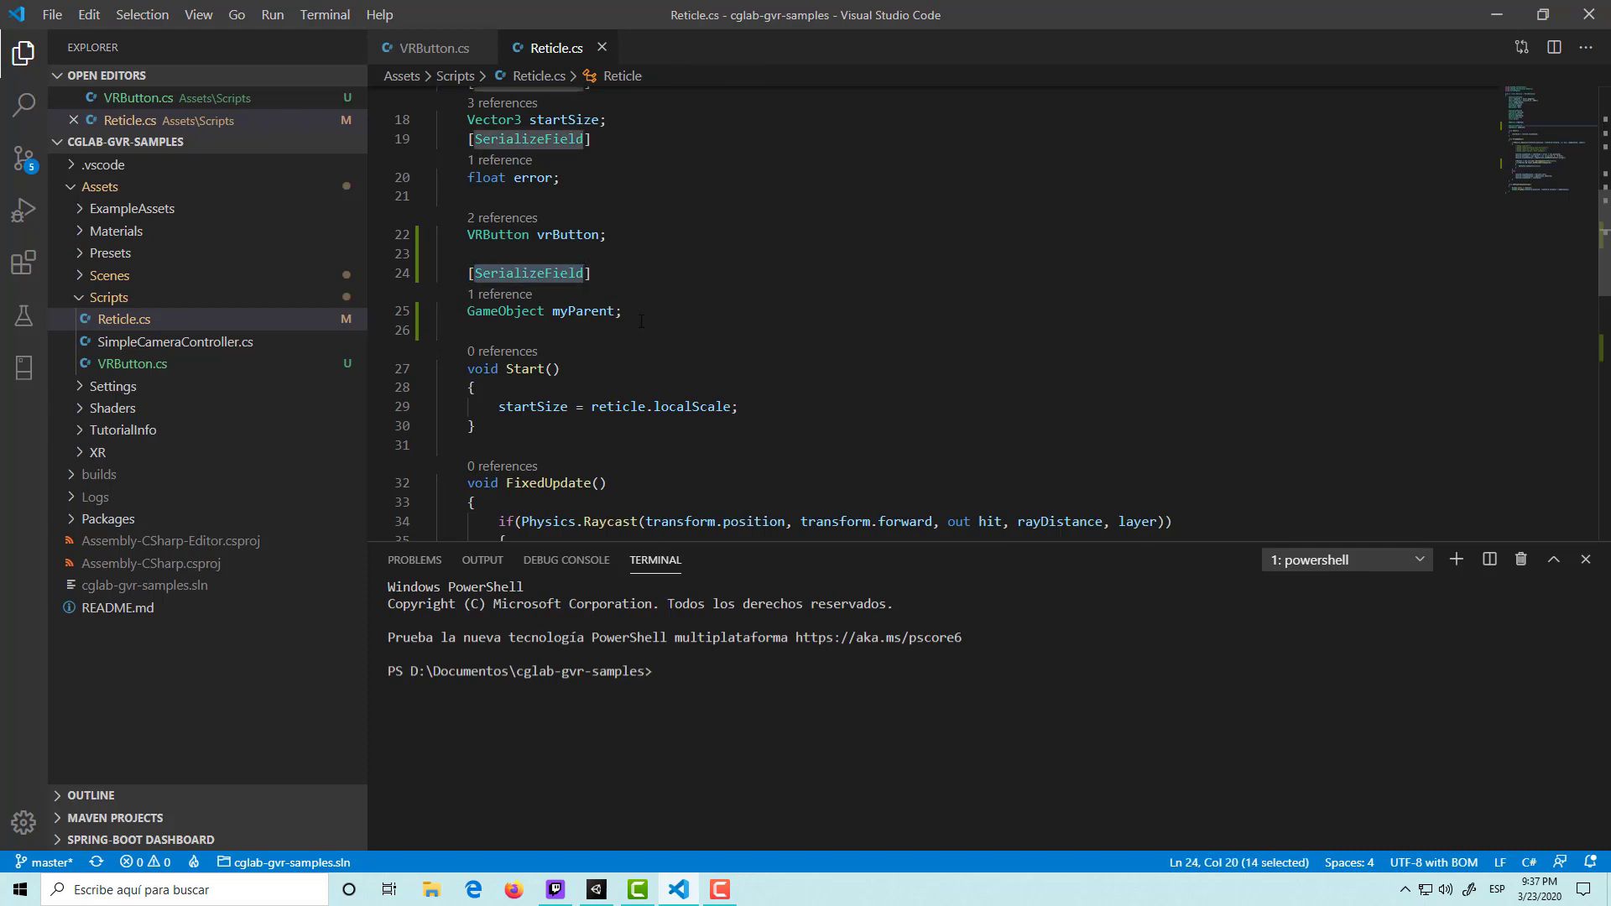
{"action": "key", "text": "Down"}
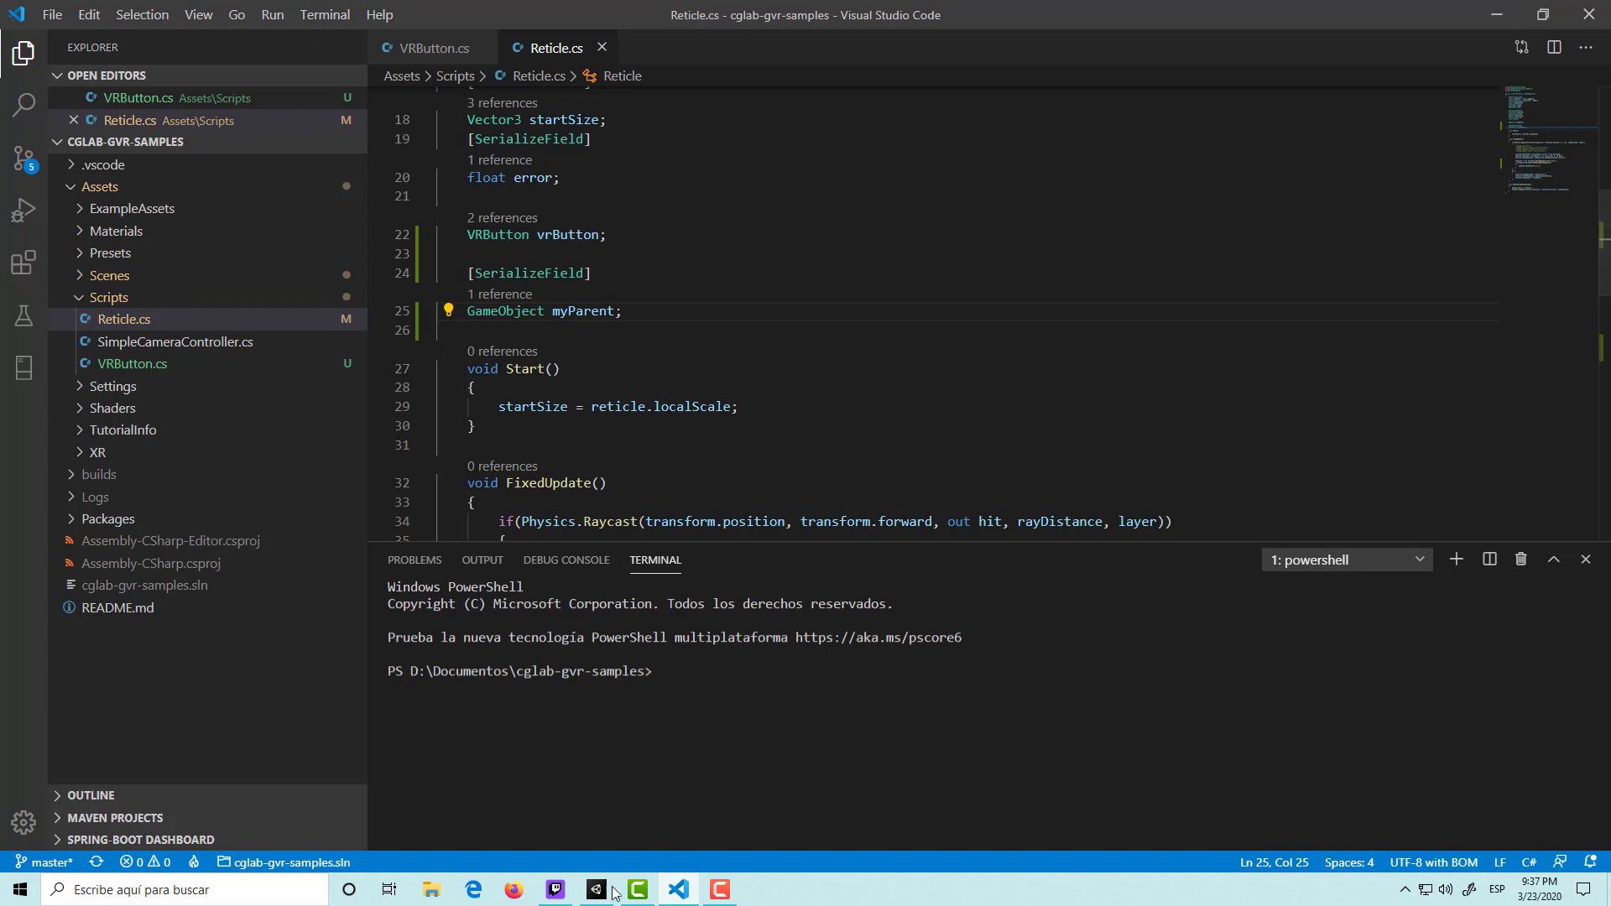
{"action": "mouse_move", "coordinate": [597, 890]}
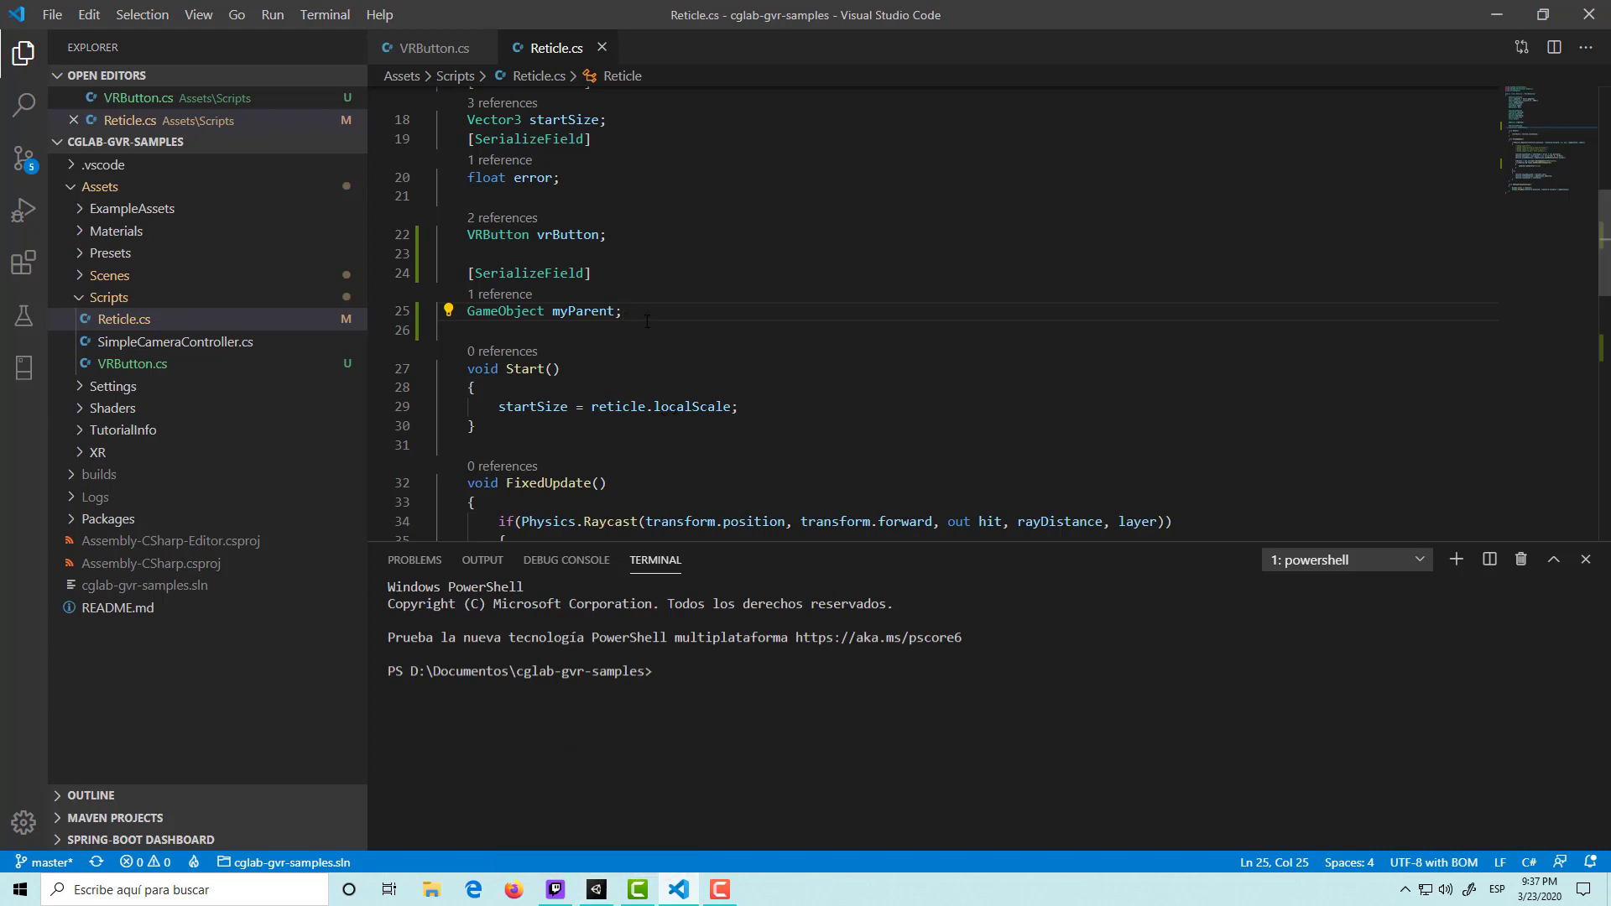
{"action": "left_click_drag", "start_coordinate": [647, 321], "coordinate": [470, 275]}
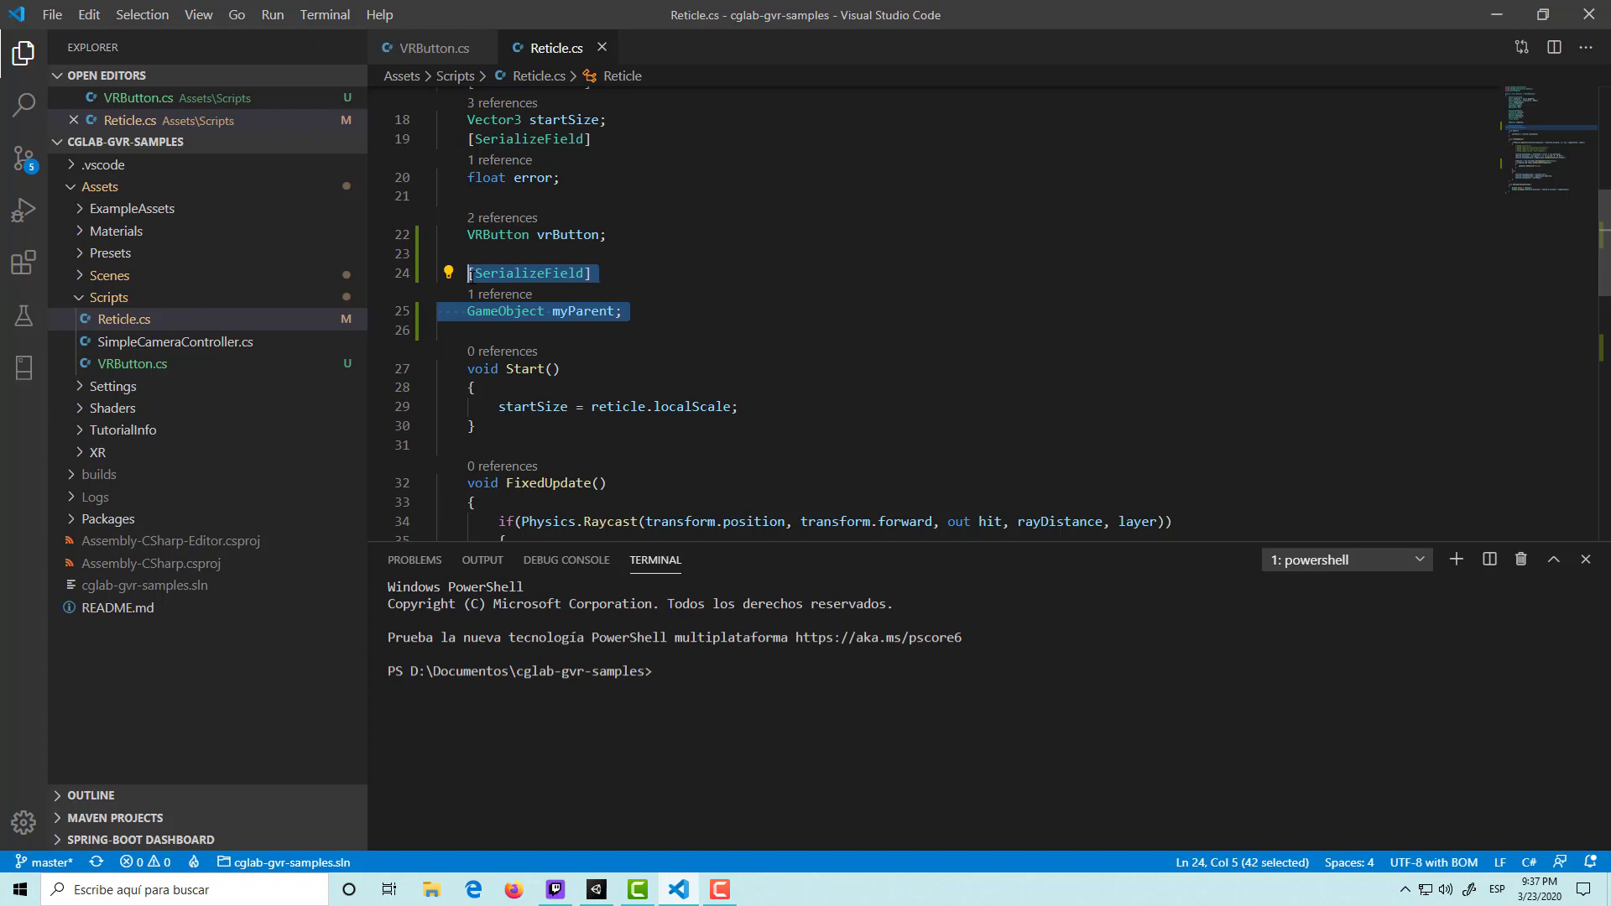
{"action": "key", "text": "ctrl+shift+k"}
{"action": "key", "text": "BackSpace"}
{"action": "key", "text": "ctrl+s"}
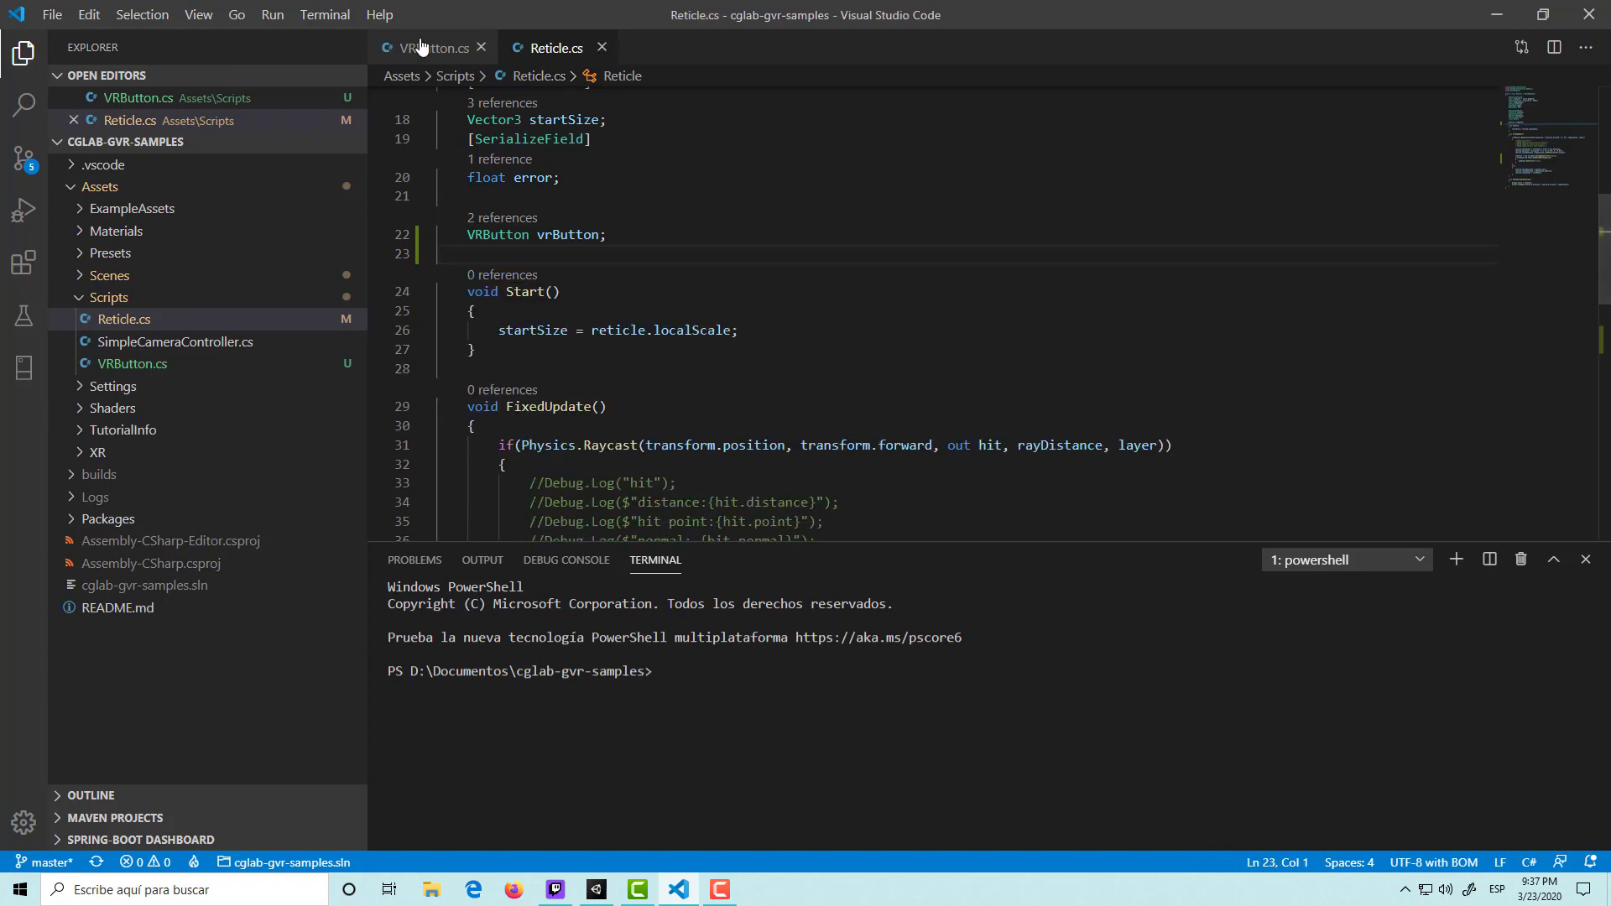
Paste the myParent field after the btnVR field in VRButton.cs and save.
{"action": "key", "text": "ctrl+Tab"}
{"action": "left_click", "coordinate": [598, 218]}
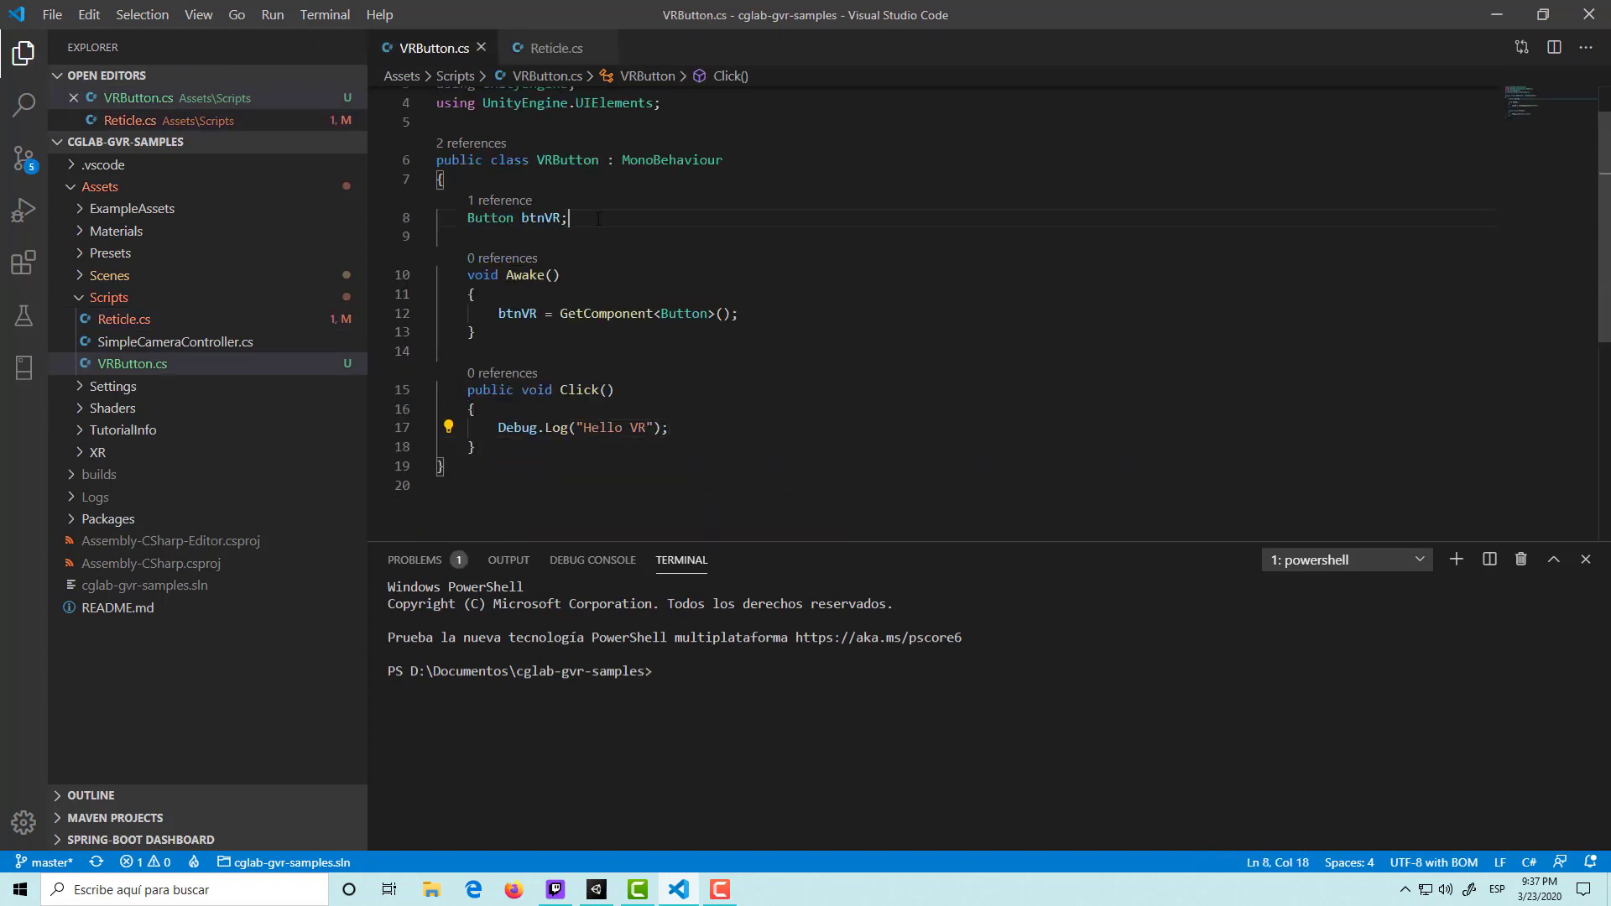
{"action": "type", "text": "[SerializeField]     GameObject myParent;"}
{"action": "key", "text": "ctrl+s"}
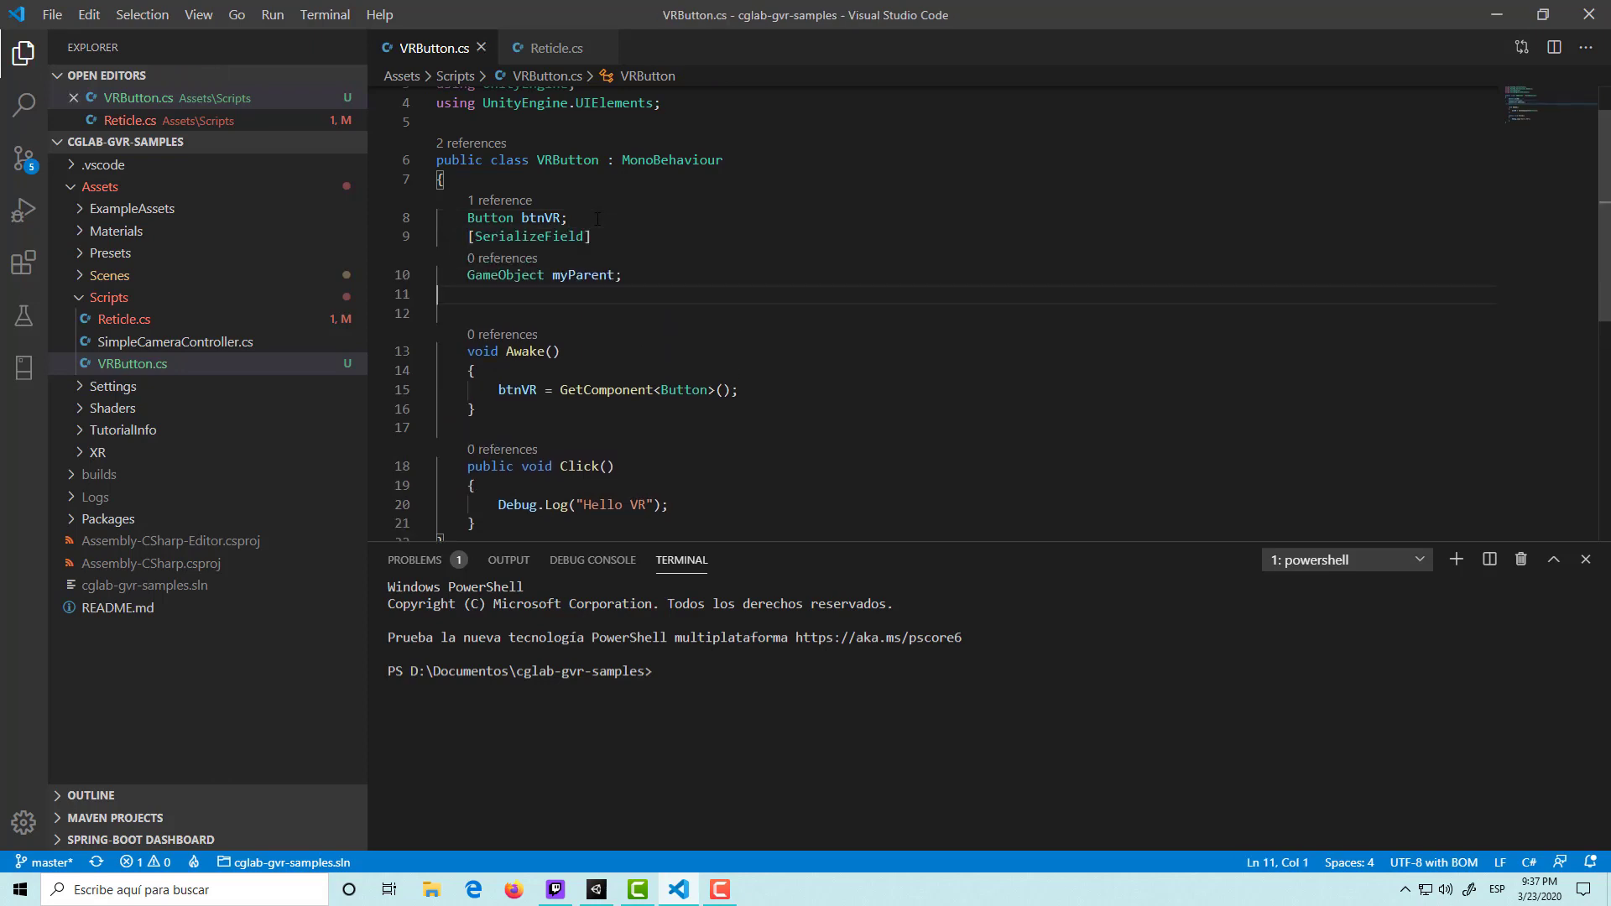
In Reticle.cs, replace the SetActive call on line 45 with vrButton.Click(); and save.
{"action": "left_click", "coordinate": [537, 48]}
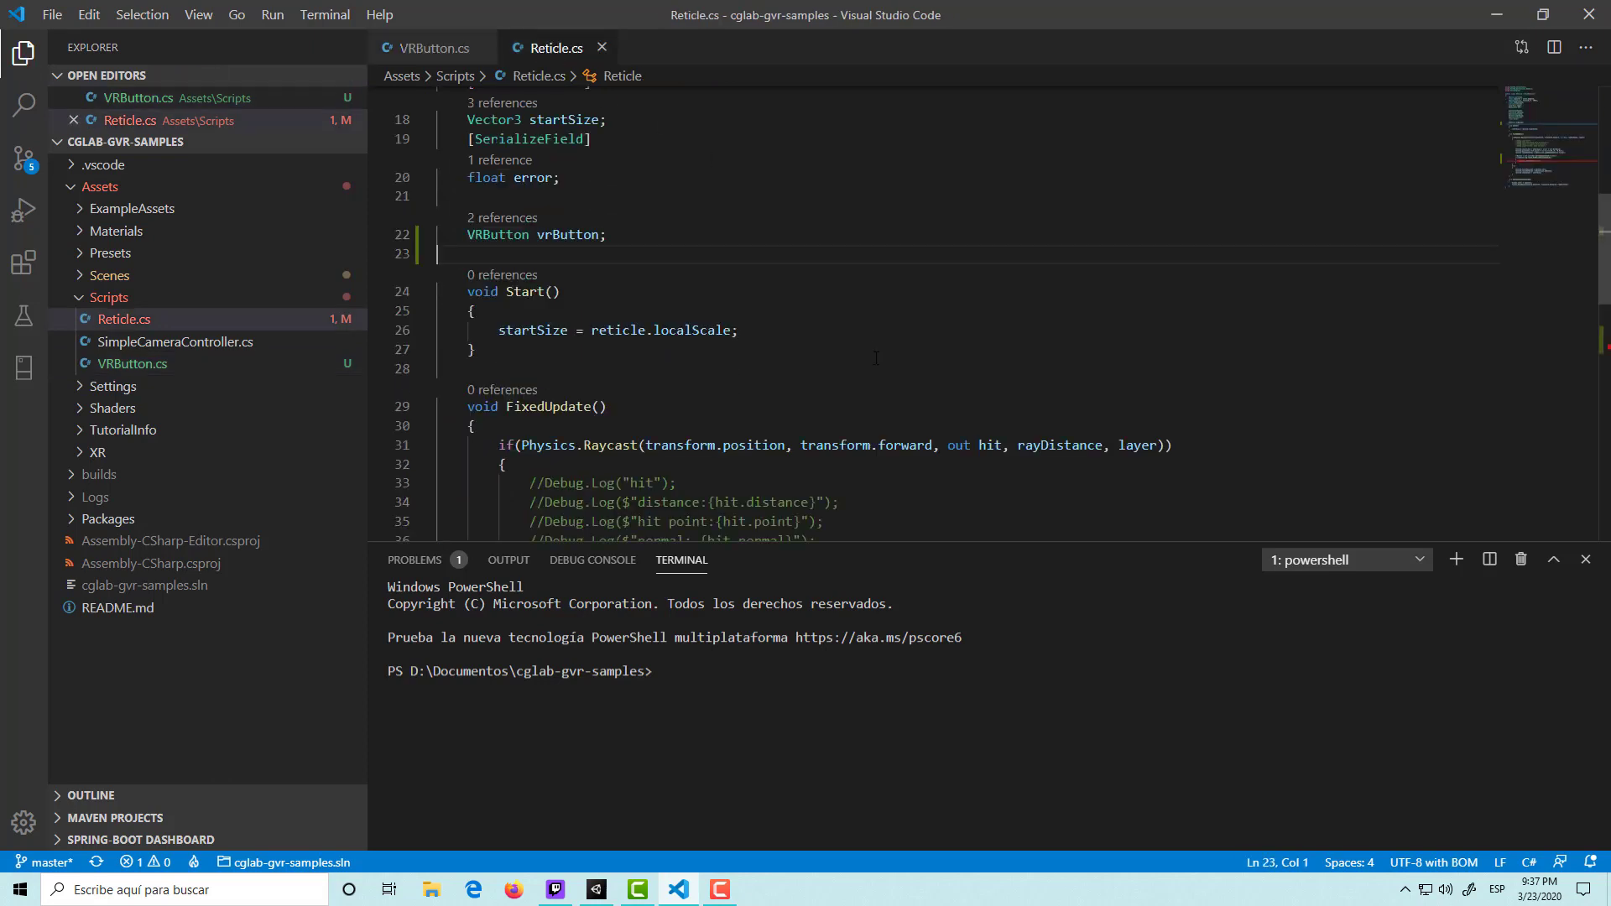
{"action": "scroll", "coordinate": [839, 319], "scroll_direction": "down", "scroll_amount": 5}
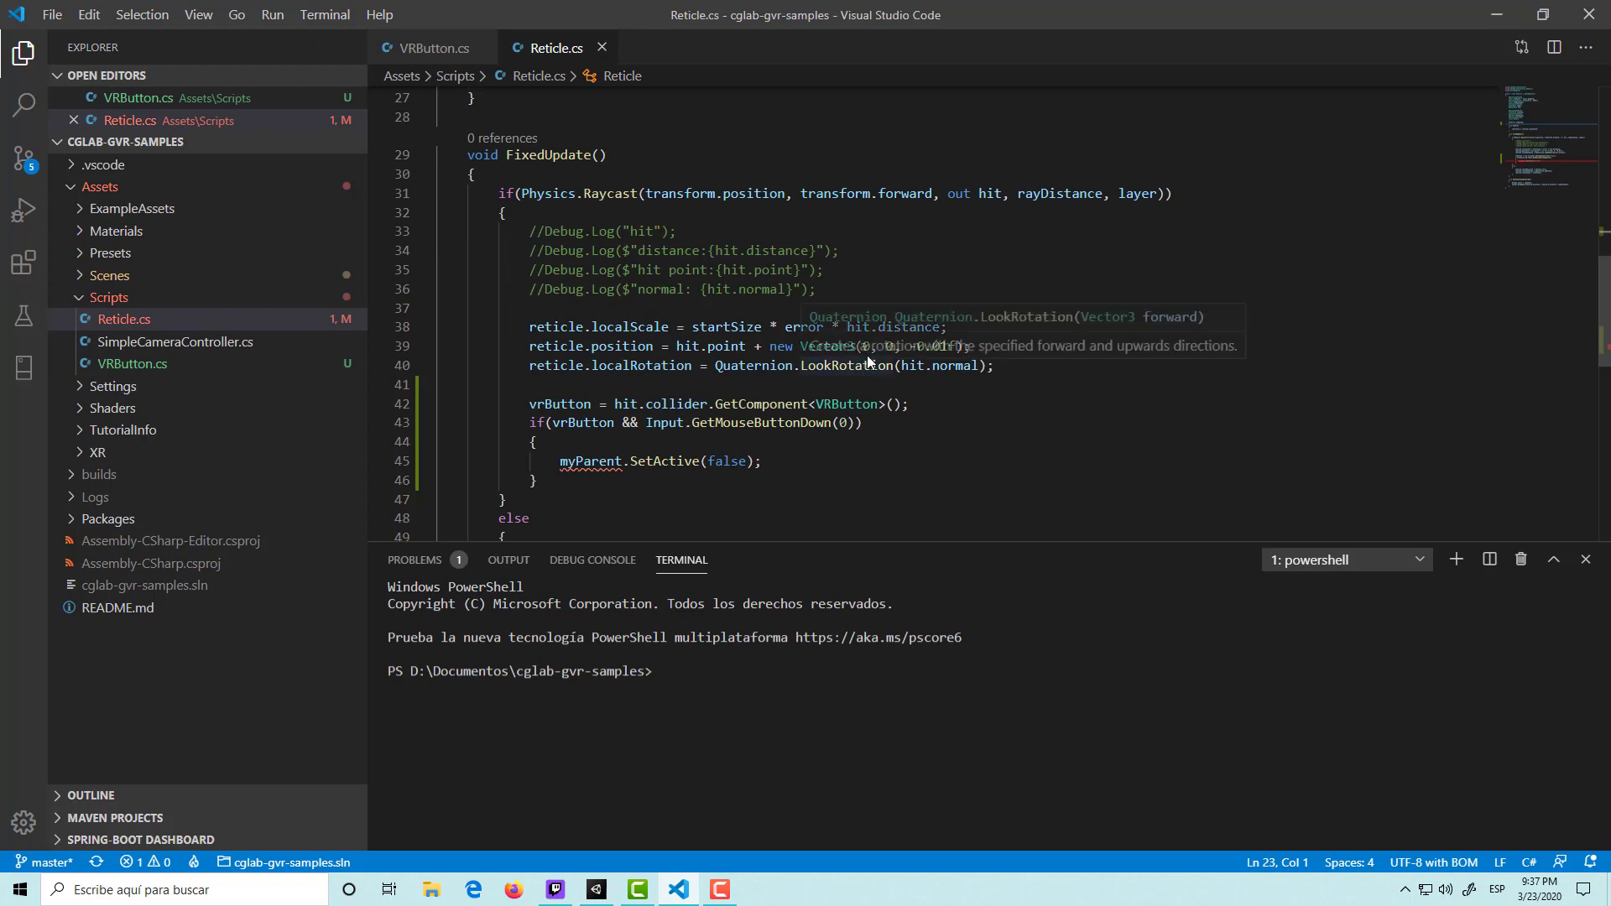
{"action": "scroll", "coordinate": [868, 360], "scroll_direction": "down", "scroll_amount": 2}
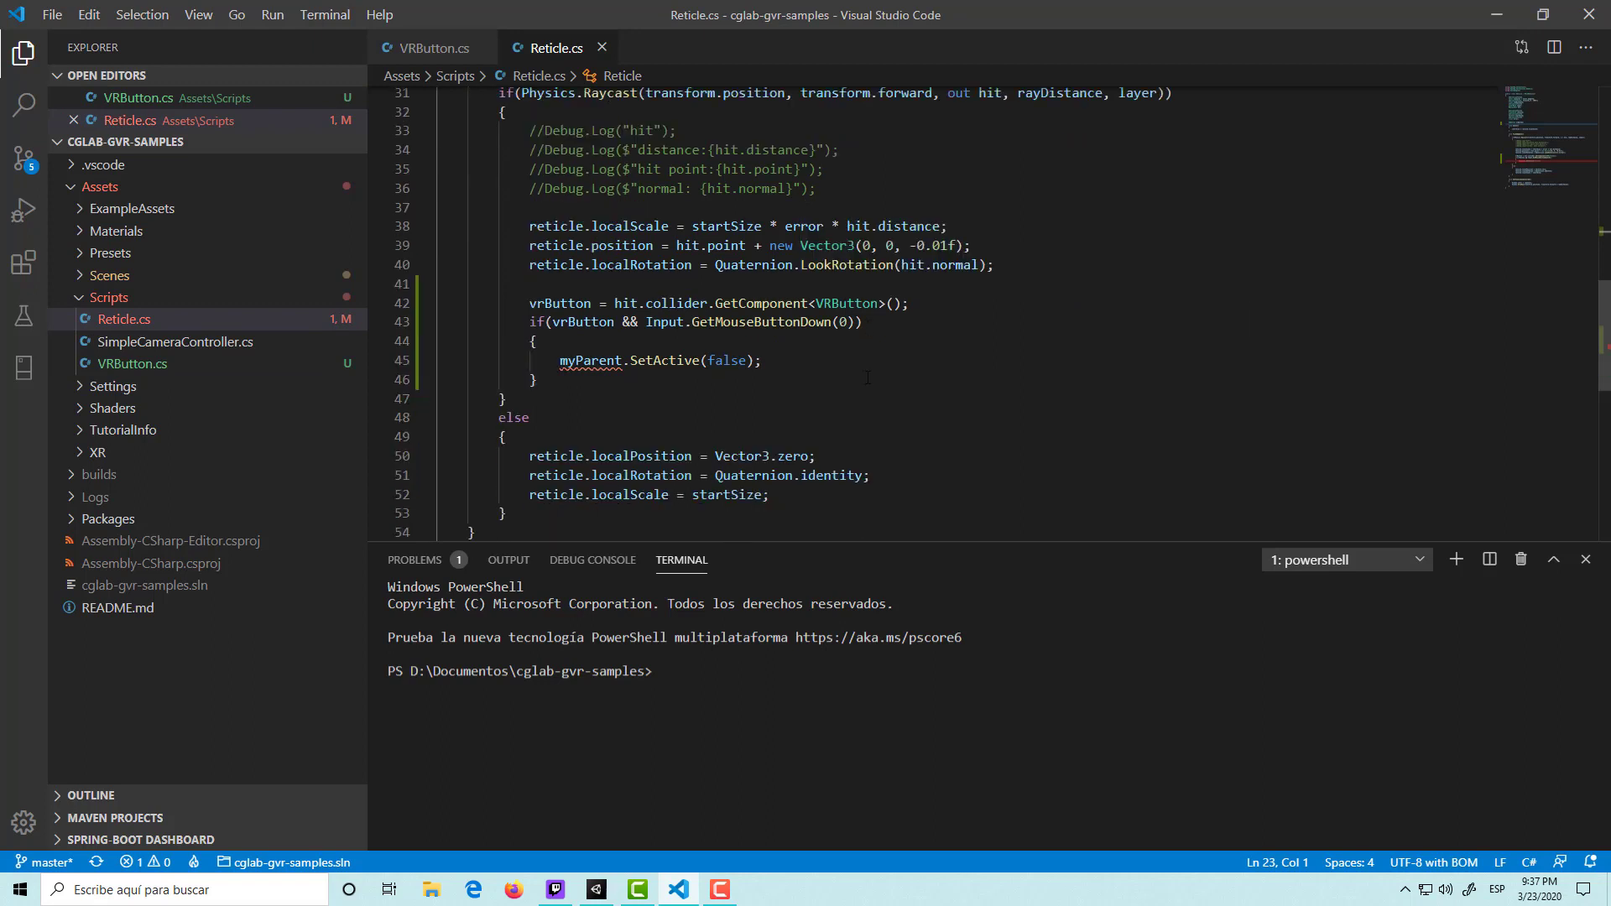
{"action": "left_click", "coordinate": [780, 360]}
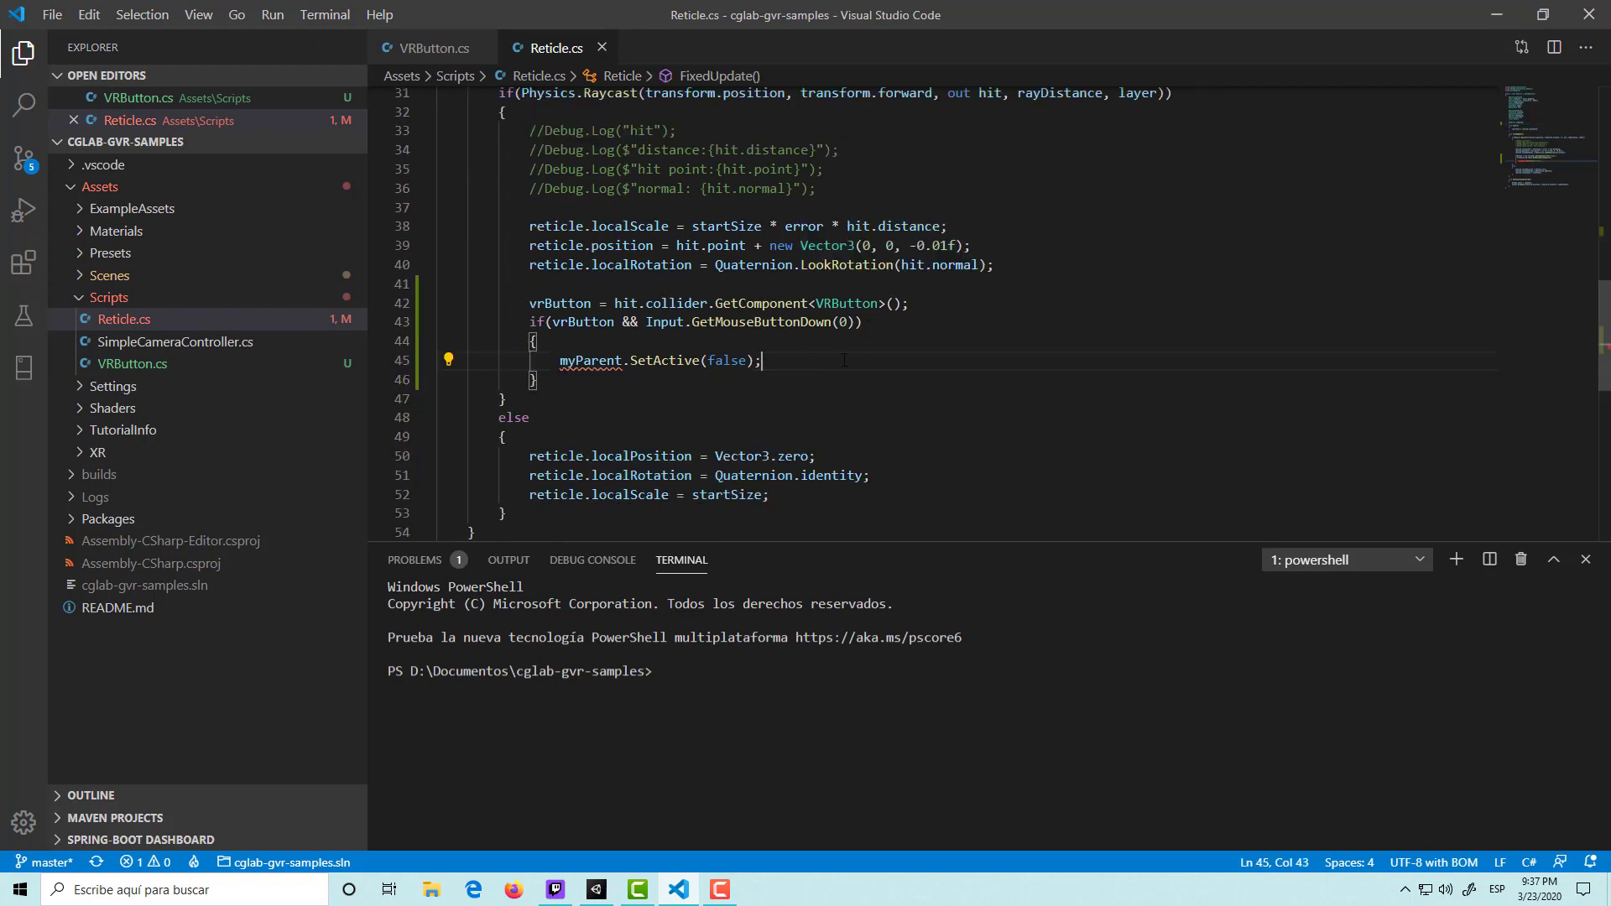
{"action": "key", "text": "BackSpace"}
{"action": "key", "text": "BackSpace"}
{"action": "key", "text": "BackSpace"}
{"action": "key", "text": "BackSpace"}
{"action": "key", "text": "BackSpace"}
{"action": "key", "text": "BackSpace"}
{"action": "key", "text": "BackSpace"}
{"action": "key", "text": "BackSpace"}
{"action": "key", "text": "BackSpace"}
{"action": "key", "text": "BackSpace"}
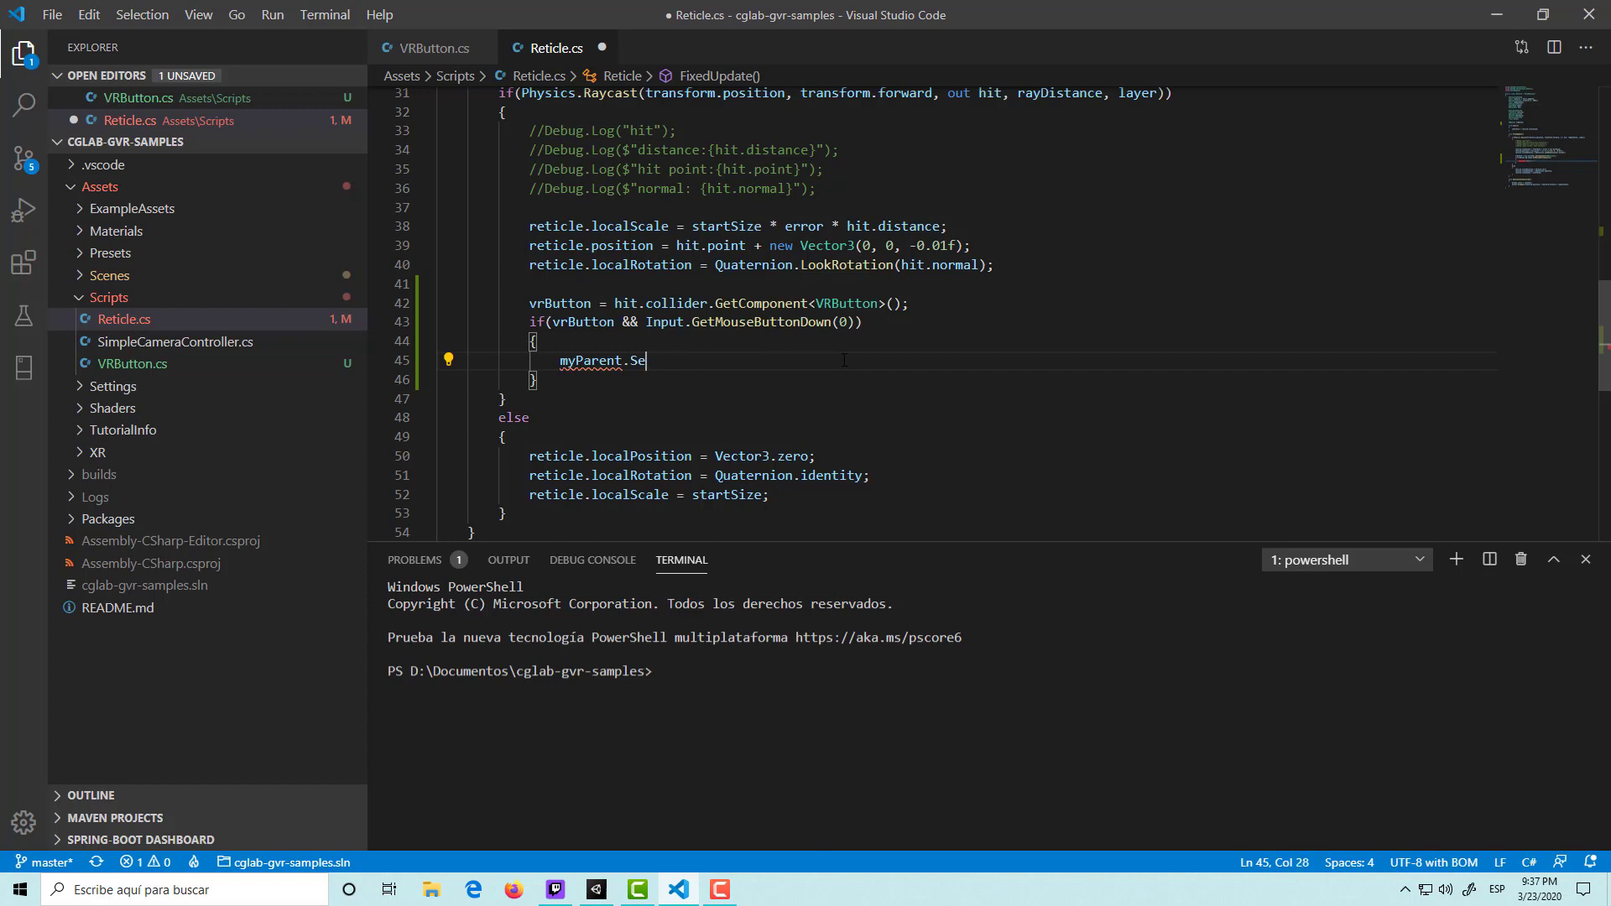
{"action": "key", "text": "BackSpace"}
{"action": "key", "text": "BackSpace"}
{"action": "key", "text": "BackSpace"}
{"action": "key", "text": "BackSpace"}
{"action": "key", "text": "BackSpace"}
{"action": "key", "text": "BackSpace"}
{"action": "key", "text": "BackSpace"}
{"action": "key", "text": "BackSpace"}
{"action": "key", "text": "BackSpace"}
{"action": "key", "text": "BackSpace"}
{"action": "key", "text": "BackSpace"}
{"action": "type", "text": "vr"}
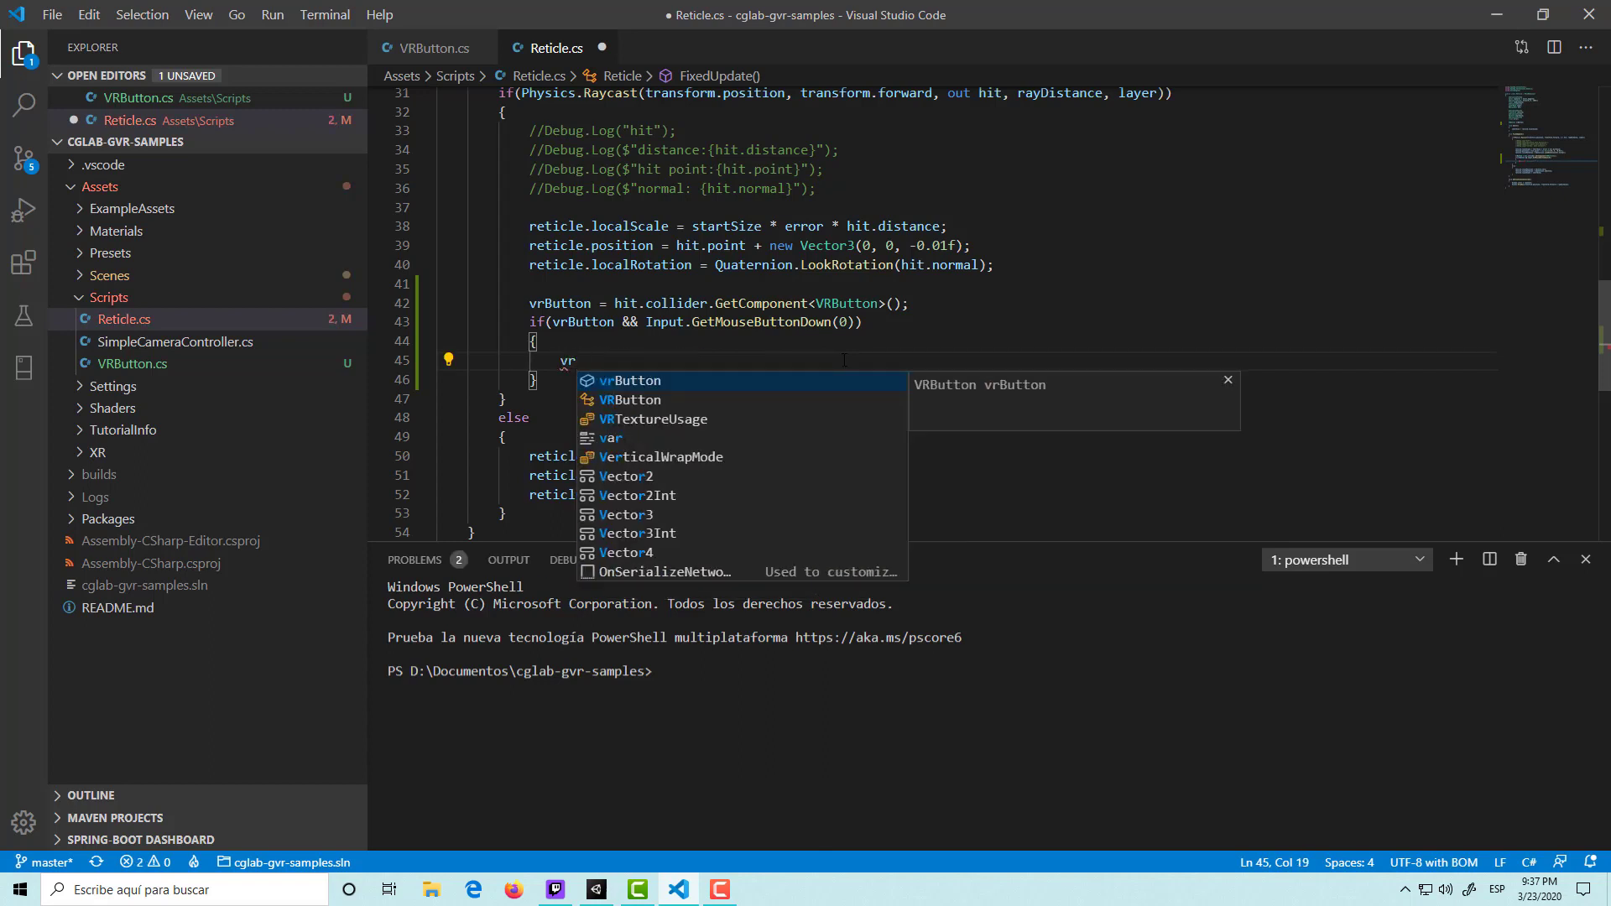
{"action": "key", "text": "Tab"}
{"action": "type", "text": ".,"}
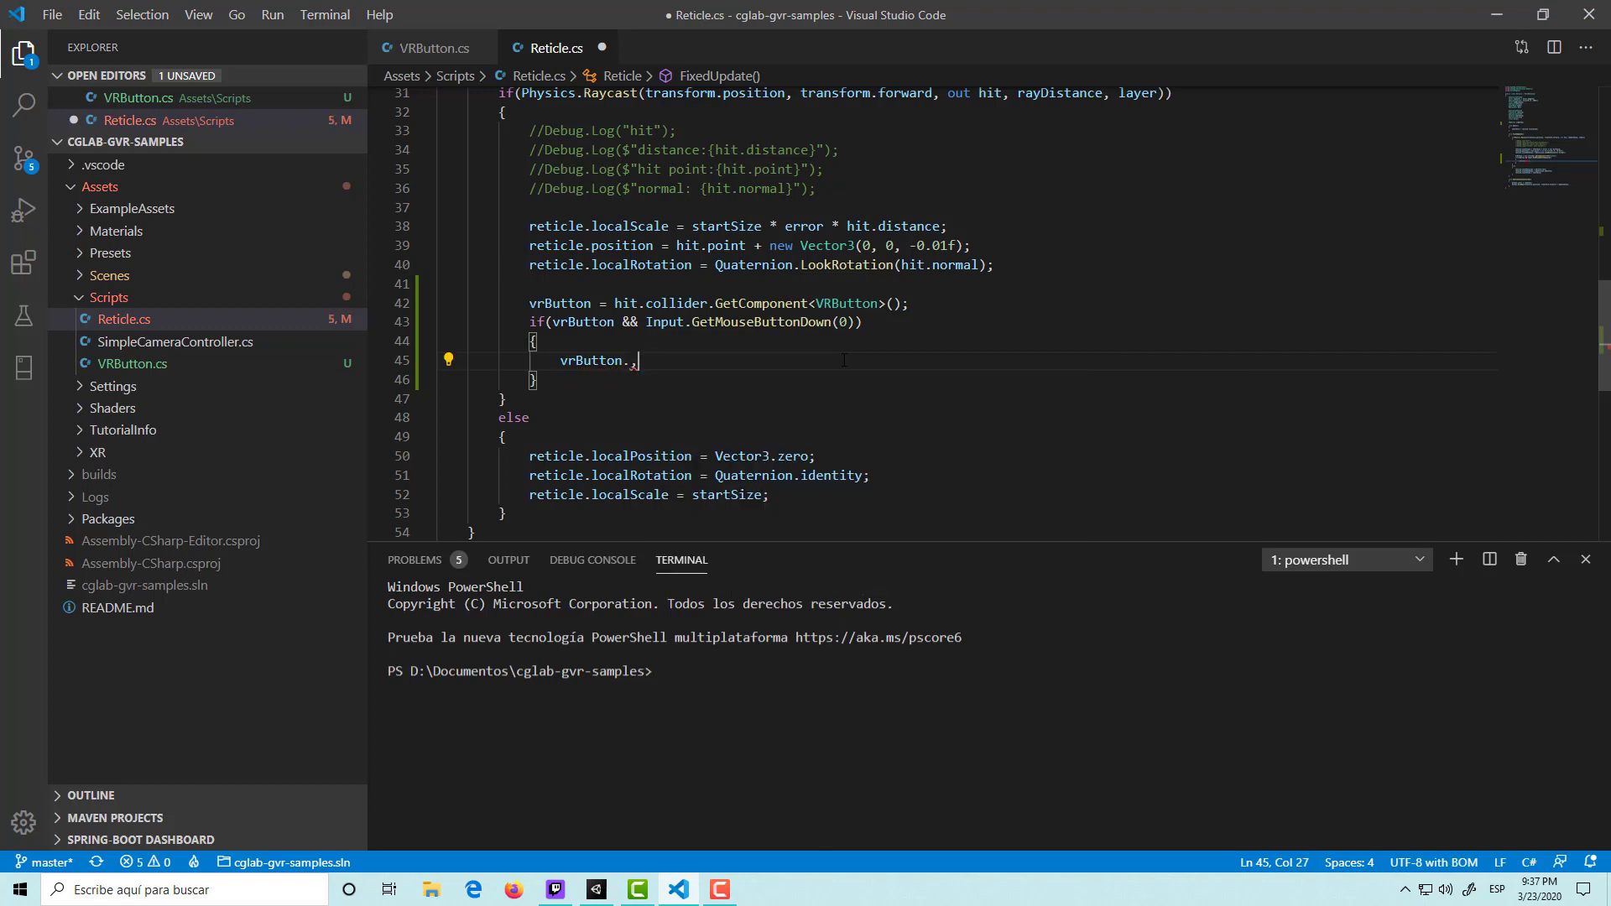
{"action": "type", "text": "cl"}
{"action": "key", "text": "Down"}
{"action": "key", "text": "Down"}
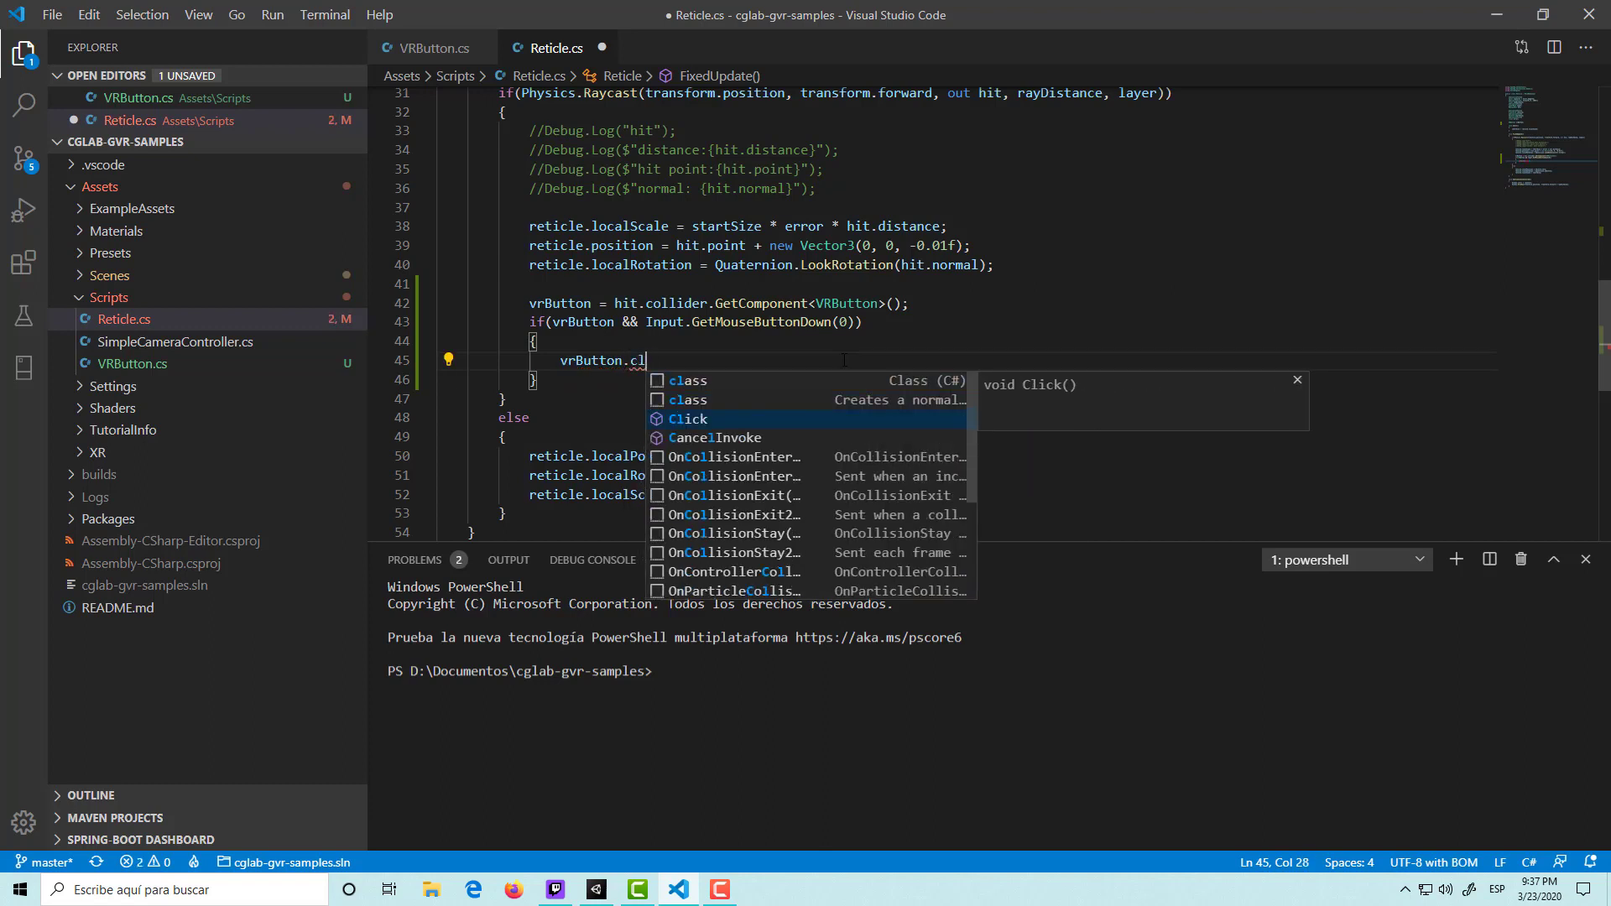
{"action": "key", "text": "Tab"}
{"action": "type", "text": "();"}
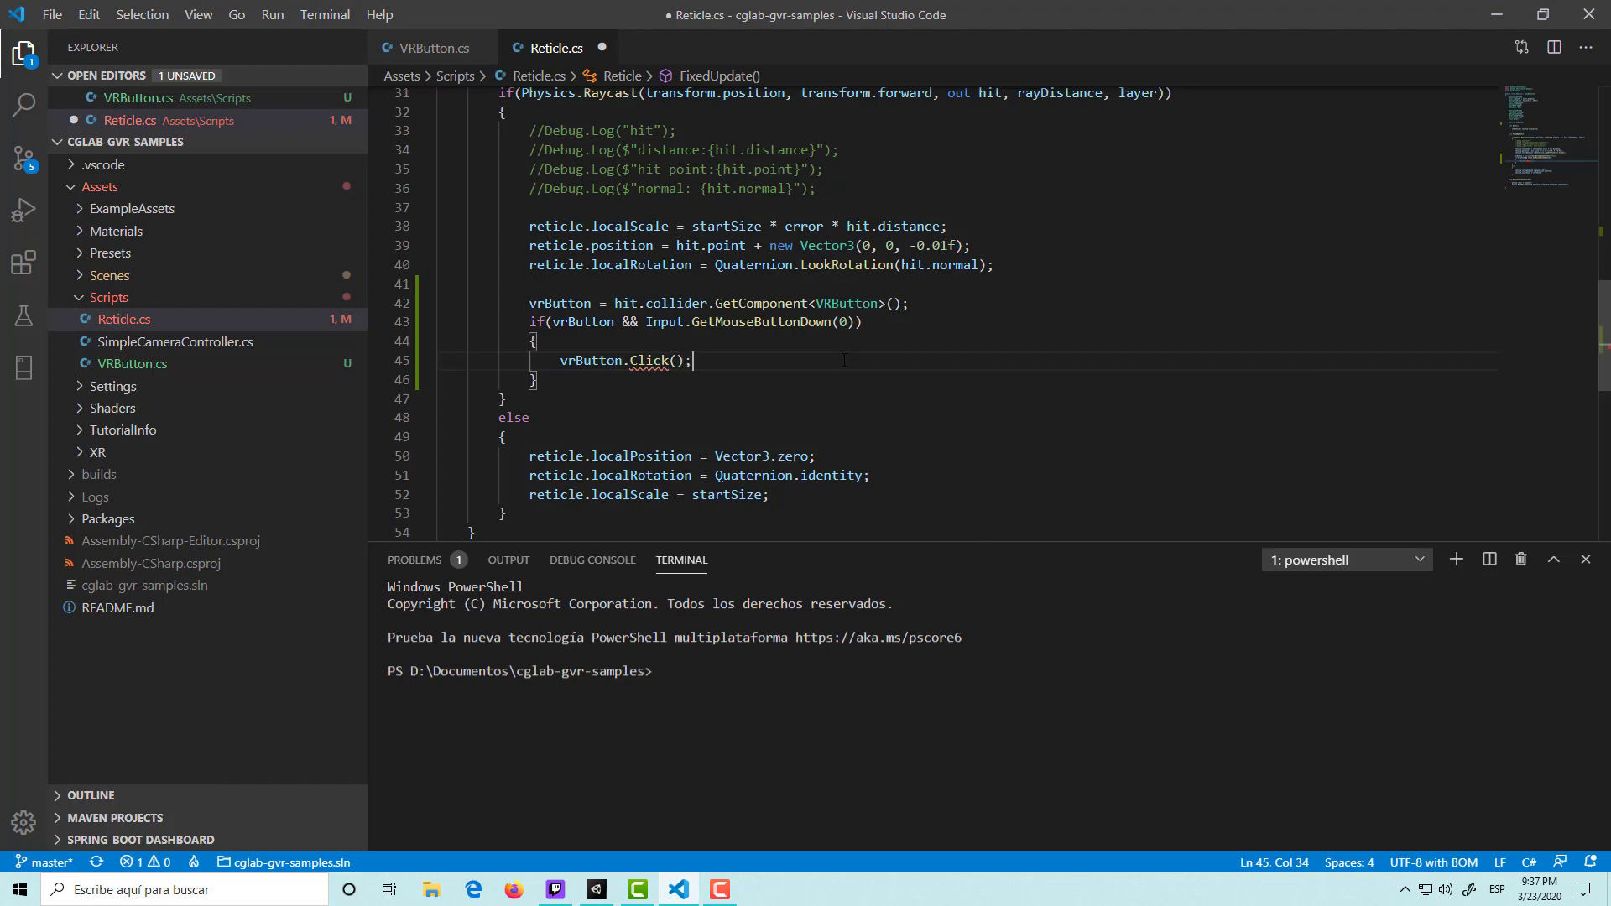
{"action": "key", "text": "ctrl+s"}
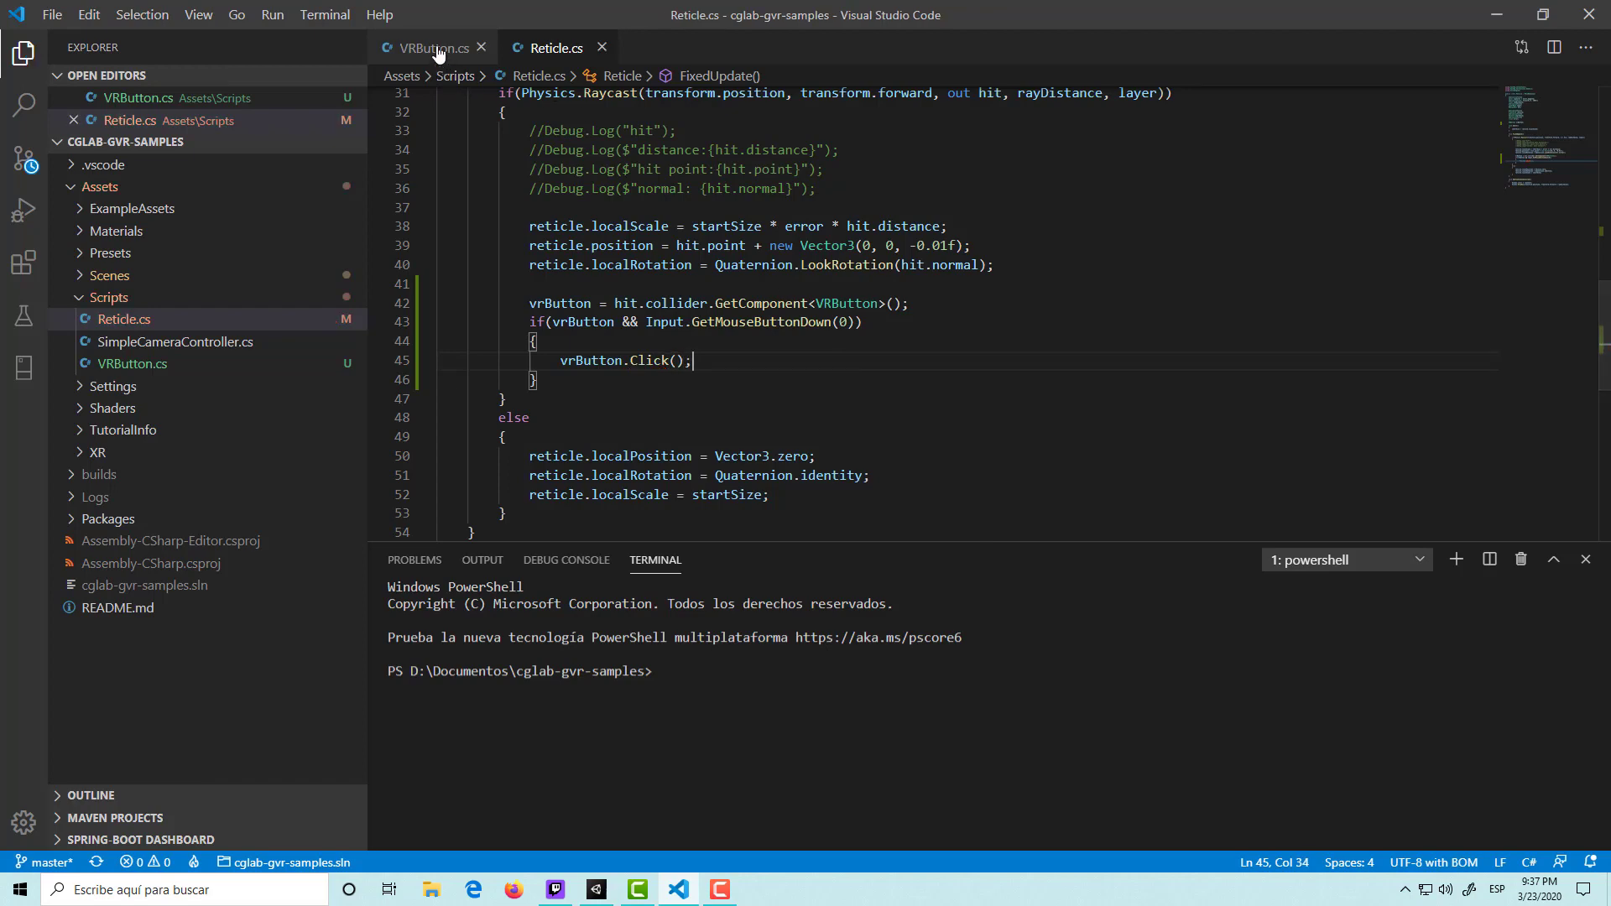
Delete the vrButton field declaration on line 22, then undo to restore it.
{"action": "scroll", "coordinate": [647, 305], "scroll_direction": "up", "scroll_amount": 3}
{"action": "scroll", "coordinate": [647, 306], "scroll_direction": "up", "scroll_amount": 3}
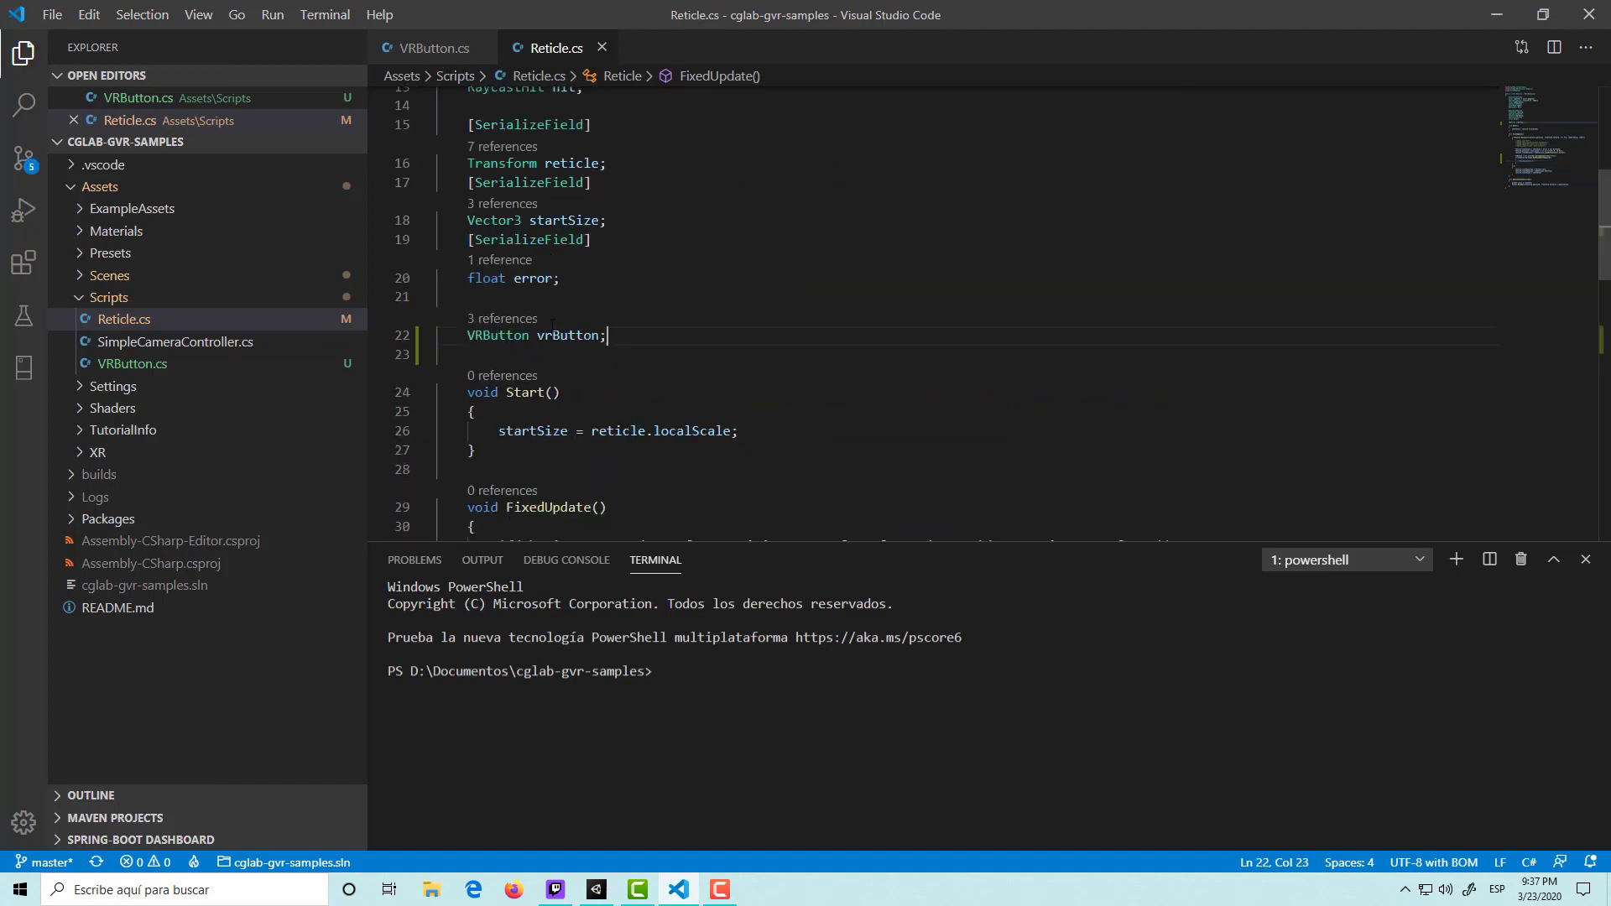
{"action": "left_click_drag", "start_coordinate": [607, 334], "coordinate": [434, 304]}
{"action": "key", "text": "BackSpace"}
{"action": "key", "text": "BackSpace"}
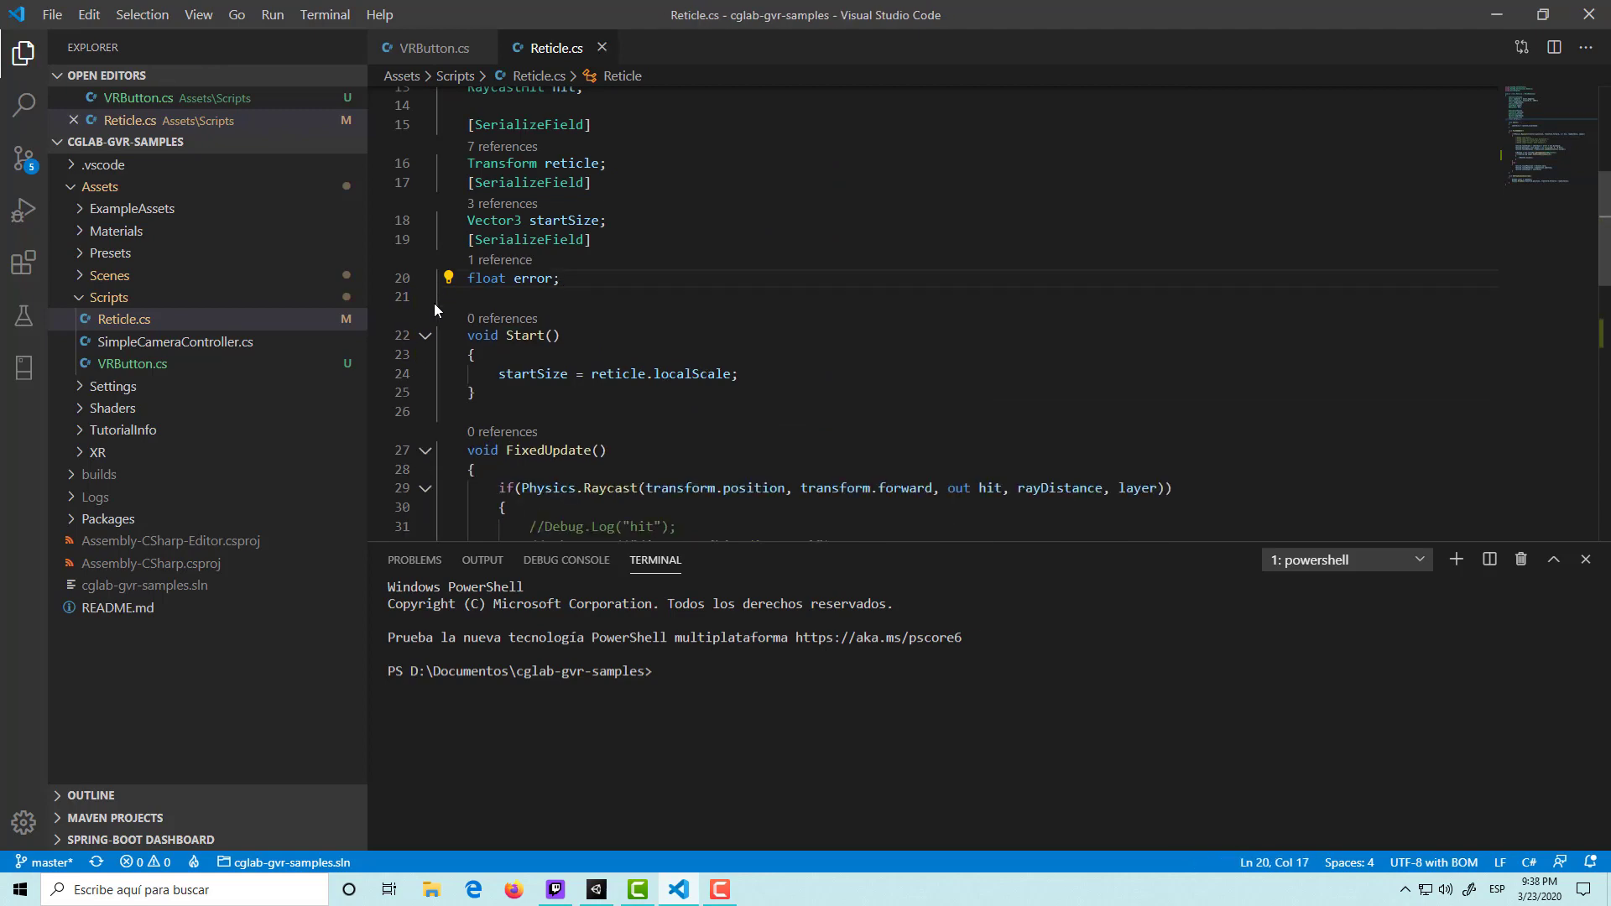
{"action": "scroll", "coordinate": [679, 318], "scroll_direction": "down", "scroll_amount": 6}
{"action": "scroll", "coordinate": [679, 318], "scroll_direction": "up", "scroll_amount": 1}
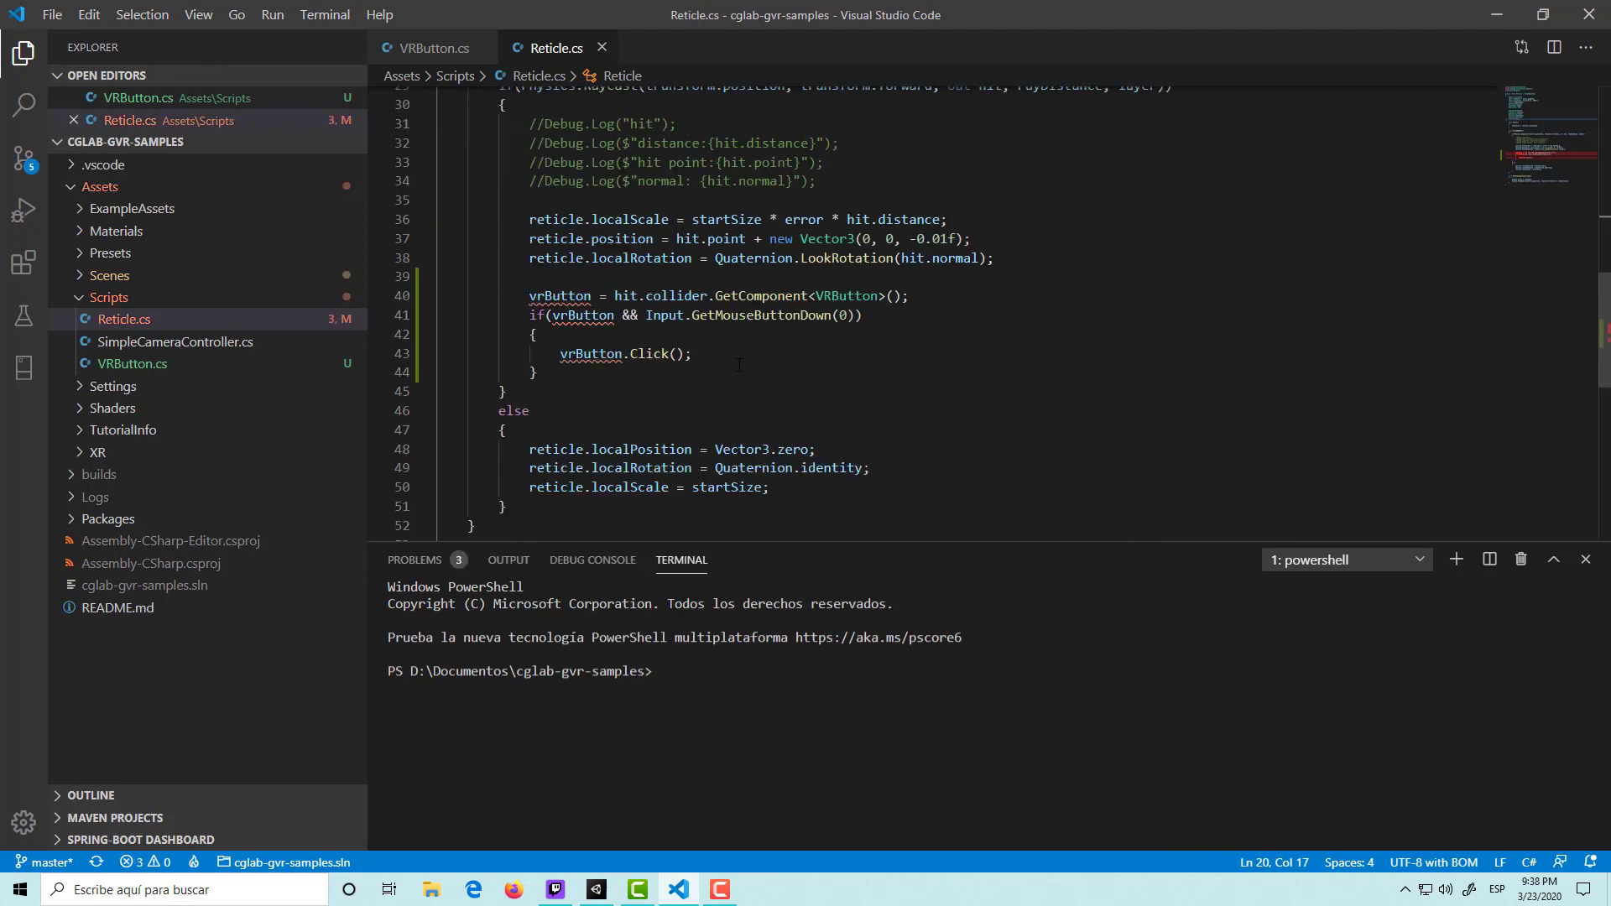
{"action": "scroll", "coordinate": [740, 364], "scroll_direction": "up", "scroll_amount": 3}
{"action": "scroll", "coordinate": [740, 364], "scroll_direction": "up", "scroll_amount": 2}
{"action": "key", "text": "ctrl+z"}
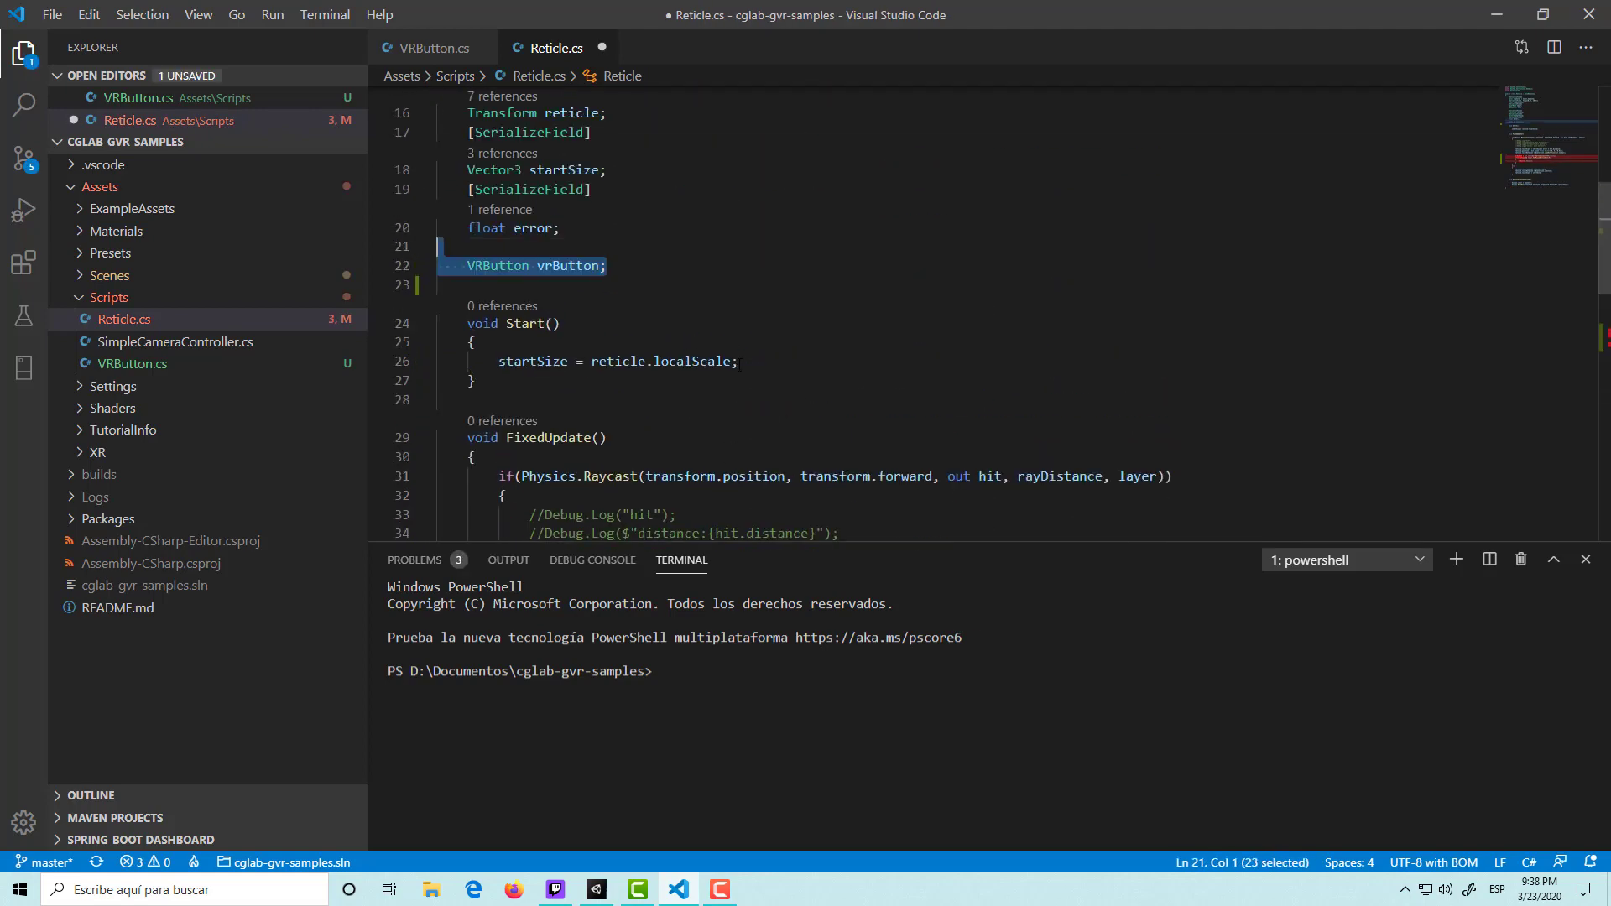
{"action": "left_click", "coordinate": [733, 366]}
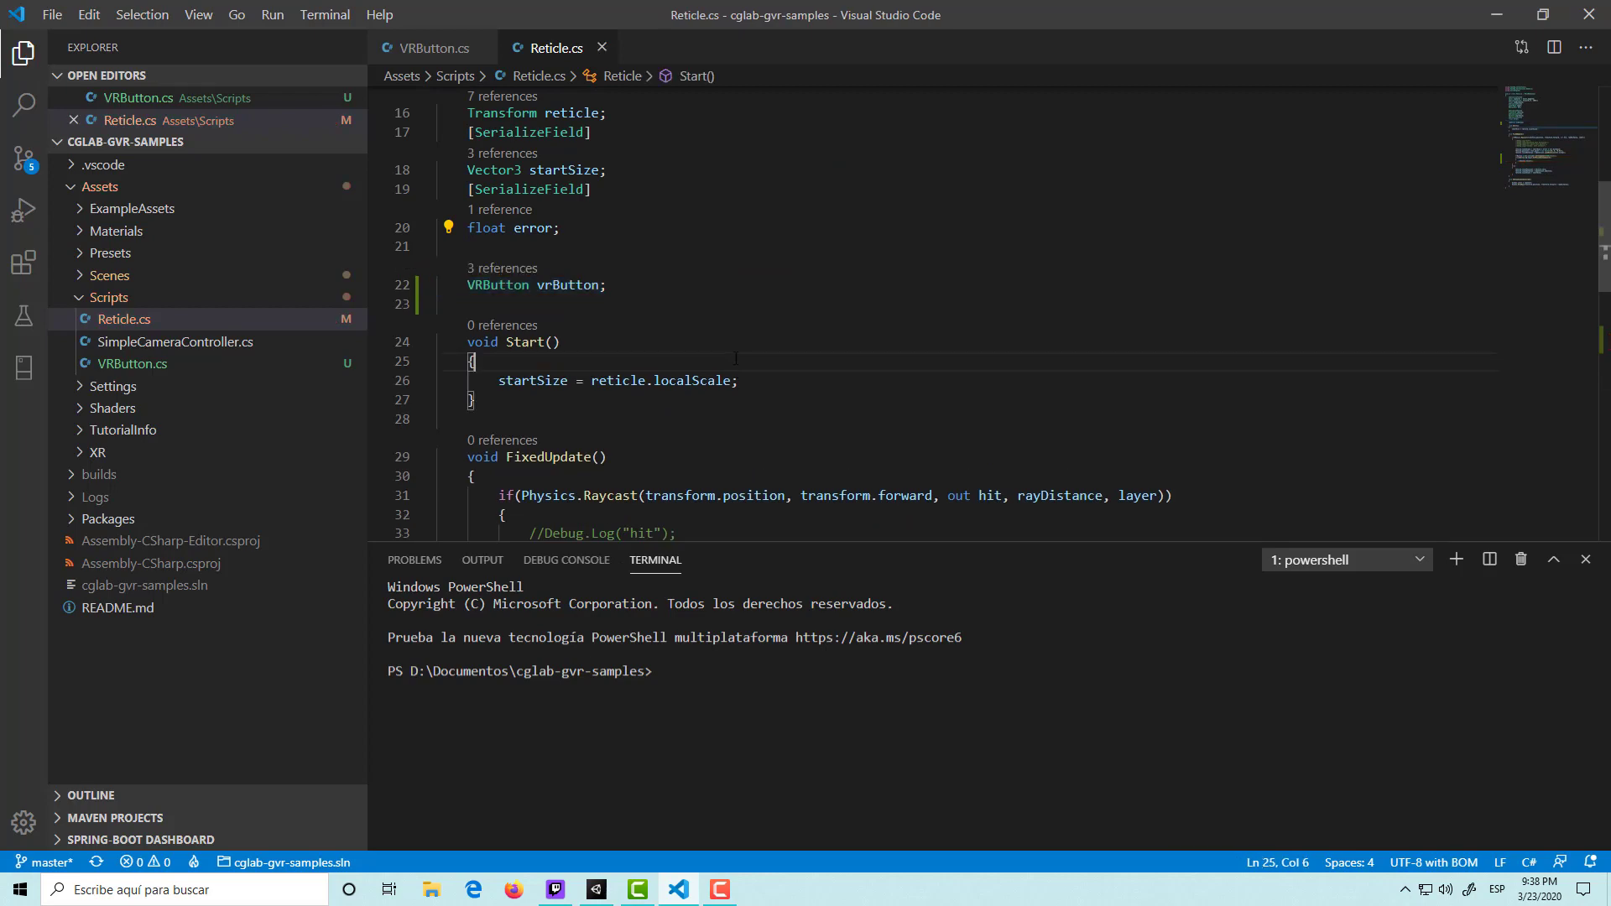
{"action": "scroll", "coordinate": [733, 367], "scroll_direction": "down", "scroll_amount": 5}
{"action": "left_click", "coordinate": [554, 329]}
Delete the Debug.Log Hello VR line inside VRButton's Click method and save.
{"action": "left_click", "coordinate": [424, 51]}
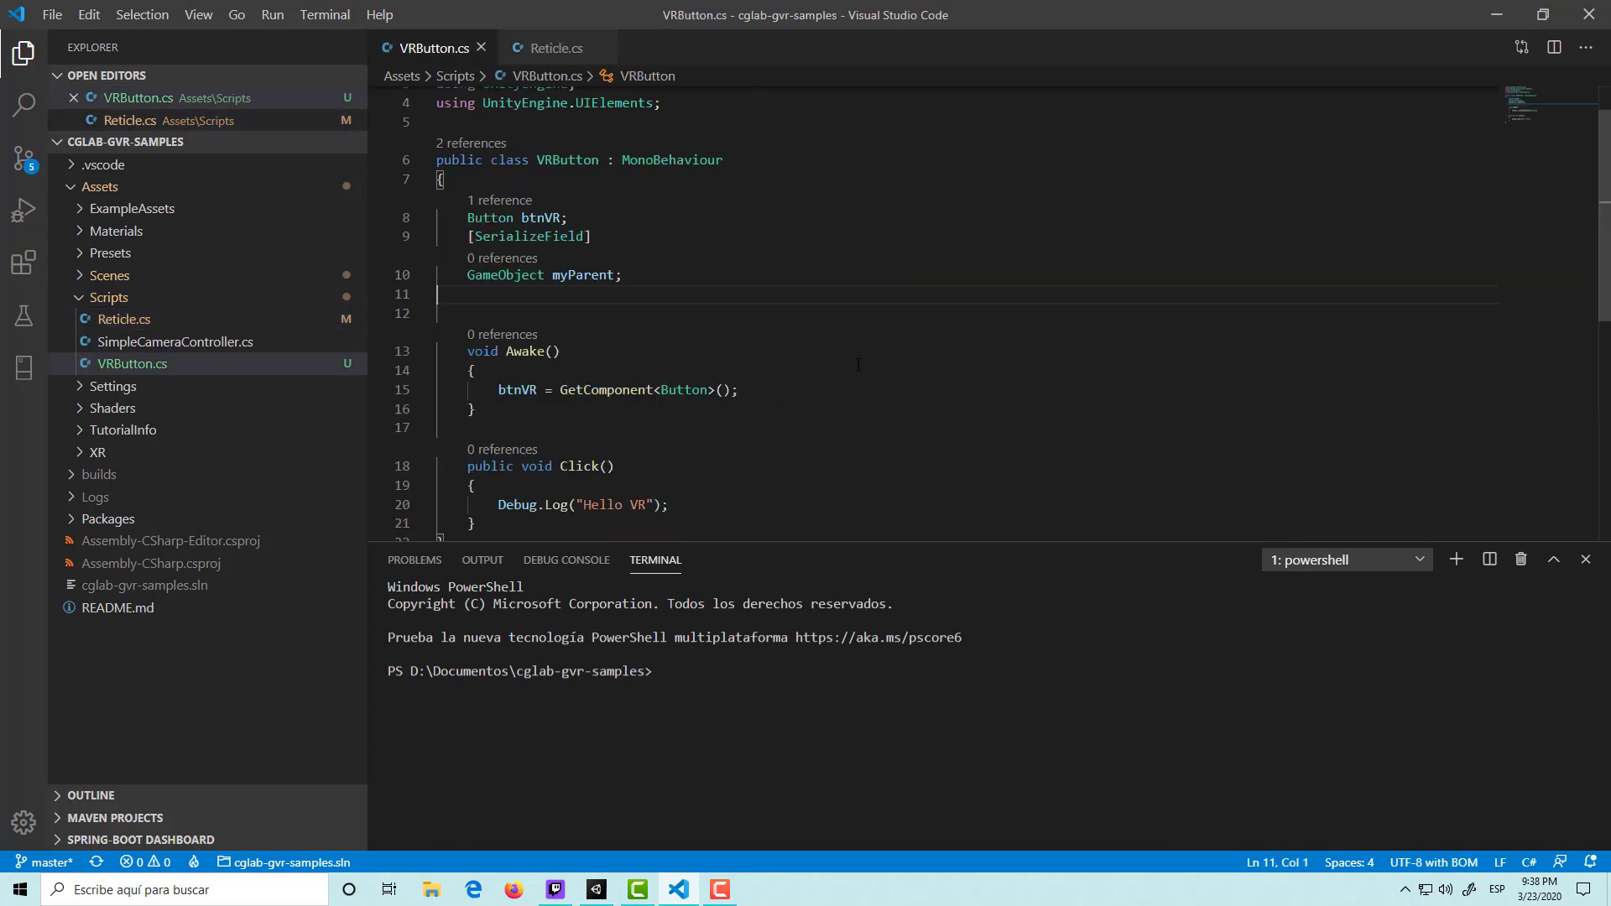
{"action": "scroll", "coordinate": [832, 275], "scroll_direction": "down", "scroll_amount": 3}
{"action": "left_click", "coordinate": [713, 354]}
{"action": "key", "text": "BackSpace"}
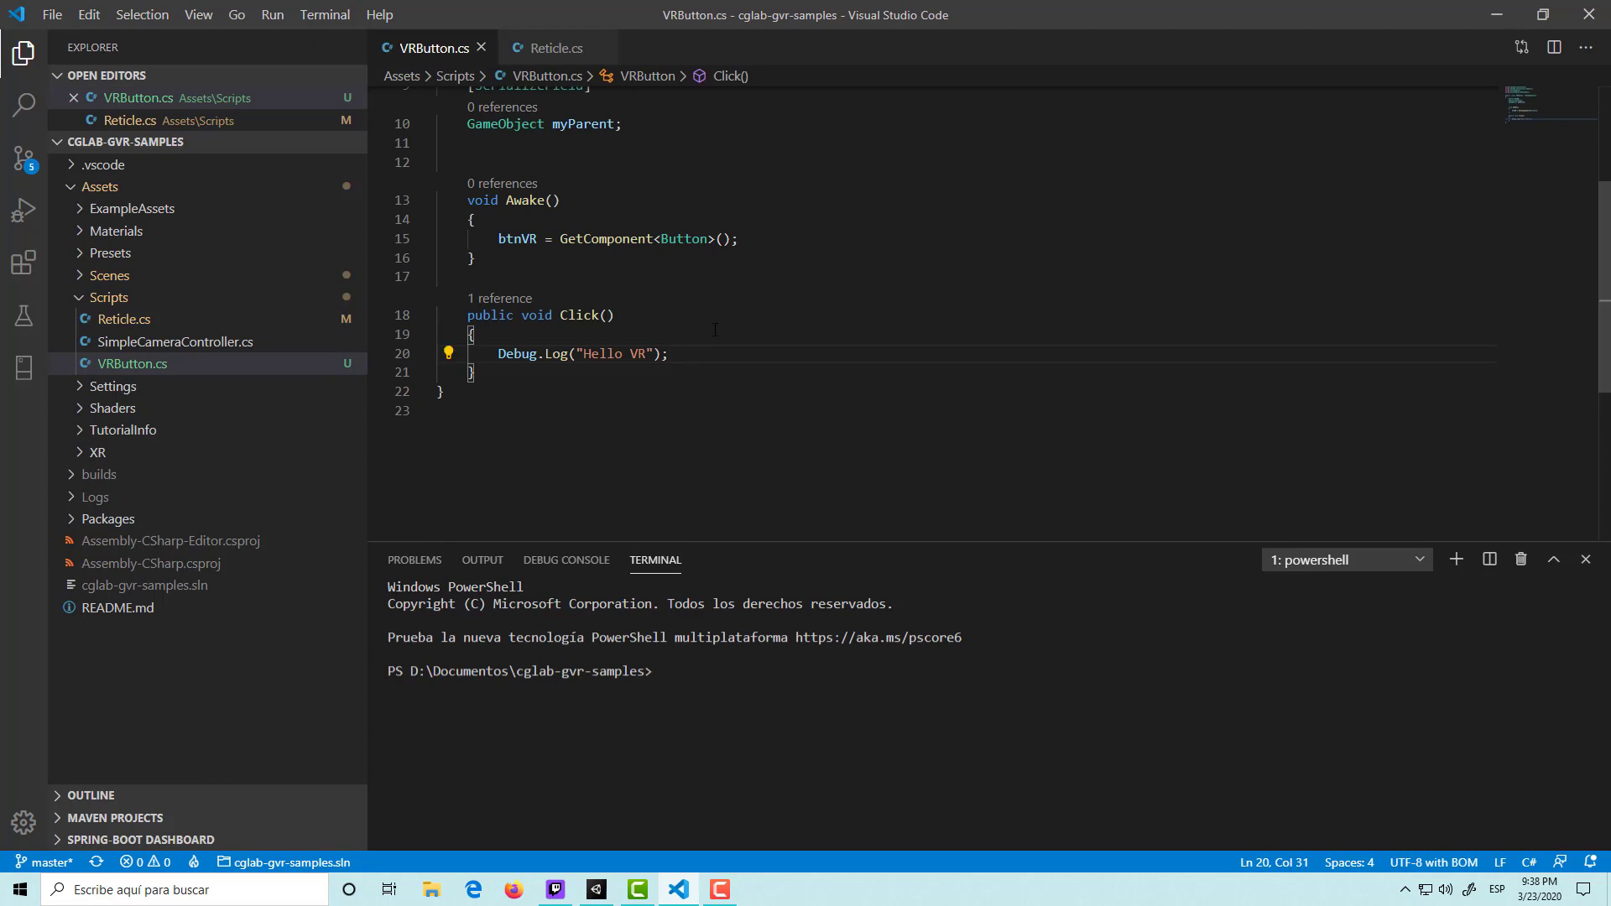
{"action": "key", "text": "BackSpace"}
{"action": "key", "text": "BackSpace"}
{"action": "key", "text": "BackSpace"}
{"action": "key", "text": "BackSpace"}
{"action": "key", "text": "BackSpace"}
{"action": "key", "text": "BackSpace"}
{"action": "key", "text": "BackSpace"}
{"action": "key", "text": "BackSpace"}
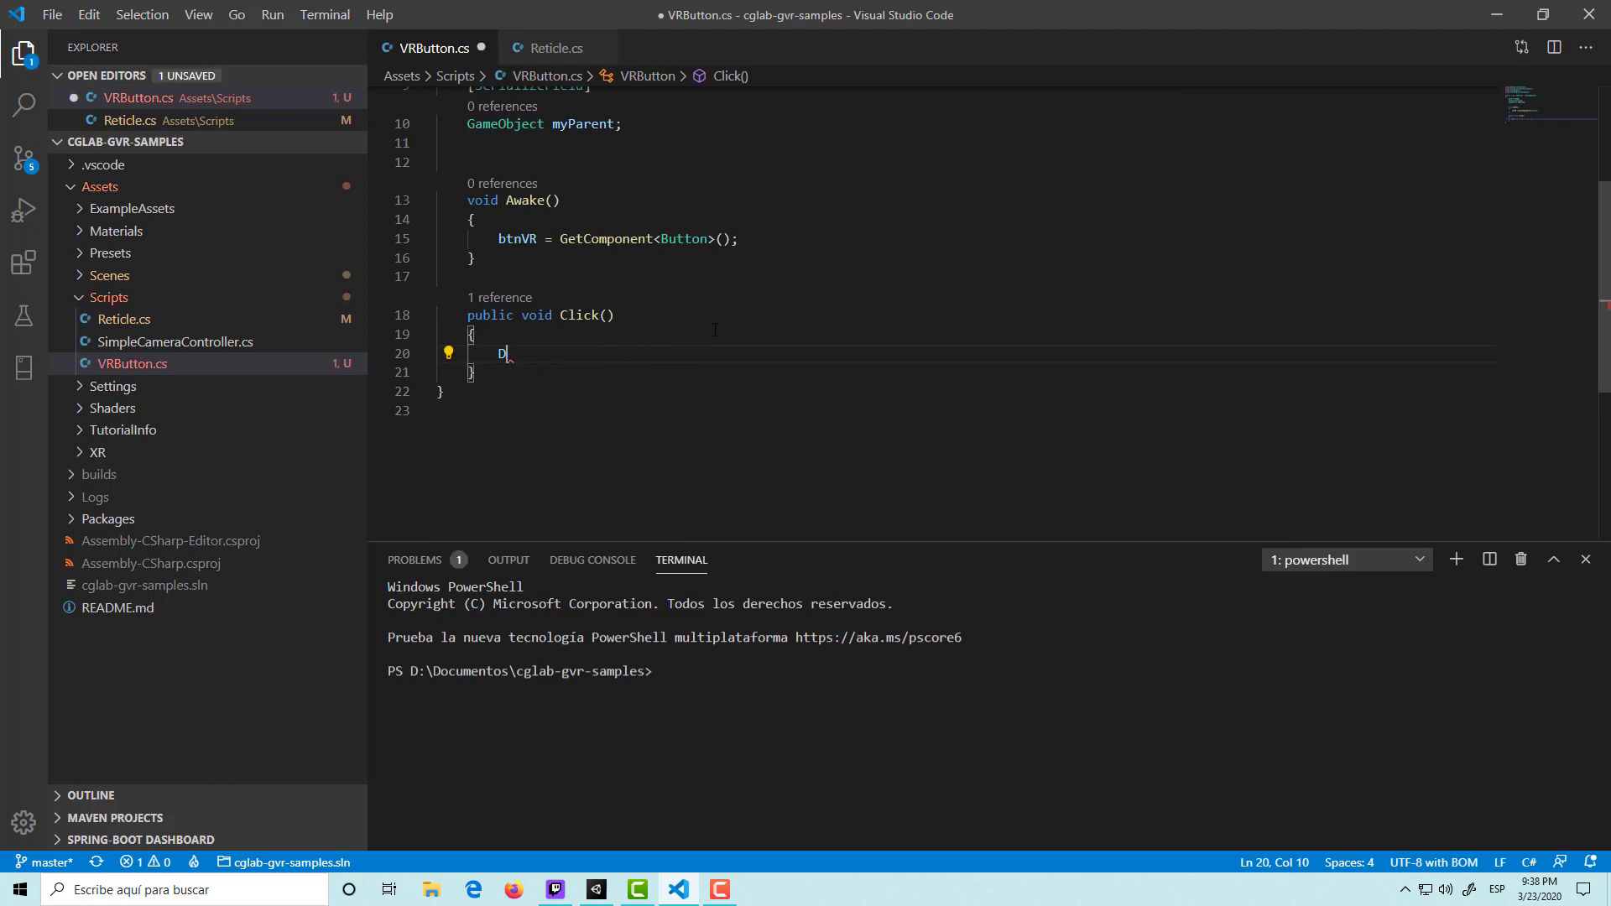
{"action": "key", "text": "ctrl+s"}
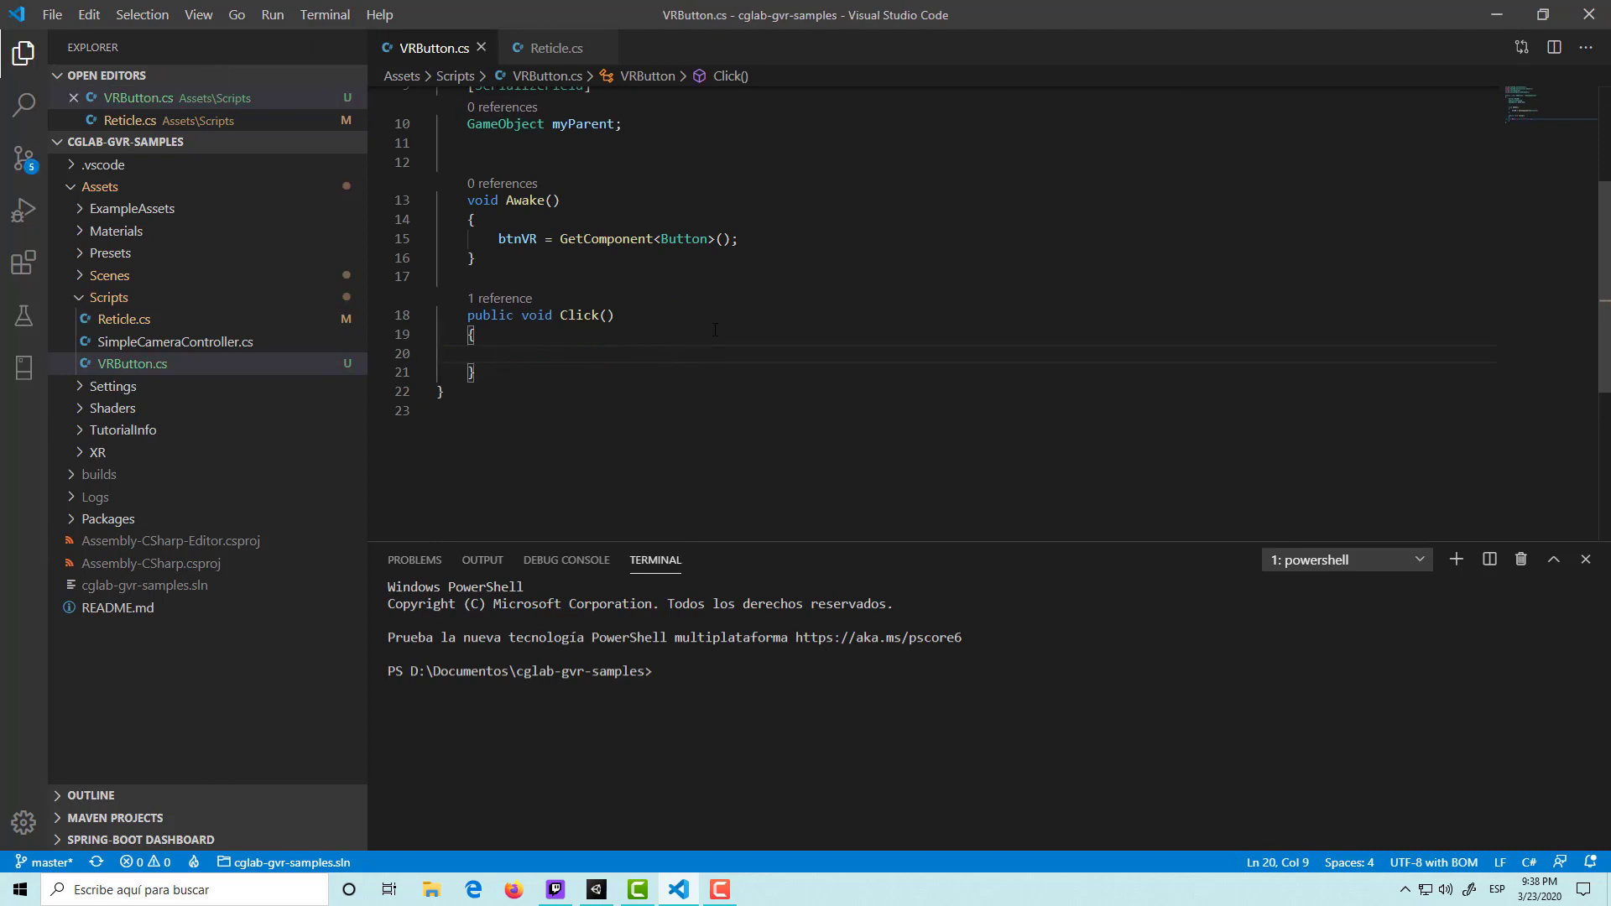
Write myParent.SetActive(false); in the Click method and save VRButton.cs.
{"action": "type", "text": "my"}
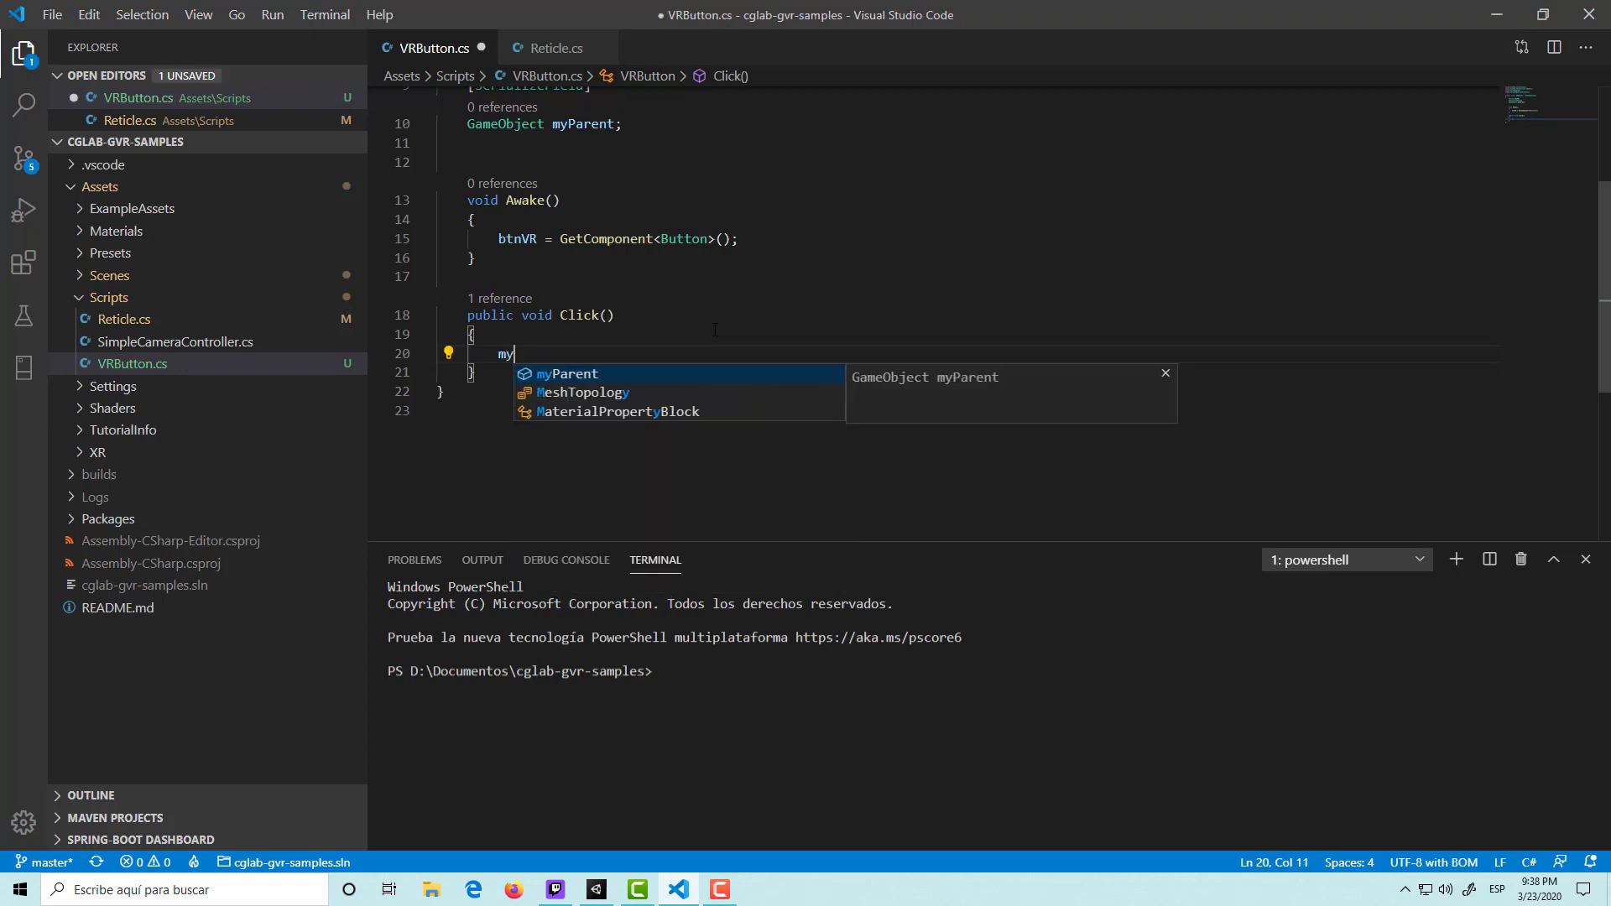
{"action": "key", "text": "Return"}
{"action": "type", "text": "."}
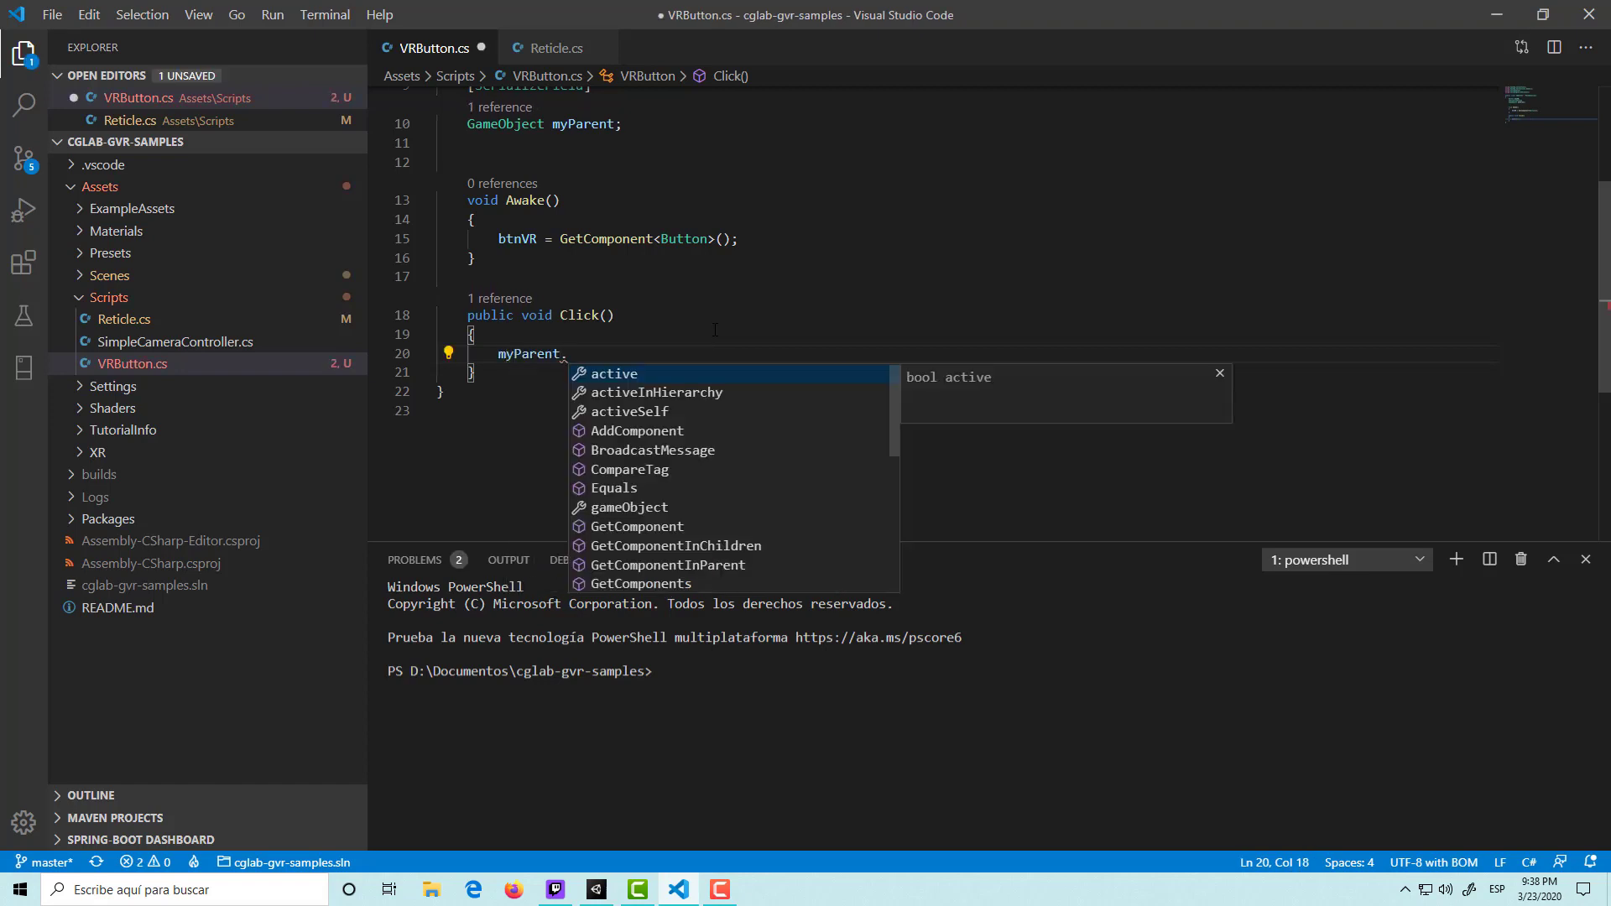
{"action": "type", "text": "se"}
{"action": "type", "text": "t"}
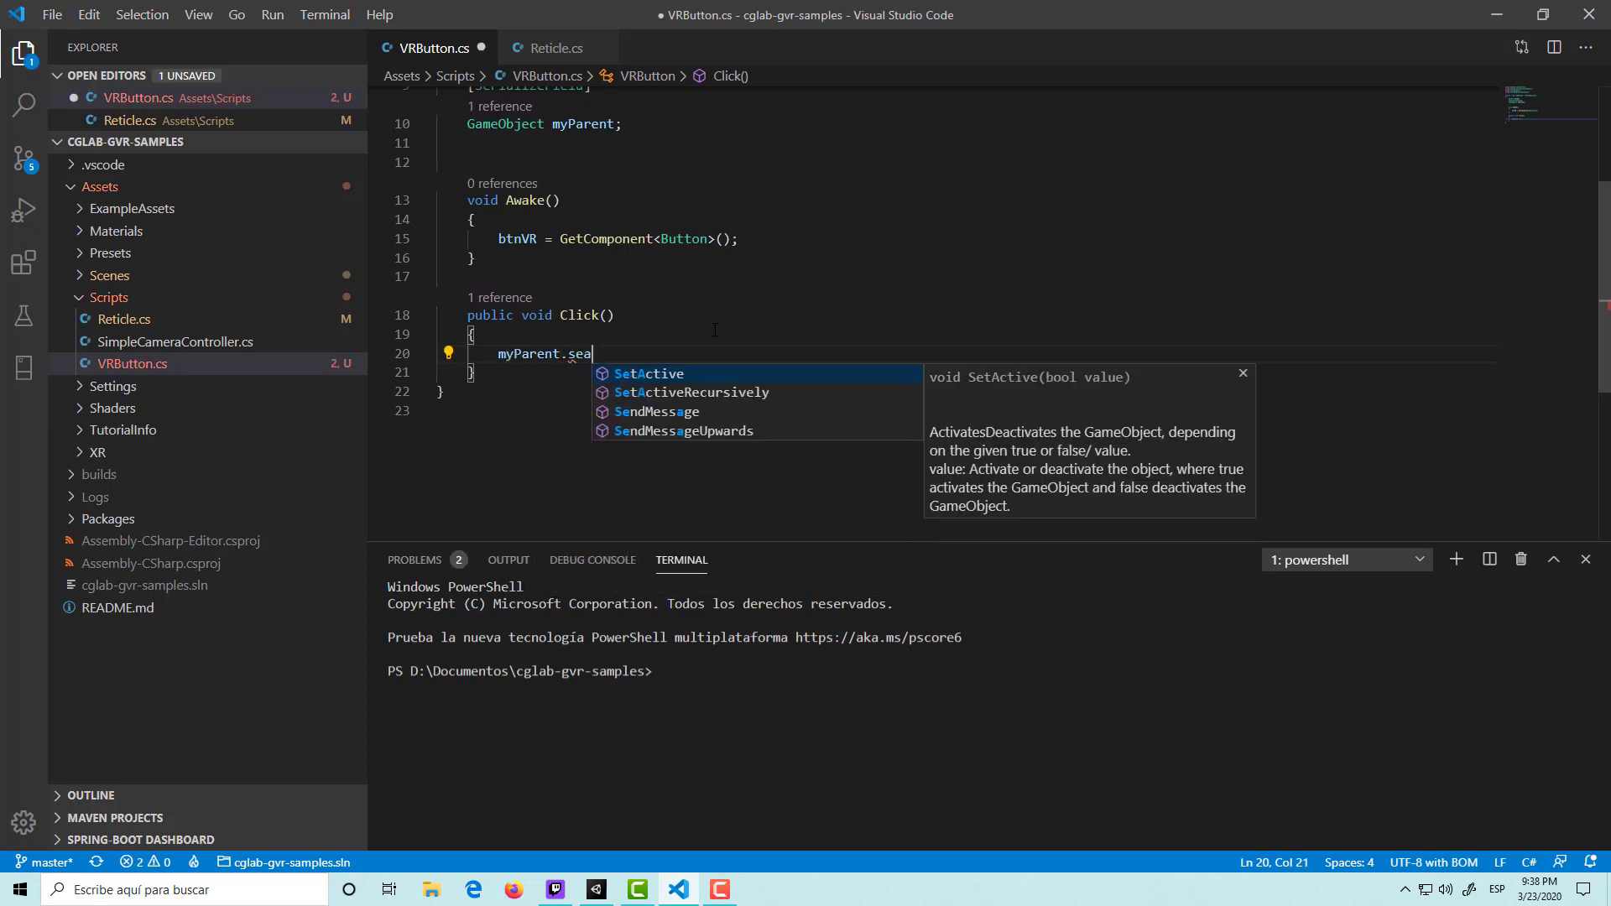
{"action": "key", "text": "Return"}
{"action": "type", "text": "()"}
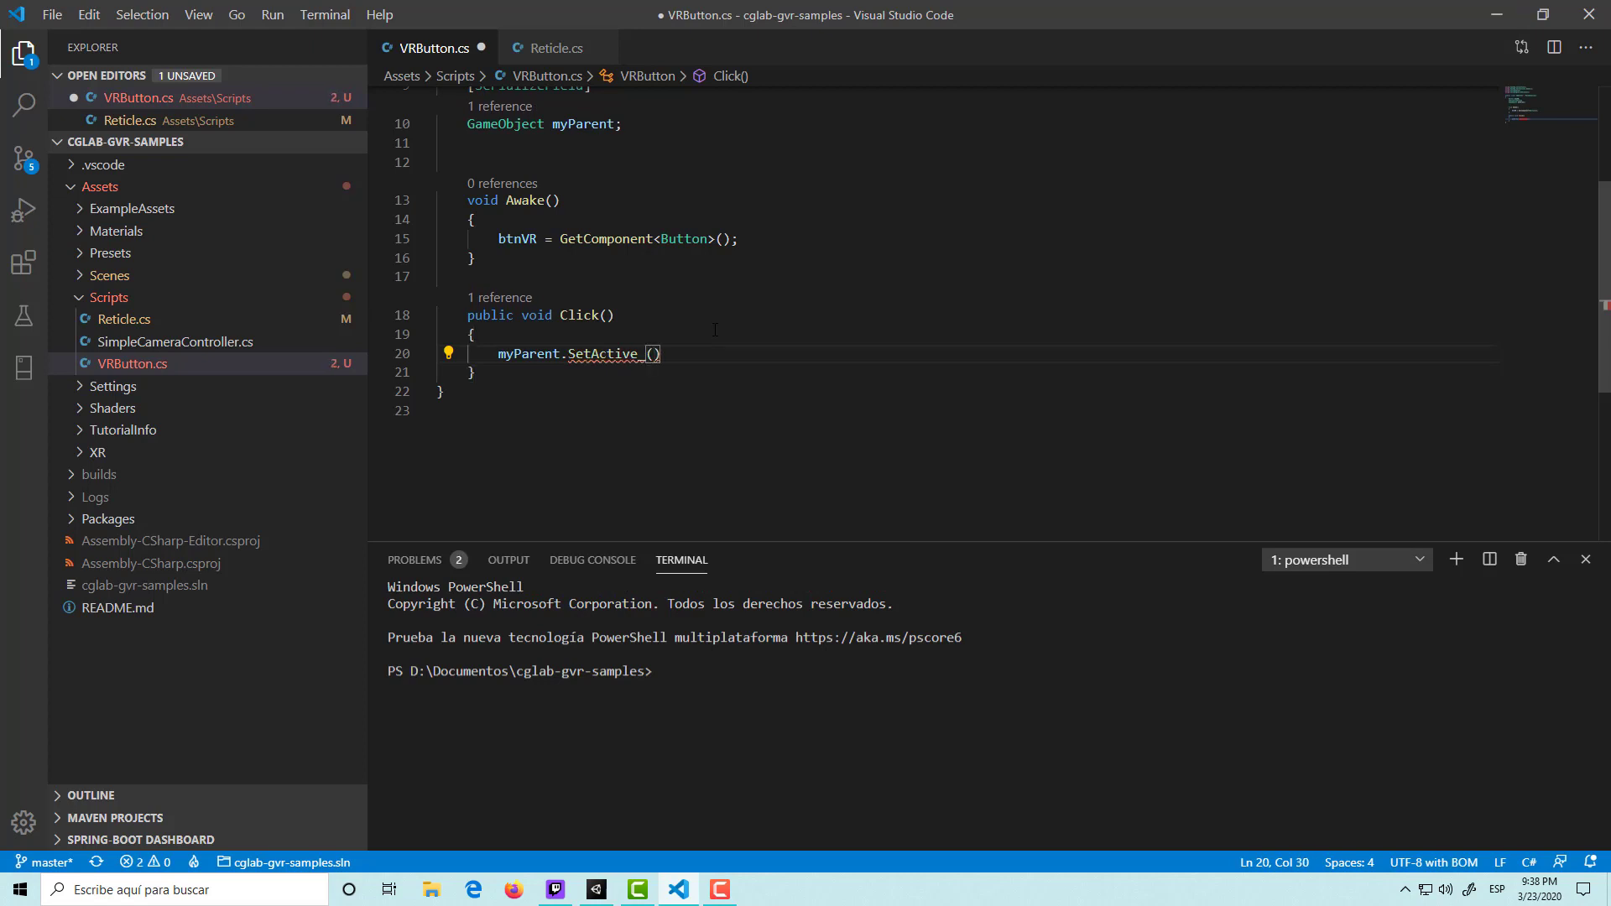
{"action": "key", "text": "BackSpace"}
{"action": "key", "text": "BackSpace"}
{"action": "key", "text": "BackSpace"}
{"action": "type", "text": "("}
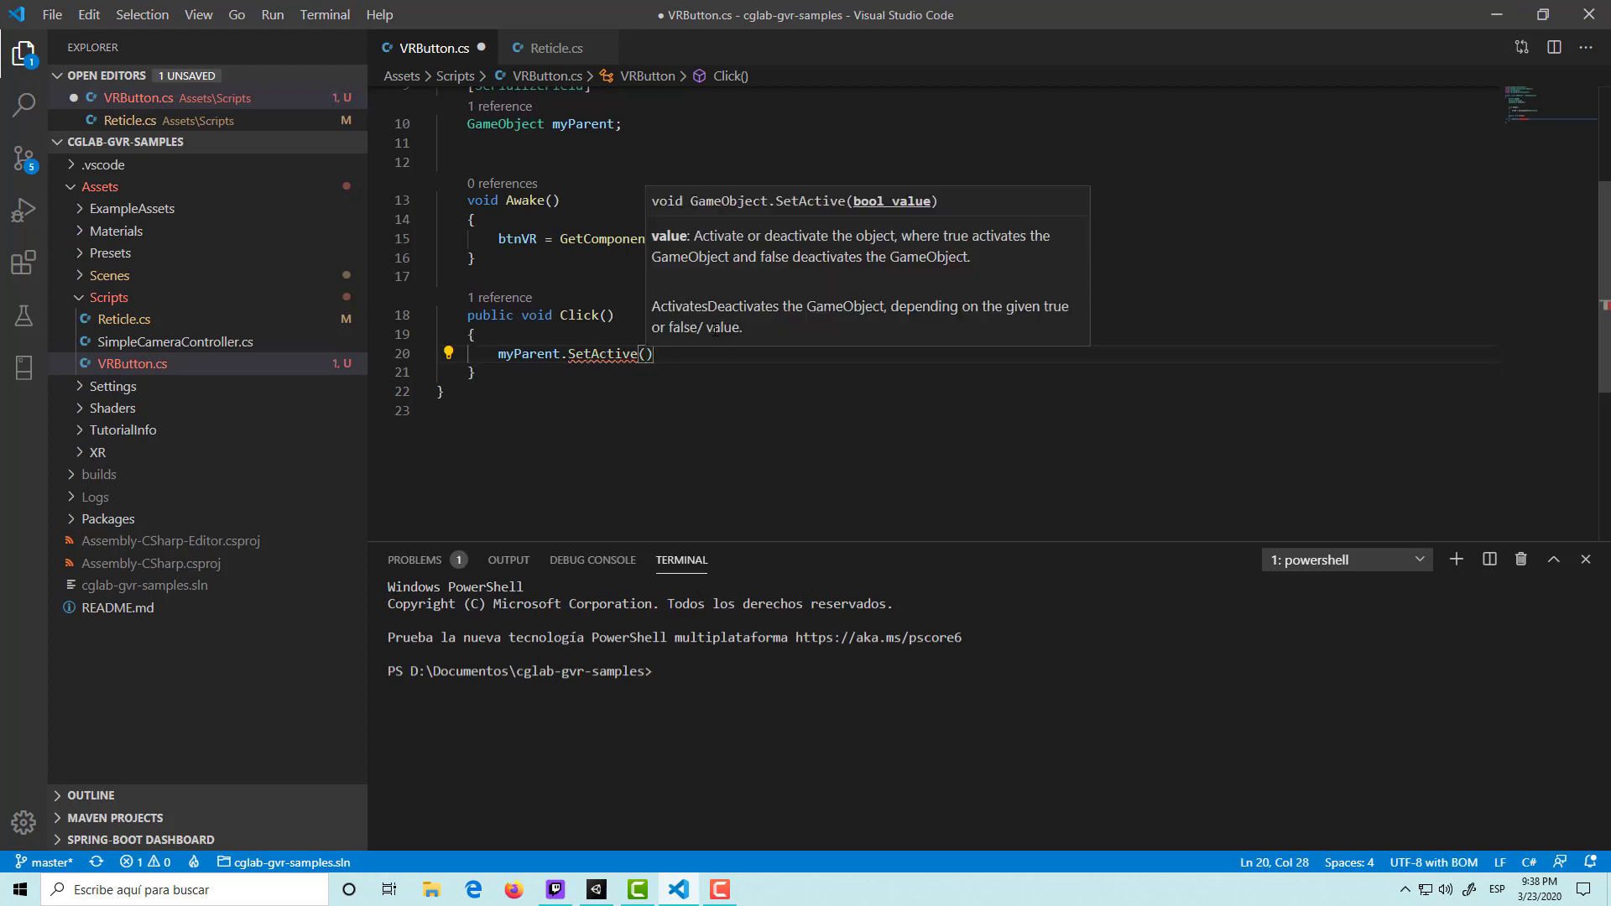
{"action": "type", "text": "fal"}
{"action": "key", "text": "Return"}
{"action": "type", "text": ";"}
{"action": "key", "text": "ctrl+s"}
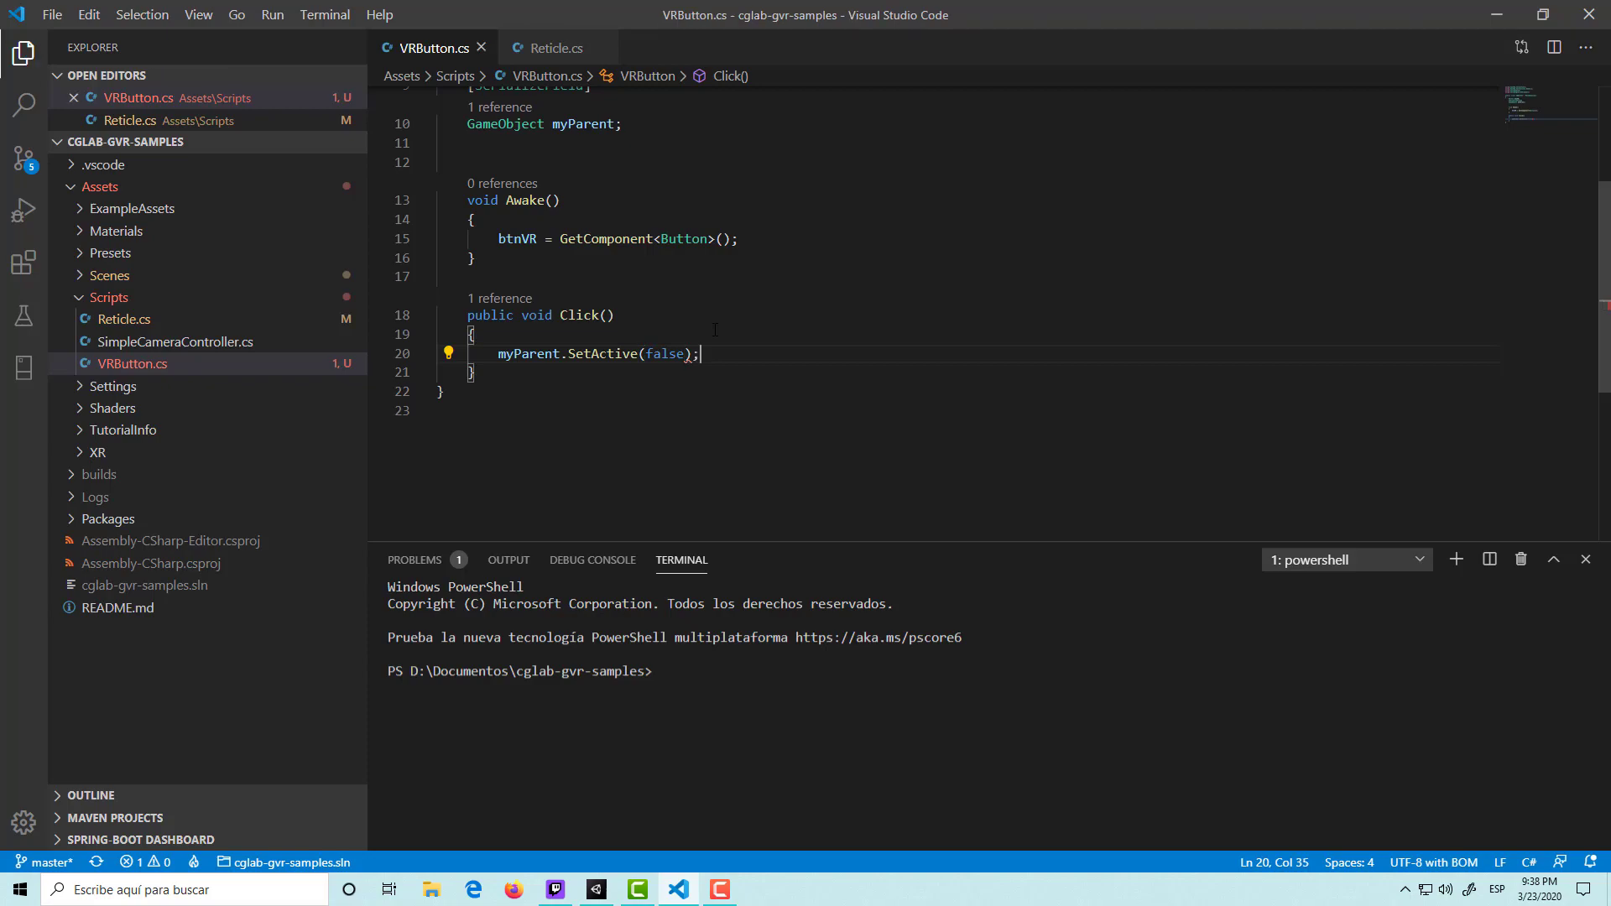
In Unity, rotate the Main Camera slightly during the test run, then stop it.
{"action": "left_click", "coordinate": [610, 895]}
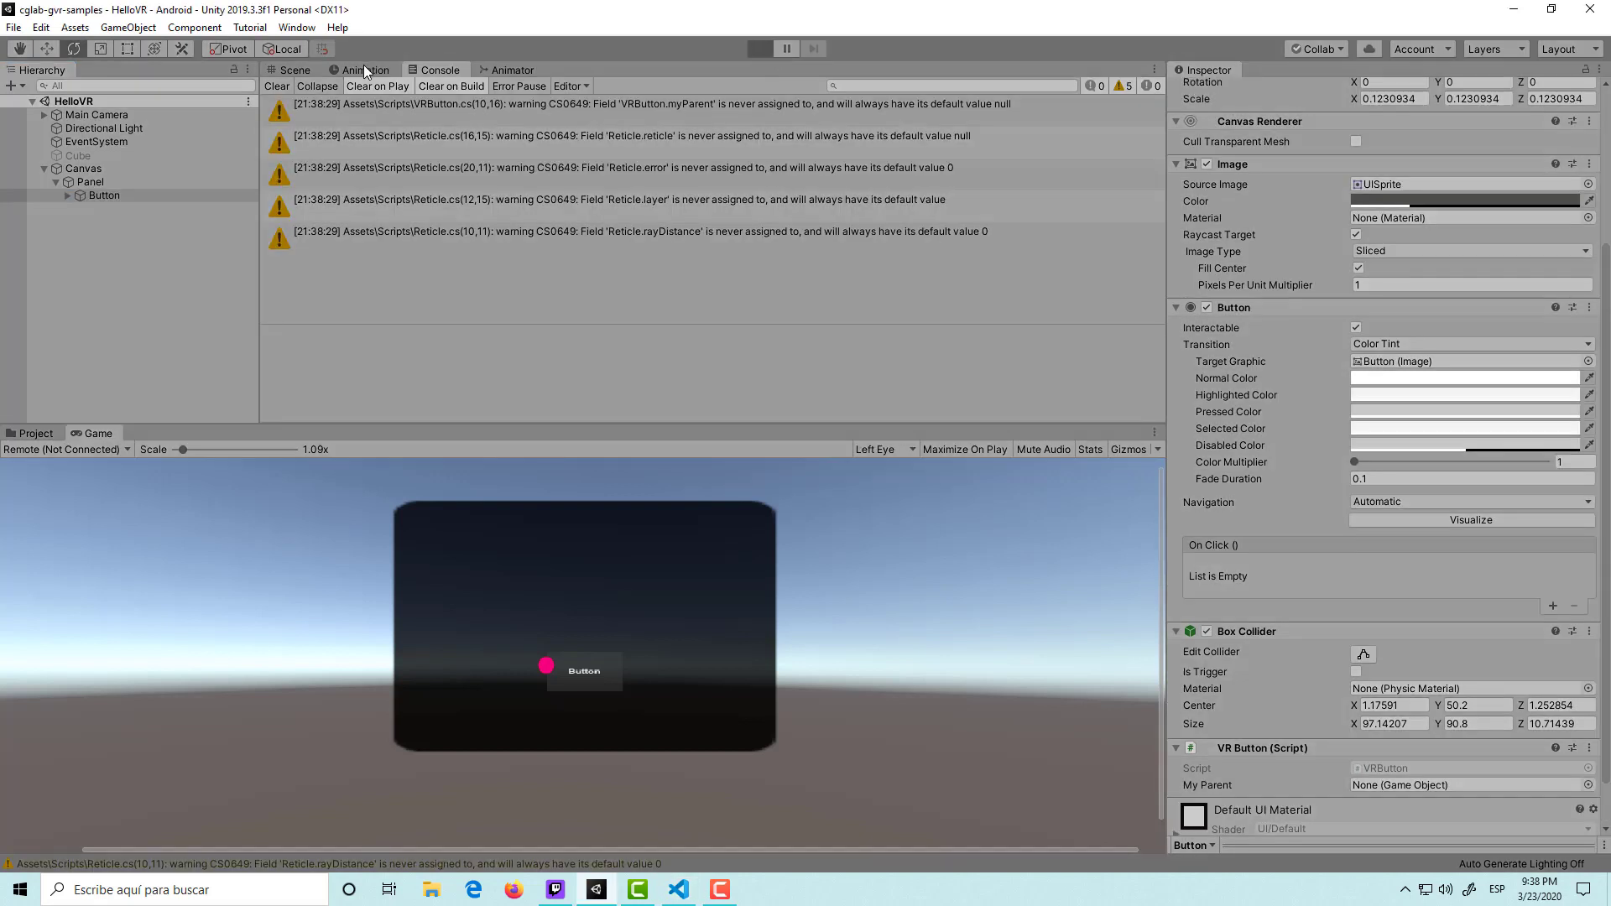
{"action": "left_click", "coordinate": [305, 68]}
{"action": "left_click", "coordinate": [96, 115]}
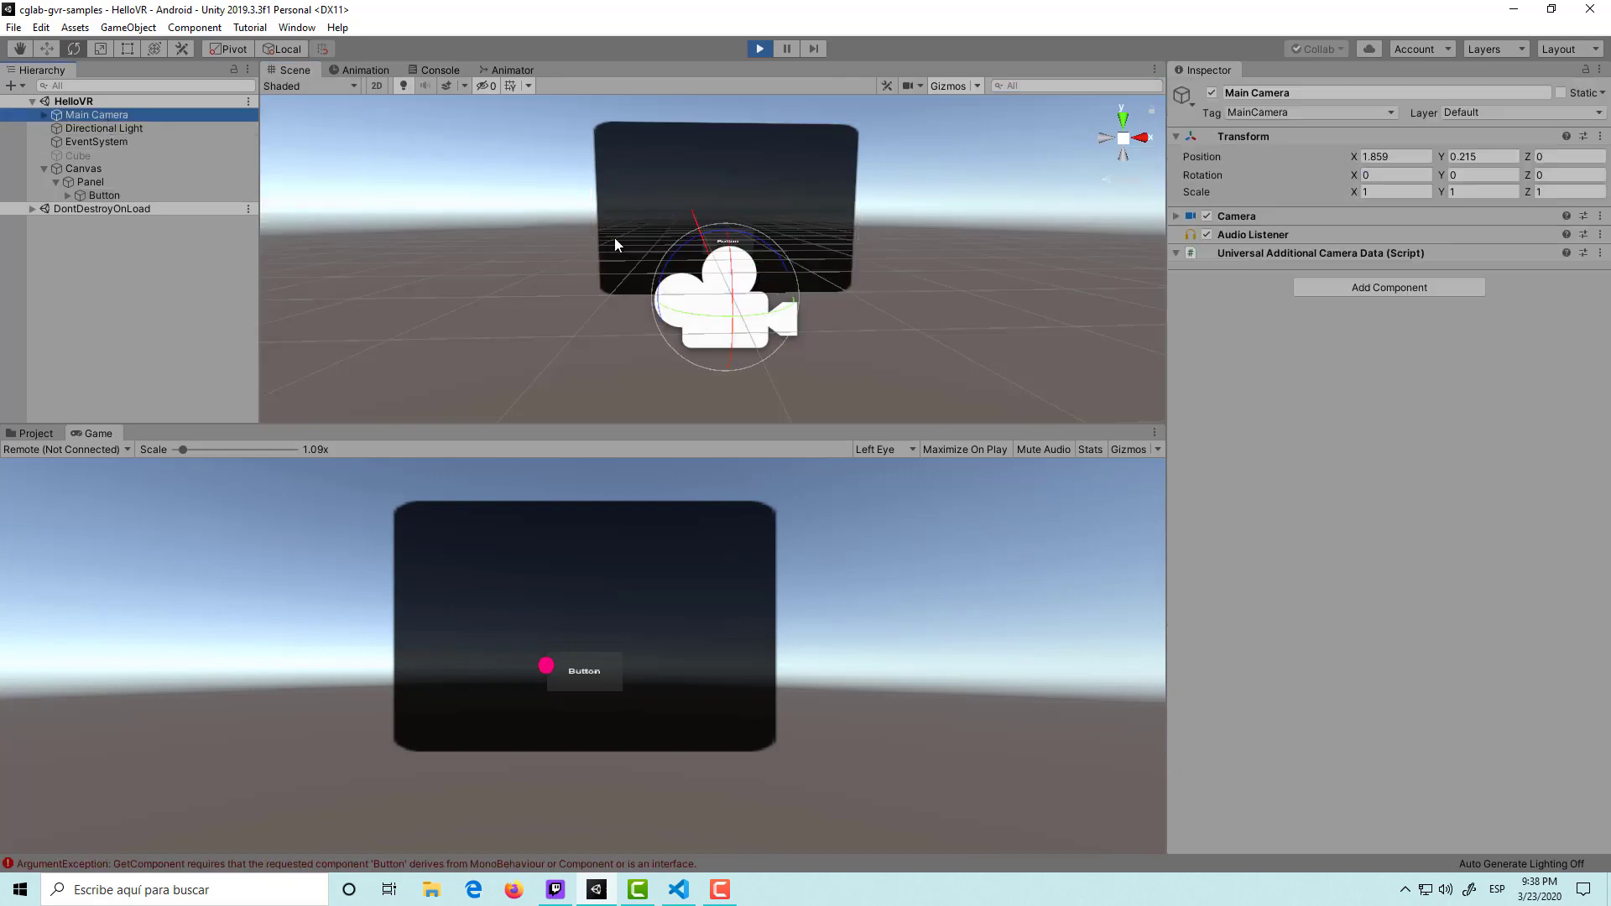
{"action": "left_click", "coordinate": [750, 319]}
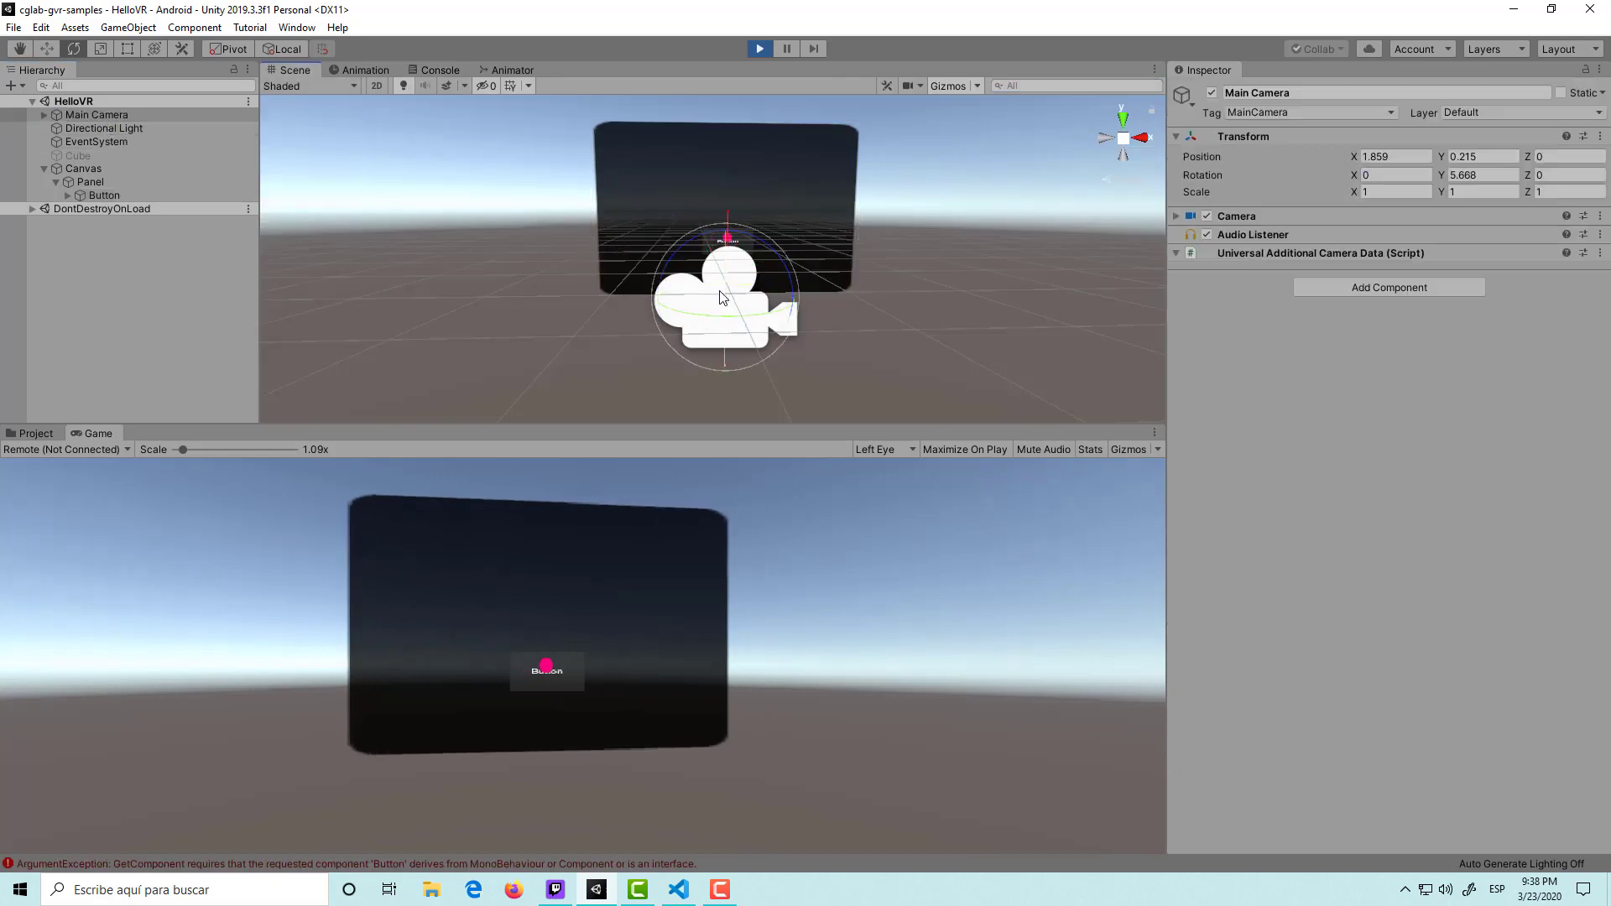
{"action": "left_click_drag", "start_coordinate": [727, 290], "coordinate": [727, 283]}
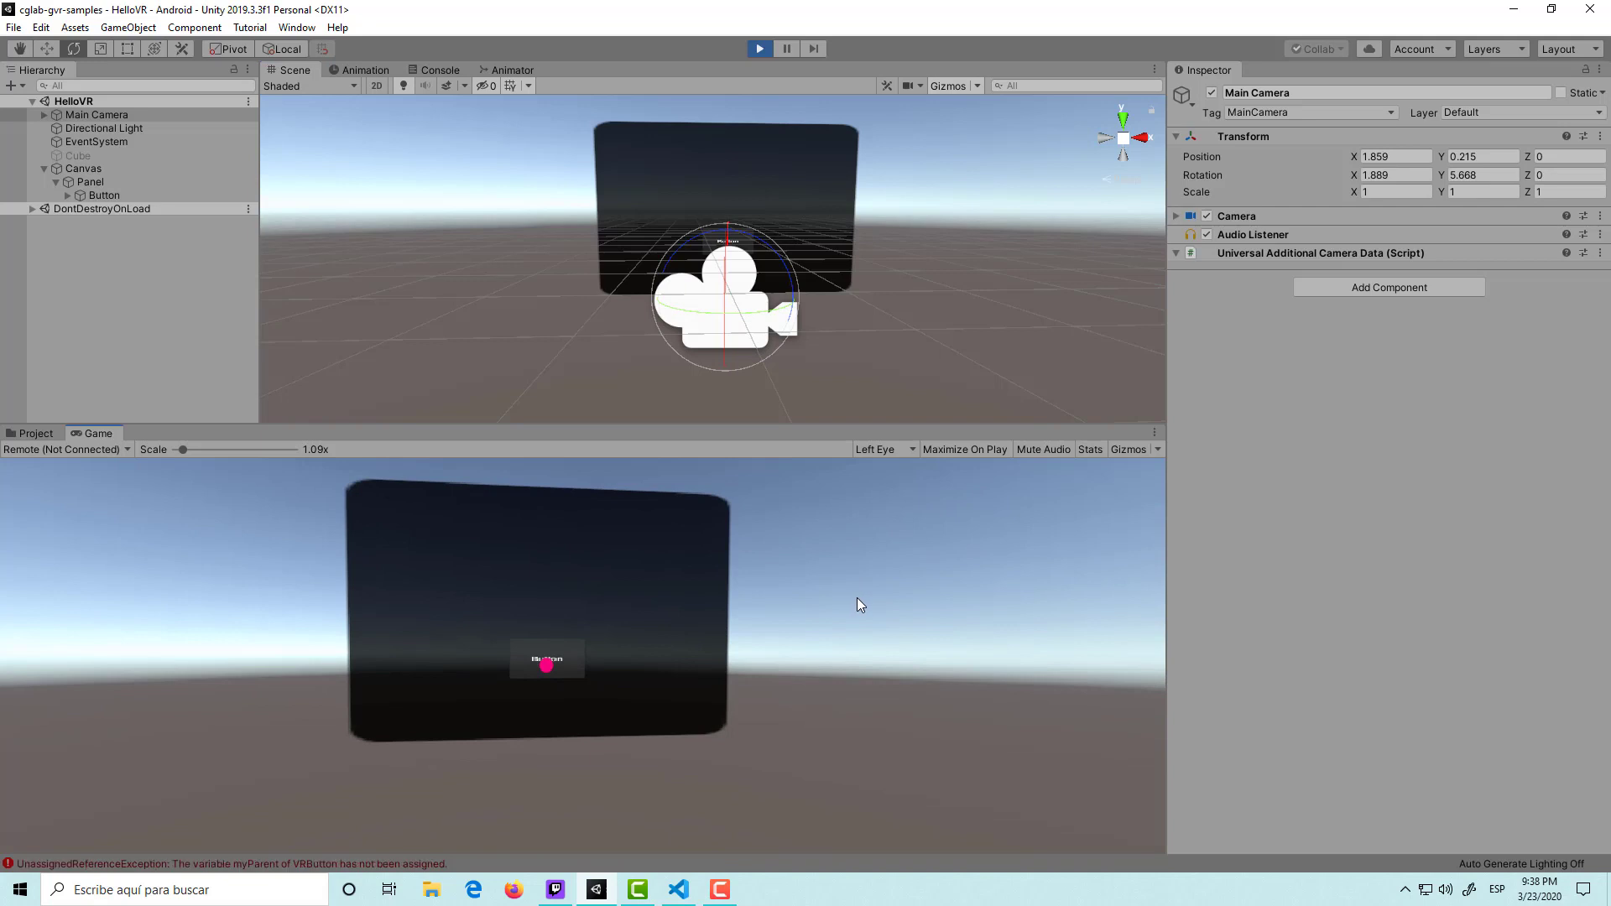
{"action": "left_click", "coordinate": [760, 49]}
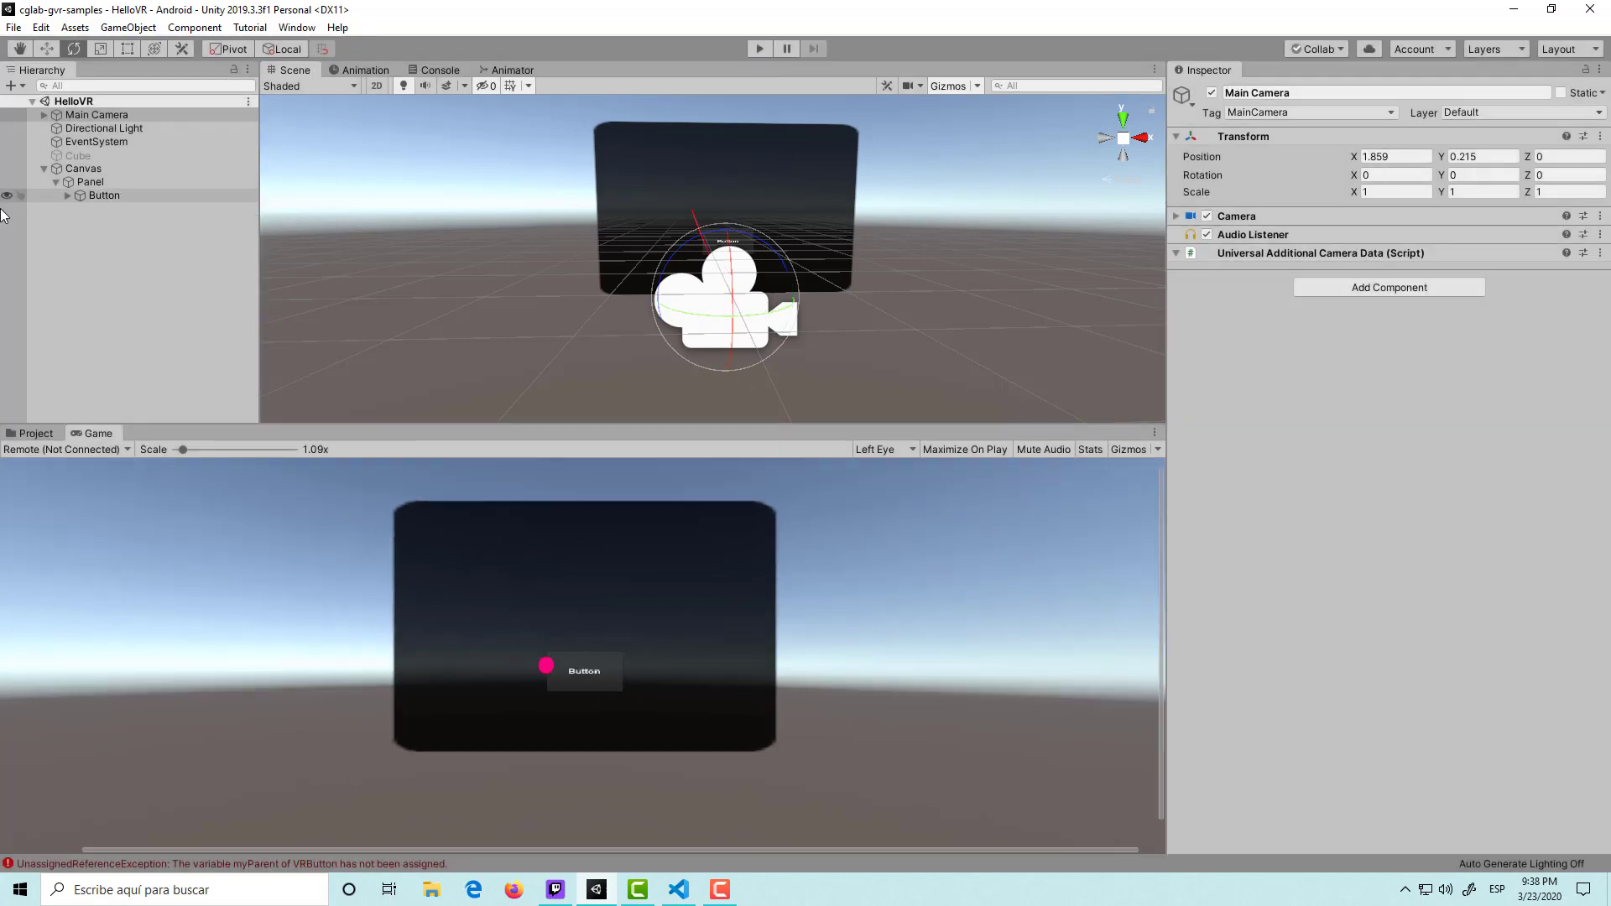
Drag Panel from the Hierarchy into the Button's VR Button My Parent field.
{"action": "left_click", "coordinate": [99, 199]}
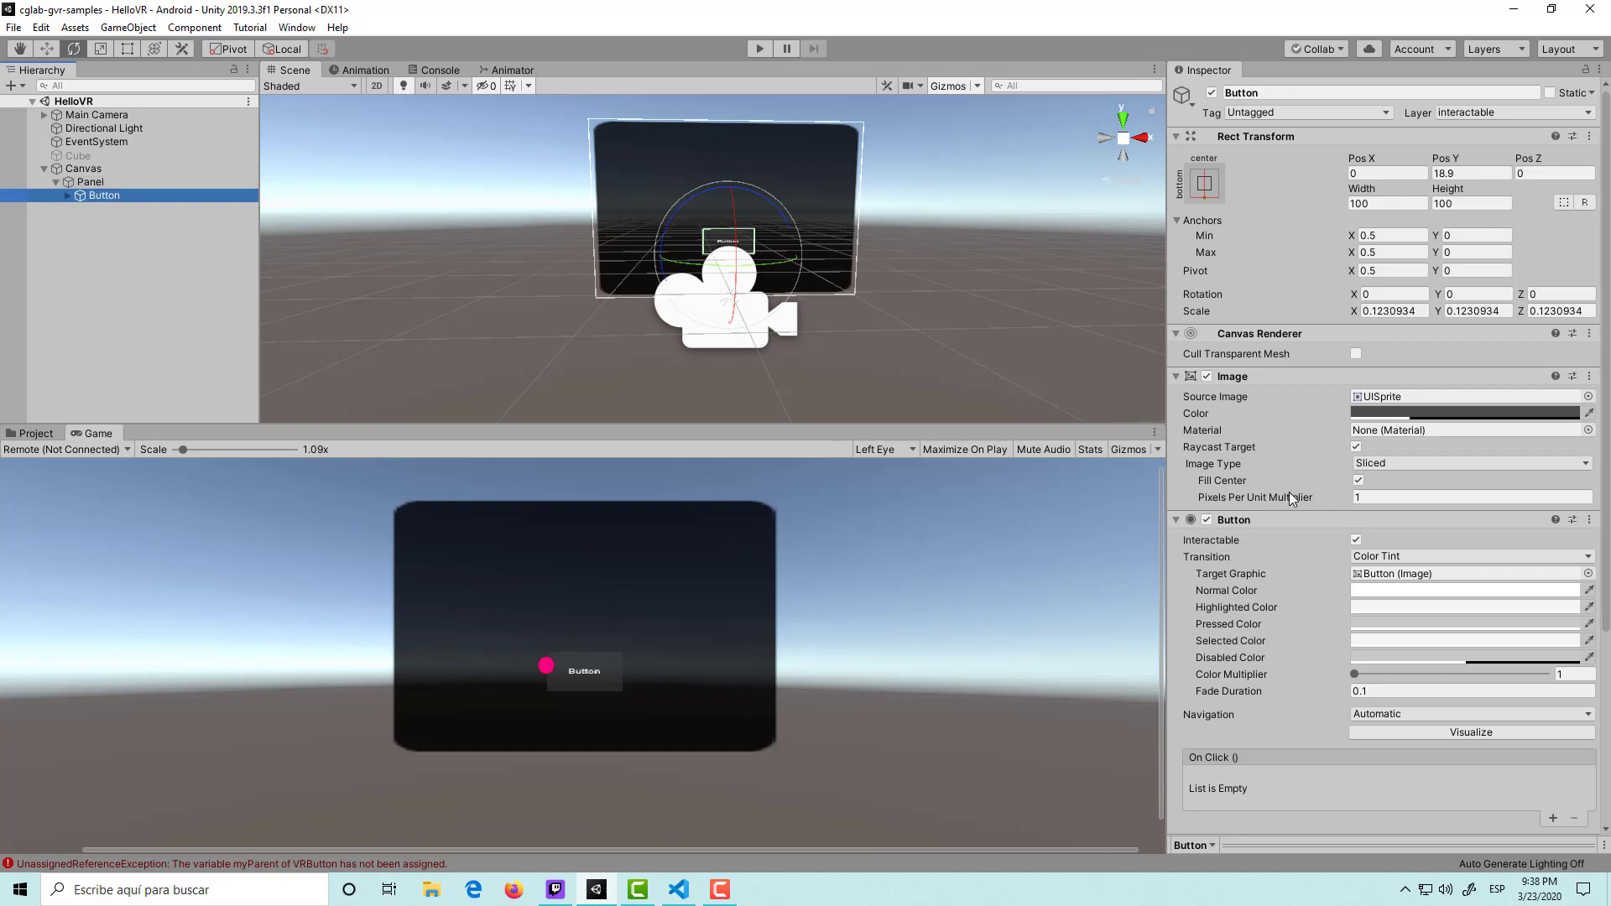
{"action": "scroll", "coordinate": [1384, 544], "scroll_direction": "down", "scroll_amount": 5}
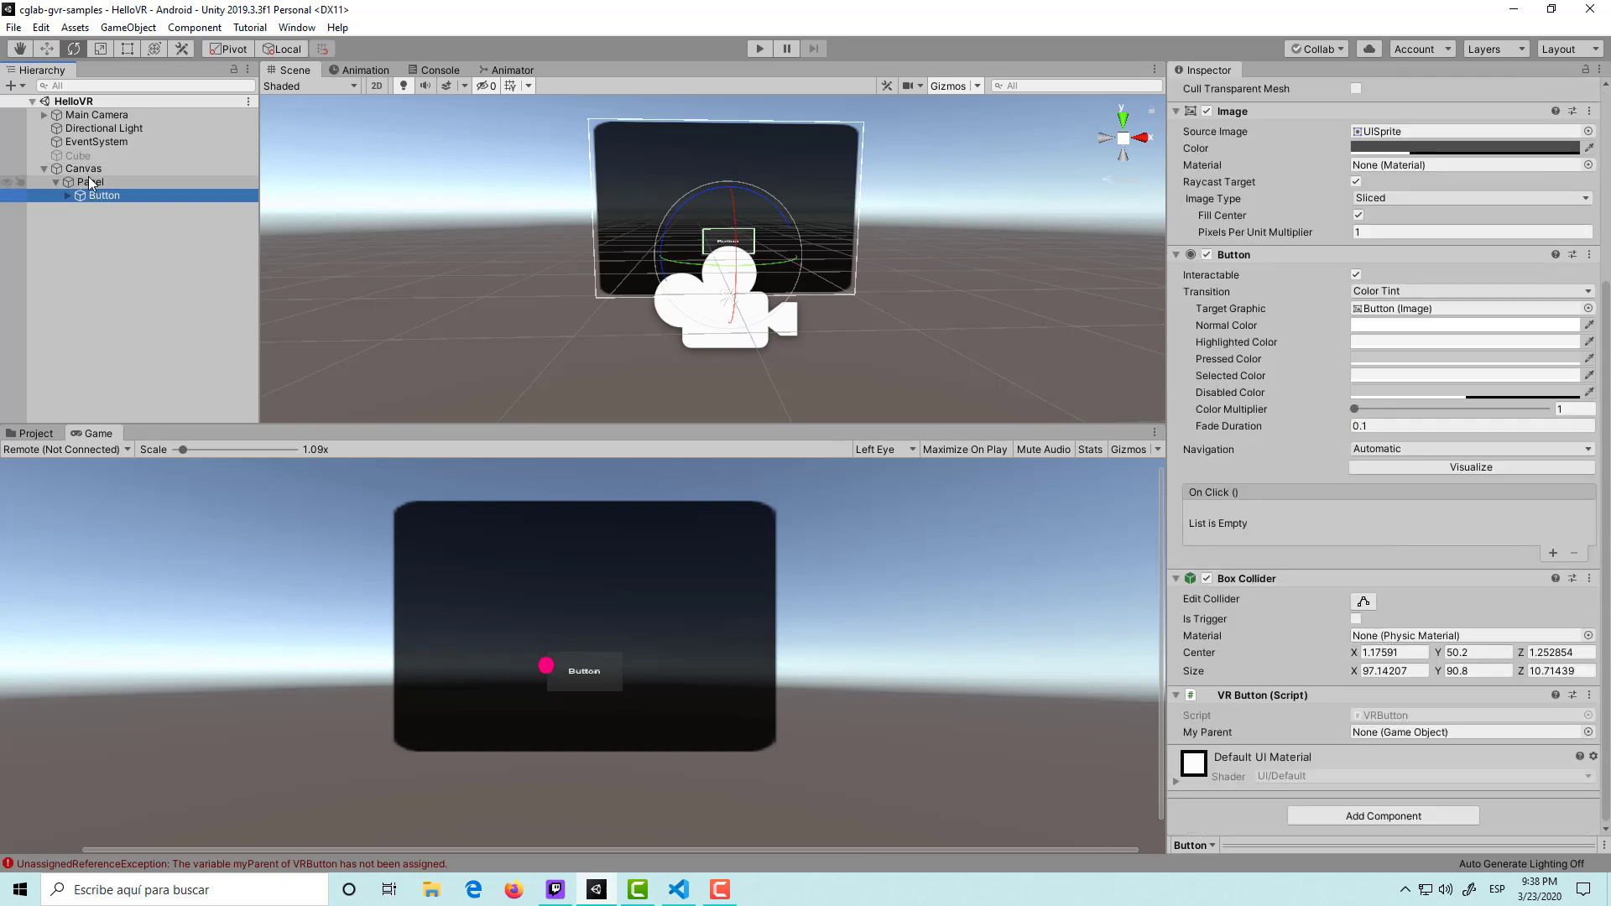
{"action": "mouse_move", "coordinate": [89, 181]}
{"action": "left_mouse_down"}
{"action": "mouse_move", "coordinate": [994, 325]}
{"action": "mouse_move", "coordinate": [1417, 731]}
{"action": "left_mouse_up"}
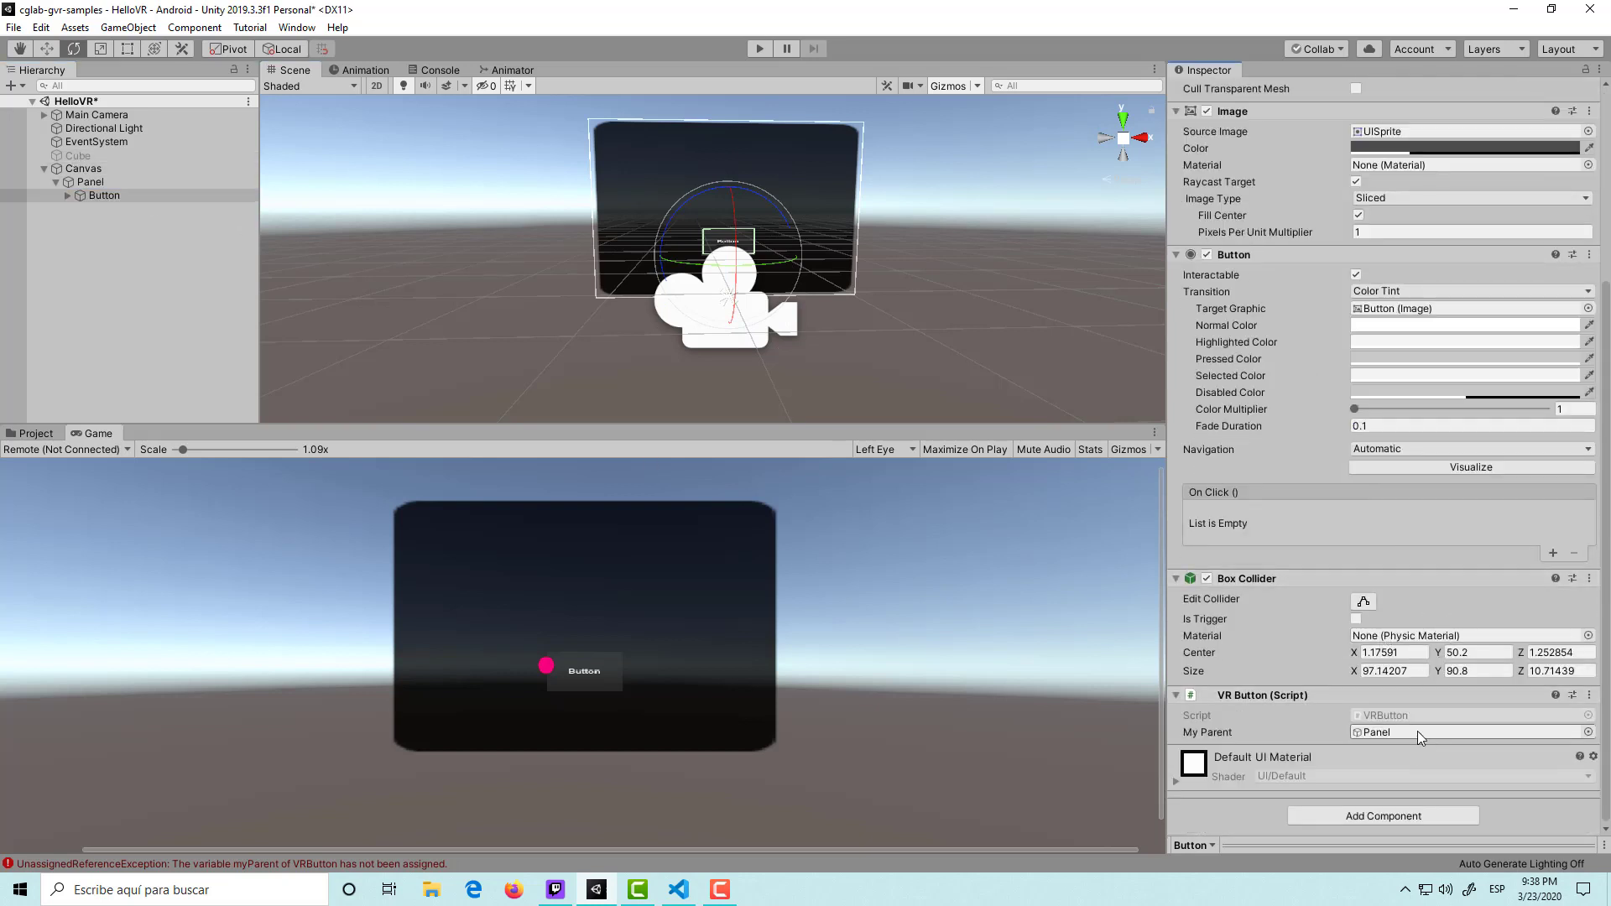
Play the scene, aim the reticle at the button to hide the Panel, stop, and clear the Console.
{"action": "left_click", "coordinate": [761, 52]}
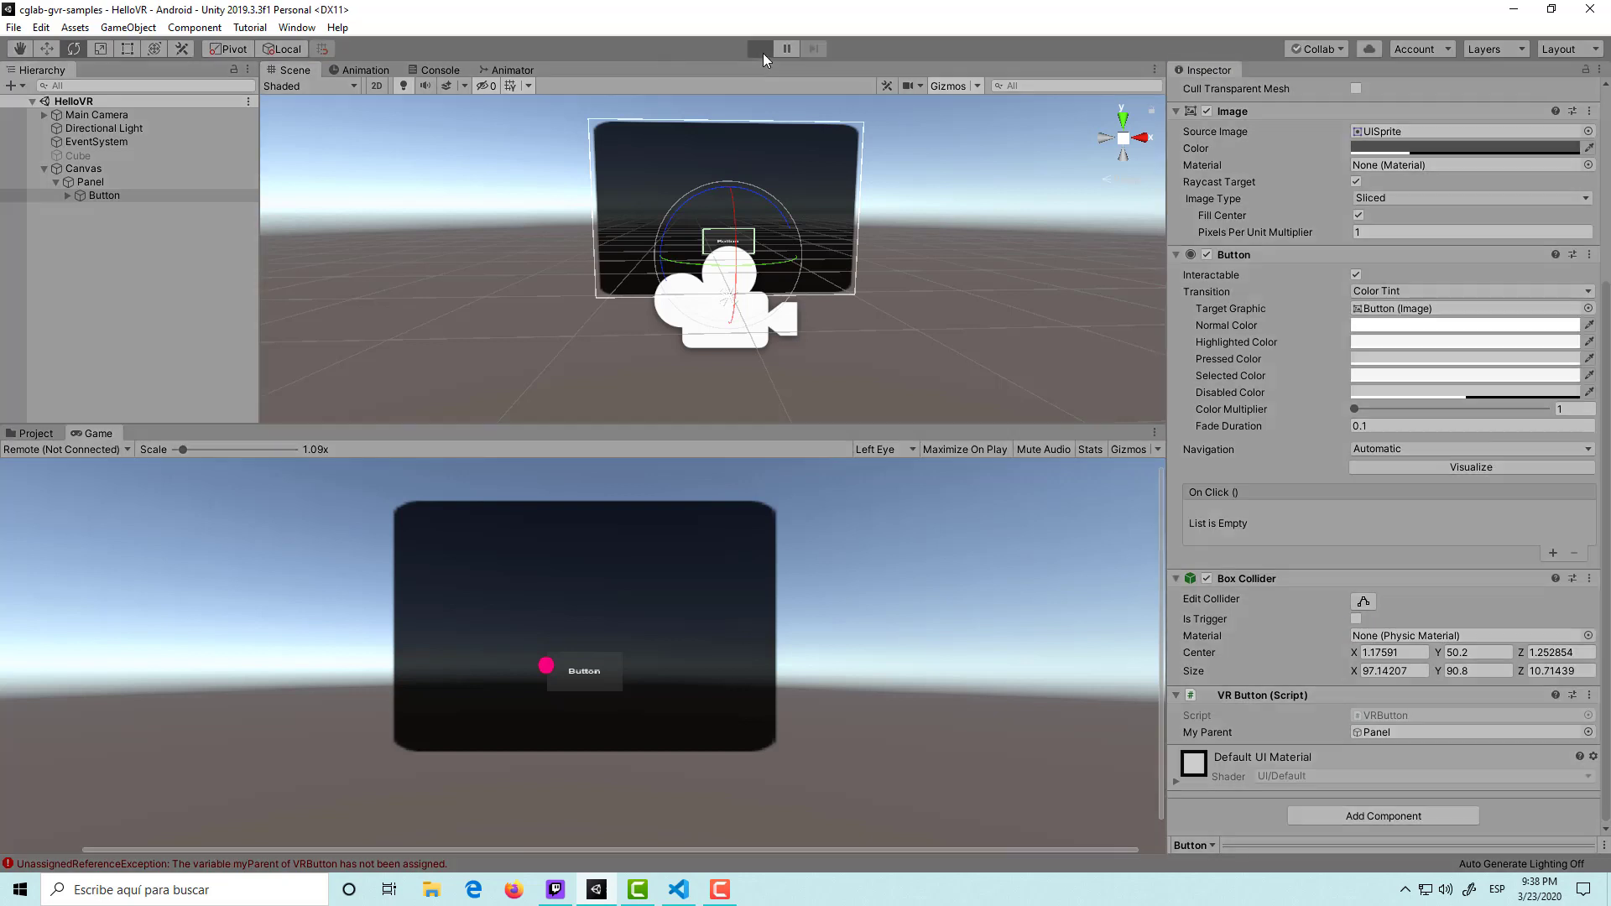
{"action": "left_click", "coordinate": [114, 112]}
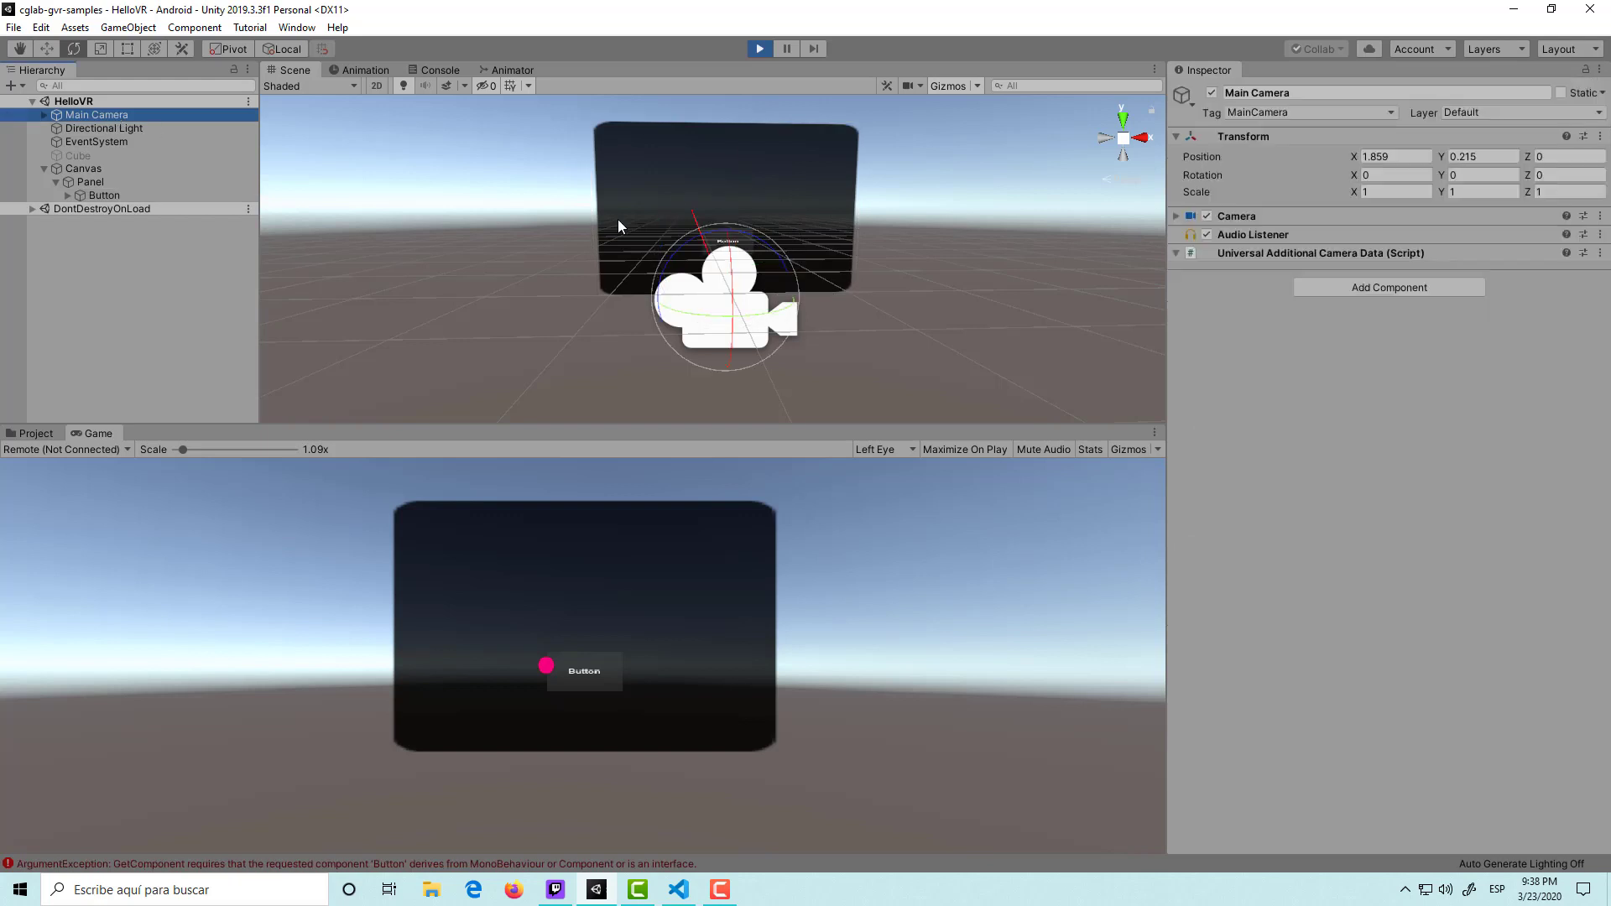
{"action": "left_click_drag", "start_coordinate": [751, 321], "coordinate": [723, 310]}
{"action": "left_click", "coordinate": [853, 746]}
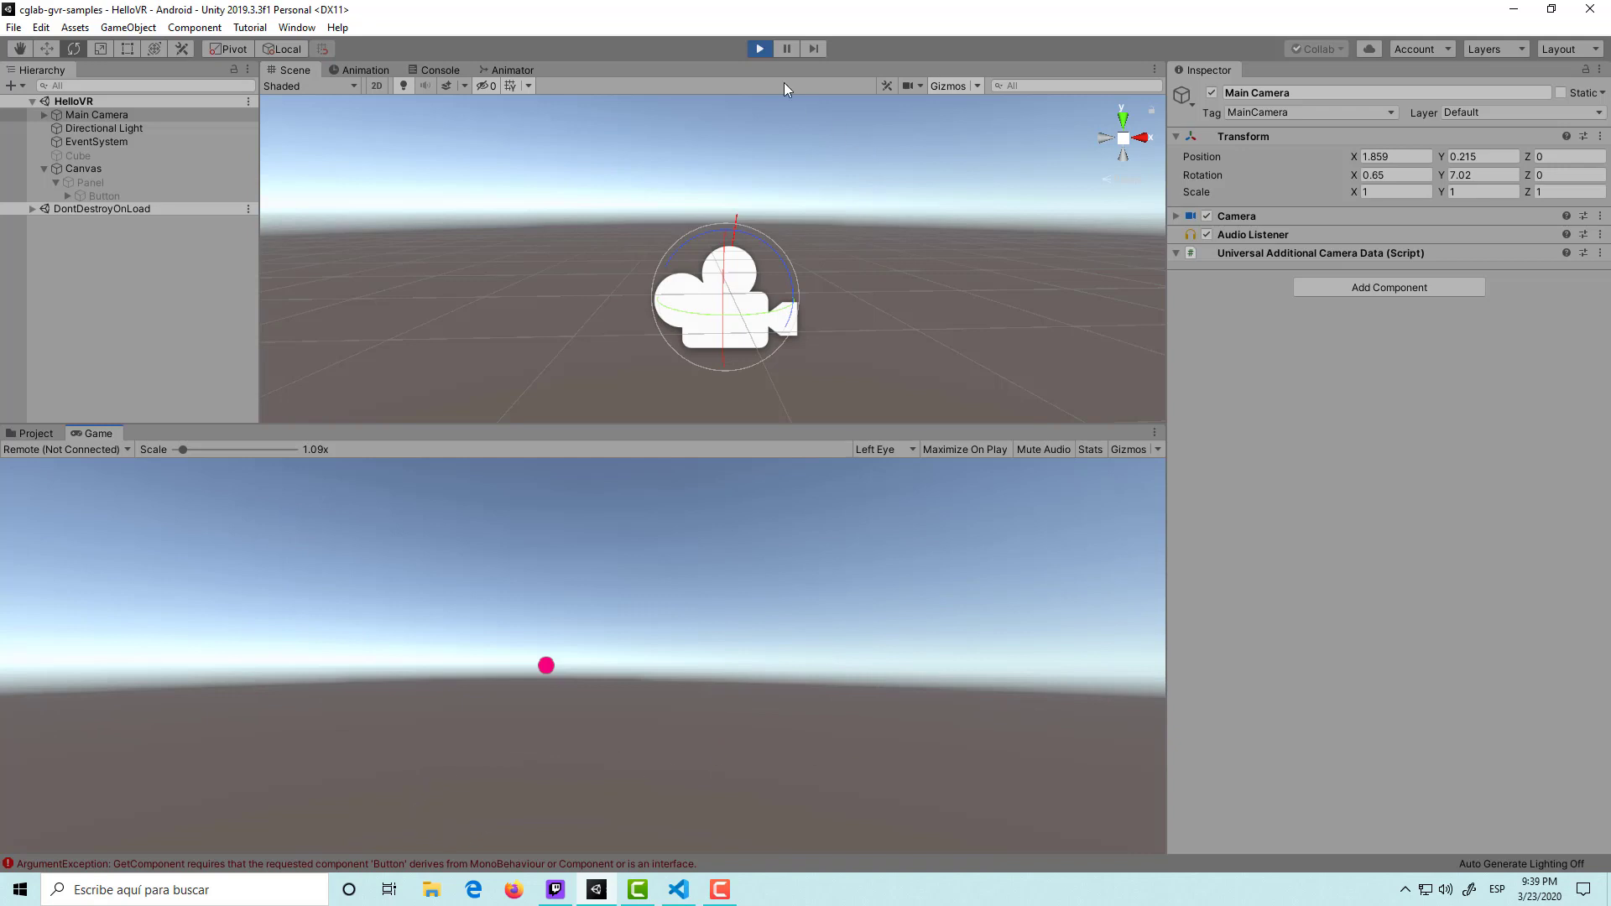
{"action": "left_click", "coordinate": [755, 48]}
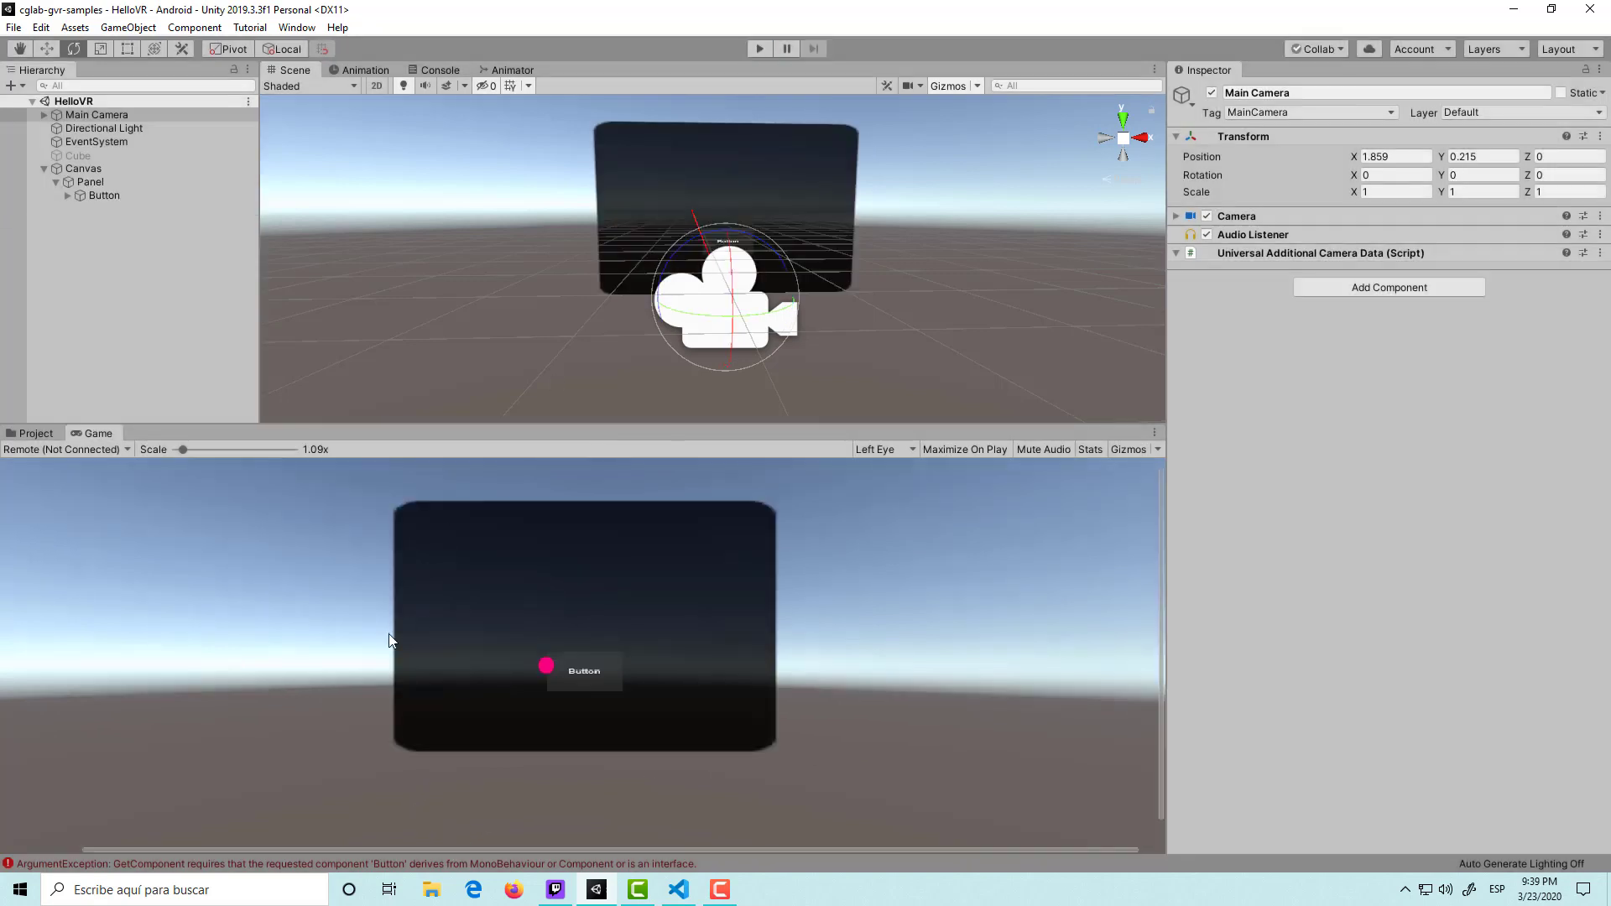
{"action": "left_click", "coordinate": [285, 863]}
{"action": "left_click", "coordinate": [278, 86]}
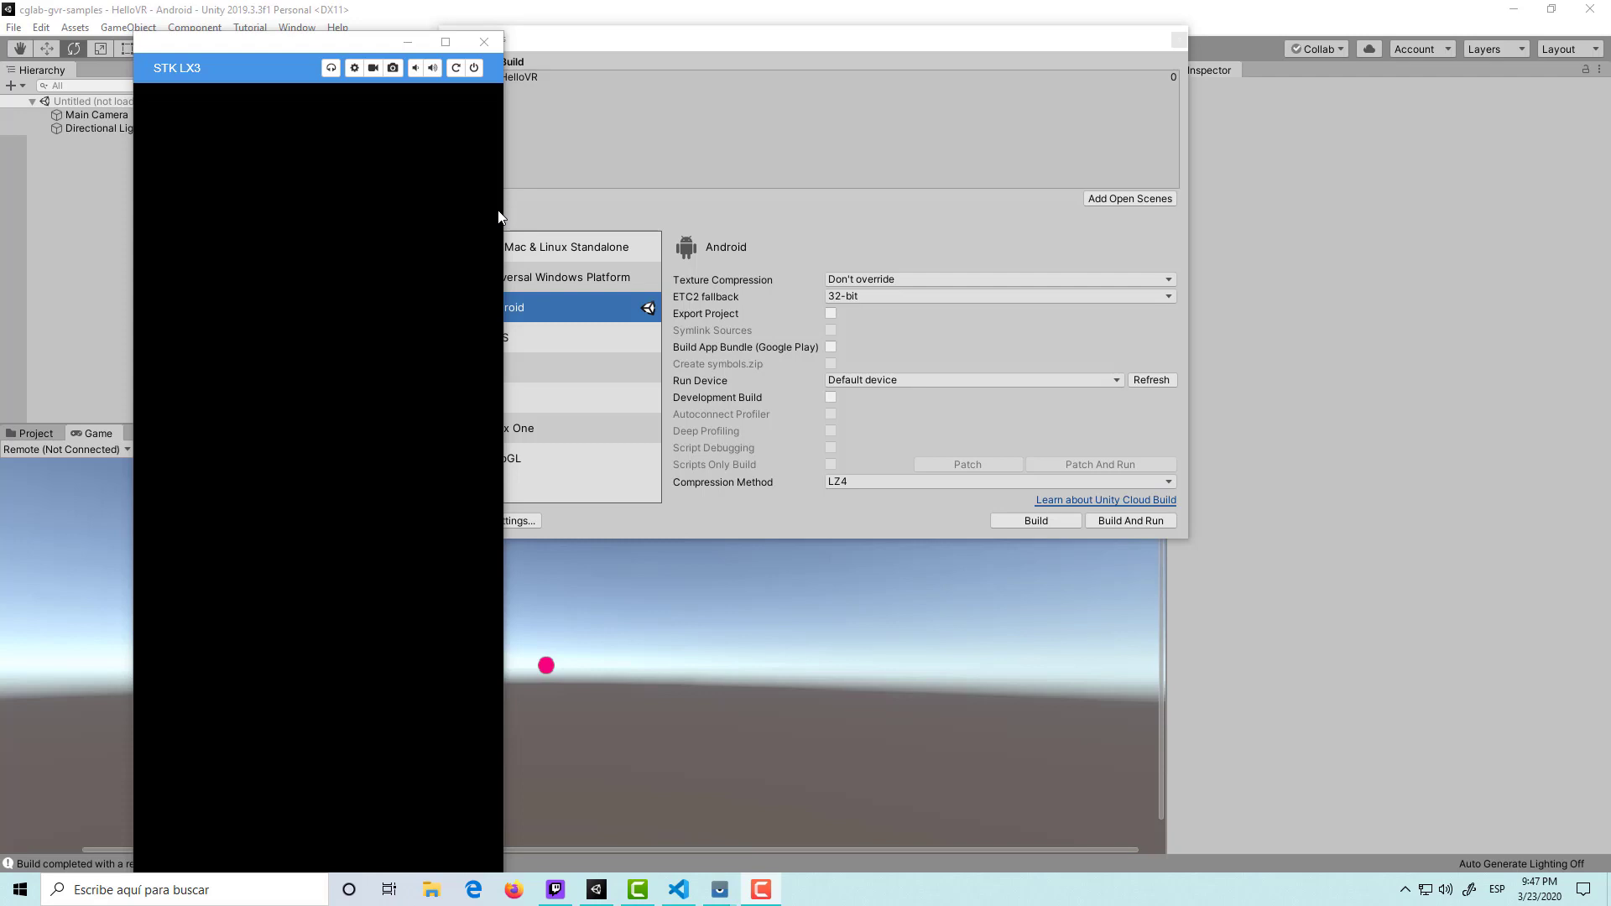
Close the phone-mirroring window once the Android build and install finish.
{"action": "left_click", "coordinate": [485, 42]}
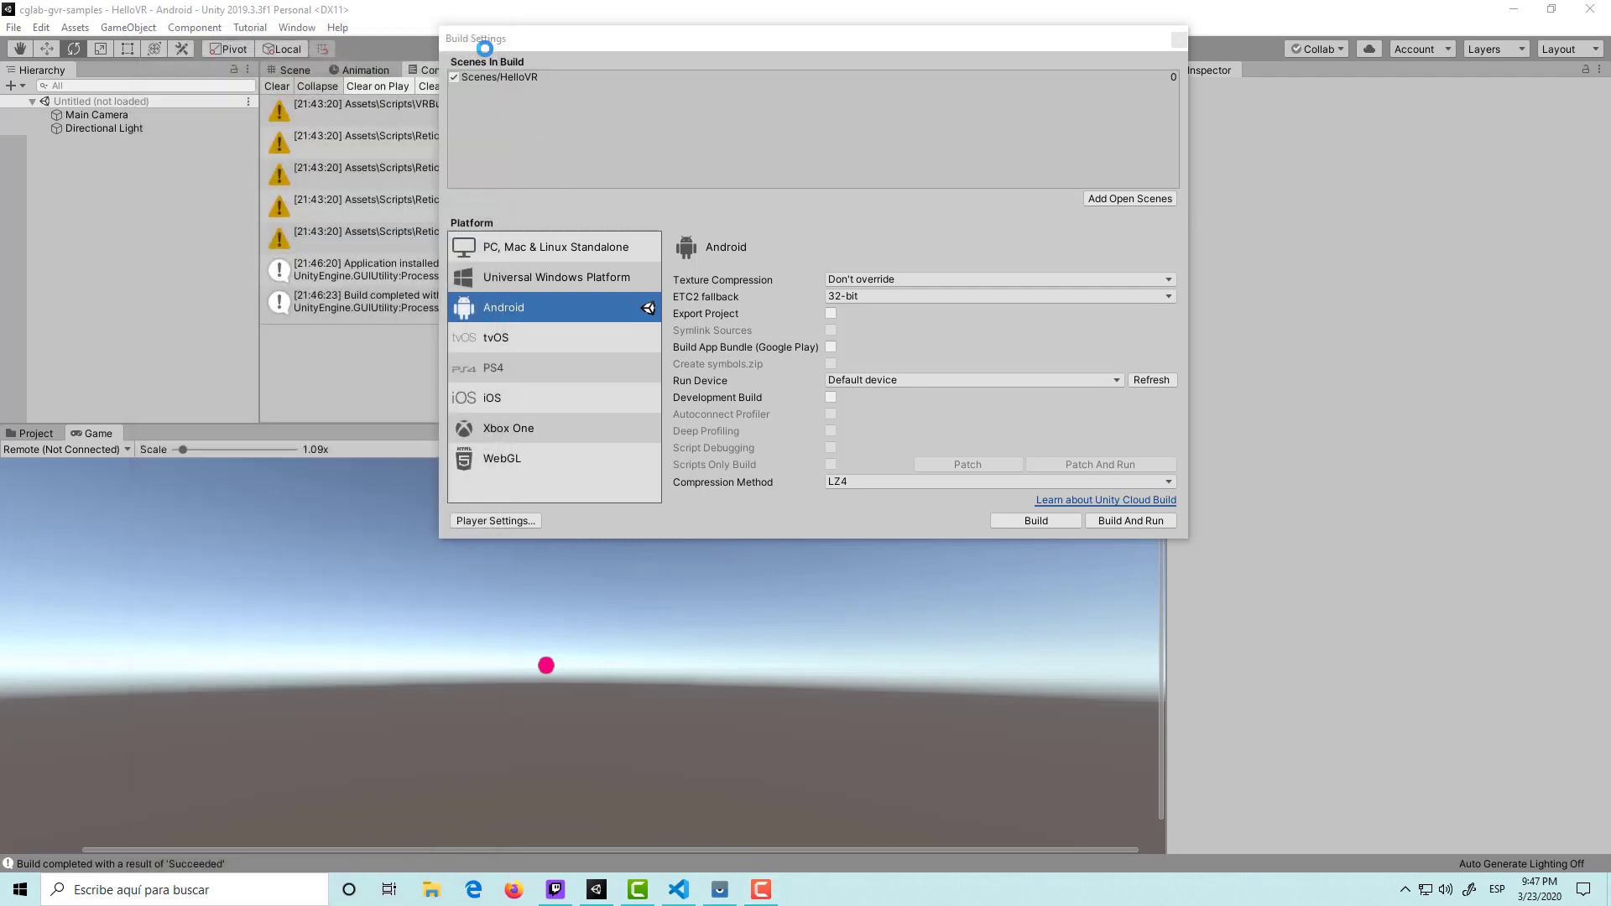